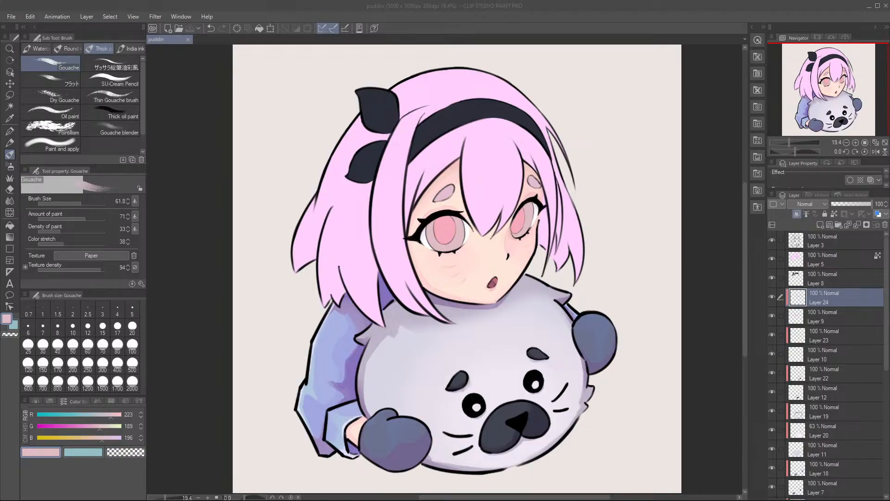
Step: Lock the transparent pixels of Layer 24, which holds the girl's iris colour
scroll(487, 176, "up", 2)
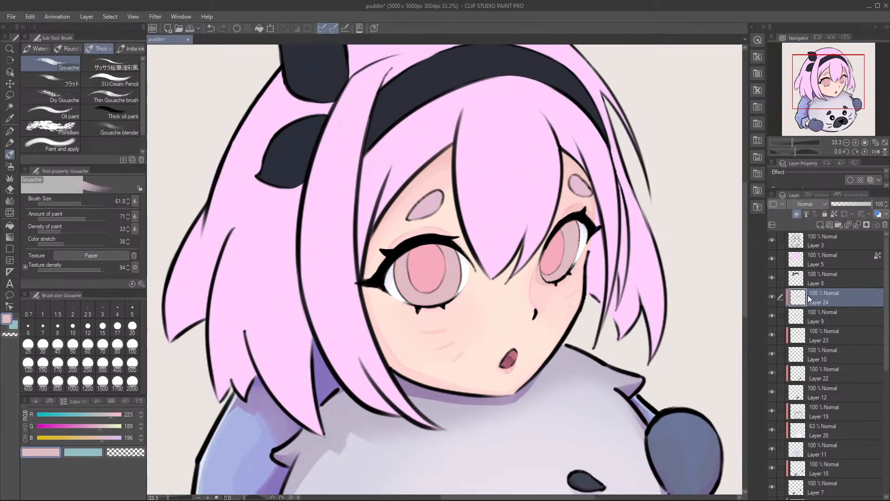
scroll(498, 321, "up", 1)
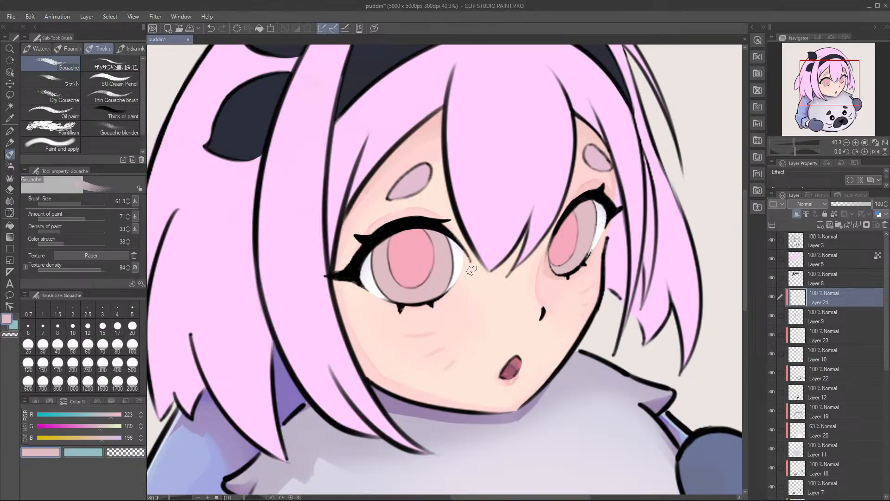
scroll(394, 285, "up", 1)
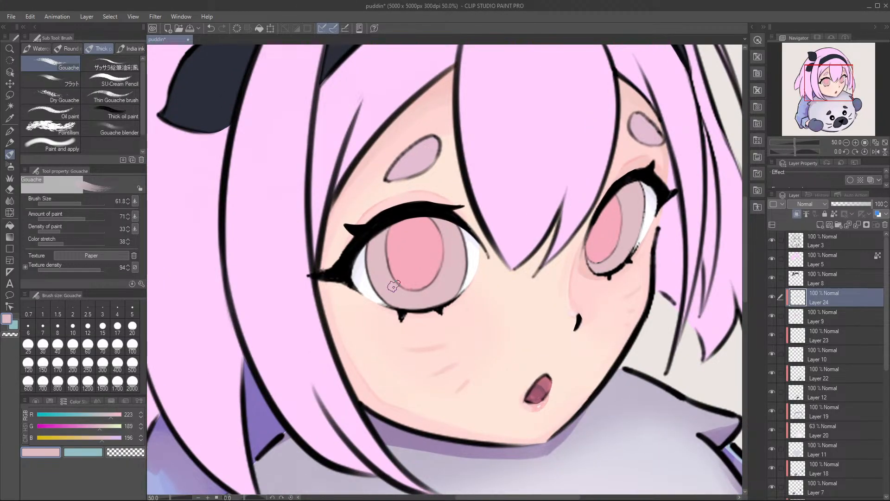
left_click_drag(445, 258, 463, 241)
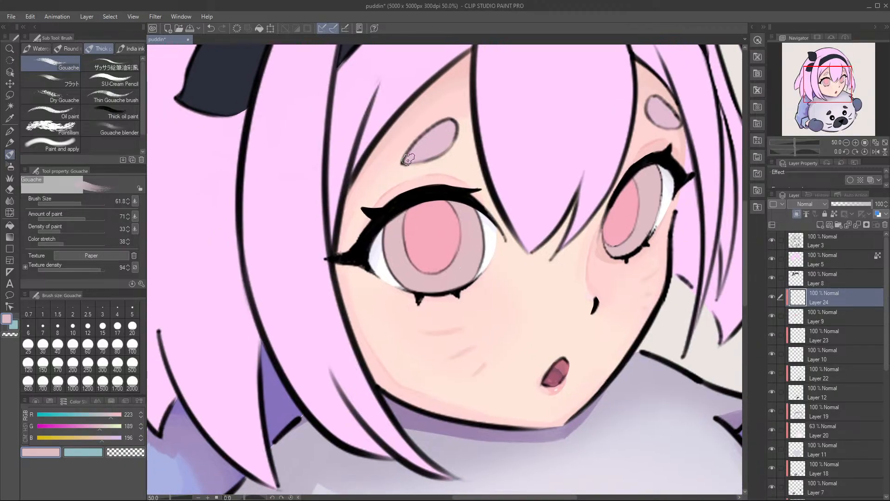
left_click_drag(613, 217, 628, 215)
left_click_drag(483, 257, 448, 263)
left_click_drag(398, 253, 432, 251)
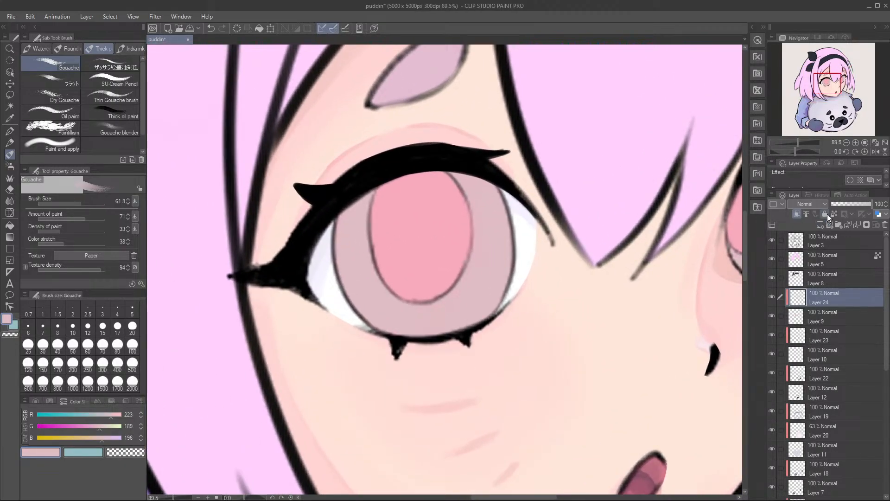
left_click(835, 213)
Step: Shade the upper iris of the girl's larger eye on both sides of the pupil with dusky pink, RGB 202, 161, 168
left_click_drag(98, 431, 95, 439)
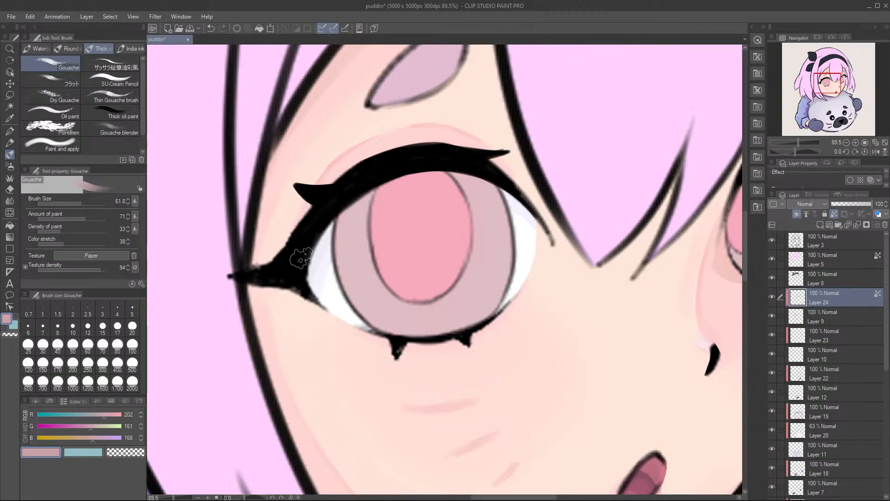
mouse_move(364, 189)
left_mouse_down()
mouse_move(351, 230)
mouse_move(347, 205)
mouse_move(343, 249)
mouse_move(343, 216)
mouse_move(350, 259)
mouse_move(365, 188)
mouse_move(362, 258)
mouse_move(360, 229)
left_mouse_up()
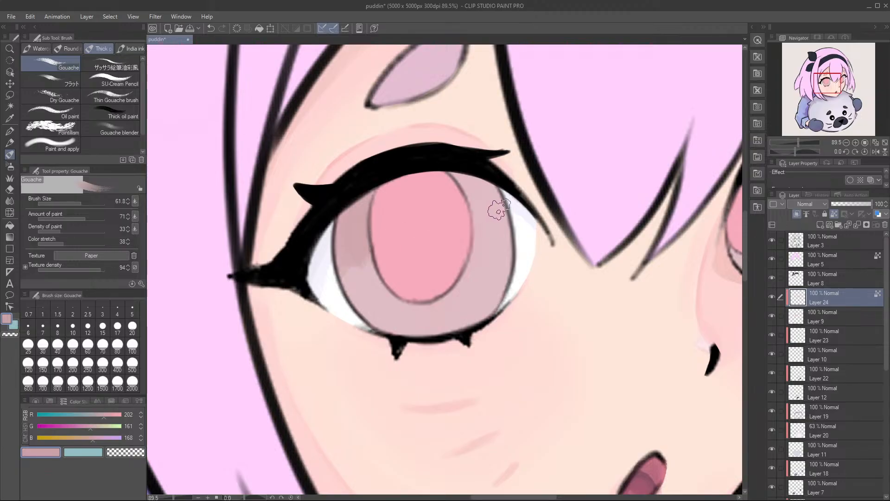
mouse_move(468, 180)
left_mouse_down()
mouse_move(483, 222)
mouse_move(472, 164)
mouse_move(509, 240)
mouse_move(504, 222)
mouse_move(487, 223)
mouse_move(485, 239)
mouse_move(481, 223)
mouse_move(480, 240)
mouse_move(511, 228)
mouse_move(494, 197)
mouse_move(513, 261)
mouse_move(485, 195)
mouse_move(499, 229)
mouse_move(483, 241)
left_mouse_up()
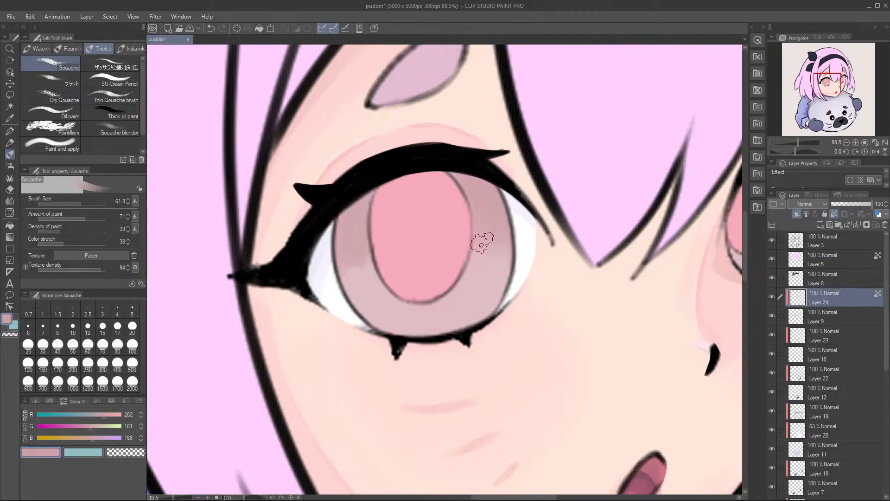
mouse_move(349, 228)
left_mouse_down()
mouse_move(369, 269)
mouse_move(344, 279)
mouse_move(356, 280)
left_mouse_up()
Step: Shade the upper iris of the girl's narrower eye with the same dusky pink and blend its lower edge
left_click_drag(477, 230, 422, 243)
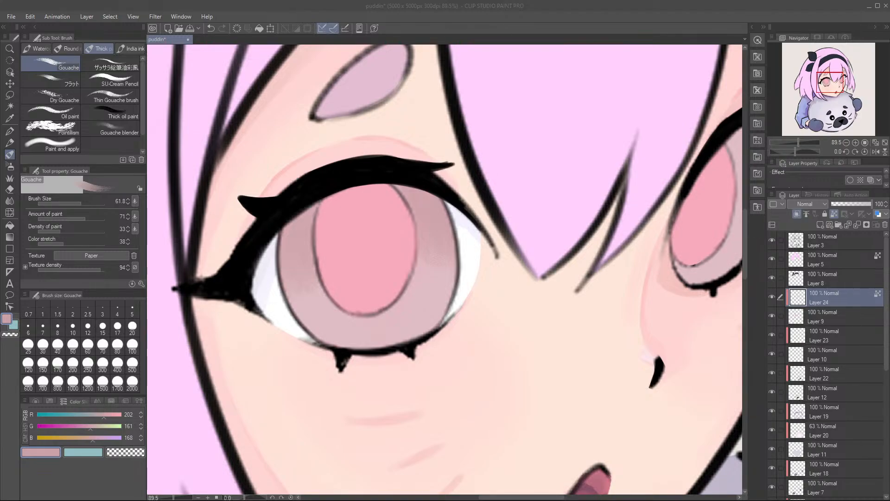
left_click_drag(541, 235, 449, 230)
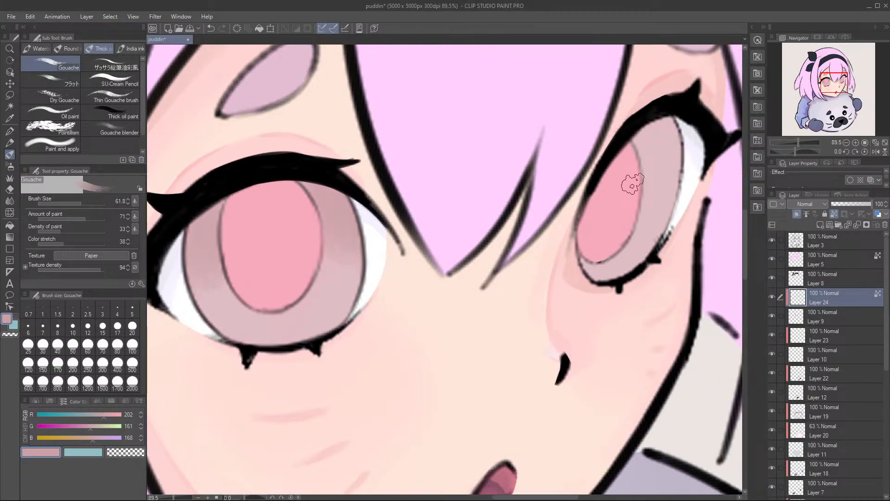
mouse_move(650, 153)
left_mouse_down()
mouse_move(640, 130)
mouse_move(647, 186)
mouse_move(670, 114)
left_mouse_up()
left_click_drag(547, 169, 618, 189)
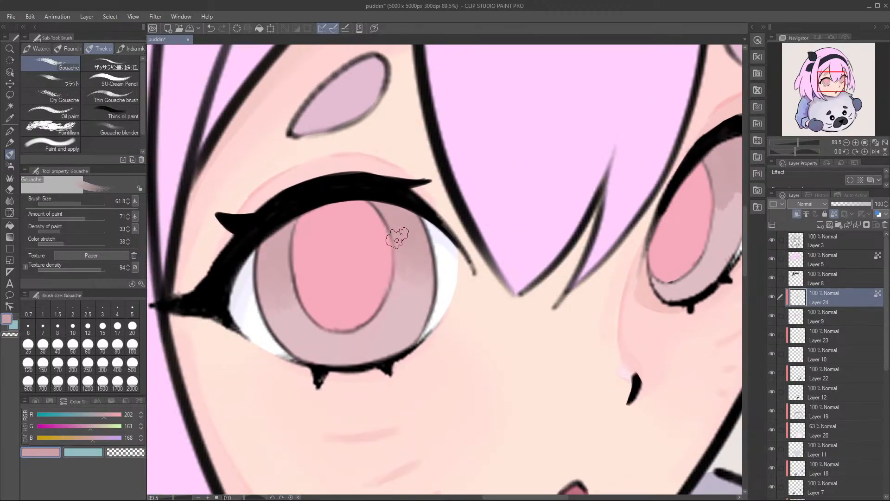
left_click_drag(298, 220, 318, 215)
left_click_drag(472, 197, 276, 219)
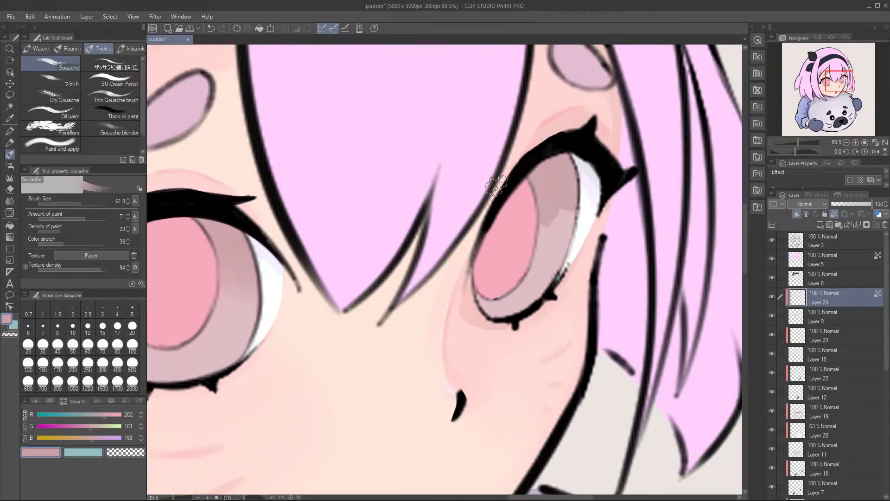
mouse_move(549, 212)
left_mouse_down()
mouse_move(557, 230)
mouse_move(570, 216)
mouse_move(576, 187)
mouse_move(577, 214)
left_mouse_up()
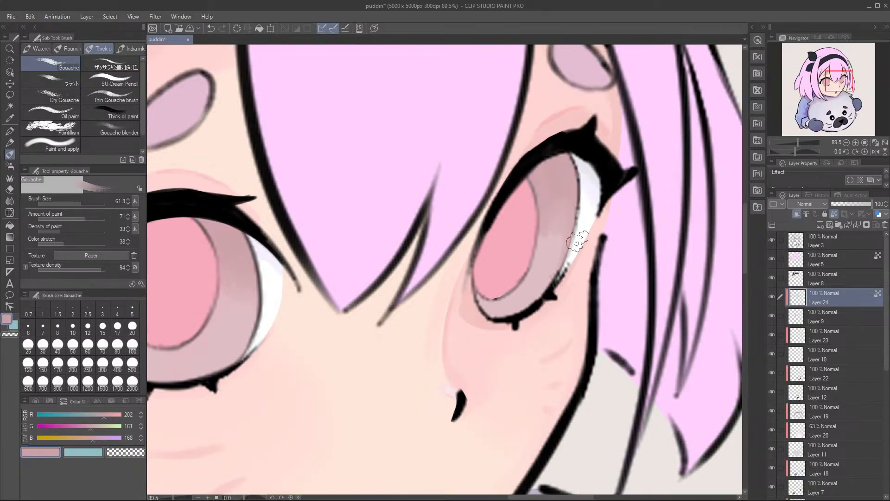
Step: Paint a thin dusky pink shadow along the outer rim of the larger eye's iris, redoing the first stroke
left_click_drag(534, 241, 718, 158)
left_click_drag(281, 204, 338, 215)
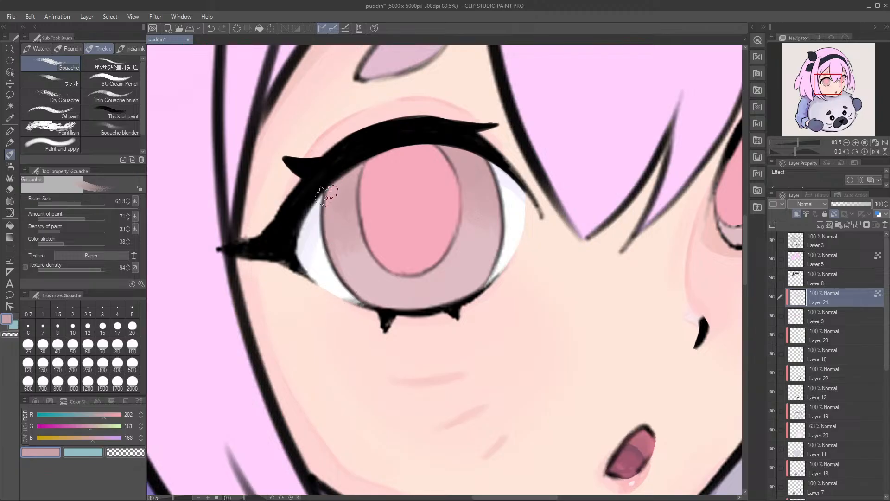
left_click_drag(321, 199, 364, 325)
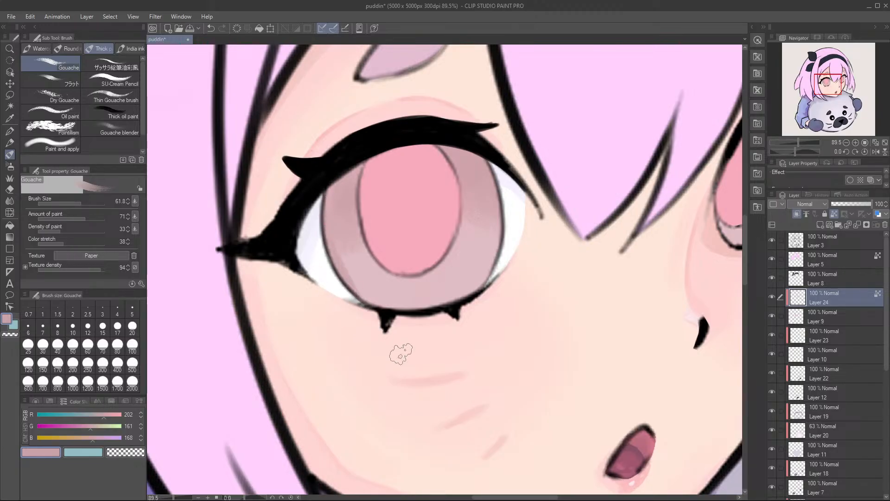
key("ctrl+z")
mouse_move(327, 223)
left_mouse_down()
mouse_move(355, 308)
mouse_move(372, 314)
left_mouse_up()
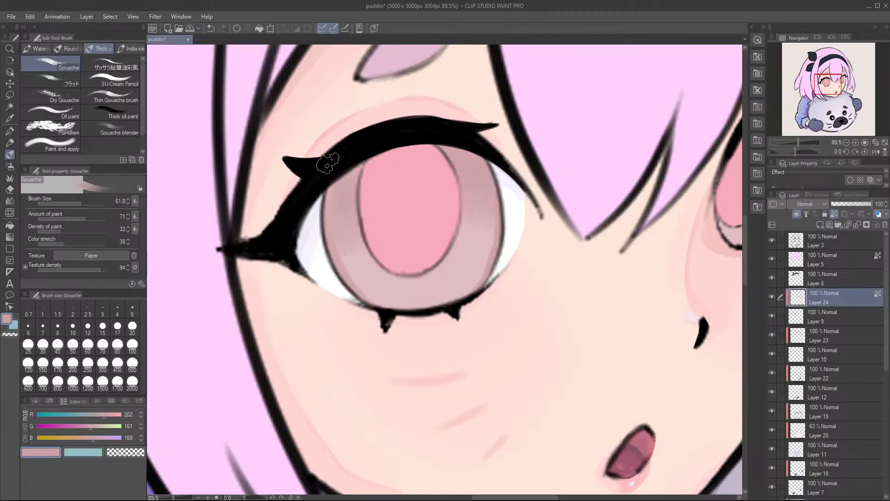
Step: Paint a matching dusky pink shadow along the outer rim of the narrower eye's iris
left_click_drag(665, 104, 493, 159)
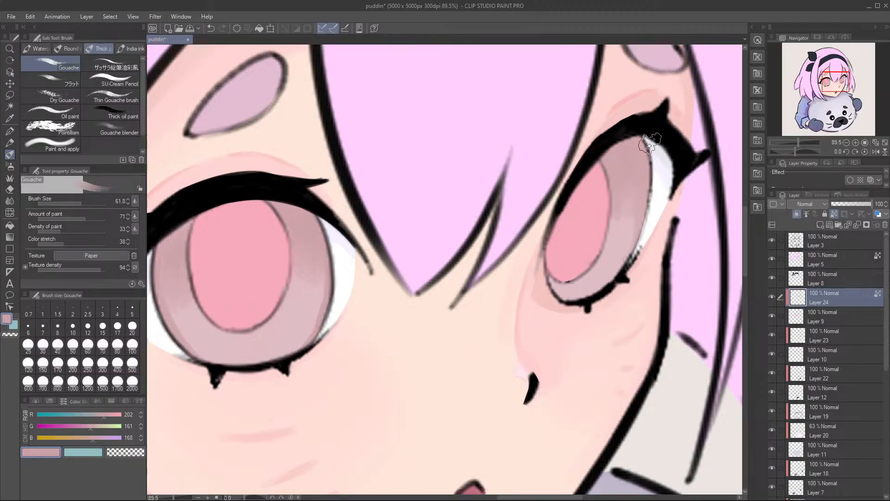
left_click_drag(653, 202, 629, 280)
left_click_drag(645, 234, 611, 301)
left_click_drag(623, 270, 641, 250)
left_click_drag(650, 154, 638, 172)
Step: Paint a peach rim, RGB 242, 189, 164, along the lower edge of the larger eye's pupil
left_click_drag(547, 233, 707, 233)
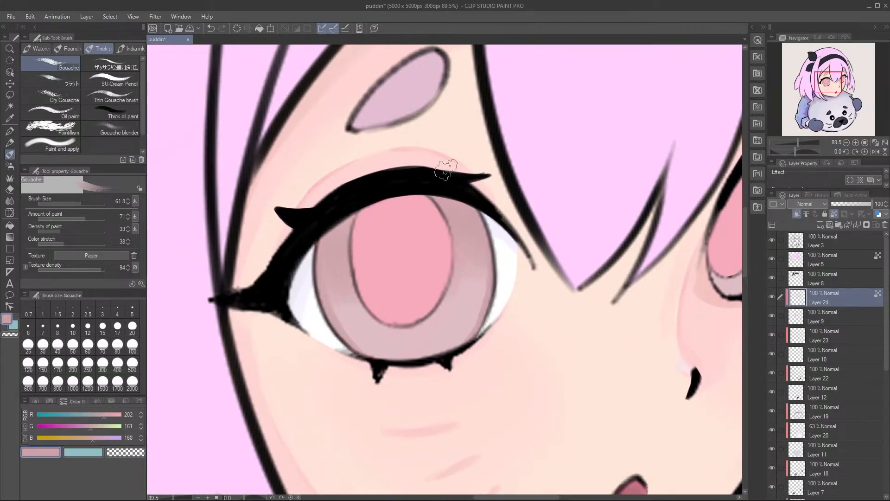
left_click_drag(406, 279, 380, 261)
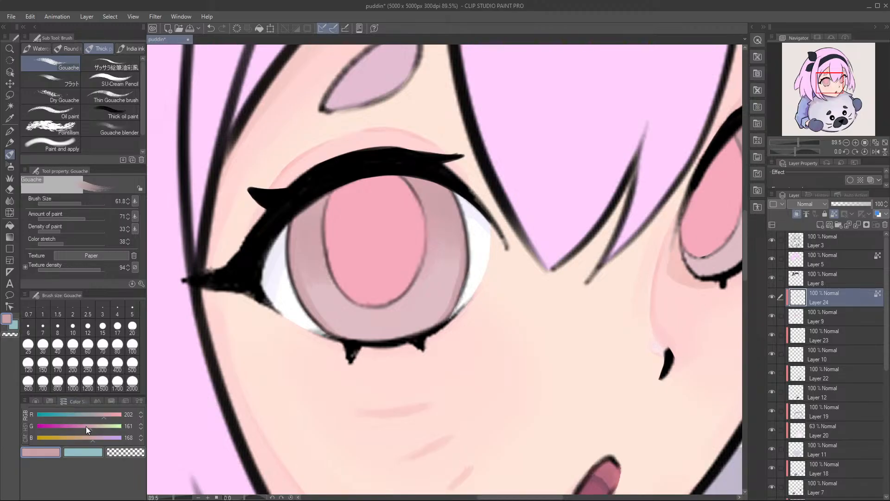
left_click_drag(94, 428, 98, 432)
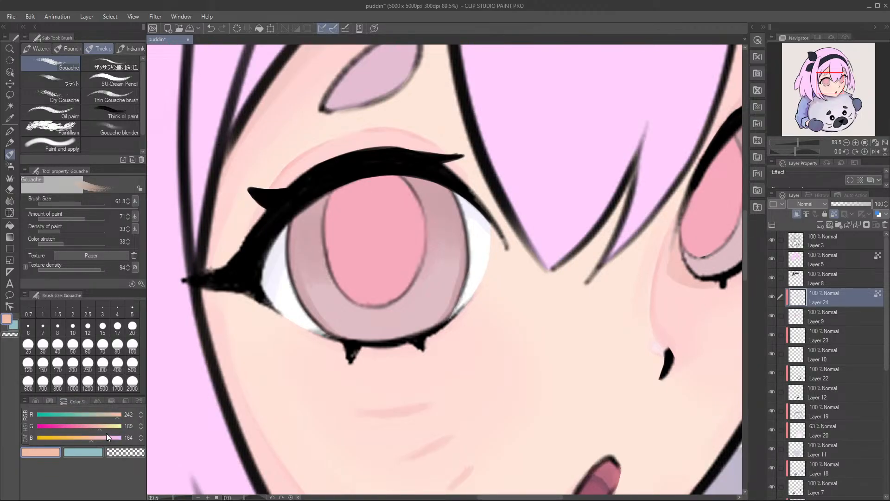
left_click_drag(303, 232, 292, 232)
mouse_move(337, 267)
left_mouse_down()
mouse_move(363, 298)
mouse_move(346, 277)
mouse_move(385, 296)
mouse_move(349, 284)
mouse_move(395, 291)
mouse_move(361, 297)
mouse_move(367, 282)
mouse_move(397, 294)
mouse_move(355, 280)
mouse_move(397, 294)
mouse_move(352, 286)
mouse_move(400, 295)
mouse_move(350, 282)
mouse_move(390, 279)
mouse_move(349, 293)
mouse_move(383, 279)
mouse_move(362, 306)
mouse_move(381, 287)
mouse_move(408, 292)
mouse_move(376, 296)
mouse_move(402, 264)
mouse_move(411, 282)
mouse_move(394, 291)
mouse_move(408, 241)
mouse_move(387, 303)
mouse_move(399, 267)
left_mouse_up()
key("alt")
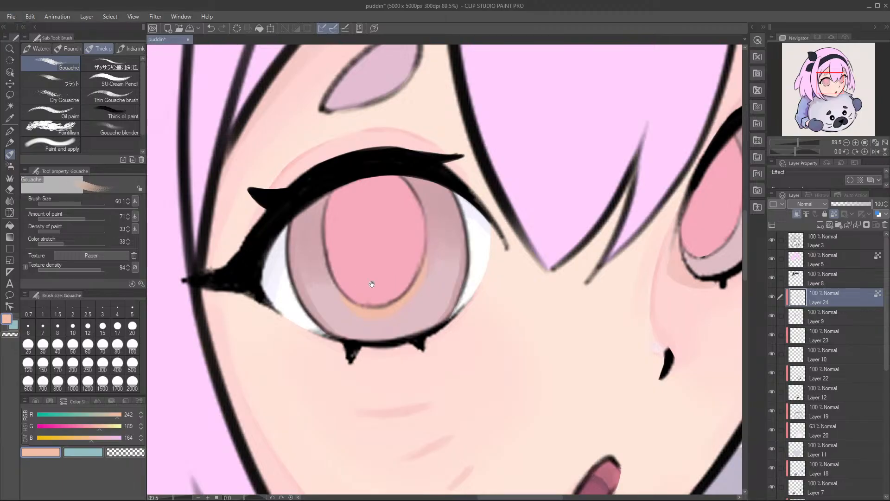
left_click_drag(422, 291, 378, 301)
left_click_drag(344, 243, 315, 244)
left_click_drag(378, 241, 314, 276)
Step: Paint a matching peach rim along the lower edge of the narrower eye's pupil, undoing a misplaced stroke
left_click_drag(499, 242, 526, 226)
mouse_move(533, 264)
left_mouse_down()
mouse_move(517, 276)
mouse_move(489, 275)
mouse_move(511, 262)
mouse_move(535, 263)
mouse_move(506, 283)
mouse_move(514, 265)
mouse_move(547, 259)
mouse_move(486, 269)
mouse_move(530, 277)
mouse_move(494, 271)
mouse_move(540, 256)
mouse_move(533, 274)
mouse_move(562, 184)
mouse_move(537, 263)
mouse_move(555, 201)
left_mouse_up()
key("ctrl+z")
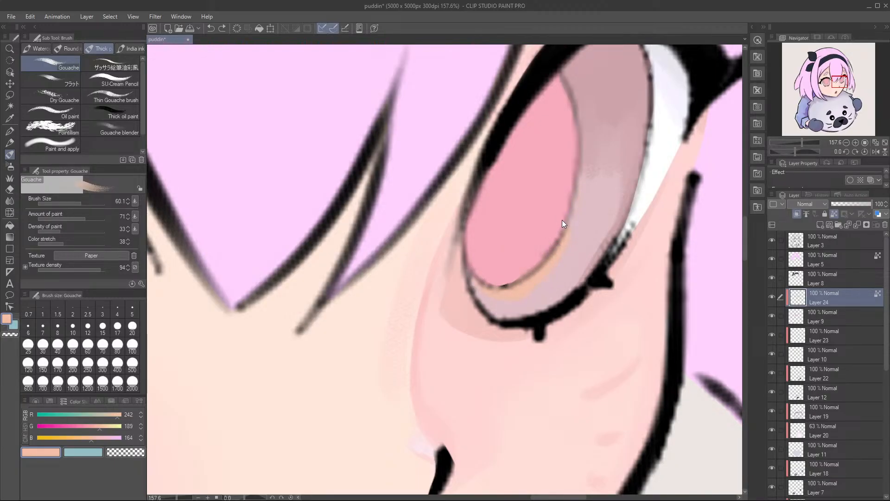
left_click_drag(541, 263, 559, 207)
mouse_move(506, 206)
left_mouse_down()
mouse_move(496, 239)
mouse_move(470, 272)
mouse_move(490, 270)
left_mouse_up()
Step: Refine the peach rim around the larger eye's pupil with colours sampled from the iris and the rim, using brush size 31.1
mouse_move(360, 303)
left_mouse_down()
mouse_move(493, 308)
mouse_move(533, 296)
left_mouse_up()
left_click_drag(390, 242, 403, 235)
left_click(400, 338, "alt")
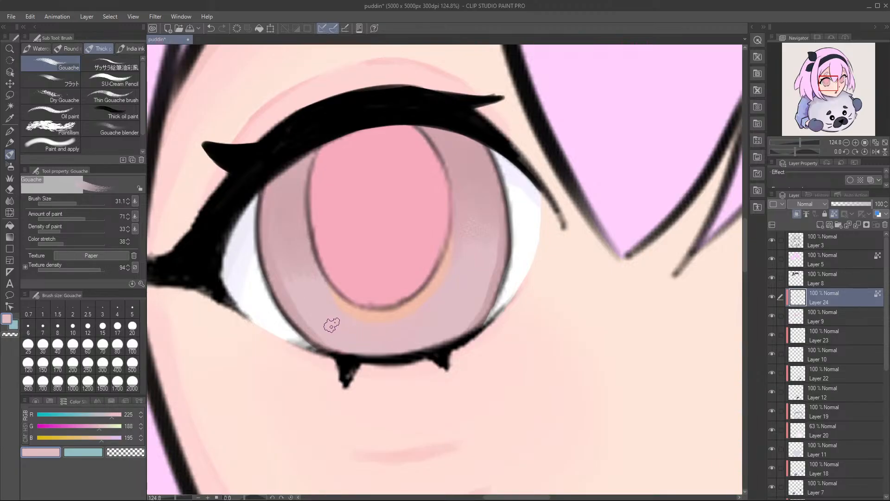
left_click(377, 309, "alt")
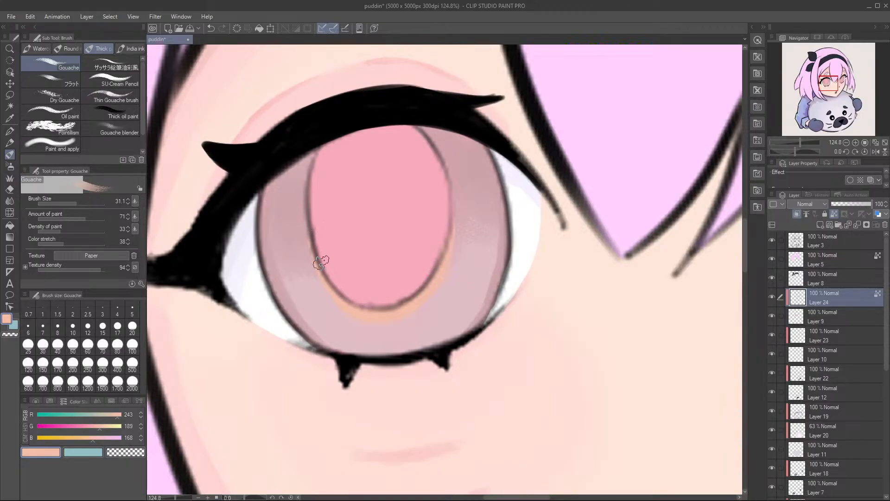
left_click(334, 324, "alt")
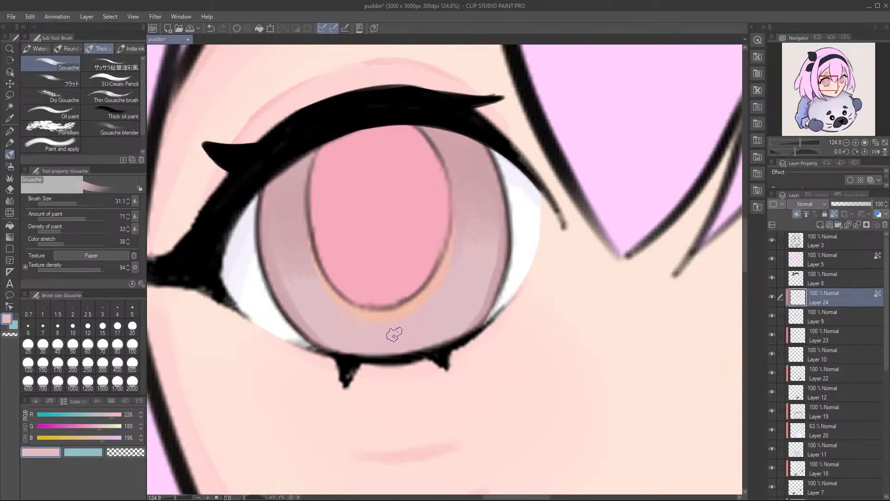
mouse_move(467, 222)
left_mouse_down()
mouse_move(375, 246)
mouse_move(462, 290)
left_mouse_up()
left_click(429, 295, "alt")
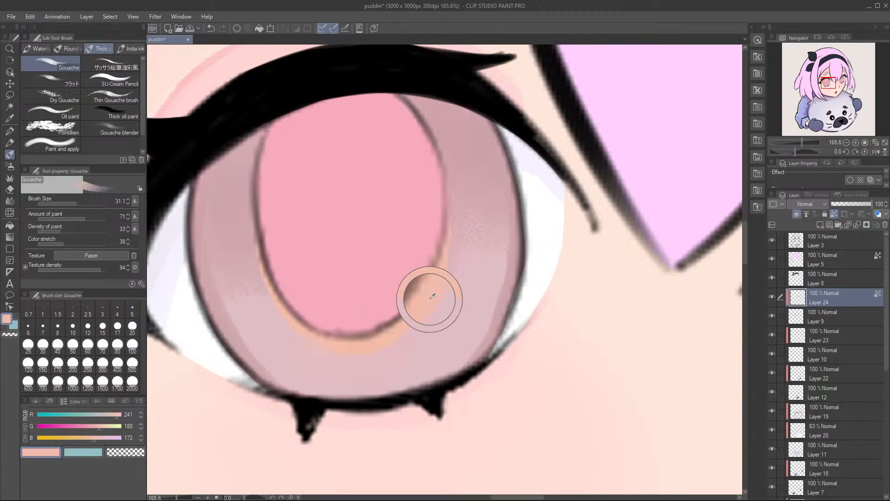
left_click_drag(443, 250, 459, 302)
Step: Touch up the larger eye's iris shading beside the pupil with a sampled dusky pink, RGB 209, 165, 173
left_click(465, 227, "alt")
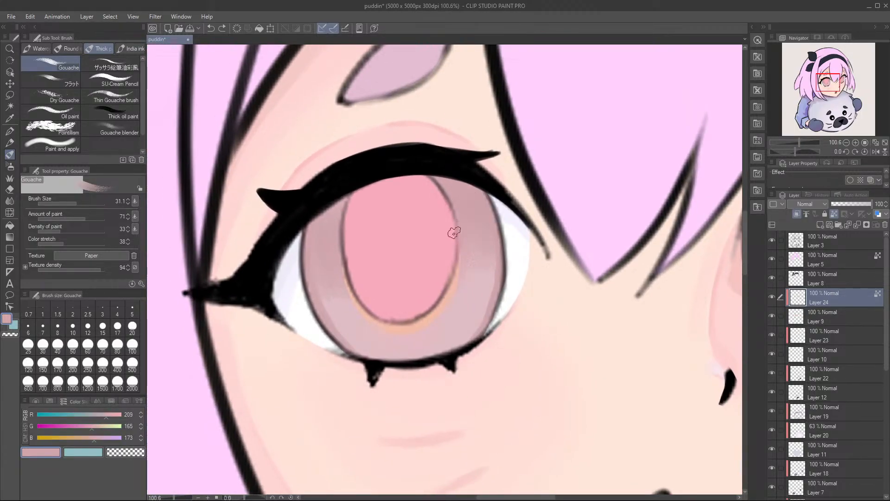
left_click(833, 215)
left_click_drag(467, 249, 461, 241)
left_click_drag(468, 288, 391, 254)
left_click_drag(382, 292, 401, 291)
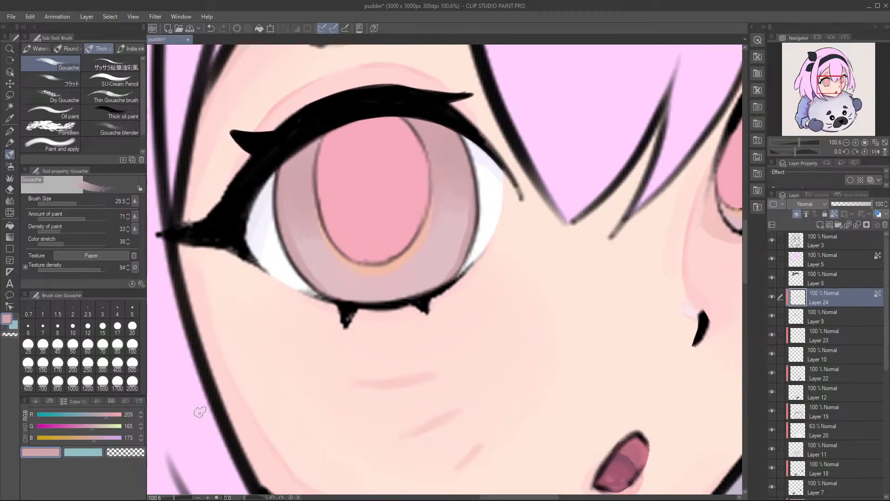
Step: Dab pale pink highlights, RGB 250, 202, 212, on the larger eye's lower iris, reducing the brush to size 17.5
left_click(400, 374, "alt")
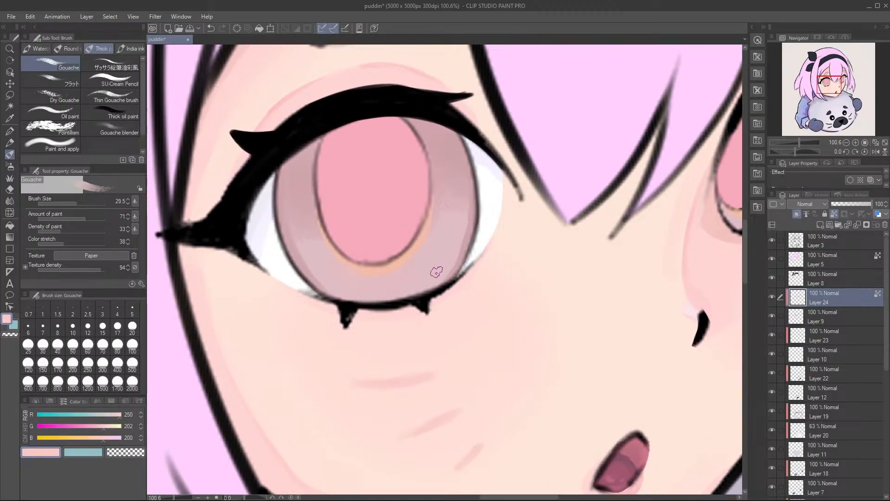
left_click_drag(430, 274, 429, 276, "ctrl+alt")
left_click(109, 438)
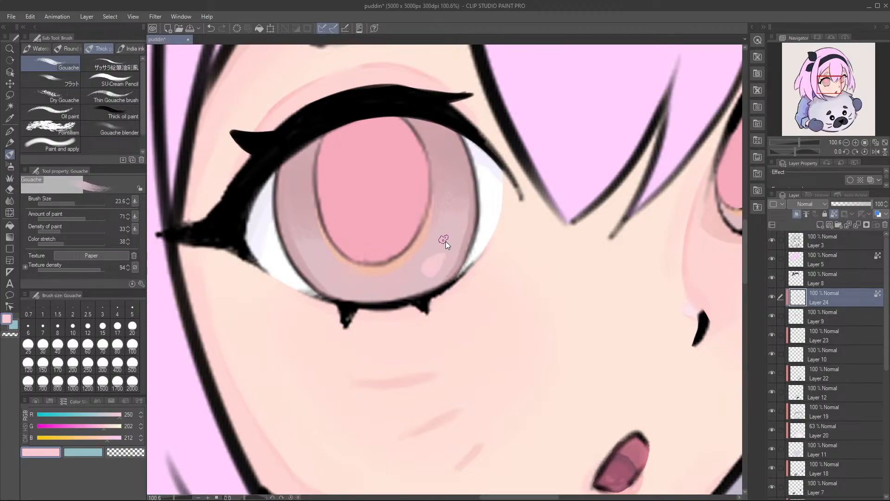
key("bracketleft")
key("bracketleft")
key("bracketleft")
Step: Add matching small pale pink highlights to the narrower eye's lower iris and check both eyes in the whole face
left_click_drag(652, 215, 454, 264)
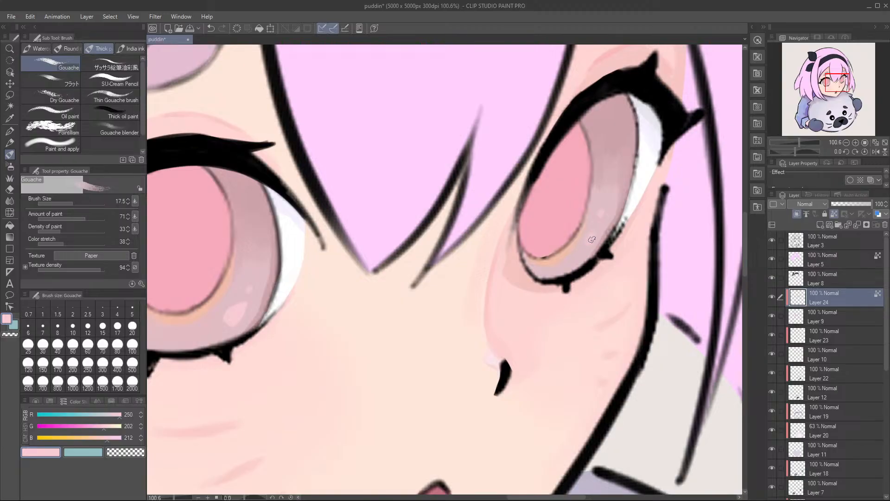
left_click_drag(526, 190, 438, 199)
left_click_drag(503, 217, 483, 331)
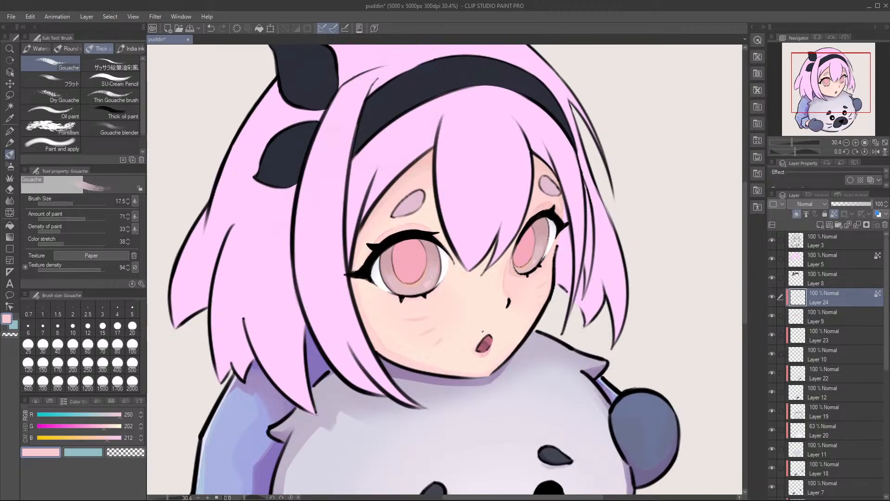
Step: Shade the top of the larger eye's iris under the upper lashes with dark pink, RGB 174, 95, 120, at brush size 50.4
left_click_drag(372, 319, 387, 309)
left_click_drag(371, 237, 404, 241)
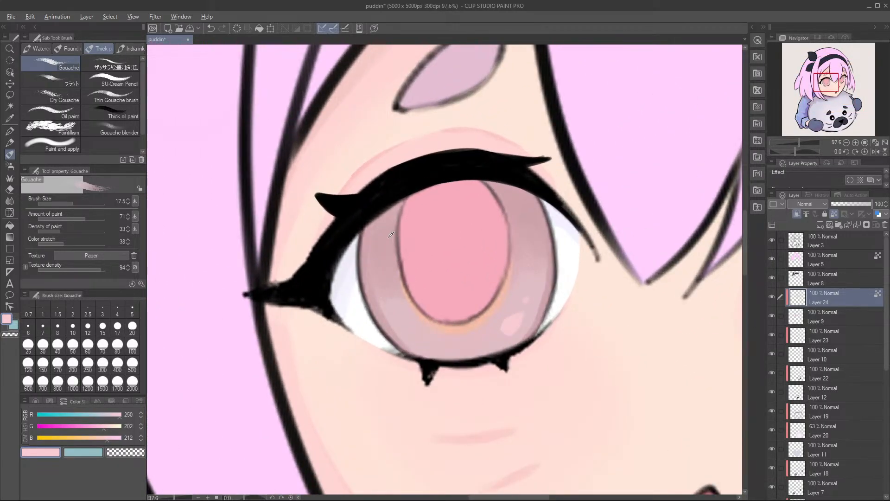
left_click(392, 235, "alt")
left_click_drag(91, 430, 72, 429)
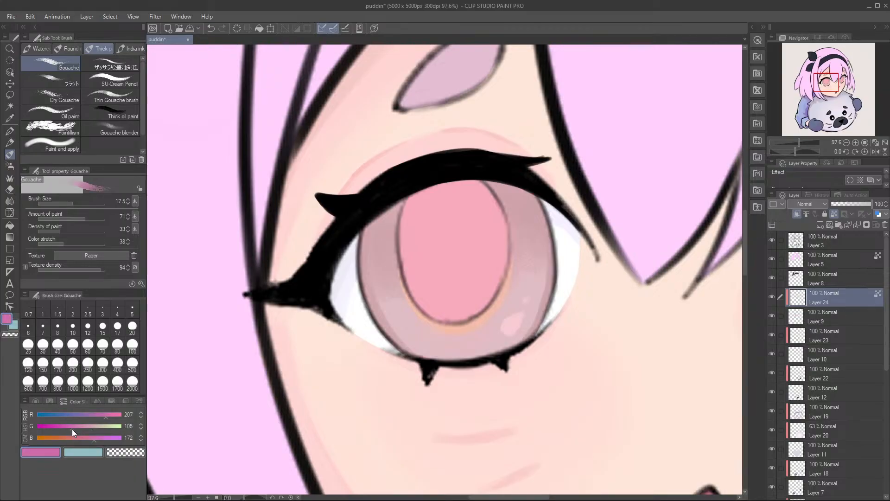
left_click(95, 415)
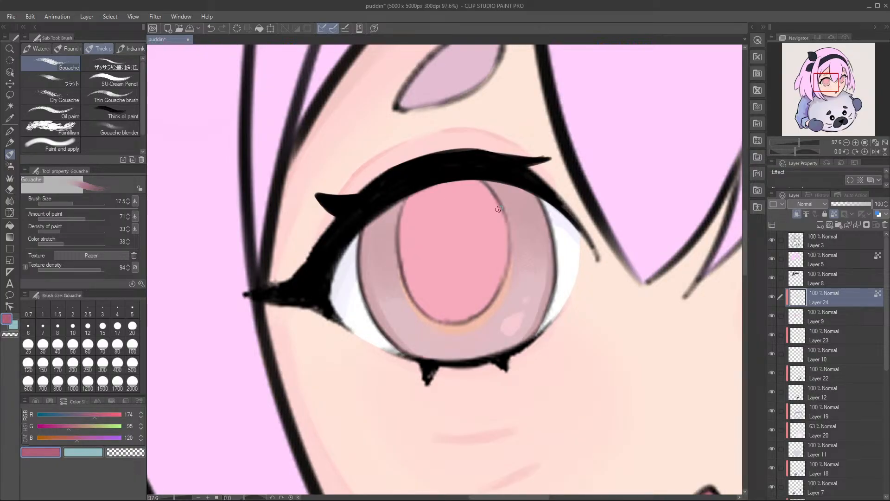
mouse_move(375, 218)
left_mouse_down()
mouse_move(365, 228)
mouse_move(373, 226)
left_mouse_up()
key("[")
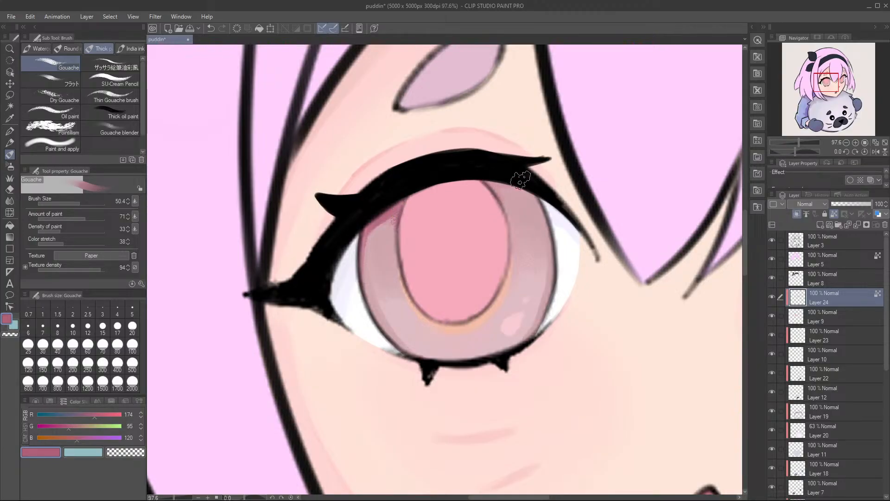
mouse_move(482, 179)
left_mouse_down()
mouse_move(551, 192)
mouse_move(487, 174)
mouse_move(535, 176)
mouse_move(557, 207)
left_mouse_up()
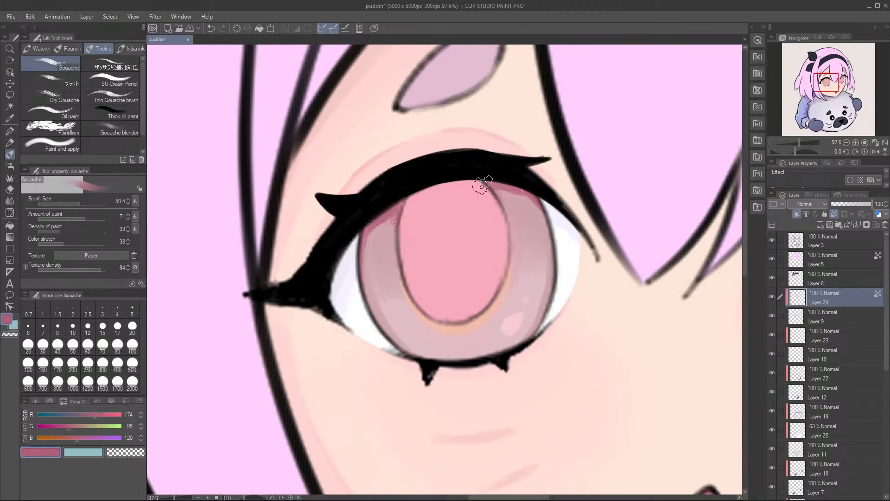
left_click_drag(536, 191, 503, 193)
left_click_drag(354, 226, 373, 319)
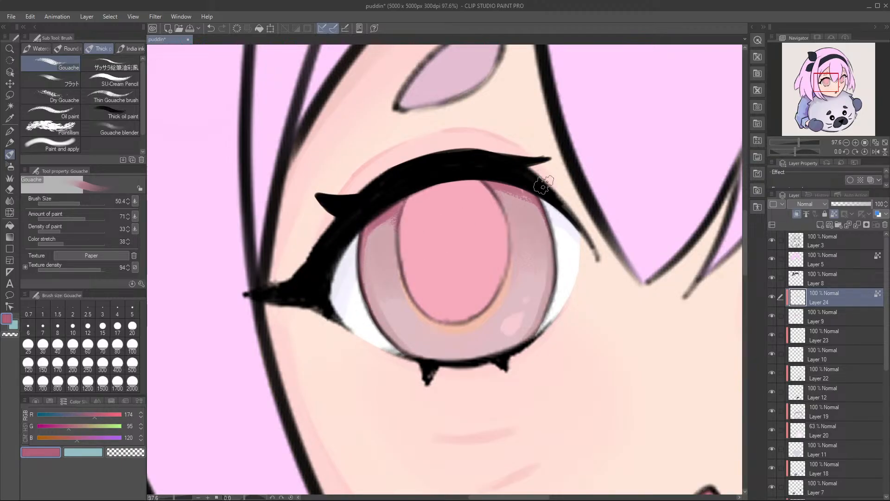
Step: Shade the top of the narrower eye's iris under the upper lashes with the same dark pink, RGB 174, 95, 120
left_click_drag(547, 201, 562, 301)
key("ctrl+z")
scroll(549, 230, "down", 4)
scroll(548, 232, "up", 3)
left_click_drag(642, 265, 445, 260)
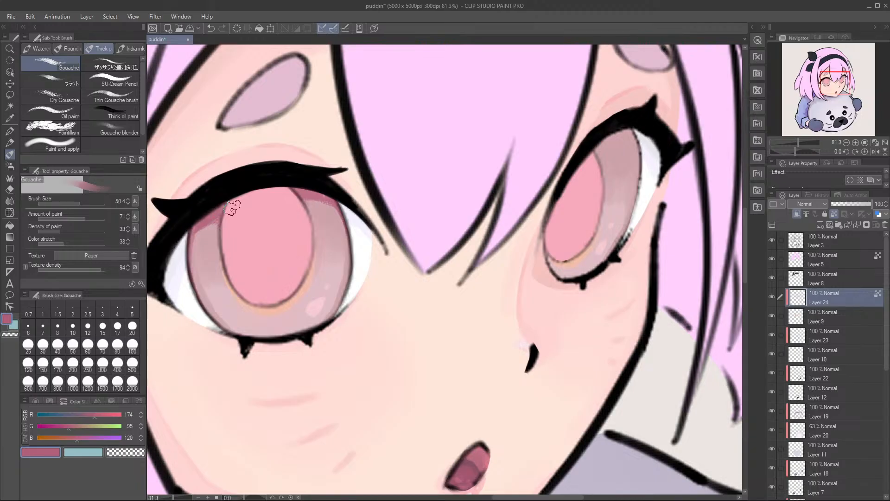
left_click_drag(402, 211, 275, 256)
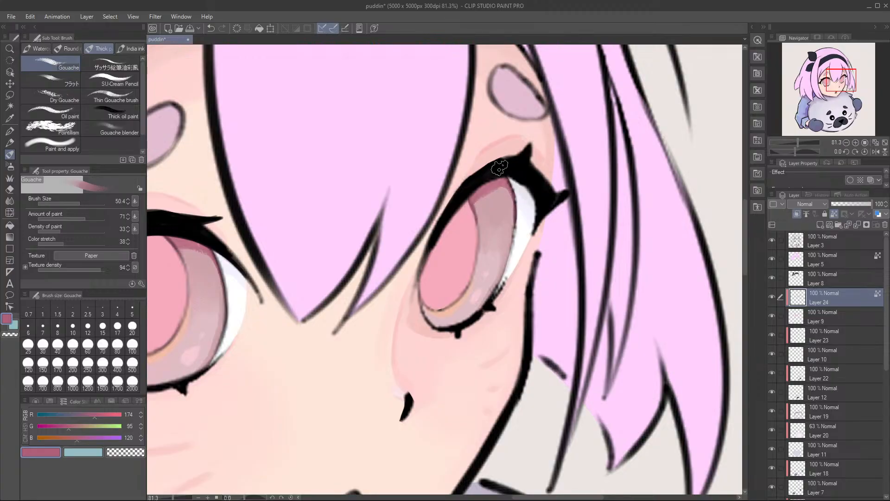
mouse_move(450, 201)
left_mouse_down()
mouse_move(582, 162)
mouse_move(548, 164)
left_mouse_up()
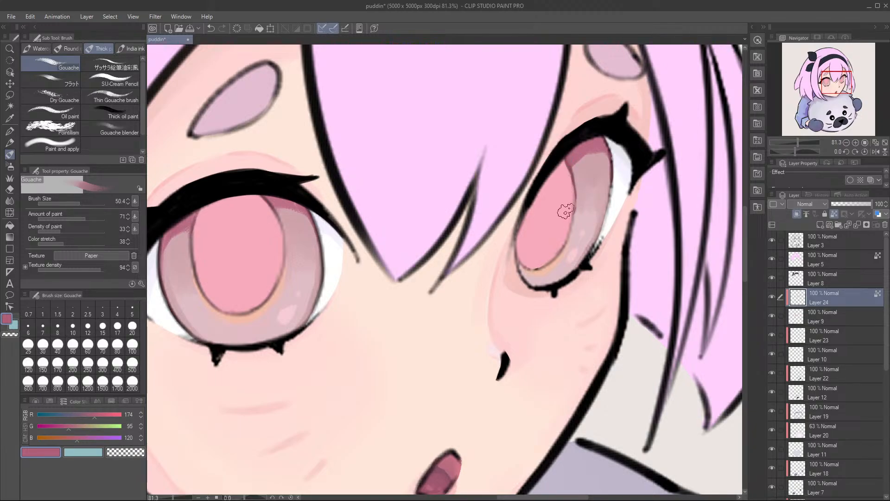
Step: Touch up the dark pink shading along the larger eye's pupil edge and save the file
left_click_drag(274, 252, 352, 247)
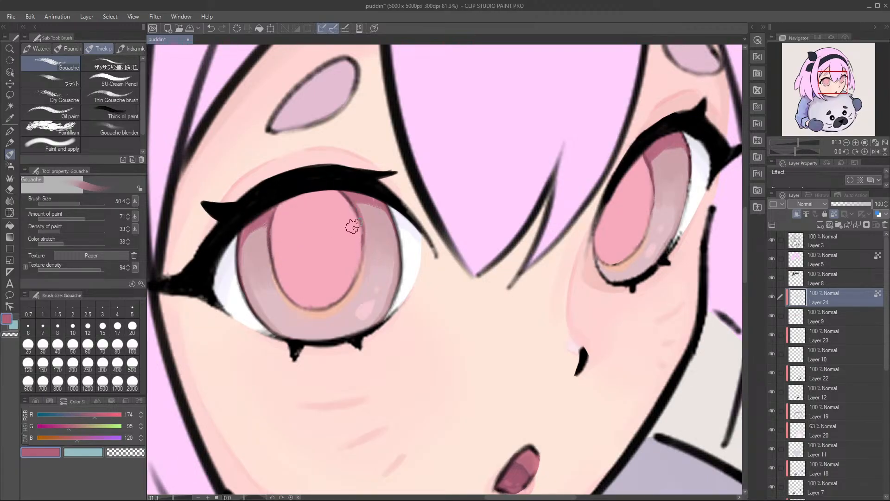
mouse_move(340, 208)
left_mouse_down()
mouse_move(387, 211)
mouse_move(333, 226)
left_mouse_up()
key("ctrl+s")
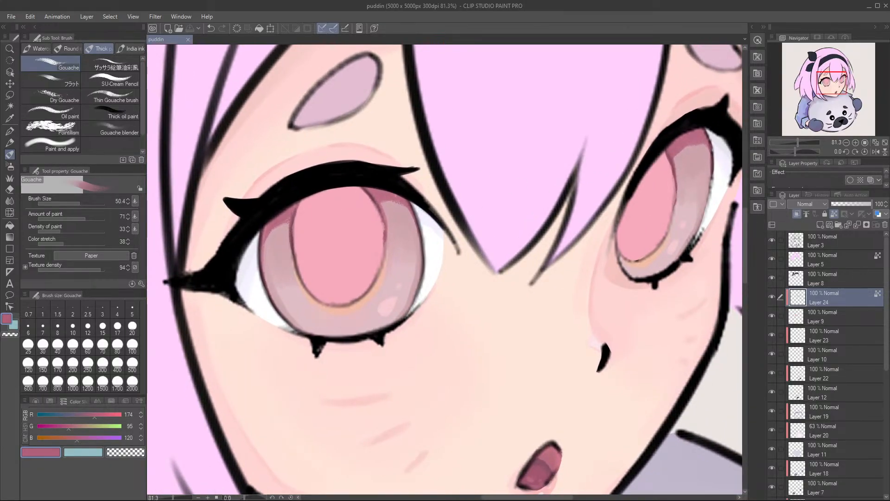
left_click_drag(357, 218, 369, 221)
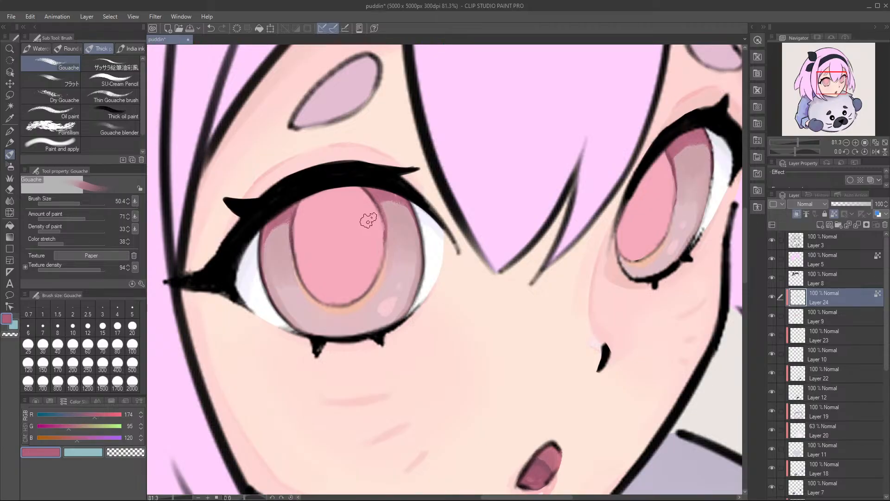
Step: Dab small light blue highlights, RGB 199, 205, 233, on the larger eye's outer iris with the brush reduced to size 7
left_click_drag(389, 280, 411, 260)
mouse_move(422, 194)
left_mouse_down()
mouse_move(388, 247)
mouse_move(420, 314)
left_mouse_up()
left_click(413, 283, "alt")
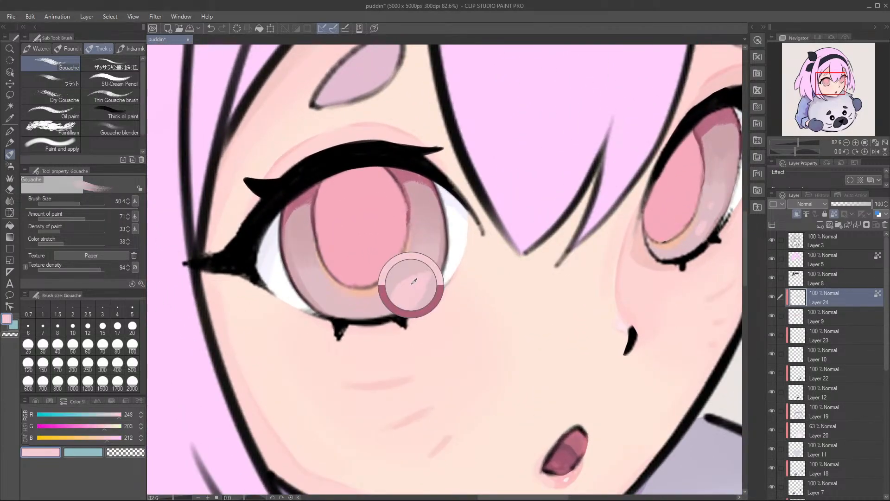
mouse_move(105, 428)
left_mouse_down()
mouse_move(93, 426)
mouse_move(96, 413)
mouse_move(85, 430)
mouse_move(105, 430)
mouse_move(95, 416)
left_mouse_up()
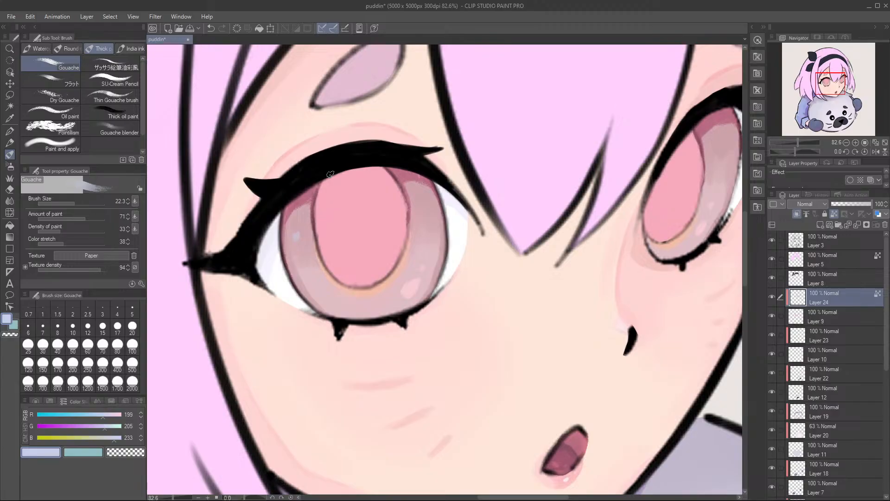
scroll(263, 261, "up", 3)
key("bracketleft")
key("bracketleft")
key("bracketleft")
key("bracketleft")
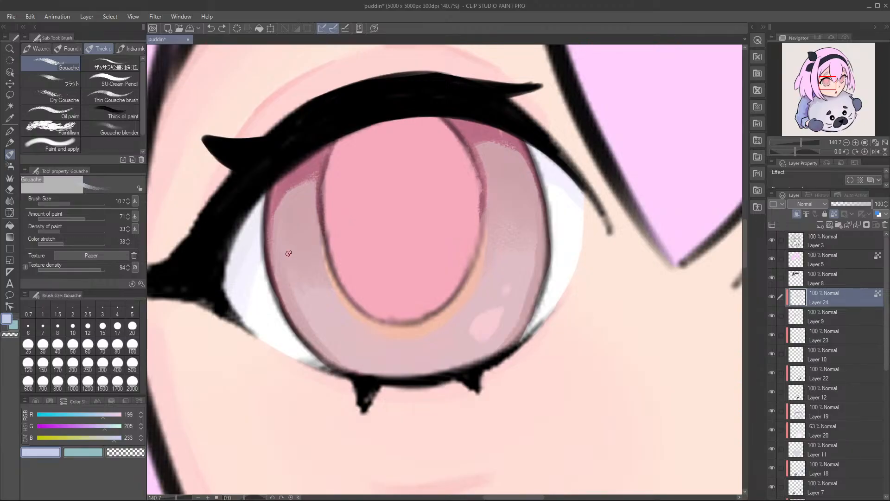
key("bracketleft")
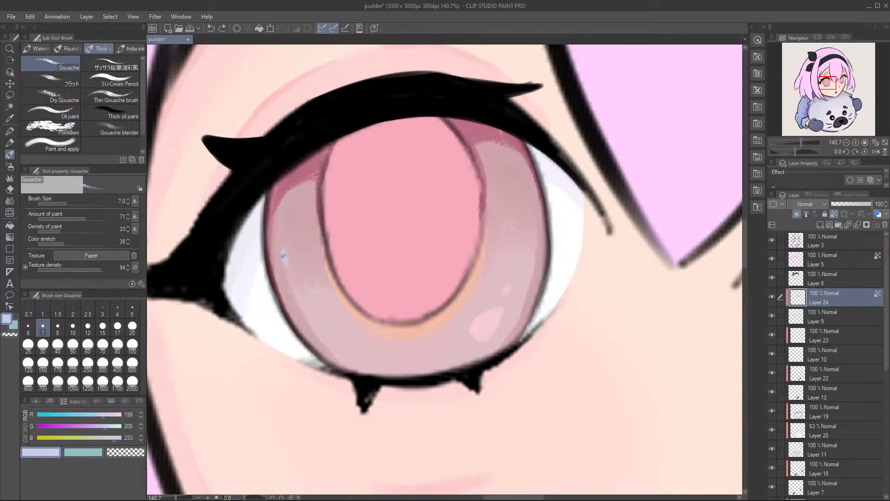
left_click(290, 284)
Step: Add matching light blue highlights to the narrower eye's iris beside the pupil and save the file
left_click_drag(456, 245, 260, 278)
mouse_move(413, 228)
left_mouse_down()
mouse_move(274, 258)
mouse_move(171, 260)
left_mouse_up()
left_click_drag(504, 225, 480, 238)
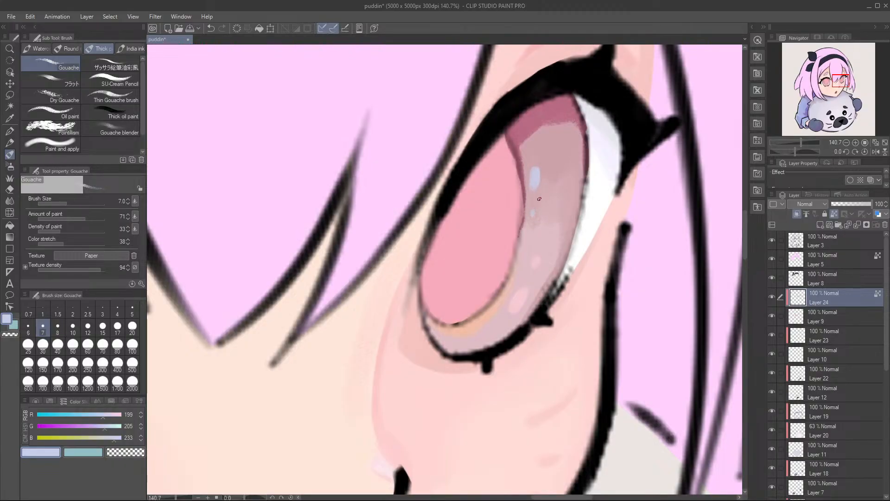
left_click_drag(457, 195, 415, 257)
left_click_drag(368, 273, 425, 268)
scroll(340, 262, "up", 4)
key("ctrl+s")
Step: Create a new layer above Layer 9 and paint the larger eye's upper pupil bright pink, RGB 246, 132, 187, at brush size 58.5
left_click(830, 315)
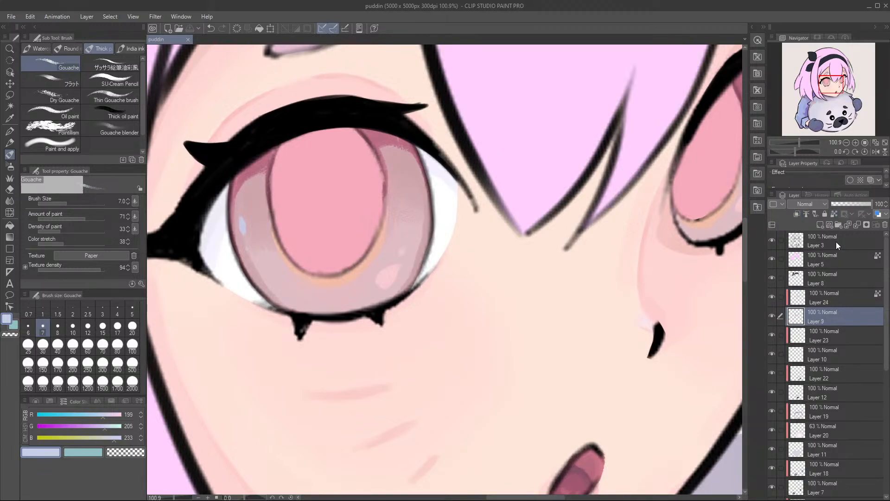
left_click(820, 225)
left_click_drag(461, 261, 446, 302)
scroll(447, 301, "down", 2)
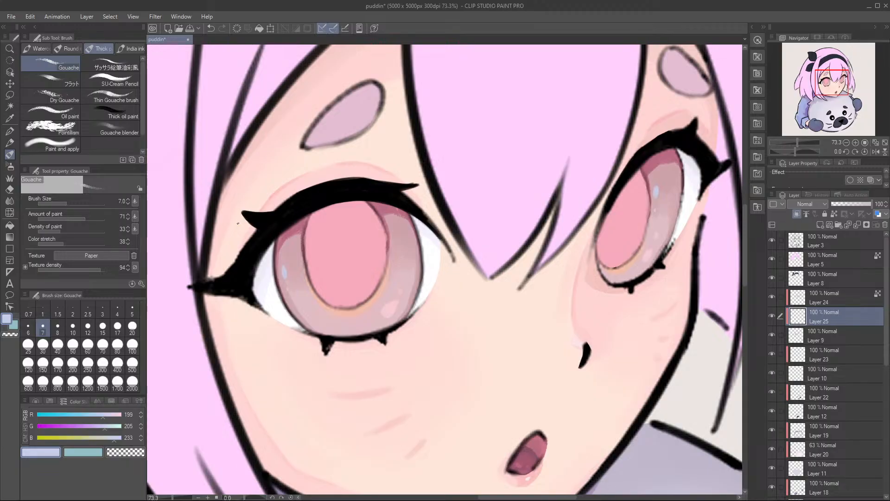
left_click(340, 251, "alt")
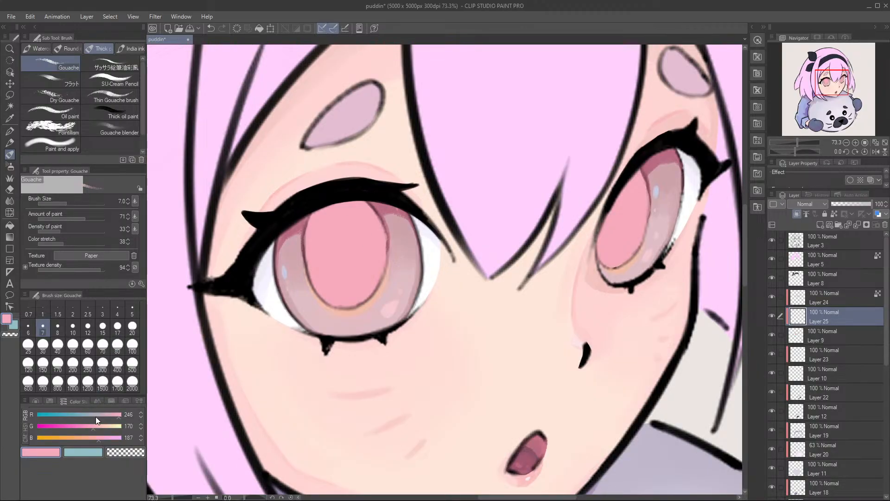
left_click_drag(93, 426, 83, 430)
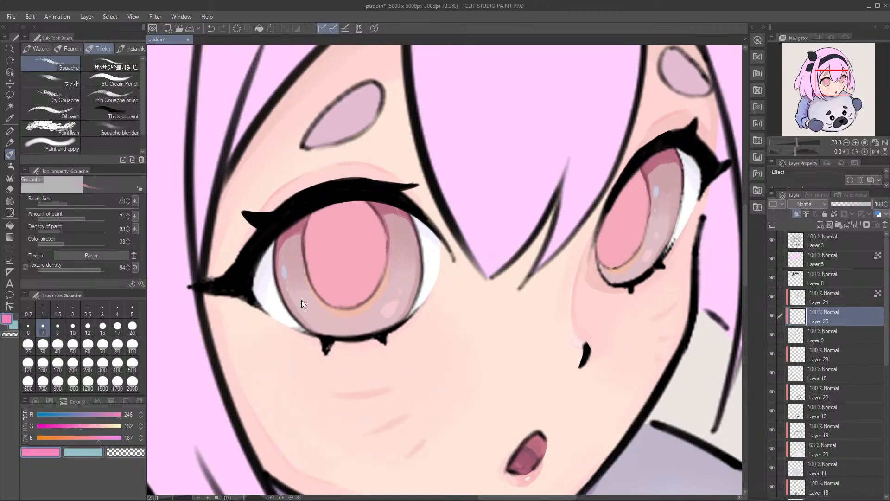
left_click_drag(346, 269, 352, 266)
mouse_move(337, 223)
left_mouse_down()
mouse_move(317, 214)
mouse_move(312, 274)
mouse_move(335, 209)
mouse_move(355, 226)
mouse_move(358, 199)
mouse_move(380, 225)
mouse_move(385, 253)
left_mouse_up()
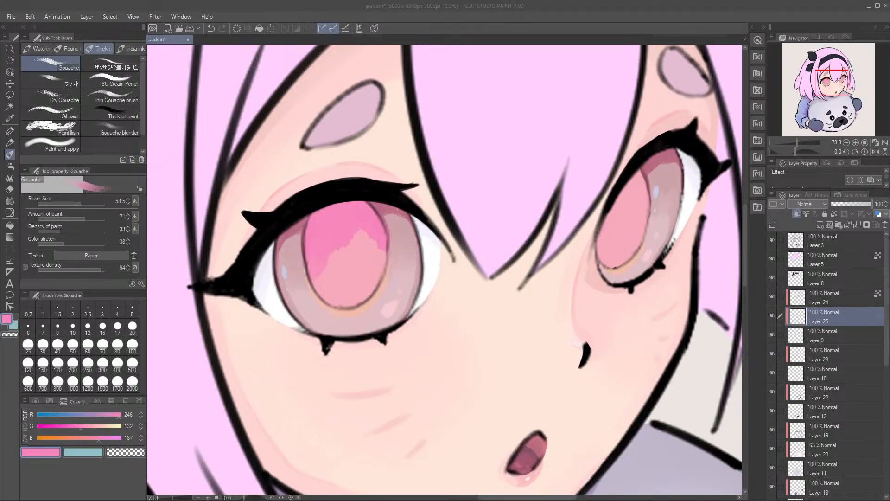
Step: Paint the upper part of the narrower eye's pupil with sampled bright pink, RGB 247, 136, 187, and even out the larger pupil's pink
left_click(373, 235, "alt")
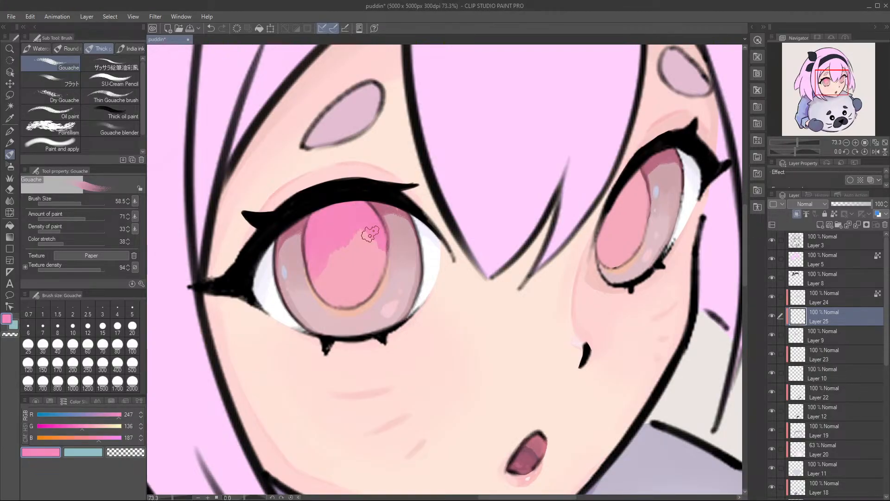
mouse_move(648, 186)
left_mouse_down()
mouse_move(639, 212)
mouse_move(642, 190)
mouse_move(631, 188)
mouse_move(607, 230)
mouse_move(608, 212)
mouse_move(614, 225)
mouse_move(628, 204)
mouse_move(660, 215)
left_mouse_up()
mouse_move(426, 215)
left_mouse_down()
mouse_move(438, 198)
mouse_move(381, 224)
mouse_move(403, 232)
mouse_move(377, 225)
mouse_move(341, 237)
mouse_move(343, 216)
mouse_move(388, 235)
mouse_move(411, 229)
left_mouse_up()
mouse_move(581, 206)
left_mouse_down()
mouse_move(559, 198)
mouse_move(596, 222)
mouse_move(611, 195)
mouse_move(644, 196)
left_mouse_up()
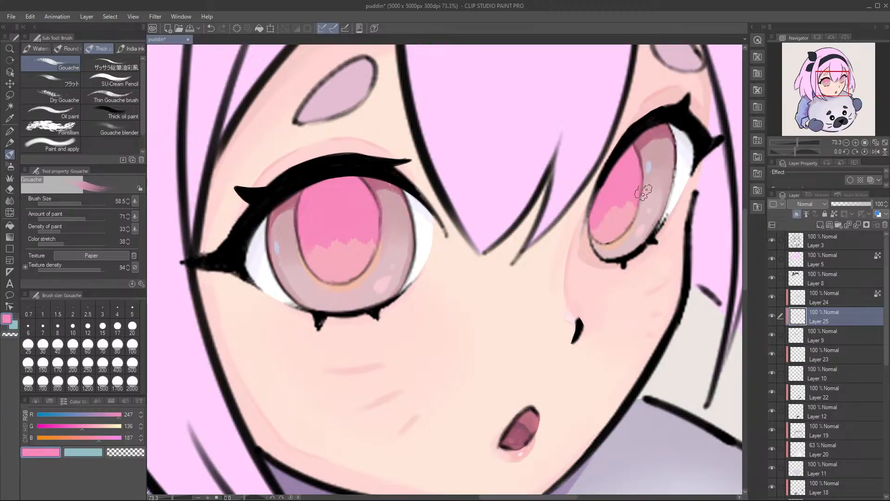
left_click_drag(578, 220, 644, 218)
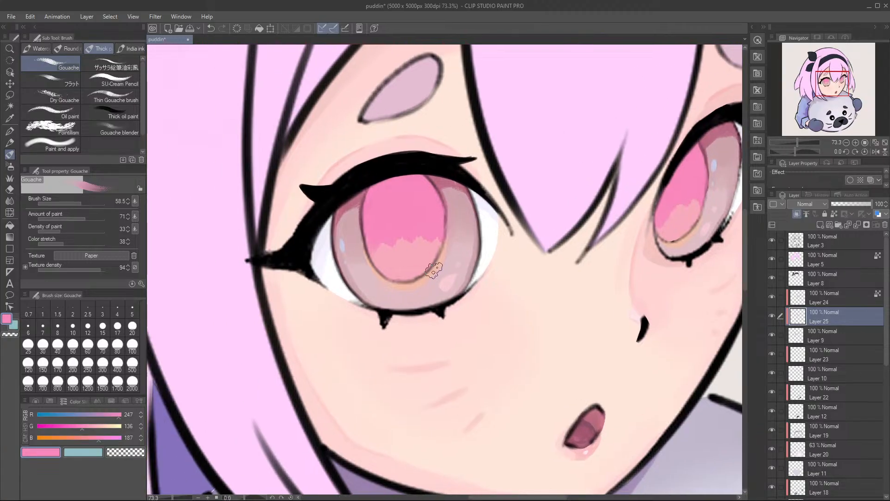
mouse_move(398, 245)
left_mouse_down()
mouse_move(400, 271)
mouse_move(380, 284)
mouse_move(385, 267)
mouse_move(374, 262)
mouse_move(394, 276)
mouse_move(402, 260)
mouse_move(408, 281)
mouse_move(391, 296)
mouse_move(424, 253)
mouse_move(427, 280)
mouse_move(435, 256)
mouse_move(441, 269)
mouse_move(383, 259)
mouse_move(404, 248)
mouse_move(436, 286)
left_mouse_up()
left_click(403, 284, "alt")
key("ctrl+z")
key("ctrl+z")
Step: Fade the lower edge of the bright pink in both pupils with the Soft eraser at size 105.5
key("e")
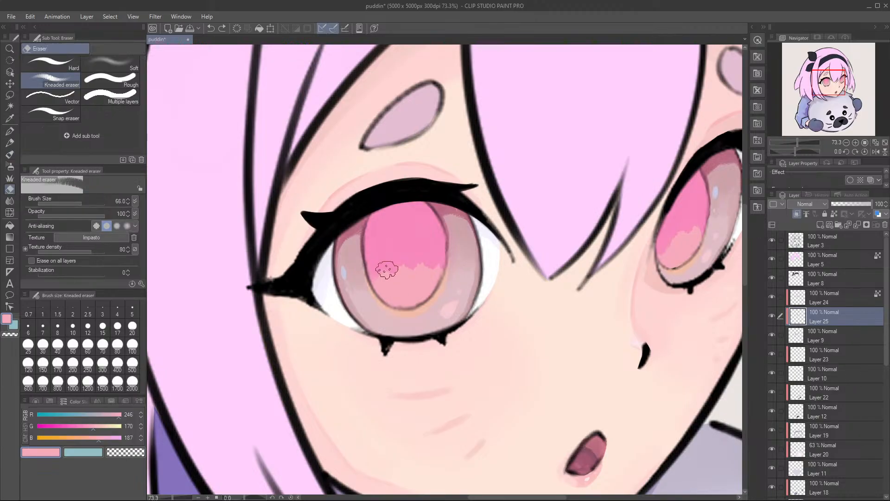
left_click(111, 82)
left_click(122, 68)
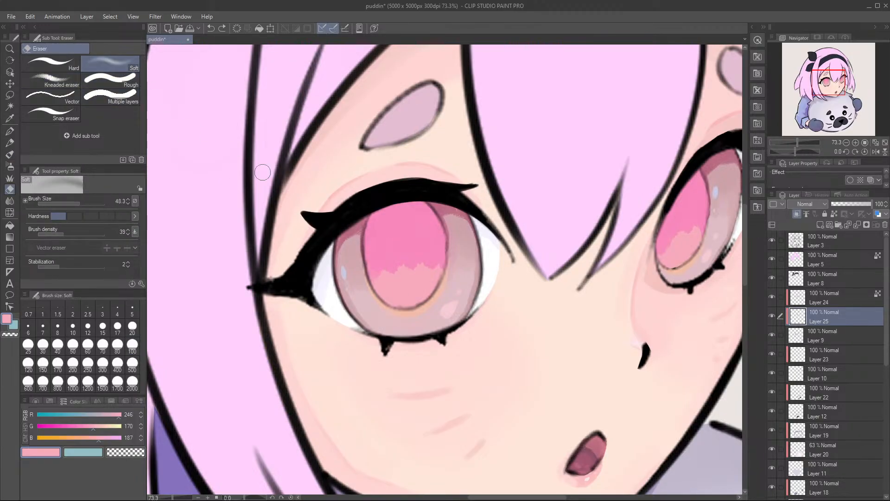
mouse_move(406, 274)
left_mouse_down()
mouse_move(394, 291)
mouse_move(384, 286)
mouse_move(422, 270)
mouse_move(371, 281)
mouse_move(445, 274)
mouse_move(413, 266)
mouse_move(392, 280)
mouse_move(435, 260)
mouse_move(379, 287)
mouse_move(438, 256)
mouse_move(376, 287)
mouse_move(446, 257)
mouse_move(374, 285)
mouse_move(420, 284)
left_mouse_up()
left_click_drag(502, 281, 435, 280)
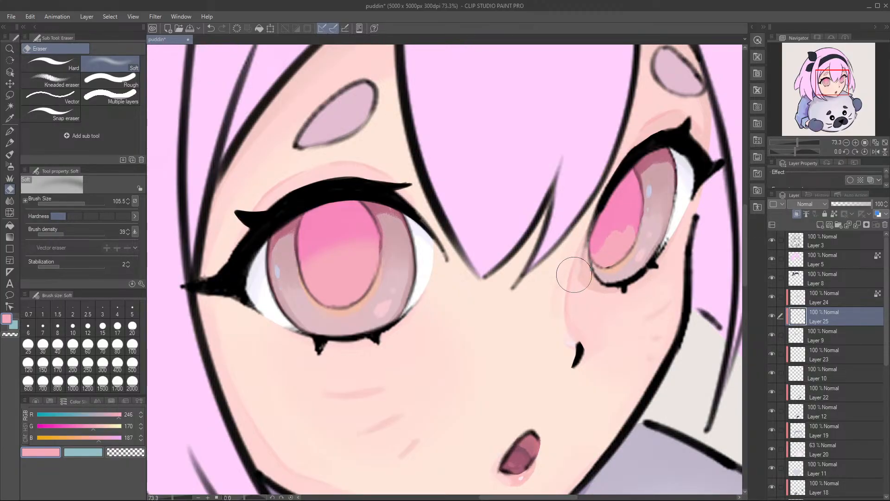
mouse_move(603, 259)
left_mouse_down()
mouse_move(637, 269)
mouse_move(636, 254)
mouse_move(611, 253)
mouse_move(626, 242)
mouse_move(621, 235)
mouse_move(611, 247)
mouse_move(625, 226)
mouse_move(640, 237)
left_mouse_up()
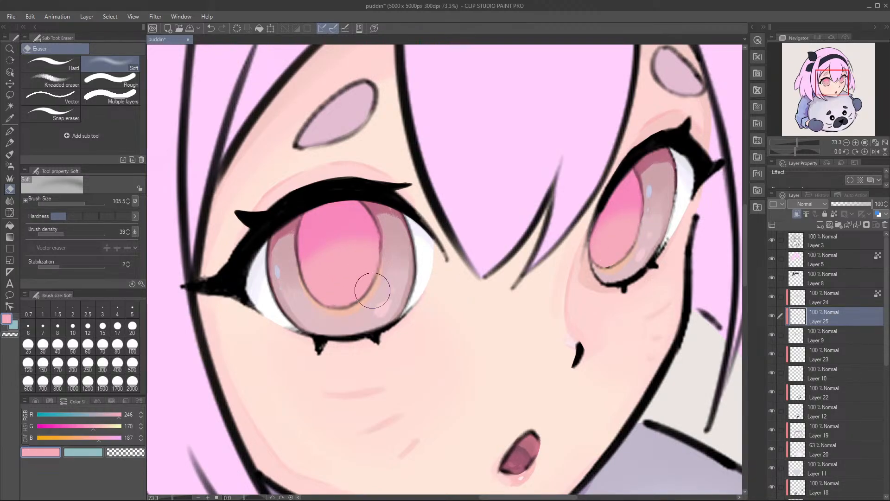
Step: Undo the last two eraser strokes and soften the larger pupil's pink gradient again
key("ctrl+z")
key("ctrl+z")
left_click(258, 491)
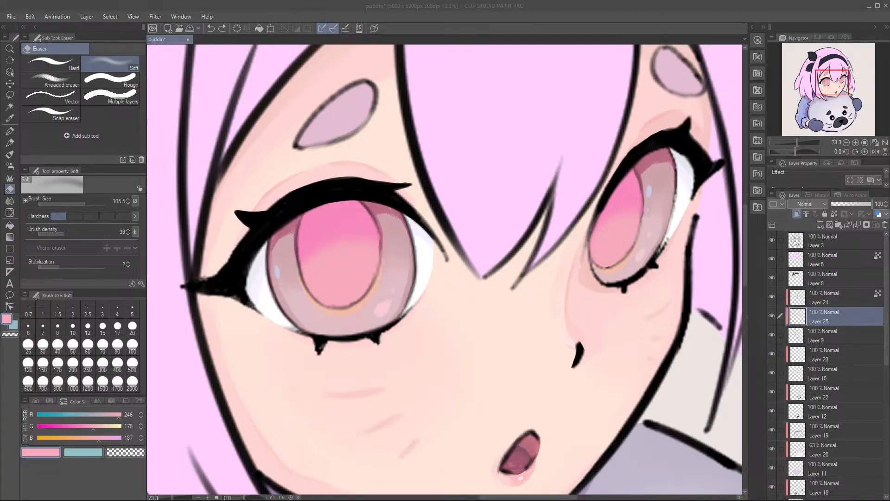
left_click(576, 31)
mouse_move(375, 249)
left_mouse_down()
mouse_move(410, 253)
mouse_move(389, 253)
left_mouse_up()
scroll(389, 254, "down", 5)
scroll(370, 269, "up", 4)
key("alt")
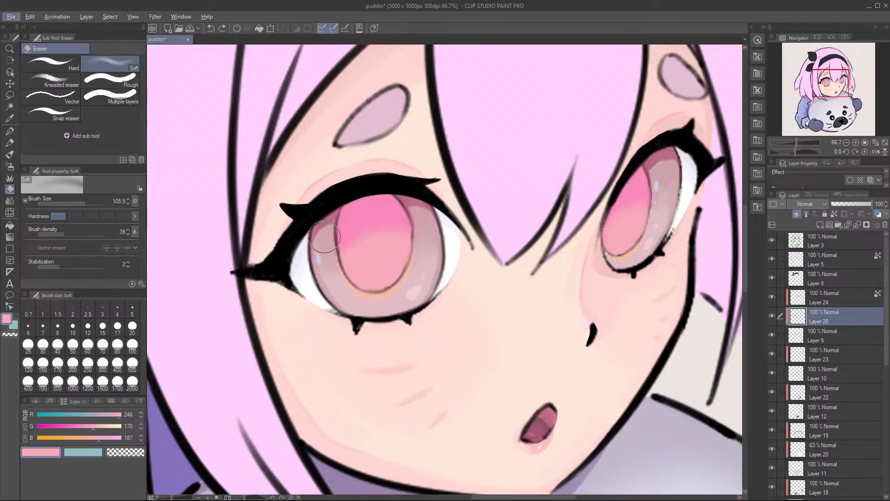
left_click_drag(357, 265, 379, 261)
Step: Deepen the bright pink along both pupils' edges with RGB 247, 135, 187, blend it with the Soft eraser, and save the file
key("b")
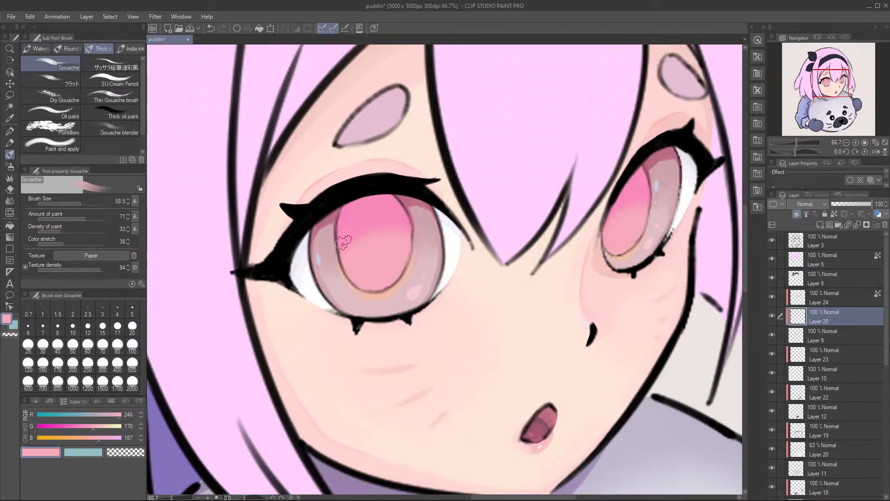
left_click(364, 212, "alt")
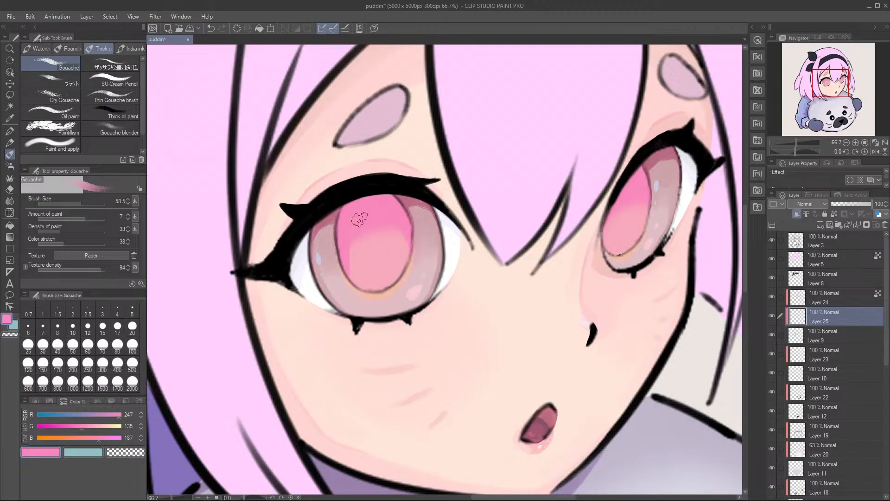
left_click_drag(649, 190, 650, 235)
key("e")
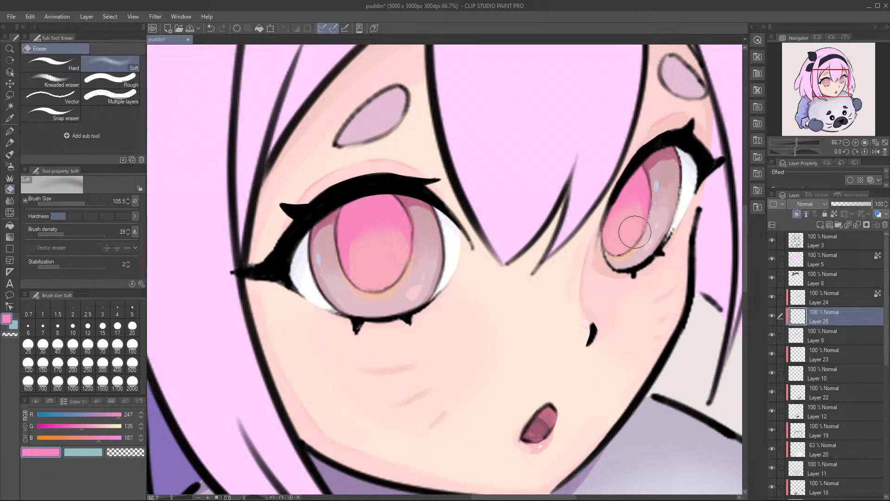
left_click_drag(641, 218, 634, 218)
key("b")
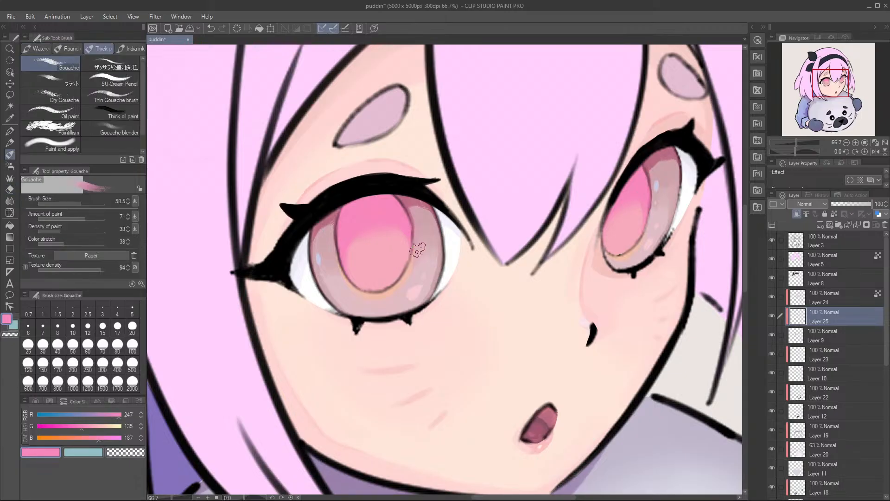
mouse_move(459, 252)
left_mouse_down()
mouse_move(437, 281)
mouse_move(453, 254)
left_mouse_up()
key("ctrl+s")
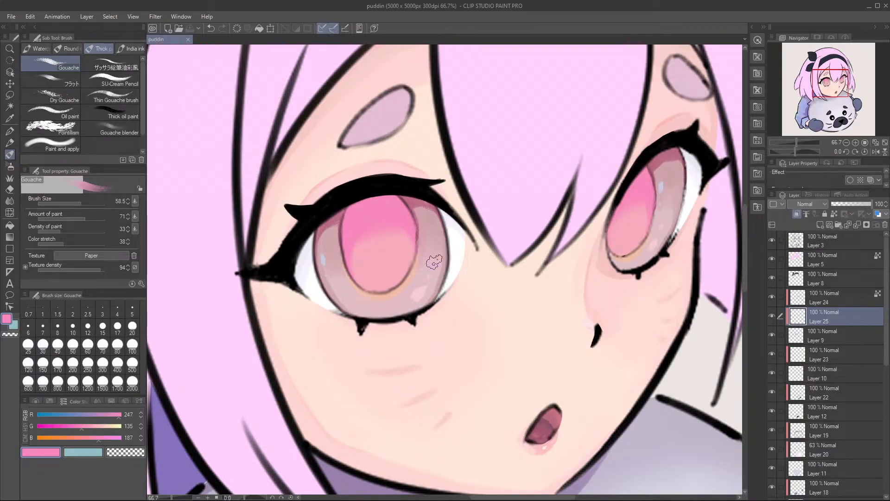
Step: Show the hidden Layer 2 with the small hair sketch and bring the whole head into view
mouse_move(438, 234)
left_mouse_down()
mouse_move(377, 260)
mouse_move(431, 278)
left_mouse_up()
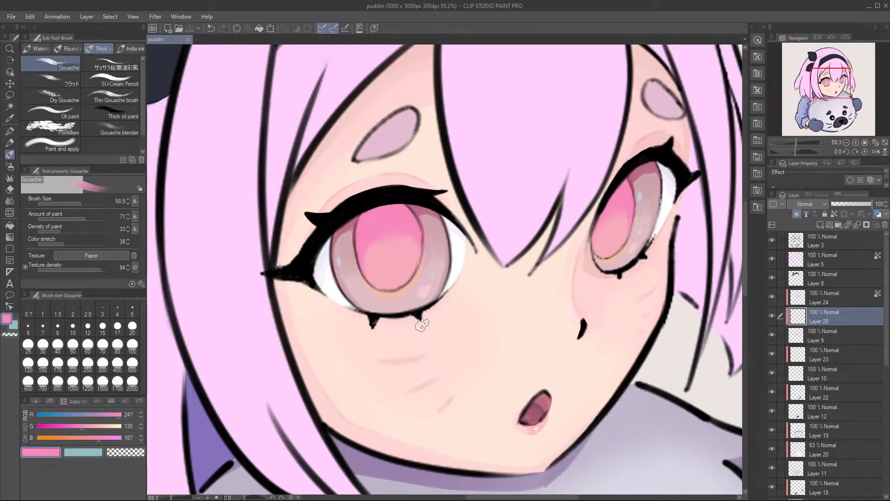
scroll(793, 297, "down", 5)
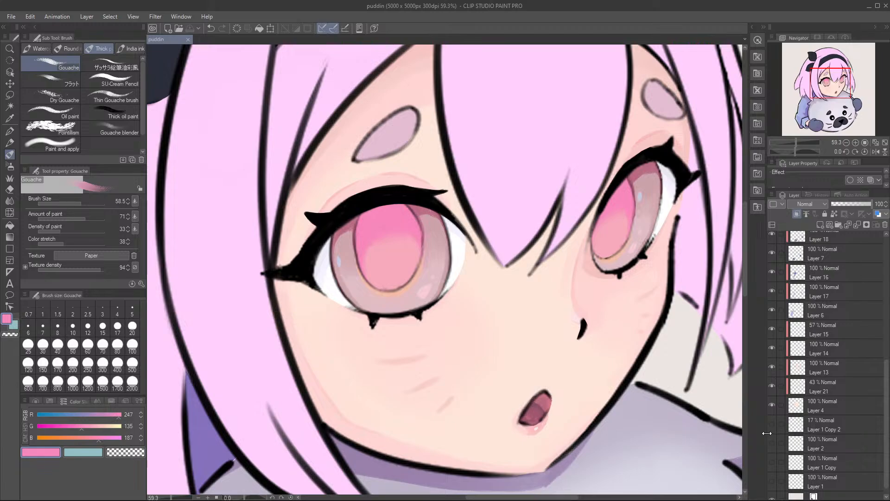
left_click(831, 447)
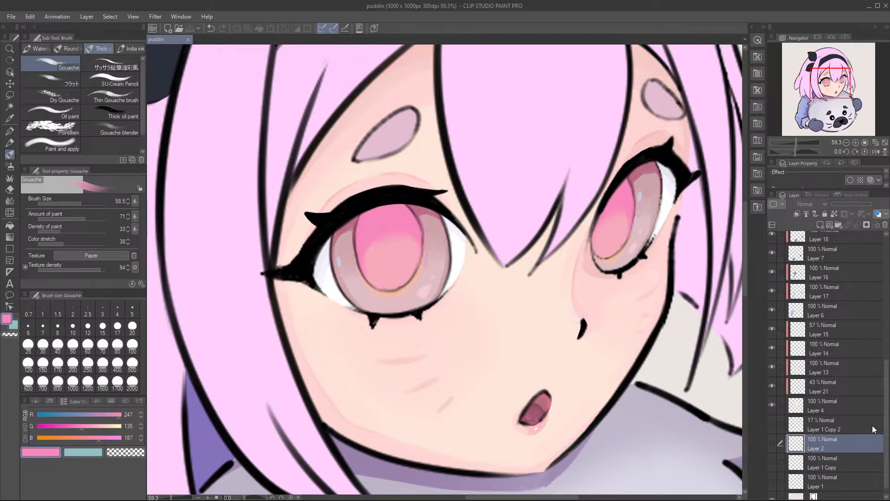
scroll(818, 452, "down", 1)
left_click(772, 431)
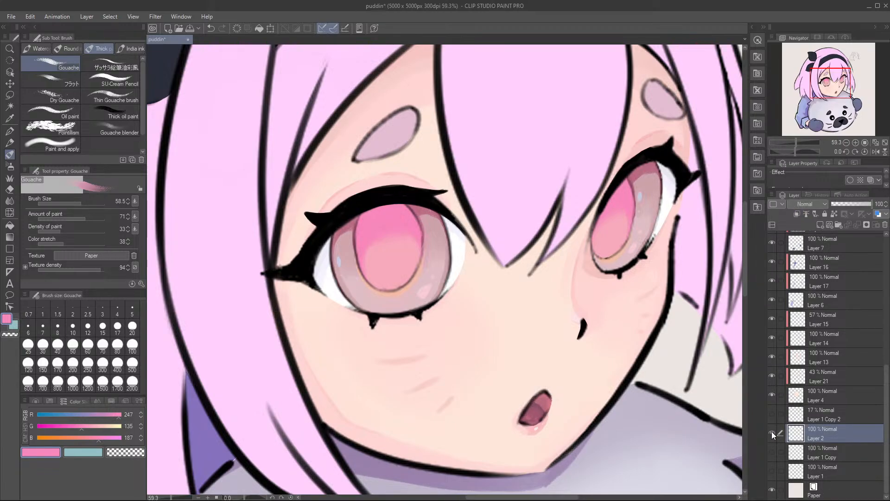
scroll(646, 371, "down", 2)
left_click_drag(665, 273, 562, 358)
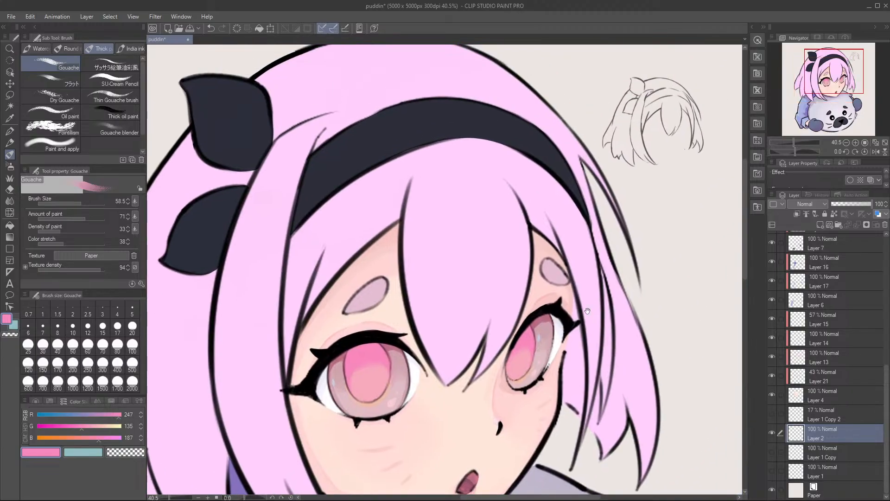
Step: Hide Layer 2, show the faint full sketch on Layer 1 Copy 2 and make that layer active
left_click(772, 433)
left_click(772, 413)
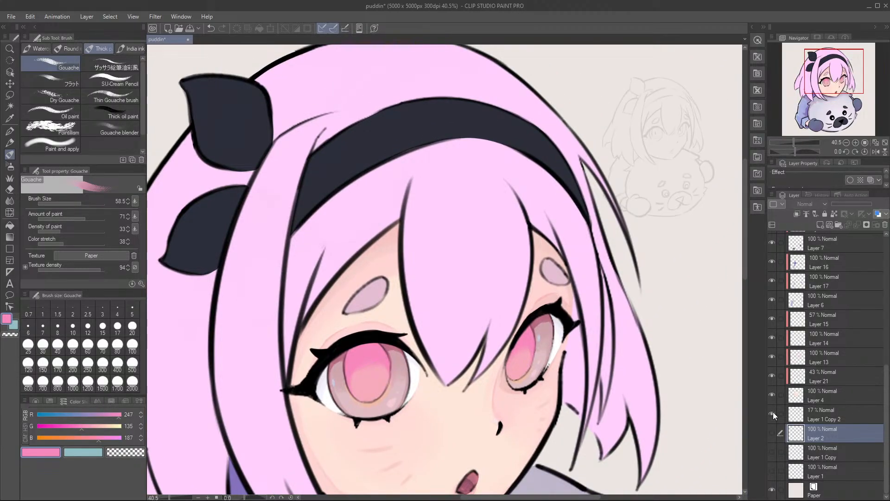
left_click(823, 415)
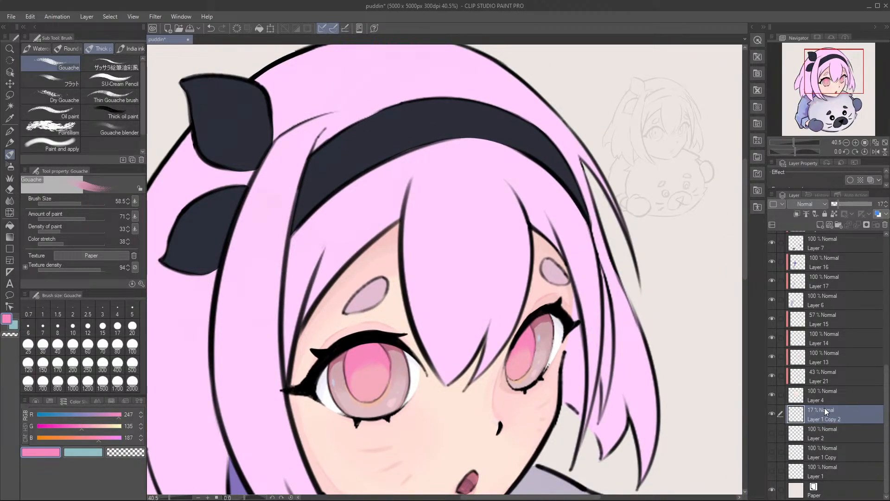
Step: Move Layer 1 Copy 2 up to the very top of the layer stack, above Layer 3
scroll(840, 411, "up", 2)
left_click_drag(840, 438, 843, 283)
scroll(839, 313, "up", 5)
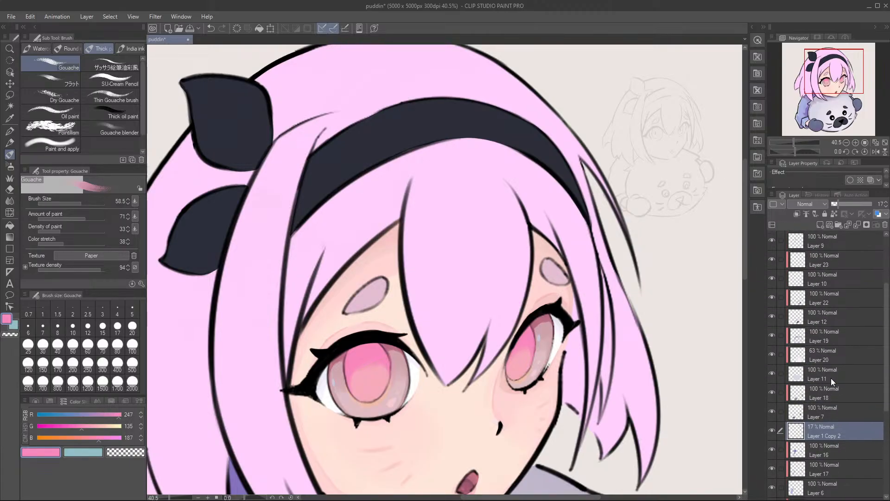
left_click_drag(839, 318, 834, 249)
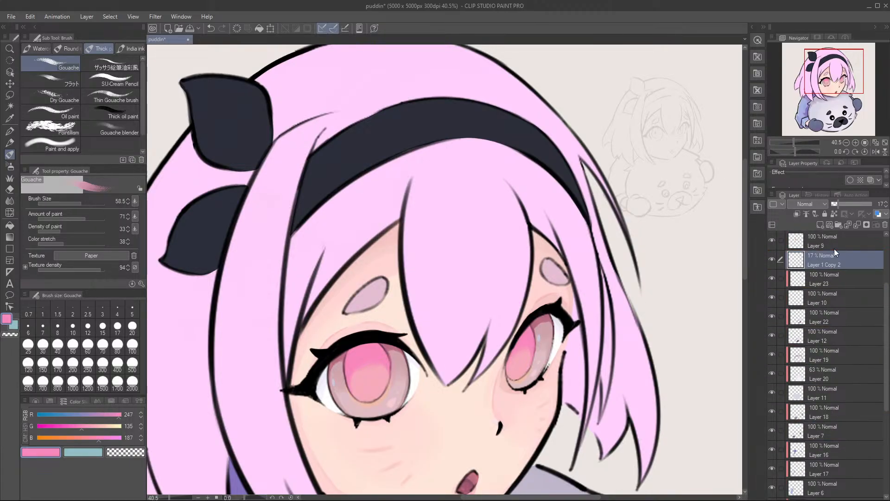
scroll(834, 248, "up", 5)
left_click_drag(831, 358, 828, 303)
left_click_drag(835, 244, 835, 239)
scroll(610, 318, "down", 4)
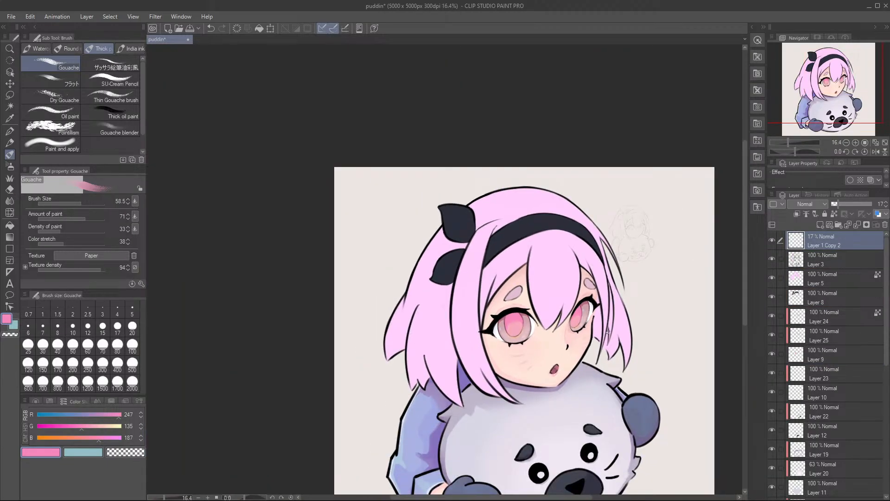
Step: Raise the opacity of Layer 1 Copy 2 to 100%
key("ctrl+t")
scroll(622, 263, "up", 6)
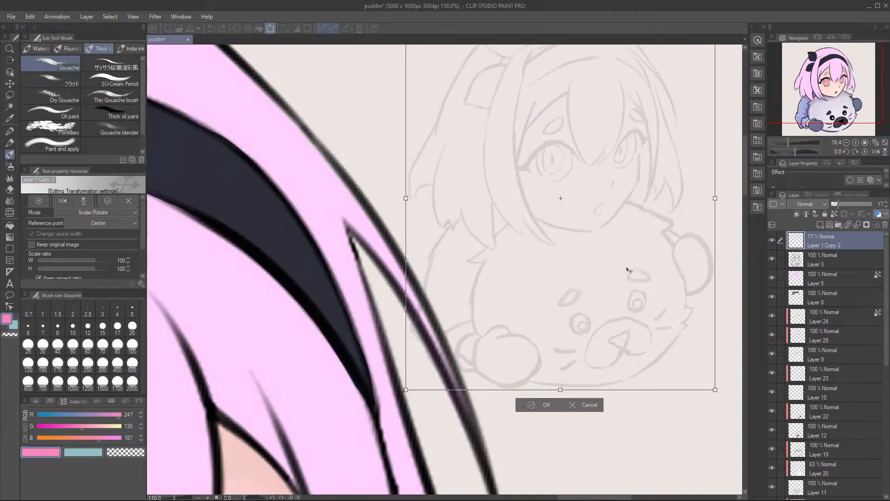
scroll(626, 278, "down", 3)
scroll(627, 278, "up", 2)
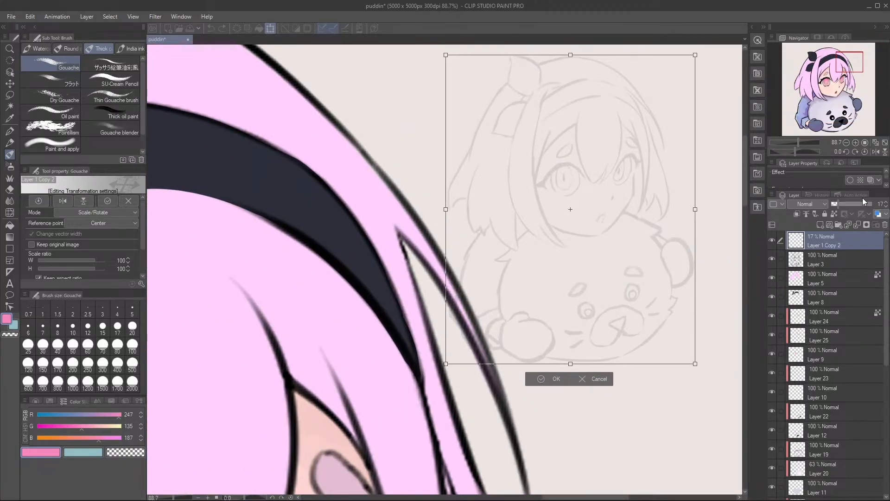
key("Return")
left_click_drag(852, 203, 876, 203)
Step: Enlarge the sketch on Layer 1 Copy 2 to 614% and position it over the coloured girl and seal
scroll(697, 261, "down", 4)
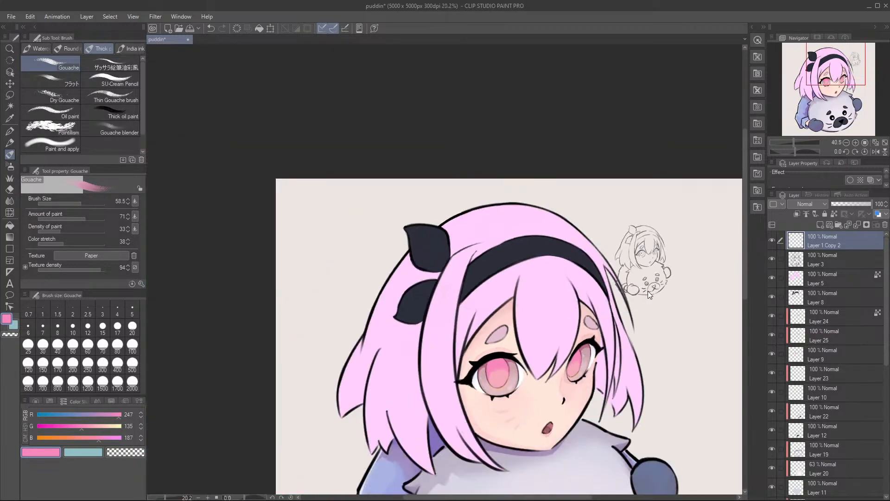
scroll(632, 194, "down", 3)
left_click_drag(642, 328, 585, 230)
scroll(582, 243, "up", 2)
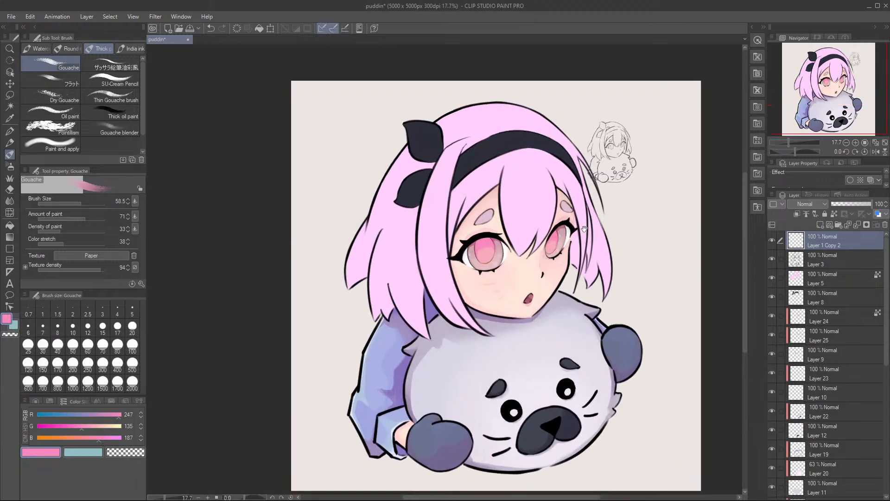
key("ctrl+t")
left_click_drag(588, 182, 467, 332)
mouse_move(615, 213)
left_mouse_down()
mouse_move(467, 359)
mouse_move(505, 344)
mouse_move(492, 353)
mouse_move(500, 293)
left_mouse_up()
scroll(481, 351, "down", 1)
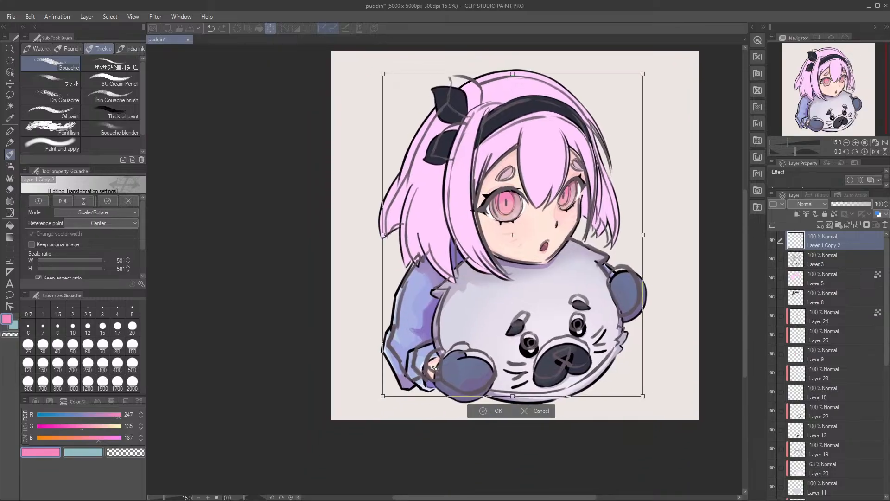
left_click_drag(382, 396, 375, 405)
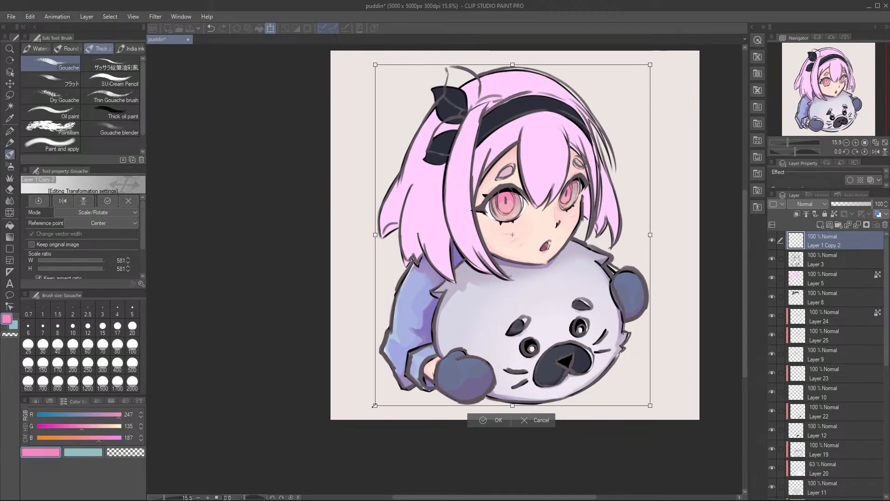
left_click_drag(452, 336, 452, 342)
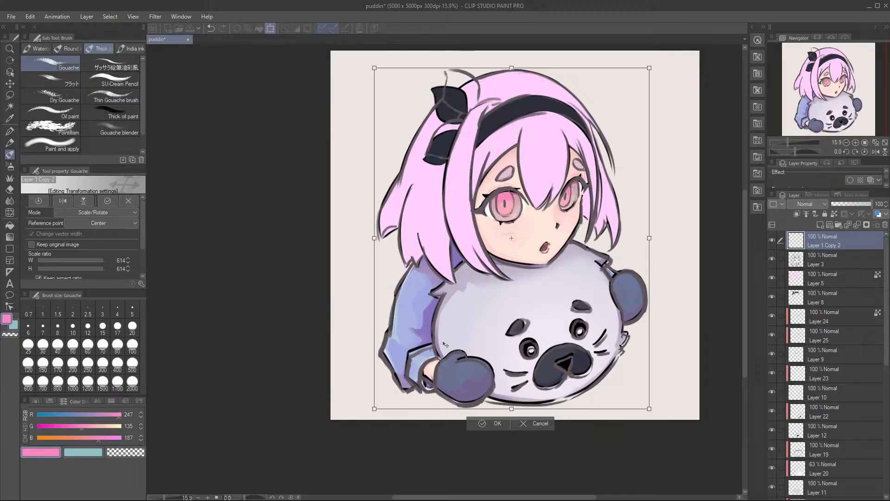
key("Return")
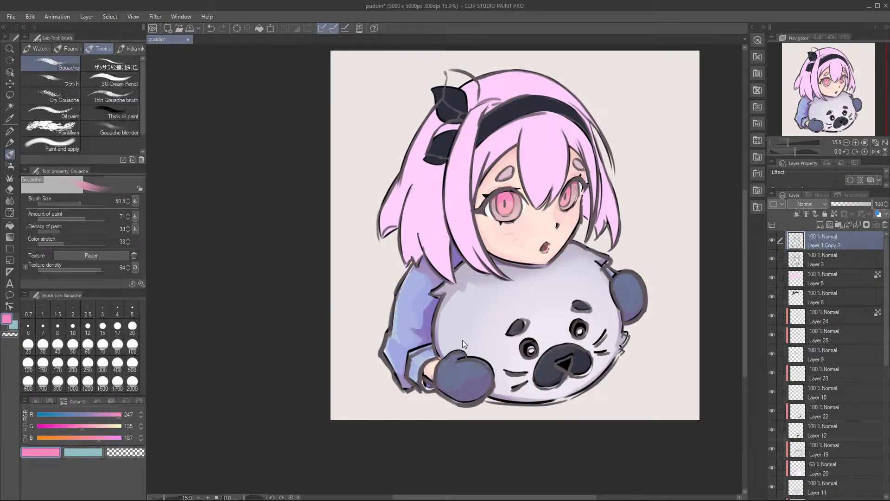
Step: Scale the overlaid sketch down to 99% so it fits the line art more closely
key("ctrl+t")
left_click_drag(375, 409, 377, 407)
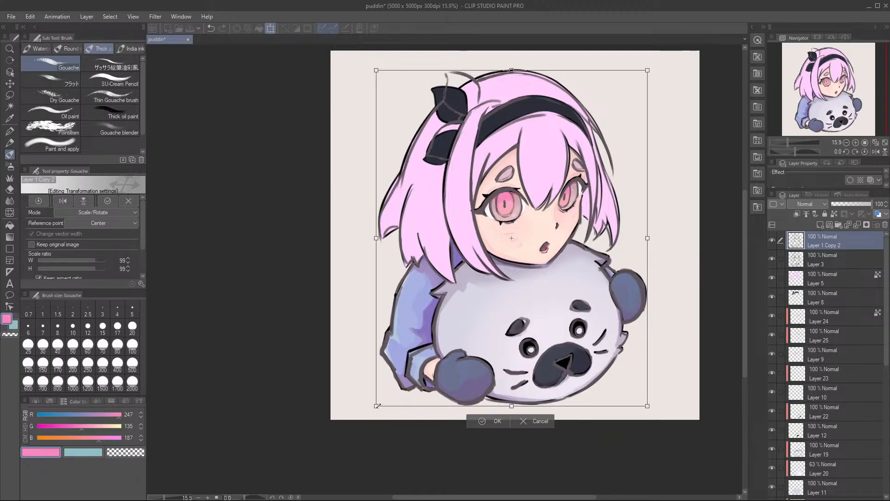
key("Return")
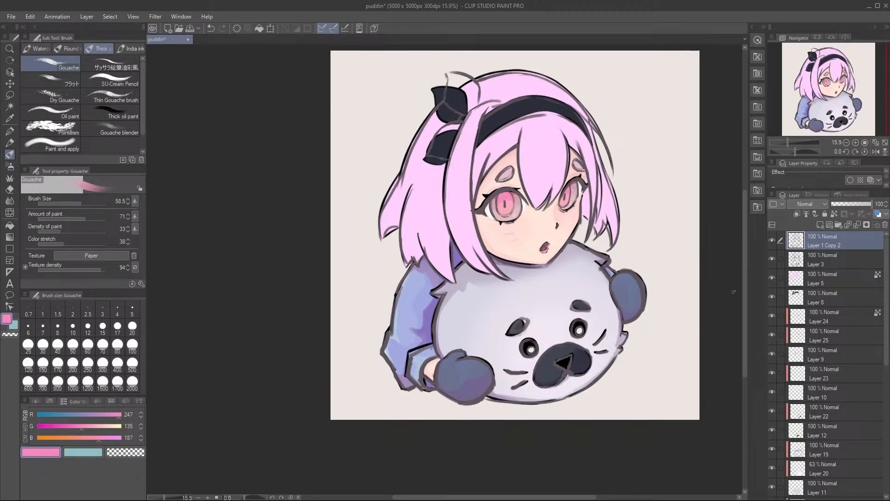
Step: Create a new layer folder beneath the sketch and gather all drawing layers from Layer 3 down to Layer 4 in it
left_click(820, 253)
left_click(838, 226)
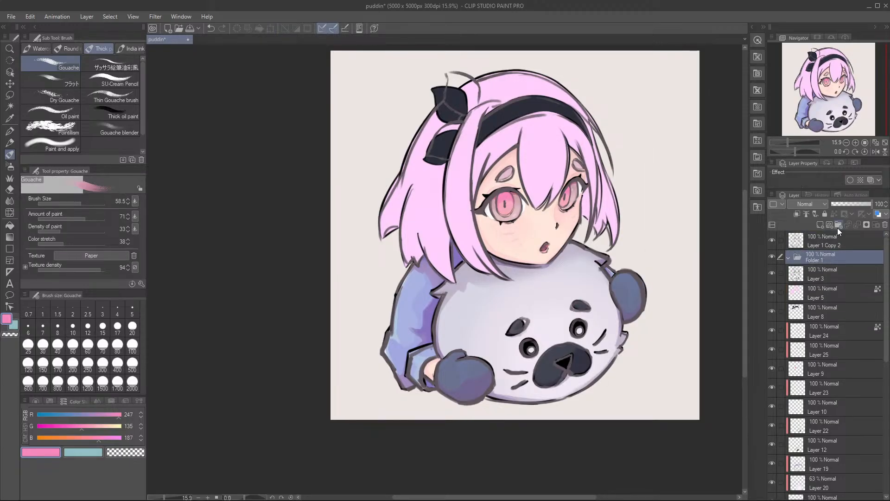
scroll(803, 338, "down", 10)
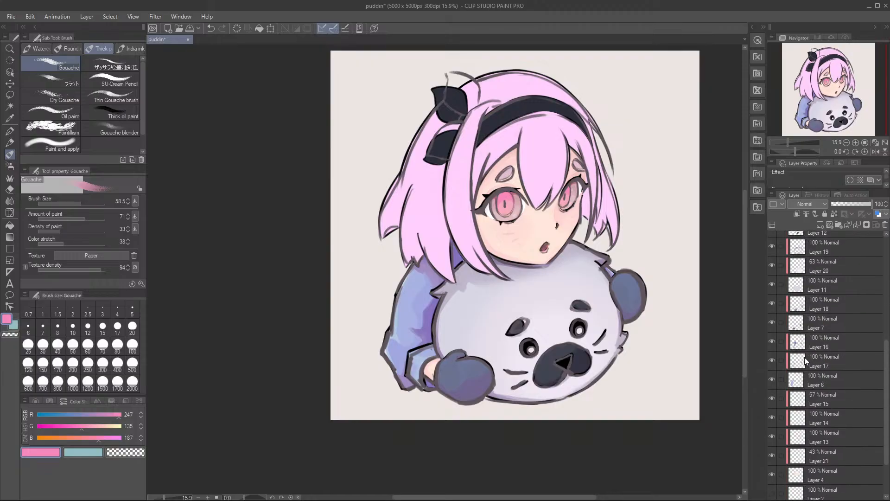
left_click(827, 429, "shift")
scroll(824, 386, "up", 10)
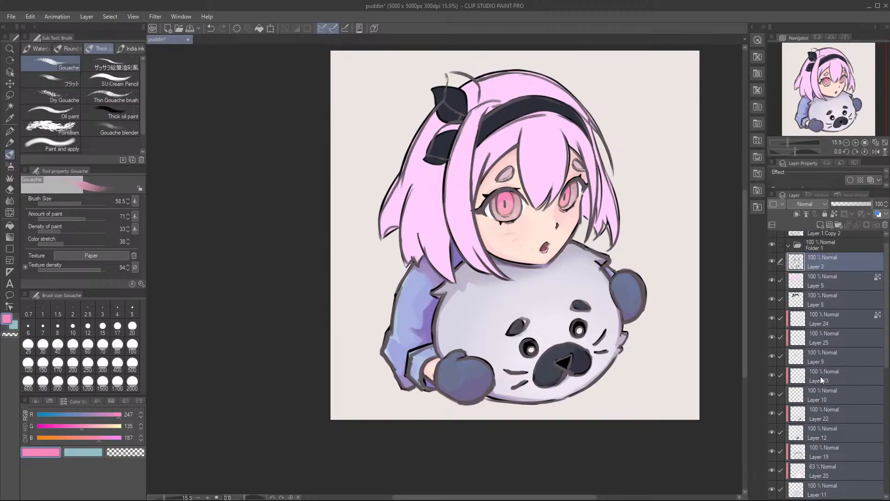
left_click_drag(828, 304, 828, 257)
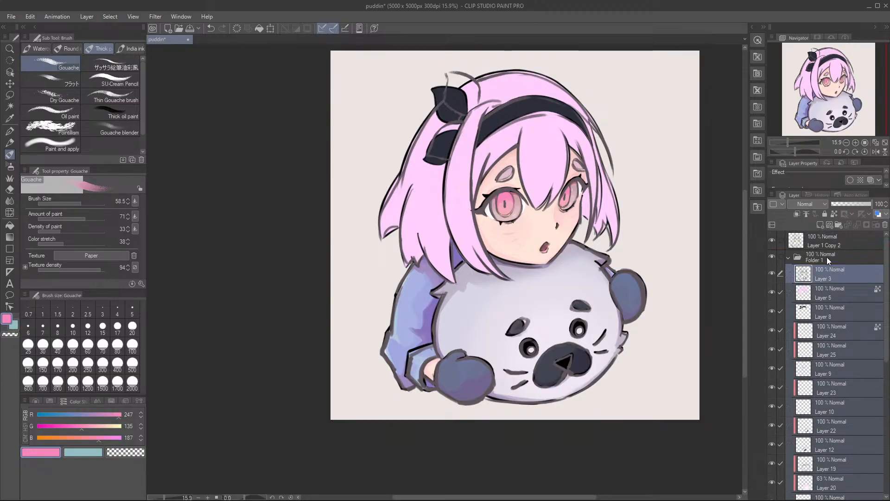
left_click(789, 258)
Step: Compare the sketch with the coloured drawing by toggling the visibility of Layer 1 Copy 2 and Folder 1
left_click(772, 257)
left_click(772, 256)
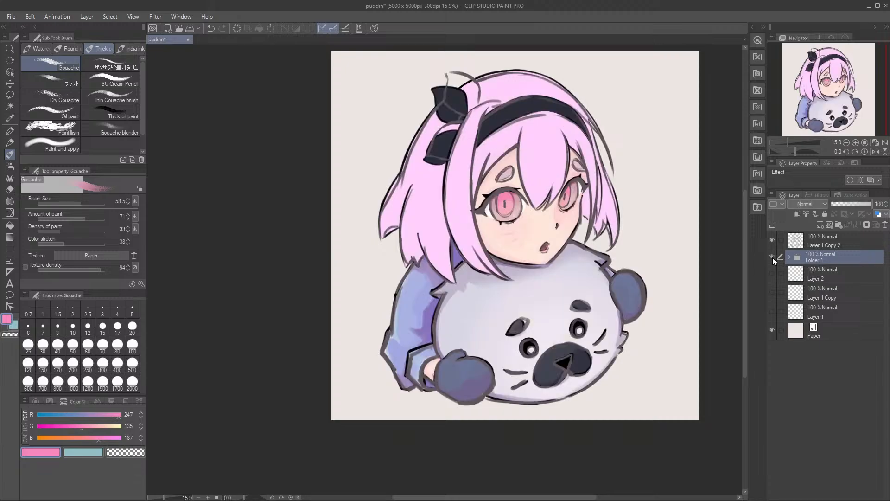
left_click(773, 247)
left_click(777, 246)
left_click(773, 244)
left_click(773, 256)
left_click_drag(668, 264, 604, 325)
scroll(626, 297, "up", 1)
scroll(629, 307, "down", 2)
scroll(604, 308, "up", 2)
scroll(603, 324, "down", 1)
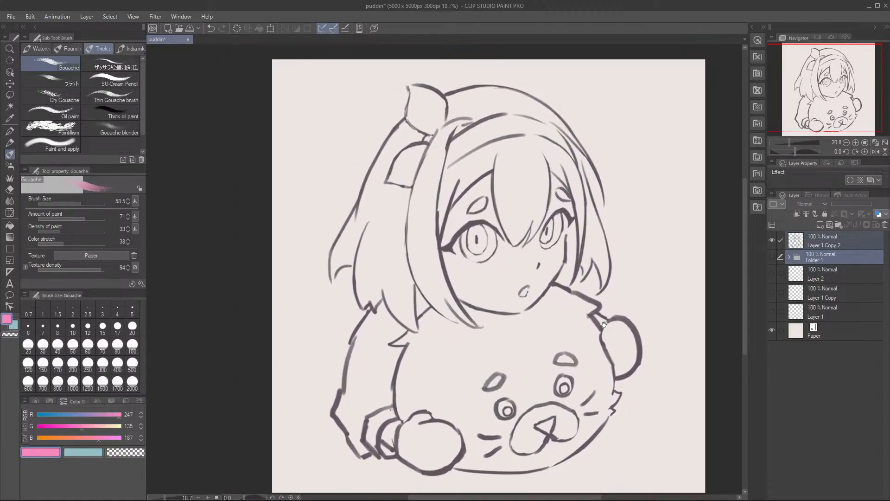
left_click(772, 256)
left_click(772, 240)
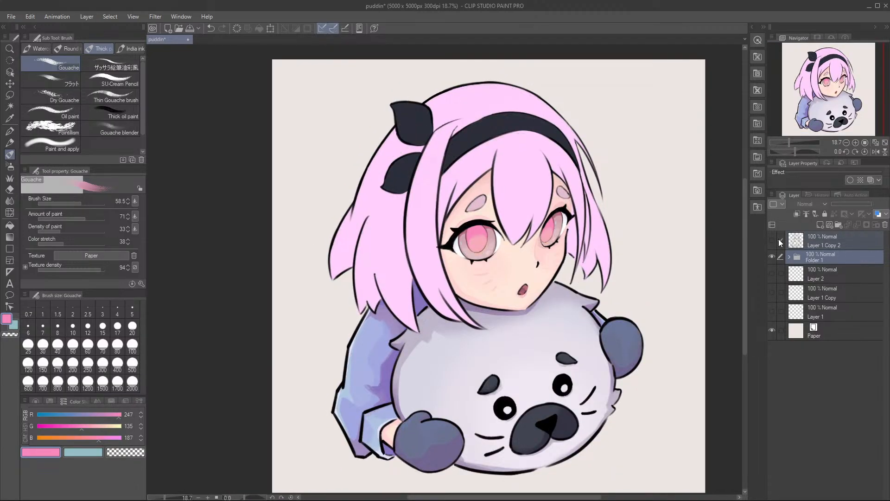
Step: Expand Folder 1, make Layer 25 active, and show the Layer 1 Copy 2 sketch over the face
left_click(817, 238)
left_click(822, 255)
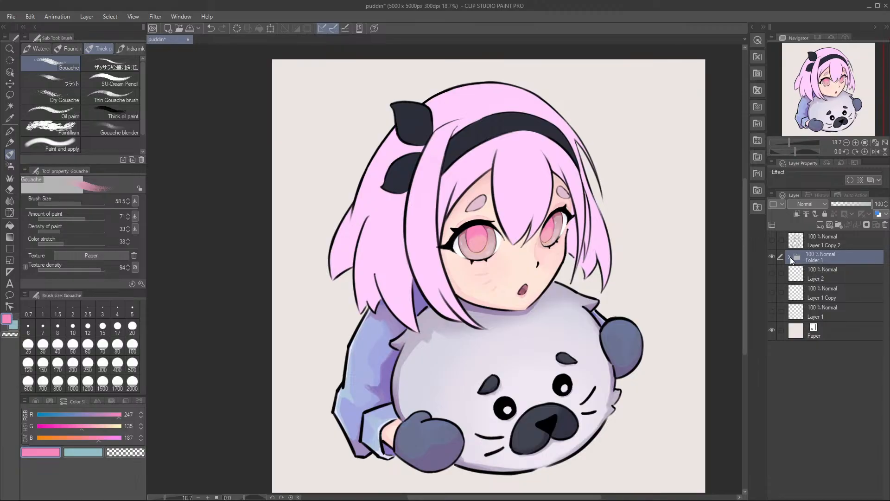
left_click(791, 257)
left_click_drag(574, 261, 567, 253)
scroll(827, 319, "down", 1)
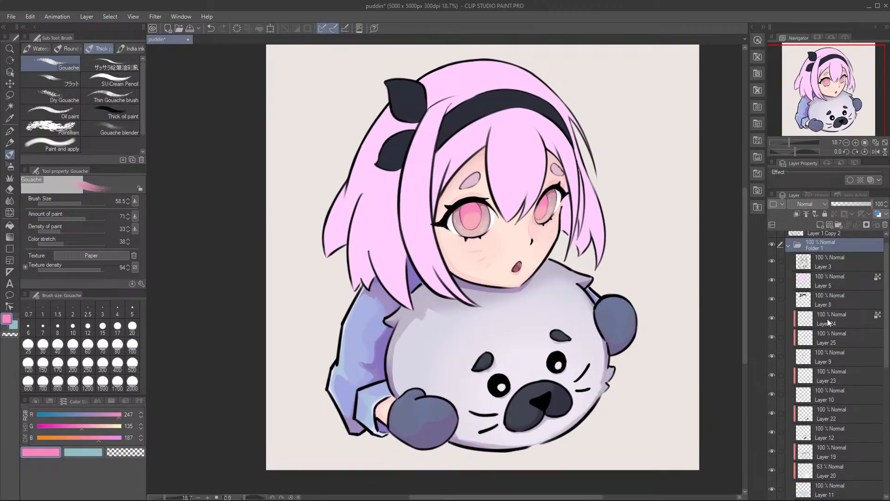
left_click(835, 313)
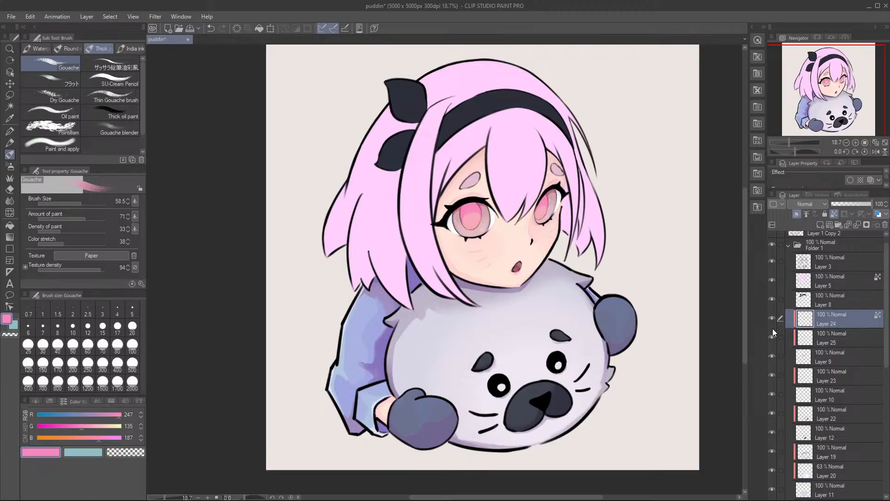
left_click(828, 338)
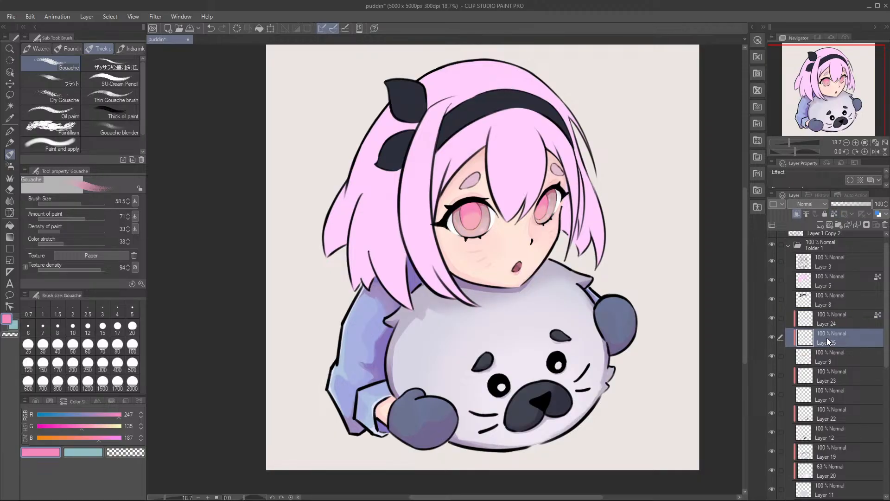
scroll(452, 212, "up", 3)
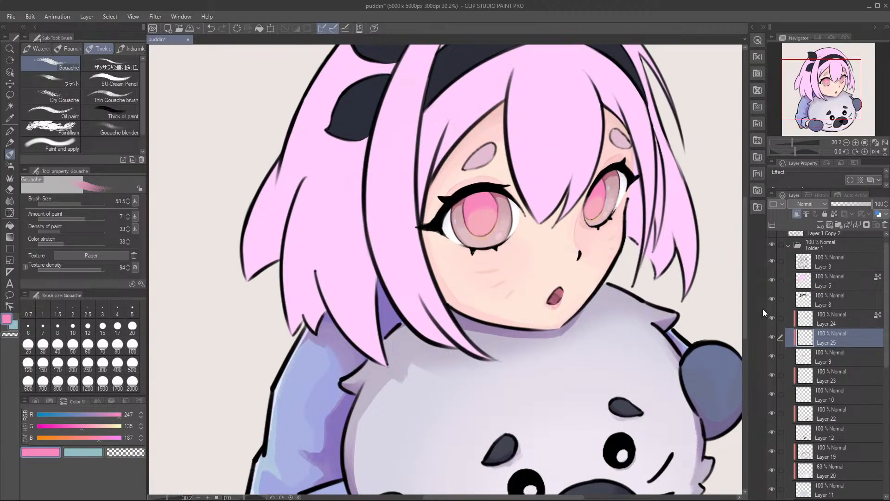
scroll(807, 299, "up", 1)
left_click(773, 240)
scroll(525, 227, "up", 3)
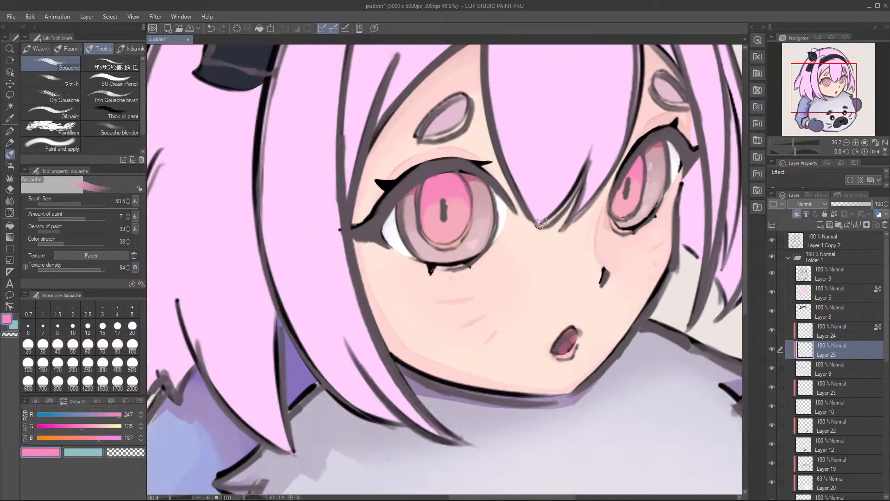
Step: Add a new clipped layer above Layer 25 and switch to the Gouache brush at size 31.3
key("b")
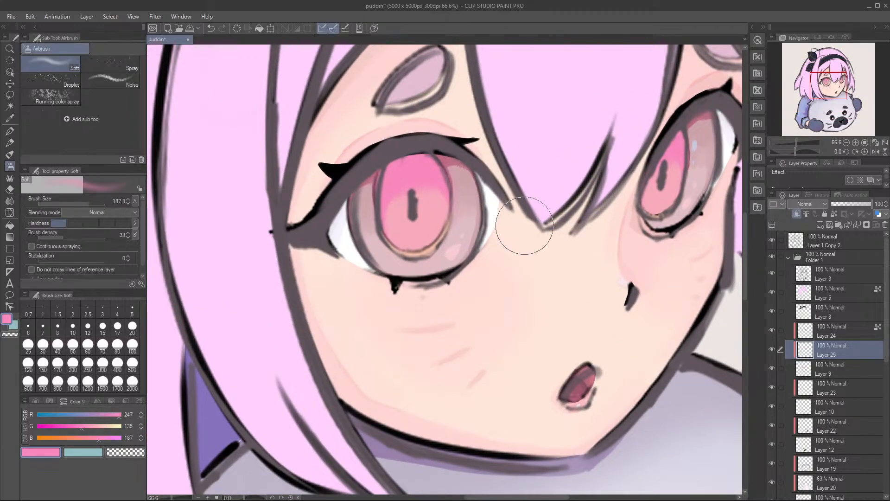
left_click(821, 228)
scroll(345, 219, "up", 1)
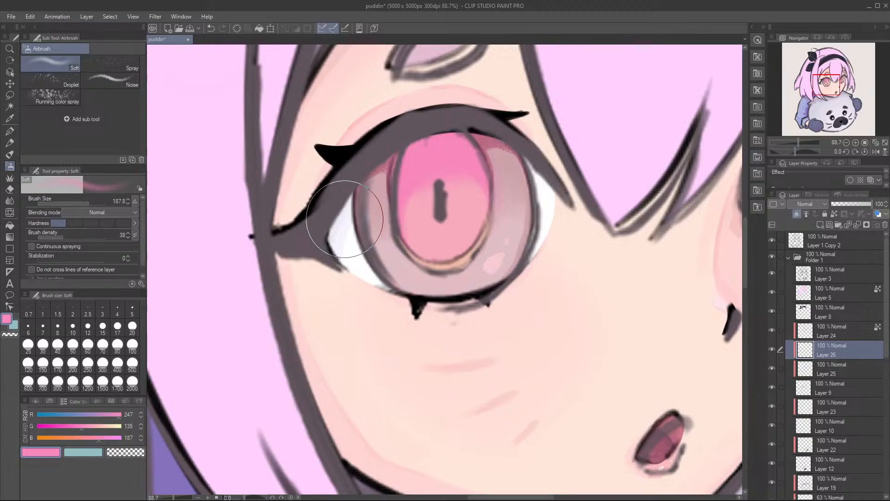
key("b")
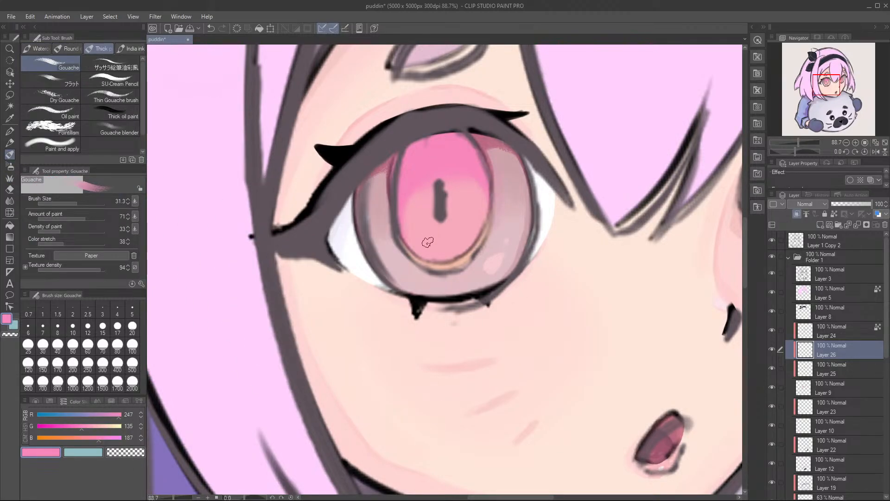
Step: Paint a dark vertical slit in the larger eye's pupil with RGB 25, 15, 21, following the sketch
left_click(45, 414)
left_click(45, 427)
left_click(43, 426)
left_click(45, 437)
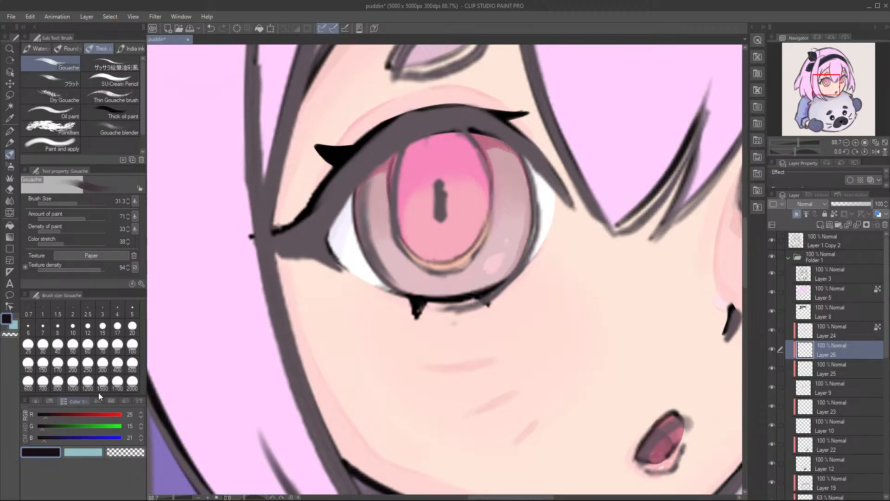
left_click_drag(438, 183, 444, 216)
key("ctrl+z")
Step: Paint the matching dark slit in the smaller eye's pupil with the Gouache brush at size 19.4 and save the file
left_click_drag(508, 191, 283, 242)
key("ctrl+z")
left_click_drag(546, 224, 551, 216)
key("[")
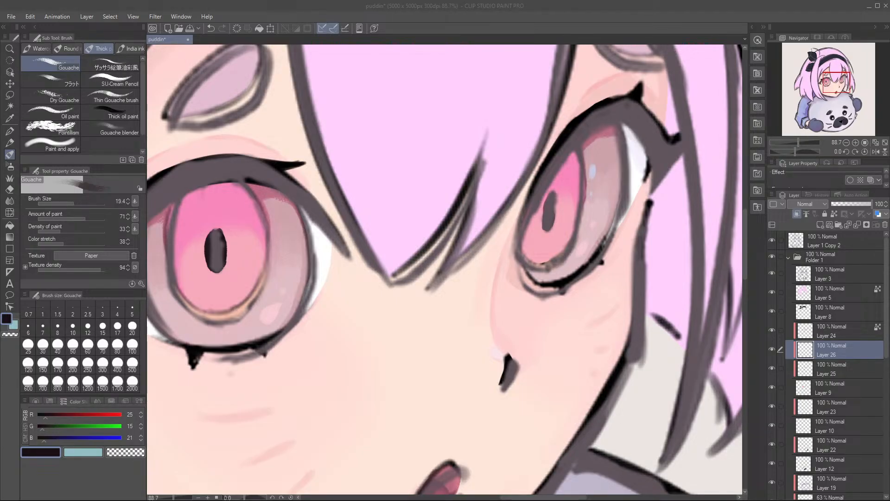
left_click(549, 212)
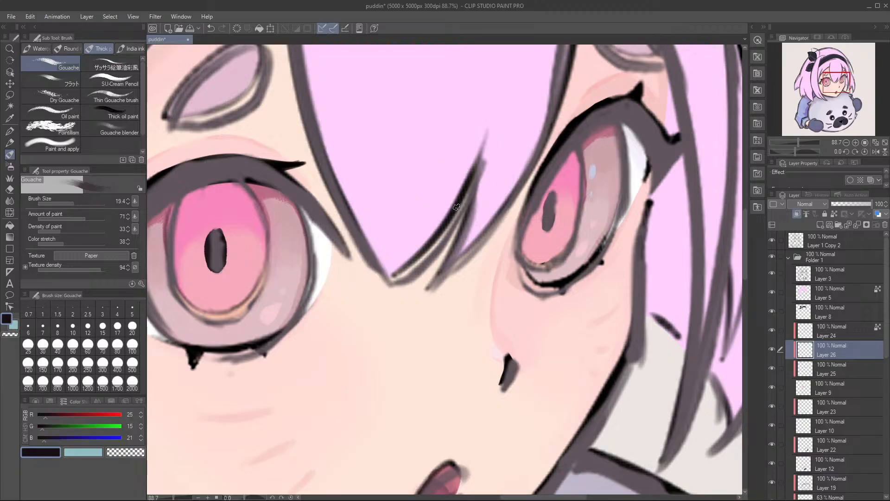
left_click_drag(553, 200, 547, 231)
mouse_move(552, 196)
left_mouse_down()
mouse_move(544, 225)
mouse_move(555, 212)
mouse_move(543, 222)
mouse_move(555, 205)
mouse_move(542, 226)
mouse_move(544, 212)
left_mouse_up()
key("ctrl+z")
left_click_drag(547, 227, 551, 229)
key("ctrl+s")
scroll(524, 246, "down", 8)
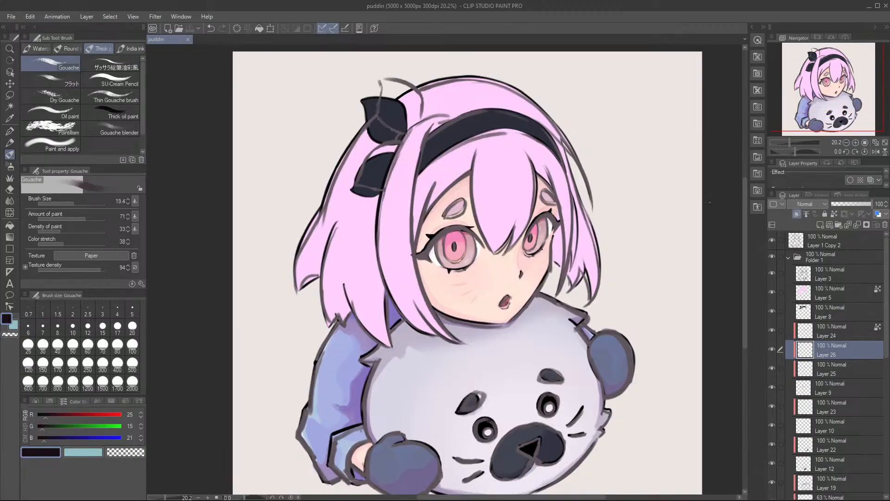
Step: Hide the Layer 1 Copy 2 sketch and trim the top of the larger eye's slit pupil with the Kneaded eraser
left_click(772, 240)
scroll(457, 246, "up", 10)
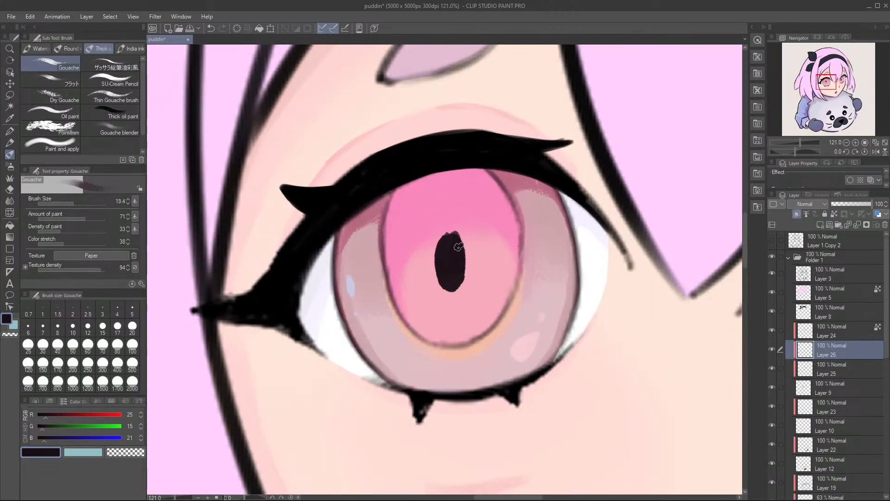
key("e")
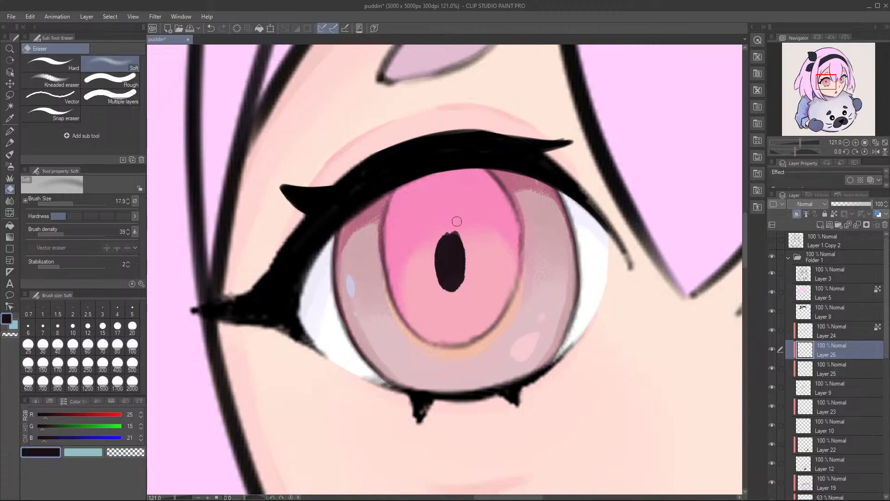
left_click(51, 79)
left_click_drag(472, 217, 457, 214)
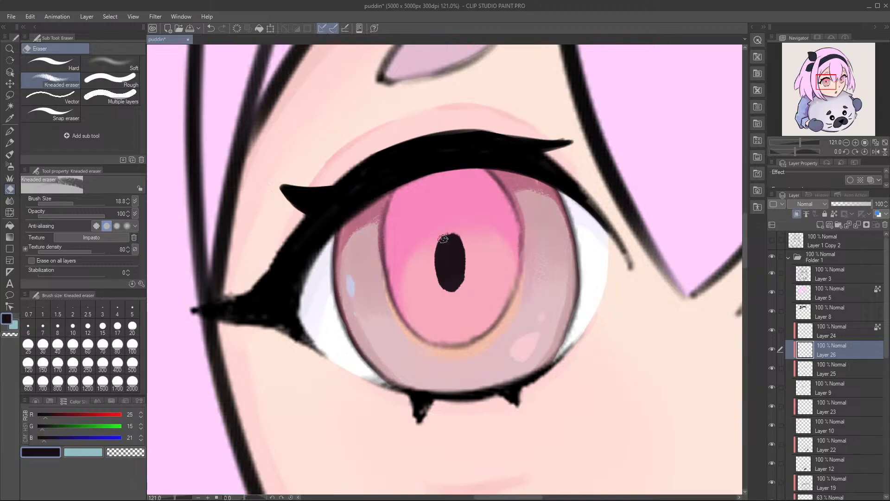
Step: Smooth the edge of the larger eye's slit pupil with the Gouache brush at size 19.4 and save the file
key("b")
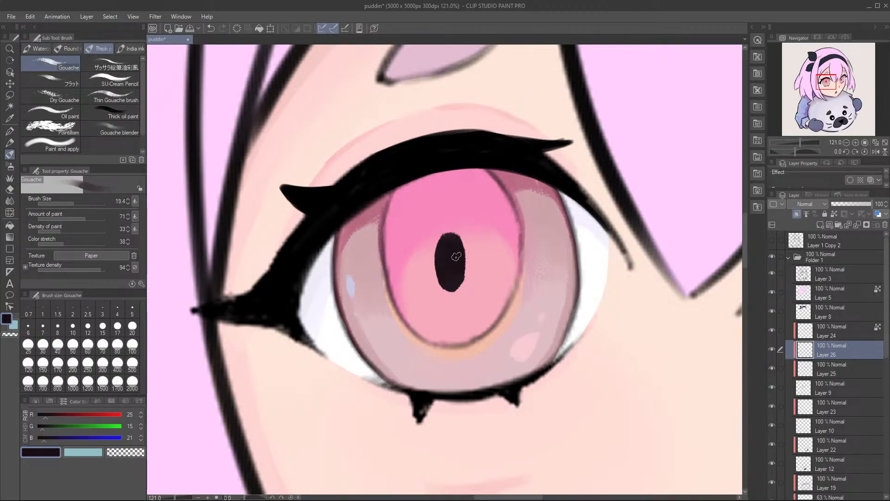
scroll(457, 255, "right", 2)
key("ctrl+s")
mouse_move(461, 237)
left_mouse_down()
mouse_move(421, 239)
mouse_move(522, 249)
mouse_move(544, 238)
left_mouse_up()
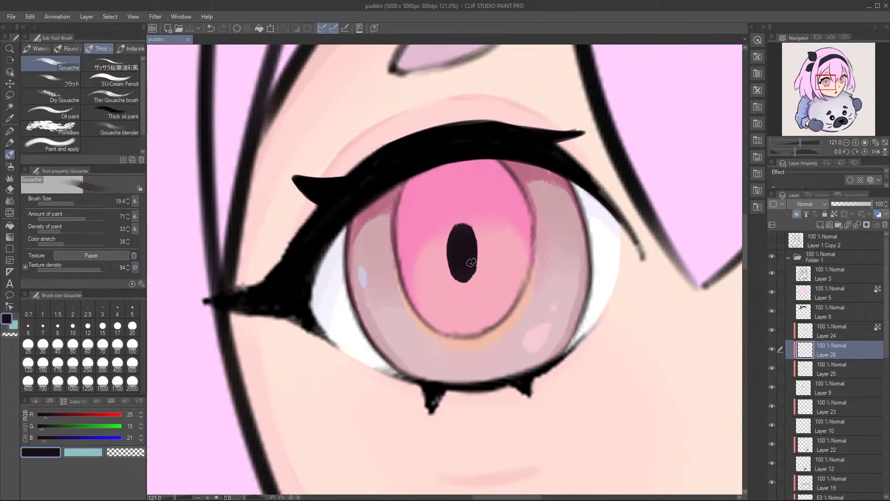
left_click_drag(472, 273, 471, 255)
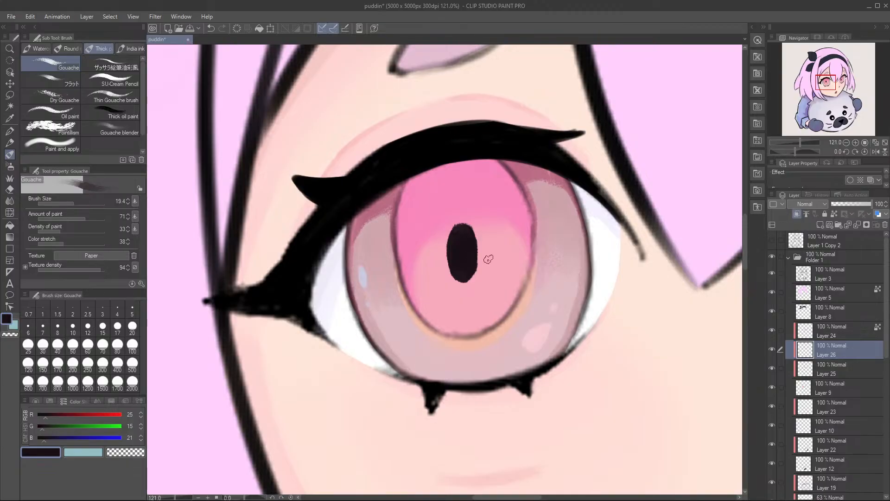
Step: Clean up the smaller eye's slit pupil with the Kneaded eraser at size 18.8 and save the file
left_click_drag(682, 249, 530, 242)
left_click_drag(733, 195, 561, 219)
key("e")
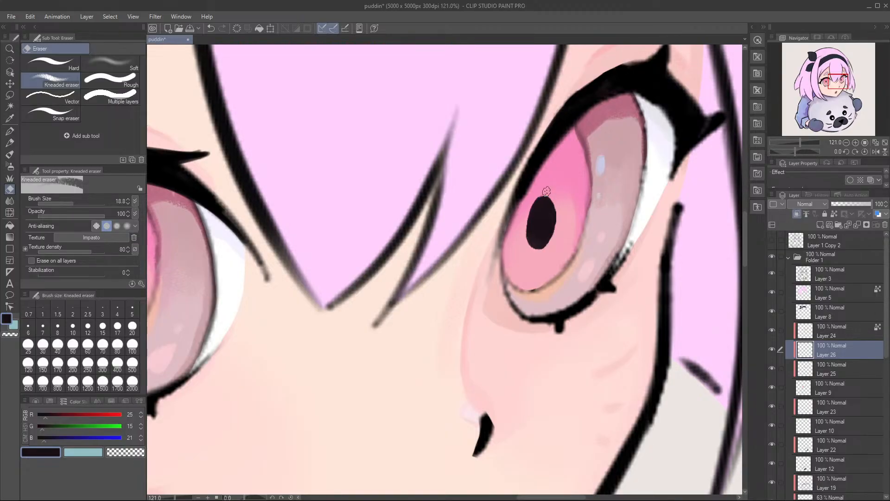
key("ctrl+s")
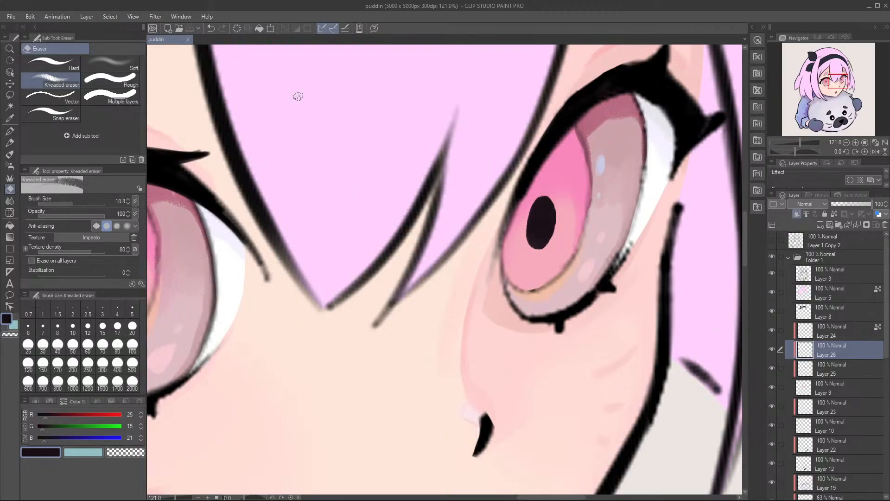
Step: Lasso the larger eye's slit pupil, transform it slightly wider toward its upper inner corner, and save the file
mouse_move(380, 174)
left_mouse_down()
mouse_move(288, 207)
mouse_move(378, 213)
mouse_move(327, 286)
mouse_move(373, 282)
mouse_move(366, 260)
left_mouse_up()
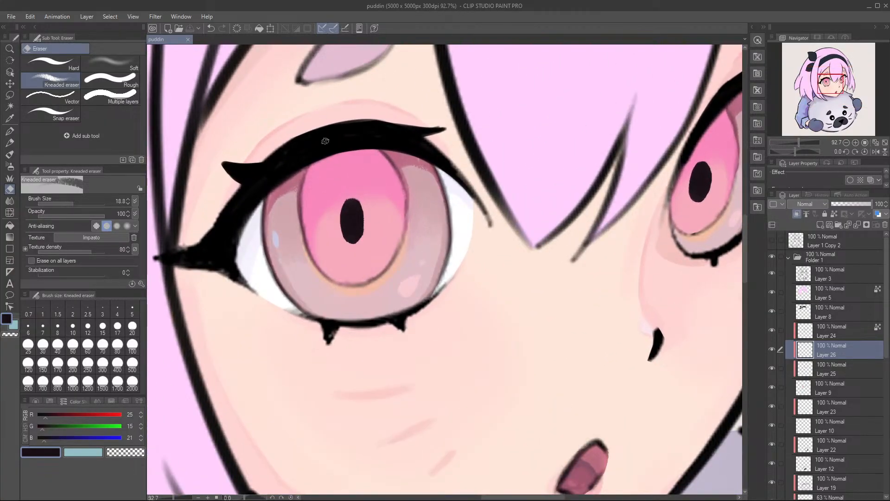
key("m")
left_click_drag(331, 198, 378, 191)
key("ctrl+t")
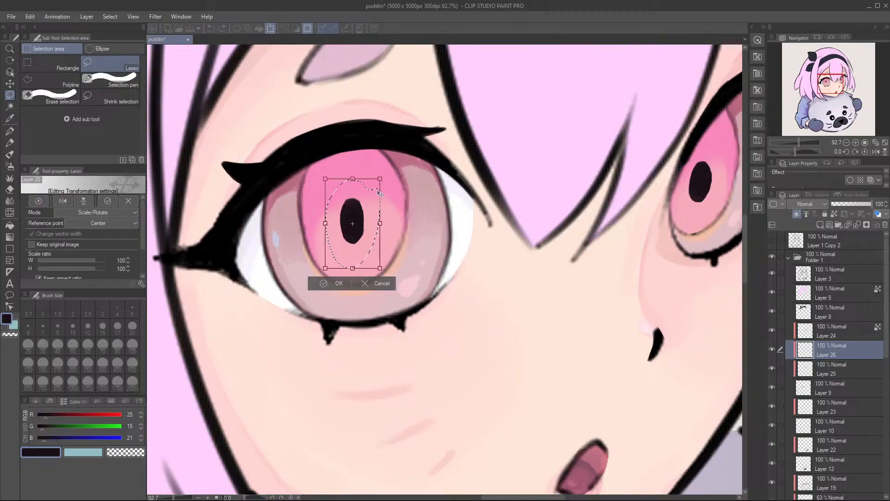
key("alt")
left_click_drag(381, 182, 383, 183)
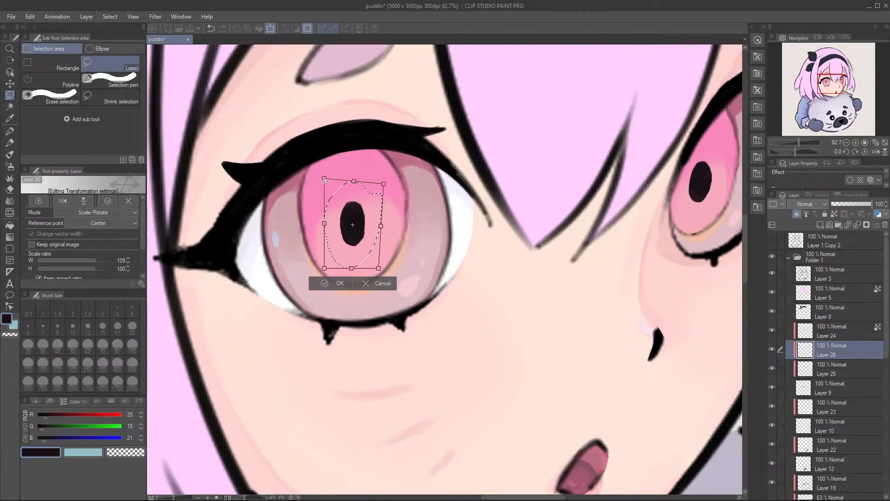
key("Return")
key("ctrl+s")
Step: Examine both eyes and their slit pupils from the full figure and up close
scroll(389, 234, "down", 3)
scroll(389, 234, "down", 4)
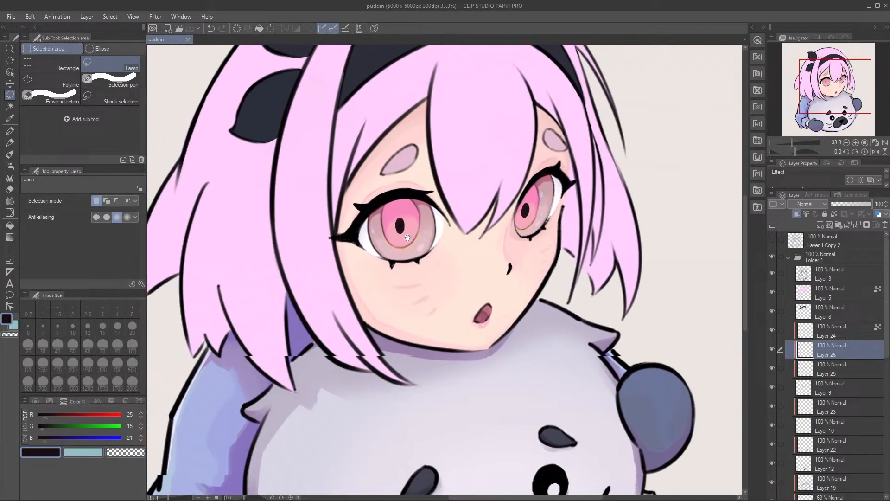
scroll(406, 262, "up", 2)
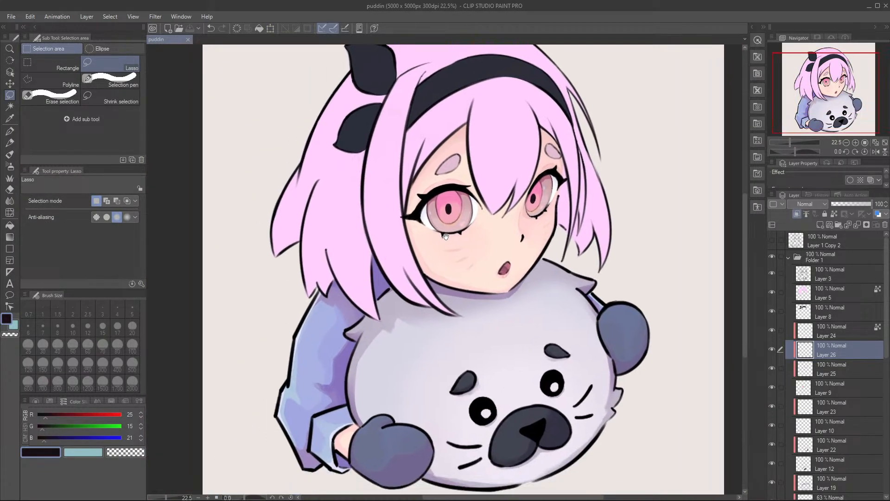
scroll(412, 237, "up", 3)
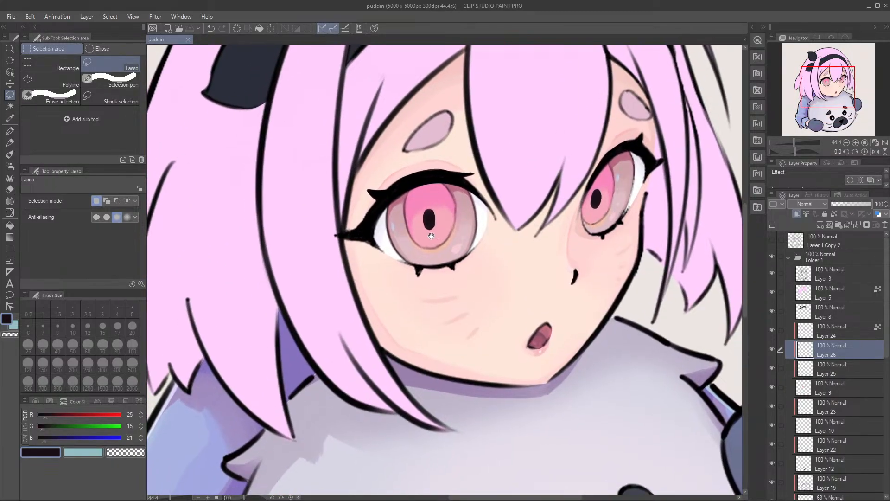
scroll(431, 215, "up", 3)
scroll(449, 212, "down", 5)
scroll(457, 204, "up", 3)
scroll(457, 205, "down", 2)
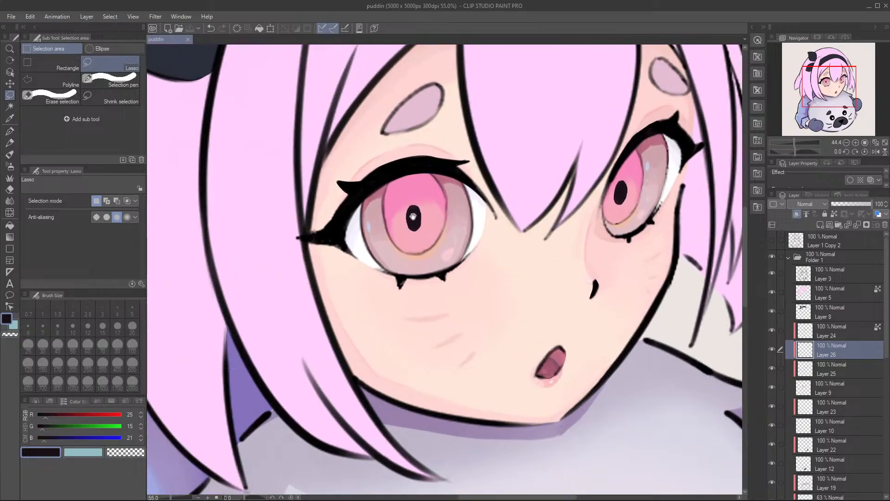
scroll(436, 223, "down", 3)
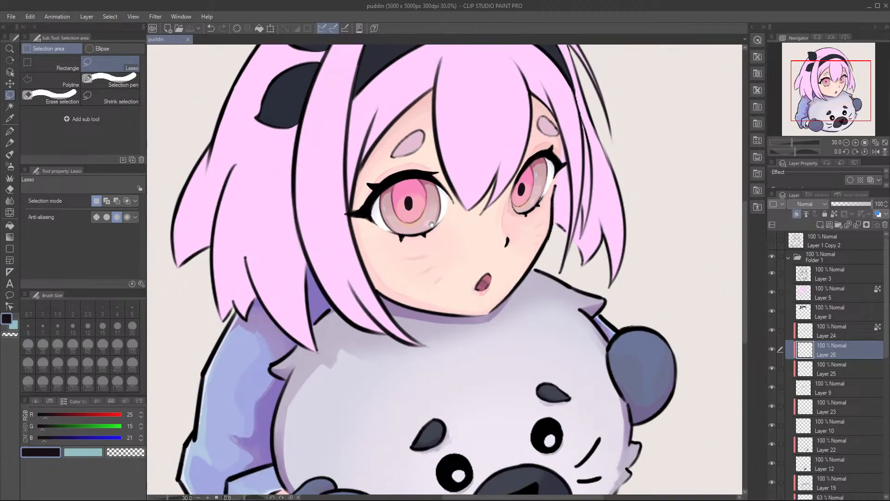
scroll(415, 216, "up", 3)
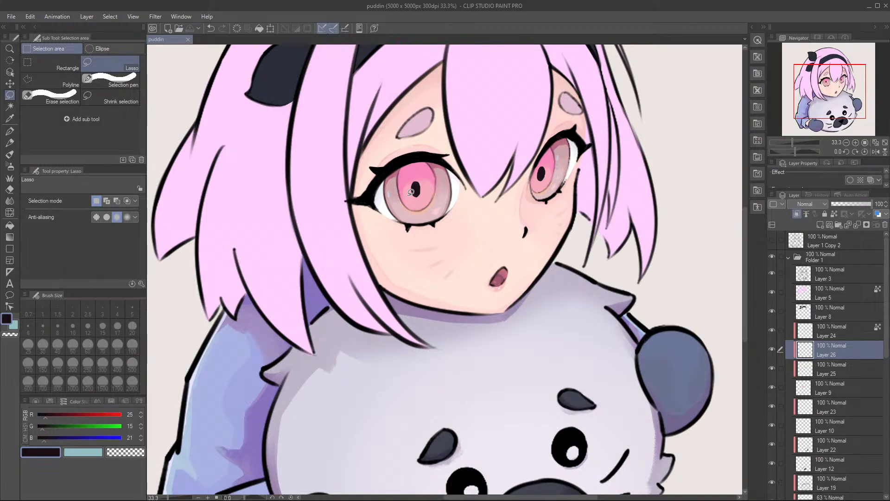
scroll(464, 164, "up", 2)
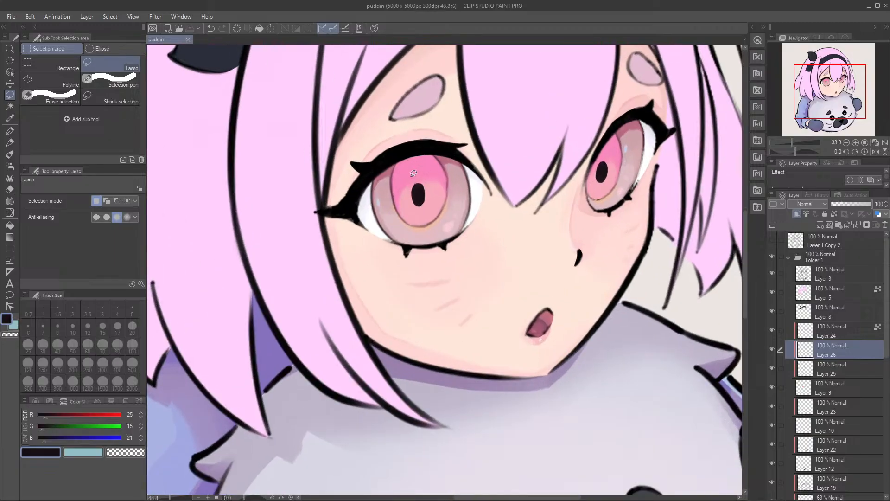
scroll(420, 207, "up", 2)
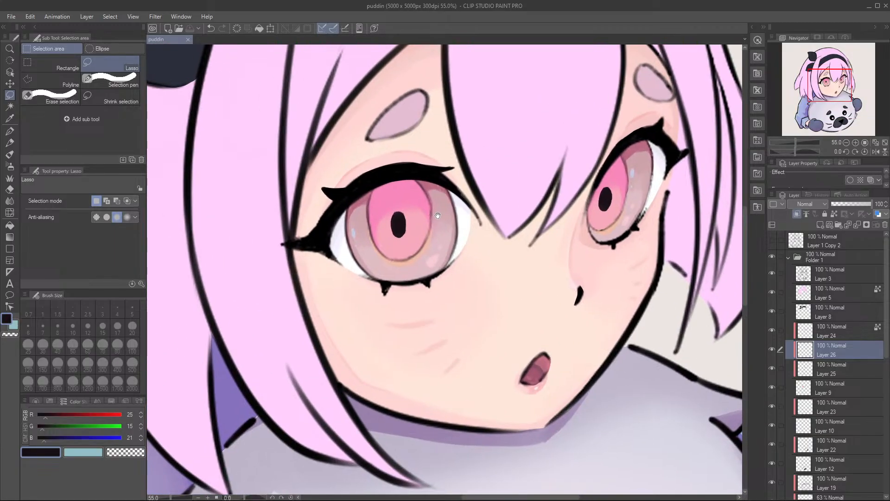
scroll(437, 219, "up", 1)
scroll(442, 226, "up", 1)
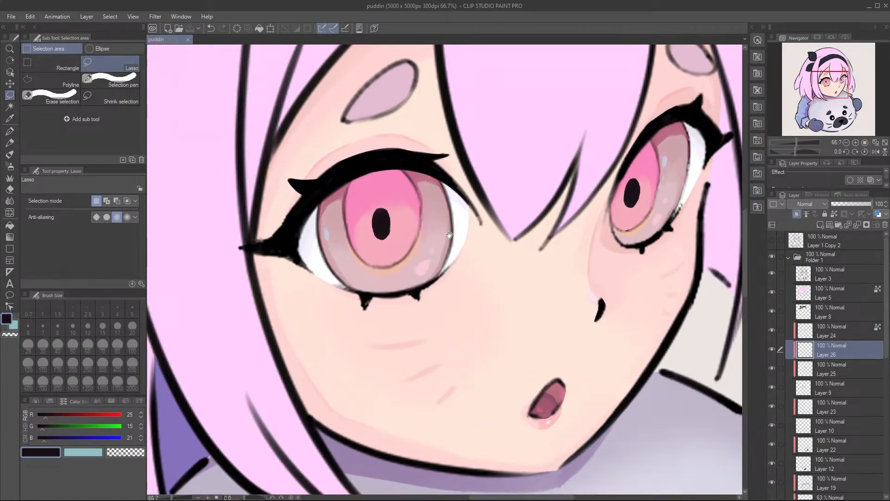
Step: Lock the transparent pixels of Layer 26 and switch to the Soft airbrush
left_click(834, 216)
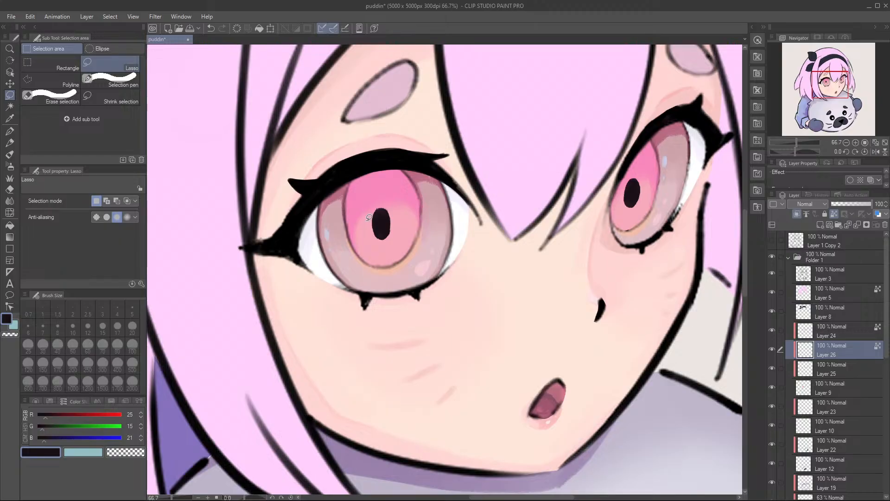
key("b")
key("b")
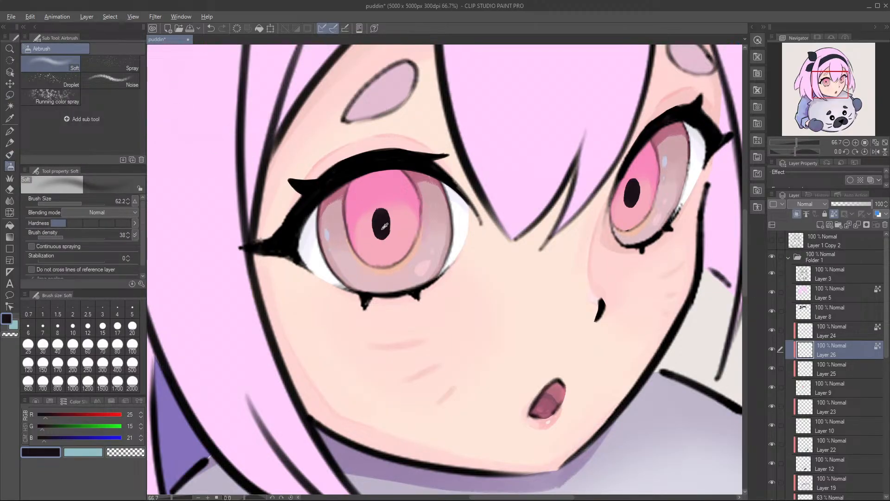
Step: Try airbrushing a lighter brown tone onto the lower part of the larger eye's slit pupil
left_click_drag(45, 416, 58, 430)
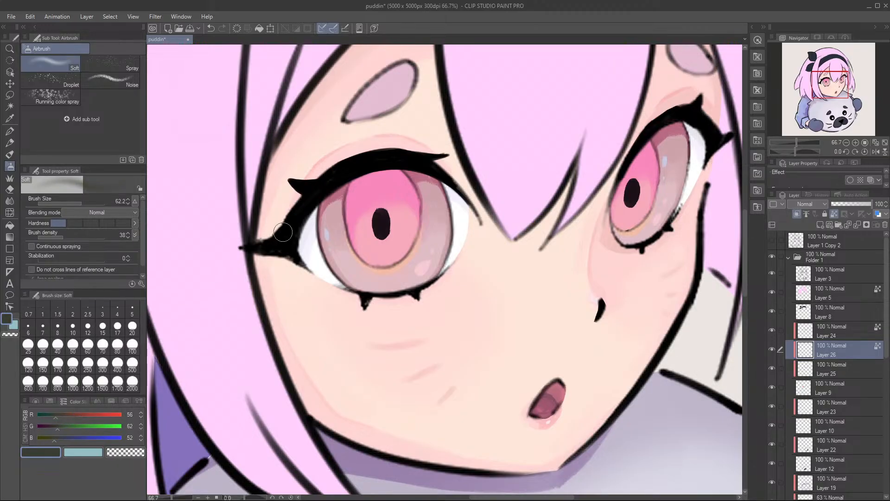
scroll(357, 228, "up", 3)
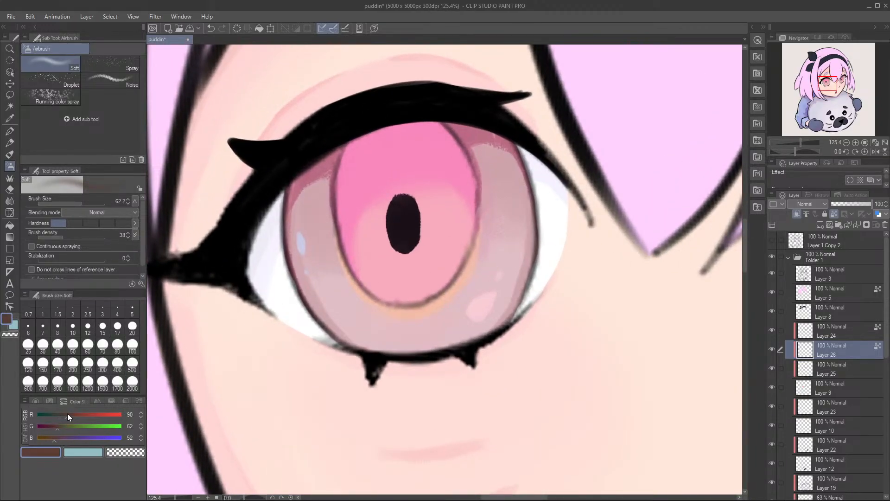
left_click_drag(56, 427, 62, 427)
mouse_move(410, 246)
left_mouse_down()
mouse_move(411, 260)
mouse_move(414, 249)
left_mouse_up()
key("ctrl+z")
Step: Airbrush dark red RGB 46, 11, 21 at size 64.5 over the lower part of both slit pupils
left_click(469, 140, "alt")
left_click(40, 426)
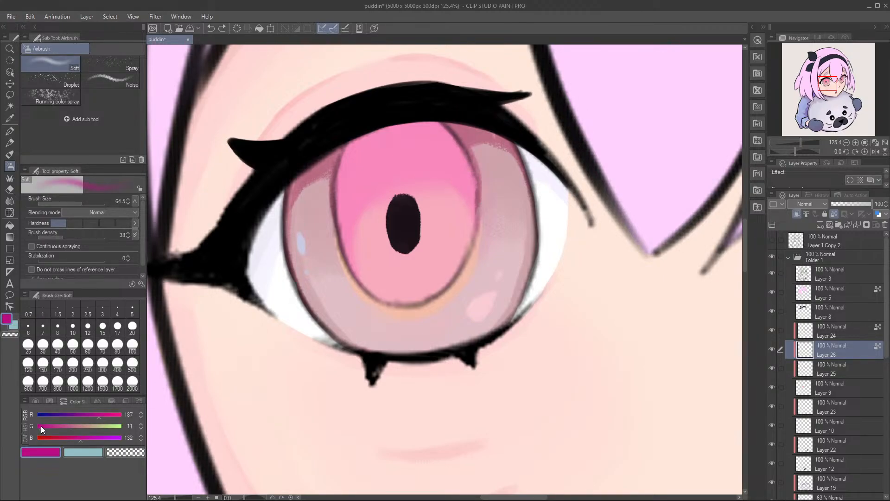
left_click(43, 438)
left_click(52, 414)
left_click_drag(52, 414, 53, 414)
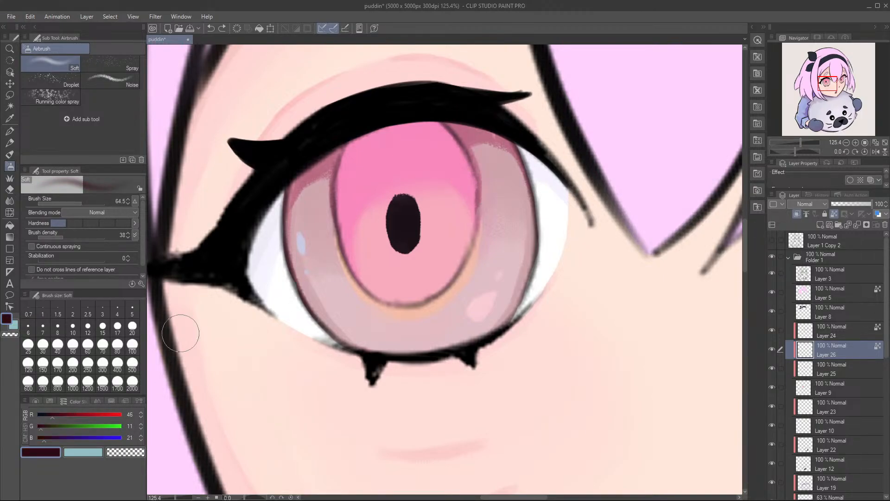
mouse_move(401, 249)
left_mouse_down()
mouse_move(410, 255)
mouse_move(403, 257)
mouse_move(418, 252)
mouse_move(407, 257)
left_mouse_up()
mouse_move(528, 227)
left_mouse_down()
mouse_move(419, 251)
mouse_move(328, 256)
mouse_move(441, 248)
mouse_move(359, 254)
left_mouse_up()
mouse_move(484, 213)
left_mouse_down()
mouse_move(413, 217)
mouse_move(411, 242)
mouse_move(424, 262)
left_mouse_up()
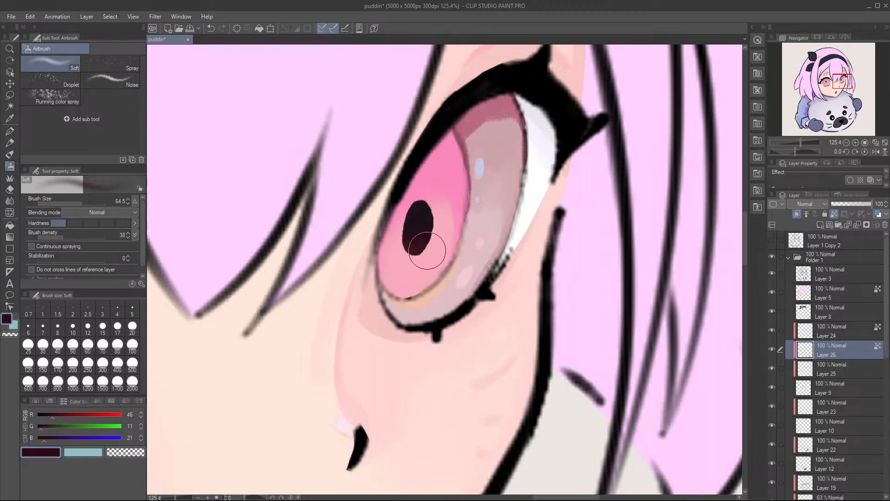
Step: Refine the dark red gradient in the larger eye's slit pupil with the Soft airbrush and save the file
left_click_drag(318, 255, 478, 246)
left_click_drag(260, 259, 493, 230)
mouse_move(334, 274)
left_mouse_down()
mouse_move(342, 266)
mouse_move(344, 274)
left_mouse_up()
mouse_move(392, 206)
left_mouse_down()
mouse_move(283, 223)
mouse_move(393, 233)
left_mouse_up()
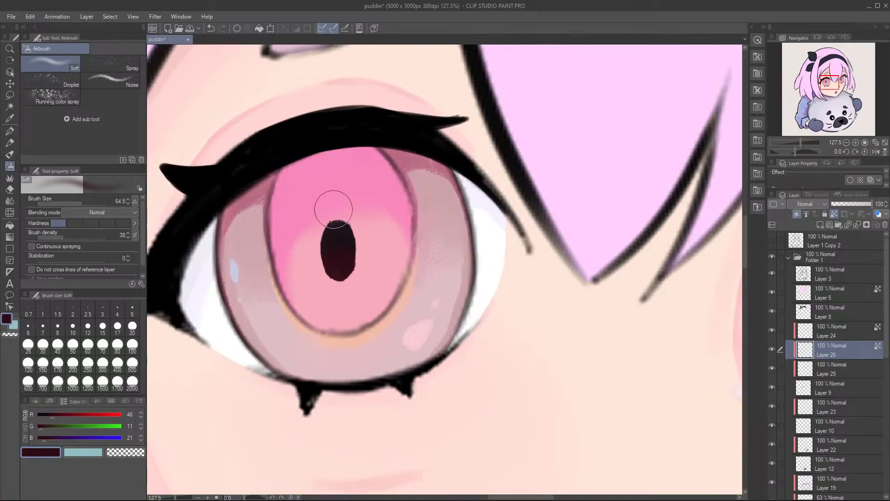
mouse_move(336, 243)
left_mouse_down()
mouse_move(305, 270)
mouse_move(318, 286)
left_mouse_up()
key("ctrl+s")
Step: Make Layer 25 active and switch to the Gouache brush at size 29.3
left_click_drag(378, 251, 413, 284)
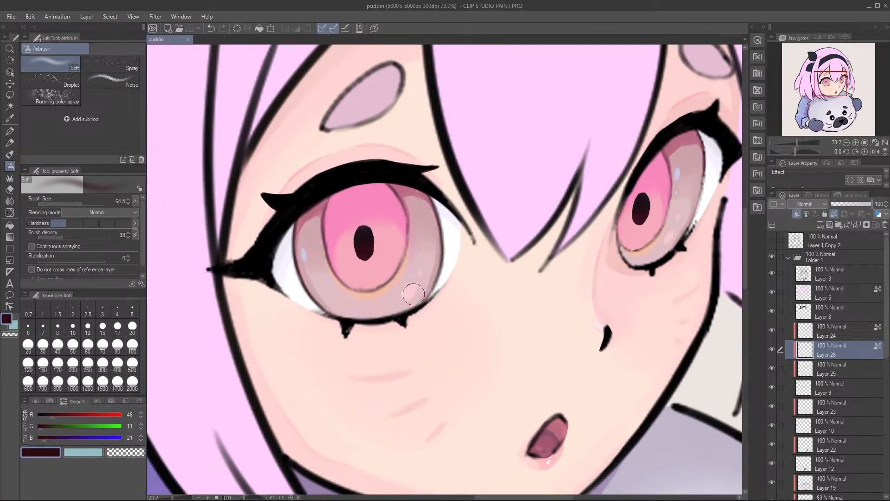
left_click(852, 374)
scroll(362, 236, "up", 1)
scroll(362, 238, "up", 1)
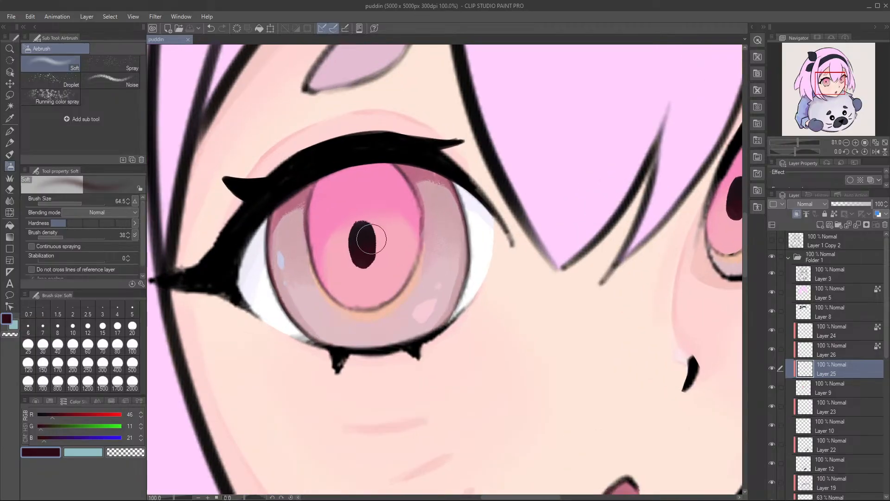
key("b")
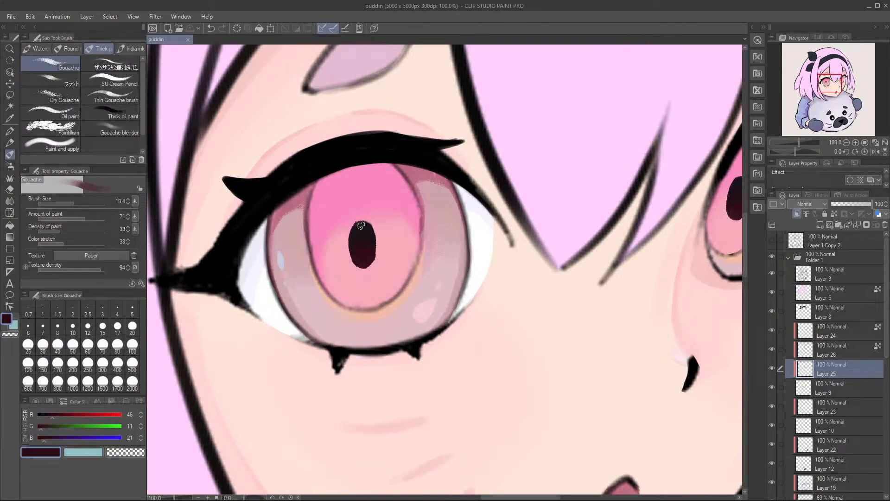
key("bracketright")
left_click(361, 237)
Step: Paint a muted pink shadow with RGB 189, 128, 144 around the sides of the larger eye's slit pupil
left_click(388, 190, "alt")
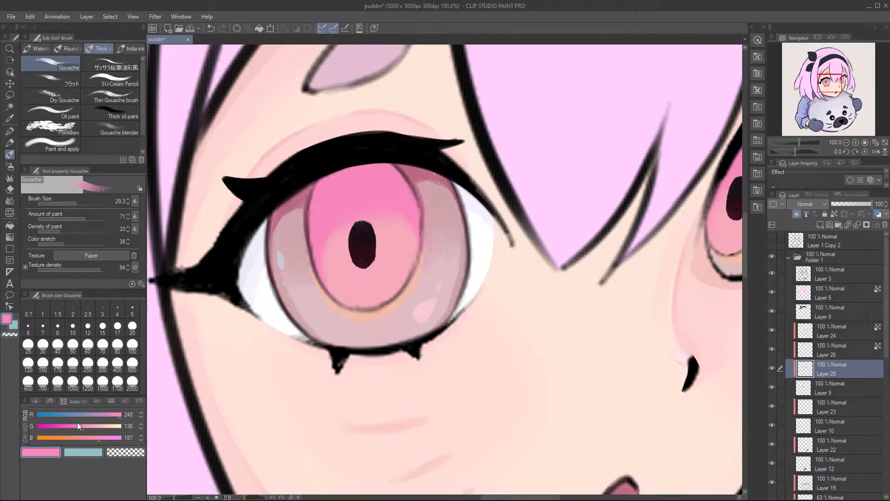
left_click(93, 415)
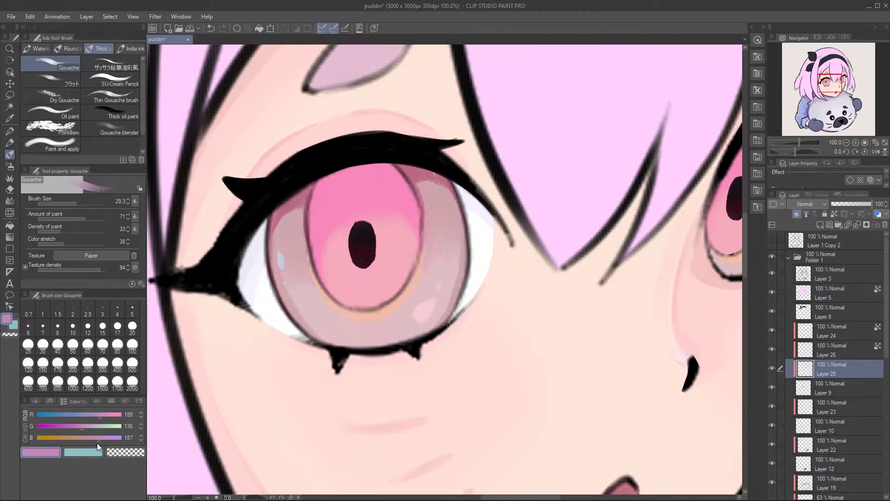
left_click(79, 429)
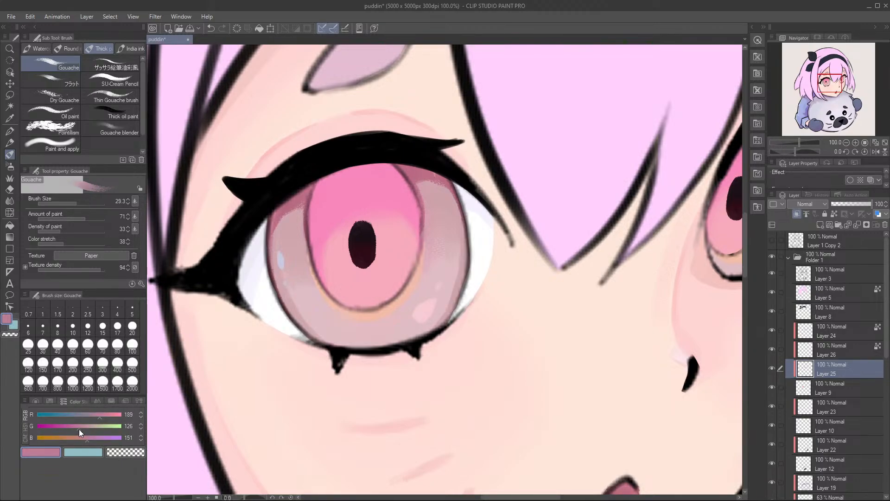
left_click(85, 440)
mouse_move(347, 257)
left_mouse_down()
mouse_move(350, 240)
mouse_move(366, 242)
mouse_move(364, 225)
mouse_move(347, 248)
mouse_move(360, 229)
mouse_move(355, 263)
mouse_move(355, 233)
mouse_move(371, 256)
mouse_move(351, 246)
mouse_move(365, 250)
mouse_move(351, 260)
mouse_move(354, 241)
mouse_move(374, 252)
mouse_move(352, 254)
mouse_move(360, 245)
mouse_move(373, 264)
left_mouse_up()
key("ctrl+z")
key("ctrl+z")
mouse_move(369, 233)
left_mouse_down()
mouse_move(369, 263)
mouse_move(375, 251)
mouse_move(379, 258)
left_mouse_up()
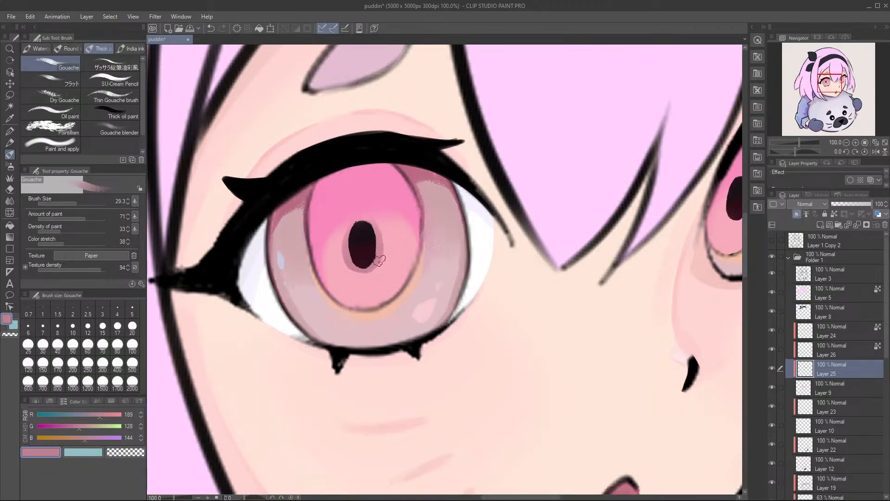
Step: Paint the muted pink shadow around the smaller eye's slit pupil and save the file
mouse_move(367, 226)
left_mouse_down()
mouse_move(374, 253)
mouse_move(355, 261)
mouse_move(359, 272)
mouse_move(377, 253)
mouse_move(364, 270)
left_mouse_up()
mouse_move(452, 246)
left_mouse_down()
mouse_move(279, 246)
mouse_move(244, 260)
left_mouse_up()
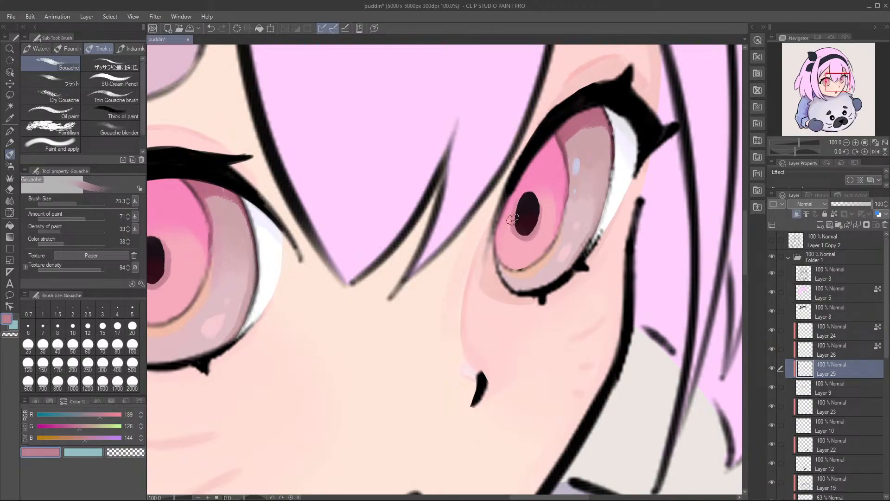
mouse_move(384, 199)
left_mouse_down()
mouse_move(274, 223)
mouse_move(355, 229)
left_mouse_up()
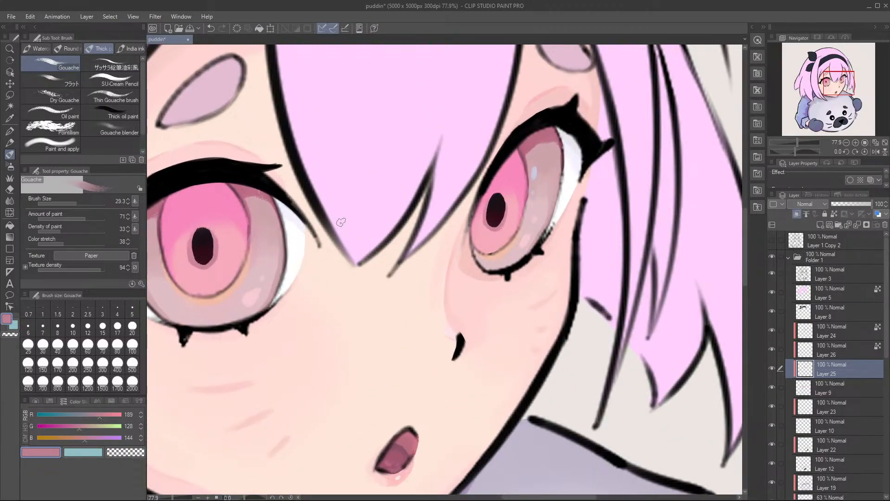
key("ctrl+s")
Step: Shade the upper part of the larger eye's inner iris with pink RGB 221, 136, 161 using the Gouache brush at size 38.7
left_click_drag(210, 210, 321, 204)
left_click(322, 205, "alt")
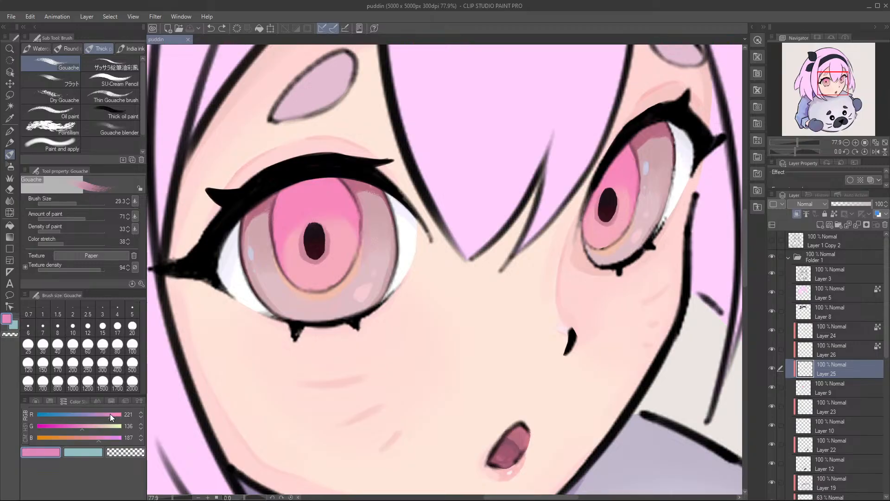
left_click_drag(98, 439, 90, 441)
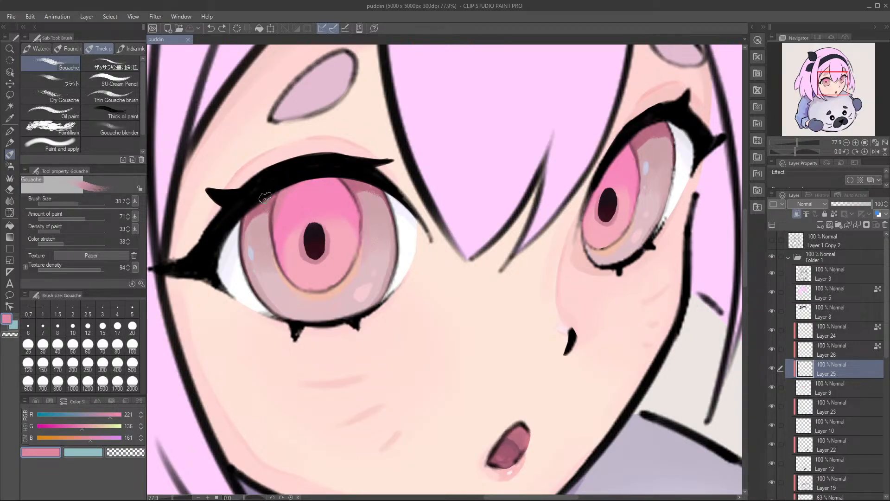
left_click_drag(304, 180, 356, 172)
mouse_move(275, 187)
left_mouse_down()
mouse_move(357, 175)
mouse_move(369, 184)
mouse_move(370, 215)
left_mouse_up()
mouse_move(323, 177)
left_mouse_down()
mouse_move(373, 215)
mouse_move(374, 230)
left_mouse_up()
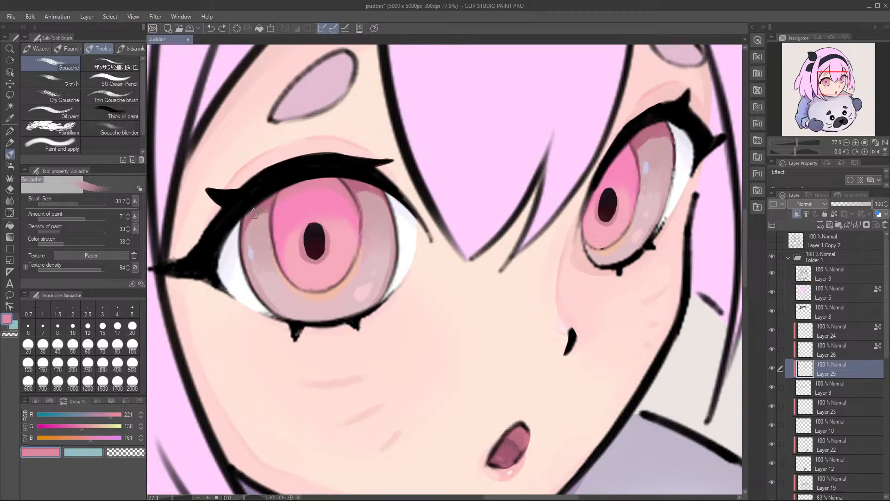
left_click_drag(283, 182, 267, 225)
mouse_move(311, 170)
left_mouse_down()
mouse_move(256, 240)
mouse_move(308, 179)
mouse_move(262, 245)
mouse_move(321, 172)
mouse_move(263, 248)
mouse_move(306, 177)
mouse_move(263, 218)
left_mouse_up()
Step: Shade the upper part of the smaller eye's inner iris with the same pink, touch up the larger eye and save the file
left_click_drag(544, 111, 421, 119)
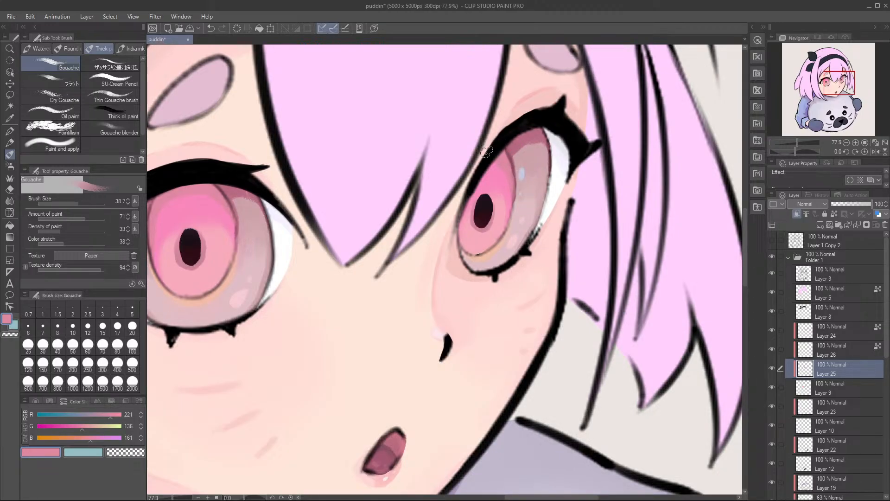
key("ctrl+z")
left_click_drag(506, 158, 519, 186)
left_click_drag(508, 166, 552, 170)
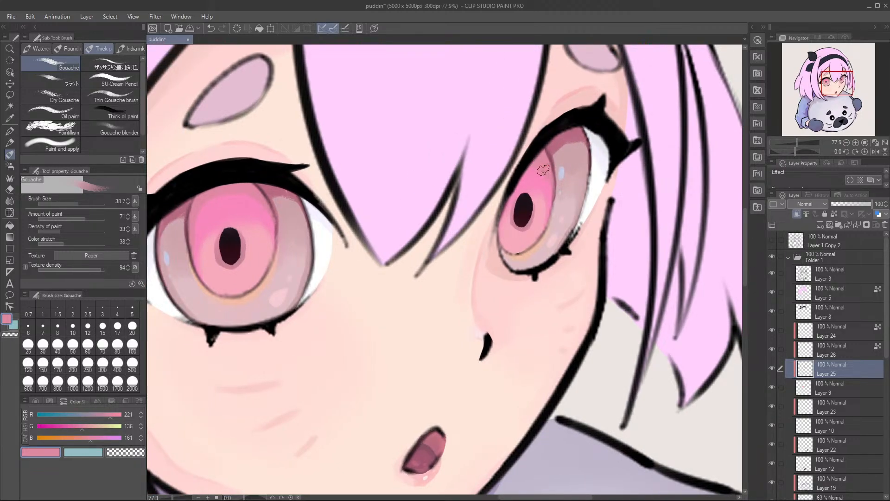
left_click_drag(563, 226, 660, 232)
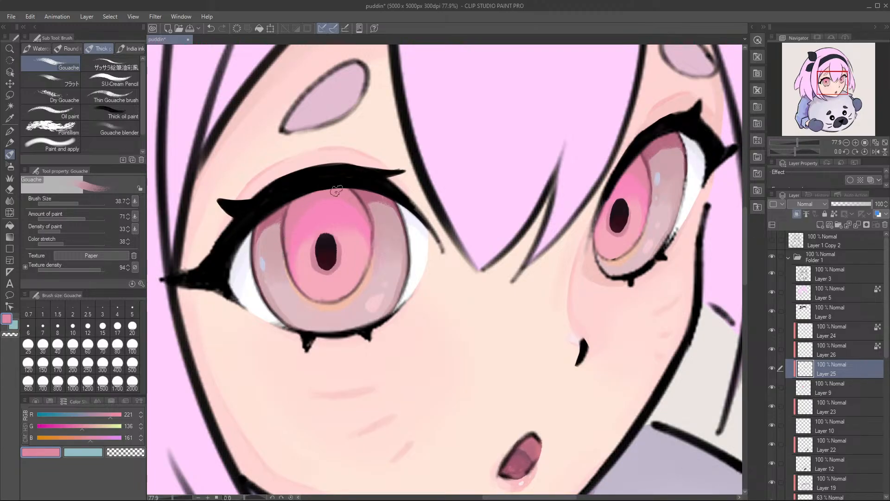
mouse_move(394, 204)
left_mouse_down()
mouse_move(357, 266)
mouse_move(369, 268)
mouse_move(353, 259)
mouse_move(369, 261)
left_mouse_up()
key("ctrl+s")
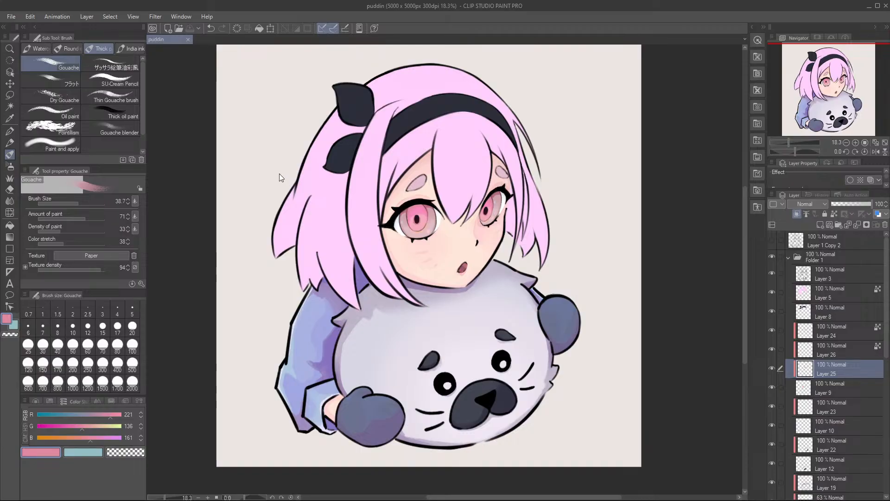
Step: Add a new raster layer directly above Layer 24 and clip it to the layer below
scroll(384, 205, "up", 4)
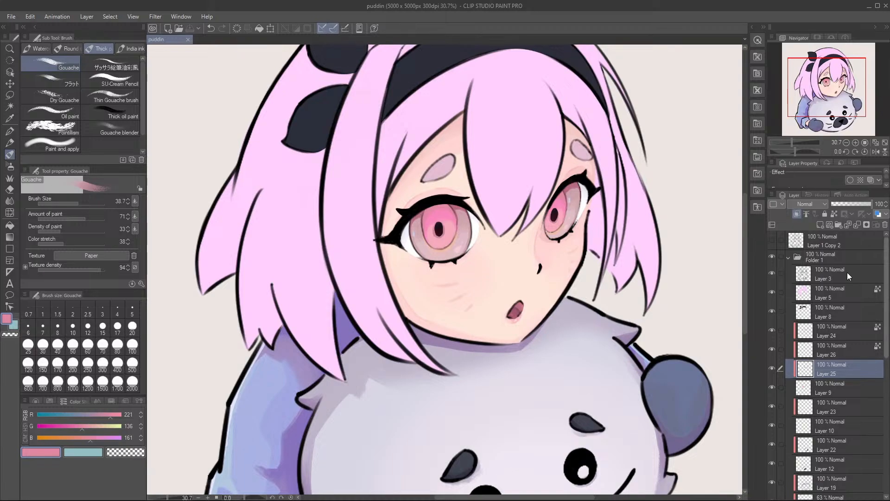
scroll(445, 218, "up", 3)
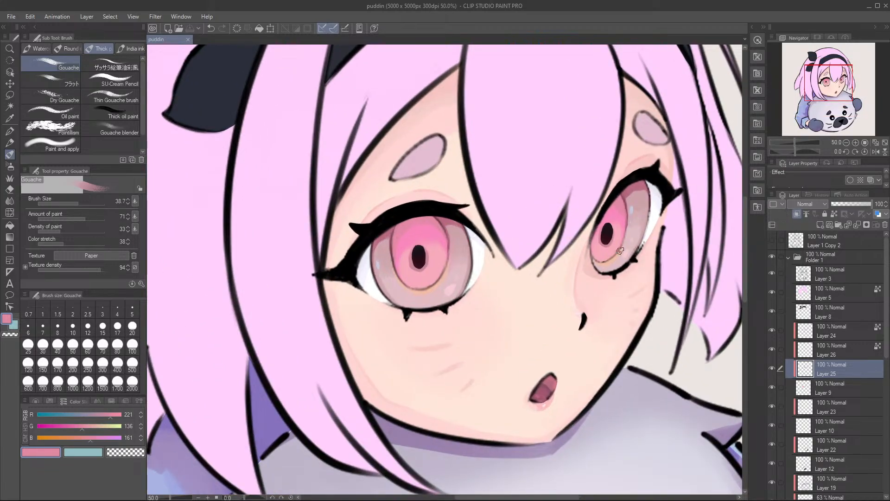
left_click(824, 332)
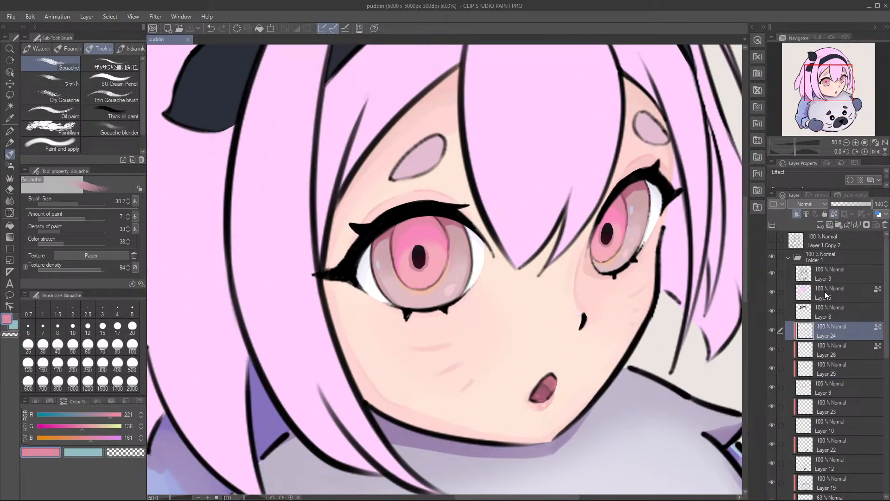
left_click(822, 226)
left_click(800, 214)
scroll(615, 236, "up", 1)
mouse_move(481, 271)
left_mouse_down()
mouse_move(480, 250)
mouse_move(465, 260)
mouse_move(478, 265)
left_mouse_up()
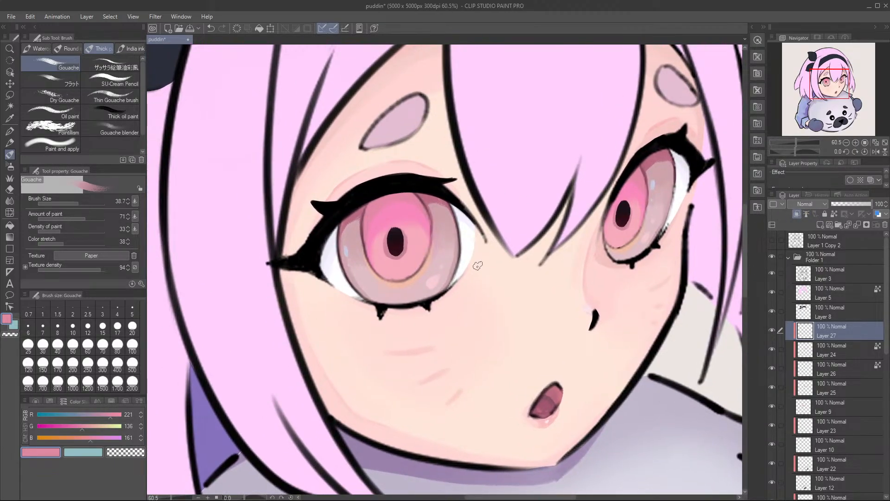
Step: On Layer 25, paint peach RGB 246, 210, 187 over the bottom of the larger eye's inner iris with Gouache at size 85.5
left_click(821, 392)
left_click_drag(766, 386, 768, 386)
left_click(773, 385)
left_click(773, 386)
left_click_drag(320, 270, 375, 278)
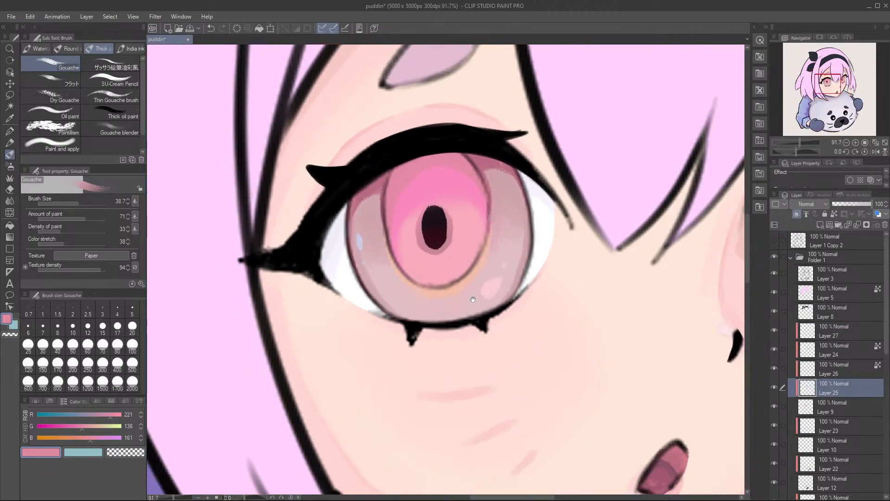
left_click_drag(434, 305, 405, 324)
left_click(418, 288, "alt")
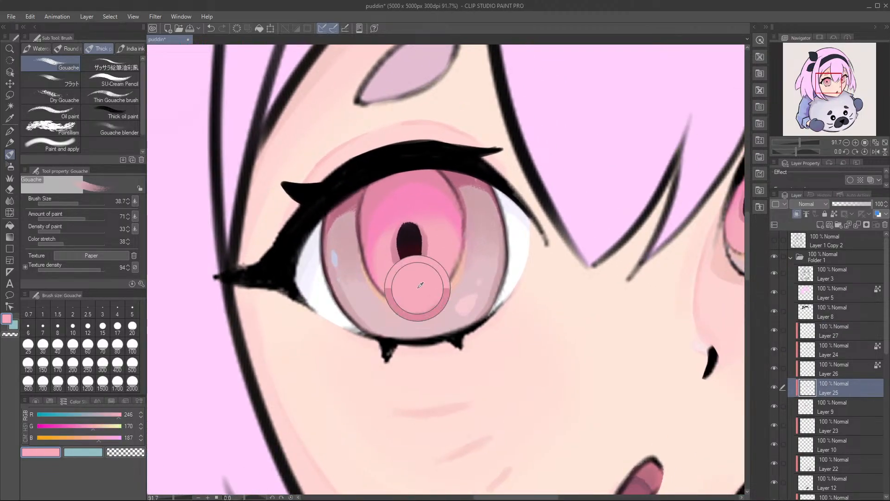
left_click(107, 430)
mouse_move(375, 320)
left_mouse_down()
mouse_move(419, 305)
mouse_move(410, 307)
mouse_move(428, 290)
mouse_move(417, 308)
mouse_move(422, 288)
mouse_move(424, 302)
mouse_move(426, 292)
mouse_move(404, 297)
mouse_move(426, 292)
mouse_move(412, 304)
left_mouse_up()
Step: Paint the same peach over the bottom of the smaller eye's inner iris with brush size 60.6, refining it at size 34.7
left_click_drag(683, 269, 508, 258)
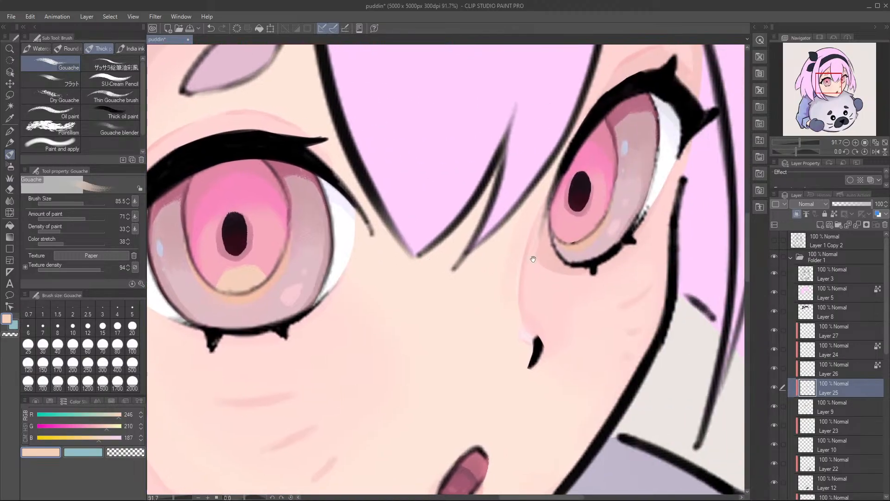
key("bracketleft")
mouse_move(574, 247)
left_mouse_down()
mouse_move(587, 230)
mouse_move(587, 244)
mouse_move(579, 229)
mouse_move(590, 250)
left_mouse_up()
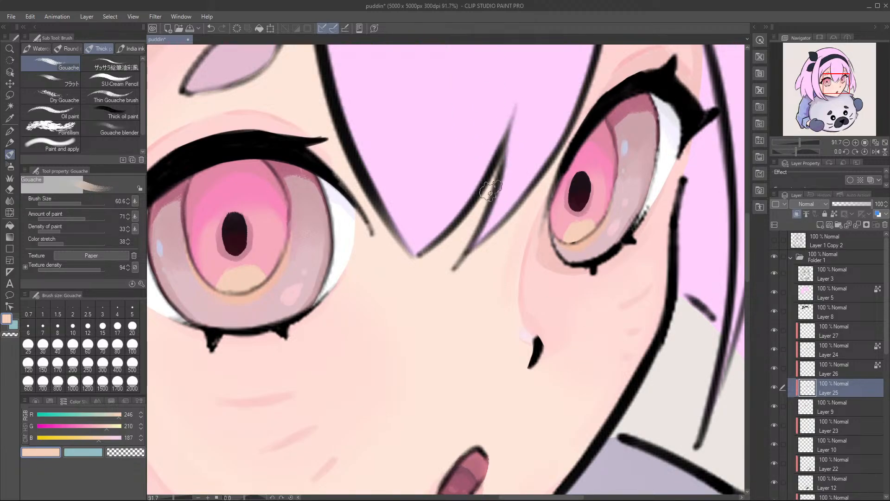
key("[")
key("[")
key("[")
key("[")
left_click_drag(551, 253, 515, 258)
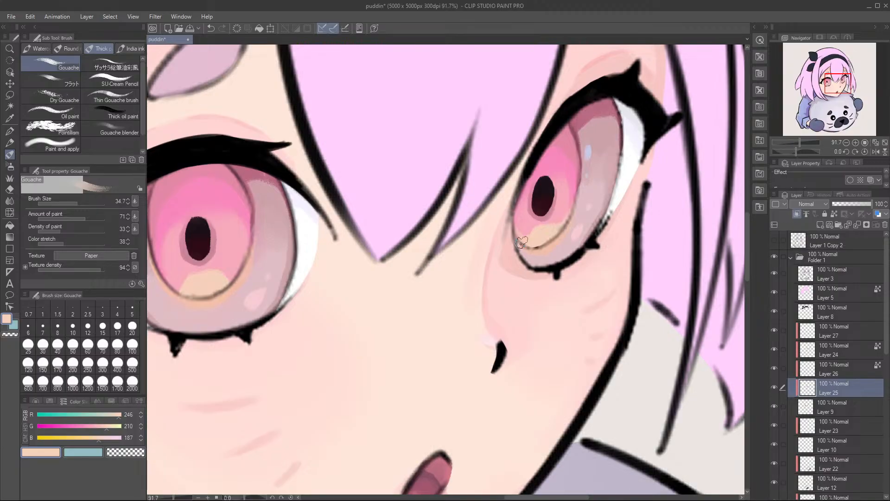
Step: Refine the edges of the peach area at the bottom of the larger eye's inner iris with brush size 34.7
mouse_move(525, 264)
left_mouse_down()
mouse_move(619, 248)
mouse_move(706, 259)
left_mouse_up()
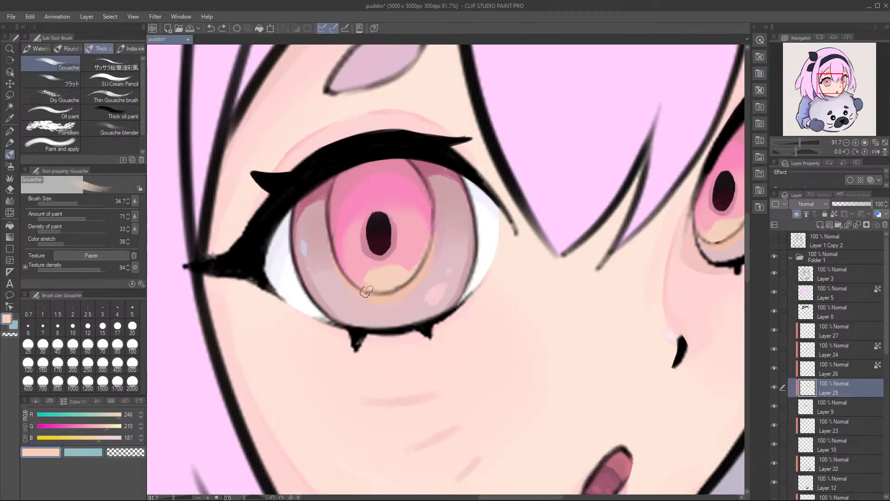
left_click_drag(357, 286, 338, 275)
left_click_drag(368, 285, 392, 267)
Step: Draw a thin peach arc at brush size 10.7 along the upper edge of the larger eye's bright pink area, undoing unsatisfactory strokes
mouse_move(436, 199)
left_mouse_down()
mouse_move(238, 220)
mouse_move(433, 228)
left_mouse_up()
mouse_move(371, 217)
left_mouse_down()
mouse_move(389, 217)
mouse_move(338, 215)
mouse_move(353, 191)
mouse_move(385, 197)
left_mouse_up()
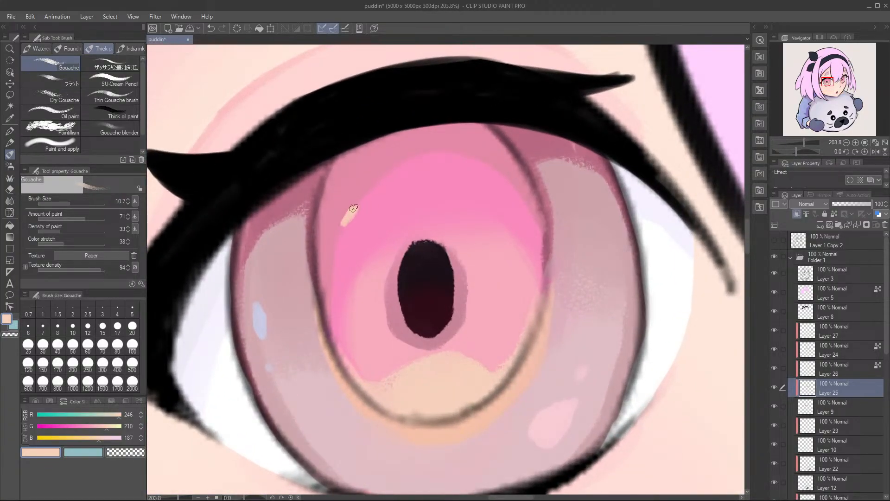
key("ctrl+z")
mouse_move(353, 203)
left_mouse_down()
mouse_move(346, 223)
mouse_move(409, 165)
mouse_move(312, 185)
mouse_move(310, 390)
left_mouse_up()
key("ctrl+z")
left_click_drag(362, 209, 336, 280)
key("ctrl+z")
mouse_move(354, 226)
left_mouse_down()
mouse_move(336, 273)
mouse_move(340, 307)
left_mouse_up()
key("ctrl+z")
mouse_move(345, 243)
left_mouse_down()
mouse_move(347, 336)
mouse_move(338, 230)
mouse_move(333, 292)
mouse_move(341, 269)
left_mouse_up()
key("ctrl+z")
key("ctrl+z")
key("ctrl+y")
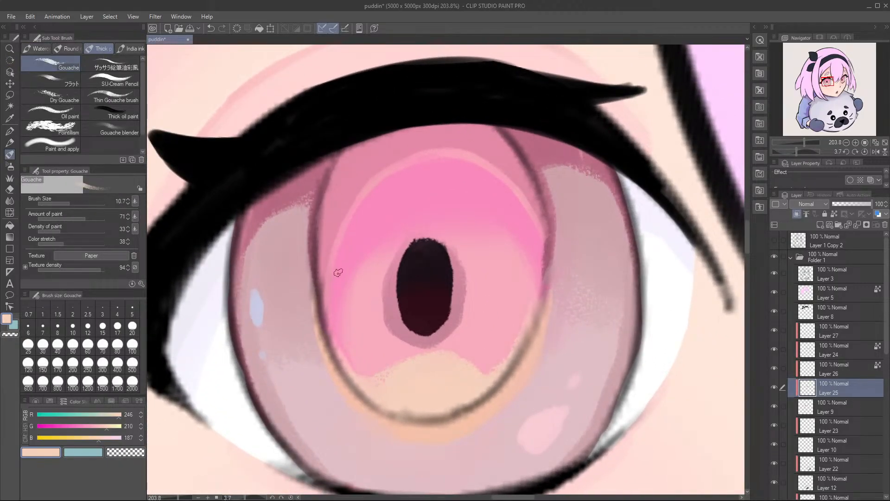
left_click_drag(532, 259, 365, 265)
Step: Draw a matching thin peach arc above the bright pink area of the smaller eye and save the file
left_click_drag(693, 213, 244, 216)
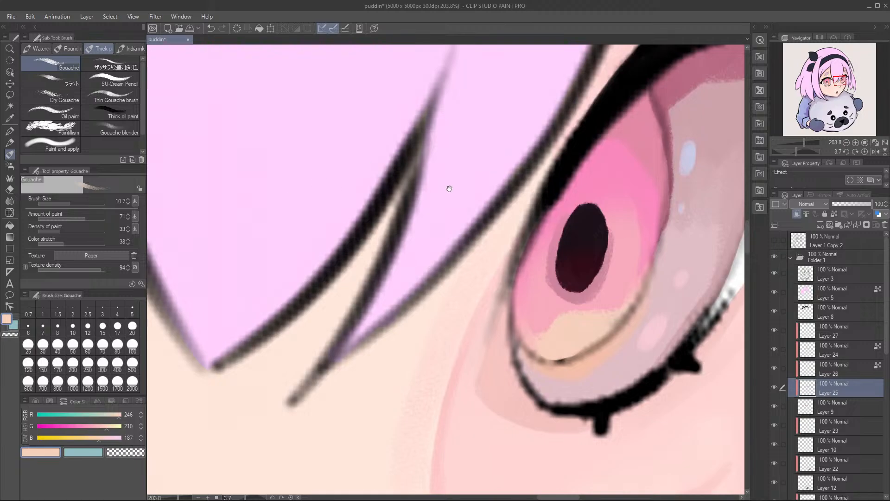
mouse_move(563, 154)
left_mouse_down()
mouse_move(562, 185)
mouse_move(461, 193)
mouse_move(498, 204)
mouse_move(494, 191)
mouse_move(512, 187)
mouse_move(491, 189)
mouse_move(526, 197)
mouse_move(520, 192)
mouse_move(550, 237)
left_mouse_up()
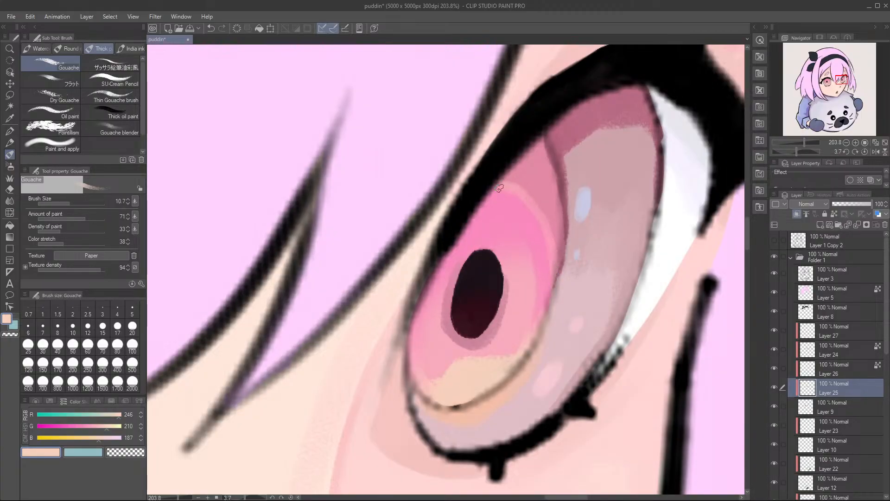
scroll(553, 261, "down", 10)
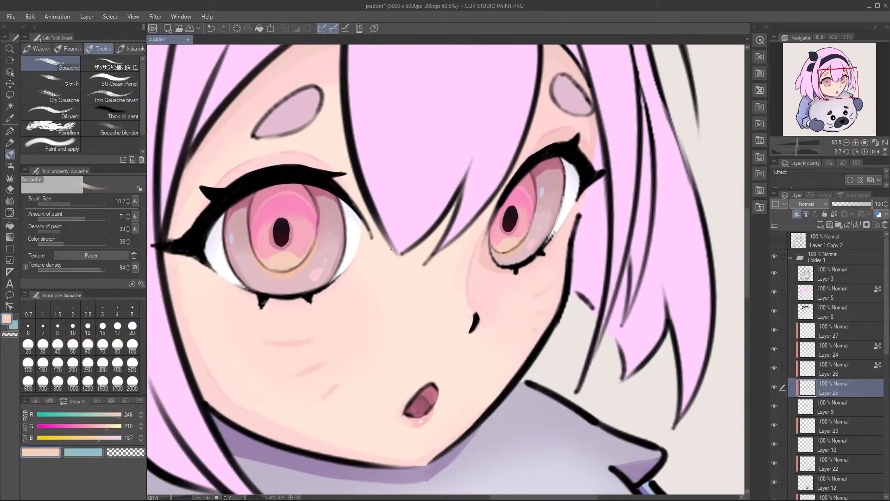
left_click_drag(387, 266, 453, 255)
left_click_drag(326, 202, 329, 246)
key("ctrl+s")
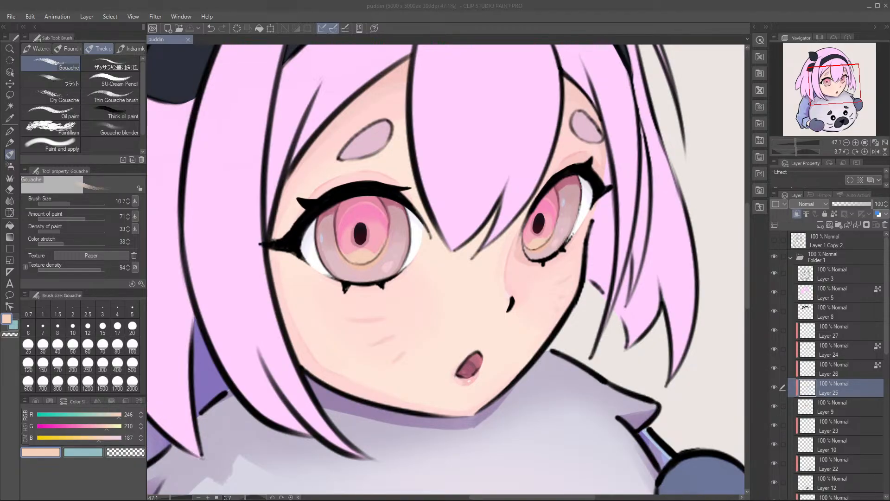
left_click_drag(359, 236, 342, 247)
left_click_drag(327, 267, 413, 272)
left_click_drag(464, 254, 538, 216)
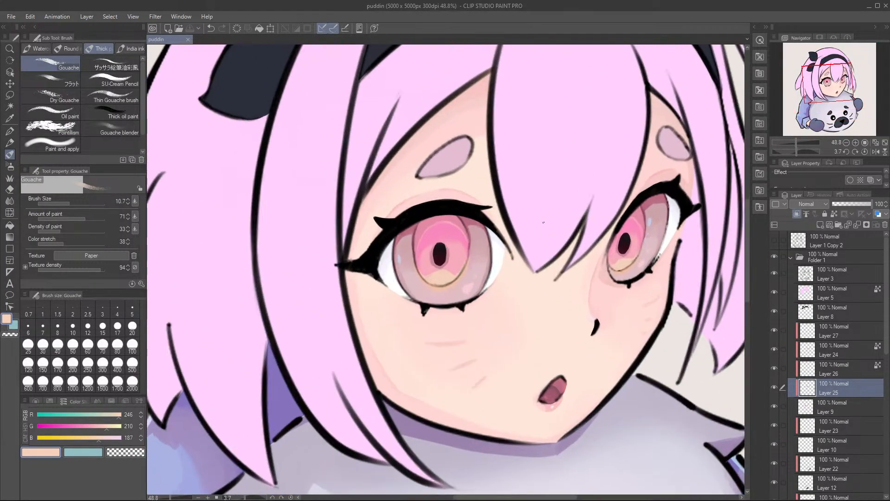
key("t")
left_click(541, 214)
left_click(554, 245)
key("r")
left_click_drag(548, 254, 526, 264)
scroll(526, 264, "up", 4)
key("ctrl+s")
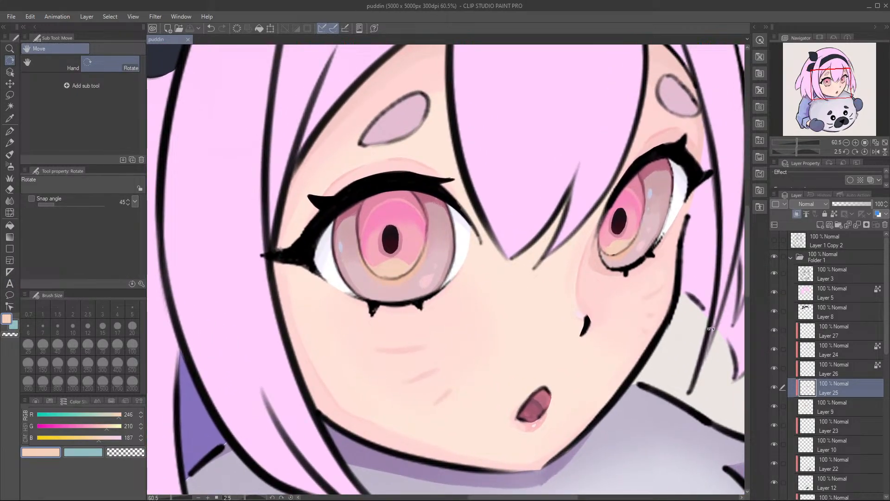
Step: On Layer 27, cover both irises completely with off-white RGB 246, 230, 224 using the Gouache brush at size 196.4
left_click(811, 333)
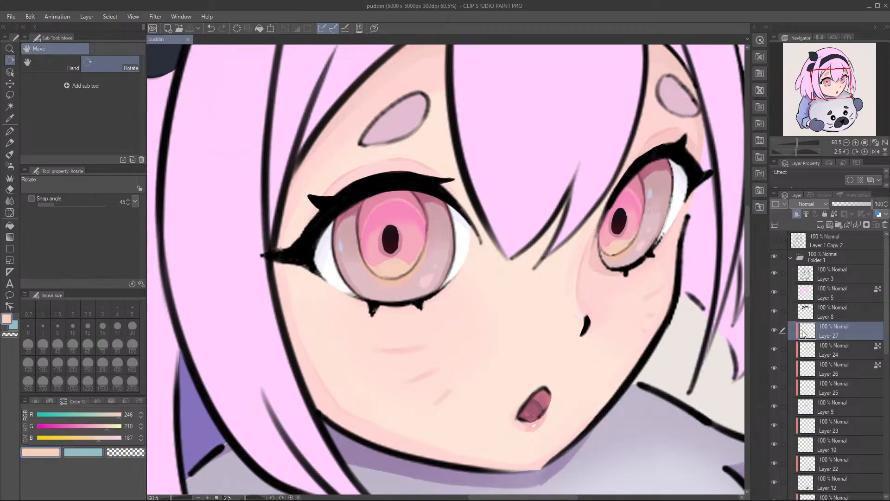
left_click(775, 330)
left_click(774, 331)
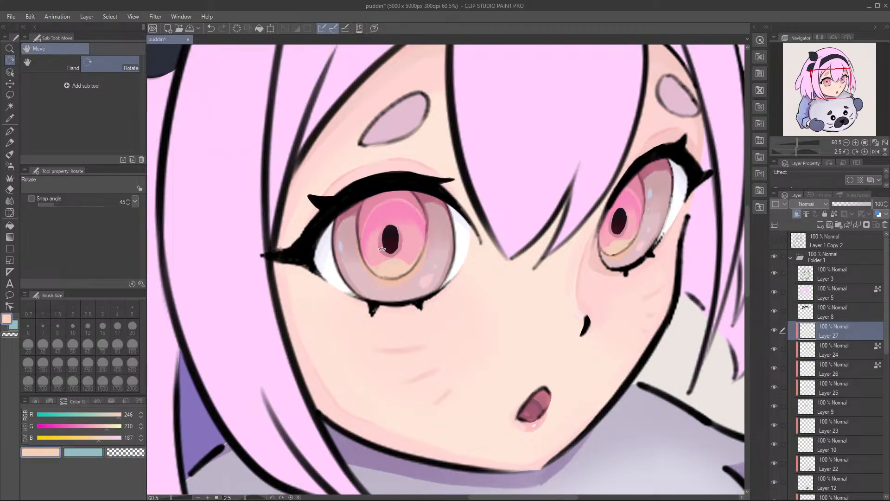
scroll(342, 213, "up", 1)
left_click_drag(482, 166, 435, 164)
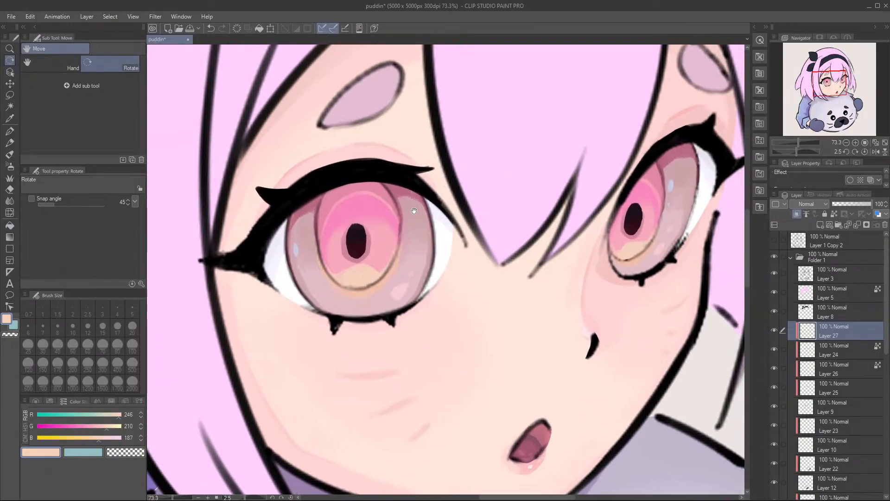
left_click_drag(302, 100, 294, 84)
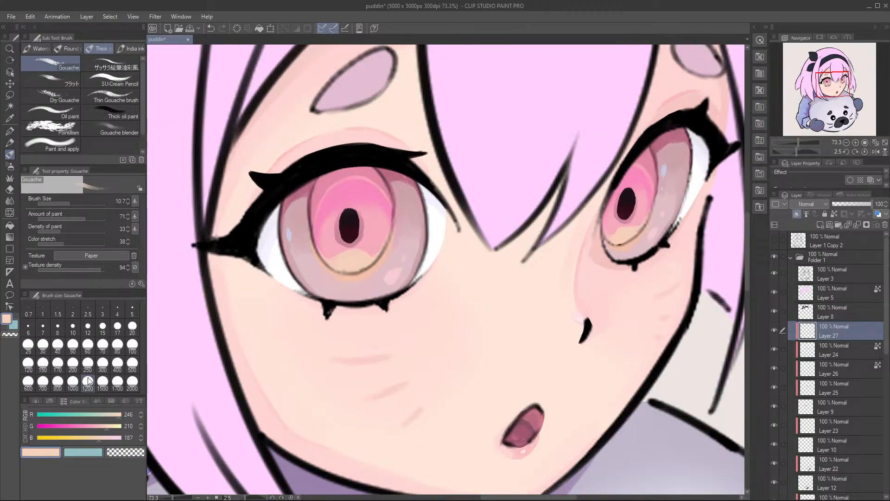
left_click(113, 430)
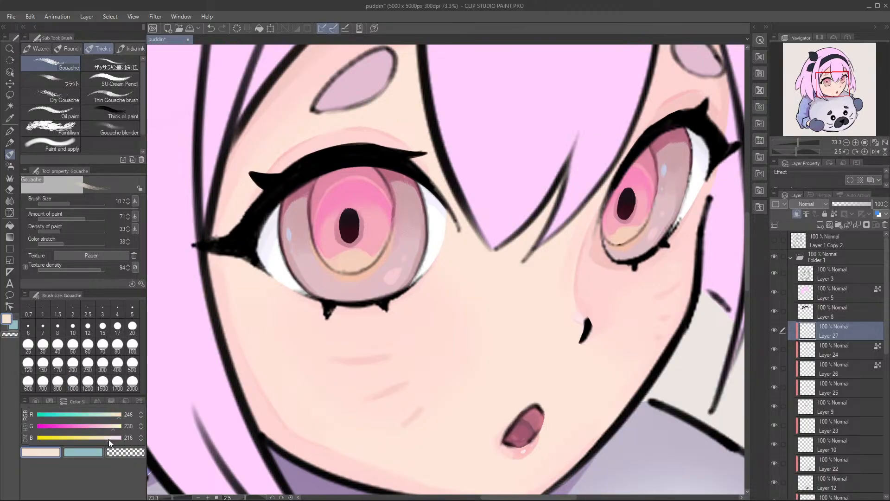
left_click_drag(340, 235, 341, 217)
mouse_move(317, 187)
left_mouse_down()
mouse_move(290, 232)
mouse_move(291, 184)
mouse_move(324, 317)
mouse_move(328, 263)
mouse_move(332, 277)
mouse_move(300, 152)
mouse_move(288, 186)
left_mouse_up()
mouse_move(350, 300)
left_mouse_down()
mouse_move(359, 262)
mouse_move(326, 147)
mouse_move(349, 132)
mouse_move(355, 188)
mouse_move(329, 259)
left_mouse_up()
mouse_move(357, 227)
left_mouse_down()
mouse_move(325, 194)
mouse_move(348, 272)
mouse_move(386, 304)
mouse_move(406, 302)
mouse_move(417, 257)
mouse_move(362, 229)
mouse_move(347, 246)
mouse_move(404, 222)
mouse_move(422, 241)
left_mouse_up()
left_click_drag(376, 278, 299, 285)
mouse_move(547, 173)
left_mouse_down()
mouse_move(541, 214)
mouse_move(555, 209)
mouse_move(538, 268)
mouse_move(536, 241)
left_mouse_up()
left_click_drag(445, 261, 504, 264)
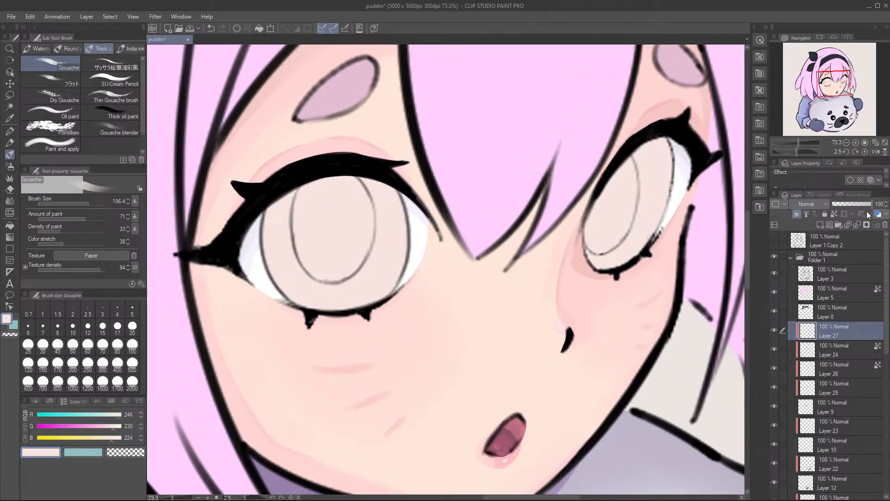
Step: Set Layer 27's blending mode to Add (Glow) and its opacity to 8%
left_click(823, 204)
left_click(830, 236)
left_click_drag(852, 204, 830, 204)
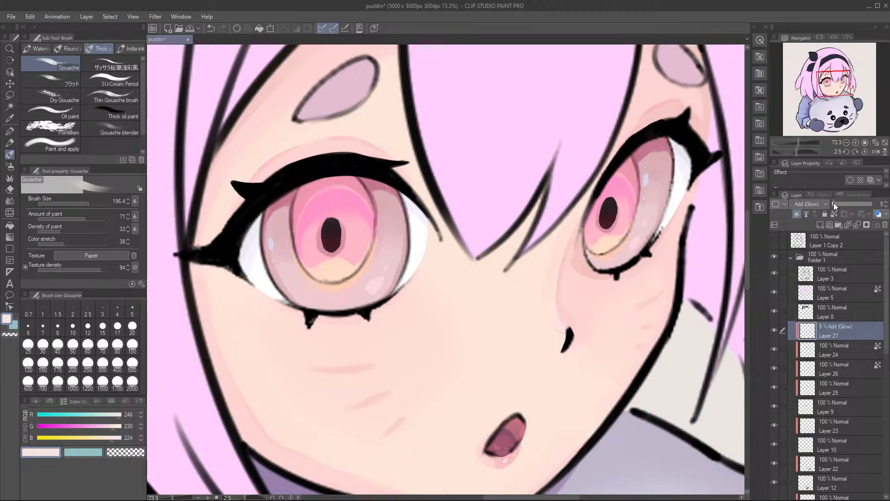
left_click_drag(834, 203, 836, 203)
scroll(320, 233, "up", 3)
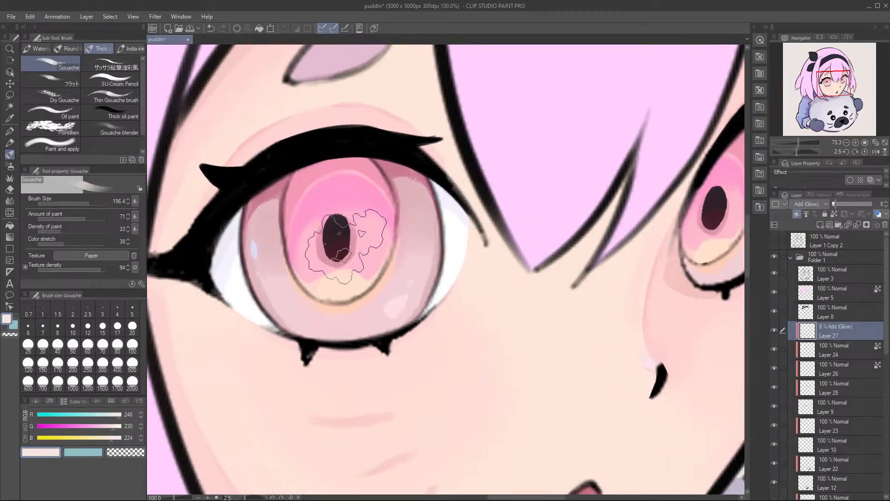
scroll(388, 246, "down", 6)
scroll(420, 264, "up", 1)
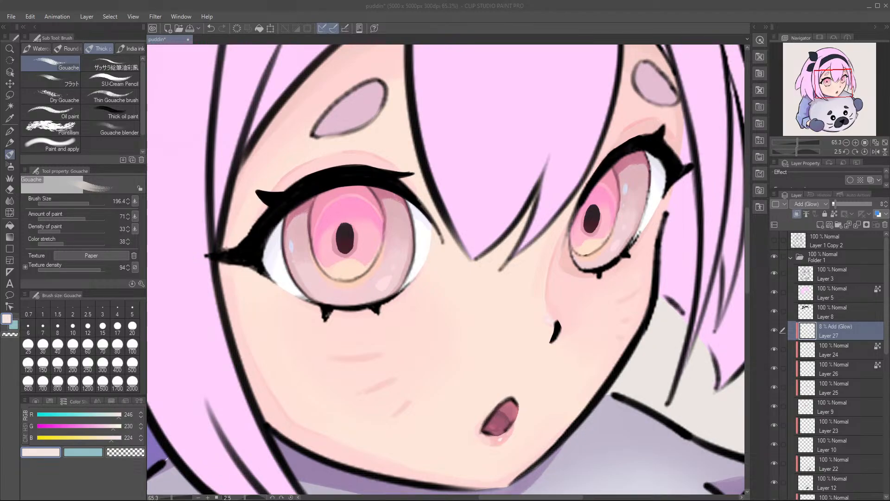
Step: Raise the opacity of the iris glow layer, Layer 27, to 17%
left_click(349, 221)
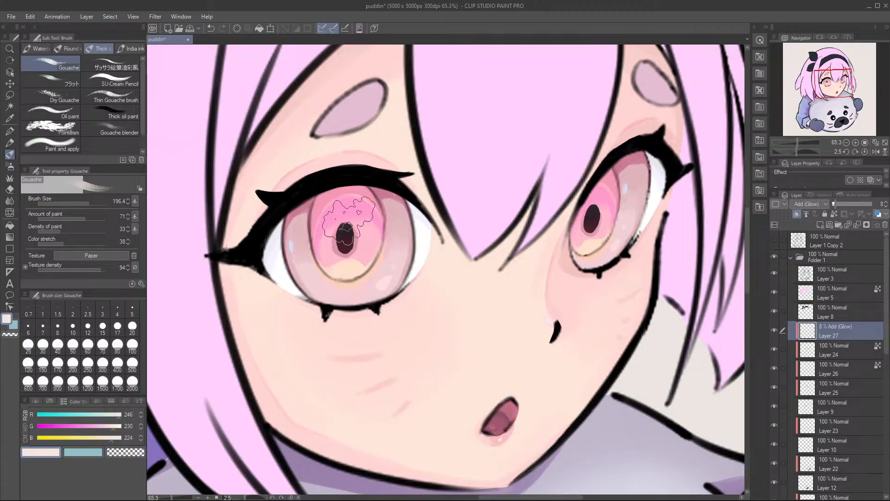
scroll(359, 204, "down", 2)
mouse_move(839, 204)
left_mouse_down()
mouse_move(817, 206)
mouse_move(856, 210)
mouse_move(839, 205)
left_mouse_up()
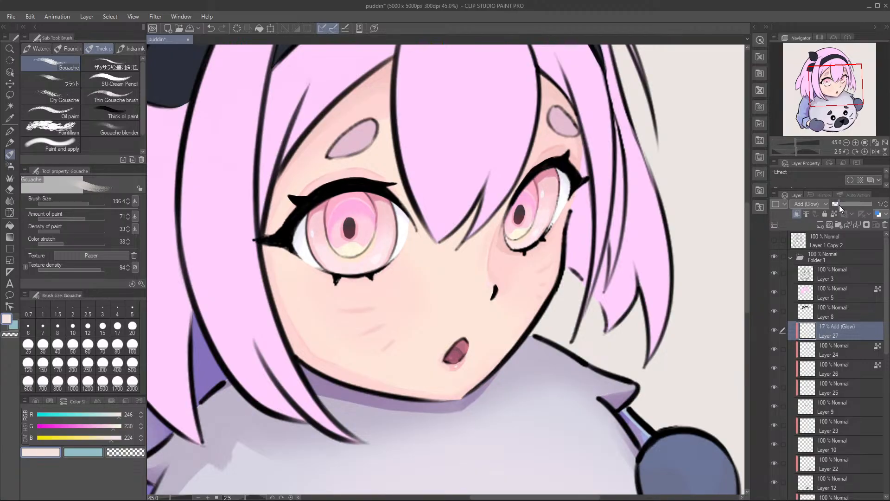
scroll(457, 195, "down", 5)
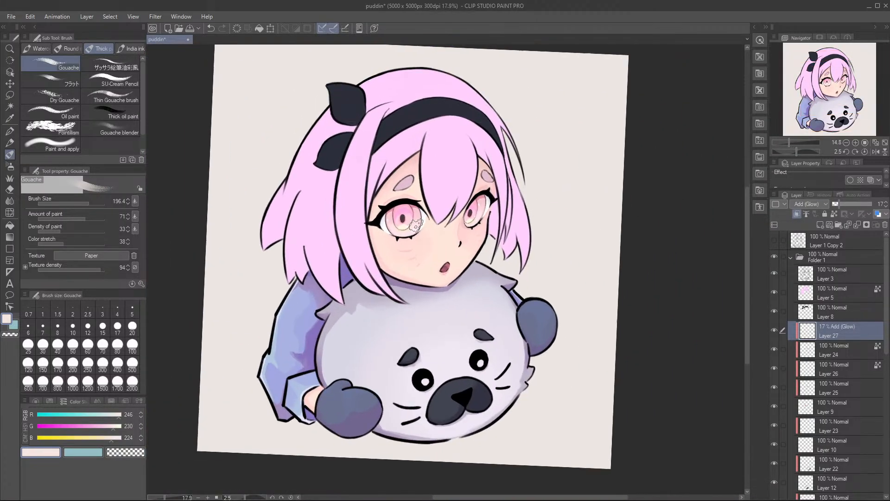
Step: Fade Layer 27's glow over the upper irises and pupils with the Soft eraser at size 129.2, and save the file
scroll(416, 225, "up", 3)
key("r")
key("e")
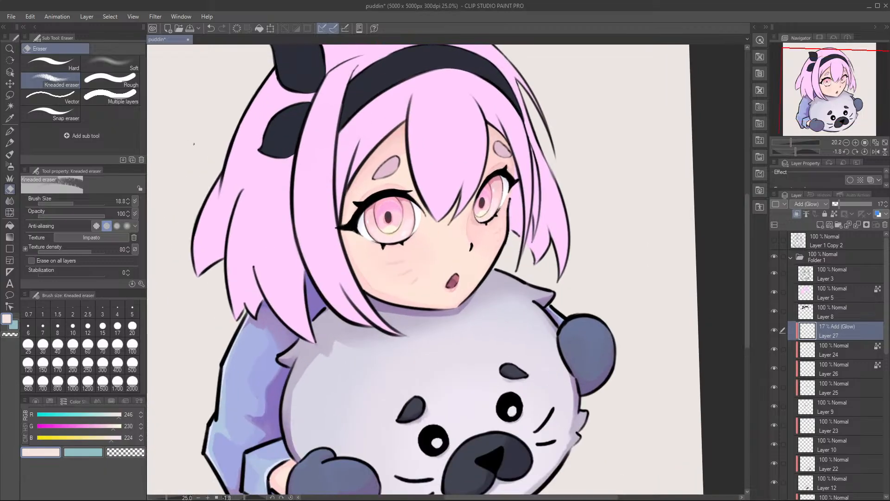
scroll(216, 149, "up", 1)
left_click(112, 64)
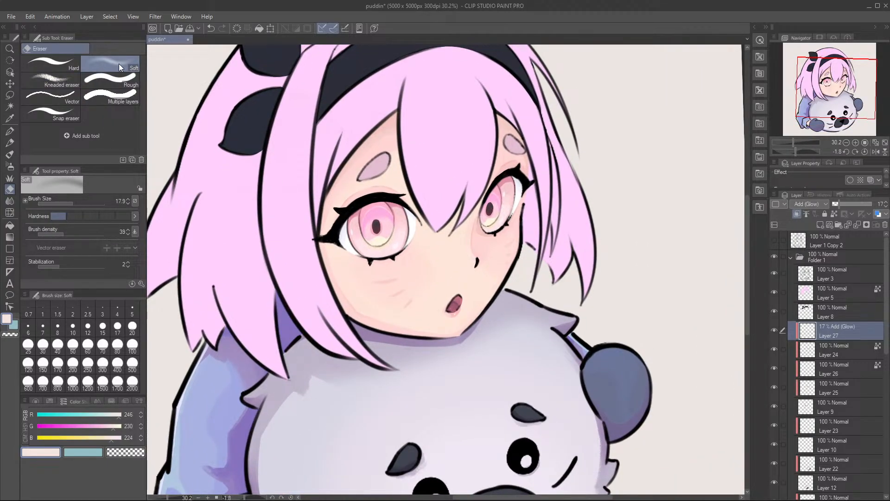
mouse_move(371, 199)
left_mouse_down()
mouse_move(331, 223)
mouse_move(346, 205)
mouse_move(425, 198)
mouse_move(380, 185)
mouse_move(399, 194)
mouse_move(351, 193)
mouse_move(390, 185)
mouse_move(433, 218)
mouse_move(467, 179)
mouse_move(464, 208)
mouse_move(484, 171)
mouse_move(486, 208)
mouse_move(493, 191)
mouse_move(485, 217)
left_mouse_up()
key("]")
key("[")
key("[")
key("ctrl+z")
key("bracketleft")
key("bracketright")
key("bracketright")
key("bracketright")
key("bracketright")
key("bracketright")
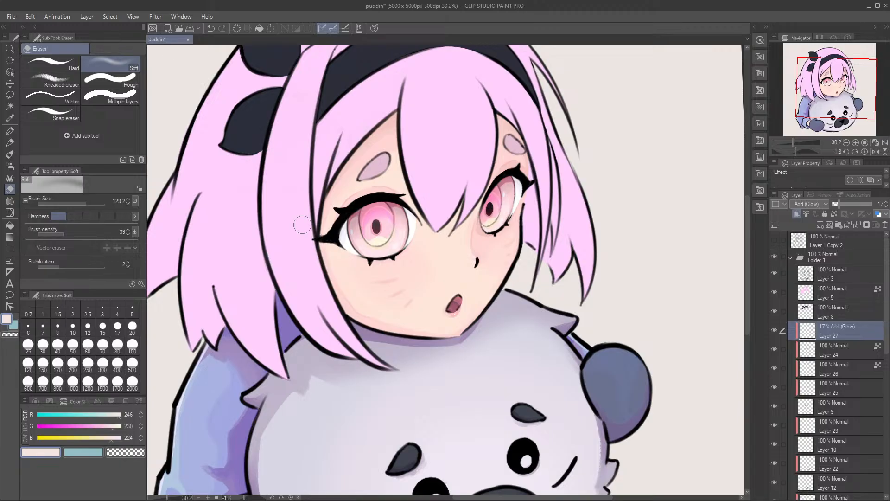
mouse_move(370, 220)
left_mouse_down()
mouse_move(380, 207)
mouse_move(374, 233)
left_mouse_up()
key("ctrl+s")
Step: Try stronger glow opacities on Layer 27, settle on 13%, and save the file
scroll(438, 225, "down", 3)
scroll(461, 257, "up", 4)
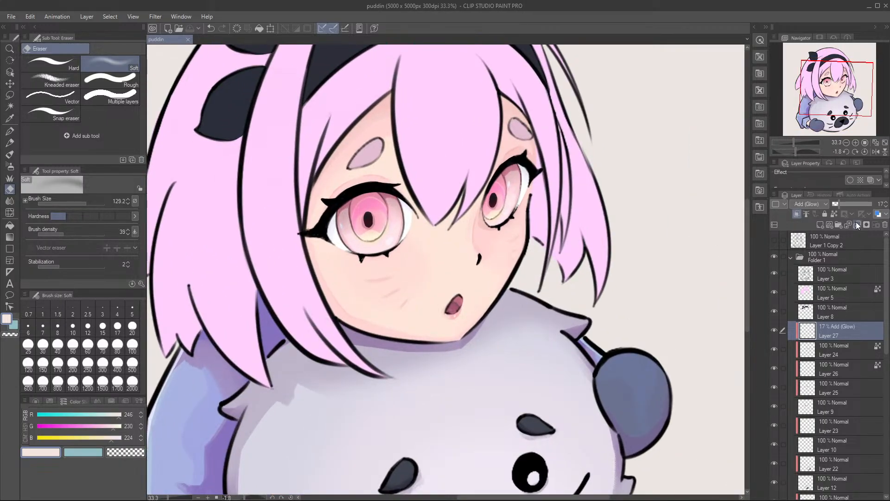
left_click(837, 204)
scroll(600, 231, "down", 2)
left_click_drag(584, 254, 572, 250)
mouse_move(844, 202)
left_mouse_down()
mouse_move(831, 202)
mouse_move(852, 202)
mouse_move(831, 202)
mouse_move(841, 199)
left_mouse_up()
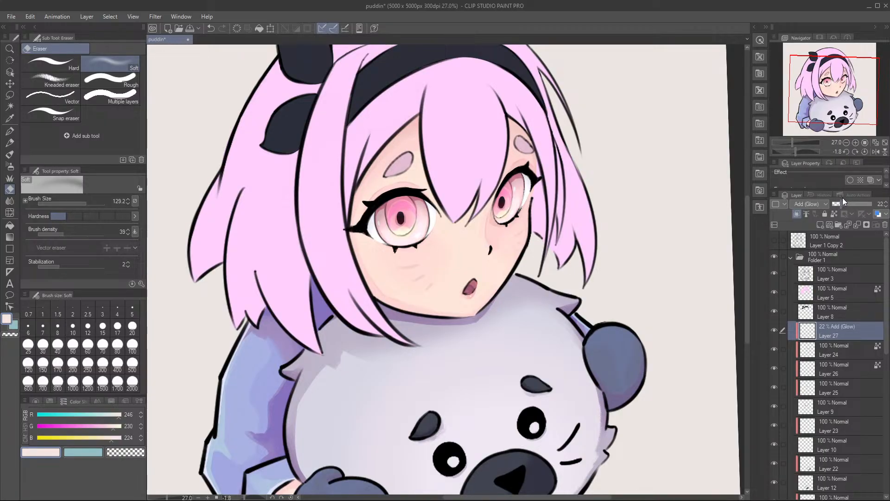
scroll(403, 207, "down", 4)
scroll(478, 236, "up", 4)
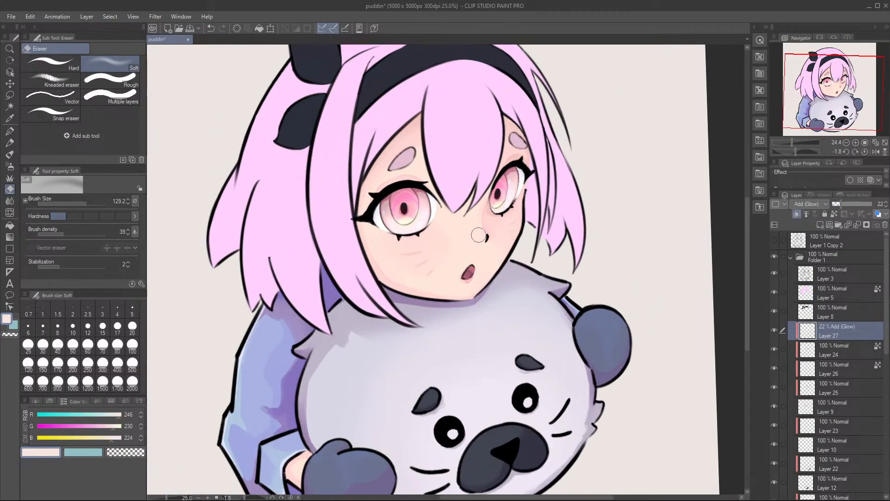
left_click_drag(838, 207, 838, 207)
key("ctrl+s")
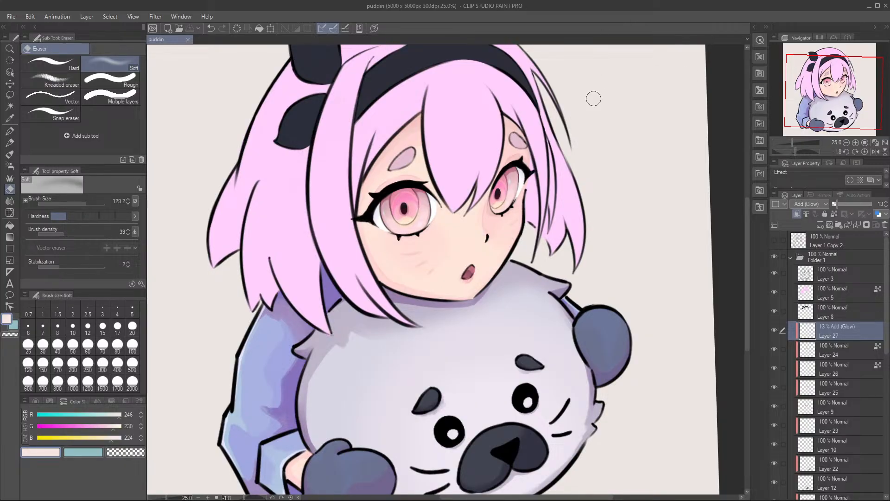
Step: Add a new clipped layer above Layer 27 and set its blending mode to Multiply
scroll(434, 177, "up", 2)
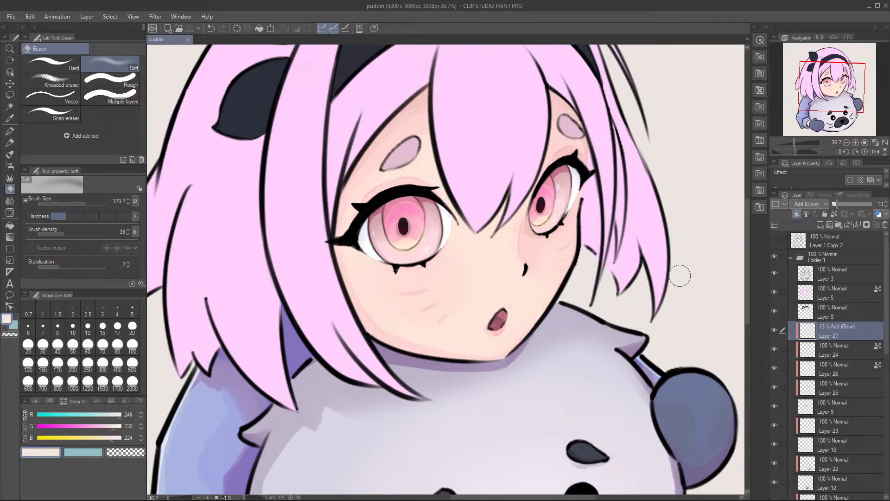
left_click(820, 225)
left_click(797, 213)
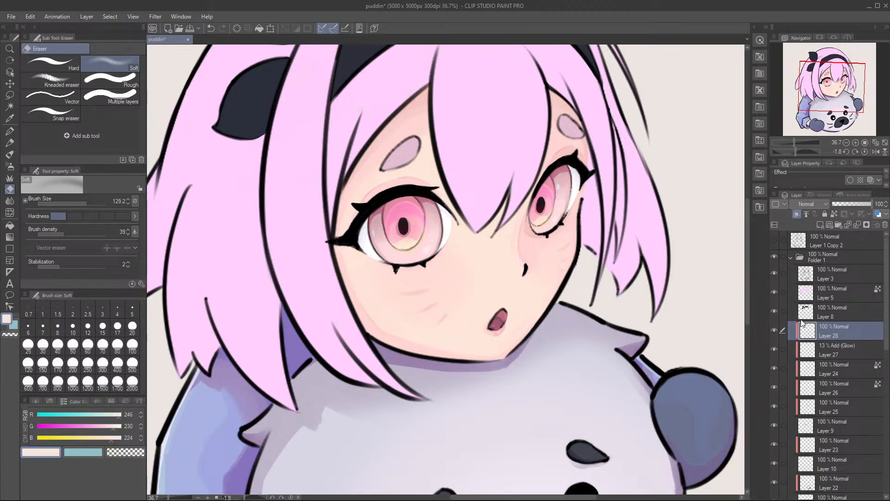
left_click(816, 234)
scroll(353, 239, "up", 2)
Step: Paint red RGB 246, 87, 108 shadows across the upper part of both irises with the Gouache brush at size 196.4
left_click(85, 426)
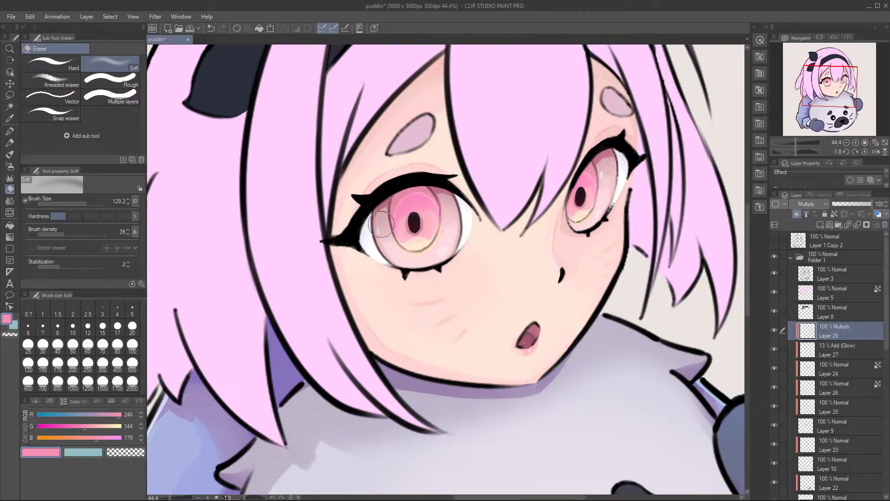
left_click_drag(394, 225, 396, 225)
key("ctrl+z")
left_click(66, 427)
left_click(73, 439)
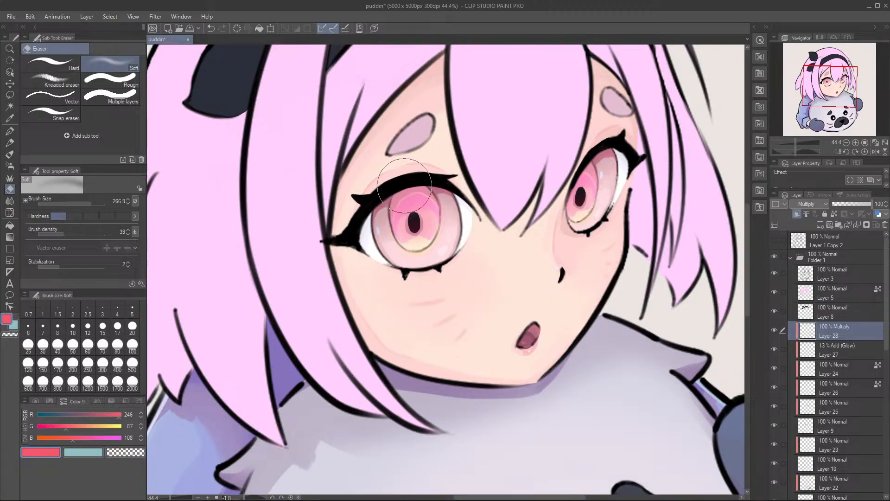
key("b")
key("b")
key("b")
key("b")
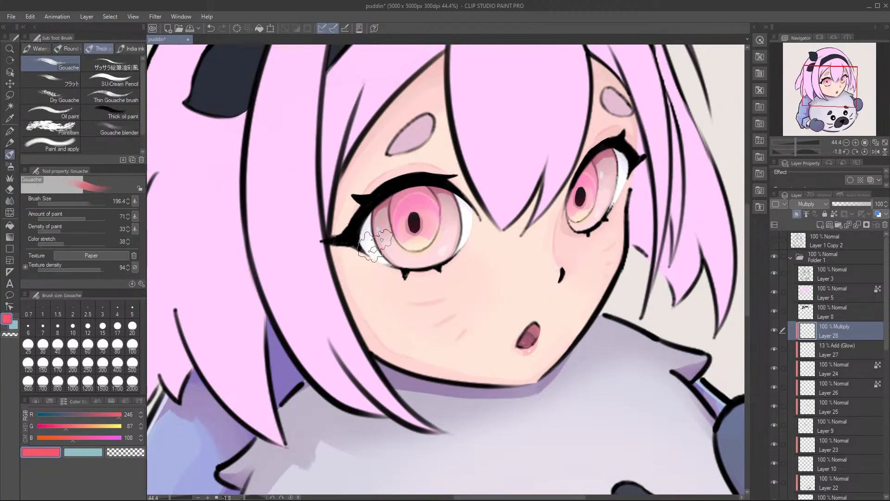
mouse_move(355, 236)
left_mouse_down()
mouse_move(408, 189)
mouse_move(416, 185)
mouse_move(354, 234)
mouse_move(442, 180)
mouse_move(365, 223)
left_mouse_up()
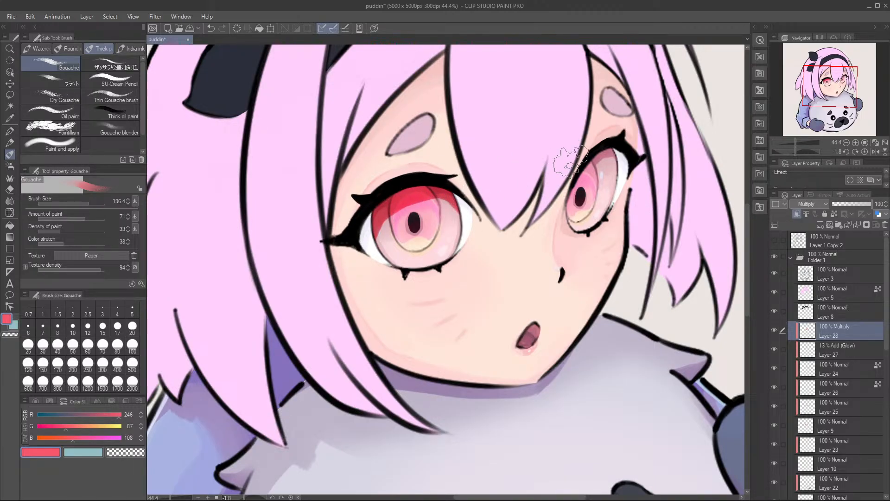
mouse_move(587, 146)
left_mouse_down()
mouse_move(549, 213)
mouse_move(593, 158)
mouse_move(586, 156)
mouse_move(547, 226)
mouse_move(605, 148)
mouse_move(588, 148)
mouse_move(614, 146)
left_mouse_up()
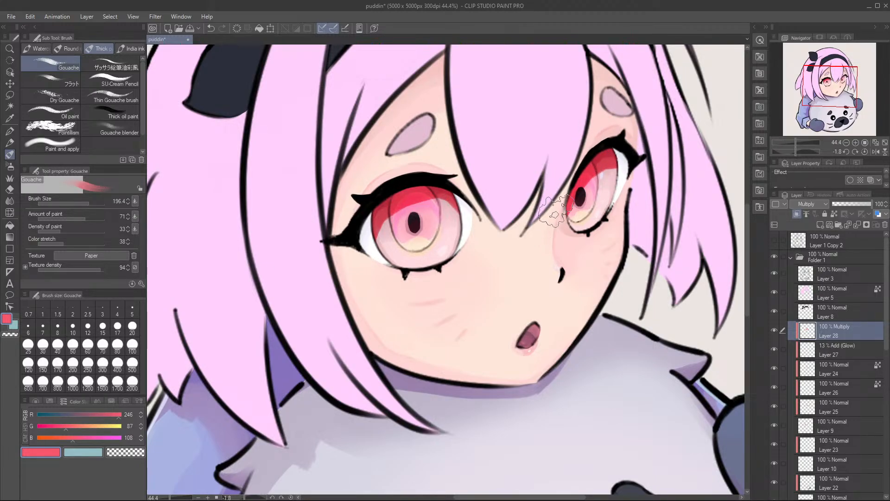
left_click_drag(428, 190, 469, 197)
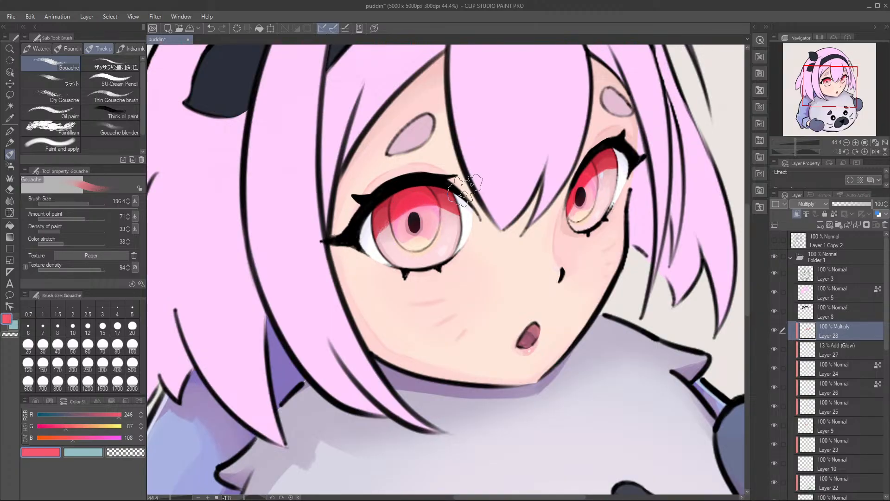
Step: Lower the red Multiply shadow layer's opacity to 12% and save the file
left_click_drag(838, 206, 841, 207)
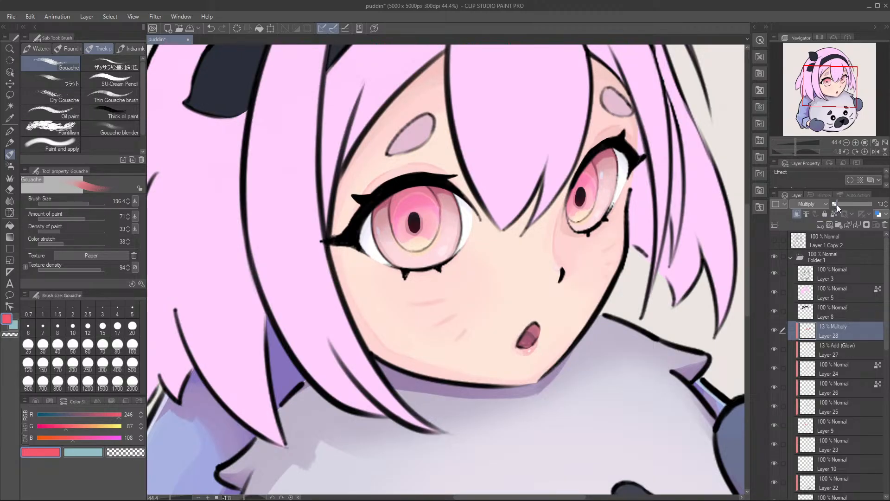
left_click_drag(839, 205, 837, 205)
scroll(579, 238, "down", 2)
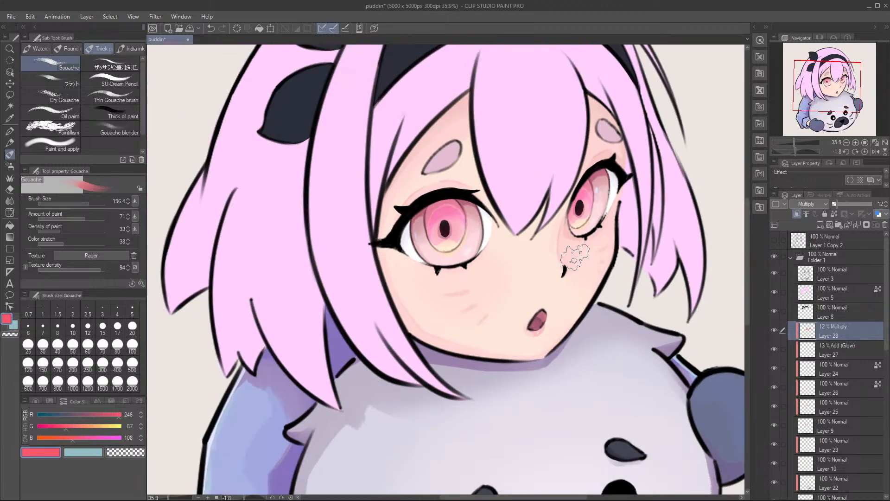
scroll(571, 239, "down", 1)
left_click_drag(570, 254, 525, 261)
scroll(526, 260, "down", 4)
scroll(526, 278, "up", 5)
scroll(527, 294, "down", 3)
scroll(533, 311, "up", 2)
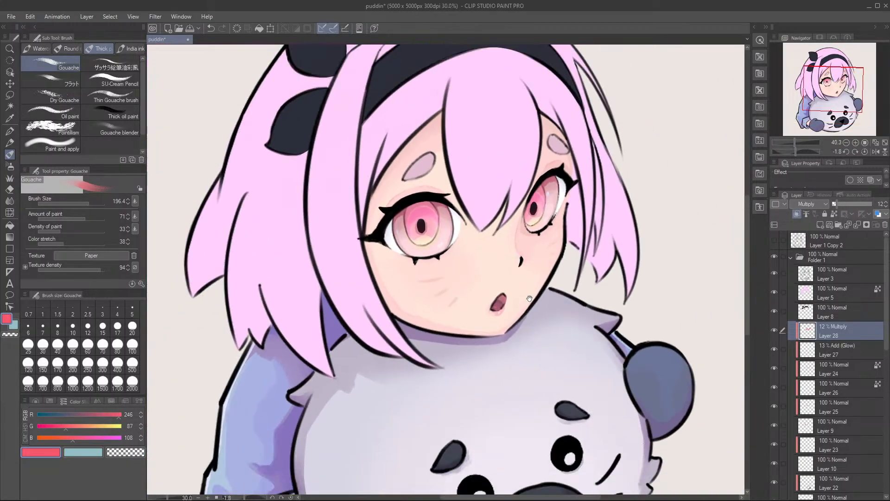
key("ctrl+s")
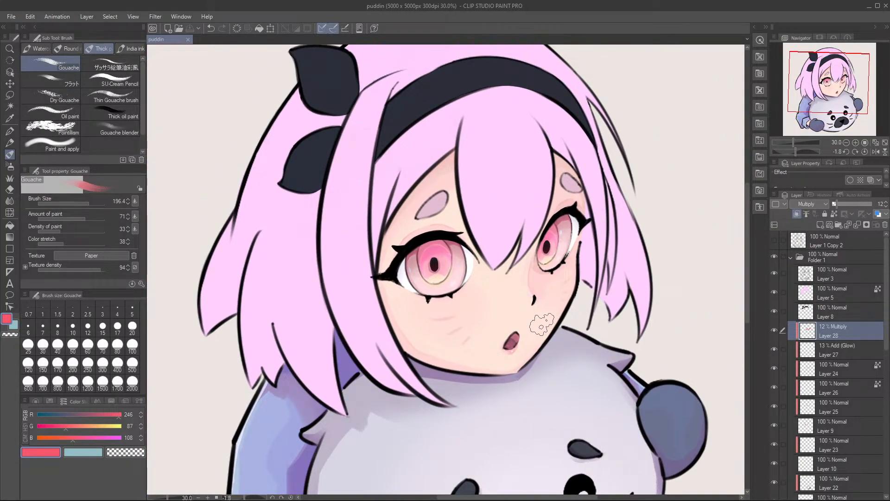
Step: Identify the sleeve's base layer, Layer 6, by toggling its visibility, and add a new clipped layer directly above it
scroll(538, 326, "up", 1)
left_click_drag(538, 326, 541, 241)
scroll(529, 227, "down", 4)
scroll(529, 232, "up", 2)
left_click_drag(514, 316, 525, 270)
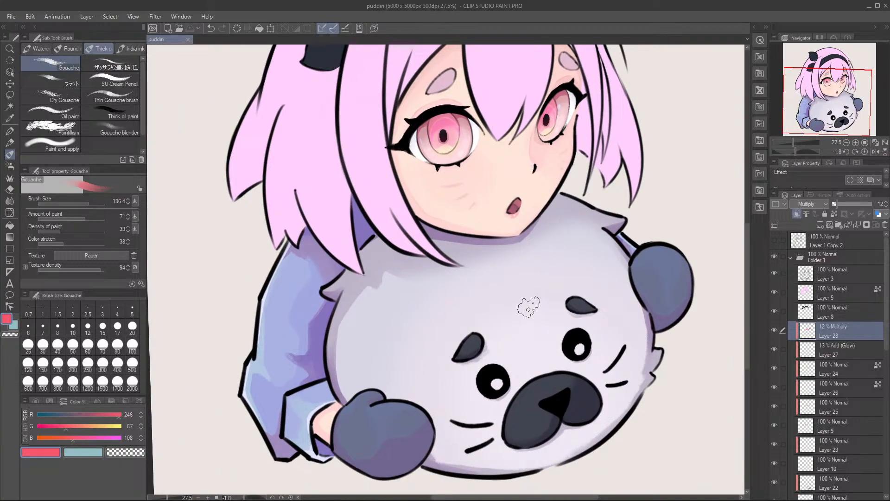
scroll(817, 389, "down", 5)
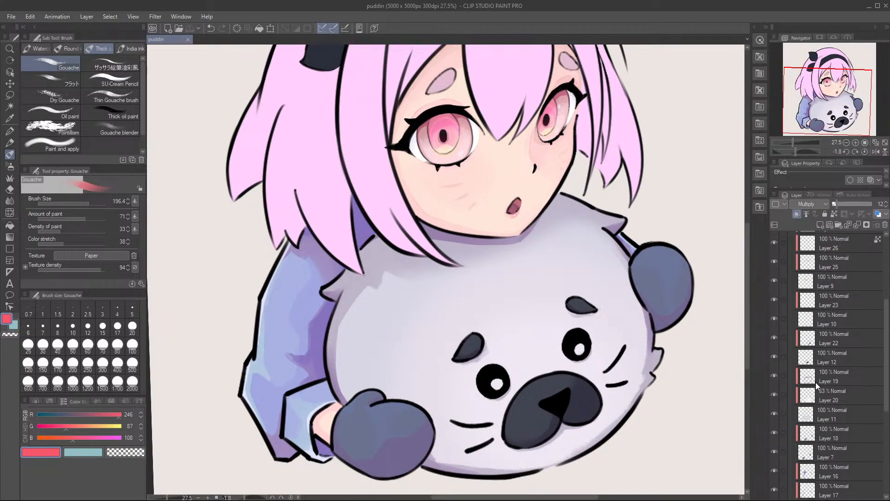
scroll(835, 386, "down", 4)
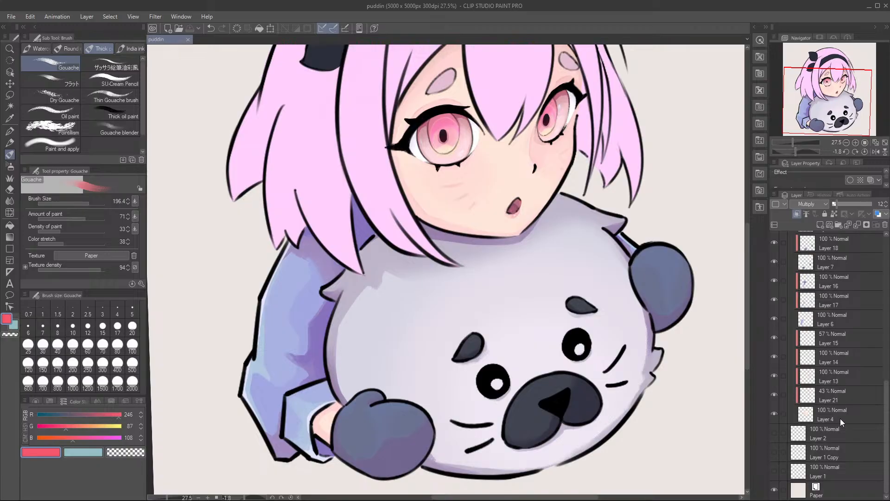
scroll(836, 402, "up", 1)
left_click(828, 347)
left_click(775, 344)
left_click(775, 344)
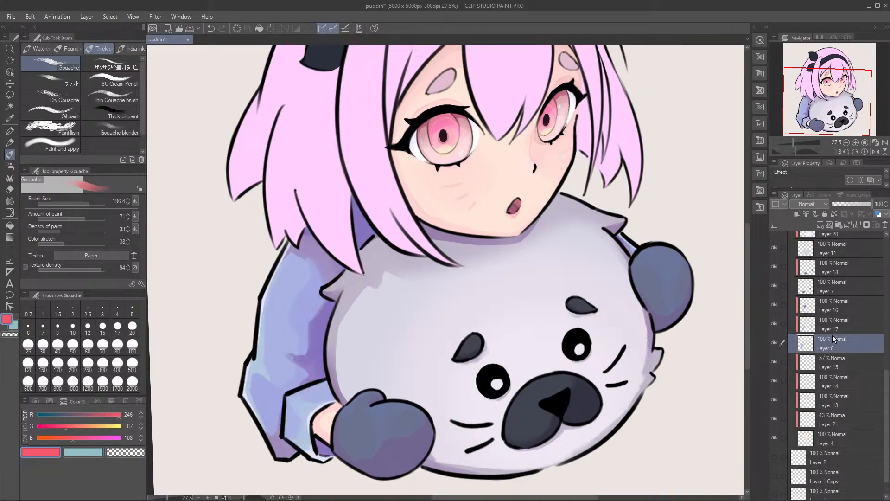
left_click(824, 221)
scroll(506, 322, "up", 1)
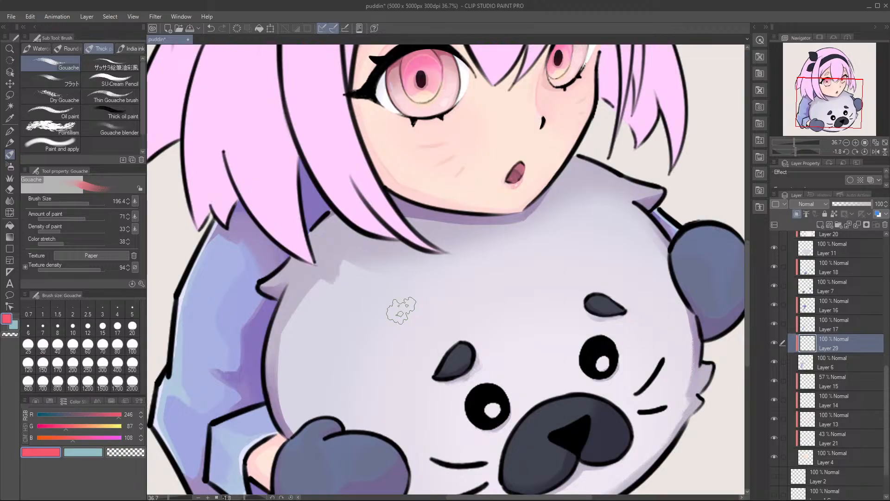
Step: Sample the sleeve's blue, adjust it to RGB 161, 154, 225, and try airbrushing the upper sleeve with the Soft airbrush
key("b")
left_click_drag(253, 325, 332, 294)
left_click(323, 275, "alt")
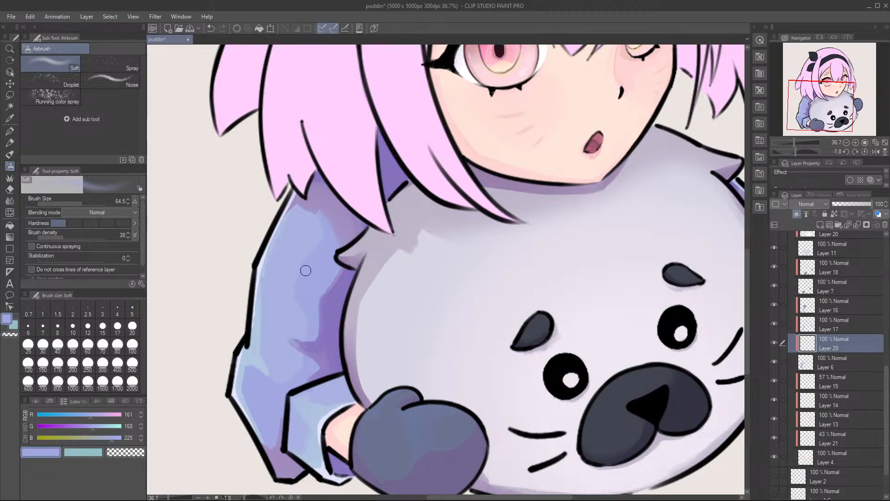
left_click_drag(311, 257, 311, 254)
left_click_drag(91, 427, 88, 428)
mouse_move(357, 156)
left_mouse_down()
mouse_move(266, 259)
mouse_move(313, 193)
mouse_move(281, 227)
mouse_move(340, 164)
mouse_move(265, 279)
mouse_move(328, 213)
left_mouse_up()
Step: Lock Layer 17's transparent pixels and softly airbrush the upper sleeve shadow beneath the hair at brush size 864.9
left_click(858, 320)
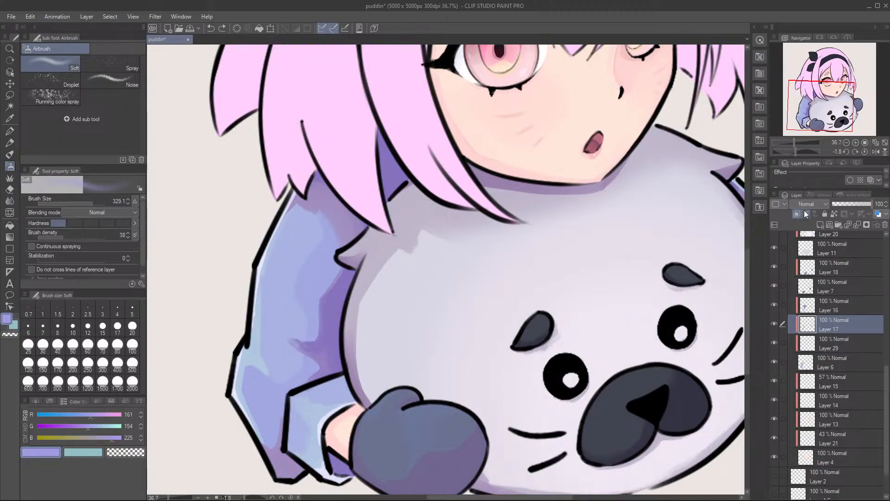
left_click(834, 214)
left_click_drag(330, 227, 375, 209, "ctrl+alt")
mouse_move(432, 144)
left_mouse_down()
mouse_move(394, 186)
mouse_move(357, 250)
mouse_move(346, 229)
left_mouse_up()
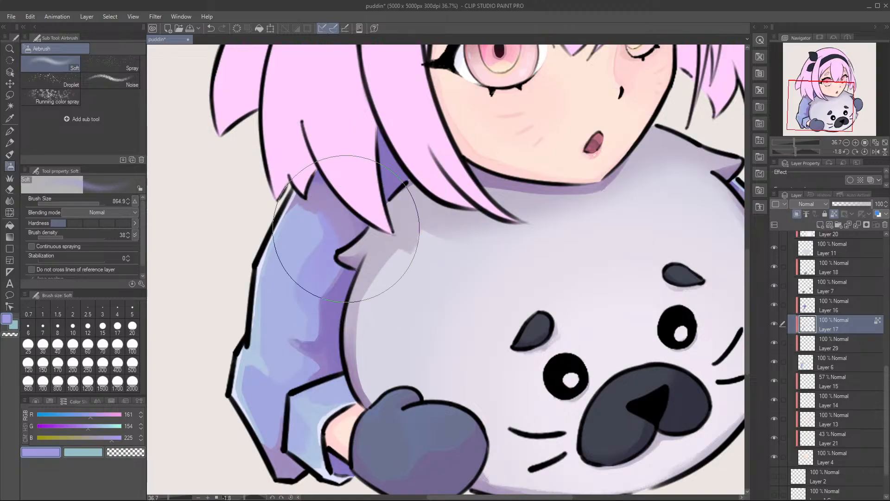
left_click_drag(426, 159, 433, 153)
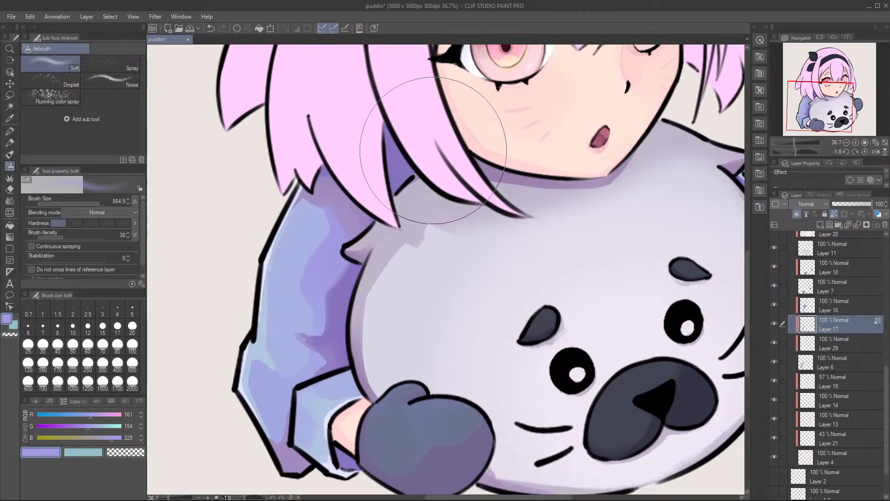
Step: Airbrush the same purple softly over Layer 17's shading on the lower sleeve and around the cuff at brush size 442.9
left_click_drag(321, 348, 297, 372, "ctrl+alt")
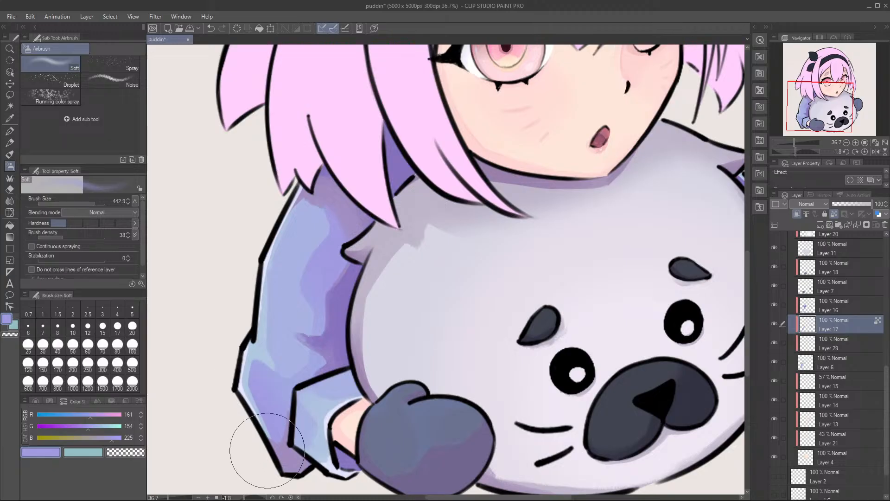
mouse_move(310, 442)
left_mouse_down()
mouse_move(233, 416)
mouse_move(143, 480)
left_mouse_up()
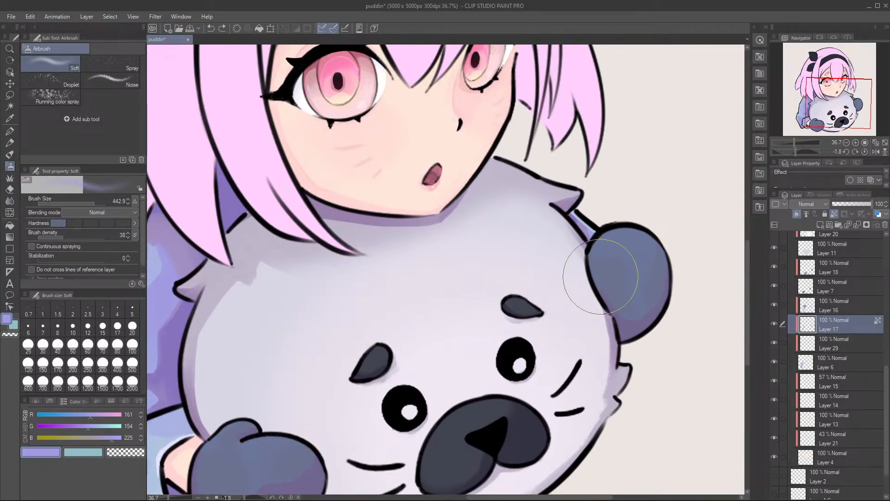
left_click_drag(464, 298, 686, 198)
left_click_drag(396, 393, 329, 363)
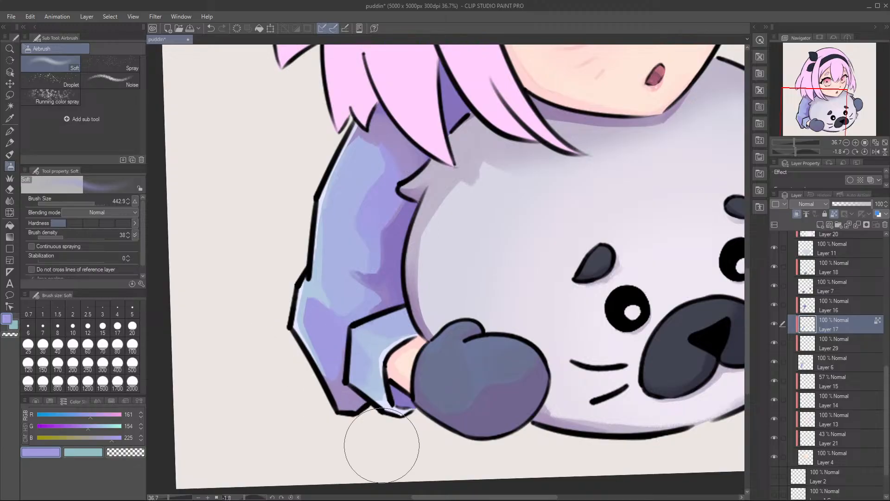
key("ctrl+y")
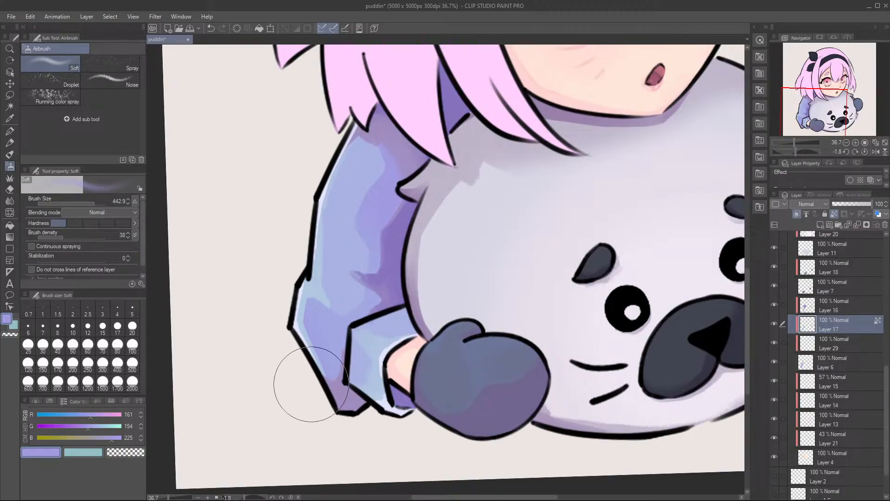
Step: On Layer 29, sample the sleeve's blue, adjust it to RGB 169, 171, 225, and softly airbrush the upper sleeve below the hair
mouse_move(380, 294)
left_mouse_down()
mouse_move(352, 329)
mouse_move(397, 333)
left_mouse_up()
left_click(830, 343)
left_click(340, 253, "alt")
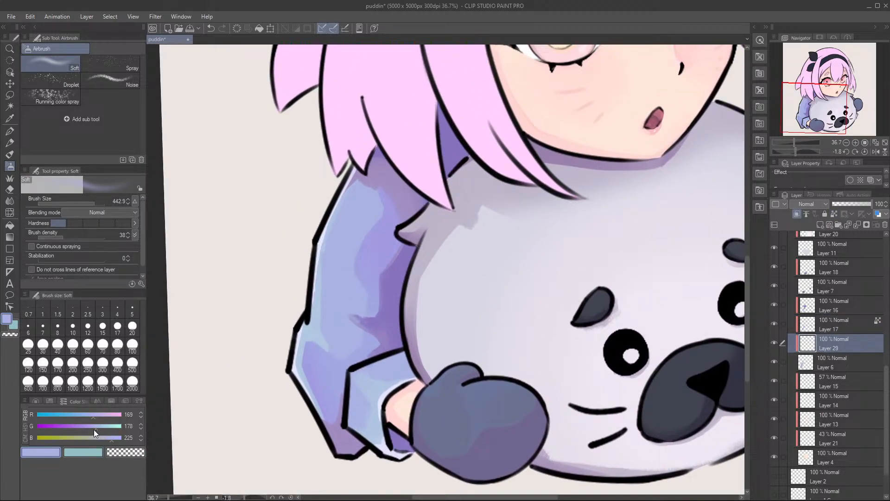
mouse_move(351, 180)
left_mouse_down()
mouse_move(387, 139)
mouse_move(379, 144)
mouse_move(408, 134)
mouse_move(397, 160)
mouse_move(420, 147)
mouse_move(384, 204)
mouse_move(350, 228)
mouse_move(354, 191)
mouse_move(328, 217)
mouse_move(417, 147)
mouse_move(397, 174)
mouse_move(464, 126)
mouse_move(341, 252)
mouse_move(387, 202)
mouse_move(423, 153)
left_mouse_up()
mouse_move(331, 236)
left_mouse_down()
mouse_move(359, 212)
mouse_move(427, 199)
left_mouse_up()
Step: Airbrush the same periwinkle softly around the cuff and the sleeve beside the seal at brush size 218.0, and save the illustration
mouse_move(429, 361)
left_mouse_down()
mouse_move(413, 372)
mouse_move(419, 354)
left_mouse_up()
key("ctrl+z")
left_click_drag(420, 386, 423, 382)
mouse_move(384, 190)
left_mouse_down()
mouse_move(386, 145)
mouse_move(389, 251)
left_mouse_up()
mouse_move(418, 383)
left_mouse_down()
mouse_move(398, 360)
mouse_move(391, 397)
mouse_move(414, 370)
left_mouse_up()
scroll(521, 213, "down", 4)
key("ctrl+s")
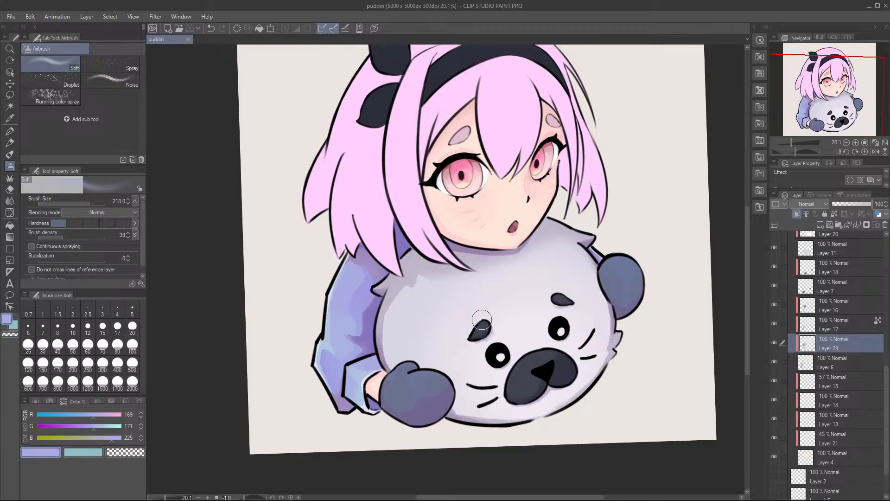
Step: Identify the mittens' base layer, Layer 7, by toggling its visibility, and add a new clipped layer directly above it
left_click_drag(415, 270, 478, 290)
left_click_drag(538, 310, 526, 303)
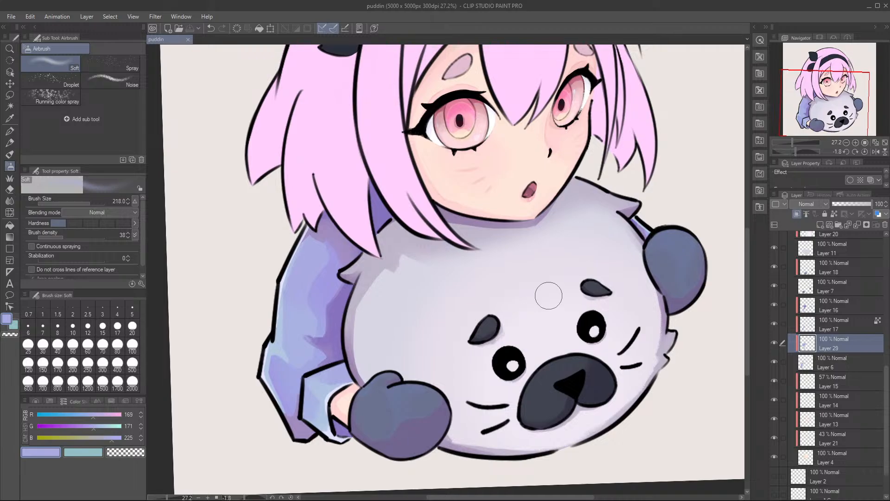
left_click(804, 287)
left_click(776, 285)
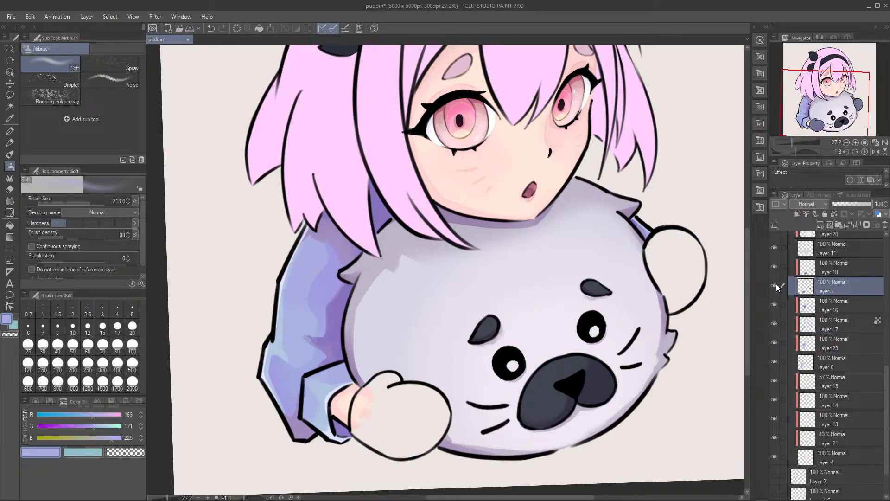
left_click(776, 285)
left_click_drag(612, 247, 605, 247)
scroll(838, 248, "up", 1)
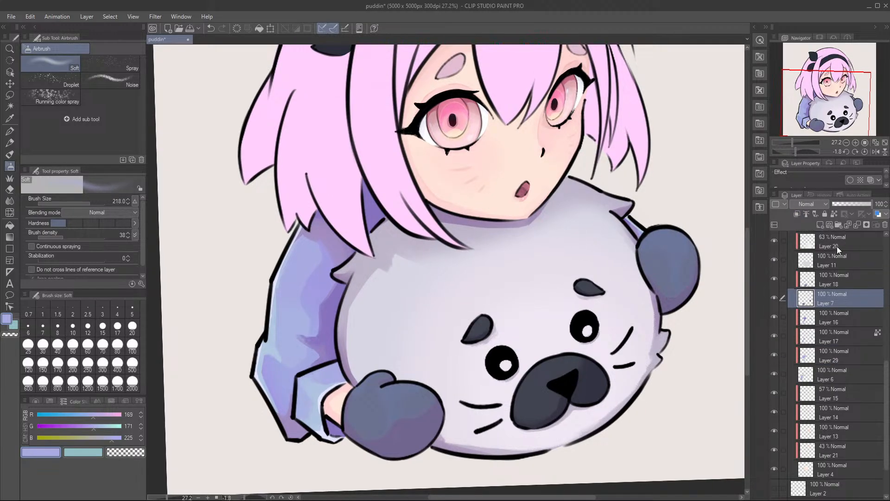
left_click(823, 225)
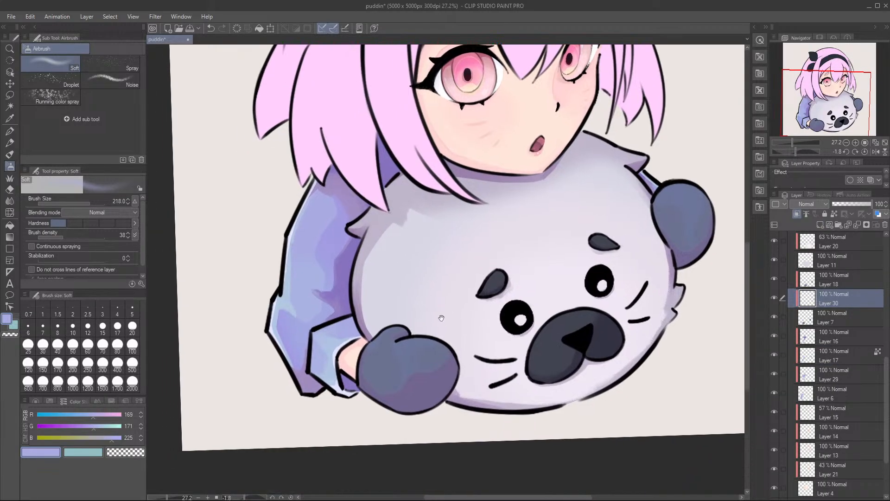
left_click_drag(374, 415, 389, 369)
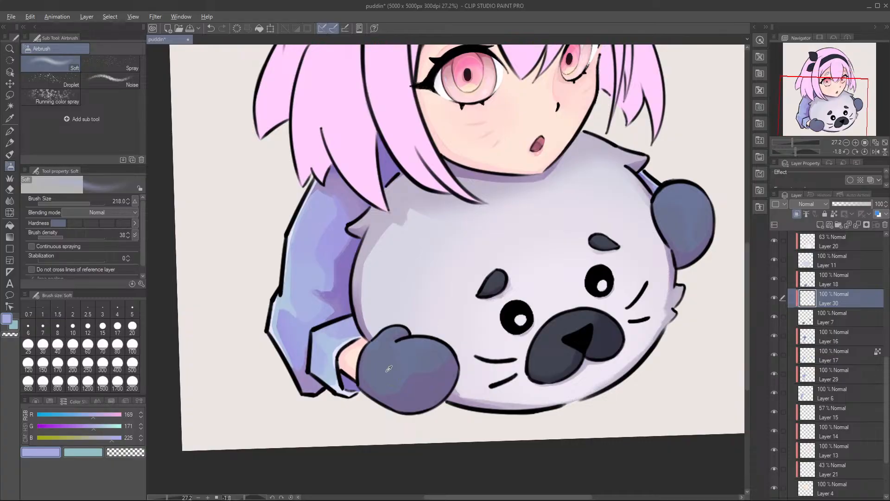
Step: Sample the mitten's colour, adjust it to RGB 118, 114, 144, and try airbrushing the edge of the mitten beneath the cuff
left_click(389, 369, "alt")
left_click(76, 417)
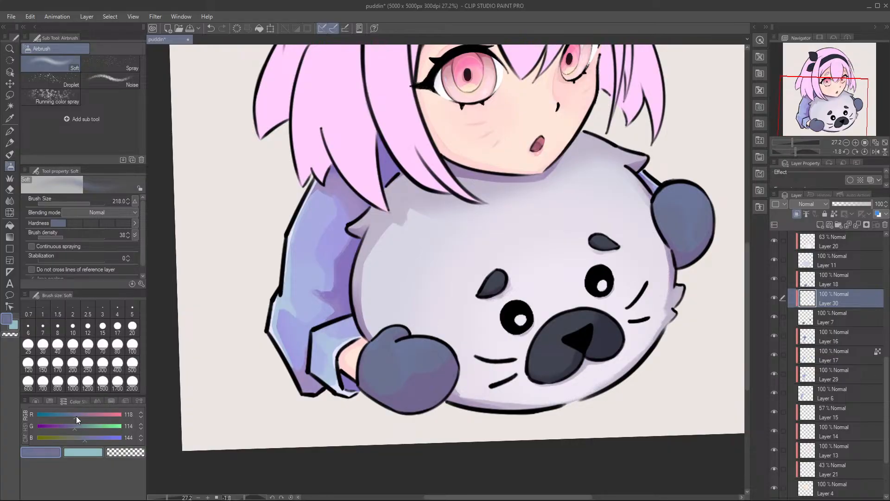
left_click_drag(436, 385, 451, 381)
mouse_move(441, 350)
left_mouse_down()
mouse_move(410, 365)
mouse_move(425, 372)
mouse_move(436, 365)
left_mouse_up()
key("ctrl+z")
key("ctrl+z")
Step: Move Layer 30 above Layer 18 and softly airbrush the mitten next to the cuff with a lighter blue, RGB 130, 140, 172
left_click_drag(834, 294, 834, 278)
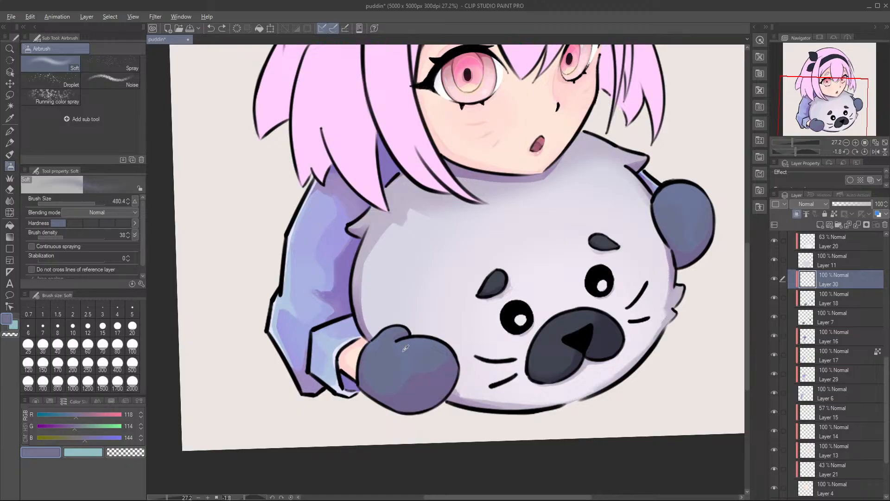
left_click(83, 426)
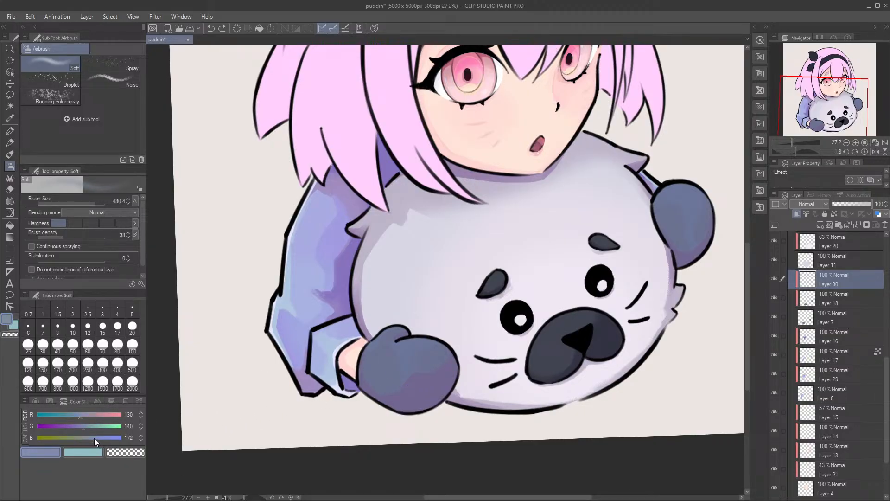
mouse_move(418, 325)
left_mouse_down()
mouse_move(431, 349)
mouse_move(440, 325)
mouse_move(429, 340)
mouse_move(463, 344)
mouse_move(433, 344)
mouse_move(419, 360)
mouse_move(434, 359)
mouse_move(401, 348)
left_mouse_up()
key("ctrl+z")
left_click_drag(400, 345, 387, 346, "ctrl+alt")
left_click_drag(391, 325, 378, 328)
Step: Airbrush the same light blue over the centres of both mittens at brush size 277.0
left_click_drag(564, 234, 487, 259)
mouse_move(593, 213)
left_mouse_down()
mouse_move(603, 233)
mouse_move(618, 221)
mouse_move(598, 203)
mouse_move(587, 233)
mouse_move(607, 233)
left_mouse_up()
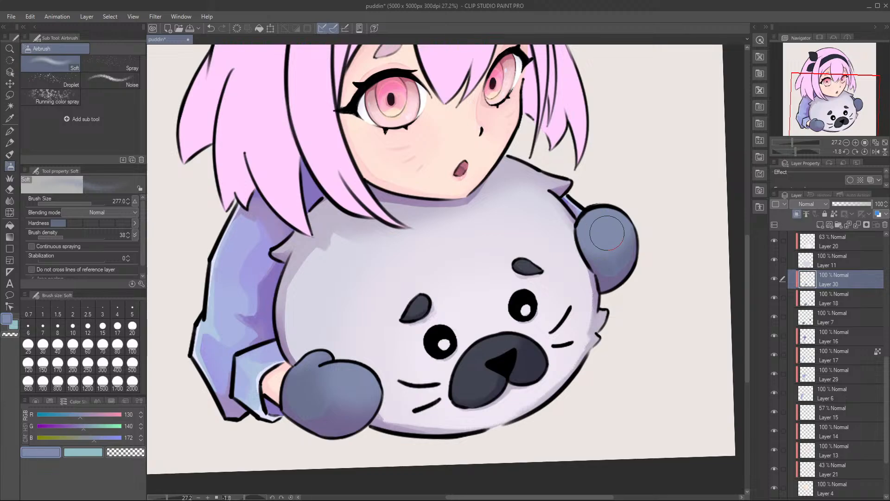
mouse_move(389, 386)
left_mouse_down()
mouse_move(358, 369)
mouse_move(354, 387)
left_mouse_up()
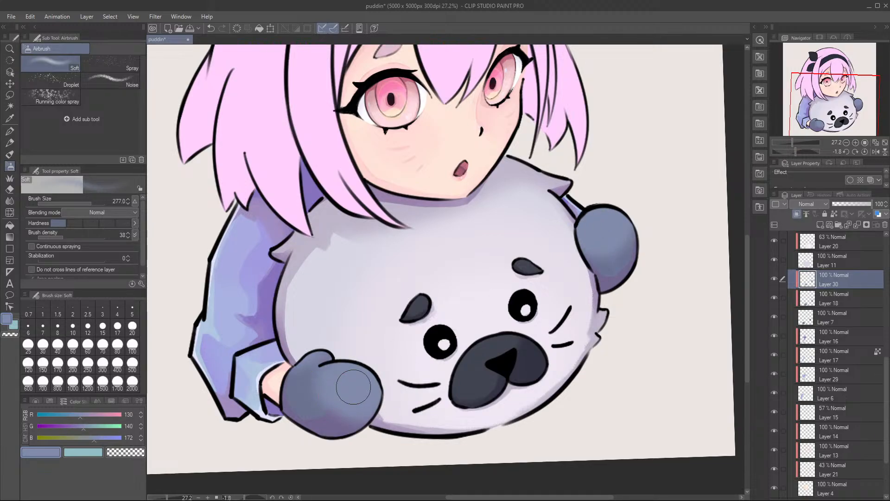
left_click_drag(401, 314, 445, 309)
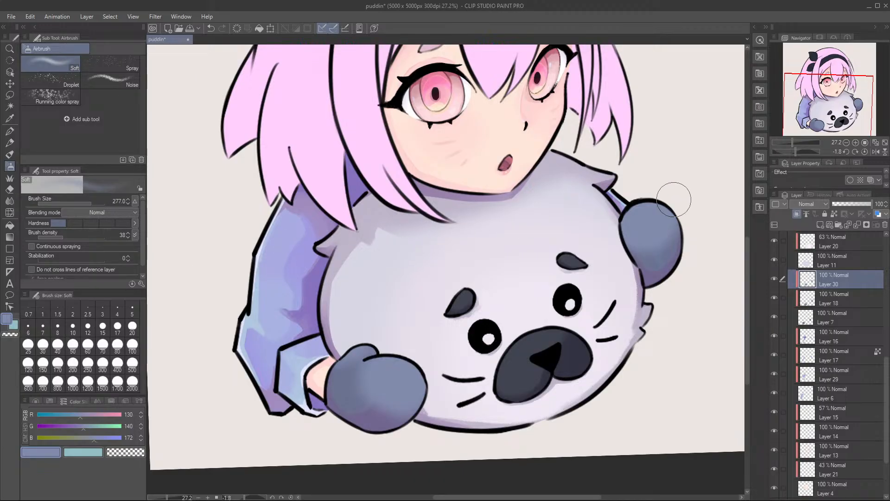
Step: Try the Screen blending mode on the mitten light layer, Layer 30, and test different opacities
scroll(556, 260, "down", 4)
scroll(544, 268, "up", 3)
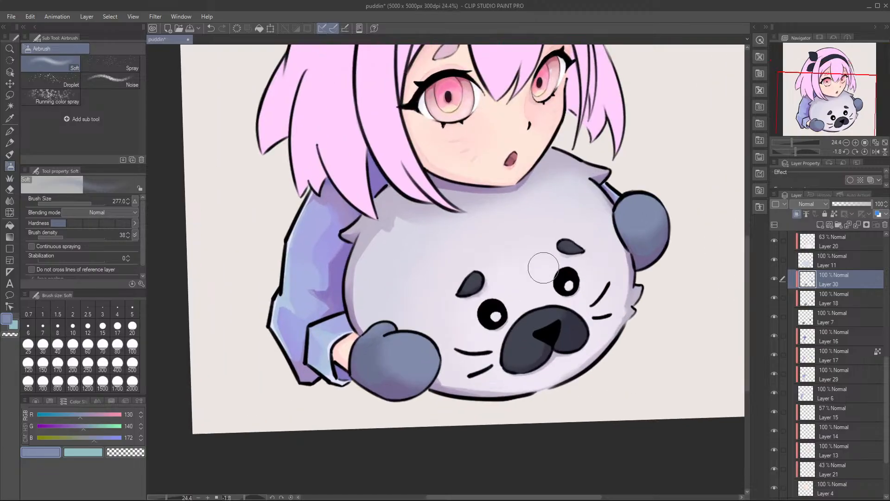
left_click_drag(544, 267, 539, 281)
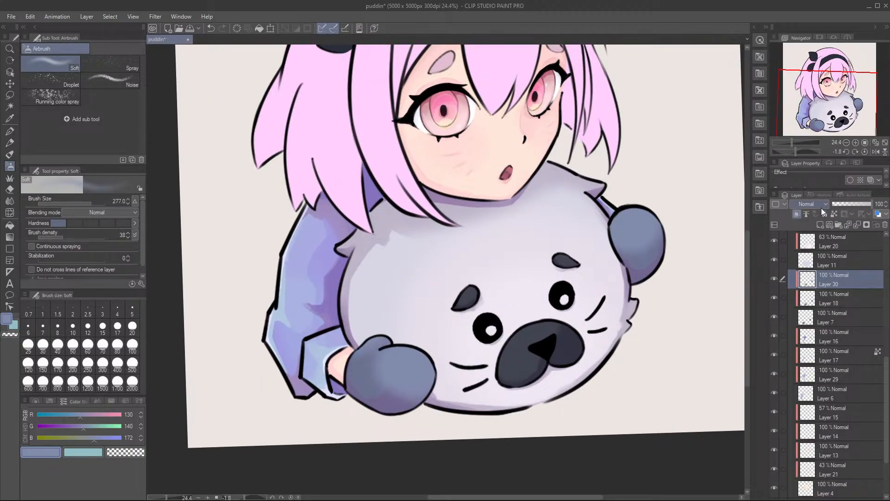
left_click(809, 277)
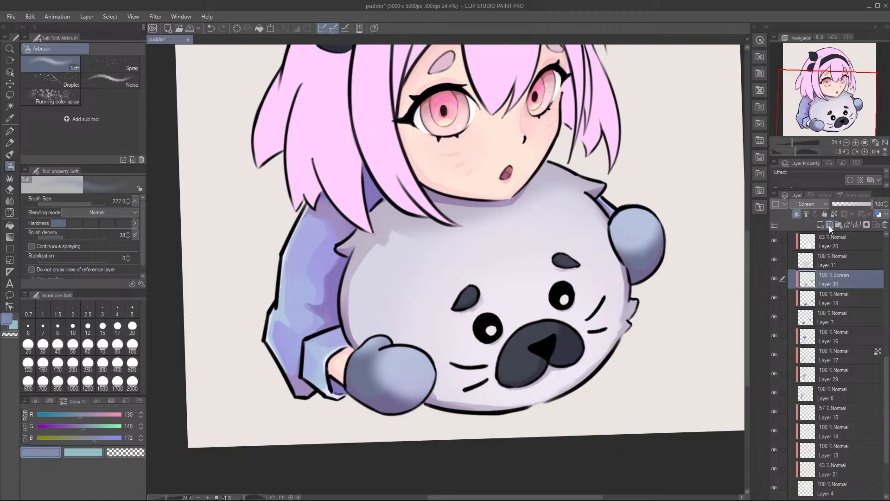
left_click(844, 205)
left_click_drag(847, 205, 873, 206)
Step: Set the mitten light layer, Layer 30, to Add (Glow) blending at 12% opacity
left_click(809, 311)
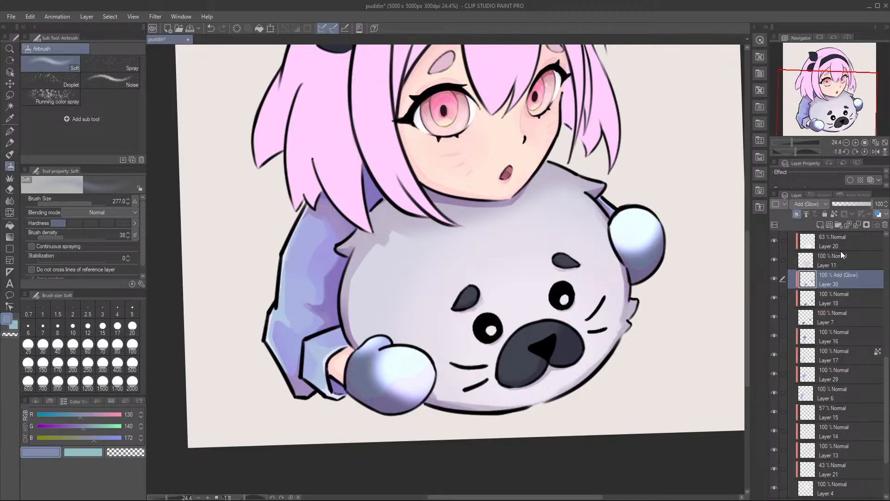
left_click(838, 204)
left_click_drag(838, 205, 842, 205)
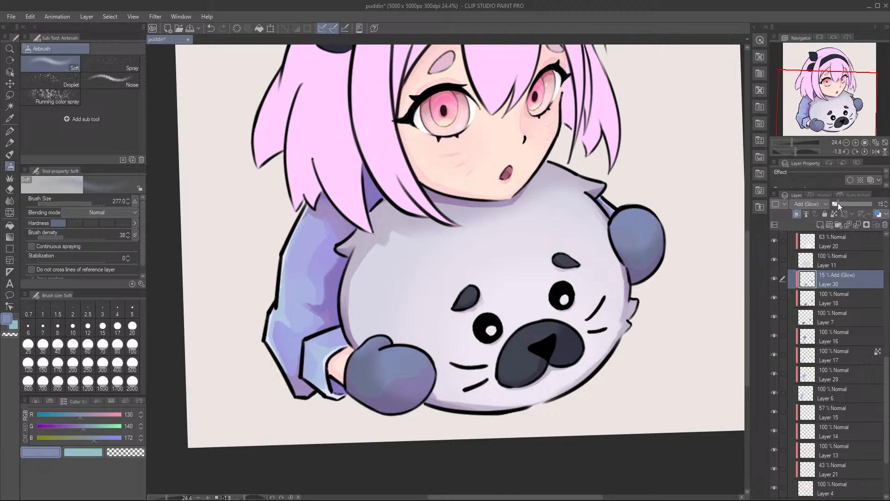
left_click_drag(836, 204, 837, 204)
Step: Soften the glow on the mittens with the Soft eraser at size 391.6 and save the file
left_click_drag(552, 337, 561, 281)
key("e")
mouse_move(437, 344)
left_mouse_down()
mouse_move(449, 331)
mouse_move(419, 309)
mouse_move(418, 364)
mouse_move(450, 328)
mouse_move(415, 347)
mouse_move(368, 329)
mouse_move(370, 360)
left_mouse_up()
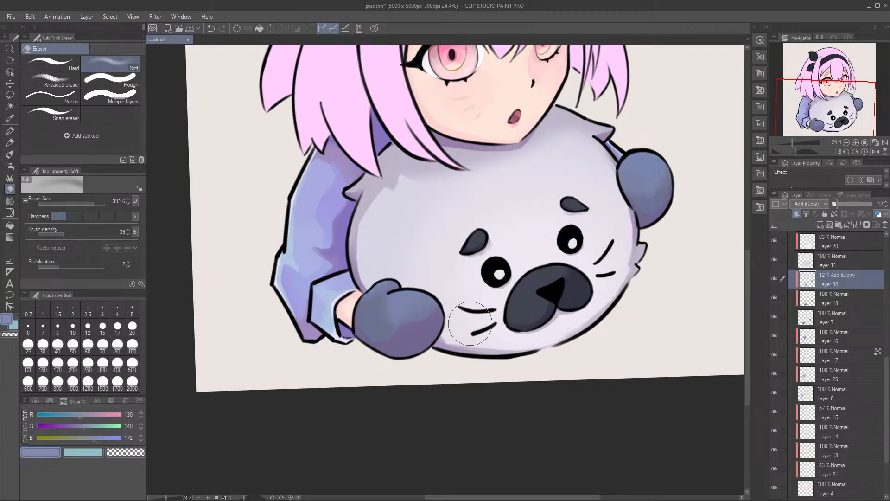
left_click_drag(657, 227, 610, 253)
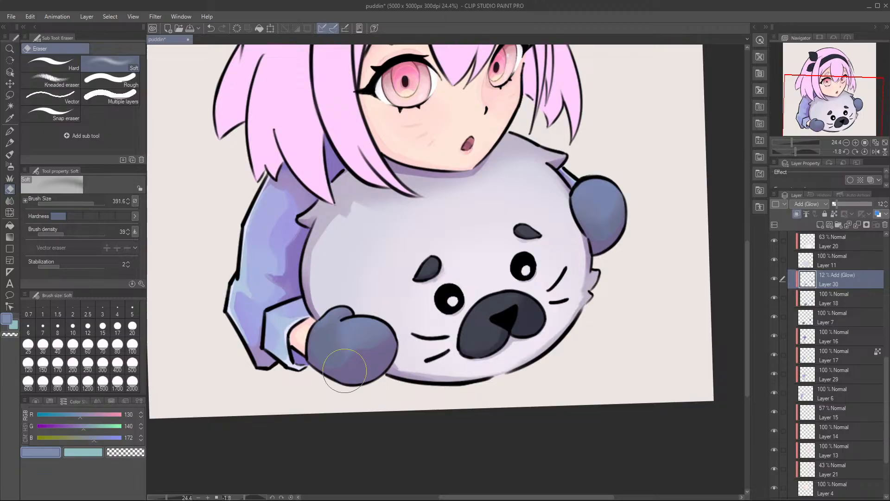
key("ctrl+s")
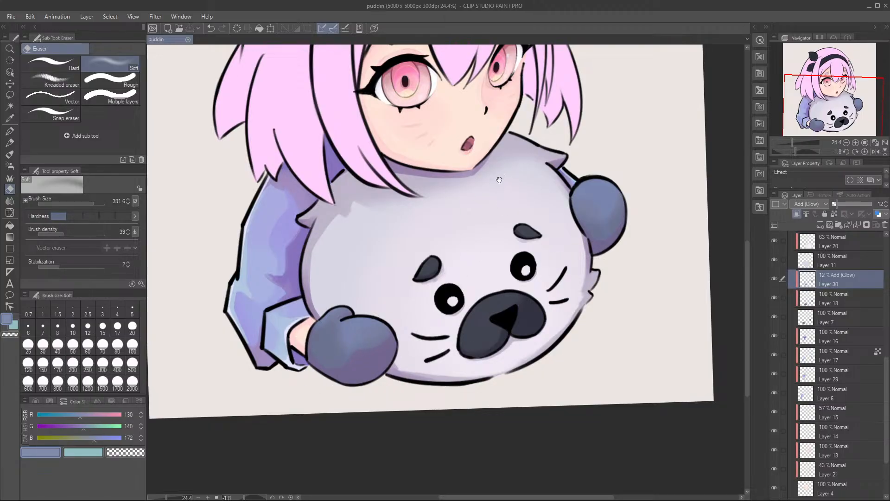
Step: Sample the shadow colour on the seal plush below the hair and display it on the colour wheel
left_click_drag(500, 176, 502, 291)
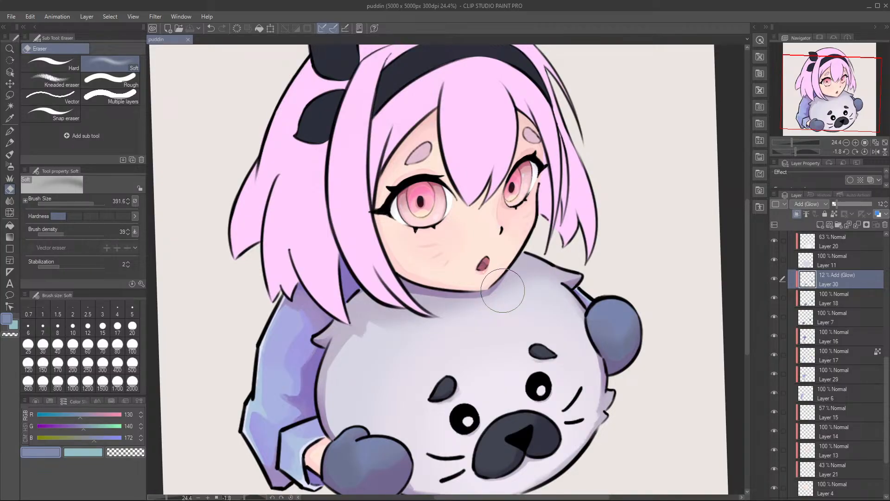
left_click_drag(368, 349, 387, 309)
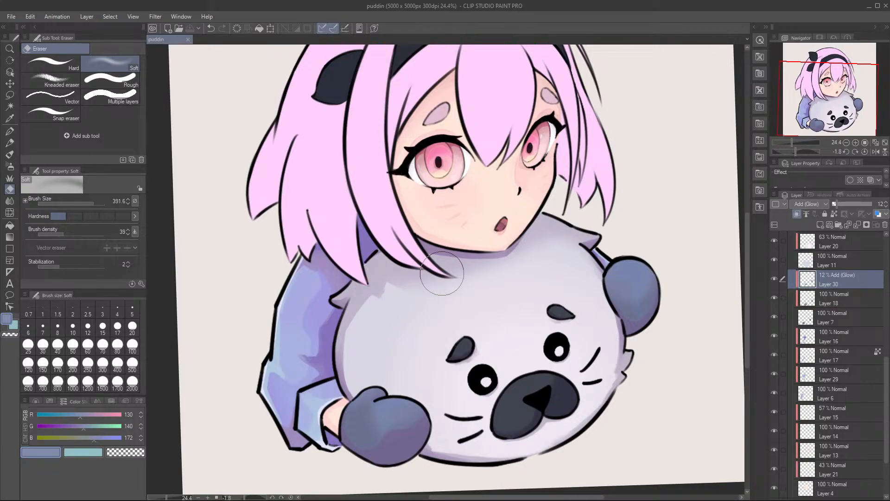
left_click_drag(467, 273, 497, 265)
scroll(368, 309, "up", 2)
scroll(368, 309, "up", 4)
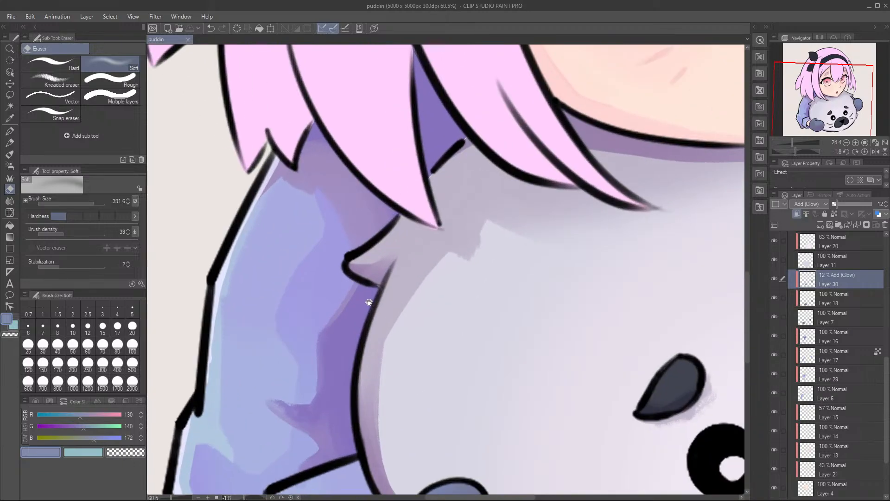
scroll(347, 291, "down", 3)
left_click_drag(388, 260, 264, 220)
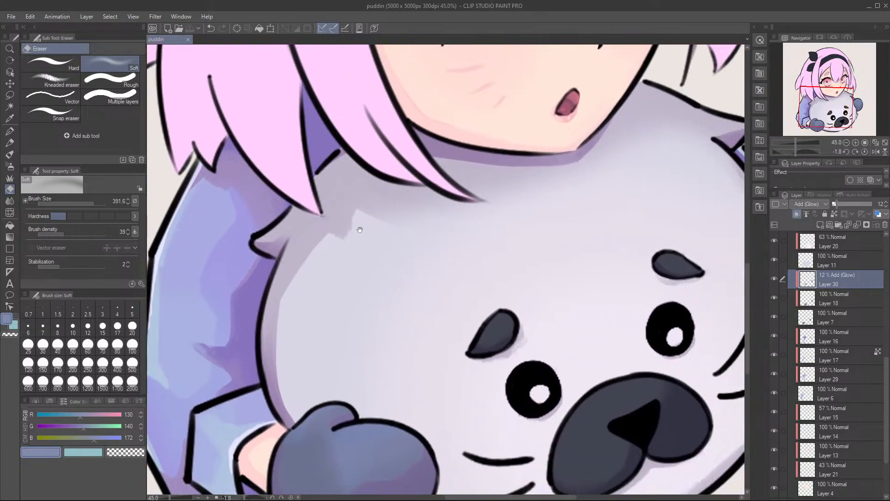
left_click(339, 186, "alt")
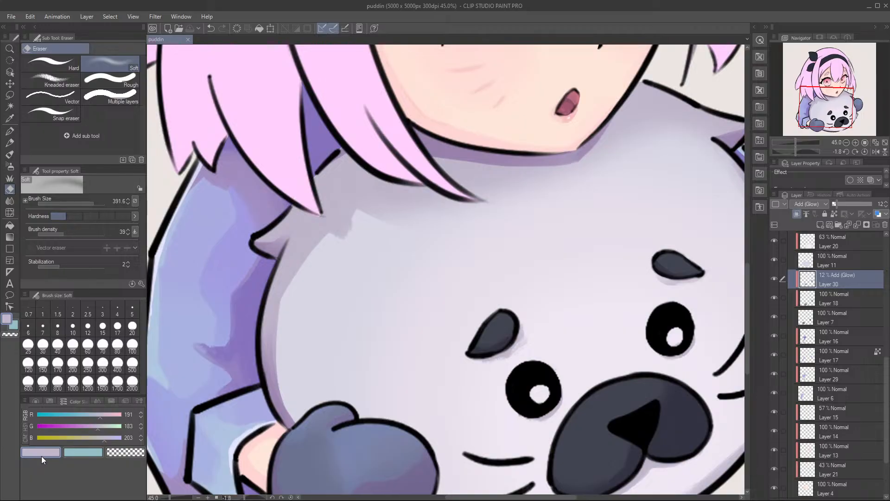
key("alt")
left_click(41, 402)
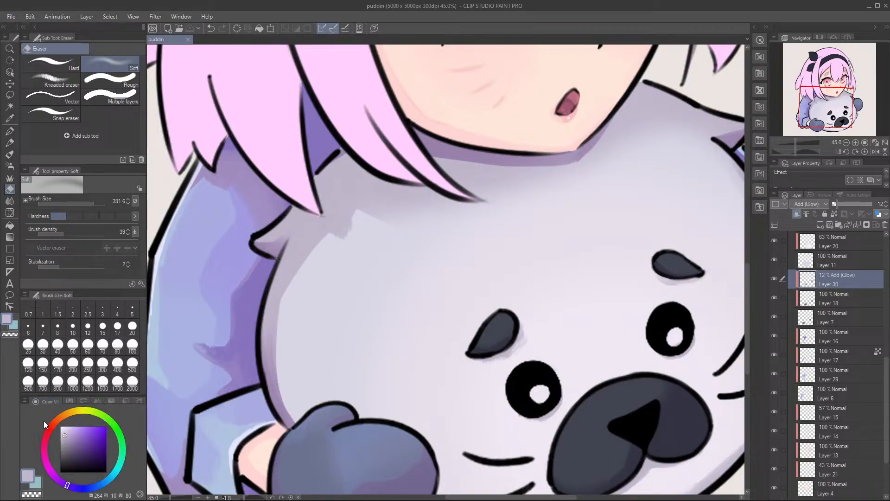
Step: Sample the sleeve's light blue and its pale edge highlight to compare their hues on the colour wheel
left_click_drag(279, 362, 425, 333)
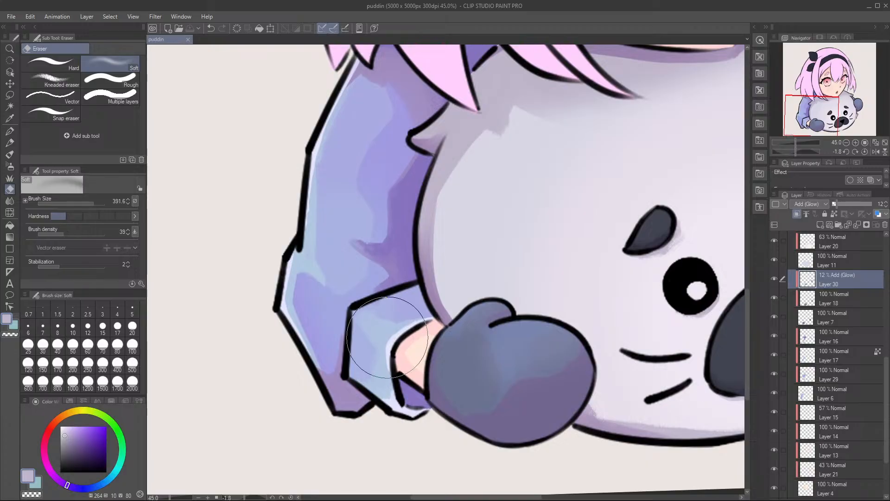
left_click(309, 260, "alt")
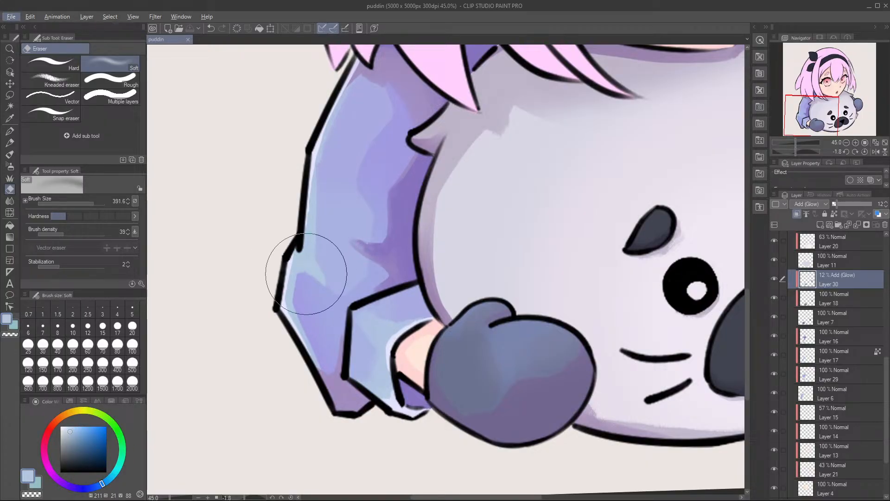
scroll(378, 279, "down", 3)
left_click_drag(424, 170, 312, 352)
scroll(254, 399, "up", 5)
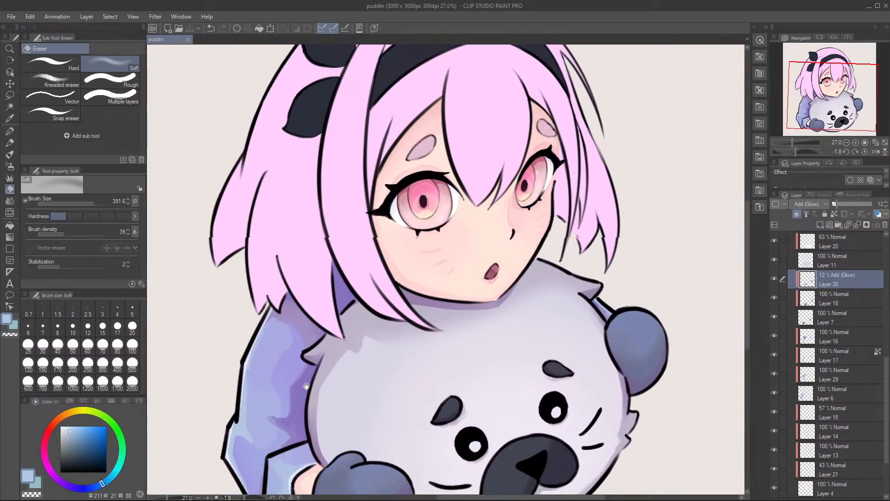
scroll(232, 350, "up", 4)
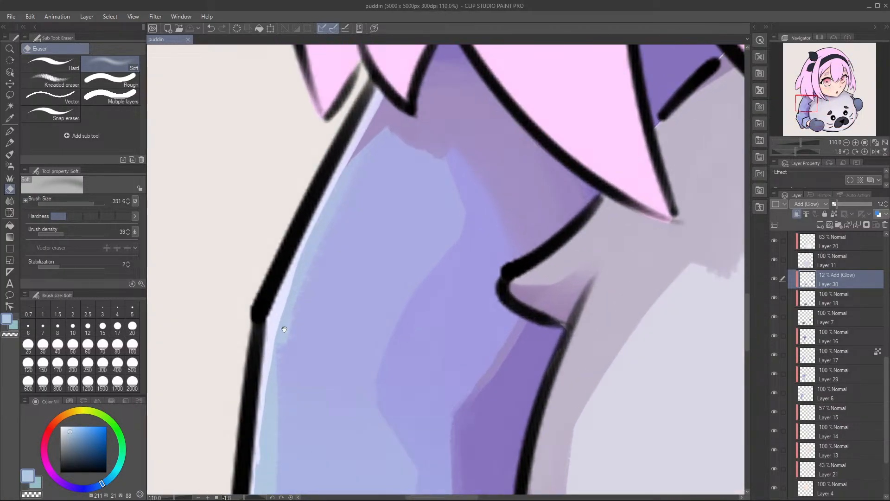
left_click(279, 311, "alt")
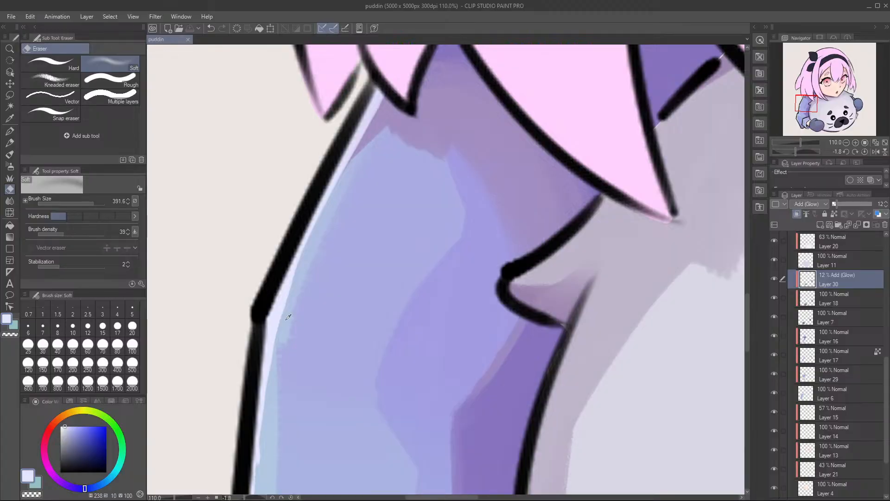
scroll(278, 315, "down", 9)
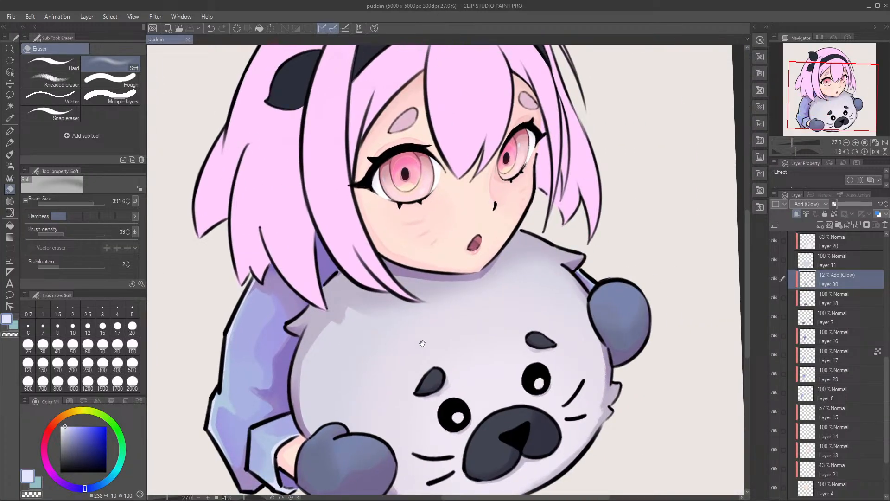
Step: Identify the headband's base layer, Layer 8, by toggling its visibility, and add a new clipped layer directly above it
scroll(456, 258, "up", 3)
scroll(456, 258, "up", 1)
left_click_drag(456, 258, 473, 331)
scroll(347, 351, "down", 2)
scroll(347, 350, "down", 2)
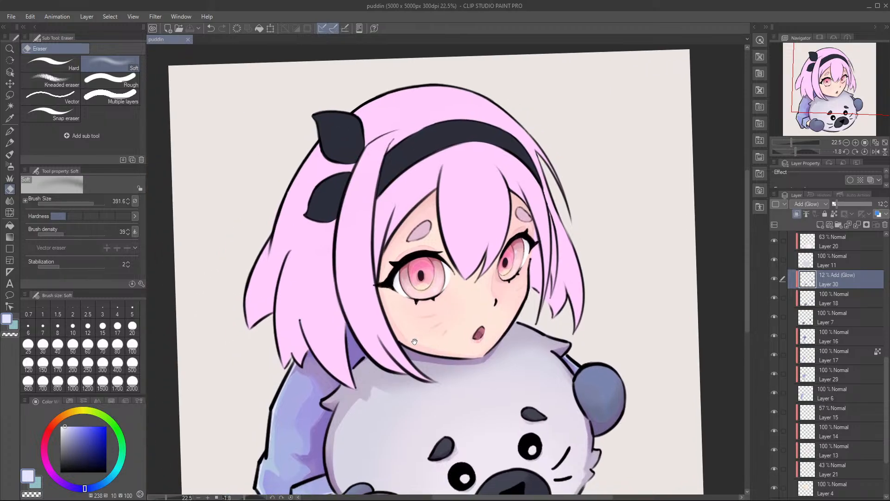
scroll(446, 330, "up", 2)
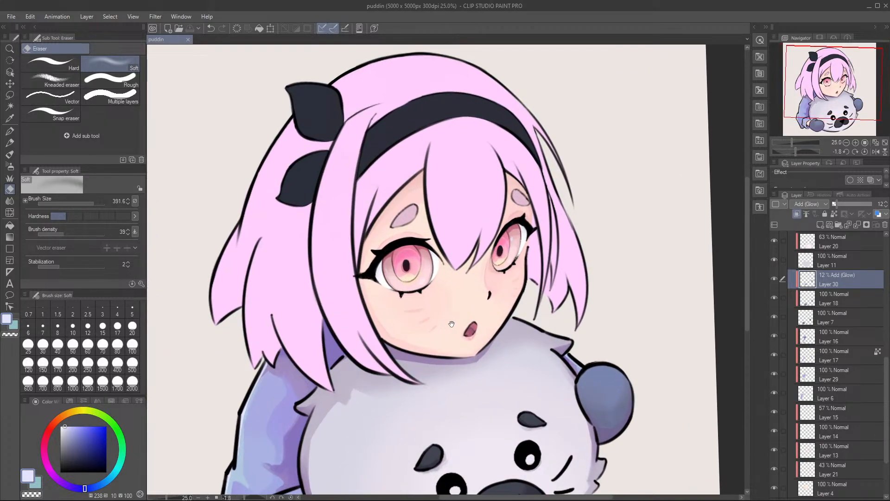
scroll(783, 352, "up", 1)
scroll(817, 357, "up", 10)
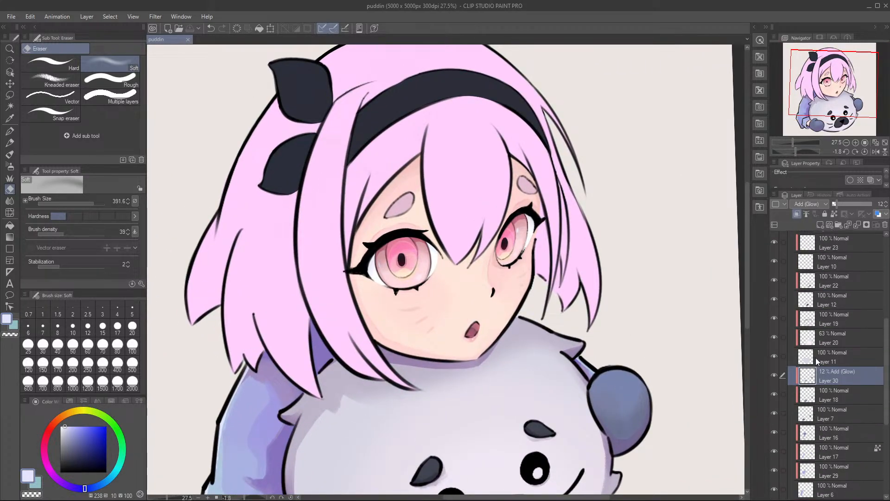
scroll(817, 357, "up", 1)
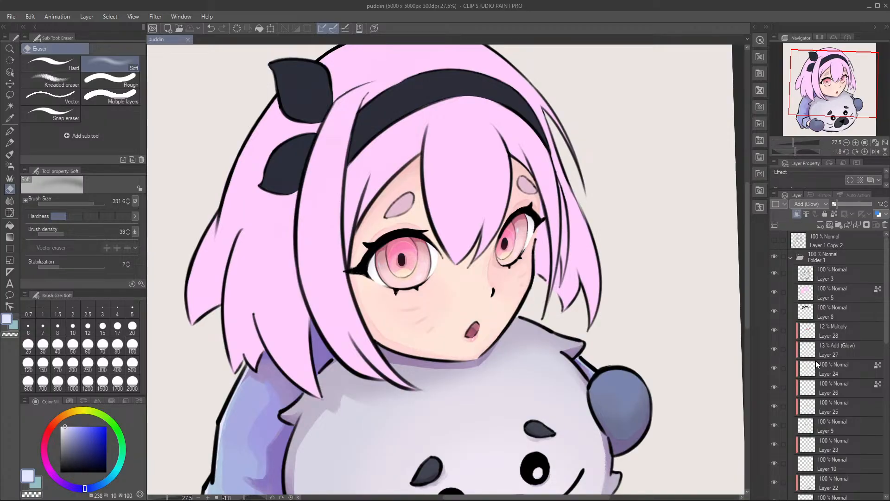
left_click(829, 316)
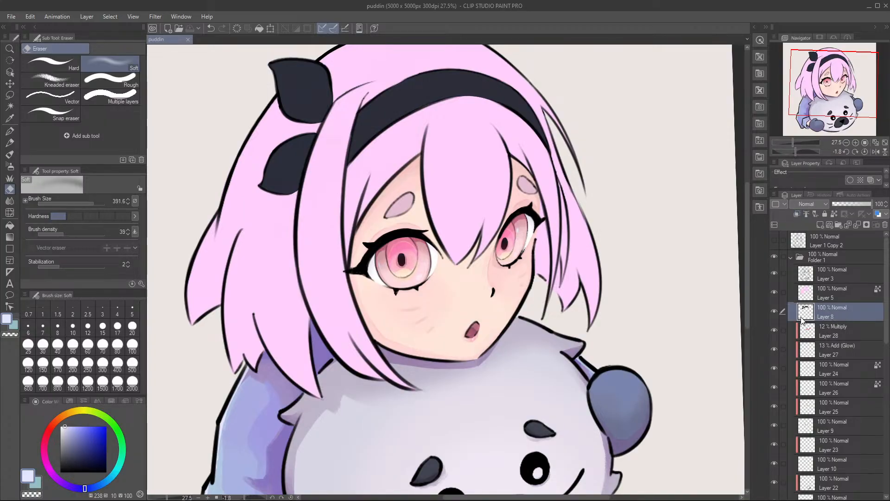
left_click(774, 311)
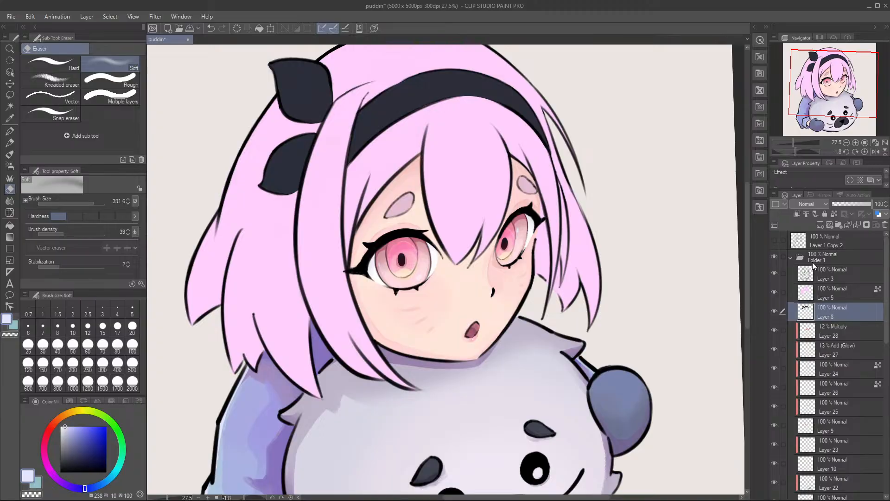
left_click(821, 225)
left_click(796, 214)
Step: Sample the headband's navy, adjust it to RGB 48, 39, 58, and switch to the Gouache brush
scroll(452, 193, "up", 5)
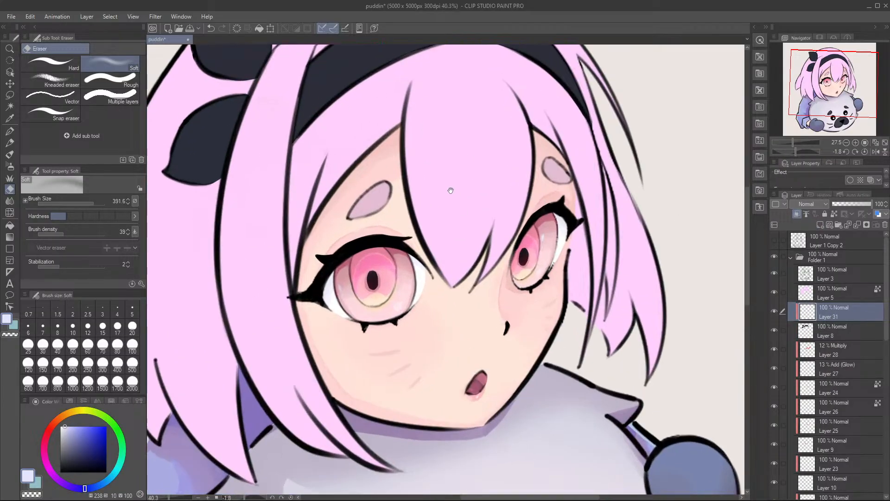
scroll(452, 193, "down", 4)
left_click_drag(429, 160, 470, 246)
left_click(443, 184, "alt")
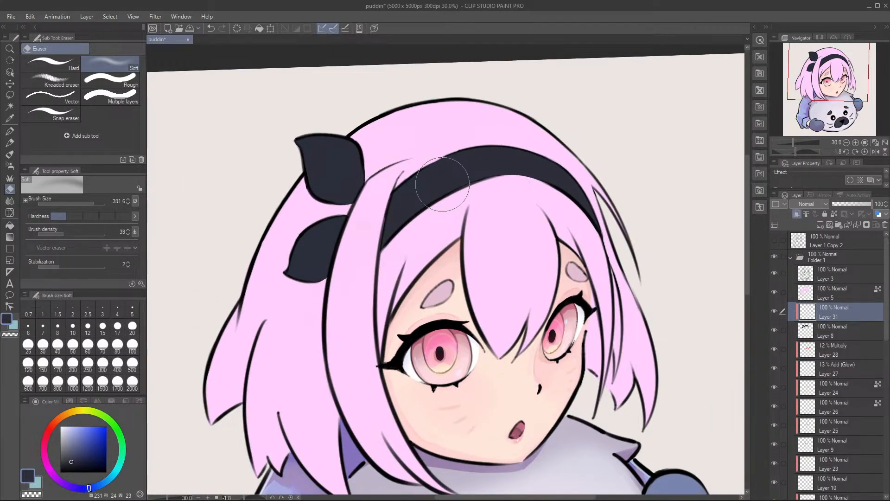
scroll(353, 139, "down", 2)
scroll(353, 140, "up", 3)
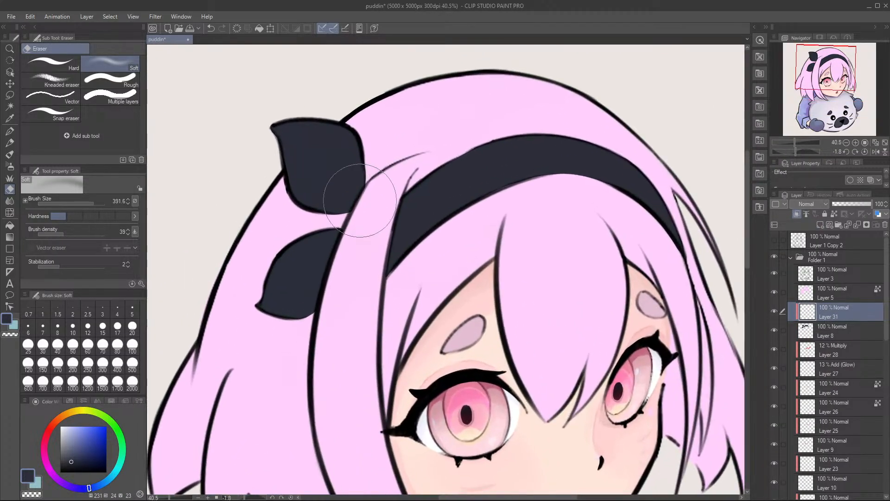
left_click_drag(80, 397, 94, 390)
left_click(85, 403)
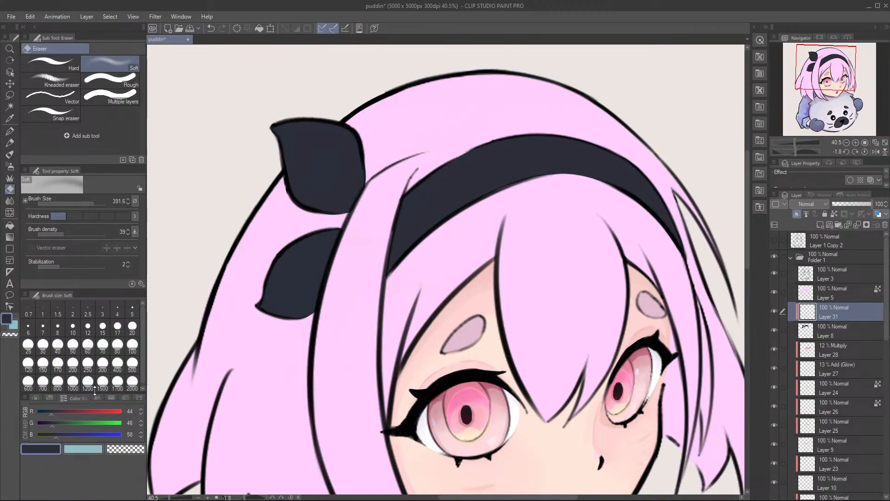
left_click(55, 411)
left_click(50, 422)
scroll(354, 145, "up", 1)
scroll(347, 149, "down", 1)
scroll(355, 149, "up", 1)
mouse_move(357, 186)
left_mouse_down()
mouse_move(338, 186)
mouse_move(372, 191)
left_mouse_up()
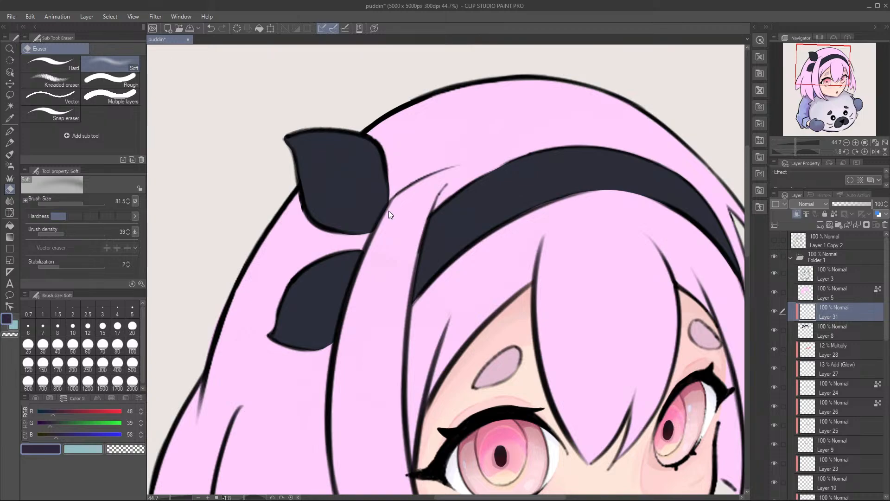
key("b")
Step: Try shading the headband beside the front hair strand with a darker purple, RGB 35, 21, 45, and undo the strokes
left_click_drag(381, 175, 398, 210)
left_click(44, 425)
left_click(49, 416)
left_click(52, 436)
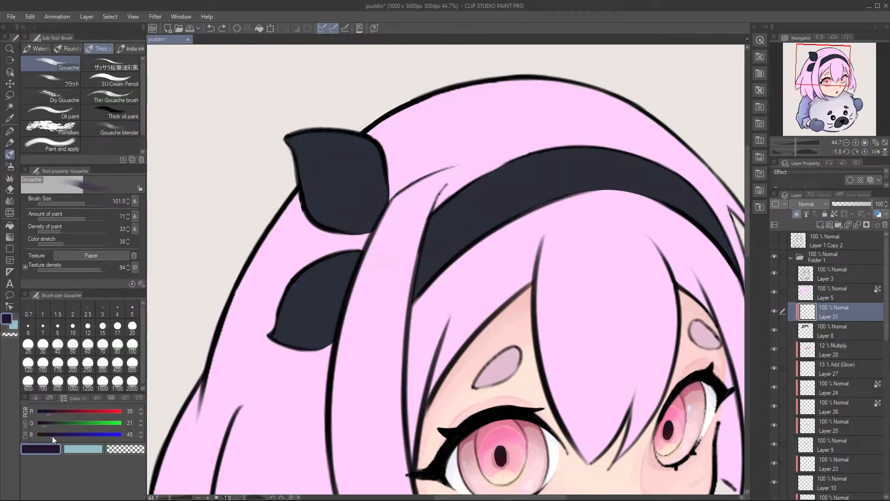
left_click_drag(437, 213, 408, 307)
key("ctrl+z")
mouse_move(461, 182)
left_mouse_down()
mouse_move(422, 246)
mouse_move(412, 295)
left_mouse_up()
key("ctrl+z")
Step: Paint a darker navy shadow, RGB 13, 11, 29, on the headband beside the front hair strand, undoing the last stroke
left_click_drag(45, 436, 41, 424)
left_click_drag(445, 202, 420, 238)
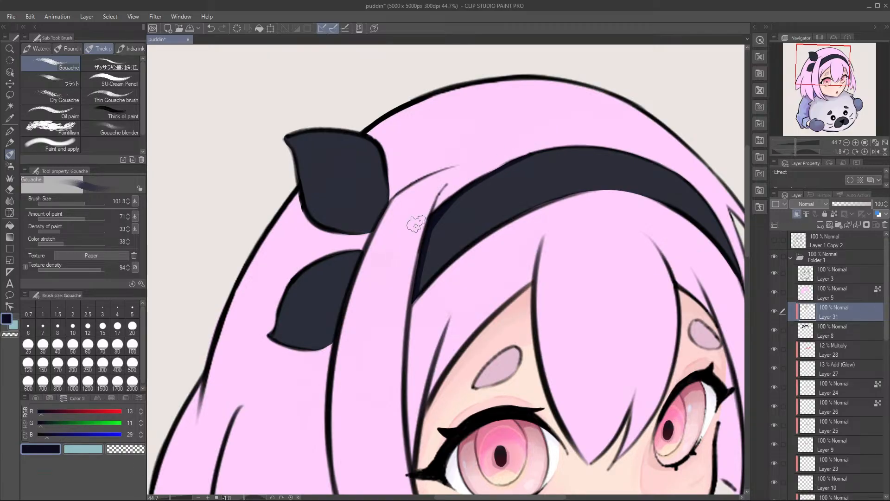
left_click_drag(499, 184, 433, 196)
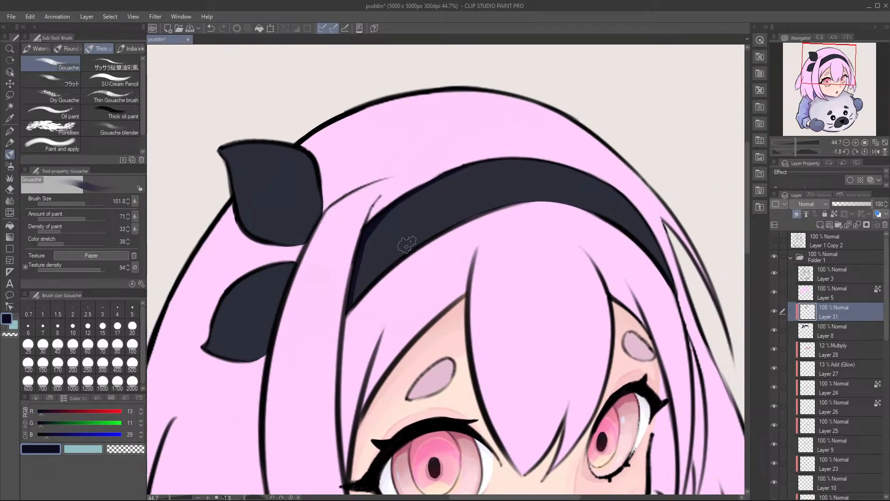
key("ctrl+z")
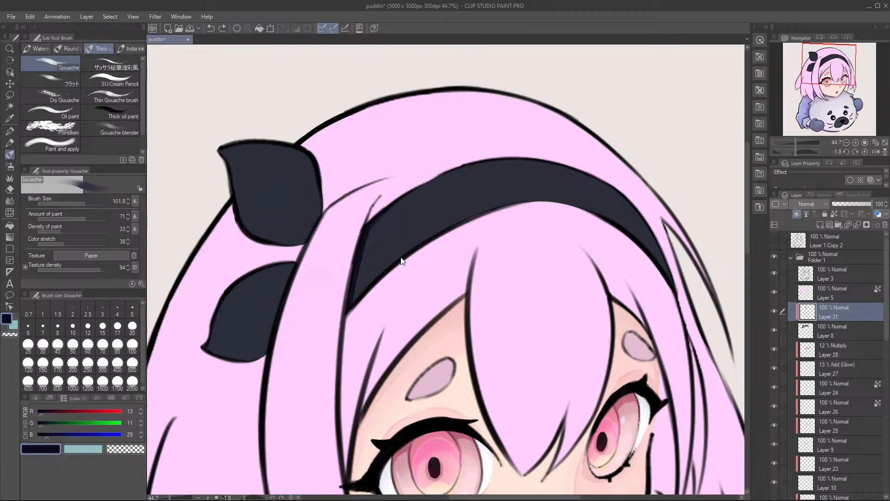
Step: Switch to the Soft airbrush and shade both ends of the headband with the dark navy
key("b")
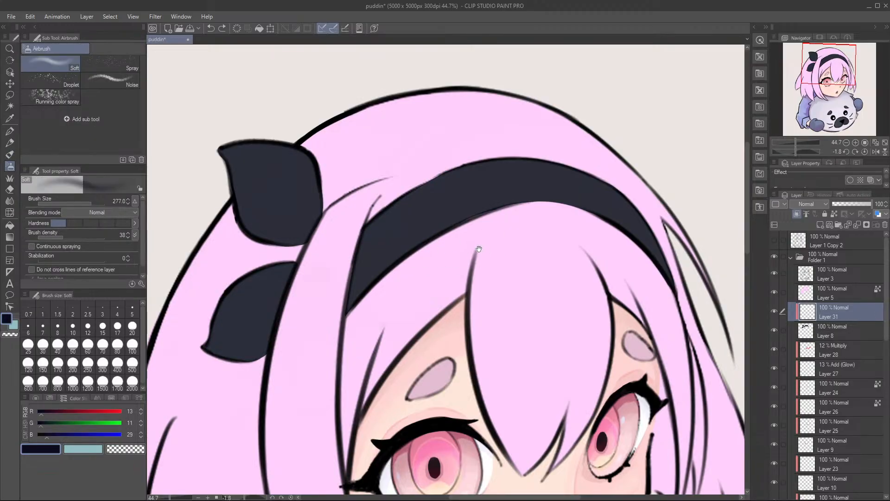
left_click_drag(485, 251, 433, 236)
mouse_move(640, 248)
left_mouse_down()
mouse_move(616, 279)
mouse_move(545, 138)
mouse_move(641, 256)
mouse_move(576, 174)
left_mouse_up()
left_click_drag(614, 238, 558, 148)
mouse_move(606, 208)
left_mouse_down()
mouse_move(578, 170)
mouse_move(587, 210)
mouse_move(550, 154)
left_mouse_up()
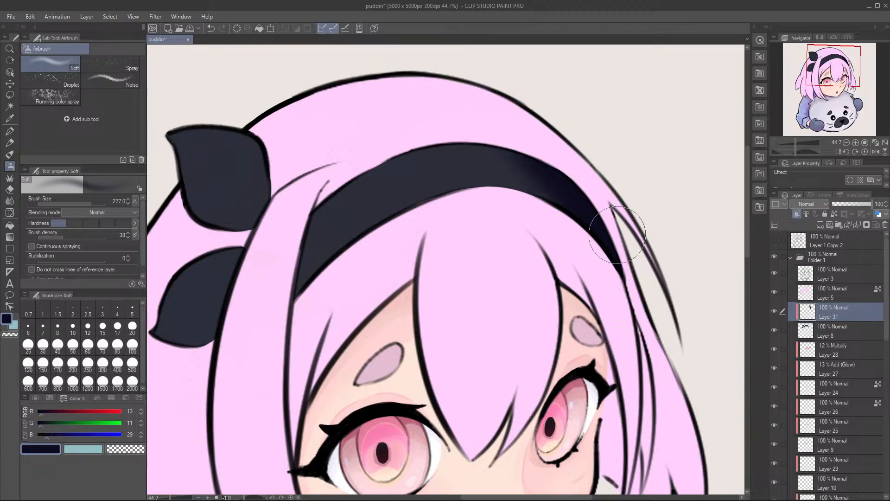
mouse_move(448, 307)
left_mouse_down()
mouse_move(501, 286)
mouse_move(602, 291)
left_mouse_up()
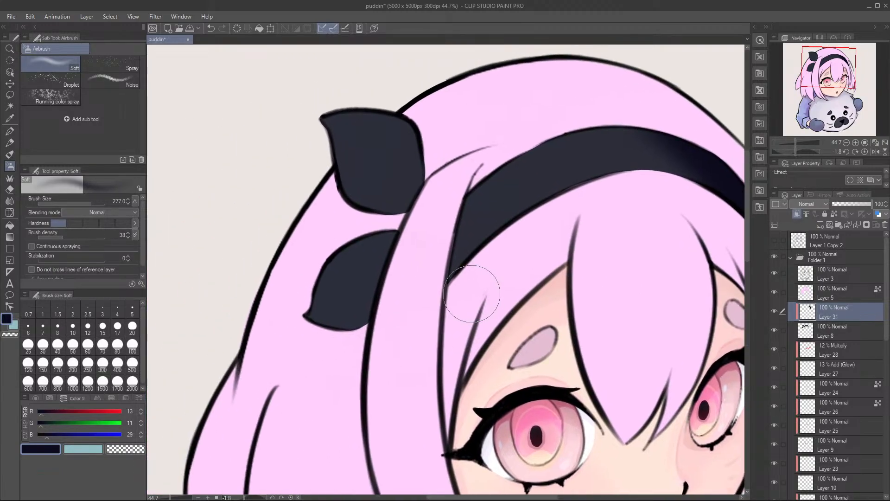
left_click_drag(445, 216, 520, 128)
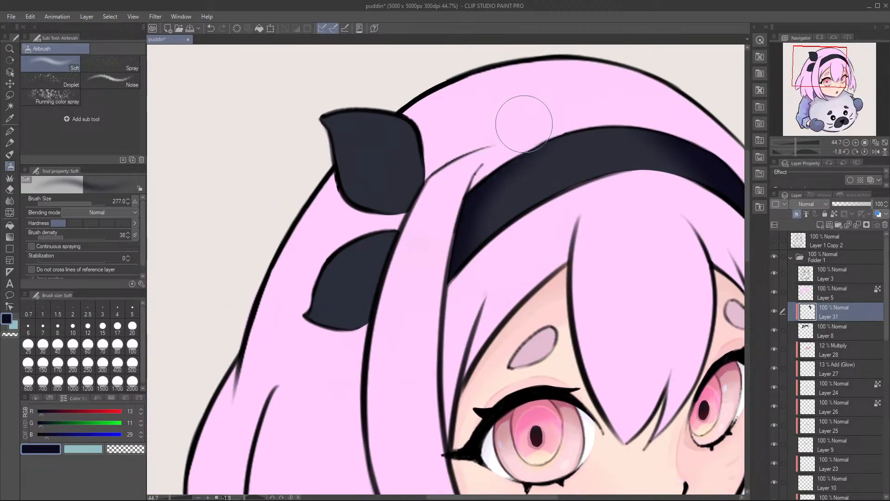
Step: Reduce the airbrush size to 184.5 and softly shade the edges of both bow pieces, undoing the first stroke
mouse_move(394, 282)
left_mouse_down("ctrl+alt")
mouse_move(387, 276)
mouse_move(405, 262)
left_mouse_up("ctrl+alt")
key("ctrl+z")
mouse_move(371, 235)
left_mouse_down()
mouse_move(410, 238)
mouse_move(396, 270)
left_mouse_up()
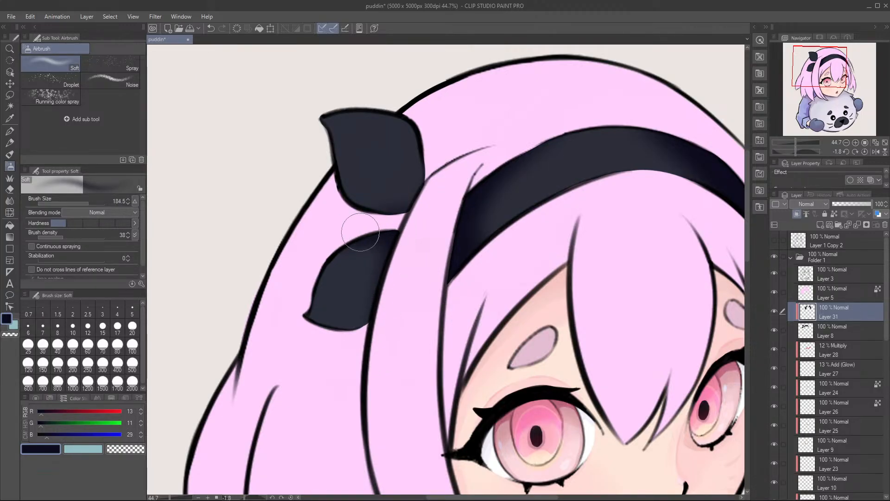
left_click_drag(385, 227, 404, 255)
mouse_move(410, 214)
left_mouse_down()
mouse_move(426, 198)
mouse_move(382, 221)
mouse_move(335, 222)
mouse_move(435, 205)
mouse_move(425, 197)
mouse_move(426, 226)
mouse_move(435, 144)
left_mouse_up()
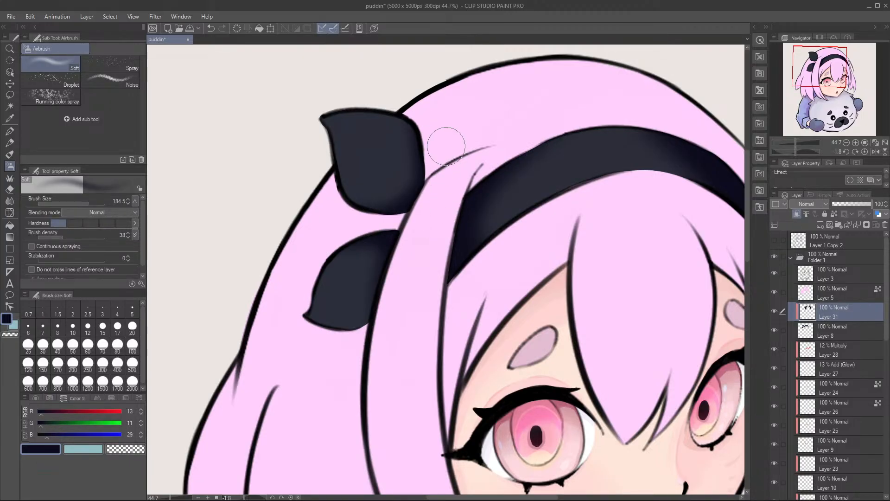
mouse_move(355, 96)
left_mouse_down()
mouse_move(428, 129)
mouse_move(424, 243)
left_mouse_up()
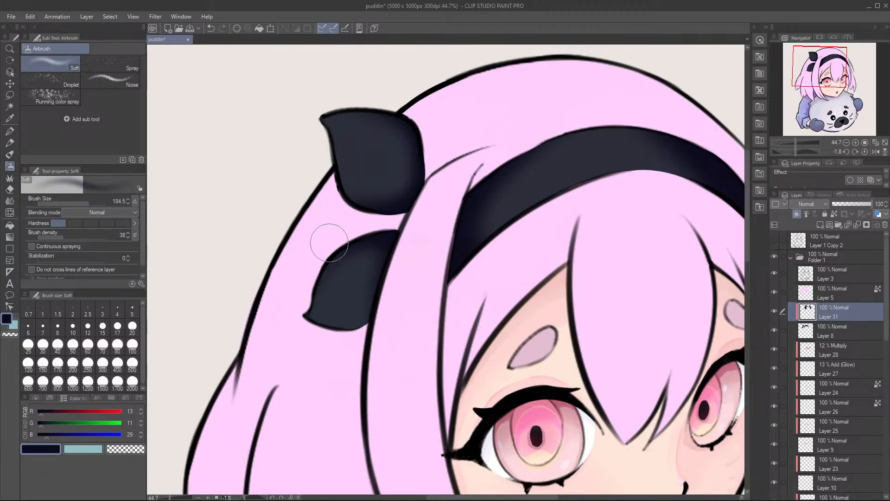
mouse_move(458, 216)
left_mouse_down()
mouse_move(435, 218)
mouse_move(453, 246)
mouse_move(466, 211)
left_mouse_up()
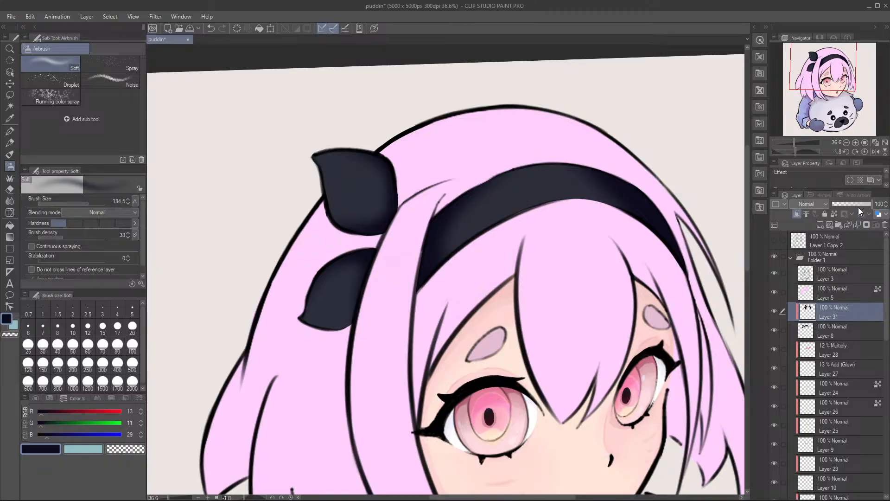
Step: Set Layer 31 to Multiply at 49% opacity and add a new clipped layer above it
left_click_drag(858, 204, 854, 204)
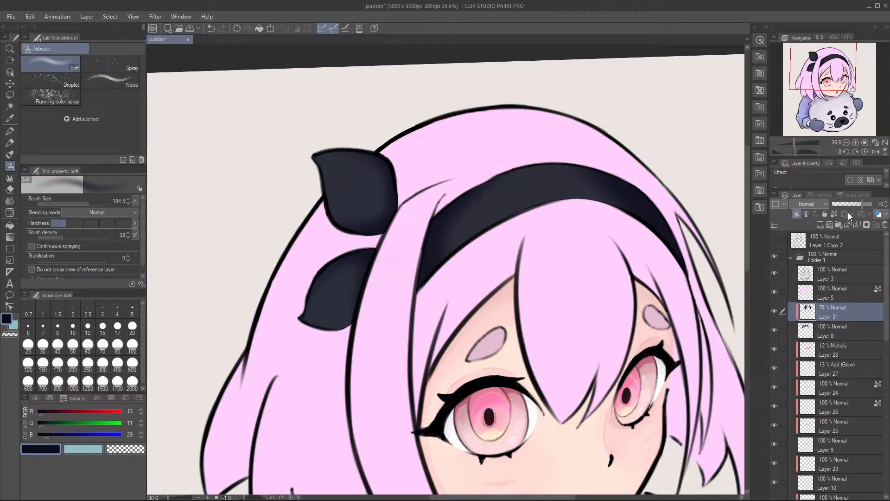
left_click(811, 235)
left_click_drag(849, 206, 851, 208)
left_click(821, 224)
left_click(796, 215)
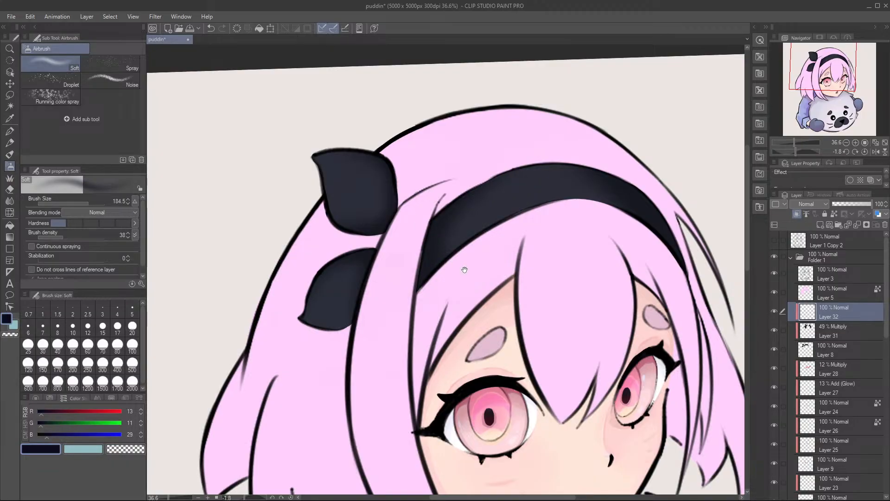
scroll(463, 269, "up", 1)
mouse_move(522, 263)
left_mouse_down()
mouse_move(501, 258)
mouse_move(510, 230)
left_mouse_up()
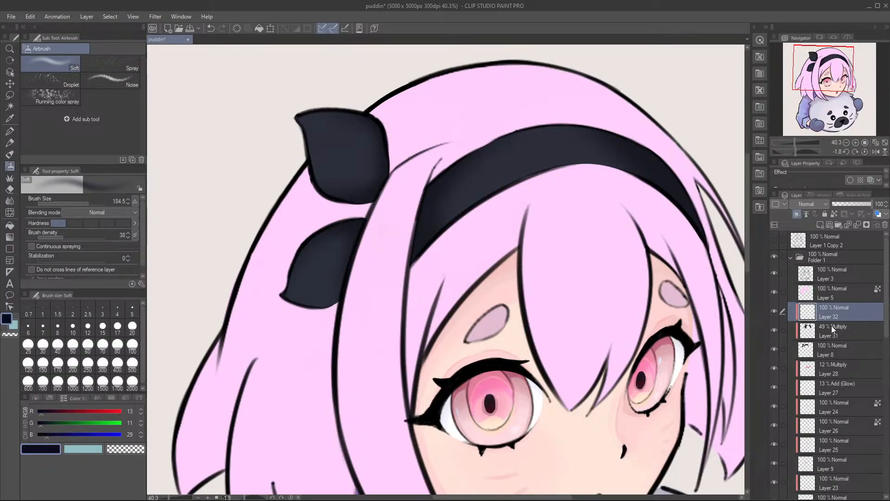
Step: Select Layer 31 again and restore it to Normal blending at 100% opacity
left_click(831, 325)
left_click(870, 205)
left_click(809, 206)
left_click(808, 215)
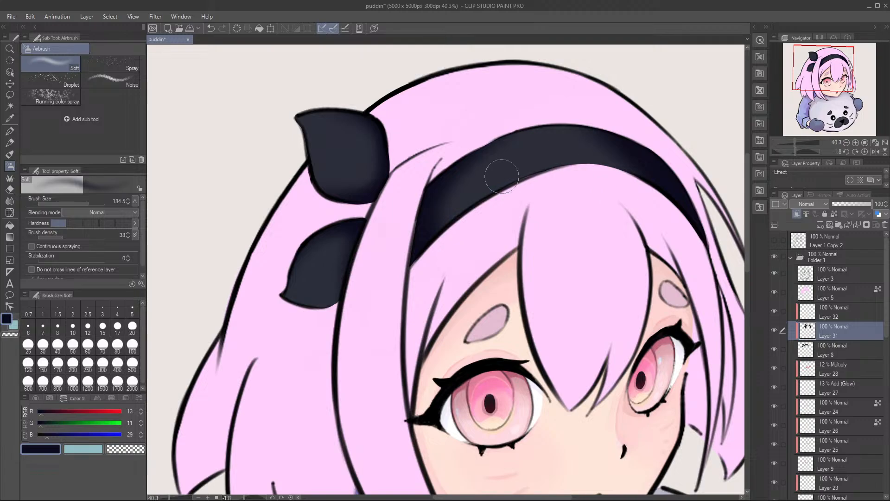
Step: Sample the headband's navy and lighten it to a pale lilac-grey, RGB 207, 198, 205
left_click(484, 179, "alt")
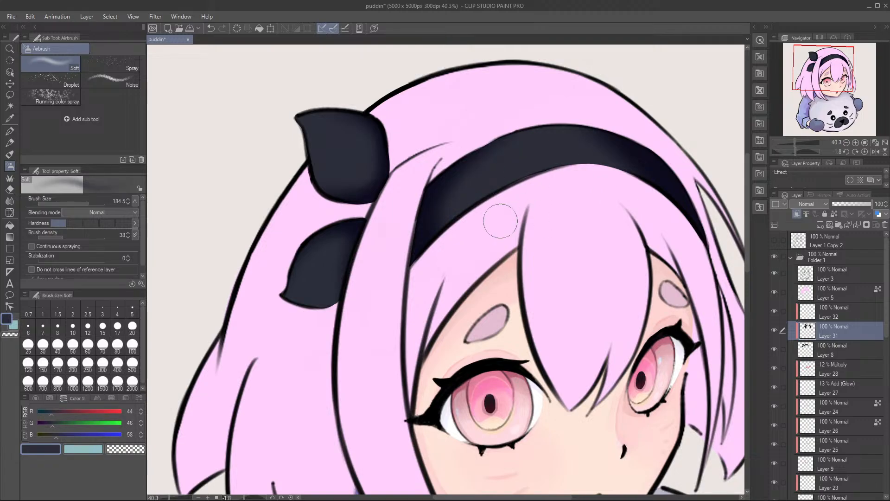
left_click_drag(56, 423, 66, 423)
left_click(68, 411)
left_click(69, 436)
left_click(72, 412)
left_click(96, 427)
left_click(103, 411)
left_click(103, 423)
Step: Try a soft highlight across the headband's crown at brush size 295.9, undo it, and adjust the colour to RGB 217, 198, 217
mouse_move(574, 150)
left_mouse_down()
mouse_move(583, 128)
mouse_move(540, 131)
mouse_move(569, 139)
mouse_move(577, 157)
left_mouse_up()
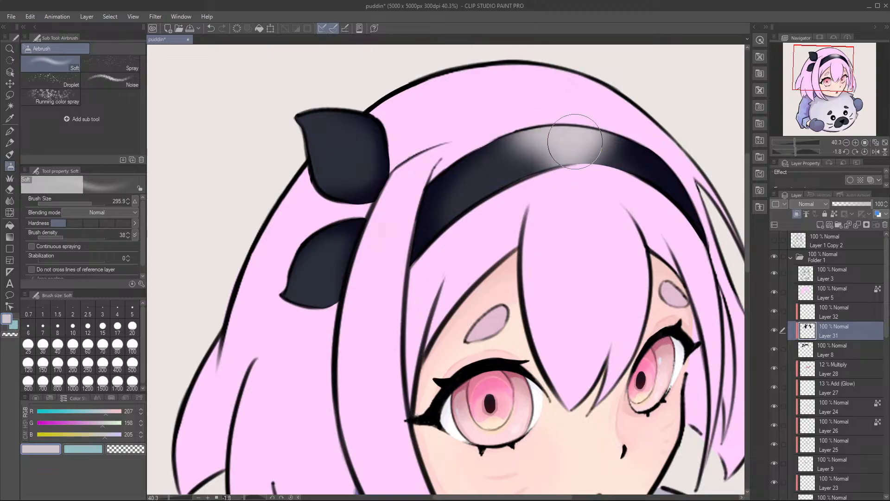
key("ctrl+z")
key("ctrl+z")
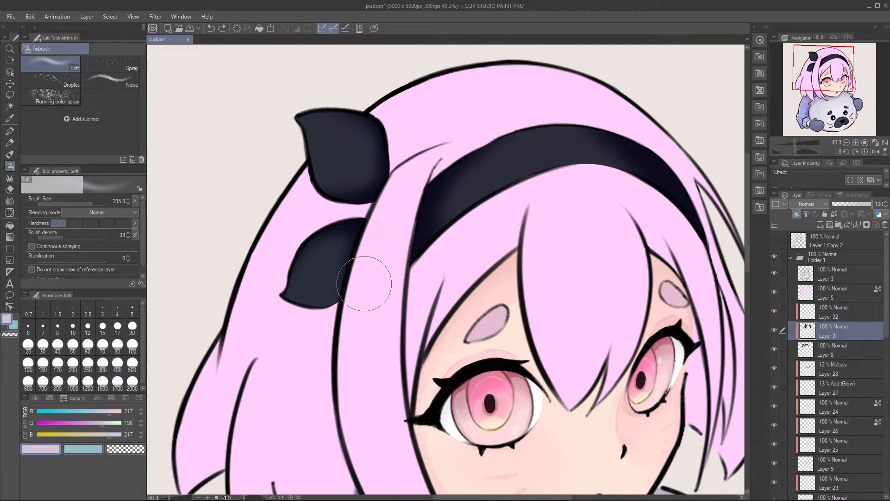
Step: Spray a soft pale highlight across the headband's crown, undoing the stray stroke
mouse_move(592, 139)
left_mouse_down()
mouse_move(579, 125)
mouse_move(567, 129)
mouse_move(598, 116)
mouse_move(580, 132)
mouse_move(543, 114)
mouse_move(540, 120)
mouse_move(577, 185)
mouse_move(579, 153)
mouse_move(552, 91)
mouse_move(635, 119)
mouse_move(606, 157)
mouse_move(625, 162)
mouse_move(649, 194)
mouse_move(616, 107)
mouse_move(658, 258)
mouse_move(633, 139)
mouse_move(623, 168)
mouse_move(593, 144)
mouse_move(548, 170)
mouse_move(553, 176)
mouse_move(462, 252)
left_mouse_up()
left_click_drag(552, 180, 515, 223)
mouse_move(550, 180)
left_mouse_down()
mouse_move(477, 254)
mouse_move(552, 184)
mouse_move(517, 135)
mouse_move(429, 139)
left_mouse_up()
key("ctrl+z")
mouse_move(507, 131)
left_mouse_down()
mouse_move(402, 150)
mouse_move(435, 124)
left_mouse_up()
Step: Spray pale highlights along the outer edges of both bow pieces, with the brush reduced to size 123
left_click_drag(359, 123, 355, 183)
mouse_move(359, 140)
left_mouse_down()
mouse_move(356, 191)
mouse_move(368, 177)
mouse_move(358, 152)
mouse_move(413, 194)
left_mouse_up()
mouse_move(385, 228)
left_mouse_down()
mouse_move(421, 194)
mouse_move(373, 269)
mouse_move(421, 264)
mouse_move(397, 254)
left_mouse_up()
left_click_drag(576, 187, 525, 229)
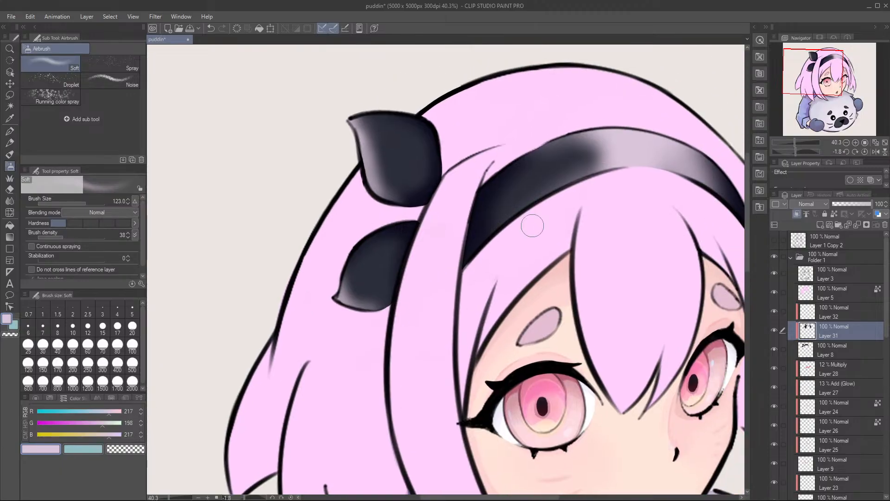
Step: Try extending the pale highlight along the headband, undo the strokes, and sample the headband's navy
mouse_move(575, 125)
left_mouse_down()
mouse_move(527, 154)
mouse_move(452, 175)
mouse_move(436, 160)
left_mouse_up()
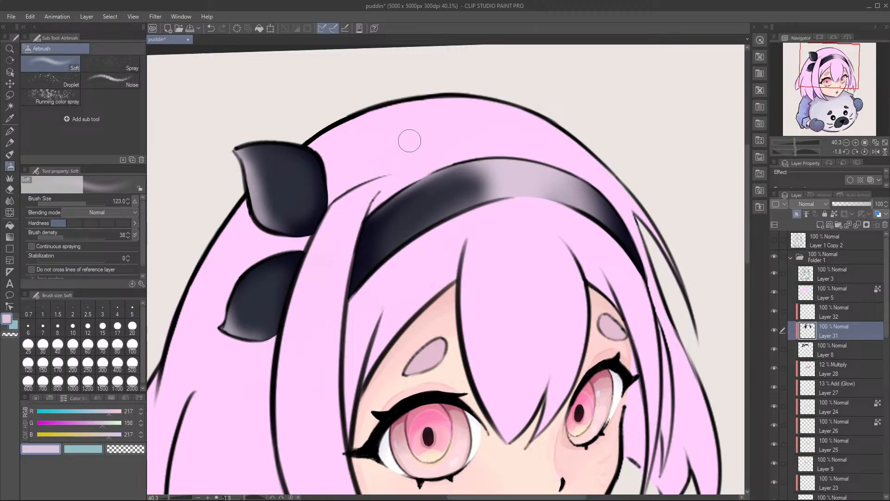
mouse_move(394, 193)
left_mouse_down()
mouse_move(554, 163)
mouse_move(589, 194)
left_mouse_up()
key("ctrl+z")
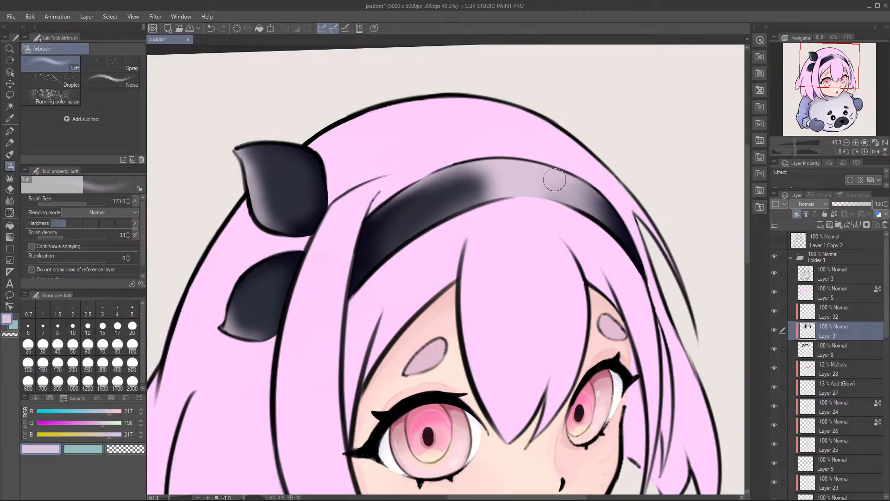
left_click_drag(599, 199, 618, 213)
key("ctrl+z")
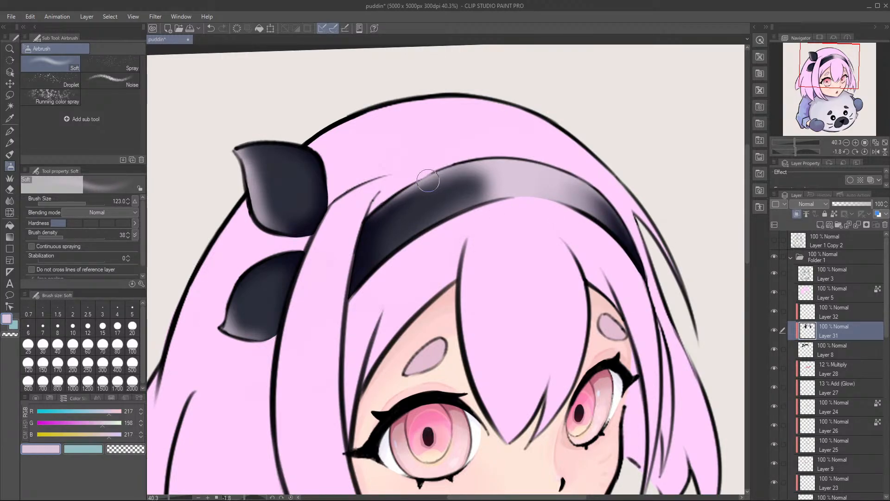
left_click(398, 211, "alt")
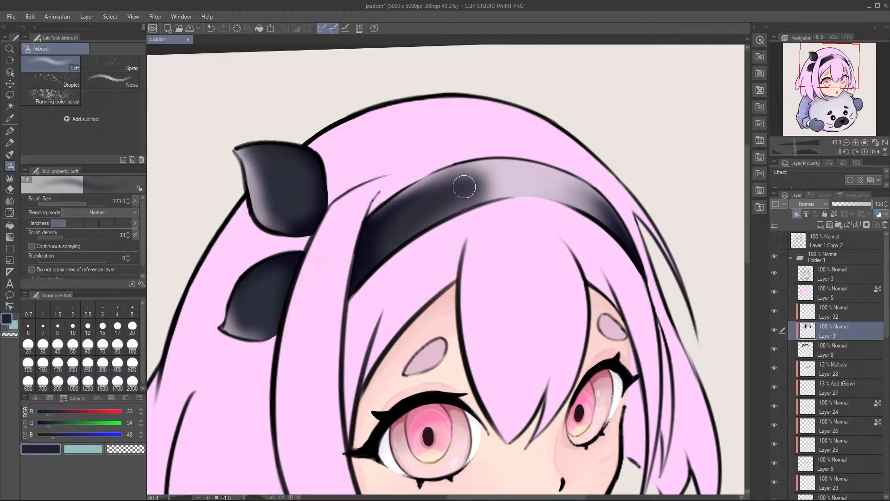
Step: Try Layer 31 at 43% opacity, compare the headband against the whole drawing, and restore the opacity to 100%
scroll(465, 187, "down", 3)
scroll(485, 208, "down", 2)
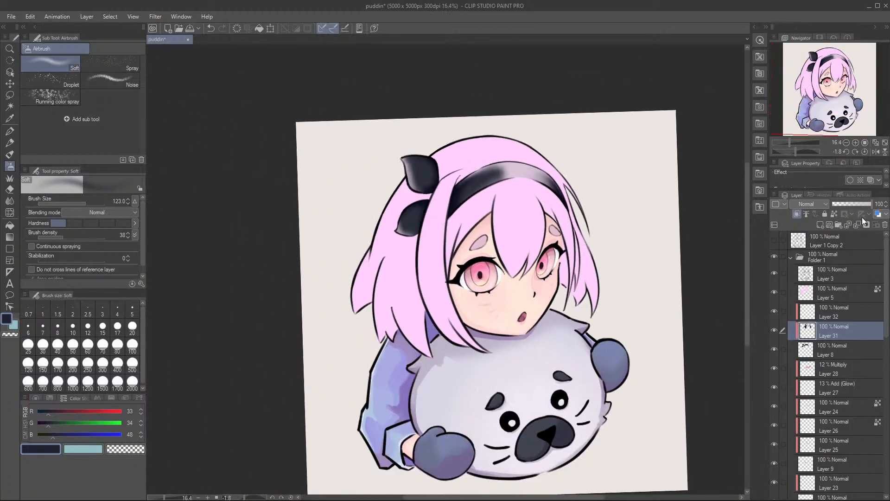
left_click_drag(859, 203, 850, 204)
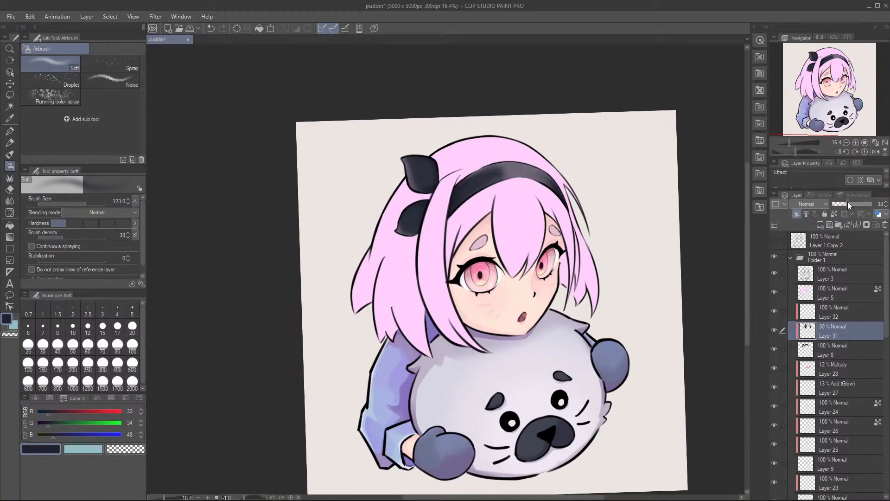
left_click(850, 204)
scroll(444, 206, "up", 3)
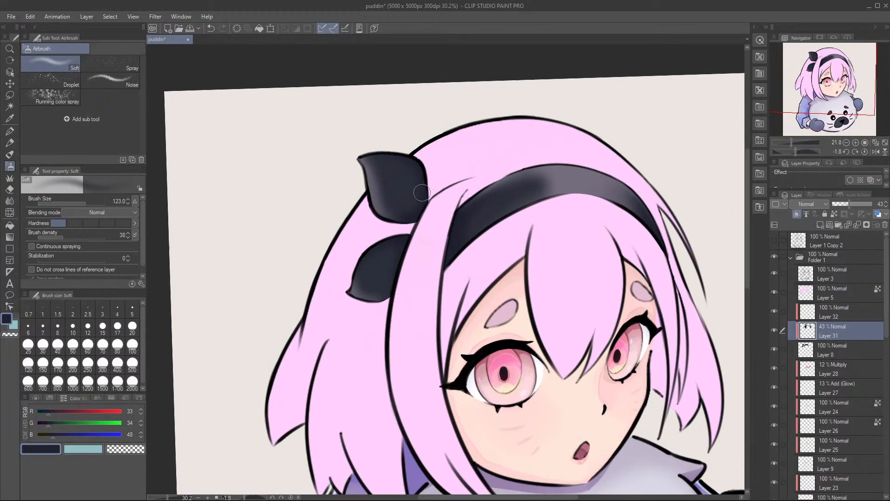
scroll(446, 209, "down", 3)
scroll(454, 228, "up", 1)
scroll(464, 245, "down", 3)
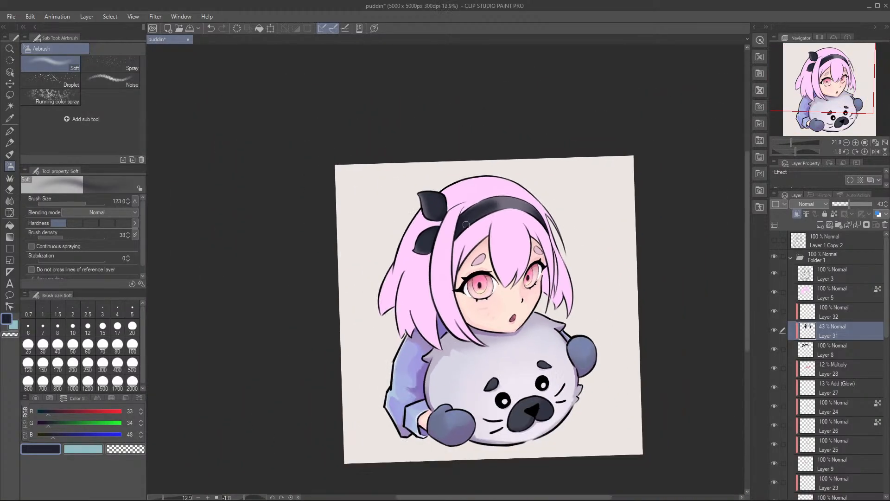
scroll(471, 263, "up", 4)
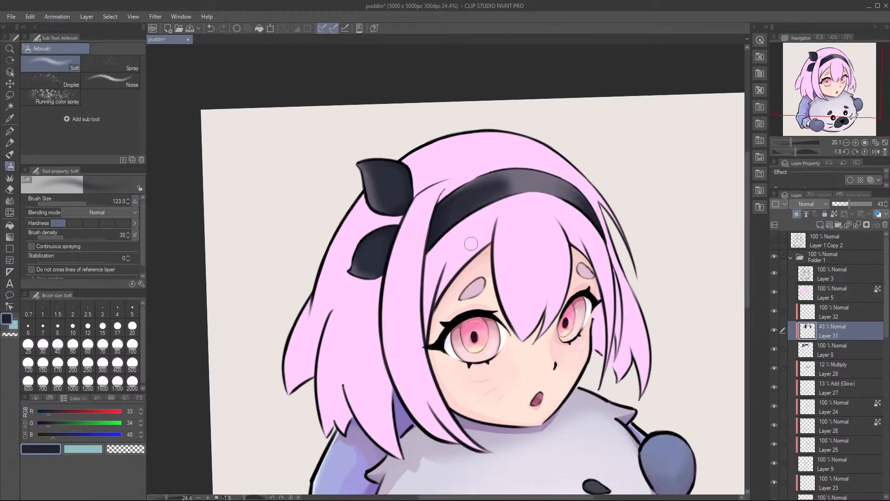
left_click_drag(862, 206, 874, 204)
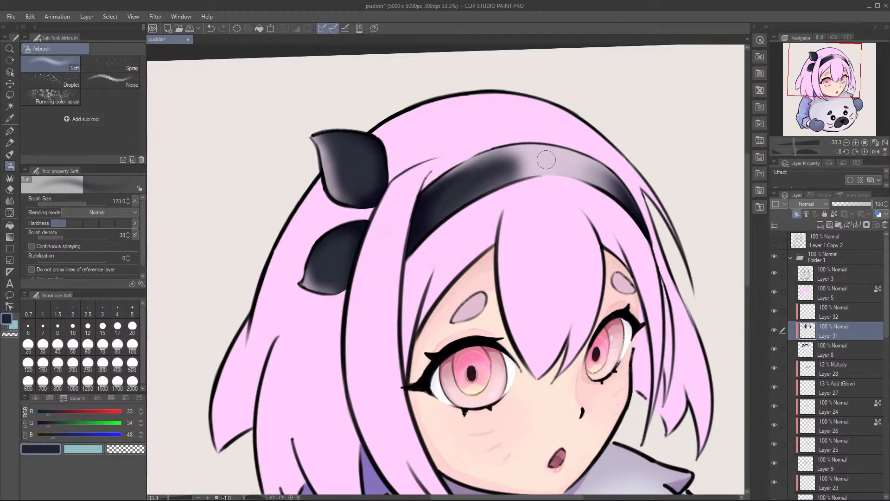
Step: Set the colour to pure white, RGB 255, 255, 255, and spray a brighter highlight within the headband's pale area
key("b")
key("b")
key("b")
left_click(545, 162, "alt")
left_click_drag(104, 423, 123, 412)
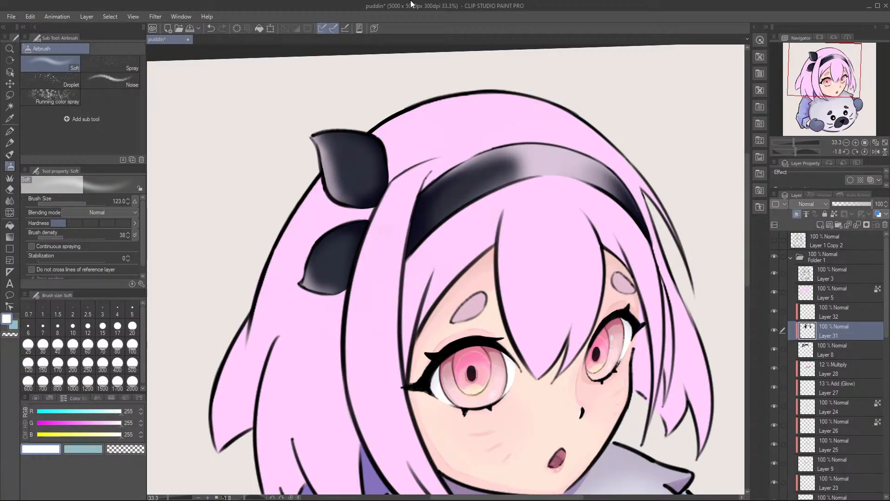
left_click(426, 134)
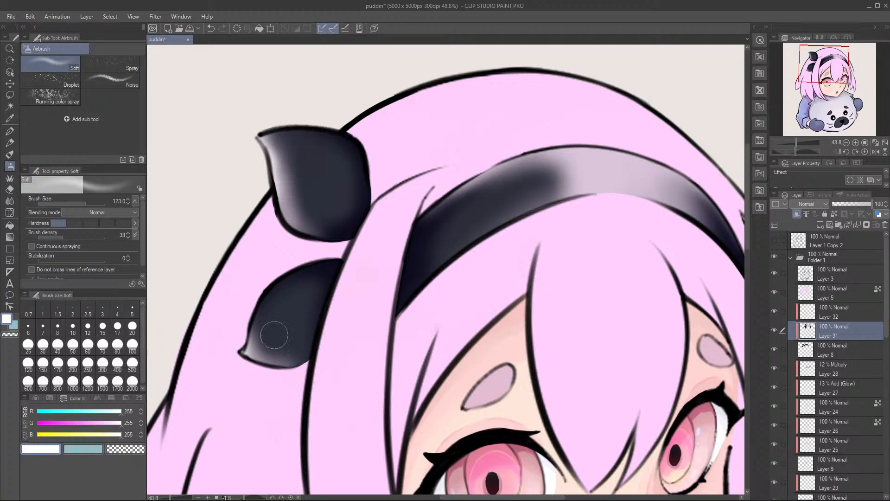
left_click_drag(568, 124, 433, 167)
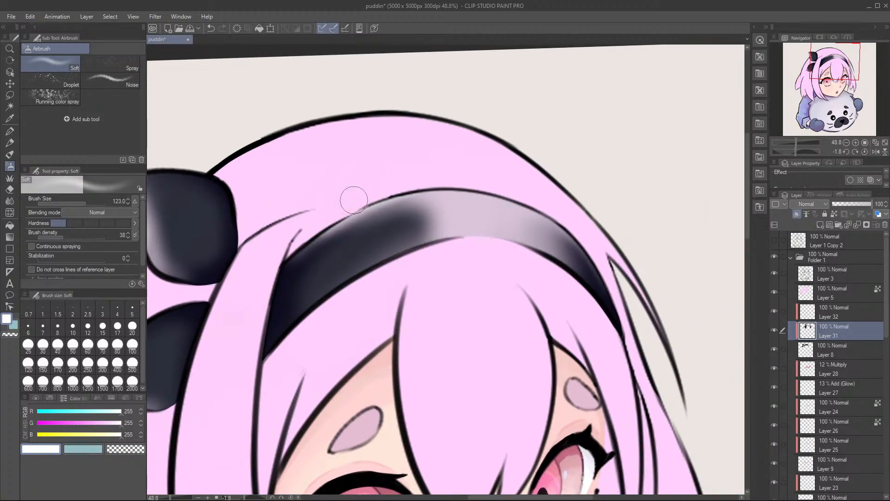
mouse_move(416, 187)
left_mouse_down()
mouse_move(532, 188)
mouse_move(566, 206)
left_mouse_up()
mouse_move(497, 202)
left_mouse_down()
mouse_move(517, 226)
mouse_move(472, 188)
mouse_move(523, 212)
mouse_move(509, 205)
mouse_move(511, 236)
mouse_move(447, 248)
mouse_move(473, 239)
mouse_move(444, 255)
left_mouse_up()
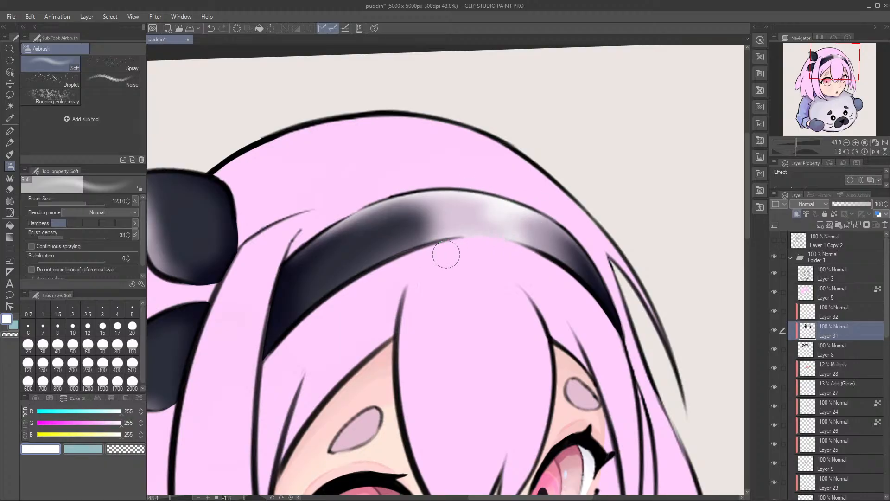
Step: Lower Layer 31's opacity to 90% and check the headband within the whole drawing
scroll(466, 236, "down", 2)
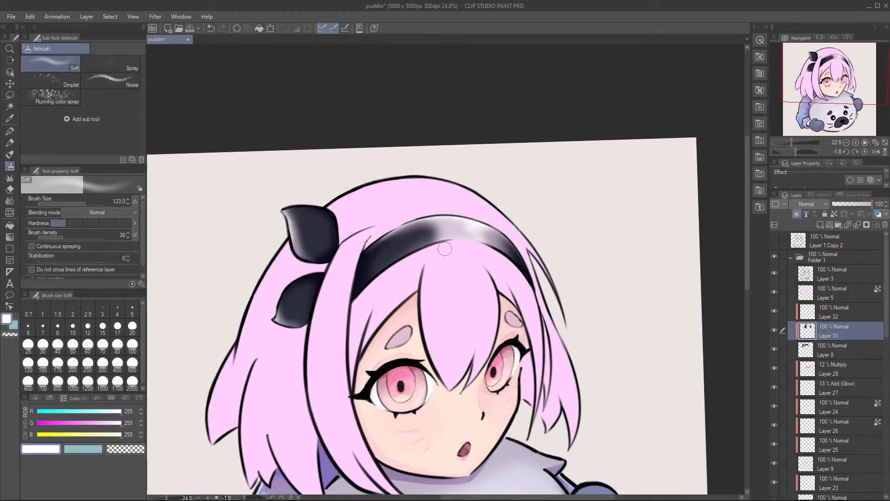
left_click_drag(857, 203, 868, 204)
left_click_drag(487, 276, 567, 157)
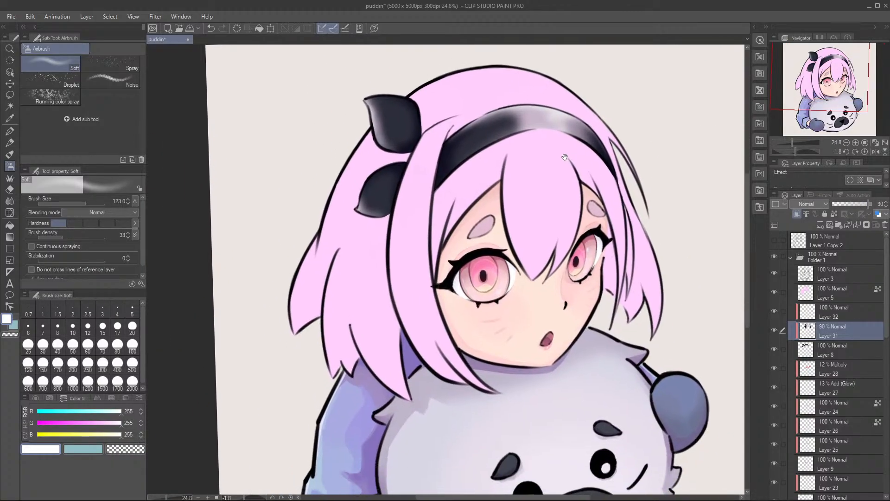
scroll(547, 218, "down", 1)
left_click_drag(566, 218, 538, 211)
scroll(538, 211, "up", 1)
Step: Make Layer 32 active and switch to the Gouache brush to paint the bow
left_click(782, 314)
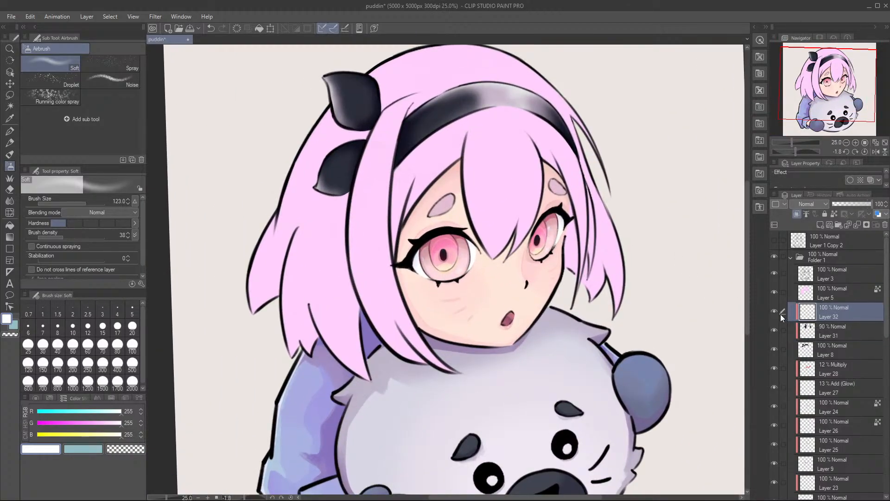
key("r")
left_click_drag(508, 119, 500, 115)
key("b")
scroll(429, 100, "up", 3)
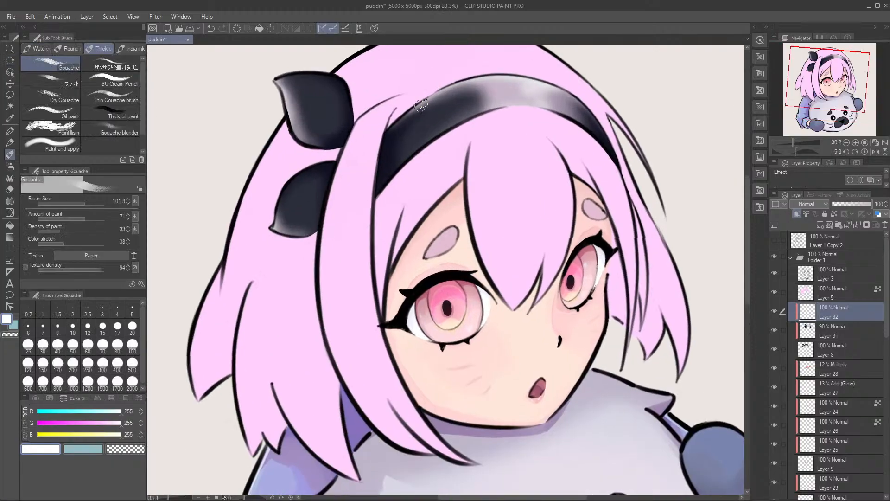
left_click_drag(443, 105, 473, 155)
scroll(470, 156, "up", 2)
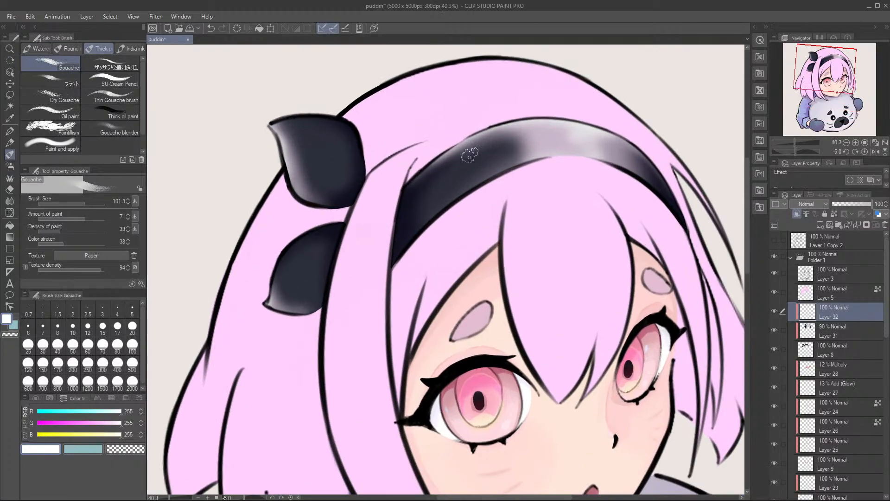
Step: Reduce the Gouache brush to size 33.6, try RGB 49, 35, 45 on the upper bow piece, and undo the stroke
left_click(353, 166, "alt")
left_click_drag(50, 413, 54, 411)
scroll(295, 118, "down", 5)
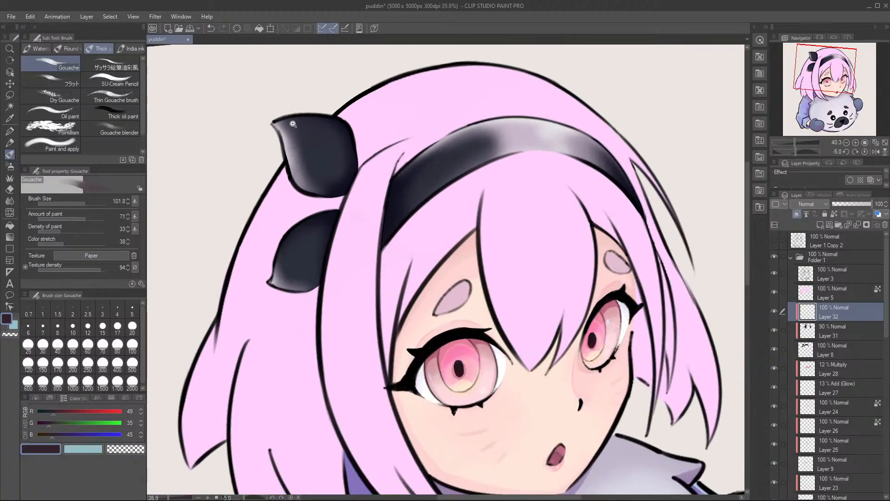
scroll(319, 119, "up", 10)
left_click_drag(334, 109, 373, 113)
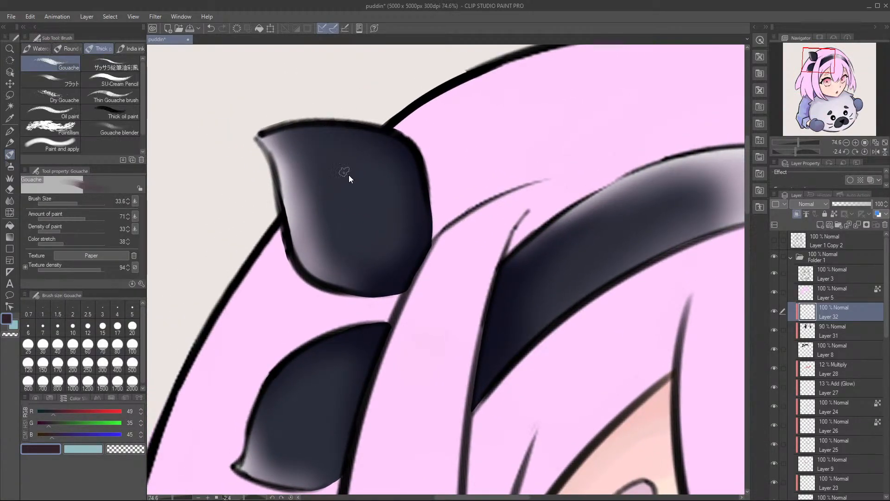
key("ctrl+z")
Step: Darken the sampled bow navy to RGB 17, 14, 34 and paint a slanted fold shadow on the upper bow piece
left_click(416, 178, "alt")
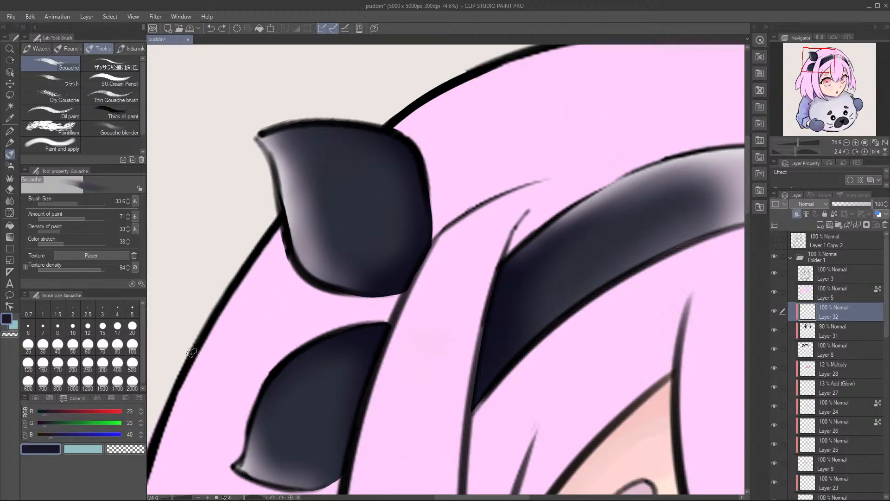
left_click(43, 412)
left_click(48, 434)
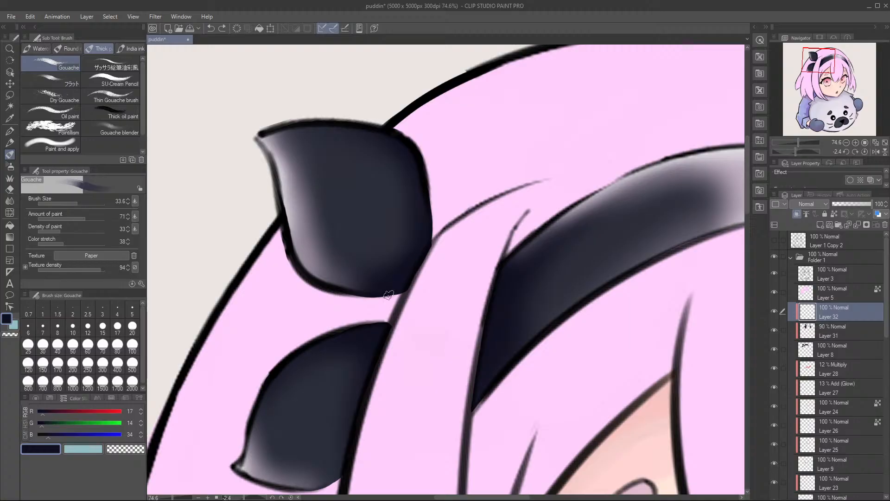
left_click_drag(369, 174, 401, 247)
key("ctrl+z")
left_click_drag(376, 188, 404, 261)
mouse_move(376, 190)
left_mouse_down()
mouse_move(403, 236)
mouse_move(369, 187)
mouse_move(384, 200)
left_mouse_up()
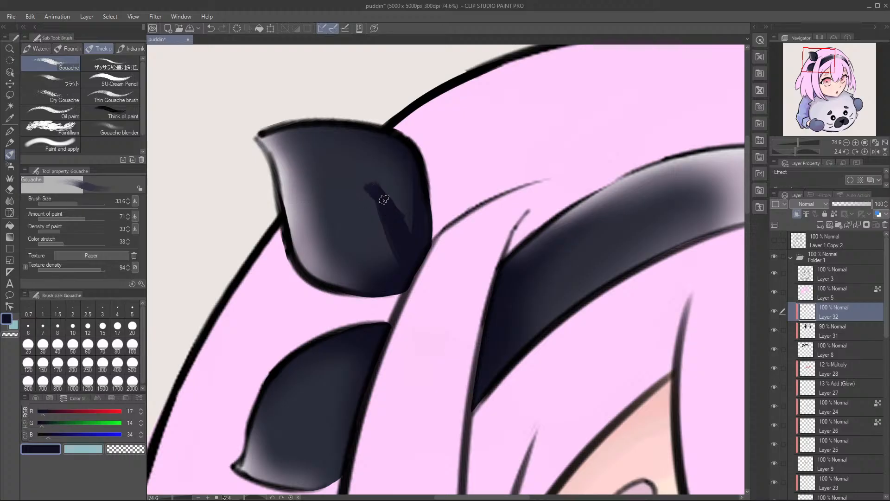
Step: Trim the upper bow piece's fold shadow to a pointed tip with the Kneaded eraser and tidy its edge
key("e")
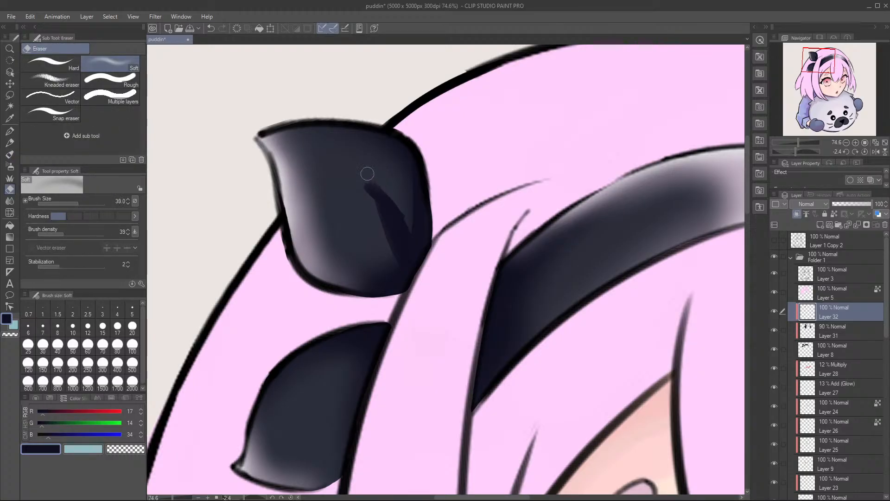
left_click(65, 84)
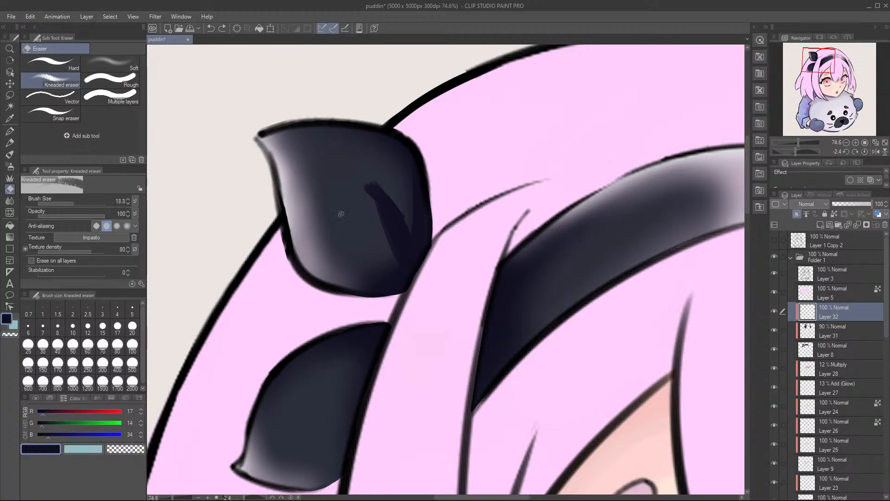
mouse_move(364, 177)
left_mouse_down()
mouse_move(388, 191)
mouse_move(376, 203)
mouse_move(365, 194)
mouse_move(397, 229)
left_mouse_up()
key("b")
mouse_move(376, 202)
left_mouse_down()
mouse_move(411, 271)
mouse_move(392, 212)
mouse_move(419, 246)
mouse_move(380, 197)
mouse_move(415, 255)
mouse_move(375, 199)
mouse_move(394, 221)
left_mouse_up()
key("ctrl+z")
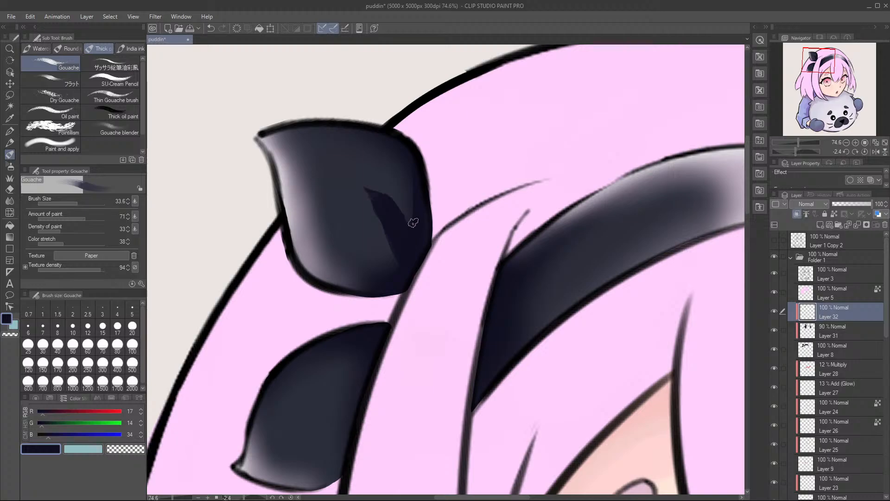
key("e")
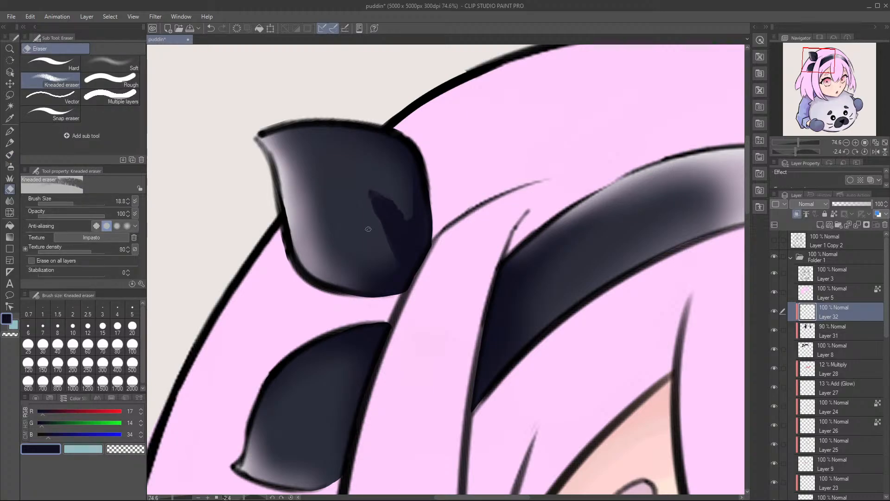
key("b")
key("ctrl+z")
Step: Paint a second pointed fold shadow beside the first on the upper bow piece and clean up its outline
mouse_move(333, 179)
left_mouse_down()
mouse_move(366, 228)
mouse_move(336, 202)
mouse_move(331, 182)
mouse_move(338, 226)
mouse_move(330, 187)
mouse_move(346, 228)
mouse_move(333, 187)
mouse_move(356, 230)
mouse_move(338, 207)
mouse_move(341, 243)
mouse_move(375, 262)
mouse_move(360, 227)
left_mouse_up()
key("ctrl+z")
key("e")
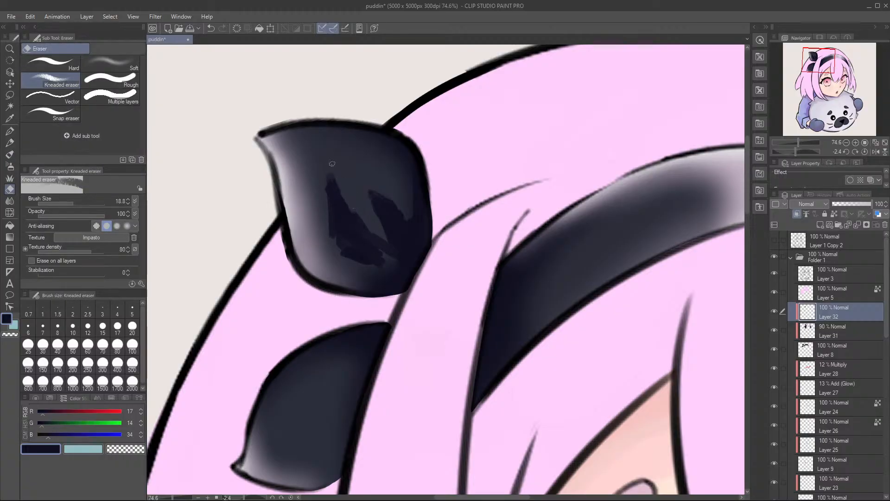
left_click_drag(331, 177, 328, 219)
key("ctrl+z")
key("b")
left_click_drag(342, 249, 402, 265)
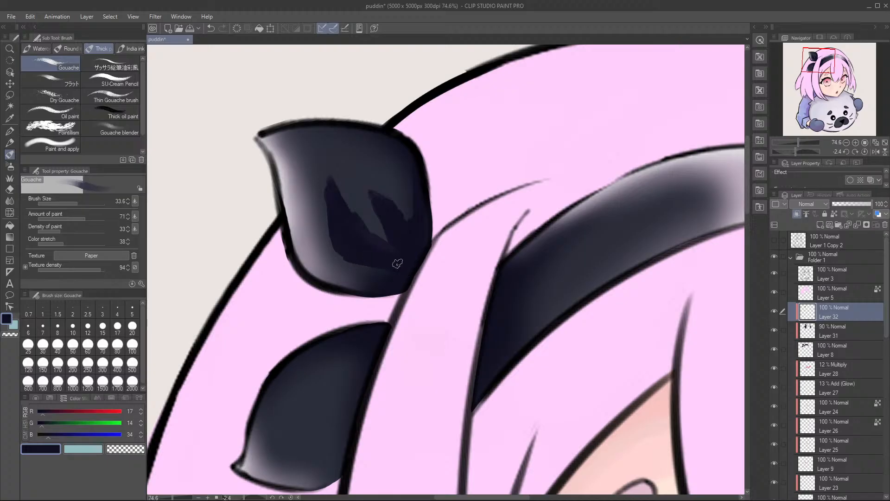
Step: Merge the bases of the two fold shadows and darken the upper bow piece's lower edge
mouse_move(392, 234)
left_mouse_down()
mouse_move(374, 240)
mouse_move(372, 218)
left_mouse_up()
key("e")
key("b")
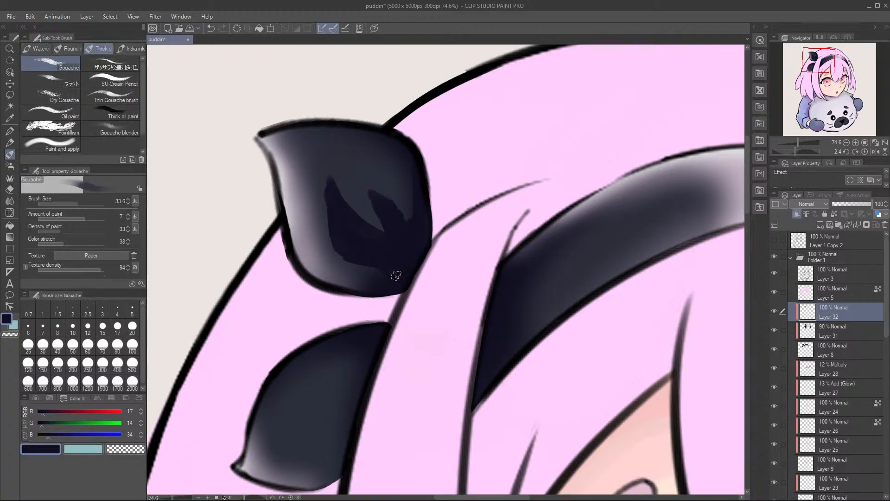
left_click_drag(312, 277, 390, 292)
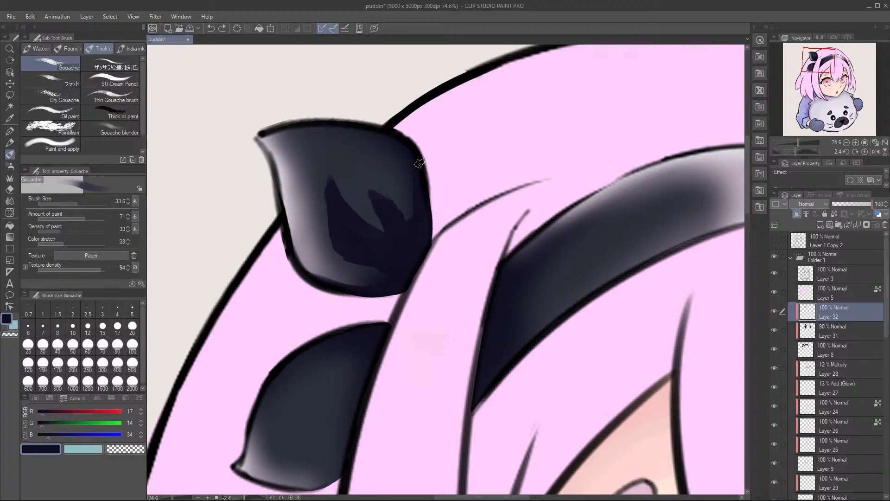
Step: Paint a navy shadow along the upper bow piece's top edge and trim its inner border with the Kneaded eraser
mouse_move(388, 125)
left_mouse_down()
mouse_move(299, 147)
mouse_move(251, 235)
left_mouse_up()
left_click_drag(315, 217, 244, 278)
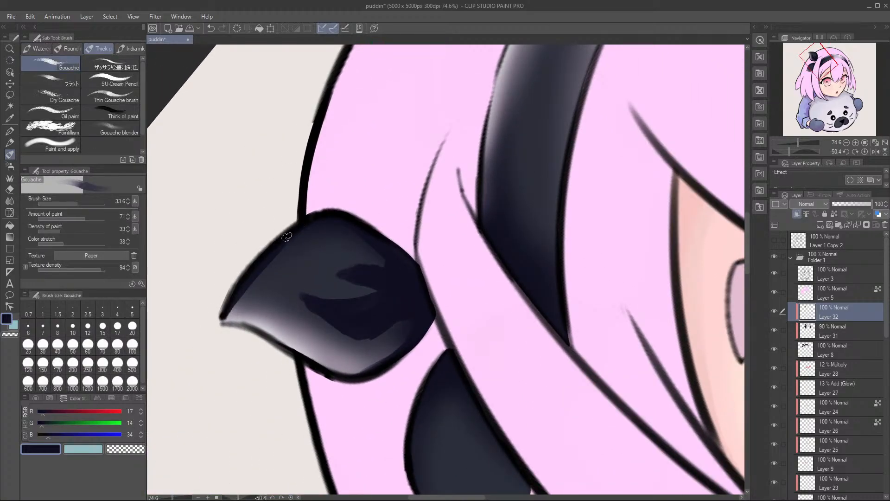
mouse_move(216, 311)
left_mouse_down()
mouse_move(250, 296)
mouse_move(229, 310)
mouse_move(305, 223)
mouse_move(233, 307)
mouse_move(262, 287)
mouse_move(304, 218)
left_mouse_up()
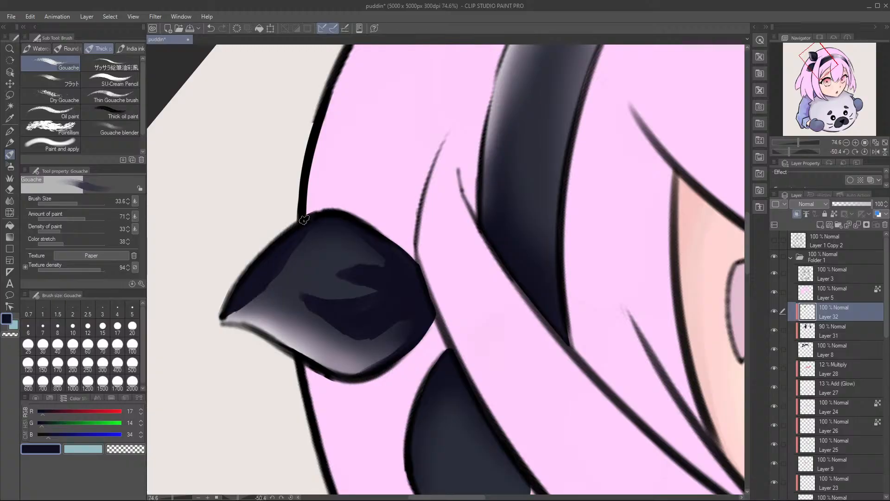
key("e")
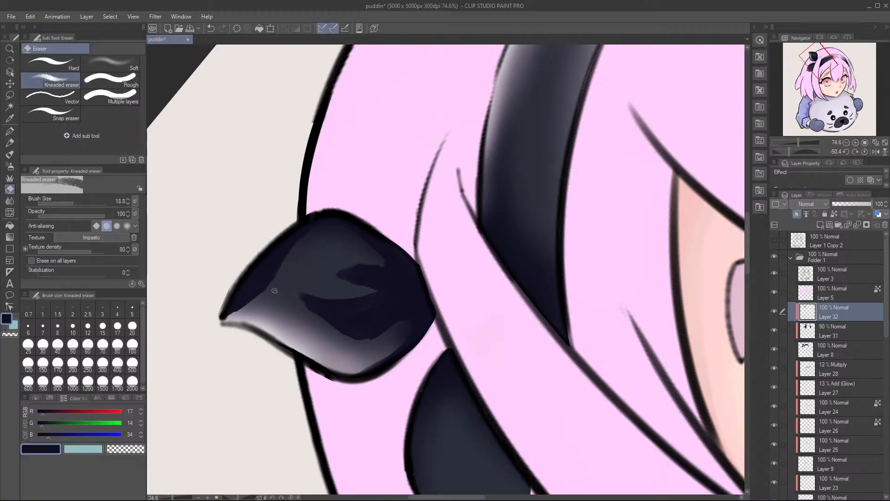
left_click_drag(281, 264, 257, 312)
Step: Check the shaded upper bow piece at a new canvas angle and save the drawing
key("r")
mouse_move(360, 162)
left_mouse_down()
mouse_move(424, 247)
mouse_move(543, 123)
left_mouse_up()
key("b")
left_click_drag(380, 156, 278, 176, "ctrl")
key("ctrl+s")
Step: Soften the upper bow piece's top-edge shadow and fold shadows with the Soft eraser, enlarged to 59.1
key("r")
left_click_drag(432, 113, 362, 135)
left_click_drag(302, 147, 381, 139, "ctrl")
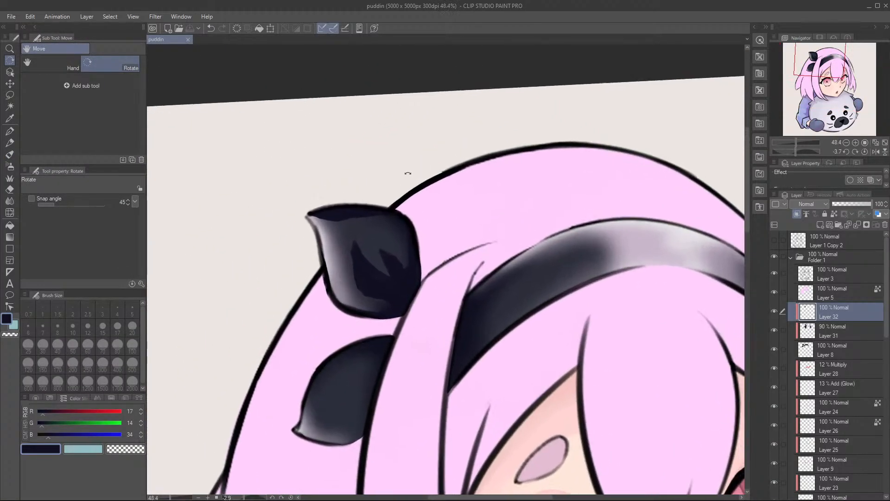
left_click_drag(404, 167, 442, 159)
left_click_drag(324, 186, 381, 183, "ctrl")
key("b")
key("r")
key("e")
left_click(113, 71)
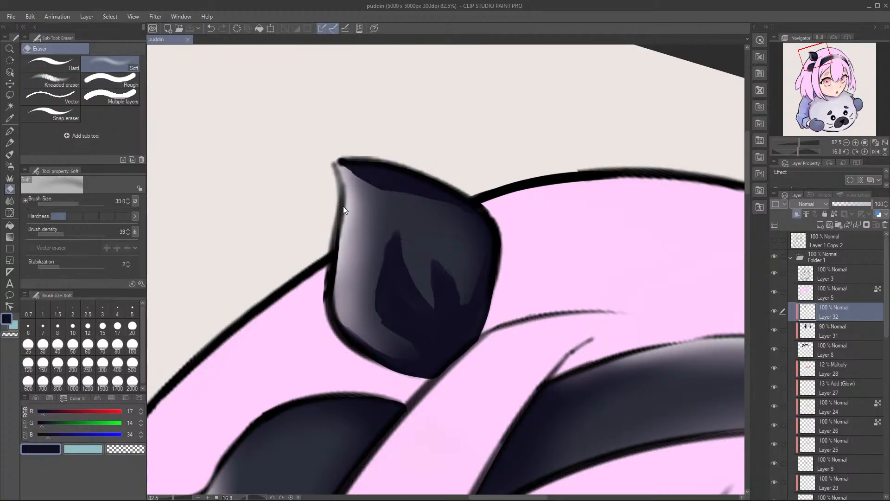
mouse_move(329, 171)
left_mouse_down()
mouse_move(374, 205)
mouse_move(346, 187)
mouse_move(343, 199)
mouse_move(350, 183)
mouse_move(364, 189)
mouse_move(347, 193)
mouse_move(365, 186)
mouse_move(352, 180)
mouse_move(375, 192)
left_mouse_up()
mouse_move(354, 181)
left_mouse_down()
mouse_move(442, 202)
mouse_move(367, 198)
mouse_move(425, 204)
mouse_move(369, 195)
mouse_move(389, 195)
left_mouse_up()
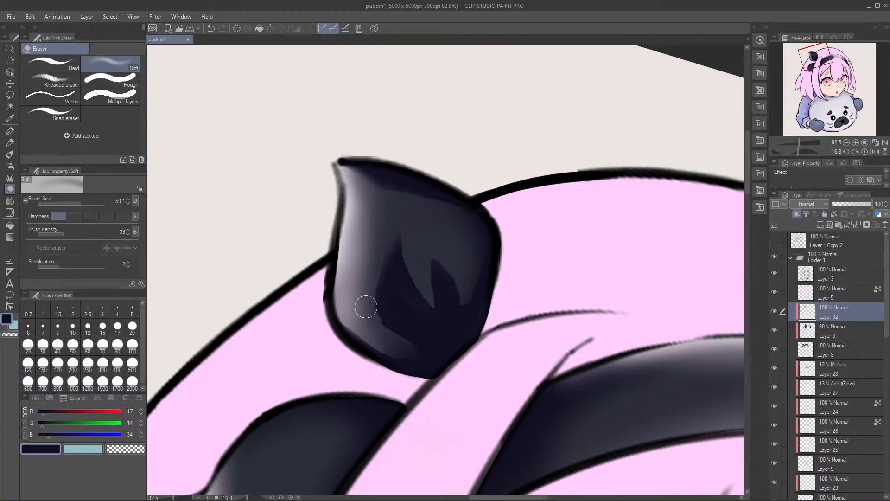
left_click_drag(402, 235, 368, 223)
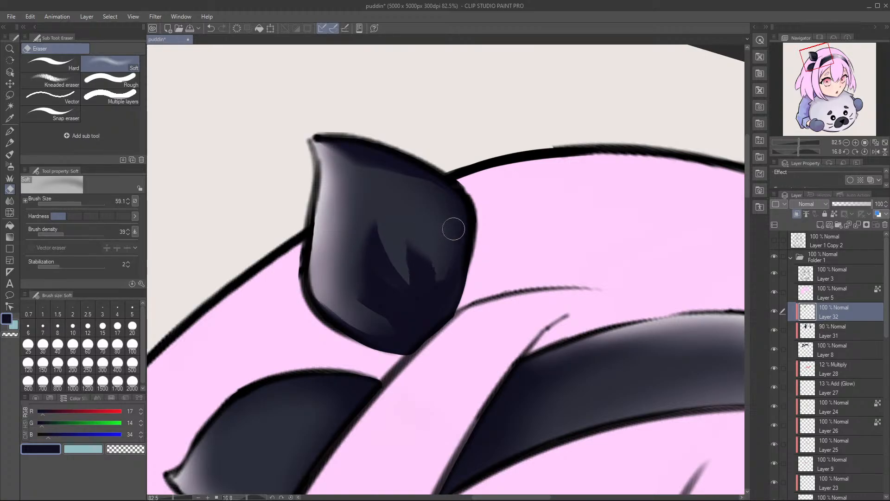
Step: Rework the upper bow piece's outer edge and left fold shadow with navy gouache, softening the fold with the eraser
key("b")
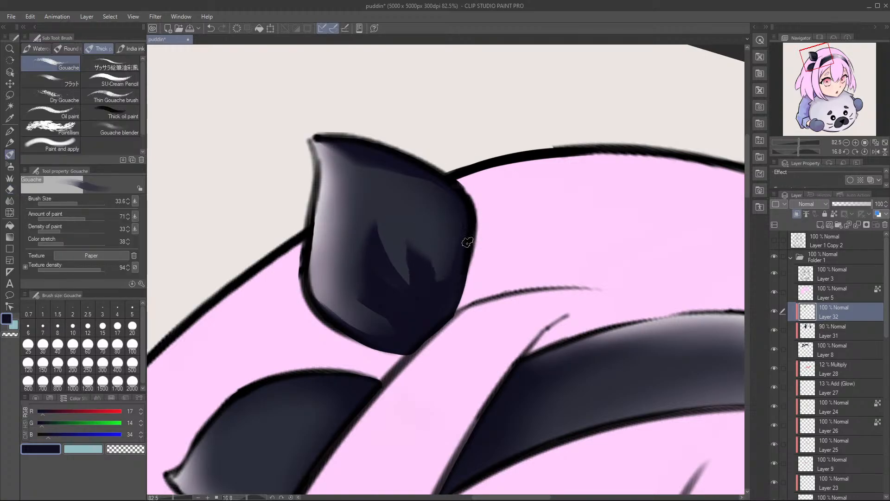
left_click_drag(319, 176, 307, 302)
key("ctrl+z")
key("ctrl+z")
left_click_drag(317, 179, 307, 290)
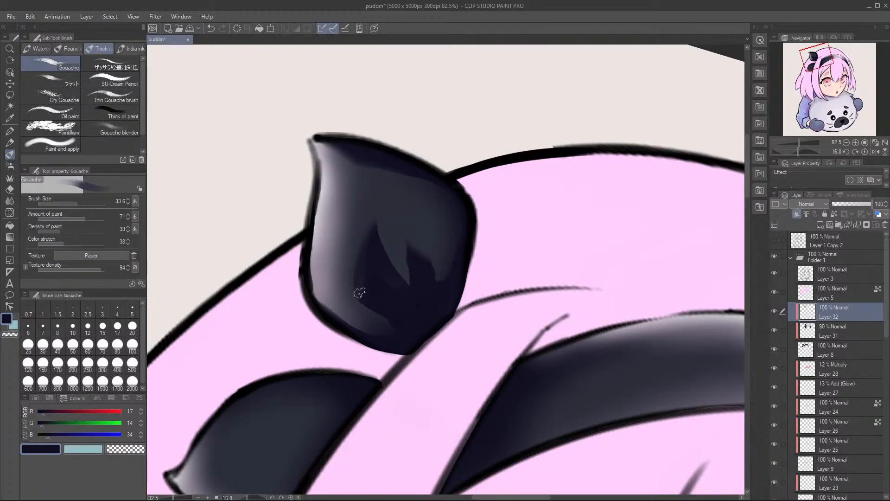
key("e")
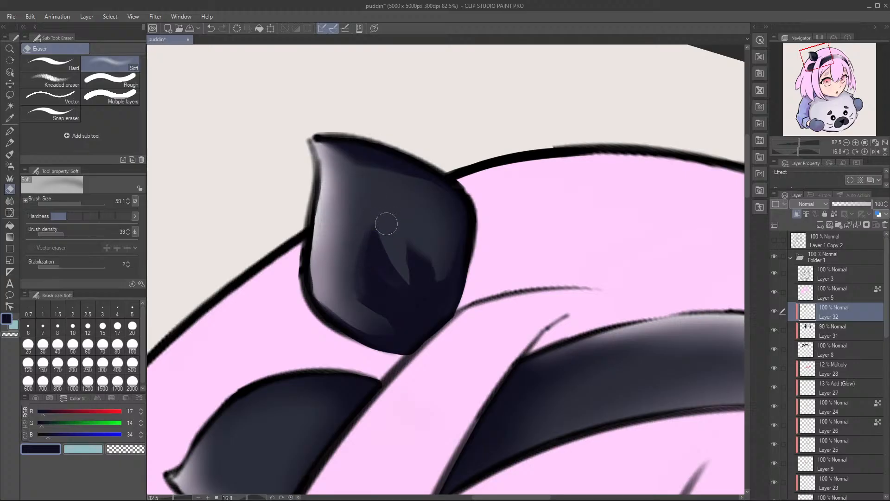
key("b")
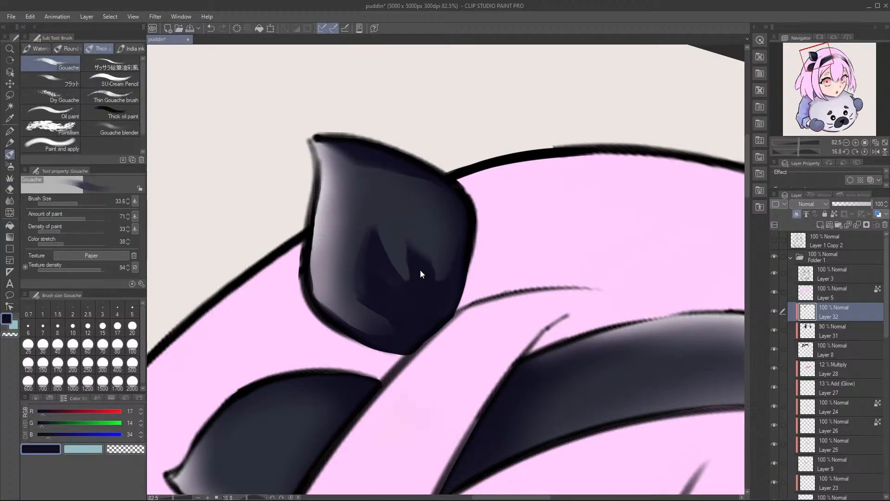
Step: Paint a navy gouache shadow along the top edge of the lower bow piece
scroll(416, 279, "down", 10)
scroll(448, 253, "up", 3)
key("r")
mouse_move(496, 280)
left_mouse_down()
mouse_move(495, 252)
mouse_move(497, 265)
left_mouse_up()
scroll(441, 277, "up", 7)
left_click_drag(399, 326, 448, 246)
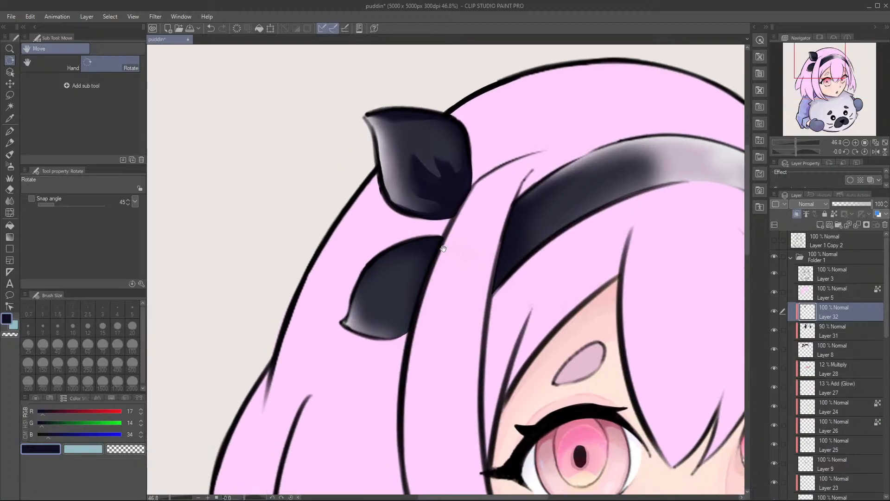
key("b")
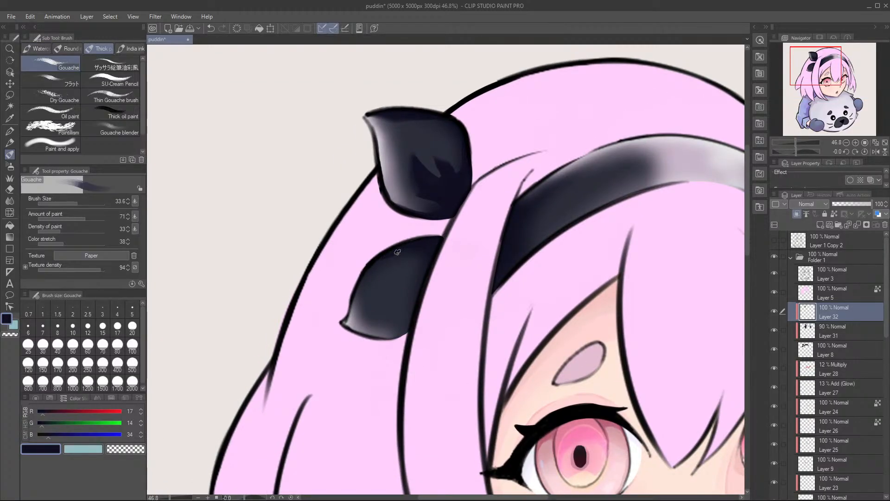
left_click_drag(345, 319, 350, 295)
left_click_drag(401, 253, 445, 255)
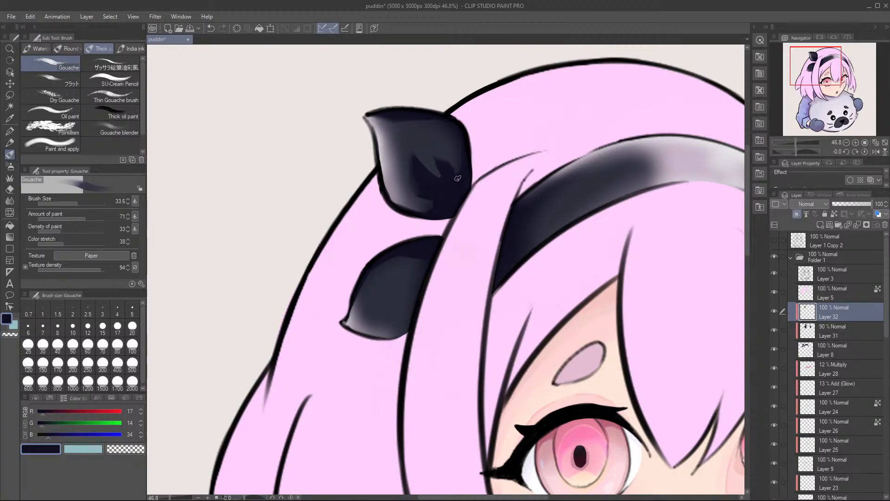
mouse_move(437, 254)
left_mouse_down()
mouse_move(434, 263)
mouse_move(441, 155)
mouse_move(481, 242)
left_mouse_up()
Step: Blend the right-hand fold shadow on the upper bow piece by alternating the Soft eraser and navy gouache
key("e")
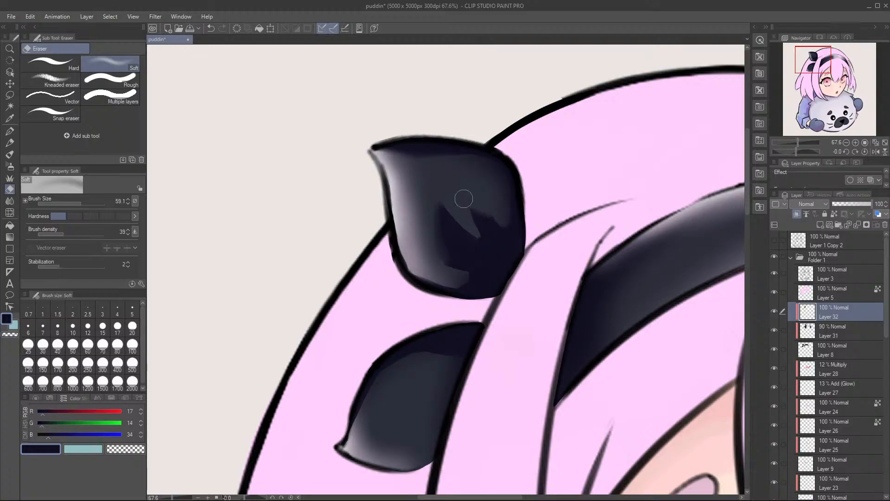
key("b")
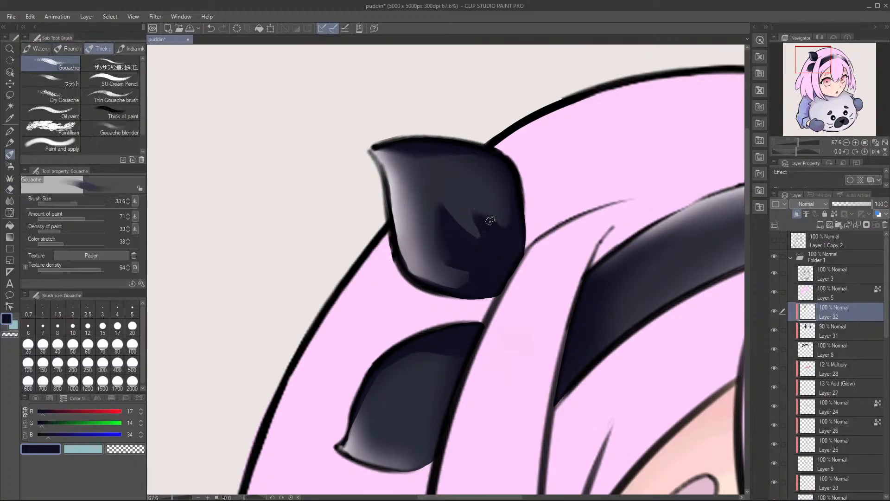
key("e")
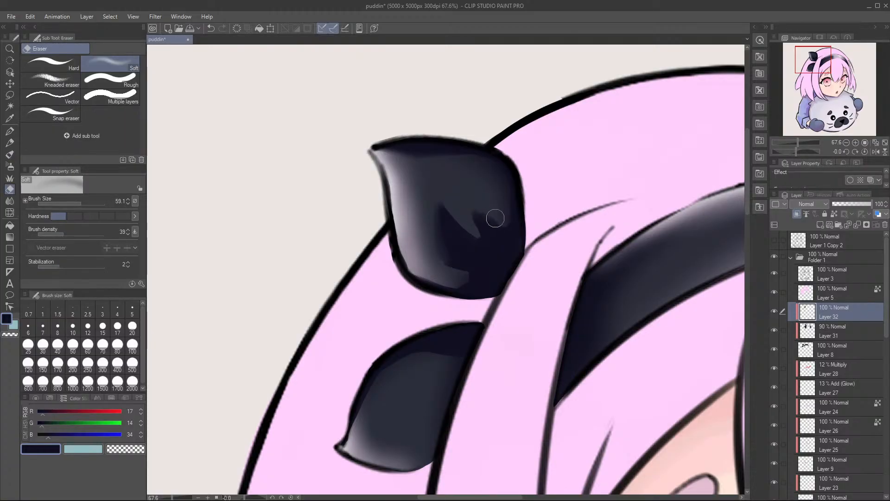
key("b")
key("e")
left_click_drag(509, 228, 504, 224)
key("b")
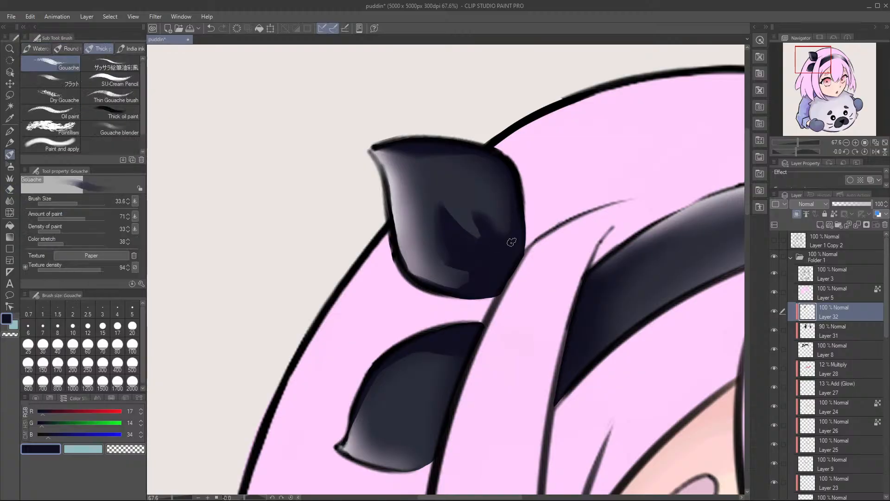
Step: Try painting fold shadows on the lower bow piece and undo the strokes
scroll(498, 247, "down", 5)
mouse_move(465, 214)
left_mouse_down()
mouse_move(452, 218)
mouse_move(463, 201)
mouse_move(431, 242)
mouse_move(396, 247)
mouse_move(432, 223)
mouse_move(427, 229)
mouse_move(404, 241)
mouse_move(455, 189)
left_mouse_up()
key("ctrl+z")
key("ctrl+z")
key("ctrl+z")
mouse_move(417, 227)
left_mouse_down()
mouse_move(451, 207)
mouse_move(393, 243)
mouse_move(419, 254)
mouse_move(467, 193)
mouse_move(429, 267)
left_mouse_up()
Step: Reduce the Gouache brush to 23.8 and paint slanted navy fold shadows on the lower bow piece beside the hair strand
key("ctrl+z")
key("e")
key("b")
key("ctrl+z")
key("bracketleft")
key("bracketleft")
key("bracketleft")
key("bracketleft")
key("bracketleft")
key("alt+bracketleft")
key("alt+bracketright")
key("bracketright")
key("bracketright")
key("bracketright")
mouse_move(458, 215)
left_mouse_down()
mouse_move(426, 289)
mouse_move(442, 260)
left_mouse_up()
key("ctrl+z")
mouse_move(466, 216)
left_mouse_down()
mouse_move(483, 191)
mouse_move(446, 258)
left_mouse_up()
left_click_drag(466, 210, 440, 268)
left_click_drag(459, 232, 445, 263)
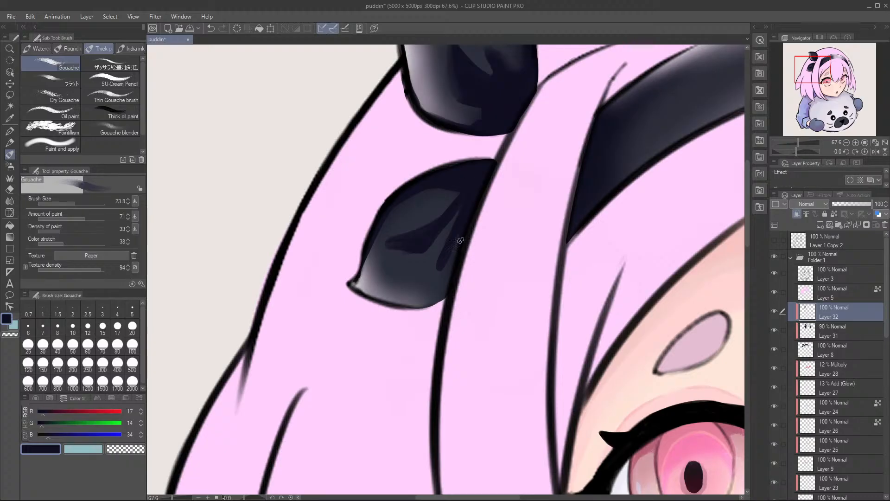
left_click_drag(456, 260, 434, 306)
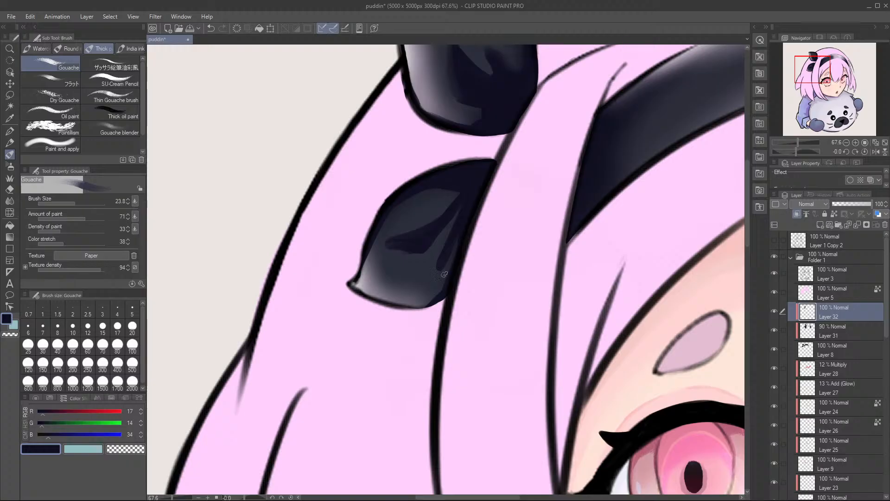
Step: Refine the slanted fold shadows on the lower bow piece, alternating the Soft eraser and navy gouache
key("e")
key("b")
key("e")
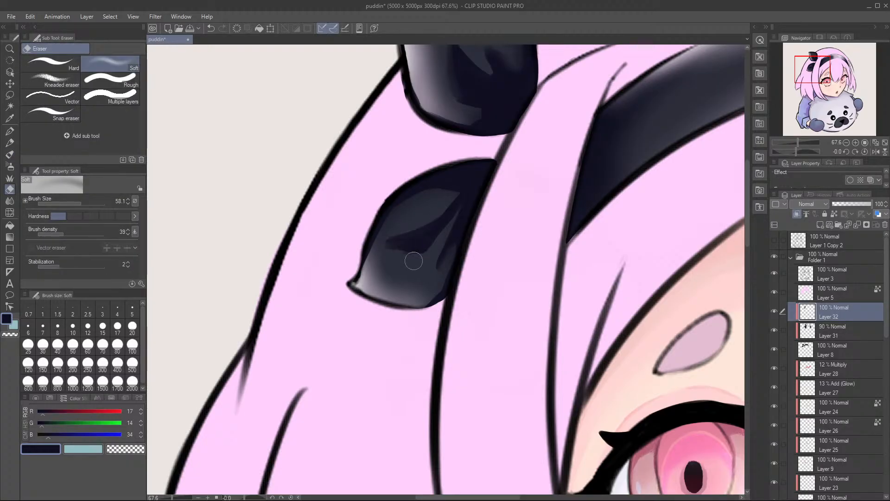
key("b")
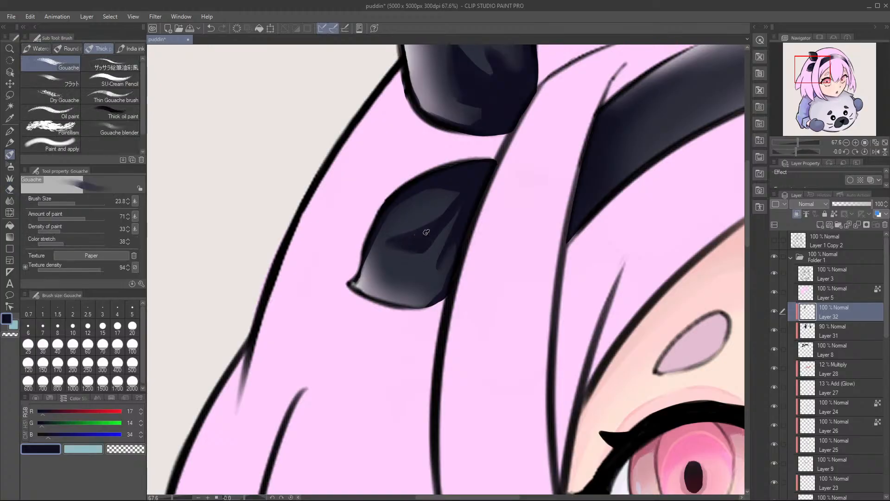
left_click_drag(452, 206, 464, 184)
mouse_move(484, 193)
left_mouse_down()
mouse_move(444, 211)
mouse_move(491, 189)
left_mouse_up()
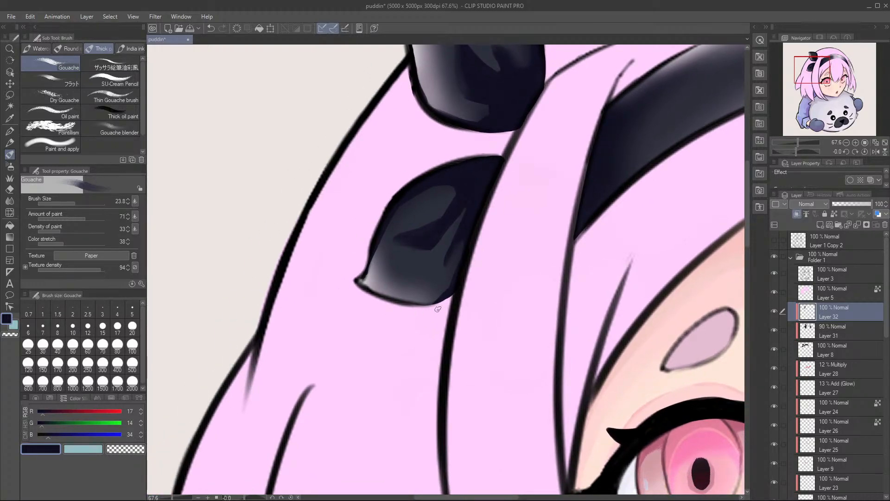
key("e")
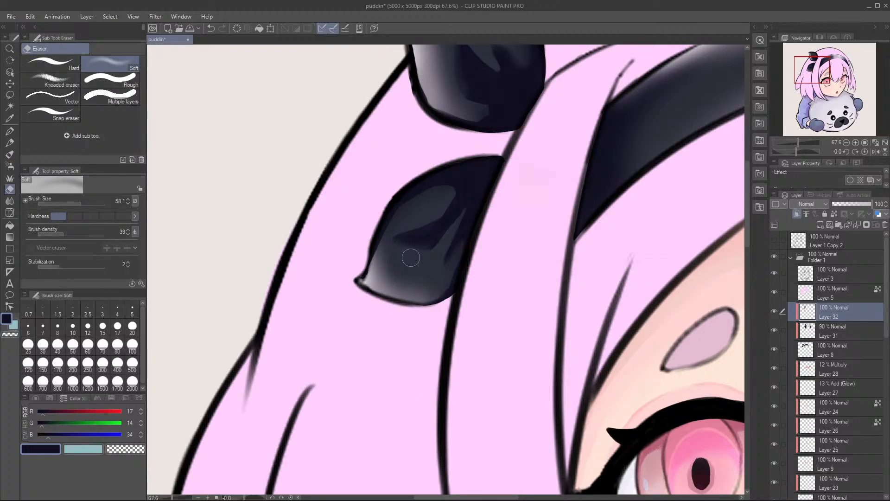
key("b")
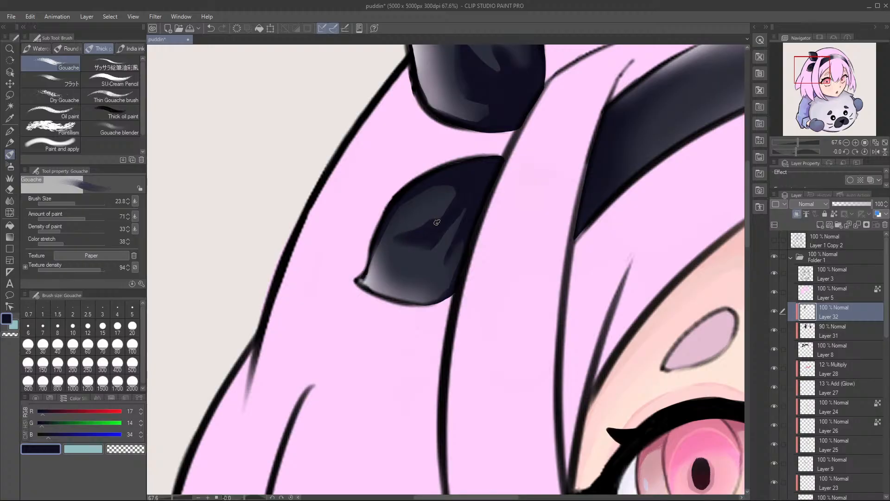
Step: Narrow the upper highlight on the lower bow piece and deepen the navy folds around it
key("e")
key("ctrl+z")
key("b")
key("e")
mouse_move(432, 209)
left_mouse_down()
mouse_move(405, 235)
mouse_move(449, 212)
mouse_move(461, 187)
mouse_move(444, 217)
left_mouse_up()
key("b")
key("e")
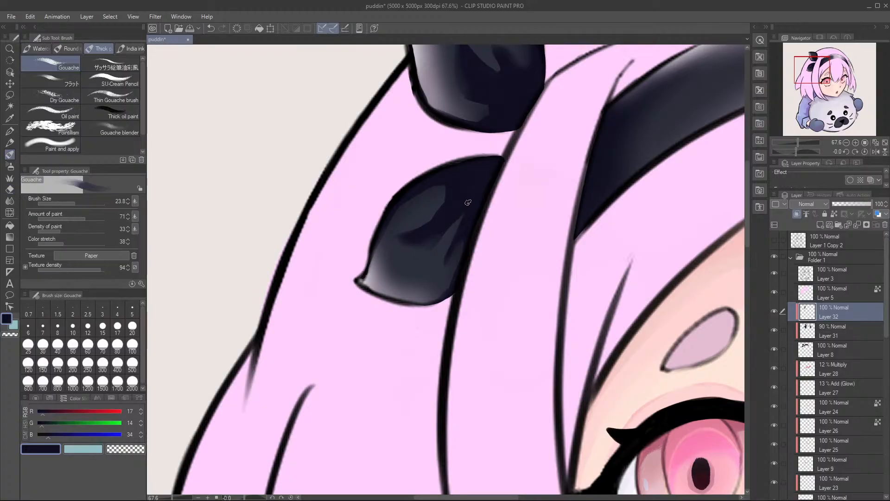
mouse_move(451, 194)
left_mouse_down()
mouse_move(397, 266)
mouse_move(448, 246)
left_mouse_up()
mouse_move(368, 289)
left_mouse_down()
mouse_move(392, 309)
mouse_move(430, 316)
mouse_move(366, 279)
left_mouse_up()
Step: Try shading the outer left edge of the upper bow piece with navy gouache and the Soft eraser
key("e")
left_click_drag(410, 86, 379, 264)
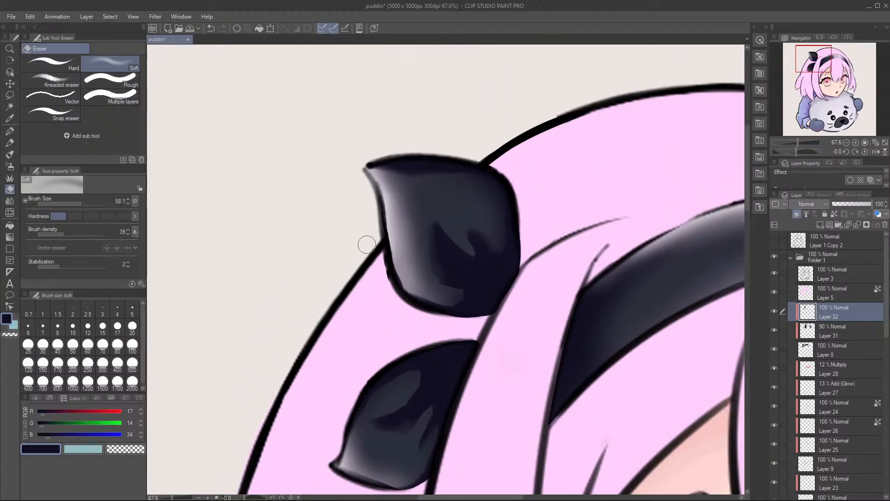
key("b")
mouse_move(366, 173)
left_mouse_down()
mouse_move(388, 192)
mouse_move(394, 235)
mouse_move(375, 186)
mouse_move(391, 243)
left_mouse_up()
left_click_drag(378, 190, 384, 197)
key("e")
mouse_move(394, 246)
left_mouse_down()
mouse_move(391, 181)
mouse_move(401, 244)
mouse_move(343, 356)
mouse_move(445, 259)
left_mouse_up()
key("ctrl+z")
key("ctrl+z")
key("ctrl+z")
key("ctrl+space")
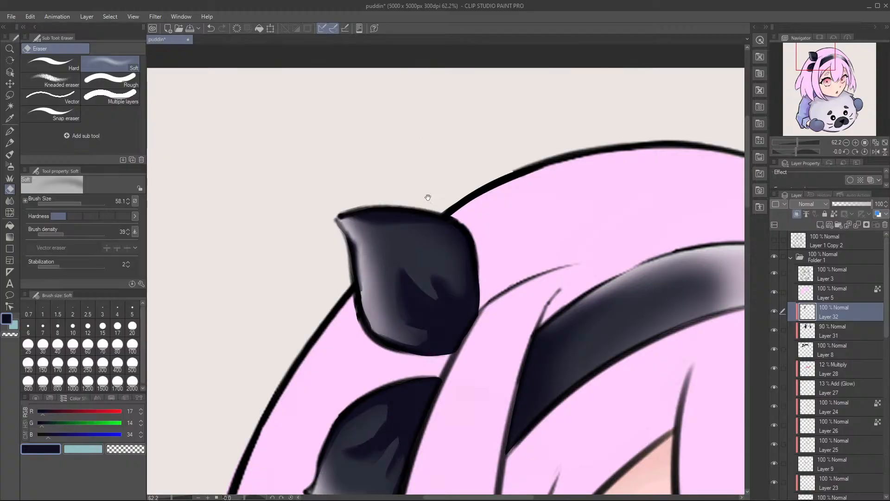
key("ctrl+z")
Step: Try navy gouache shadow strokes along the left section of the headband, undoing an unwanted stroke
key("space")
mouse_move(501, 303)
left_mouse_down()
mouse_move(439, 172)
mouse_move(376, 220)
left_mouse_up()
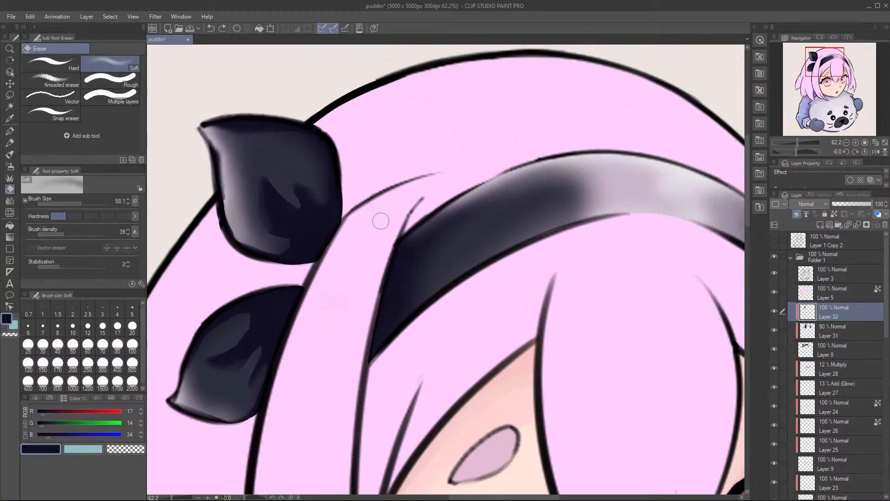
key("b")
left_click_drag(442, 206, 533, 161)
mouse_move(413, 236)
left_mouse_down()
mouse_move(511, 172)
mouse_move(476, 161)
left_mouse_up()
key("space")
left_click_drag(417, 174, 521, 139)
key("ctrl+z")
mouse_move(446, 165)
left_mouse_down()
mouse_move(497, 143)
mouse_move(397, 187)
left_mouse_up()
Step: Paint a navy shadow along the lower edge of the headband's left section with Gouache at size 48.0, comparing it through undo and redo
key("space")
left_click_drag(495, 227, 455, 223)
key("shift+space")
left_click_drag(455, 223, 436, 224)
left_click_drag(497, 169, 376, 260)
key("ctrl+z")
key("ctrl+y")
key("ctrl+z")
key("ctrl+y")
key("ctrl+z")
mouse_move(453, 193)
left_mouse_down()
mouse_move(388, 263)
mouse_move(482, 182)
mouse_move(330, 337)
left_mouse_up()
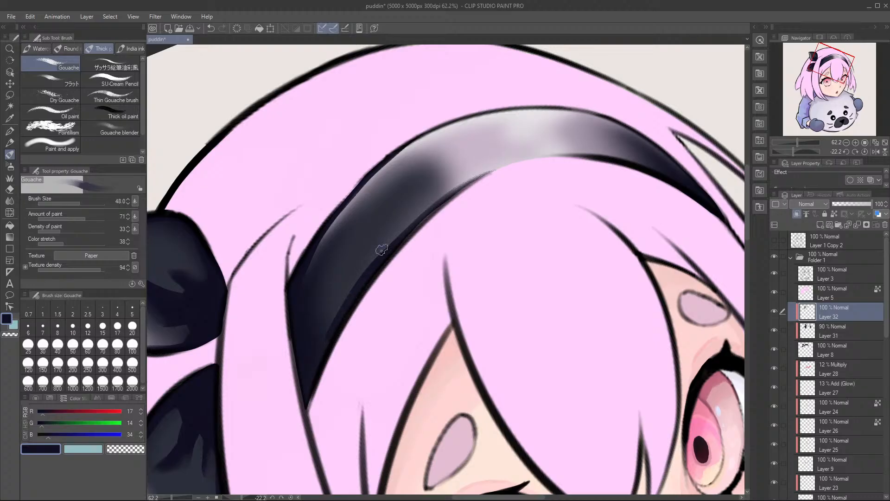
Step: Paint navy shadow down the tapered left end of the headband beside the hair strand, undoing unwanted strokes
left_click_drag(375, 278, 299, 431)
left_click_drag(352, 303, 308, 401)
left_click_drag(285, 300, 289, 333)
left_click_drag(361, 280, 320, 327)
key("ctrl+z")
mouse_move(318, 302)
left_mouse_down()
mouse_move(359, 226)
mouse_move(304, 325)
left_mouse_up()
key("ctrl+z")
Step: Paint long navy streaks following the curve of the headband's dark left section
left_click_drag(386, 218, 310, 308)
left_click_drag(369, 241, 307, 317)
key("ctrl+z")
left_click_drag(388, 207, 297, 339)
left_click_drag(391, 205, 303, 361)
mouse_move(321, 293)
left_mouse_down()
mouse_move(298, 320)
mouse_move(321, 288)
left_mouse_up()
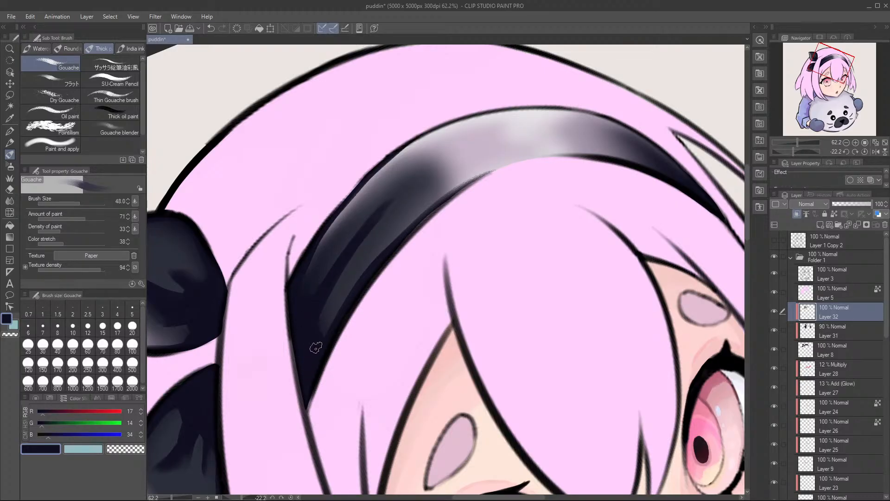
Step: Soften the navy streaks on the headband's left section with the Soft eraser, touching up near the pale highlight with gouache
key("e")
left_click_drag(392, 202, 334, 282)
left_click_drag(381, 222, 333, 282)
mouse_move(373, 240)
left_mouse_down()
mouse_move(341, 274)
mouse_move(364, 244)
left_mouse_up()
left_click_drag(414, 175, 363, 247)
mouse_move(397, 188)
left_mouse_down()
mouse_move(332, 302)
mouse_move(331, 244)
mouse_move(314, 255)
mouse_move(308, 284)
mouse_move(397, 157)
mouse_move(411, 151)
mouse_move(335, 233)
mouse_move(423, 140)
left_mouse_up()
key("b")
left_click_drag(445, 169, 426, 170)
key("e")
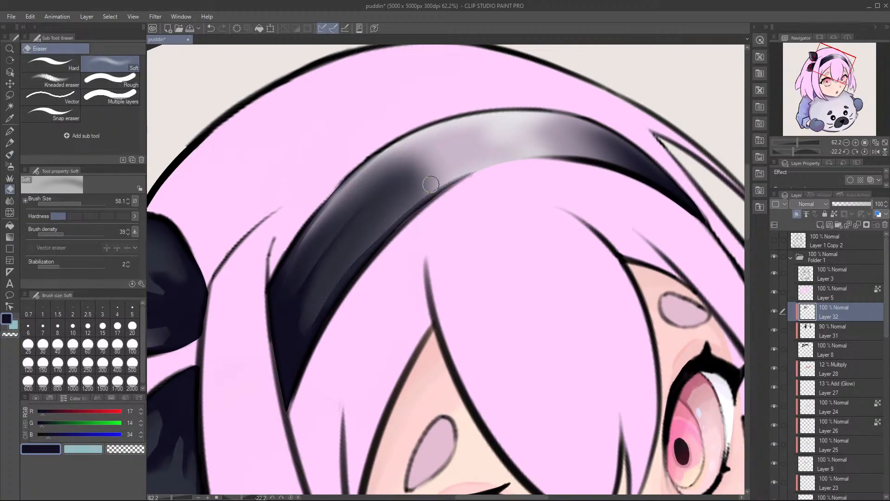
mouse_move(421, 200)
left_mouse_down()
mouse_move(491, 157)
mouse_move(380, 231)
mouse_move(416, 180)
left_mouse_up()
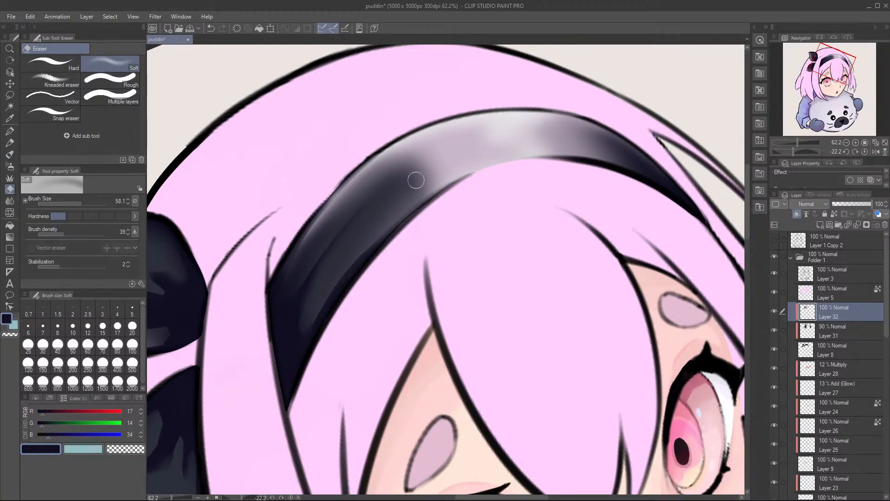
Step: Paint a thin navy shadow along the outer edge of the headband's pale highlight section
key("b")
mouse_move(468, 149)
left_mouse_down()
mouse_move(369, 162)
mouse_move(300, 283)
left_mouse_up()
mouse_move(358, 203)
left_mouse_down()
mouse_move(266, 281)
mouse_move(350, 197)
mouse_move(257, 299)
mouse_move(346, 201)
mouse_move(245, 333)
left_mouse_up()
left_click_drag(332, 215, 245, 352)
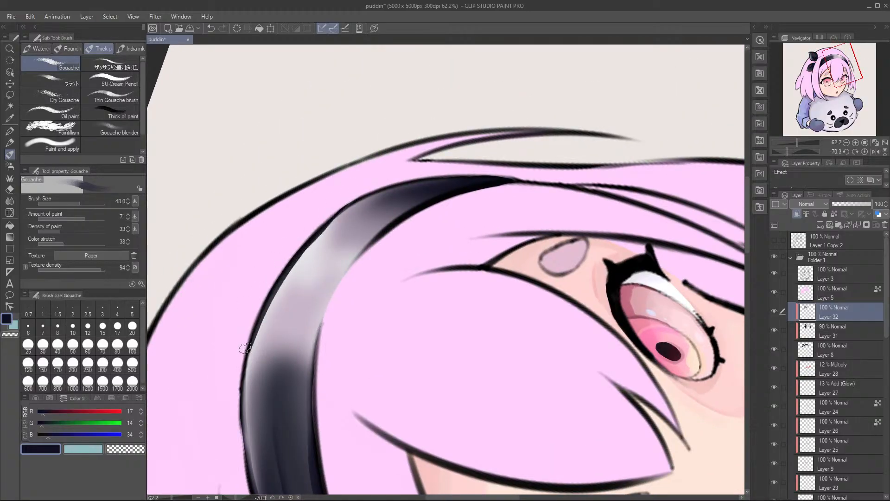
key("r")
mouse_move(395, 187)
left_mouse_down()
mouse_move(341, 211)
mouse_move(328, 268)
left_mouse_up()
key("b")
left_click_drag(378, 202, 316, 293)
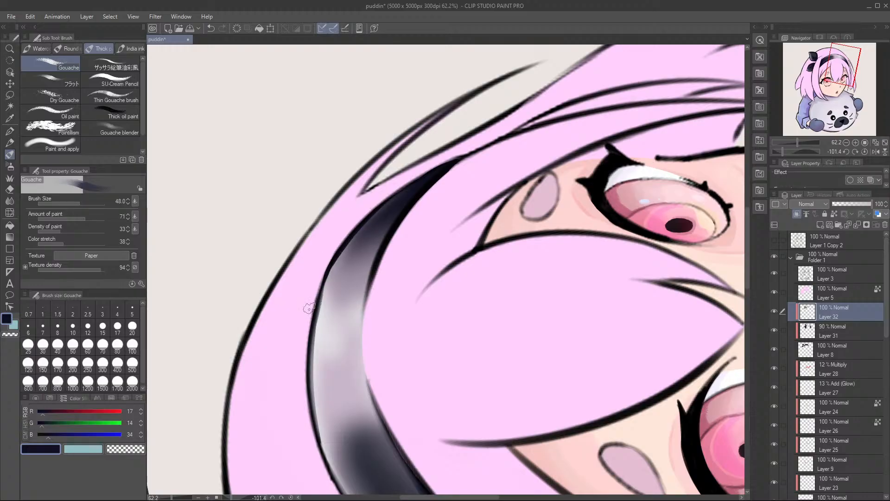
Step: Paint dark navy bands across the right end of the headband, where it leaves the pale highlight
mouse_move(403, 189)
left_mouse_down()
mouse_move(429, 172)
mouse_move(348, 235)
left_mouse_up()
mouse_move(394, 214)
left_mouse_down()
mouse_move(342, 241)
mouse_move(320, 279)
left_mouse_up()
left_click_drag(391, 245, 327, 281)
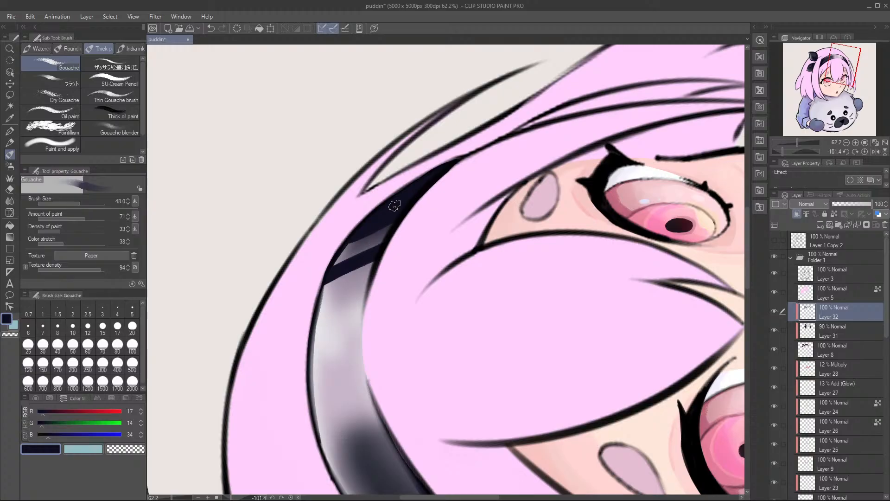
left_click_drag(374, 263, 366, 317)
key("r")
mouse_move(338, 280)
left_mouse_down()
mouse_move(406, 209)
mouse_move(380, 268)
mouse_move(417, 217)
mouse_move(372, 235)
mouse_move(372, 253)
left_mouse_up()
Step: Undo the excess navy strokes and soften the fold at the headband's right end with the Soft eraser at size 29.3
key("e")
key("r")
key("ctrl+z")
key("ctrl+z")
mouse_move(383, 207)
left_mouse_down()
mouse_move(365, 294)
mouse_move(390, 260)
mouse_move(363, 295)
mouse_move(360, 277)
mouse_move(388, 205)
mouse_move(459, 188)
mouse_move(396, 244)
mouse_move(414, 221)
left_mouse_up()
key("r")
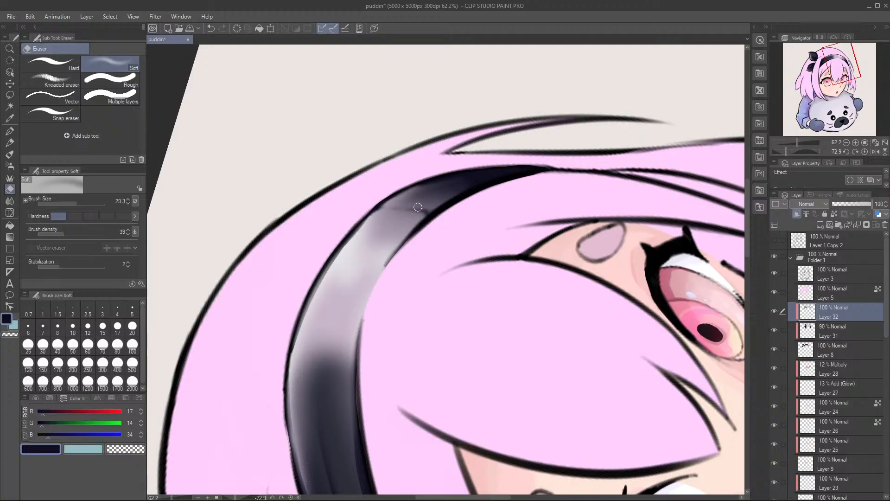
key("b")
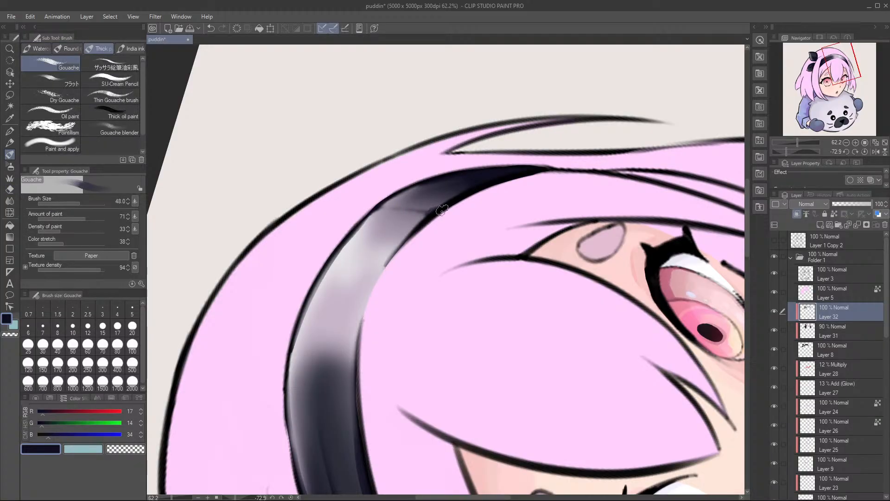
Step: Reduce the Gouache brush to 7.6 and dot small navy stitches along the lower edge of the headband's pale section
key("ctrl+space")
left_click_drag(499, 214, 473, 234)
key("r")
key("ctrl+space")
mouse_move(515, 293)
left_mouse_down()
mouse_move(472, 344)
mouse_move(523, 299)
left_mouse_up()
key("b")
key("space")
mouse_move(397, 237)
left_mouse_down()
mouse_move(445, 256)
mouse_move(410, 268)
mouse_move(441, 262)
left_mouse_up()
key("ctrl+space")
key("ctrl+alt")
left_click_drag(396, 185, 391, 187)
key("space")
left_click_drag(454, 181, 429, 198)
key("r")
left_click_drag(467, 159, 407, 160)
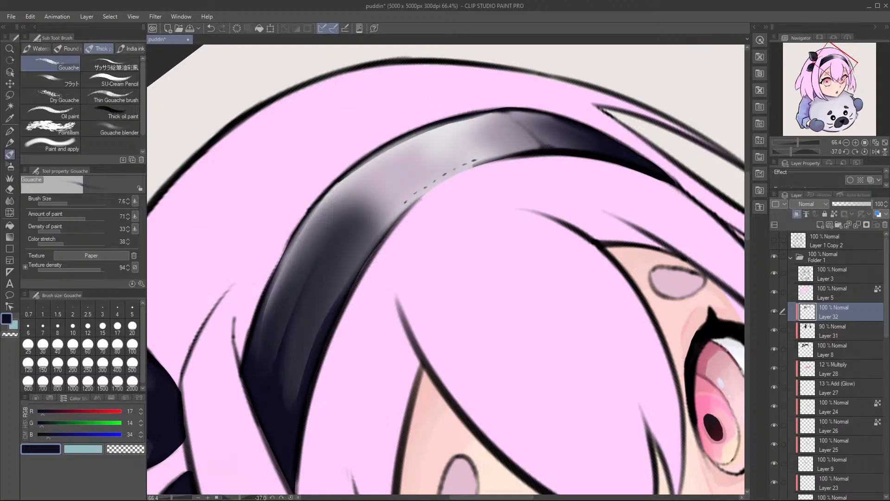
Step: Add more navy stitch marks along the headband's lower edge toward its right end
mouse_move(380, 228)
left_mouse_down()
mouse_move(395, 199)
mouse_move(381, 213)
left_mouse_up()
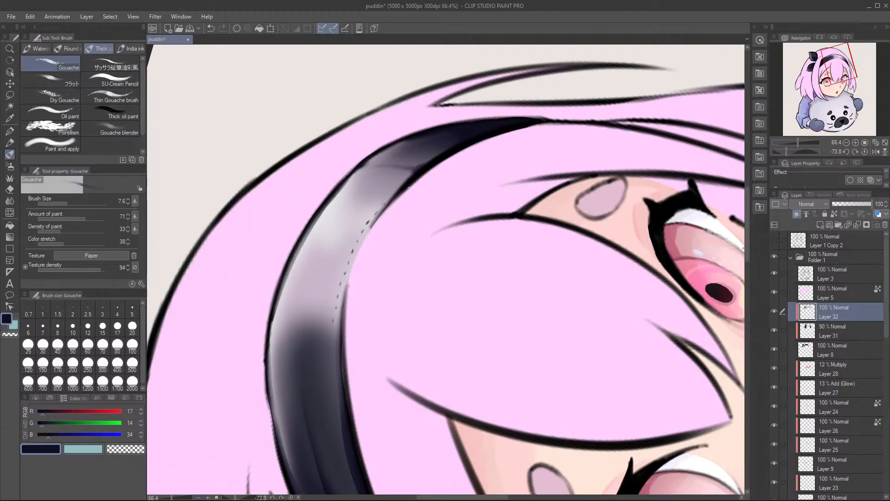
left_click_drag(446, 192, 374, 241)
mouse_move(343, 302)
left_mouse_down()
mouse_move(342, 231)
mouse_move(361, 198)
mouse_move(349, 213)
mouse_move(388, 228)
left_mouse_up()
left_click_drag(441, 191, 435, 169)
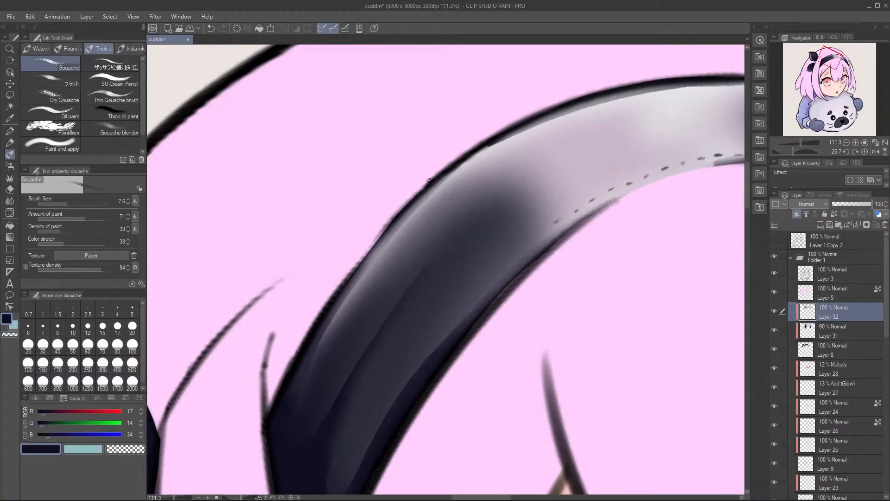
Step: Rework a fine navy line along the headband's upper edge by undoing and repainting it, and save the file
key("ctrl+z")
mouse_move(496, 154)
left_mouse_down()
mouse_move(419, 216)
mouse_move(456, 180)
mouse_move(431, 204)
left_mouse_up()
key("ctrl+z")
mouse_move(480, 165)
left_mouse_down()
mouse_move(424, 227)
mouse_move(435, 207)
left_mouse_up()
key("ctrl+z")
key("ctrl+z")
left_click_drag(501, 151, 453, 185)
scroll(533, 148, "down", 10)
key("ctrl+s")
Step: Paint fine navy shading under the outline of the headband's upper edge and beside the fold at its right end
key("r")
left_click_drag(589, 143, 607, 193)
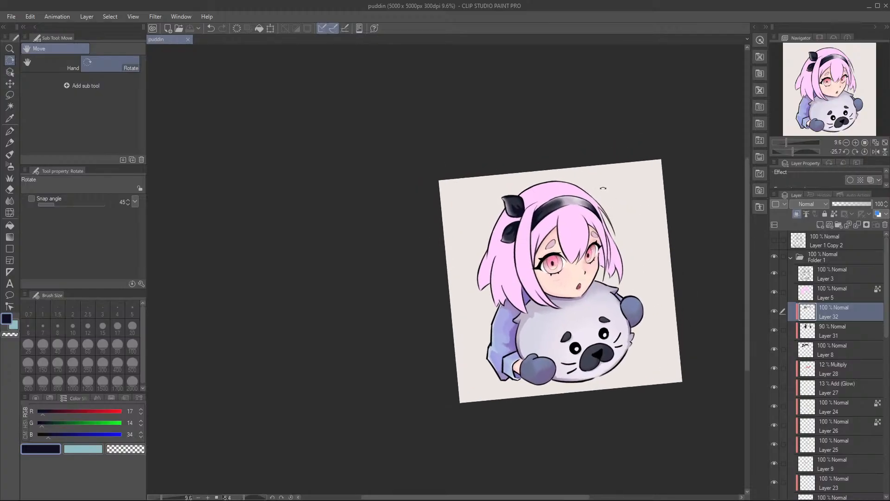
scroll(615, 198, "up", 5)
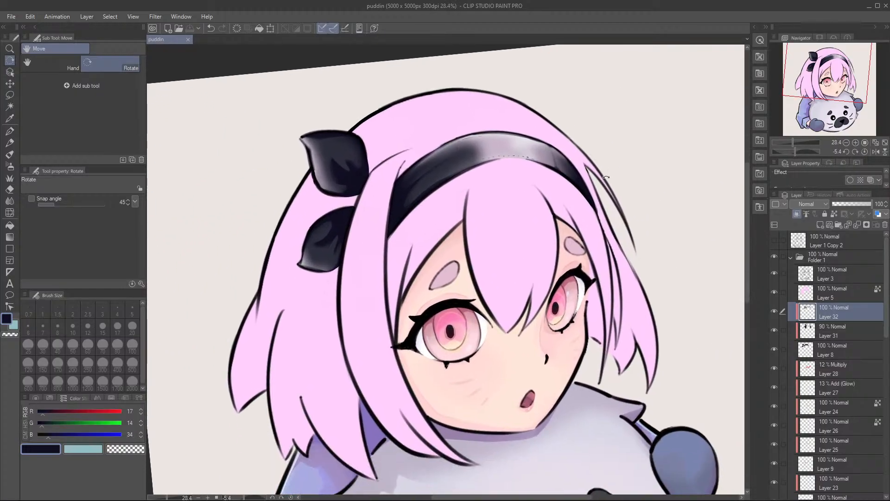
left_click_drag(615, 177, 666, 155)
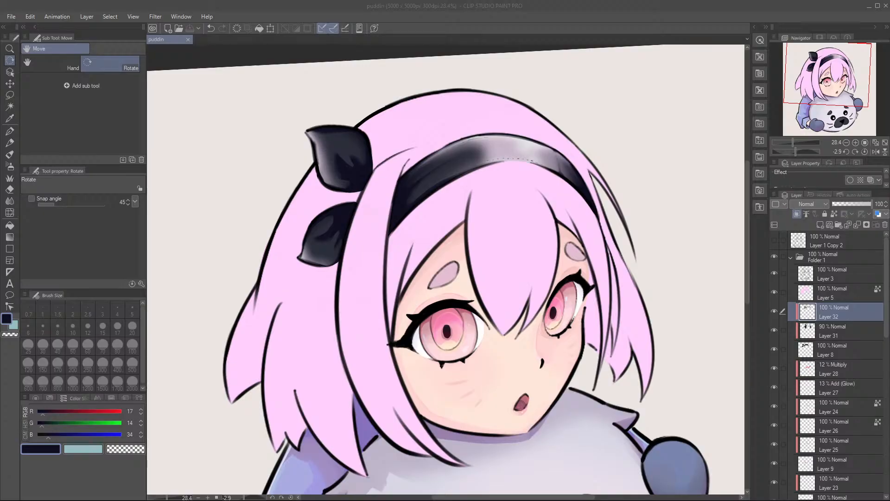
scroll(454, 154, "up", 3)
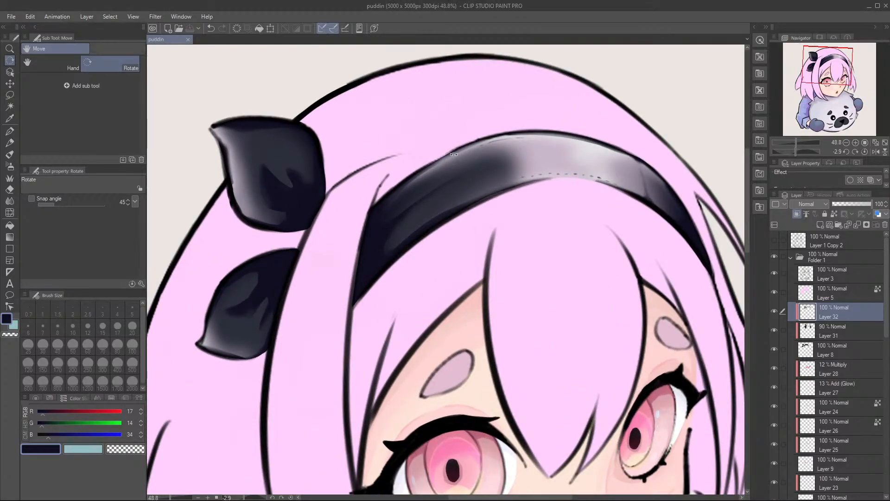
key("b")
left_click_drag(545, 153, 521, 180)
left_click_drag(604, 119, 485, 128)
mouse_move(519, 87)
left_mouse_down()
mouse_move(435, 164)
mouse_move(605, 141)
left_mouse_up()
left_click_drag(404, 188, 544, 153)
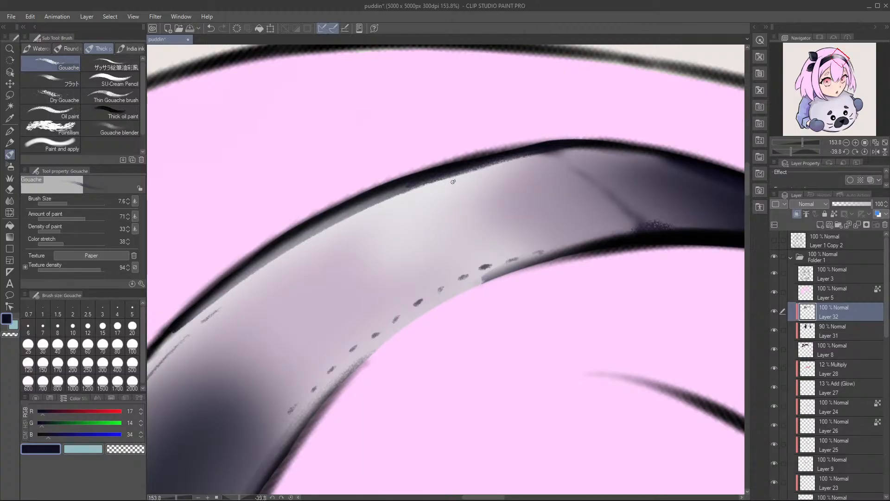
Step: Blend the fine shading around the headband's fold with the Soft eraser and gouache, and save the file
key("e")
mouse_move(371, 214)
left_mouse_down()
mouse_move(507, 167)
mouse_move(396, 209)
left_mouse_up()
key("b")
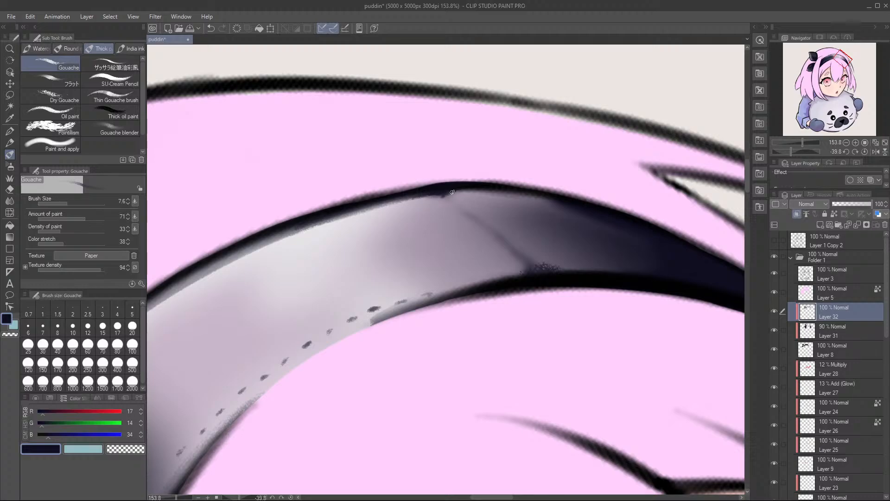
key("r")
mouse_move(580, 205)
left_mouse_down()
mouse_move(519, 150)
mouse_move(428, 187)
left_mouse_up()
key("e")
mouse_move(501, 201)
left_mouse_down()
mouse_move(445, 202)
mouse_move(431, 212)
mouse_move(520, 208)
mouse_move(513, 227)
mouse_move(533, 207)
mouse_move(518, 228)
mouse_move(533, 221)
mouse_move(439, 254)
left_mouse_up()
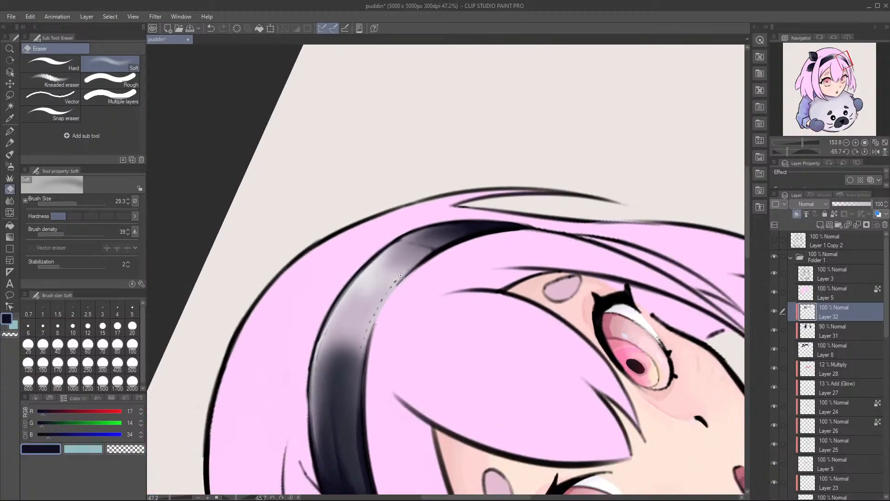
key("ctrl+s")
Step: Examine the shaded headband and bow against the whole head
key("r")
mouse_move(469, 153)
left_mouse_down()
mouse_move(500, 162)
mouse_move(522, 229)
left_mouse_up()
key("b")
mouse_move(333, 229)
left_mouse_down()
mouse_move(427, 176)
mouse_move(435, 212)
left_mouse_up()
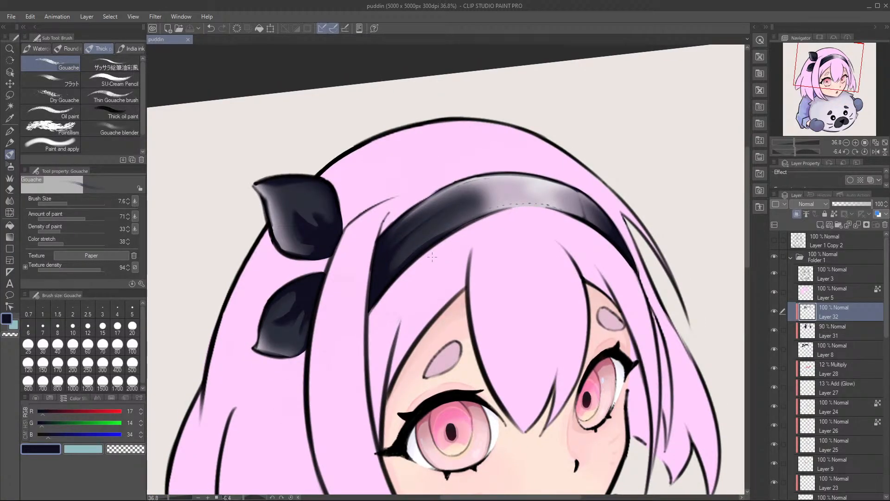
mouse_move(440, 232)
left_mouse_down()
mouse_move(434, 253)
mouse_move(434, 228)
left_mouse_up()
key("r")
mouse_move(477, 202)
left_mouse_down()
mouse_move(489, 205)
mouse_move(482, 205)
left_mouse_up()
key("b")
left_click_drag(424, 213, 461, 218)
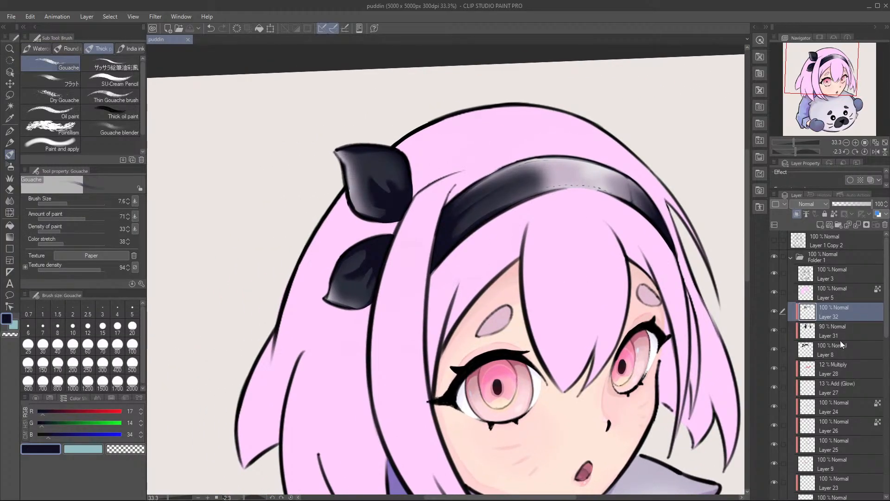
Step: Add a clipped layer directly above Layer 31 and airbrush a soft grey-navy sheen onto the upper bow loop
left_click(843, 331)
left_click(818, 227)
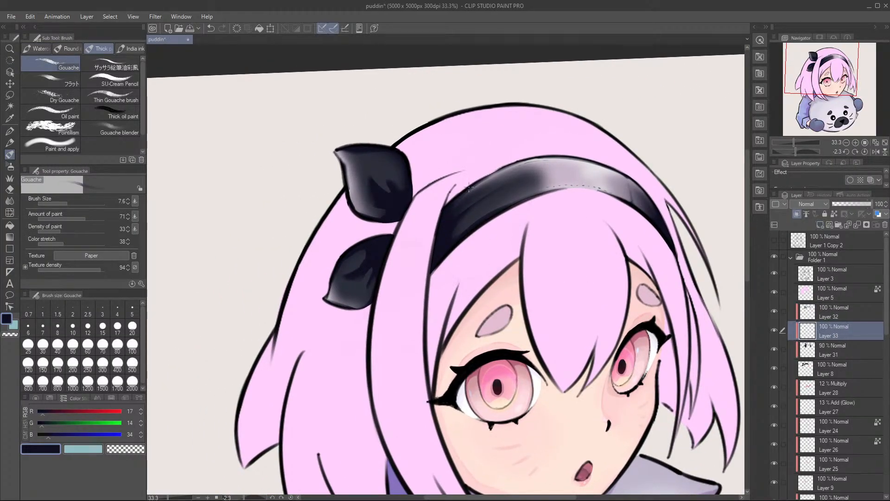
scroll(443, 178, "up", 1)
left_click(321, 159, "alt")
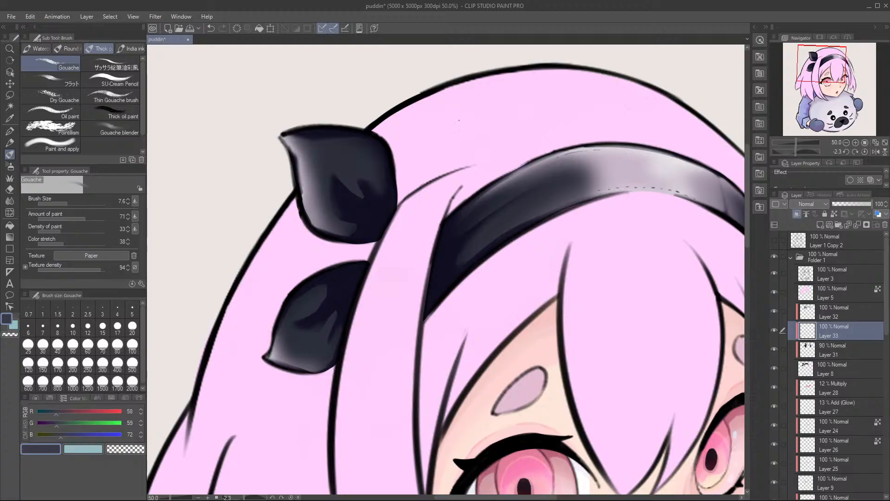
key("b")
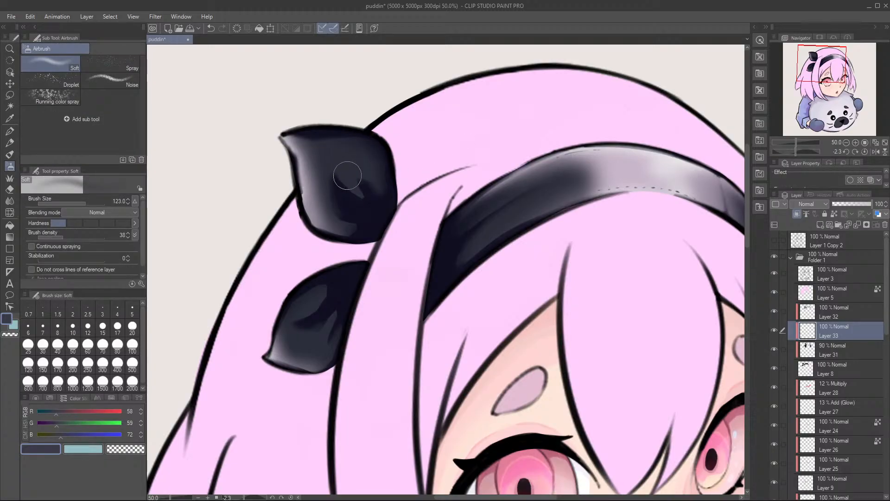
mouse_move(351, 179)
left_mouse_down()
mouse_move(380, 172)
mouse_move(340, 166)
mouse_move(354, 151)
mouse_move(364, 179)
mouse_move(344, 169)
mouse_move(367, 193)
left_mouse_up()
key("ctrl+z")
left_click(298, 159, "alt")
key("ctrl+z")
left_click_drag(348, 159, 367, 192)
mouse_move(341, 150)
left_mouse_down()
mouse_move(383, 197)
mouse_move(341, 153)
mouse_move(354, 181)
left_mouse_up()
Step: Soften the sheen along the upper bow loop's top edge and add a grey-violet gouache tone (RGB 92, 88, 103) beside its fold
key("e")
mouse_move(330, 132)
left_mouse_down()
mouse_move(376, 159)
mouse_move(368, 145)
mouse_move(334, 139)
mouse_move(387, 153)
left_mouse_up()
key("b")
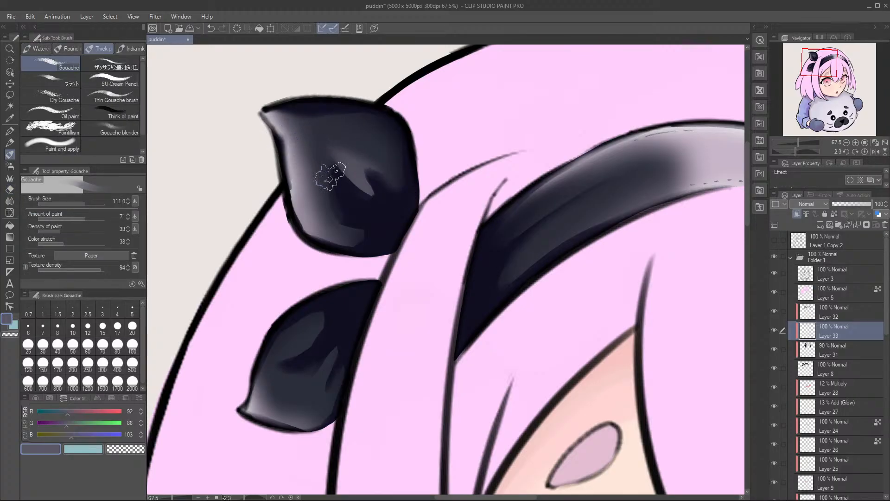
mouse_move(339, 158)
left_mouse_down()
mouse_move(374, 197)
mouse_move(344, 160)
mouse_move(369, 166)
left_mouse_up()
Step: Paint a grey-violet gouache highlight on the lower bow loop and soften it with the Soft eraser
left_click_drag(352, 235, 419, 129)
mouse_move(388, 225)
left_mouse_down()
mouse_move(350, 254)
mouse_move(360, 237)
mouse_move(348, 238)
mouse_move(354, 245)
mouse_move(369, 230)
mouse_move(378, 236)
mouse_move(392, 215)
left_mouse_up()
mouse_move(451, 207)
left_mouse_down()
mouse_move(371, 213)
mouse_move(377, 195)
left_mouse_up()
mouse_move(299, 215)
left_mouse_down()
mouse_move(271, 241)
mouse_move(294, 226)
left_mouse_up()
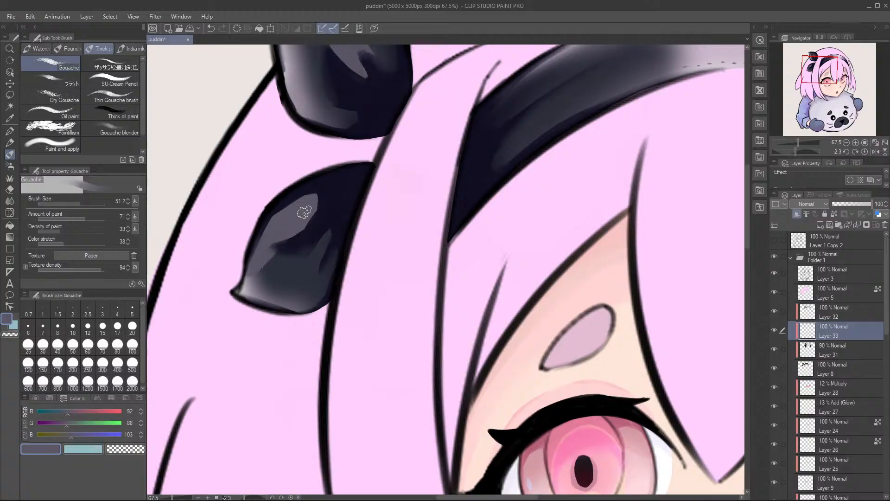
left_click_drag(389, 191, 429, 181)
key("e")
left_click_drag(300, 257, 277, 276)
left_click_drag(315, 191, 289, 230)
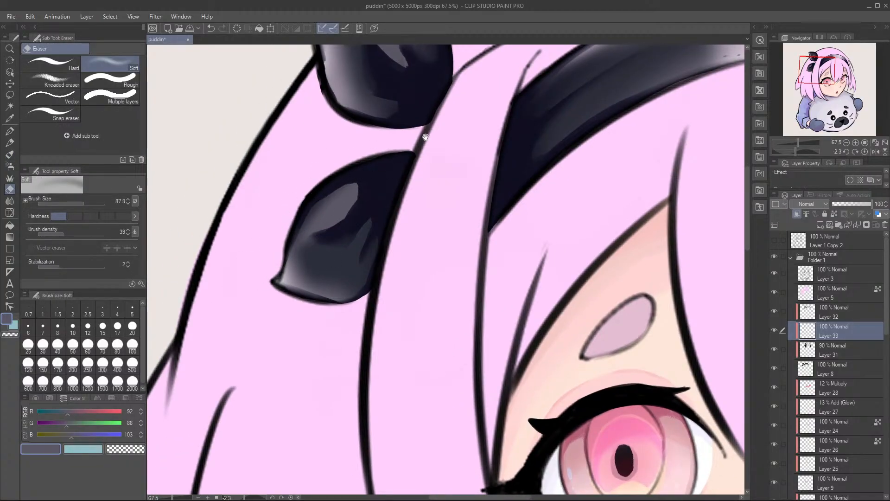
Step: Blend the grey-violet tones around the upper bow loop's fold with the Soft eraser
left_click_drag(421, 141, 406, 289)
mouse_move(362, 138)
left_mouse_down()
mouse_move(347, 158)
mouse_move(414, 181)
mouse_move(382, 163)
left_mouse_up()
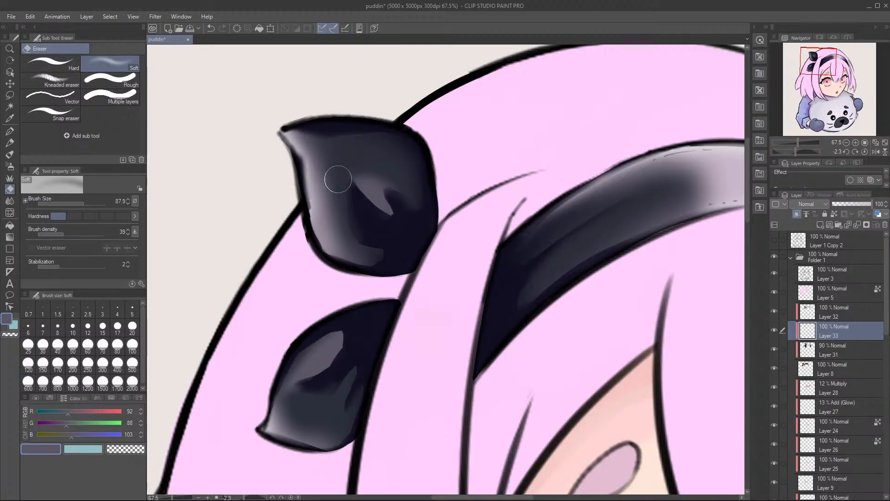
left_click_drag(395, 192, 400, 193)
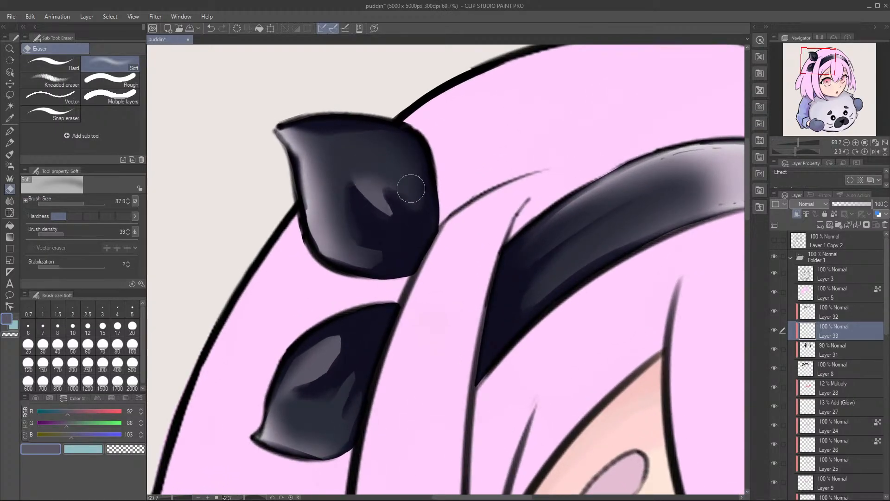
left_click_drag(377, 259, 350, 306)
mouse_move(349, 306)
left_mouse_down()
mouse_move(388, 259)
mouse_move(338, 264)
mouse_move(251, 296)
left_mouse_up()
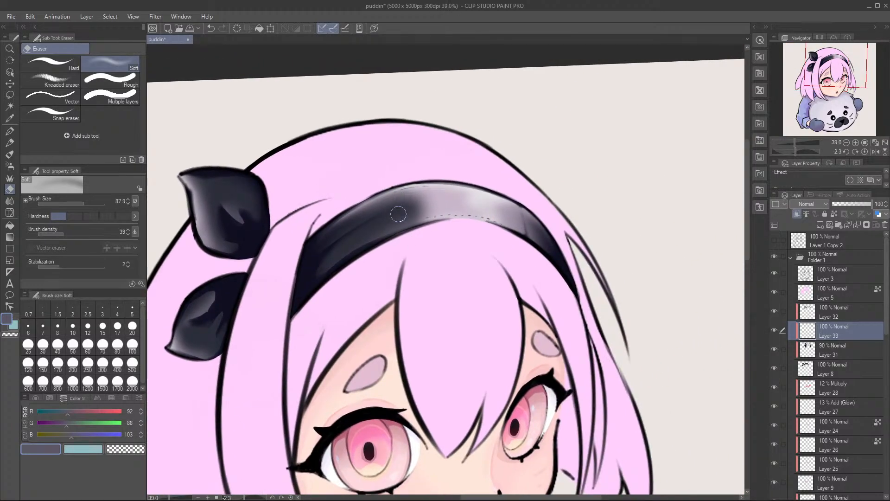
key("b")
left_click_drag(416, 195, 402, 204)
key("ctrl+z")
left_click_drag(473, 207, 539, 181)
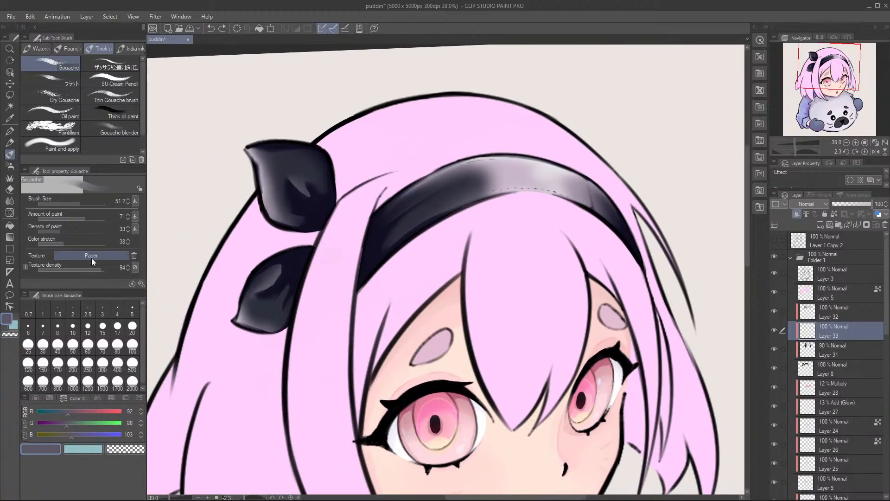
Step: Sample the headband's light tone and raise the drawing colour to pure white (RGB 255, 255, 255)
left_click(548, 173, "alt")
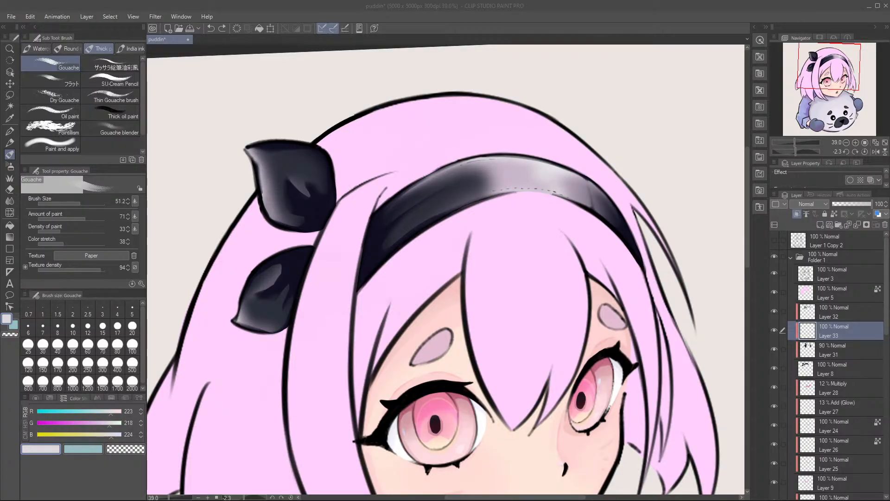
left_click_drag(238, 180, 266, 162)
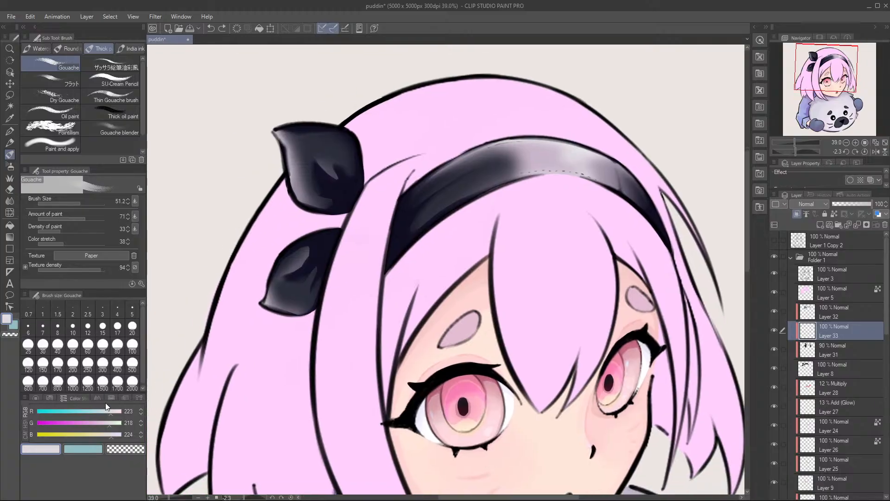
left_click_drag(106, 422, 123, 411)
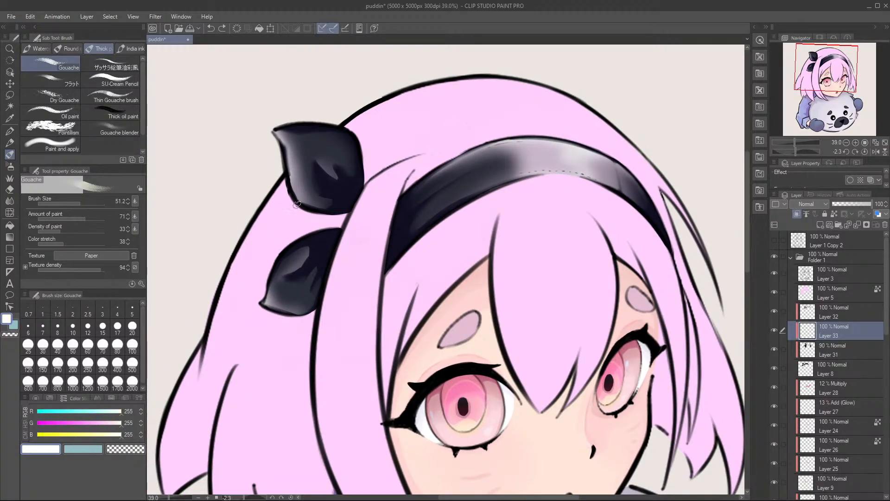
Step: Try white gouache highlights along the outer edges of both bow loops on Layer 33
scroll(293, 211, "up", 1)
mouse_move(273, 122)
left_mouse_down()
mouse_move(284, 149)
mouse_move(269, 122)
mouse_move(281, 145)
mouse_move(274, 118)
mouse_move(284, 119)
mouse_move(288, 174)
left_mouse_up()
key("ctrl+z")
key("ctrl+z")
left_click_drag(260, 332, 272, 257)
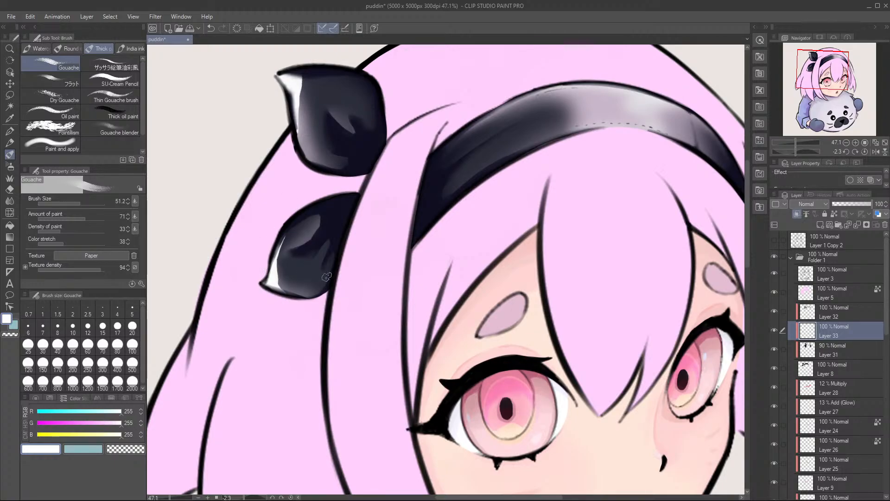
key("ctrl+z")
key("ctrl+z")
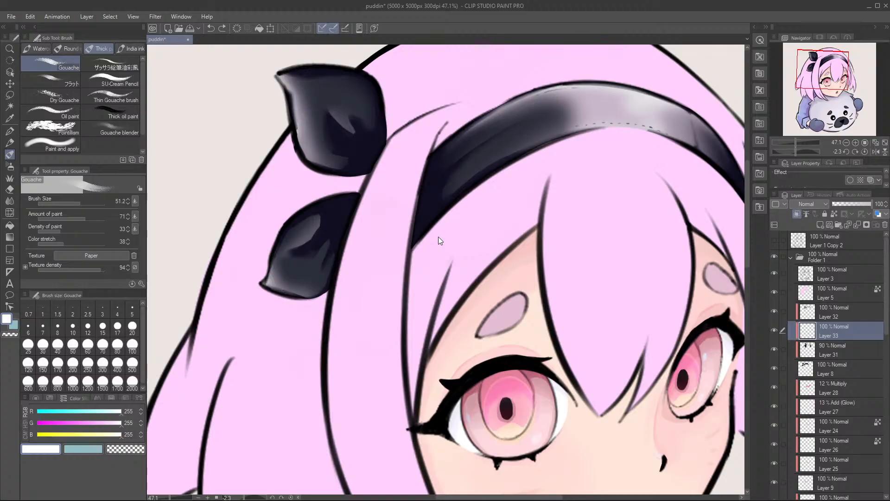
Step: Add a clipped layer above Layer 32 and paint white highlights along the outer edges of both bow loops
left_click(840, 319)
left_click(818, 223)
left_click(798, 213)
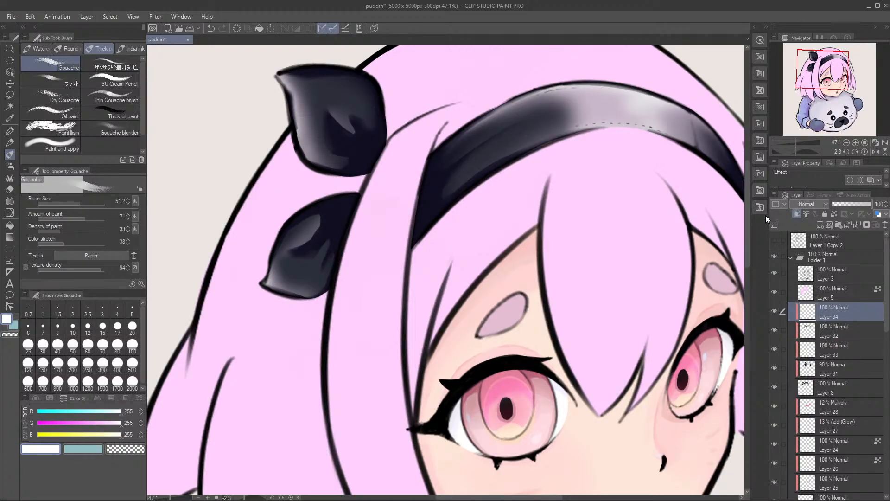
mouse_move(281, 101)
left_mouse_down()
mouse_move(300, 94)
mouse_move(280, 75)
mouse_move(295, 115)
mouse_move(298, 102)
mouse_move(295, 148)
left_mouse_up()
mouse_move(270, 278)
left_mouse_down()
mouse_move(278, 290)
mouse_move(274, 253)
mouse_move(282, 292)
left_mouse_up()
Step: Paint white gouache highlights across the headband's light section and along its upper and lower edges
mouse_move(546, 94)
left_mouse_down()
mouse_move(522, 114)
mouse_move(435, 133)
left_mouse_up()
mouse_move(570, 114)
left_mouse_down()
mouse_move(457, 112)
mouse_move(357, 135)
mouse_move(338, 149)
mouse_move(432, 129)
mouse_move(419, 131)
left_mouse_up()
left_click_drag(419, 132, 417, 162)
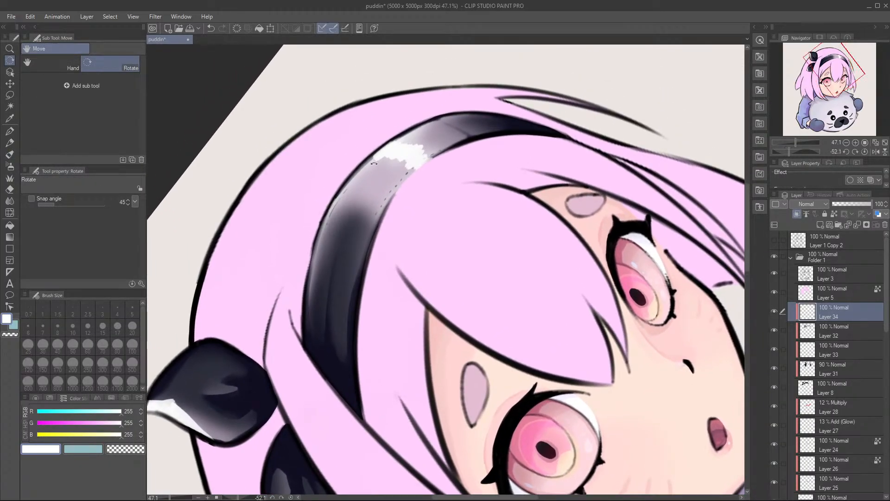
left_click_drag(356, 171, 428, 118)
left_click_drag(382, 147, 438, 117)
key("ctrl+z")
left_click_drag(374, 151, 436, 117)
left_click_drag(361, 167, 329, 214)
left_click_drag(445, 150, 401, 187)
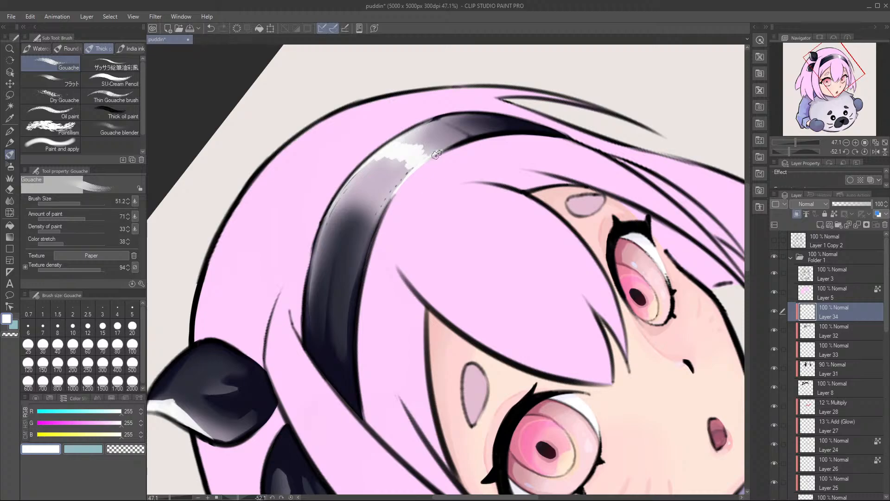
Step: Fade the white highlight on the upper bow loop with the Soft eraser
key("r")
left_click_drag(430, 134, 463, 116)
left_click_drag(275, 261, 384, 189)
mouse_move(334, 216)
left_mouse_down()
mouse_move(419, 171)
mouse_move(447, 167)
left_mouse_up()
left_click_drag(332, 123, 403, 183)
key("e")
mouse_move(449, 164)
left_mouse_down()
mouse_move(467, 152)
mouse_move(455, 164)
mouse_move(455, 147)
left_mouse_up()
mouse_move(453, 133)
left_mouse_down()
mouse_move(467, 139)
mouse_move(463, 164)
left_mouse_up()
left_click_drag(464, 126, 468, 154)
mouse_move(419, 108)
left_mouse_down()
mouse_move(424, 170)
mouse_move(436, 119)
left_mouse_up()
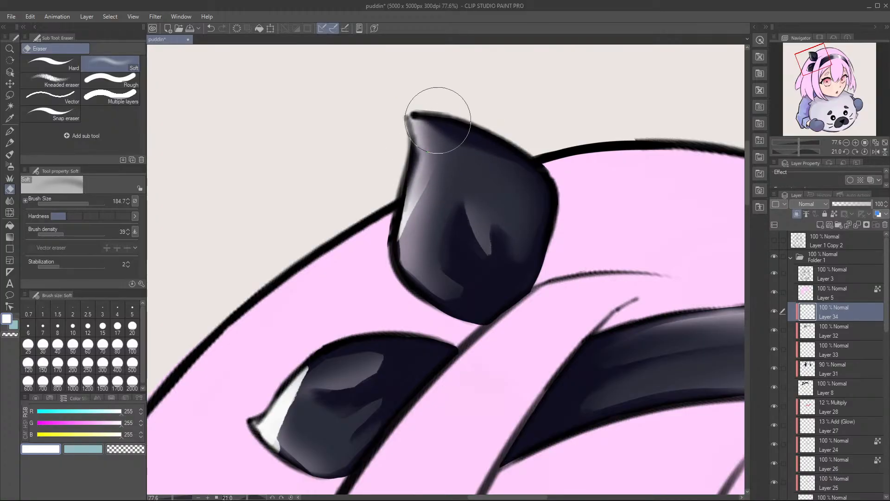
Step: Fade the white highlight at the lower bow loop's outer tip with the Soft eraser
left_click_drag(386, 196, 320, 205)
mouse_move(297, 274)
left_mouse_down()
mouse_move(334, 211)
mouse_move(320, 284)
left_mouse_up()
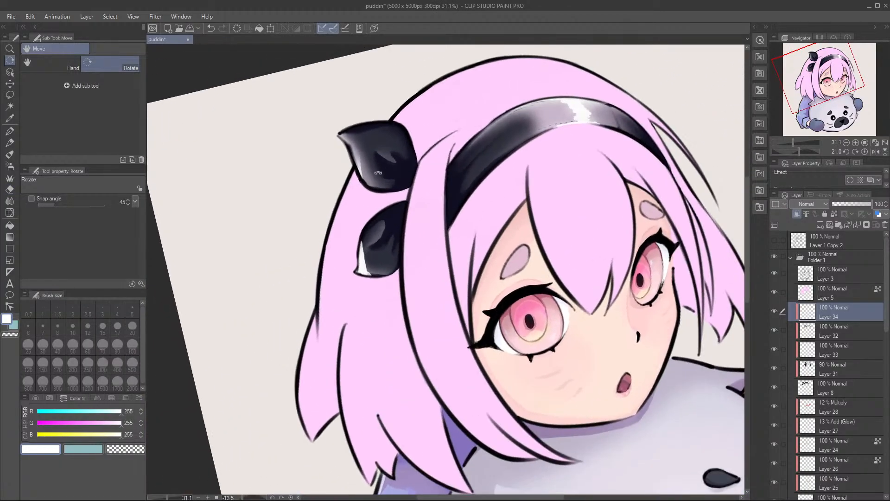
key("b")
key("e")
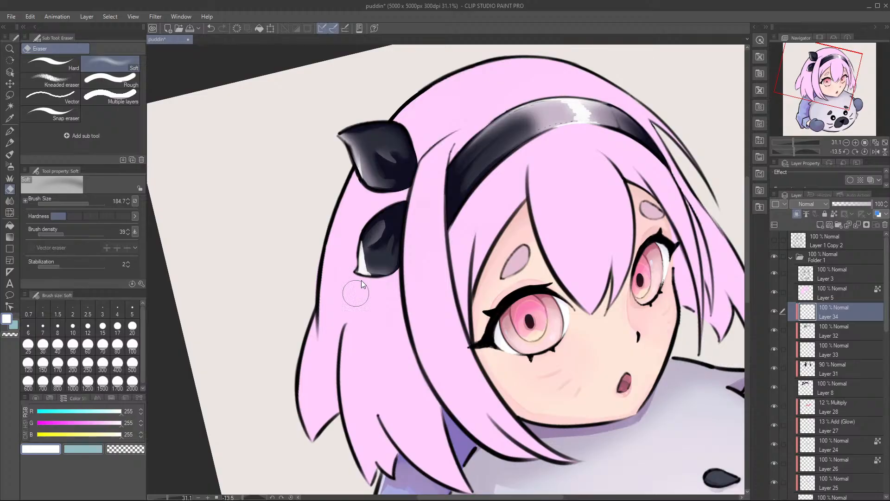
left_click_drag(375, 295, 374, 283)
mouse_move(360, 289)
left_mouse_down()
mouse_move(352, 265)
mouse_move(364, 278)
mouse_move(380, 265)
left_mouse_up()
Step: Soften the headband's white highlight with the Soft eraser, using a smaller eraser size for the finer areas
left_click_drag(527, 151, 408, 253)
mouse_move(462, 214)
left_mouse_down()
mouse_move(469, 191)
mouse_move(461, 192)
mouse_move(505, 193)
left_mouse_up()
key("bracketleft")
key("b")
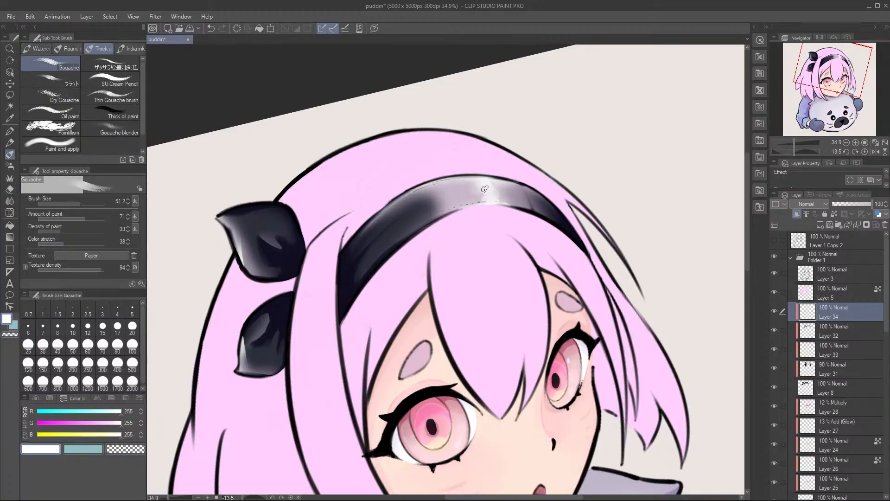
key("e")
left_click_drag(474, 187, 479, 195)
Step: Refine the headband's white highlight toward its upper edge with alternating gouache and Soft eraser passes, and save the file
key("b")
left_click_drag(479, 189, 464, 177)
key("e")
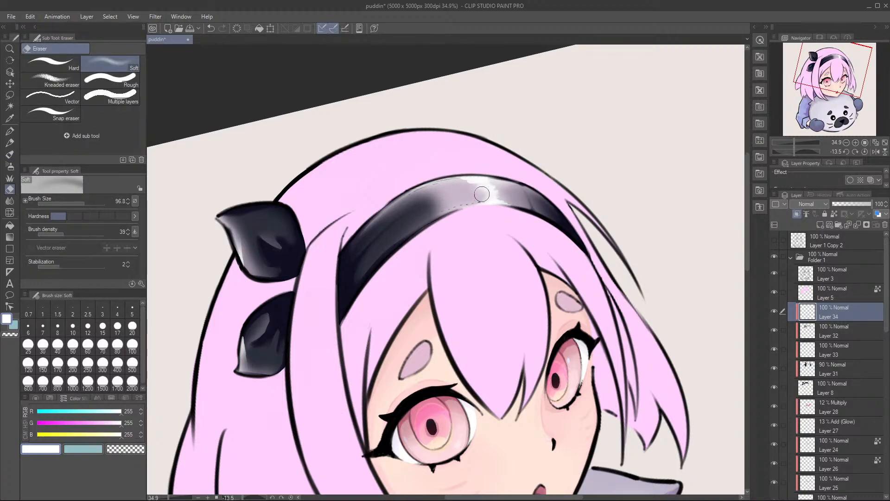
key("b")
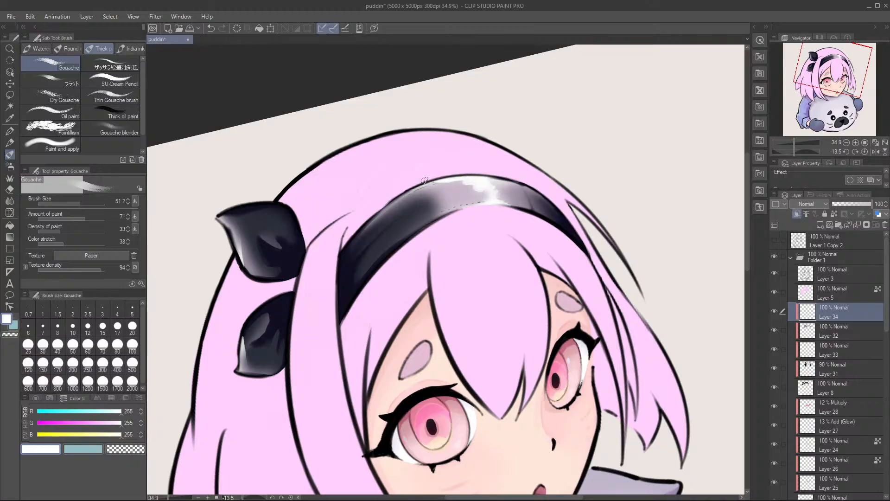
key("e")
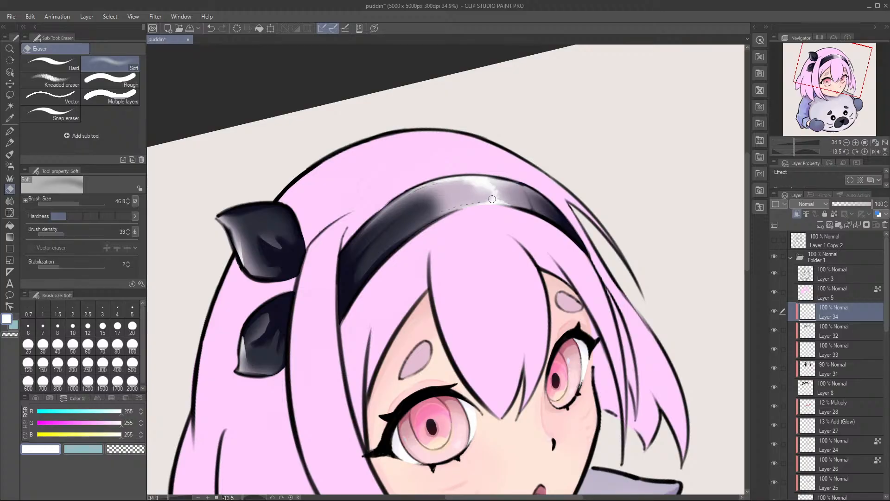
key("b")
key("e")
key("b")
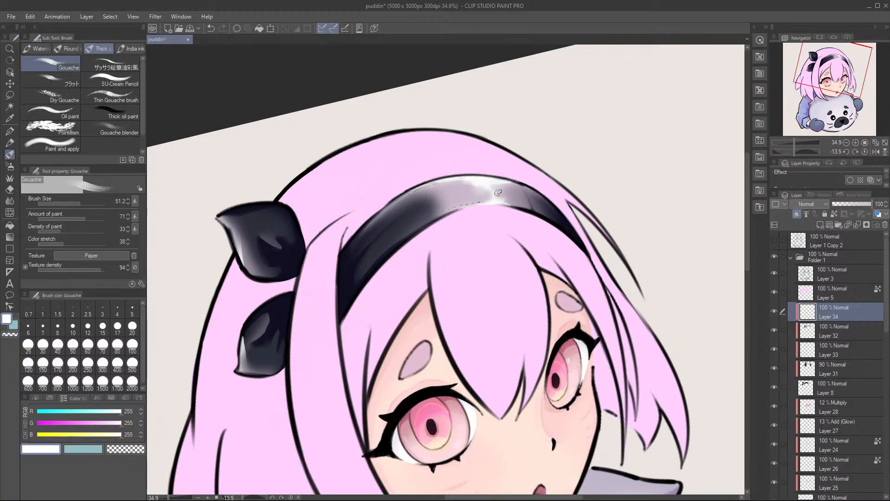
key("e")
key("b")
key("e")
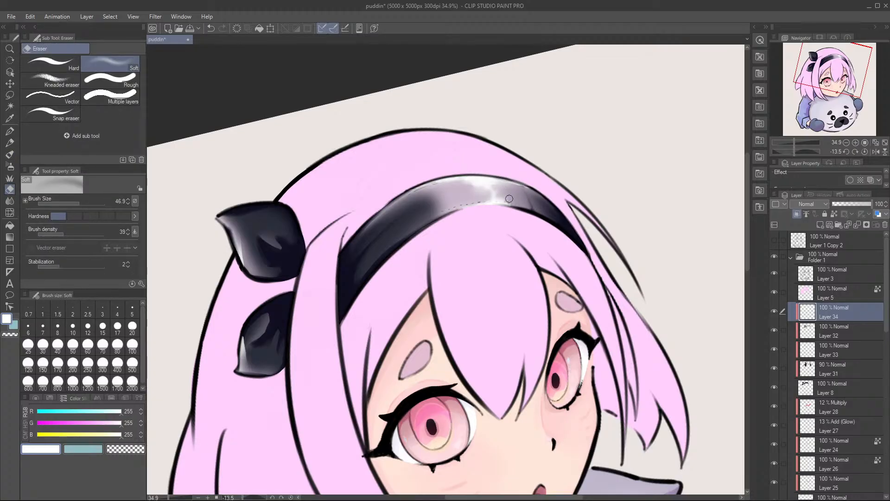
key("b")
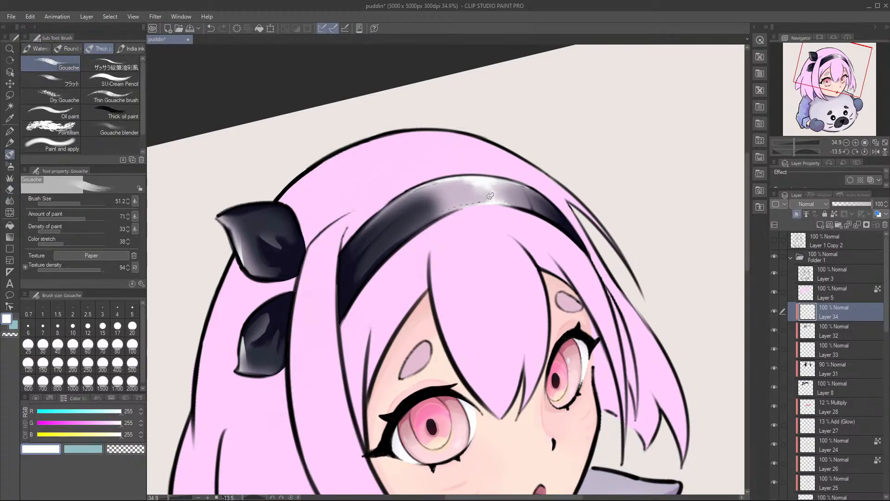
scroll(520, 204, "down", 6)
key("ctrl+s")
Step: Paint thin white rim highlights along the upper bow loop's inner edge and the lower loop's upper edge
key("r")
left_click_drag(532, 191, 571, 200)
scroll(516, 254, "up", 3)
left_click_drag(561, 238, 564, 222)
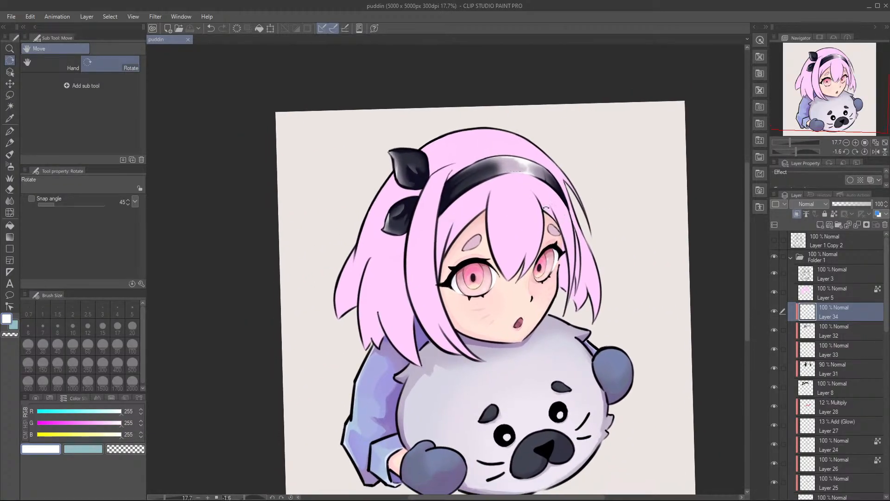
scroll(463, 143, "up", 3)
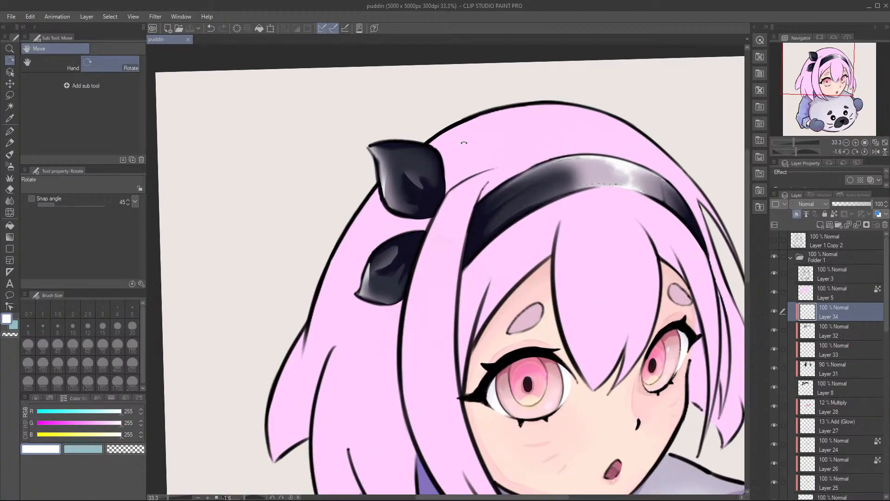
key("b")
mouse_move(441, 158)
left_mouse_down()
mouse_move(445, 186)
mouse_move(447, 178)
left_mouse_up()
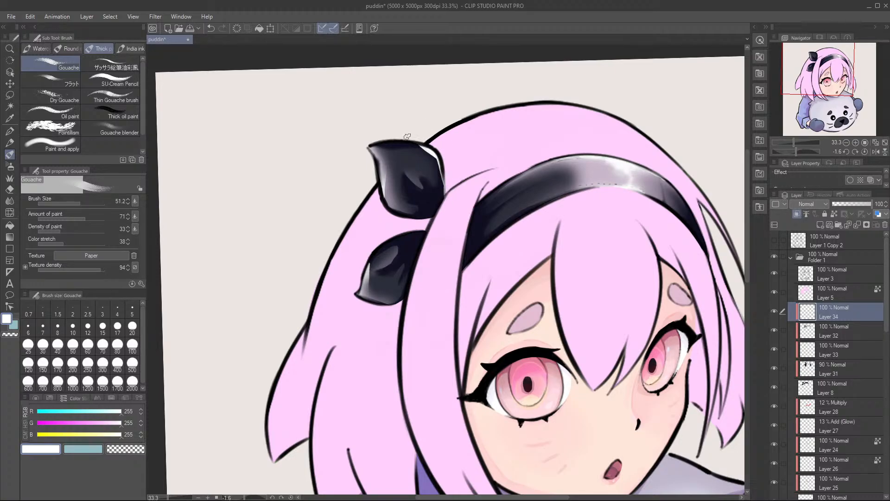
left_click_drag(378, 308, 427, 240)
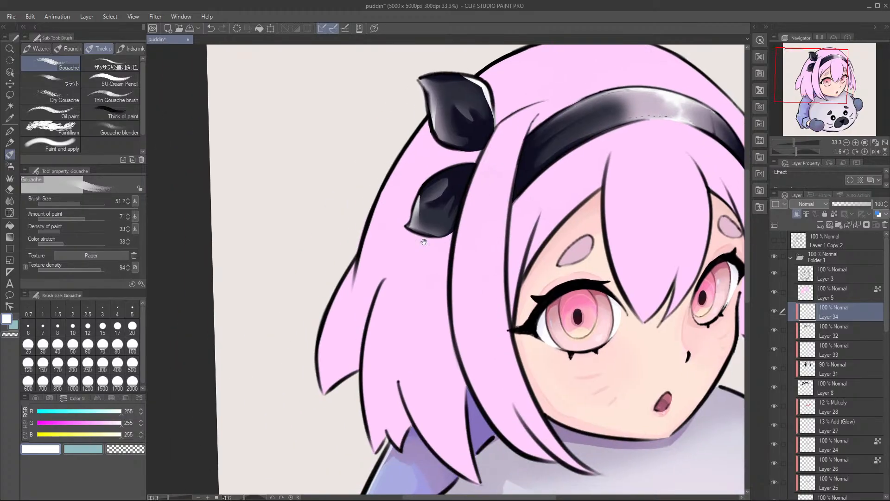
mouse_move(447, 167)
left_mouse_down()
mouse_move(466, 162)
mouse_move(428, 176)
mouse_move(415, 189)
mouse_move(454, 163)
mouse_move(408, 199)
mouse_move(439, 171)
mouse_move(420, 190)
left_mouse_up()
Step: Soften the white rim highlights on both bow loops with the Soft eraser
key("e")
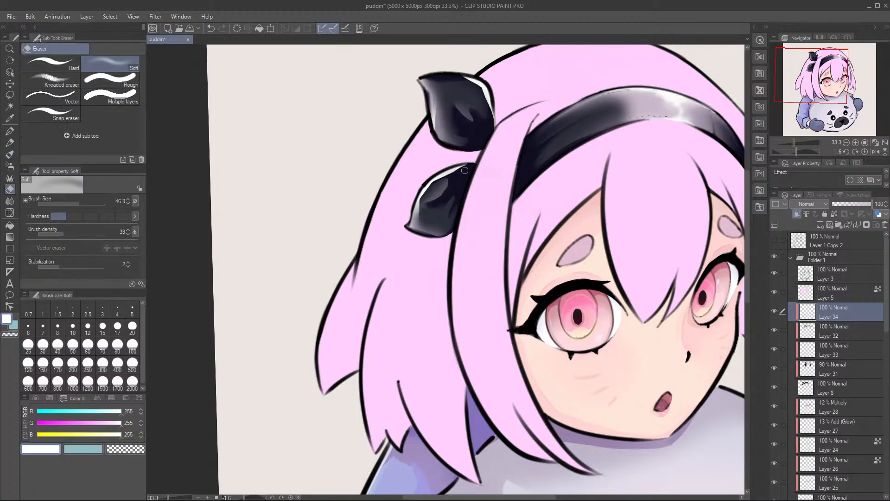
mouse_move(456, 180)
left_mouse_down()
mouse_move(470, 166)
mouse_move(427, 194)
mouse_move(433, 185)
mouse_move(449, 182)
mouse_move(445, 203)
mouse_move(434, 217)
left_mouse_up()
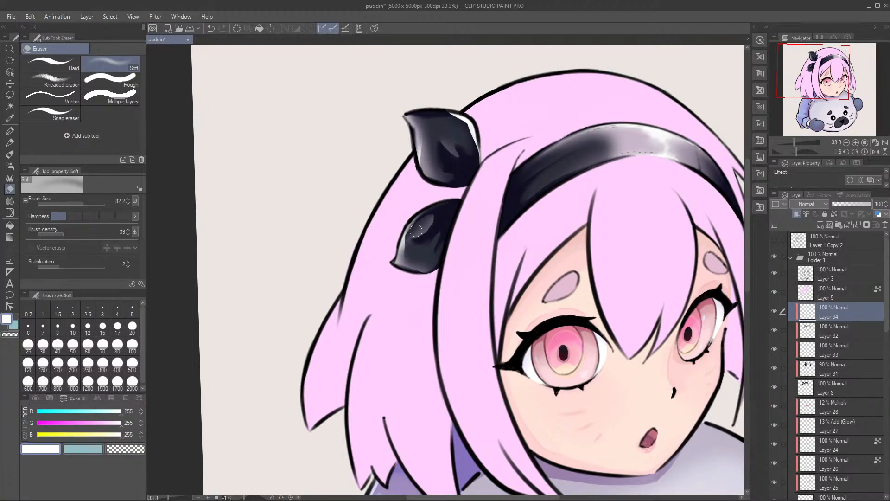
left_click_drag(460, 186, 448, 202)
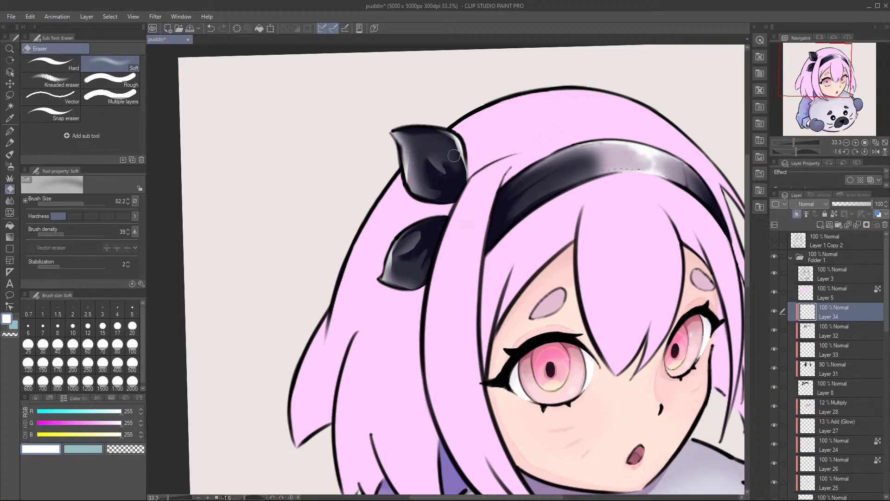
Step: Refine and soften the white rim highlight along the upper bow loop's inner edge with the Soft eraser
mouse_move(449, 145)
left_mouse_down()
mouse_move(461, 183)
mouse_move(466, 170)
mouse_move(454, 157)
mouse_move(461, 179)
mouse_move(441, 136)
mouse_move(451, 132)
mouse_move(462, 171)
mouse_move(453, 130)
mouse_move(457, 155)
left_mouse_up()
key("b")
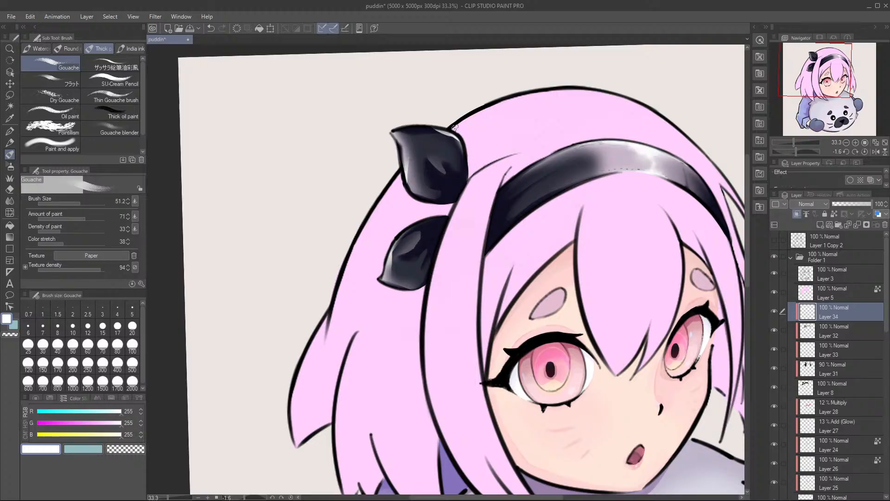
key("e")
mouse_move(439, 138)
left_mouse_down()
mouse_move(454, 155)
mouse_move(477, 154)
left_mouse_up()
key("b")
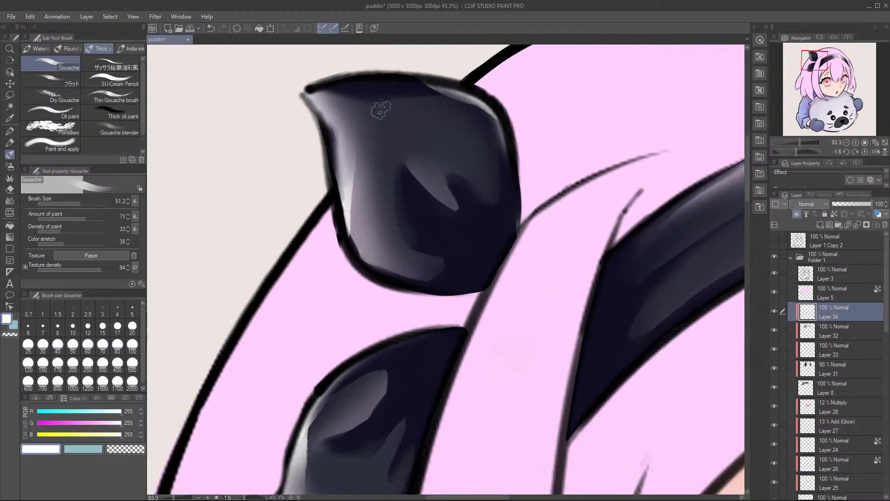
Step: Paint a small white highlight on the upper bow loop's central fold and fade its edges with the Soft eraser
mouse_move(423, 170)
left_mouse_down()
mouse_move(432, 199)
mouse_move(451, 215)
mouse_move(409, 174)
mouse_move(442, 206)
left_mouse_up()
key("ctrl+z")
key("ctrl+z")
key("e")
left_click_drag(429, 171, 435, 181)
key("ctrl+z")
mouse_move(450, 227)
left_mouse_down()
mouse_move(411, 204)
mouse_move(434, 213)
mouse_move(388, 185)
mouse_move(389, 177)
mouse_move(447, 188)
mouse_move(457, 209)
left_mouse_up()
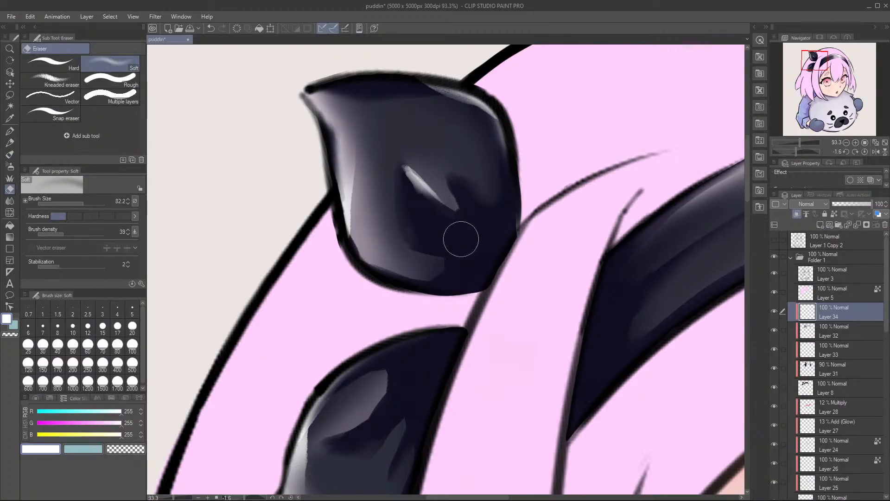
key("b")
key("e")
Step: Paint a small white highlight along the lower bow loop's inner fold with the Gouache brush
left_click_drag(425, 314, 464, 249)
mouse_move(403, 363)
left_mouse_down()
mouse_move(461, 252)
mouse_move(477, 280)
left_mouse_up()
key("b")
key("ctrl+z")
mouse_move(498, 241)
left_mouse_down()
mouse_move(472, 276)
mouse_move(452, 282)
left_mouse_up()
key("ctrl+z")
mouse_move(500, 240)
left_mouse_down()
mouse_move(471, 275)
mouse_move(445, 278)
mouse_move(483, 260)
mouse_move(477, 265)
mouse_move(454, 264)
mouse_move(506, 228)
left_mouse_up()
key("e")
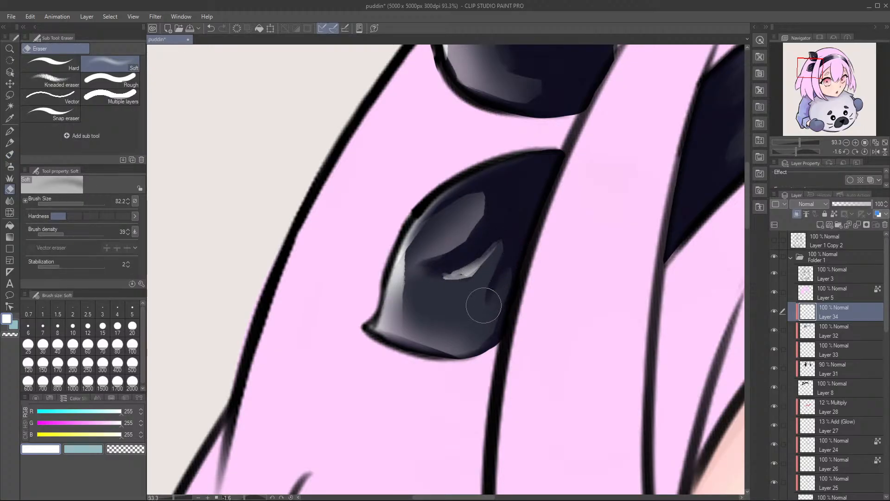
Step: Refine the lower loop's fold highlight with alternating gouache and Soft eraser strokes, and save the file
key("b")
left_click_drag(488, 288, 496, 273)
key("e")
left_click_drag(496, 310, 501, 280)
mouse_move(551, 218)
left_mouse_down()
mouse_move(517, 232)
mouse_move(558, 246)
mouse_move(419, 266)
left_mouse_up()
left_click_drag(481, 262, 480, 299, "ctrl")
key("ctrl+s")
Step: Review the shaded headband and bow on the whole figure and reset the canvas rotation to 0 degrees
mouse_move(448, 237)
left_mouse_down("ctrl")
mouse_move(450, 215)
mouse_move(459, 223)
left_mouse_up("ctrl")
mouse_move(426, 312)
left_mouse_down()
mouse_move(421, 324)
mouse_move(436, 312)
left_mouse_up()
left_click_drag(596, 284, 591, 330, "ctrl")
key("ctrl+s")
mouse_move(534, 295)
left_mouse_down()
mouse_move(505, 258)
mouse_move(441, 245)
mouse_move(506, 291)
mouse_move(501, 257)
left_mouse_up()
mouse_move(551, 292)
left_mouse_down("ctrl")
mouse_move(547, 278)
mouse_move(542, 283)
left_mouse_up("ctrl")
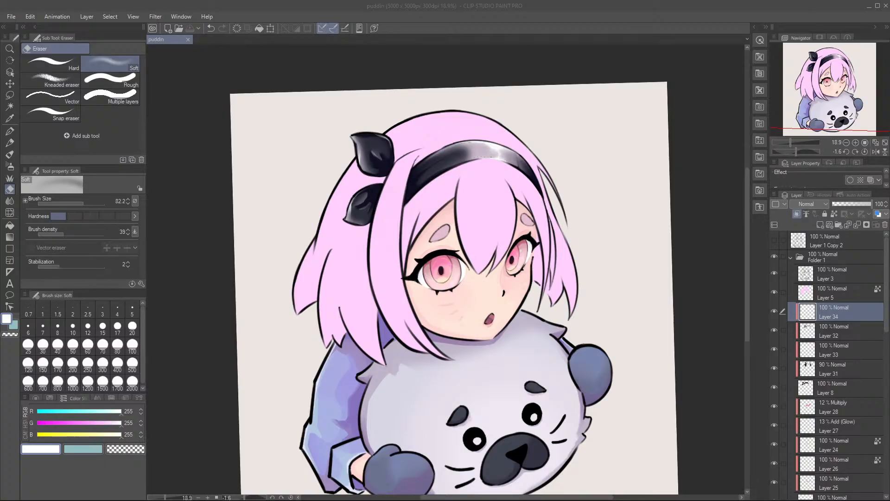
scroll(494, 158, "up", 4)
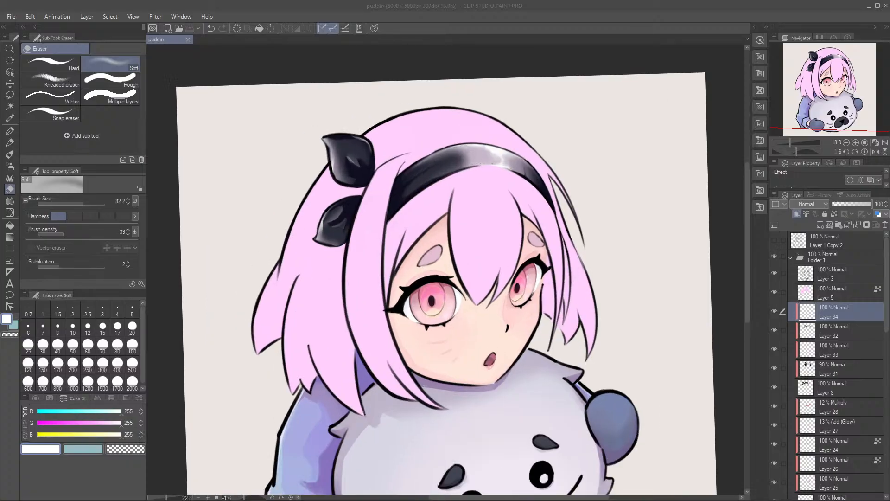
scroll(494, 158, "down", 6)
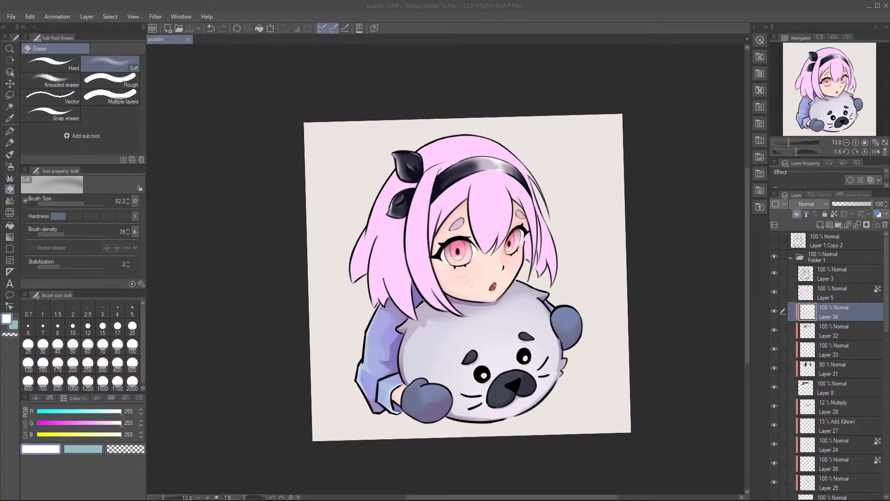
scroll(487, 285, "up", 4)
left_click(865, 152)
scroll(616, 169, "down", 3)
scroll(620, 175, "up", 4)
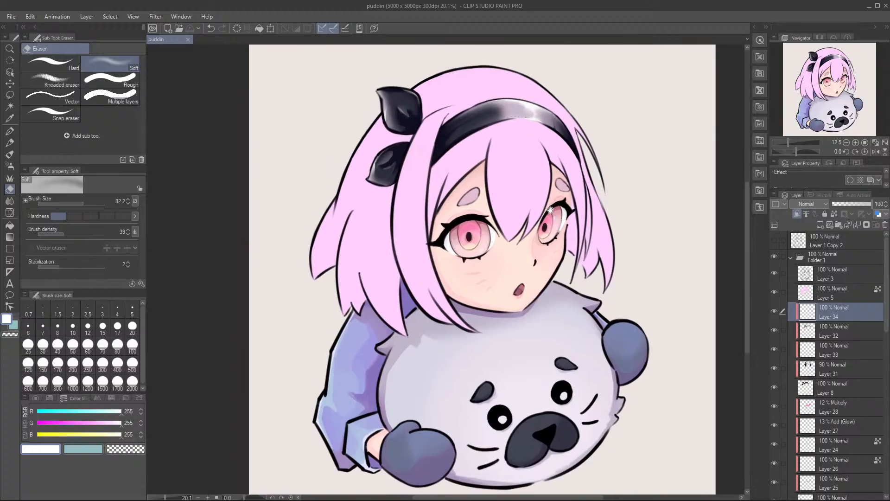
Step: Select the line-art layer, Layer 3
left_click_drag(551, 210, 553, 223)
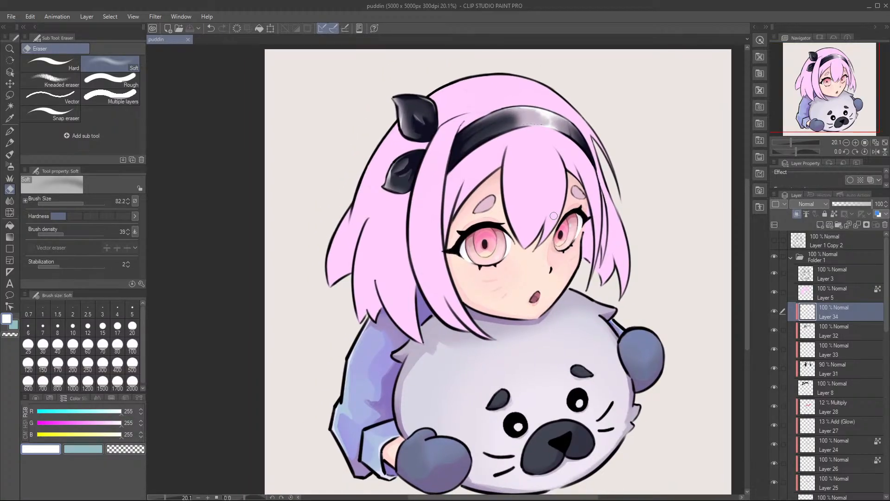
left_click(857, 293)
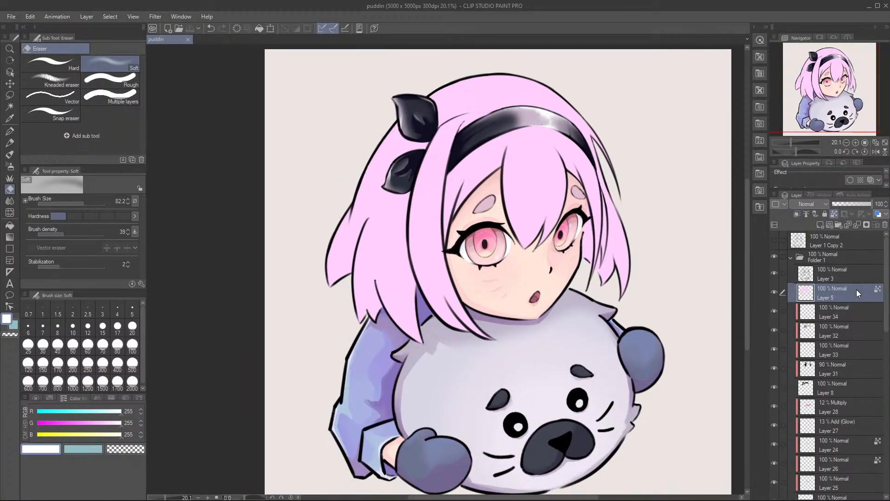
left_click(822, 274)
left_click(836, 214)
scroll(510, 272, "up", 2)
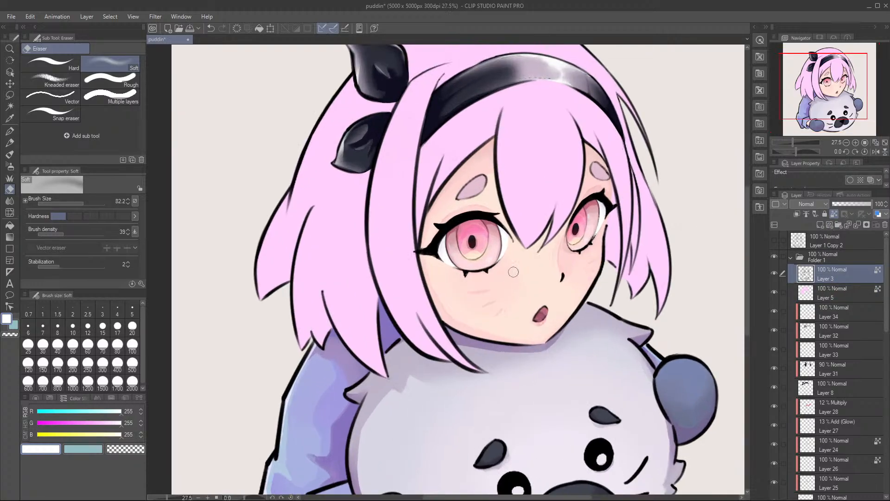
left_click(833, 213)
left_click(799, 215)
left_click(800, 215)
left_click(797, 215)
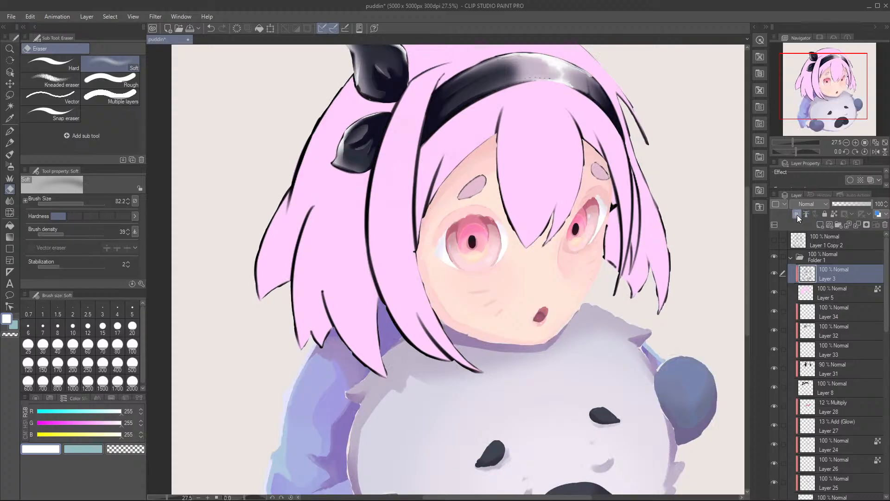
left_click(797, 214)
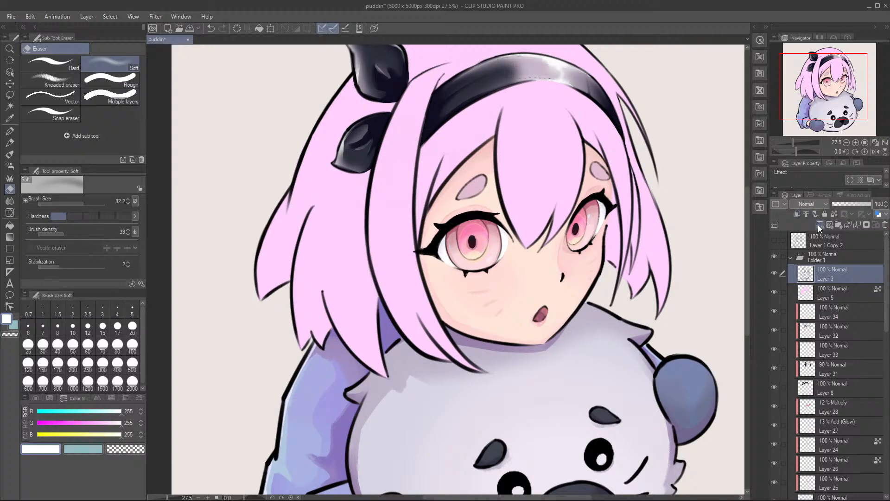
Step: Create a new layer above the line-art layer and clip it to the line art
left_click(819, 225)
left_click(797, 214)
scroll(525, 192, "up", 1)
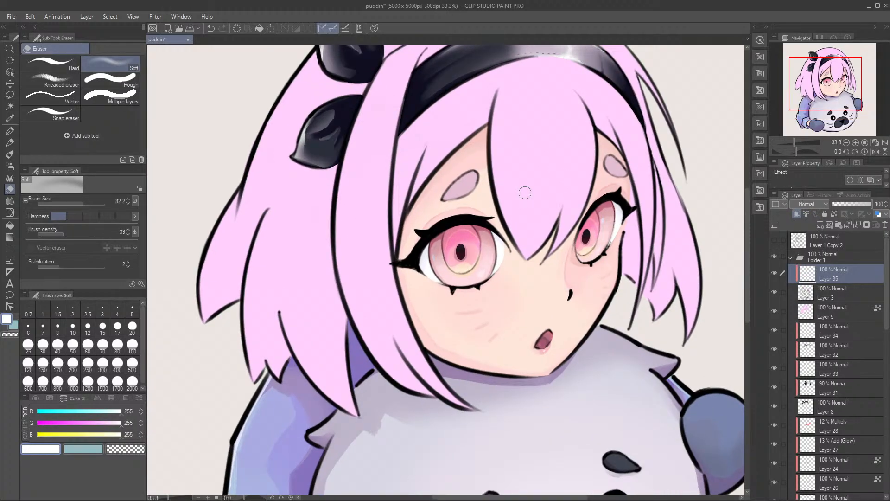
Step: Sample the sleeve's lavender and try tinting the sleeve's outline with the Gouache brush
left_click_drag(369, 253, 355, 289)
key("ctrl+z")
mouse_move(439, 247)
left_mouse_down()
mouse_move(419, 330)
mouse_move(393, 202)
mouse_move(429, 155)
mouse_move(438, 108)
left_mouse_up()
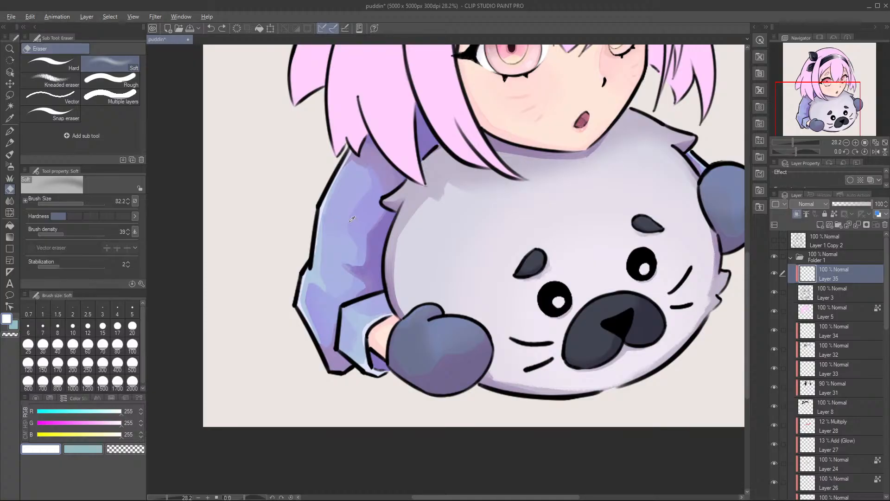
left_click(364, 217, "alt")
key("]")
left_click_drag(327, 185, 323, 205)
mouse_move(318, 246)
left_mouse_down()
mouse_move(347, 221)
mouse_move(316, 232)
left_mouse_up()
key("b")
left_click_drag(321, 229, 333, 227)
mouse_move(323, 198)
left_mouse_down()
mouse_move(317, 263)
mouse_move(325, 180)
mouse_move(316, 259)
left_mouse_up()
key("ctrl+z")
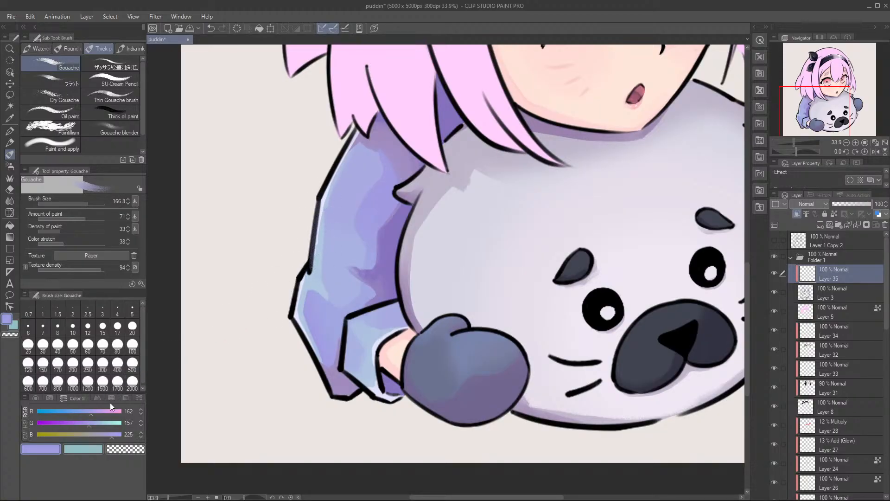
Step: Set the drawing colour to RGB 84, 88, 149 and recolour the sleeve and cuff outlines with Gouache
left_click_drag(82, 424, 81, 423)
mouse_move(90, 411)
left_mouse_down()
mouse_move(66, 416)
mouse_move(86, 433)
left_mouse_up()
mouse_move(322, 183)
left_mouse_down()
mouse_move(288, 329)
mouse_move(318, 403)
mouse_move(325, 379)
mouse_move(283, 320)
mouse_move(370, 435)
mouse_move(335, 381)
mouse_move(385, 408)
left_mouse_up()
mouse_move(339, 360)
left_mouse_down()
mouse_move(335, 338)
mouse_move(395, 301)
mouse_move(378, 344)
mouse_move(389, 397)
mouse_move(402, 395)
left_mouse_up()
mouse_move(410, 403)
left_mouse_down()
mouse_move(429, 416)
mouse_move(418, 326)
left_mouse_up()
Step: Enlarge the Gouache brush and recolour the outlines of the near mitten and the seal's body, whiskers and nose in blue
key("bracketright")
key("bracketright")
key("bracketright")
left_click_drag(434, 422, 472, 319)
key("bracketright")
key("bracketright")
key("bracketright")
left_click_drag(486, 409, 428, 334)
mouse_move(502, 330)
left_mouse_down()
mouse_move(467, 393)
mouse_move(543, 388)
left_mouse_up()
left_click_drag(626, 313, 414, 309)
mouse_move(383, 349)
left_mouse_down()
mouse_move(407, 389)
mouse_move(385, 441)
mouse_move(458, 421)
mouse_move(418, 349)
mouse_move(472, 325)
mouse_move(405, 363)
mouse_move(509, 402)
mouse_move(550, 290)
mouse_move(564, 288)
mouse_move(602, 309)
mouse_move(626, 100)
mouse_move(585, 142)
mouse_move(547, 115)
mouse_move(623, 237)
left_mouse_up()
Step: Recolour the outer outlines of the far mitten, hair and bow in the same blue with Gouache at size 387.6
key("bracketleft")
key("bracketleft")
key("bracketleft")
mouse_move(601, 173)
left_mouse_down()
mouse_move(516, 239)
mouse_move(617, 190)
mouse_move(587, 93)
mouse_move(649, 120)
mouse_move(655, 175)
mouse_move(630, 325)
left_mouse_up()
mouse_move(589, 217)
left_mouse_down()
mouse_move(582, 86)
mouse_move(534, 69)
left_mouse_up()
left_click_drag(526, 146, 572, 204)
mouse_move(593, 142)
left_mouse_down()
mouse_move(520, 71)
mouse_move(418, 86)
mouse_move(402, 58)
mouse_move(292, 121)
mouse_move(320, 204)
mouse_move(314, 230)
left_mouse_up()
mouse_move(299, 342)
left_mouse_down()
mouse_move(263, 311)
mouse_move(244, 252)
mouse_move(261, 163)
mouse_move(180, 416)
mouse_move(199, 360)
mouse_move(217, 355)
mouse_move(234, 419)
left_mouse_up()
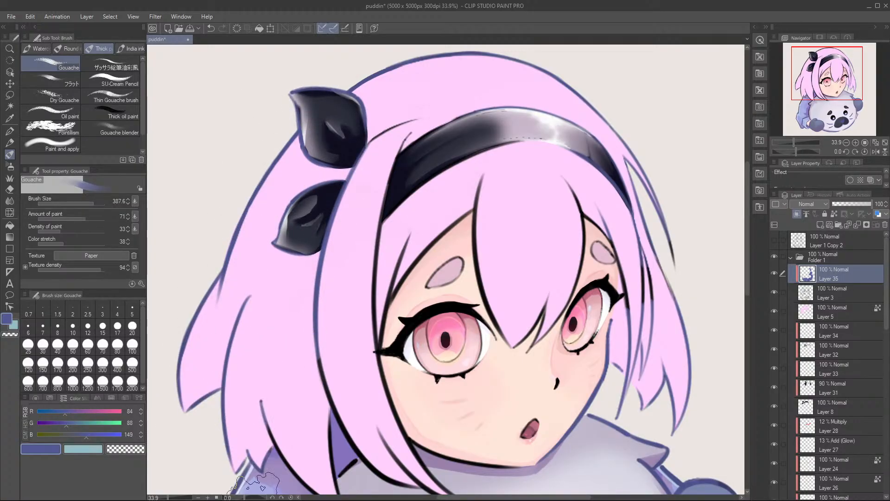
Step: Recolour the remaining black outline between the sleeve and the seal, and the seal's eyes, in blue
scroll(234, 419, "down", 3)
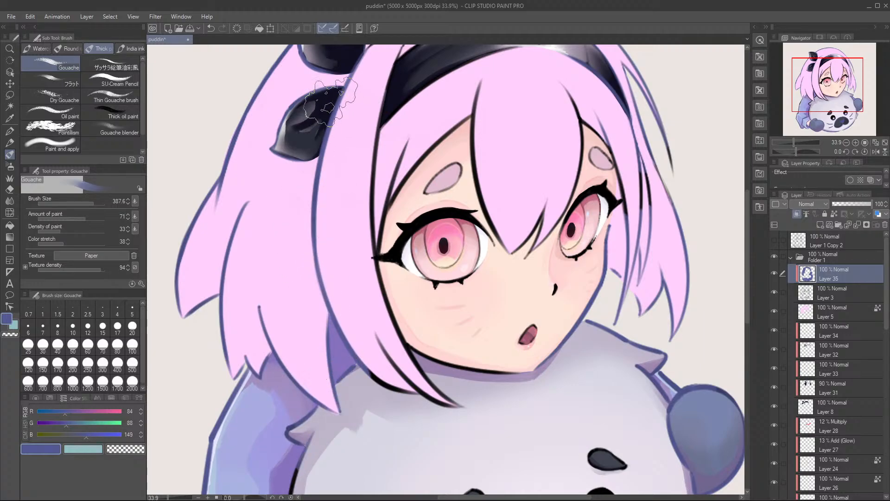
scroll(291, 214, "down", 6)
left_click_drag(379, 191, 348, 339)
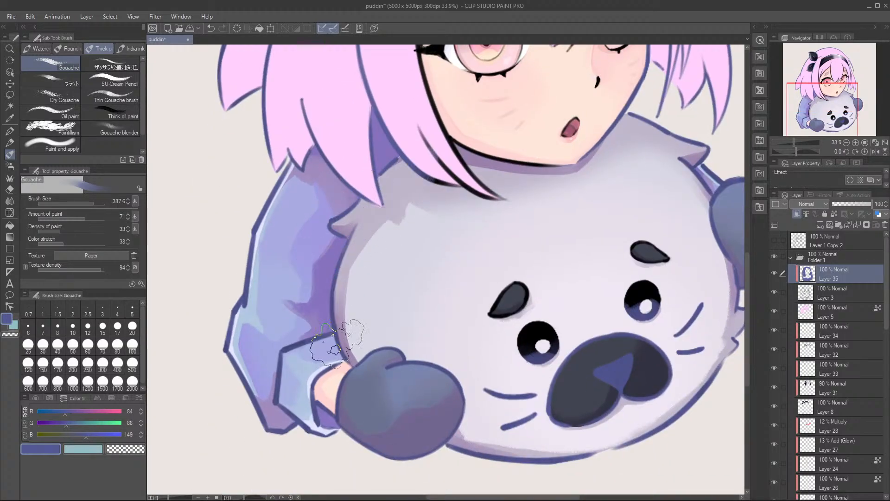
left_click_drag(471, 280, 377, 264)
mouse_move(399, 294)
left_mouse_down()
mouse_move(438, 347)
mouse_move(466, 308)
left_mouse_up()
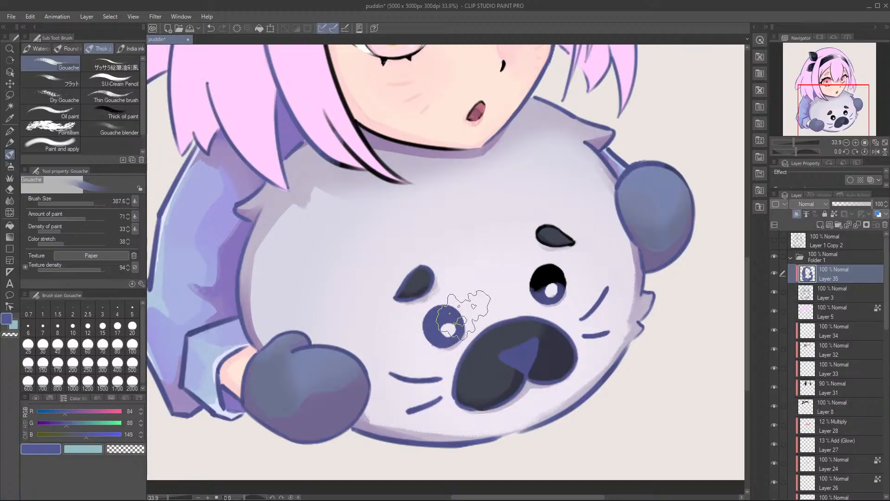
left_click_drag(536, 275, 552, 228)
Step: Recolour the remaining black lines of the hair strands, bangs, headband, eyes and face in blue, and save the file
left_click_drag(587, 204, 563, 348)
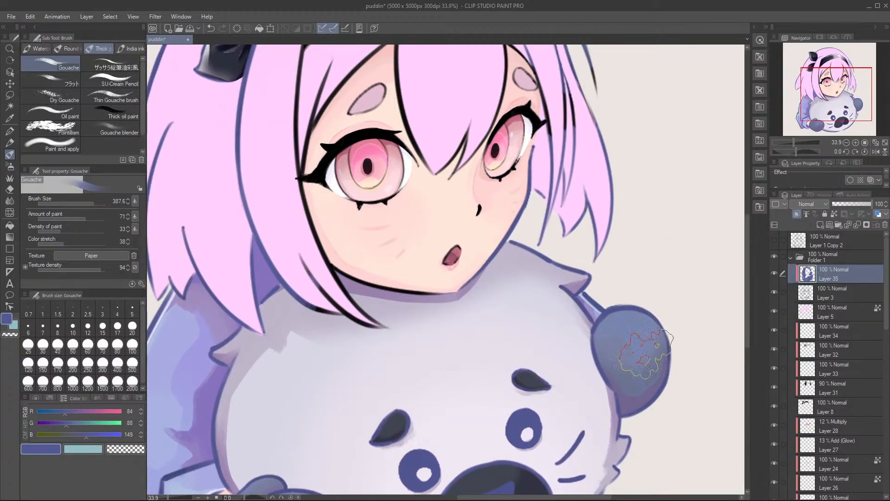
scroll(649, 325, "up", 4)
mouse_move(571, 221)
left_mouse_down()
mouse_move(589, 267)
mouse_move(615, 222)
left_mouse_up()
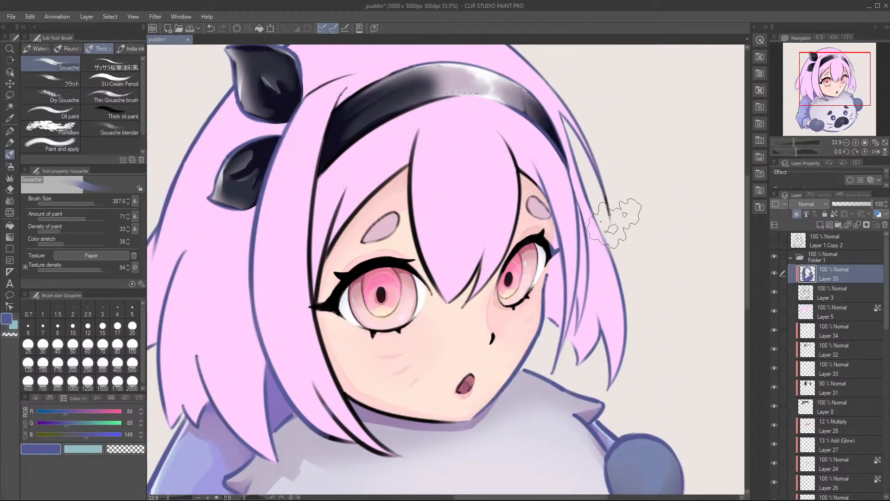
mouse_move(538, 153)
left_mouse_down()
mouse_move(502, 184)
mouse_move(480, 351)
mouse_move(451, 400)
left_mouse_up()
mouse_move(484, 226)
left_mouse_down()
mouse_move(426, 304)
mouse_move(414, 153)
left_mouse_up()
left_click_drag(397, 253, 388, 382)
mouse_move(388, 291)
left_mouse_down()
mouse_move(298, 399)
mouse_move(336, 274)
mouse_move(339, 227)
mouse_move(300, 403)
mouse_move(320, 237)
mouse_move(368, 88)
mouse_move(307, 200)
mouse_move(349, 93)
mouse_move(300, 98)
mouse_move(345, 70)
mouse_move(315, 132)
mouse_move(380, 95)
mouse_move(286, 192)
mouse_move(475, 84)
mouse_move(435, 110)
mouse_move(486, 95)
mouse_move(557, 105)
mouse_move(529, 101)
mouse_move(599, 234)
mouse_move(549, 229)
mouse_move(514, 386)
mouse_move(556, 271)
mouse_move(515, 296)
mouse_move(498, 289)
mouse_move(417, 433)
mouse_move(480, 286)
mouse_move(415, 413)
mouse_move(330, 336)
mouse_move(315, 370)
mouse_move(403, 460)
left_mouse_up()
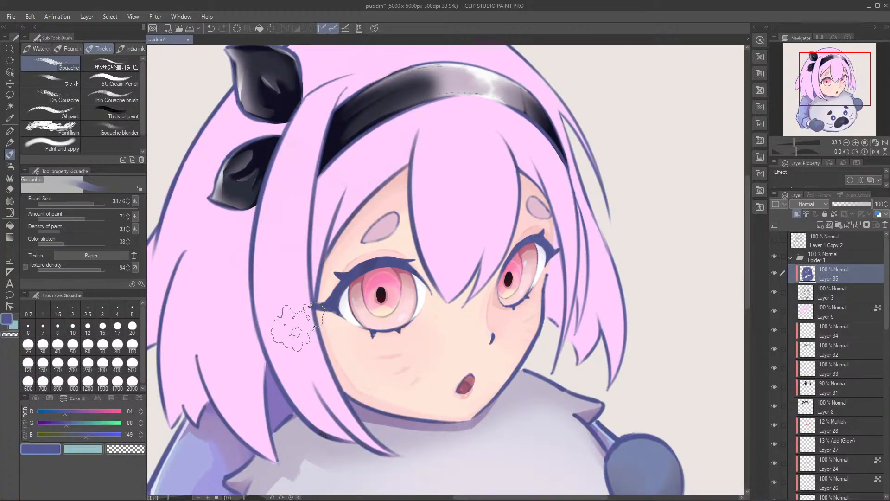
scroll(434, 222, "down", 5)
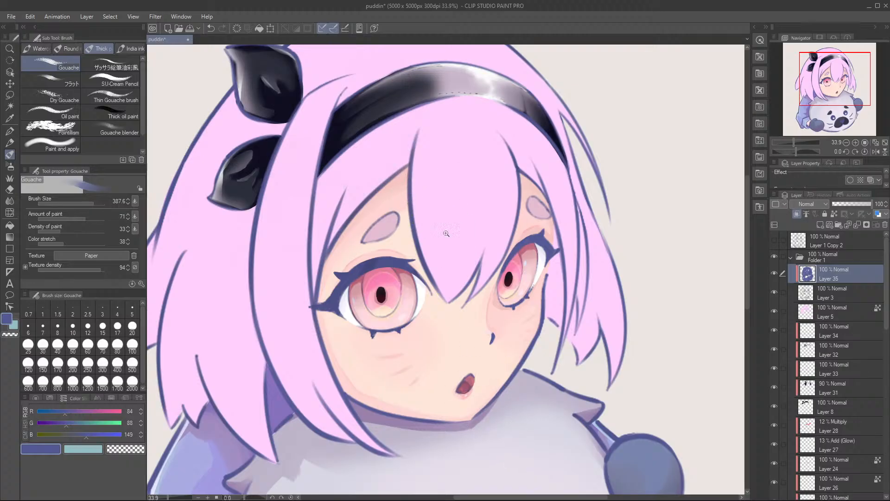
key("ctrl+s")
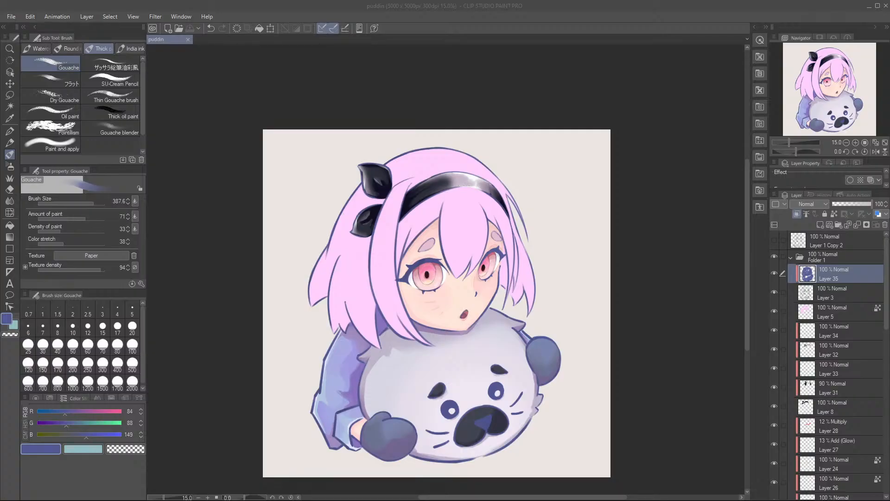
Step: Recolour the seal's whiskers beside the near mitten dark grey, using a color sampled from its nose and Gouache at size 169.6
scroll(394, 269, "up", 2)
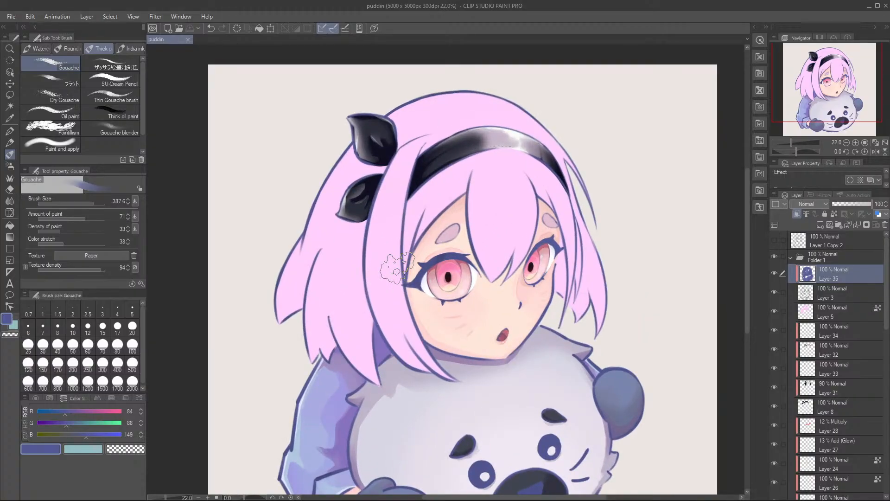
left_click_drag(471, 261, 448, 110)
left_click_drag(473, 326, 503, 324)
left_click(533, 388, "alt")
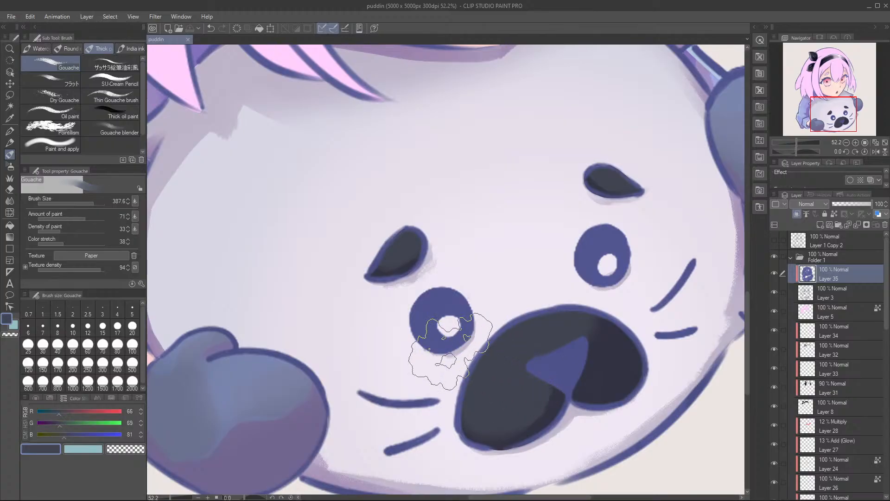
left_click_drag(430, 318, 468, 310)
mouse_move(466, 360)
left_mouse_down()
mouse_move(439, 362)
mouse_move(453, 356)
mouse_move(455, 369)
mouse_move(435, 360)
left_mouse_up()
mouse_move(439, 409)
left_mouse_down()
mouse_move(483, 399)
mouse_move(429, 415)
left_mouse_up()
left_click_drag(517, 373, 468, 388)
left_click(382, 343, "alt")
mouse_move(400, 386)
left_mouse_down()
mouse_move(391, 427)
mouse_move(432, 375)
mouse_move(374, 412)
left_mouse_up()
Step: Recolour the whiskers on the seal's other cheek with the grey sampled from the finished whiskers
left_click_drag(571, 312, 609, 286)
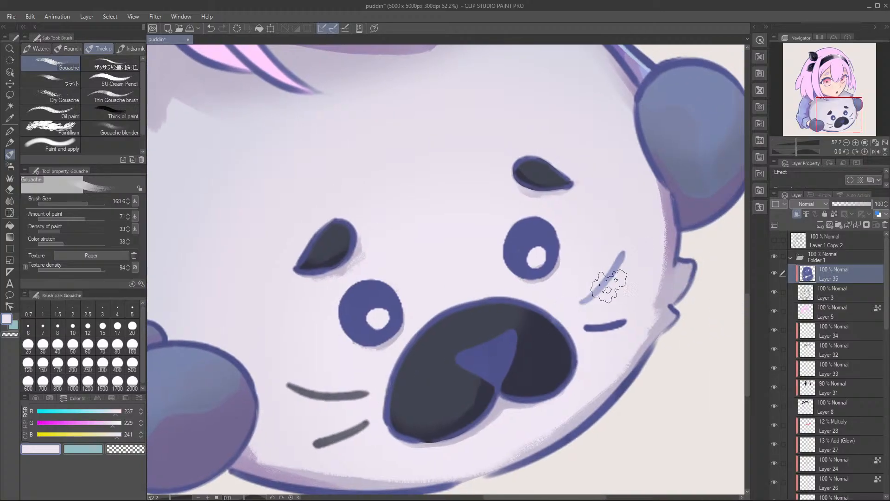
left_click(351, 393, "alt")
left_click_drag(621, 255, 582, 303)
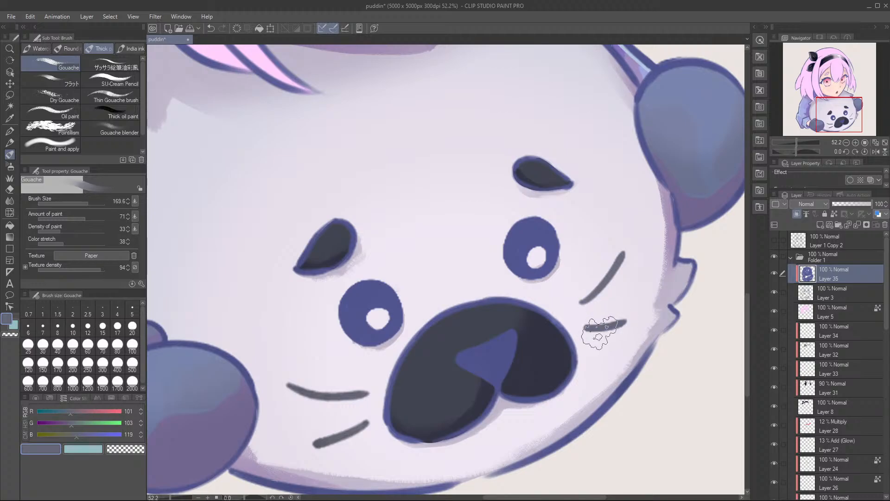
left_click_drag(518, 127, 611, 252)
Step: Recolour both of the seal's eyes with the dark grey sampled from its nose
left_click_drag(579, 396, 570, 220)
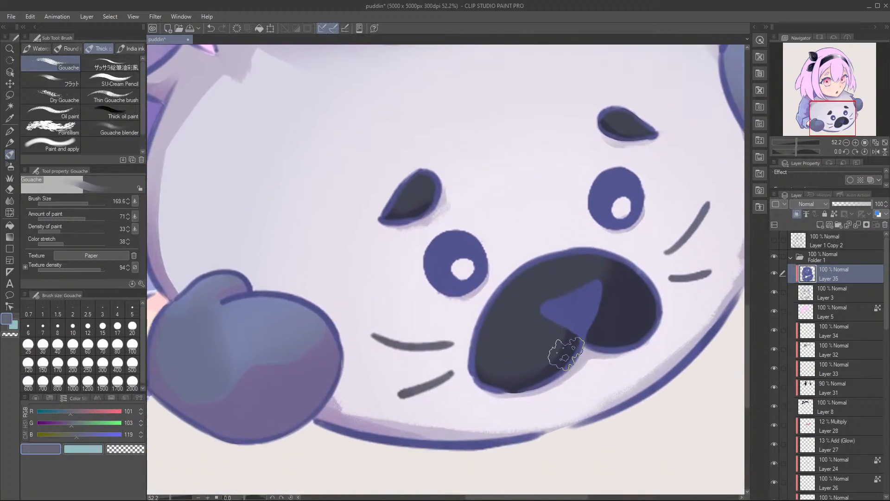
left_click(565, 342, "alt")
mouse_move(459, 260)
left_mouse_down()
mouse_move(455, 292)
mouse_move(475, 264)
mouse_move(459, 242)
mouse_move(441, 259)
mouse_move(477, 279)
left_mouse_up()
mouse_move(603, 190)
left_mouse_down()
mouse_move(601, 170)
mouse_move(593, 200)
mouse_move(645, 222)
mouse_move(646, 196)
mouse_move(596, 184)
mouse_move(603, 204)
left_mouse_up()
left_click(628, 326, "alt")
mouse_move(639, 144)
left_mouse_down()
mouse_move(622, 215)
mouse_move(603, 175)
mouse_move(638, 171)
mouse_move(659, 200)
left_mouse_up()
key("ctrl+z")
key("ctrl+z")
left_click_drag(457, 309, 513, 272)
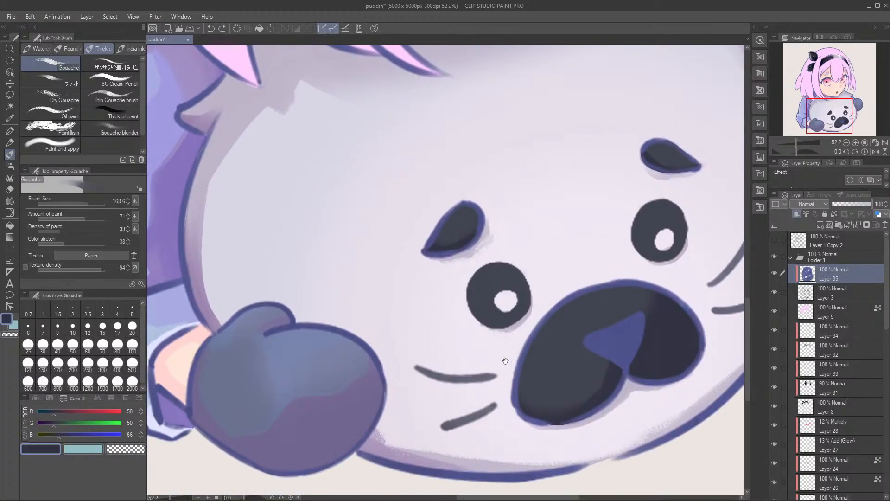
Step: Recolour the seal's eyebrow outlines, nose outline and nose triangle in dark plum, RGB 48, 36, 57, and save the file
left_click_drag(509, 362, 481, 332)
left_click(521, 323, "alt")
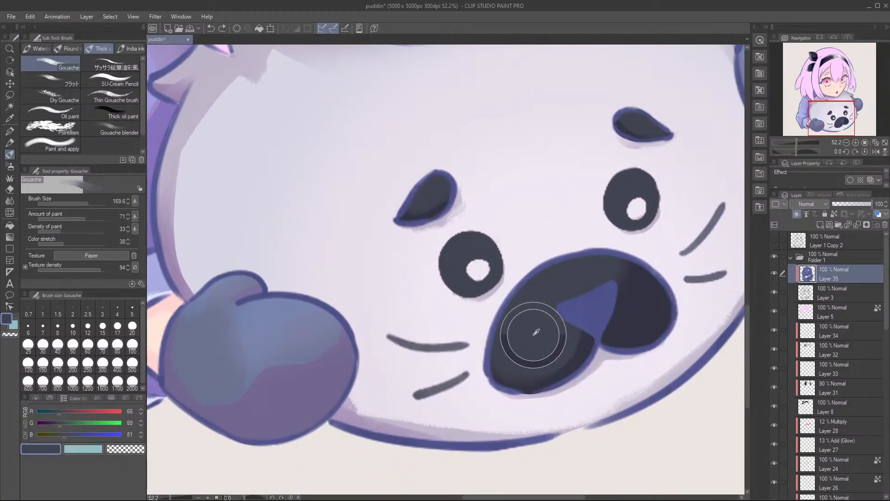
left_click(49, 429)
left_click(57, 436)
left_click(52, 411)
mouse_move(461, 171)
left_mouse_down()
mouse_move(426, 176)
mouse_move(401, 215)
mouse_move(457, 185)
left_mouse_up()
mouse_move(626, 125)
left_mouse_down()
mouse_move(621, 154)
mouse_move(649, 116)
mouse_move(624, 120)
mouse_move(662, 133)
left_mouse_up()
scroll(662, 133, "down", 2)
mouse_move(535, 216)
left_mouse_down()
mouse_move(479, 291)
mouse_move(524, 333)
mouse_move(580, 308)
mouse_move(600, 284)
mouse_move(584, 230)
mouse_move(549, 253)
mouse_move(527, 241)
mouse_move(556, 211)
mouse_move(516, 242)
mouse_move(635, 231)
mouse_move(595, 203)
mouse_move(646, 268)
left_mouse_up()
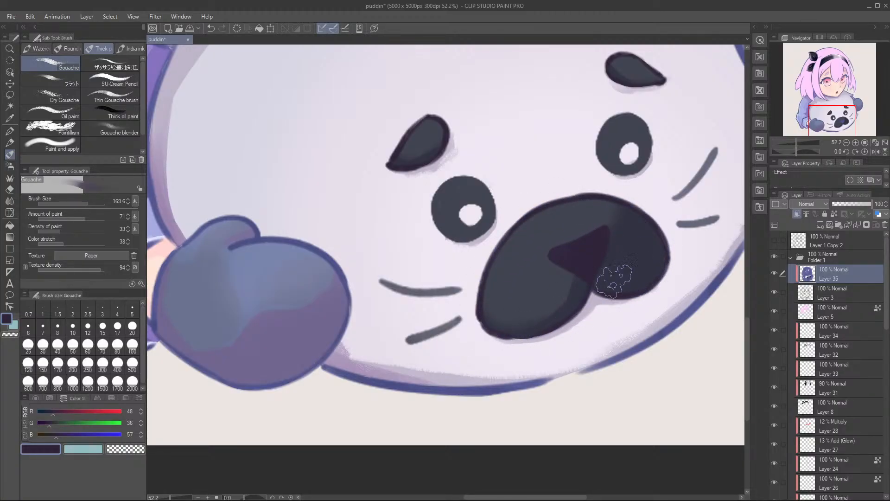
scroll(445, 210, "down", 2)
key("ctrl+s")
Step: Recolour the lower outline of the seal's body in dark plum, RGB 49, 42, 59, using Gouache at size 118.7
left_click_drag(308, 169, 329, 216)
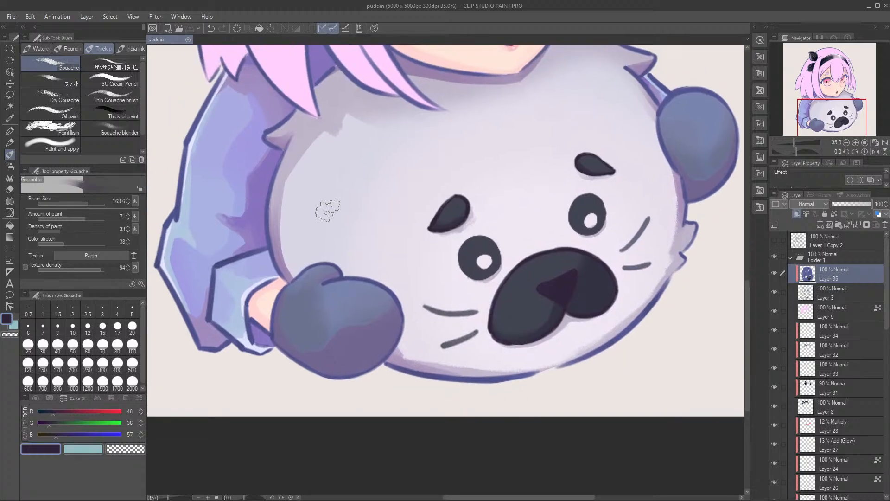
left_click_drag(357, 245, 337, 237)
left_click(260, 249, "alt")
left_click_drag(191, 265, 237, 299)
left_click(51, 423)
left_click(54, 411)
left_click(56, 435)
left_click_drag(298, 224, 317, 222)
mouse_move(318, 166)
left_mouse_down()
mouse_move(299, 256)
mouse_move(310, 315)
left_mouse_up()
key("bracketleft")
mouse_move(324, 235)
left_mouse_down()
mouse_move(325, 253)
mouse_move(271, 185)
left_mouse_up()
mouse_move(431, 393)
left_mouse_down()
mouse_move(397, 390)
mouse_move(399, 382)
mouse_move(439, 403)
mouse_move(426, 393)
mouse_move(605, 391)
mouse_move(670, 358)
mouse_move(520, 395)
left_mouse_up()
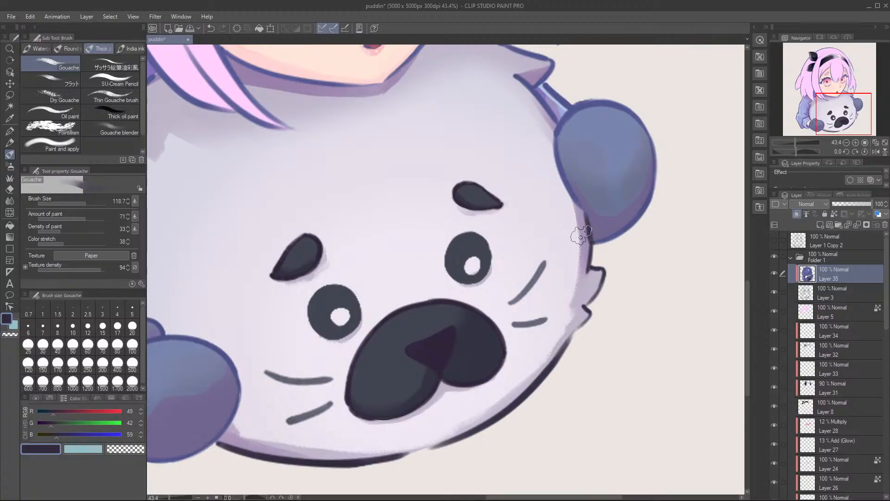
Step: Recolour the seal's upper and side body outlines, including the fur tufts, with the same dark plum
left_click_drag(555, 97, 569, 253)
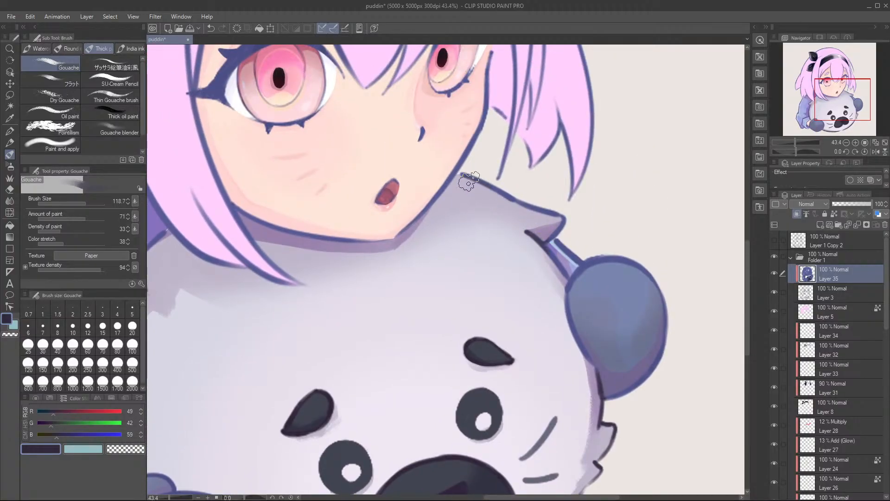
mouse_move(472, 188)
left_mouse_down()
mouse_move(556, 217)
mouse_move(549, 265)
mouse_move(558, 281)
mouse_move(814, 257)
left_mouse_up()
mouse_move(369, 305)
left_mouse_down()
mouse_move(352, 285)
mouse_move(345, 292)
left_mouse_up()
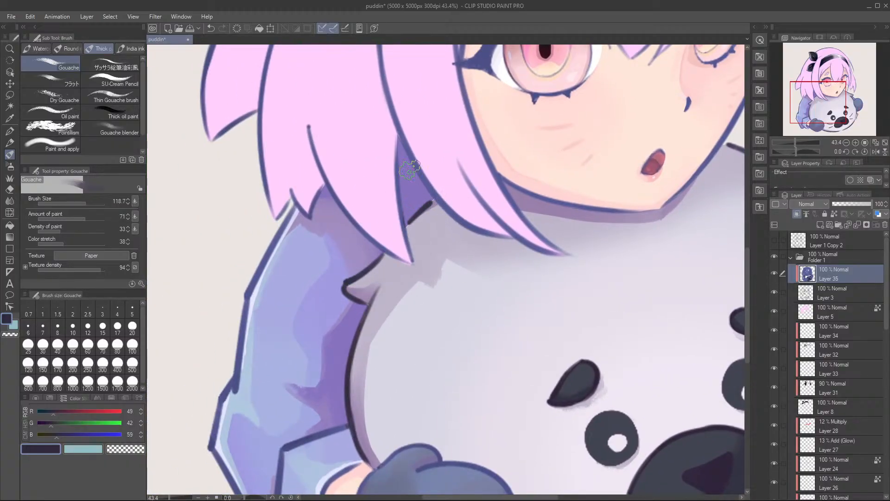
Step: Touch up the line art where the seal meets the hair and sleeve with blue, RGB 86, 89, 149, sampled from the hair outline
left_click(399, 195, "alt")
left_click_drag(390, 224, 507, 155)
left_click_drag(403, 280, 374, 232)
left_click_drag(413, 297, 417, 329)
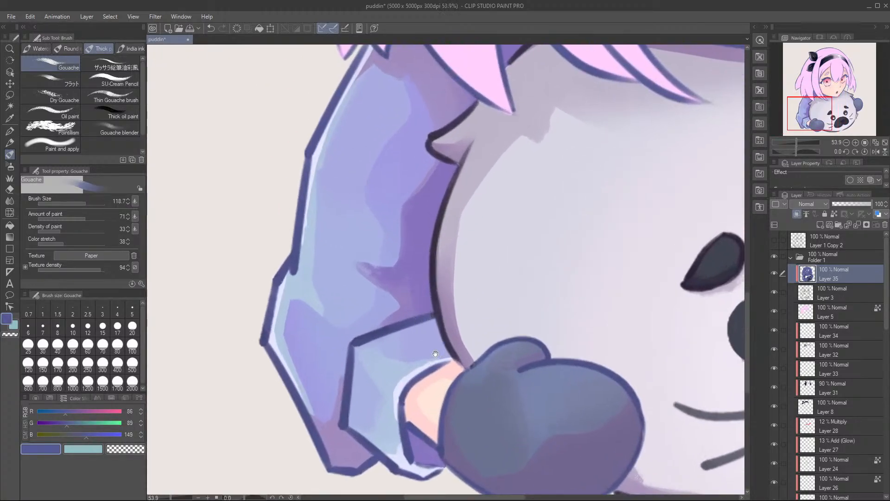
left_click_drag(540, 140, 369, 432)
Step: Recolour the wrist line beside the near mitten in crimson, RGB 146, 62, 90, adjusted from the sampled skin tone, at brush size 77.9
left_click(697, 178, "alt")
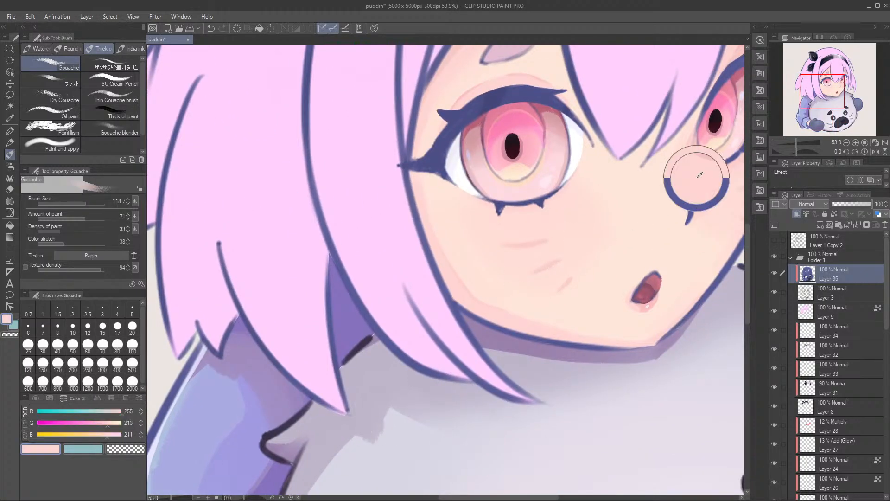
left_click_drag(80, 428, 57, 424)
left_click(83, 413)
left_click(67, 433)
left_click_drag(321, 380, 435, 2)
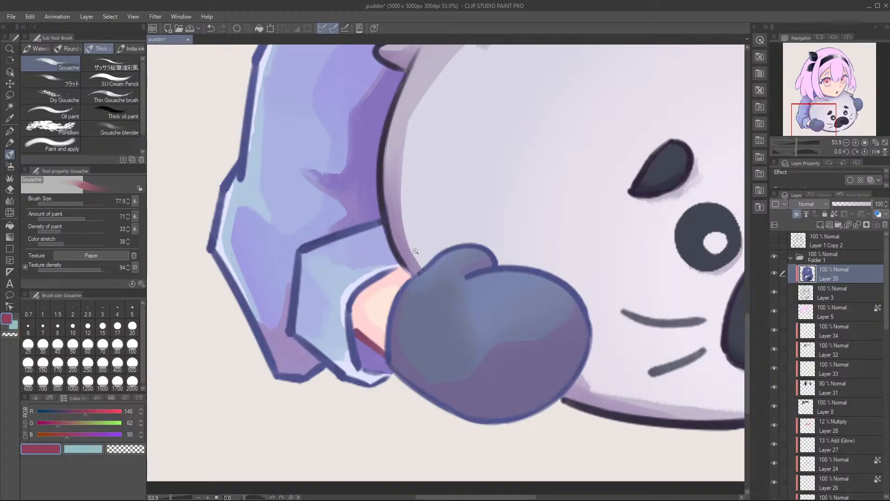
Step: Repaint the wrist line inside the sleeve cuff in a warmer red, RGB 148, 48, 66
scroll(408, 212, "down", 5)
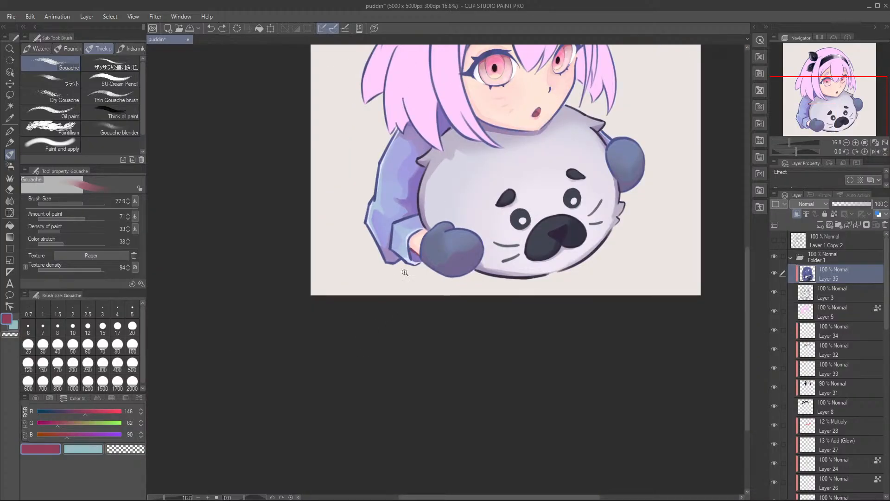
scroll(405, 266, "up", 5)
left_click_drag(59, 424, 65, 425)
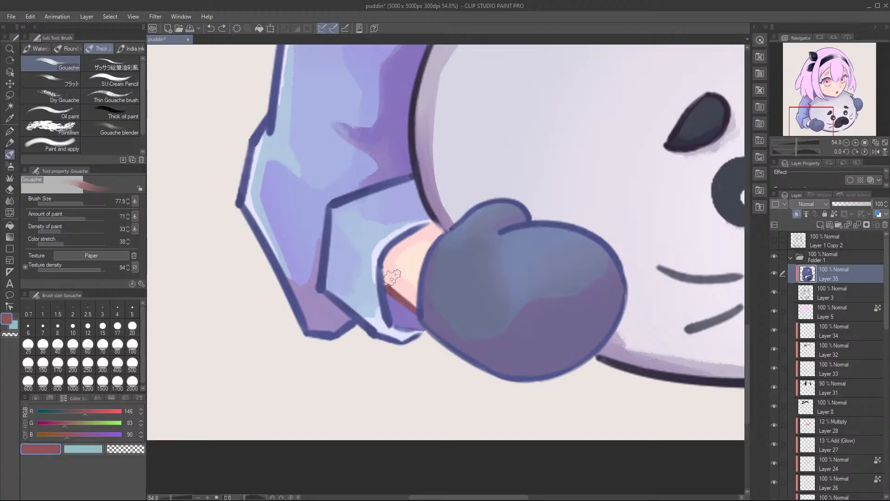
left_click_drag(462, 200, 417, 256)
left_click(369, 338, "alt")
left_click(354, 344, "alt")
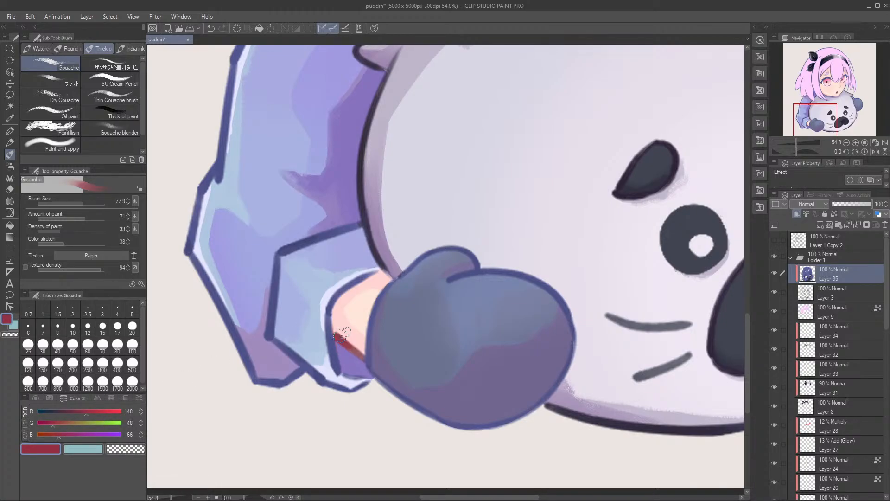
left_click(354, 351, "alt")
Step: Recolour the girl's far cheek outline, nose and mouth lines in dusty red, RGB 148, 89, 99
left_click_drag(464, 116, 352, 334)
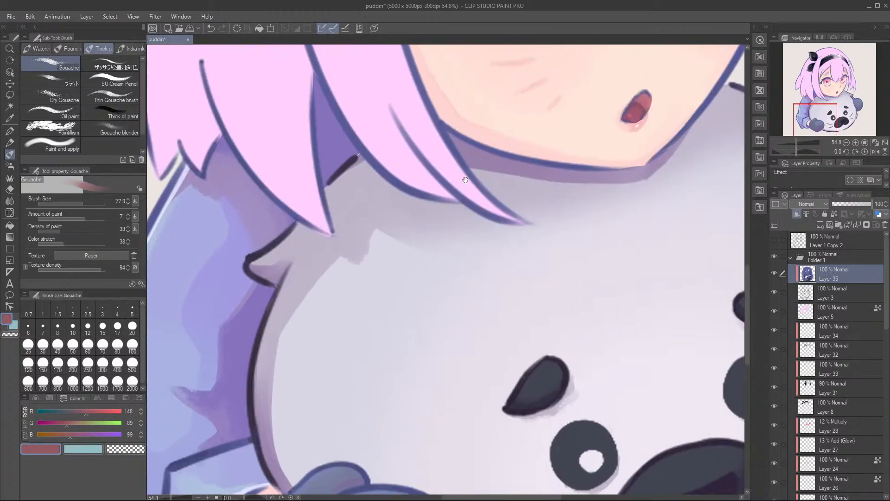
left_click_drag(463, 185, 389, 297)
left_click_drag(624, 225, 602, 247)
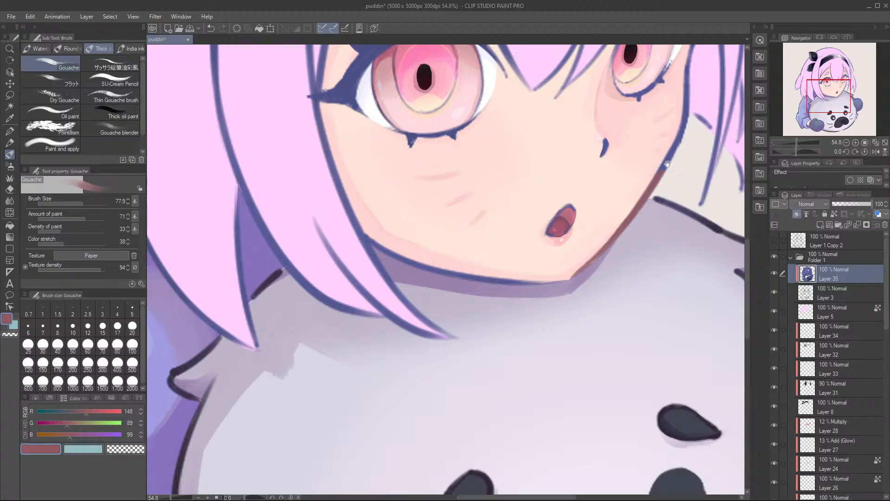
left_click_drag(660, 170, 593, 271)
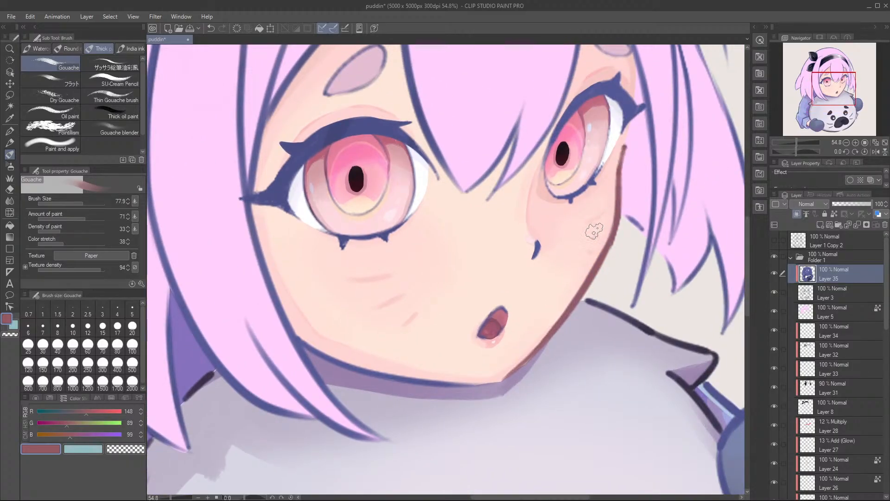
left_click_drag(536, 275, 558, 257)
left_click_drag(504, 305, 518, 296)
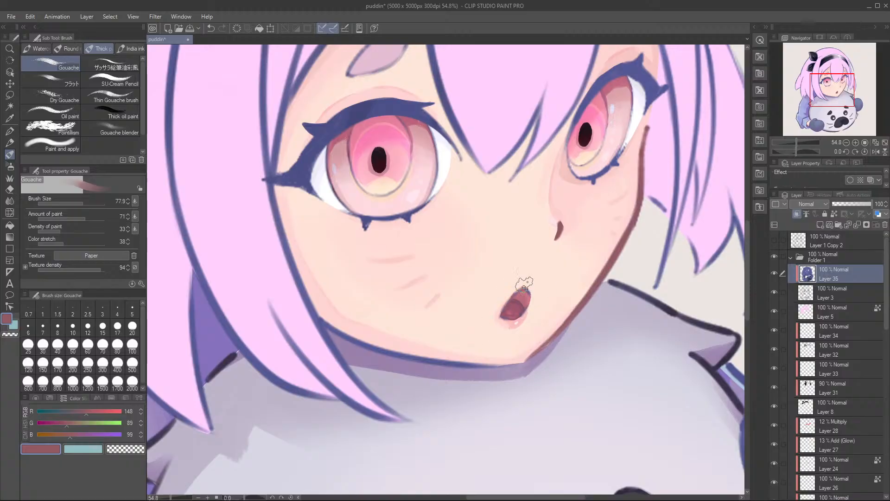
Step: Recolour the jawline from the near cheek to the chin in the same dusty red, undoing the stray cheek stroke
left_click_drag(424, 333, 458, 352)
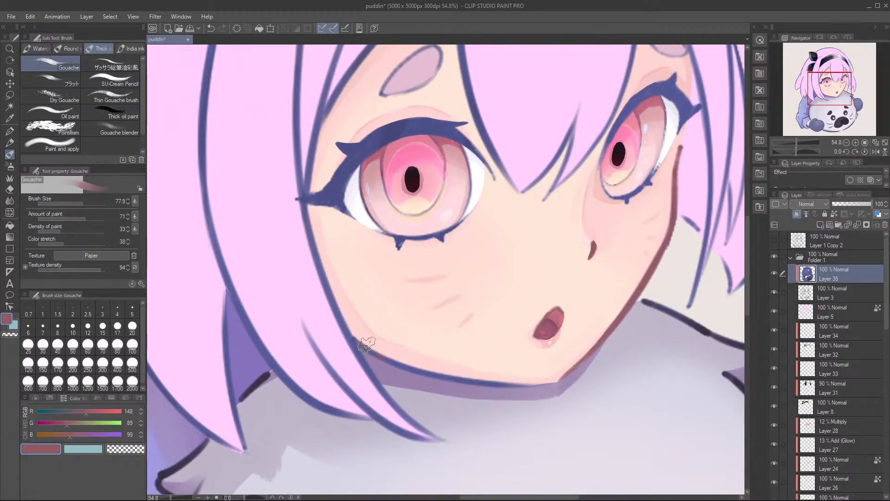
left_click_drag(364, 330, 432, 378)
left_click_drag(449, 372, 516, 389)
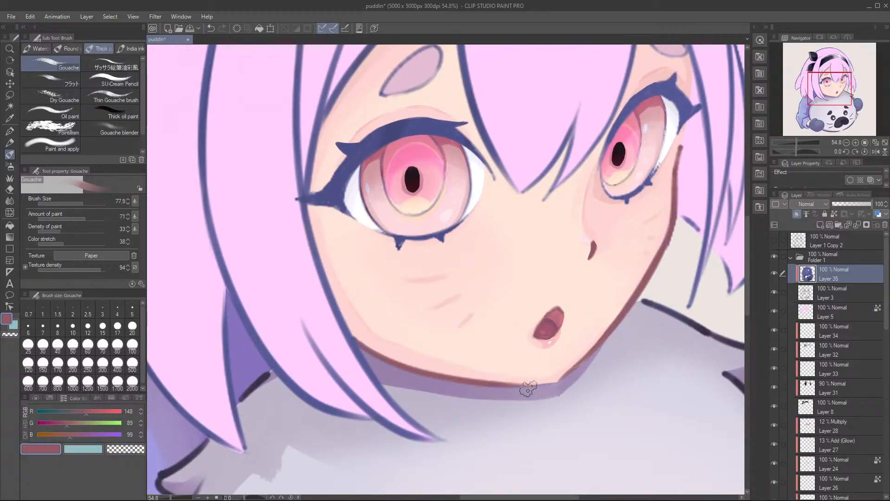
mouse_move(364, 221)
left_mouse_down()
mouse_move(418, 308)
mouse_move(400, 234)
mouse_move(384, 283)
left_mouse_up()
key("ctrl+z")
mouse_move(451, 237)
left_mouse_down()
mouse_move(419, 283)
mouse_move(394, 241)
left_mouse_up()
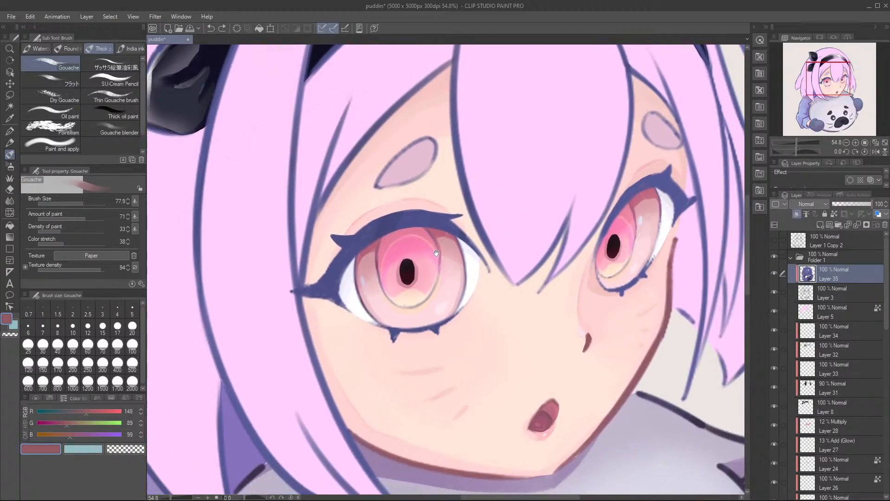
Step: Recolour the iris outlines of both of the girl's eyes with the dusty red
mouse_move(324, 395)
left_mouse_down()
mouse_move(394, 349)
mouse_move(430, 310)
mouse_move(424, 336)
left_mouse_up()
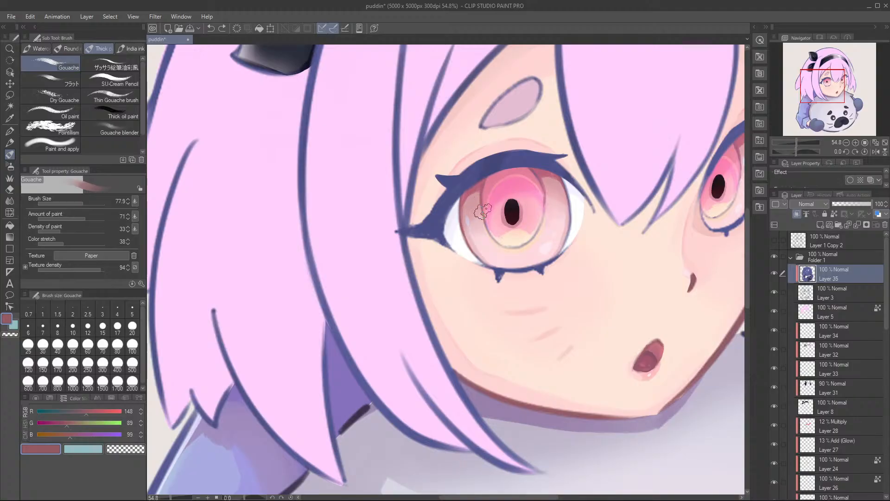
left_click_drag(524, 242, 541, 233)
left_click_drag(733, 181, 548, 243)
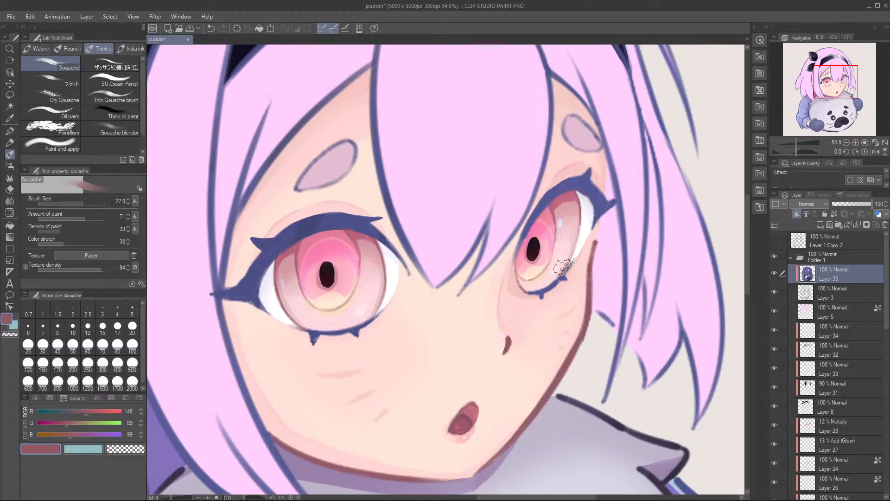
left_click_drag(496, 289, 646, 158)
Step: Repaint the whole jawline in a stronger red, RGB 148, 58, 74, sampled from the wrist line
mouse_move(412, 341)
left_mouse_down()
mouse_move(485, 310)
mouse_move(534, 185)
left_mouse_up()
left_click_drag(461, 340, 530, 187)
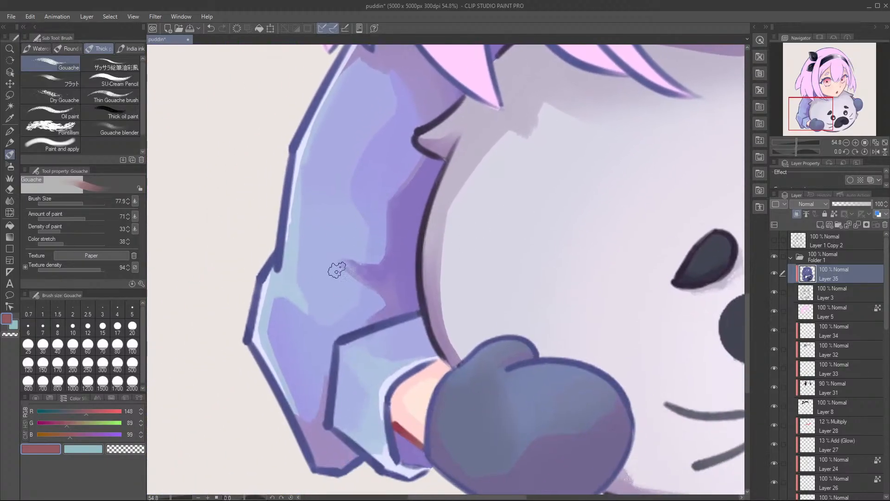
left_click(396, 425, "alt")
left_click_drag(497, 160, 440, 265)
mouse_move(606, 108)
left_mouse_down()
mouse_move(412, 306)
mouse_move(441, 333)
left_mouse_up()
left_click_drag(373, 307, 463, 337)
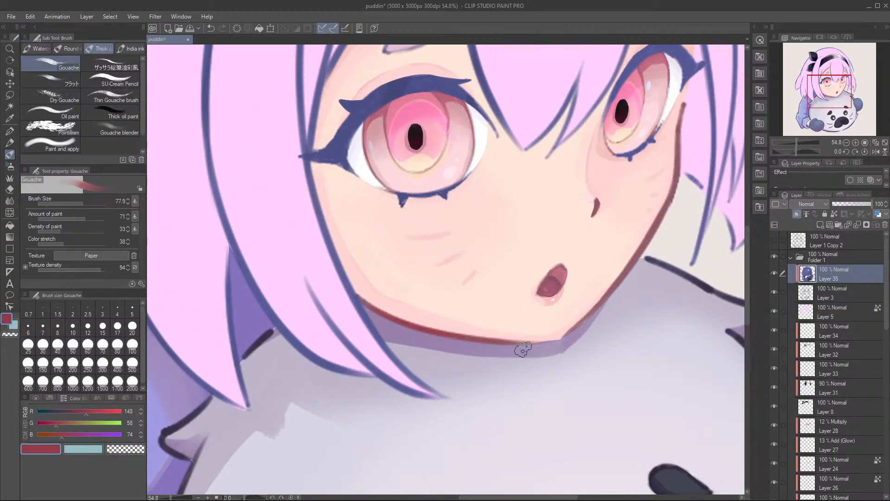
left_click_drag(590, 279, 532, 340)
left_click_drag(534, 373, 606, 273)
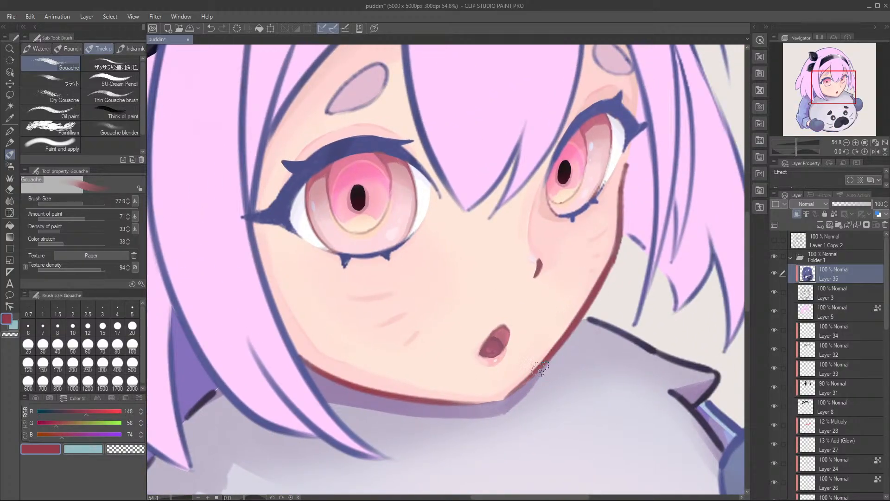
Step: Retouch the girl's nose line with the jawline's red and undo the last stroke
left_click_drag(536, 341, 562, 361)
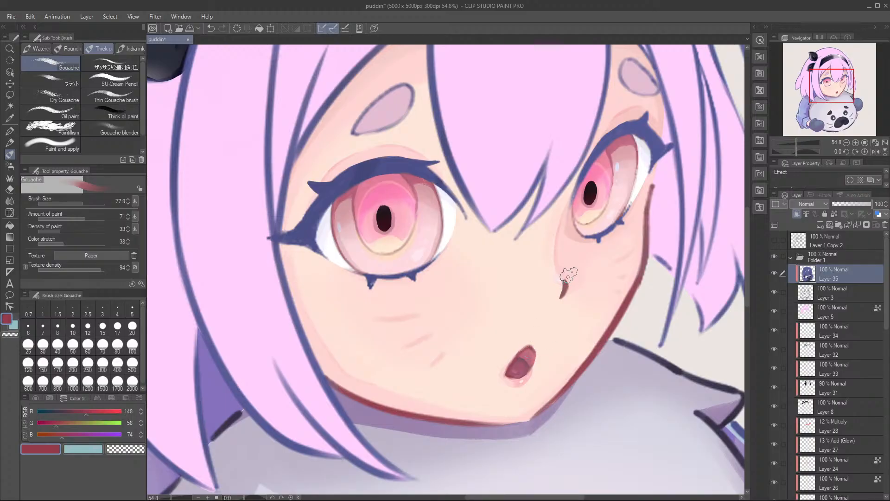
left_click_drag(577, 310, 567, 325)
left_click(560, 328, "alt")
key("ctrl+z")
Step: Try sampled skin and iris tones, including pink RGB 225, 168, 175, on the facial lines, undo the last stroke, and save the file
left_click(490, 267, "alt")
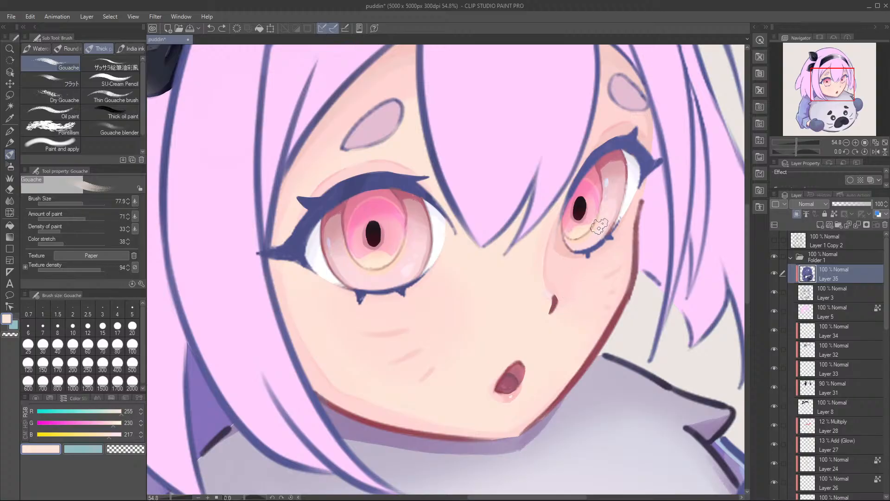
left_click(612, 190, "alt")
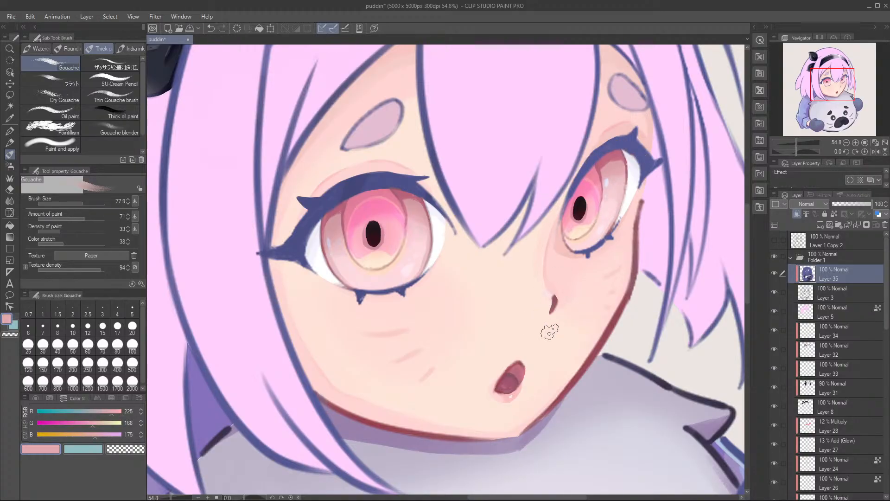
key("ctrl+z")
left_click_drag(368, 279, 405, 339)
key("ctrl+s")
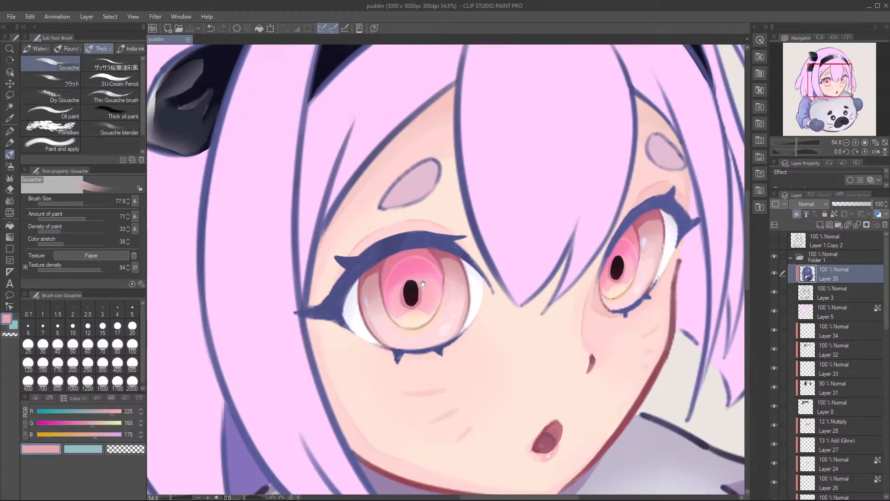
Step: Recolour the outline of the black hair bow's lower loop in dark slate, RGB 43, 46, 58, sampled from the bow
left_click_drag(415, 288, 457, 269)
left_click_drag(236, 180, 308, 342)
left_click(320, 210, "alt")
left_click_drag(242, 258, 301, 233)
left_click_drag(332, 189, 325, 198)
left_click_drag(356, 169, 322, 203)
mouse_move(383, 163)
left_mouse_down()
mouse_move(365, 170)
mouse_move(316, 228)
left_mouse_up()
left_click_drag(330, 197, 306, 254)
mouse_move(318, 213)
left_mouse_down()
mouse_move(313, 256)
mouse_move(352, 265)
left_mouse_up()
left_click(312, 237, "alt")
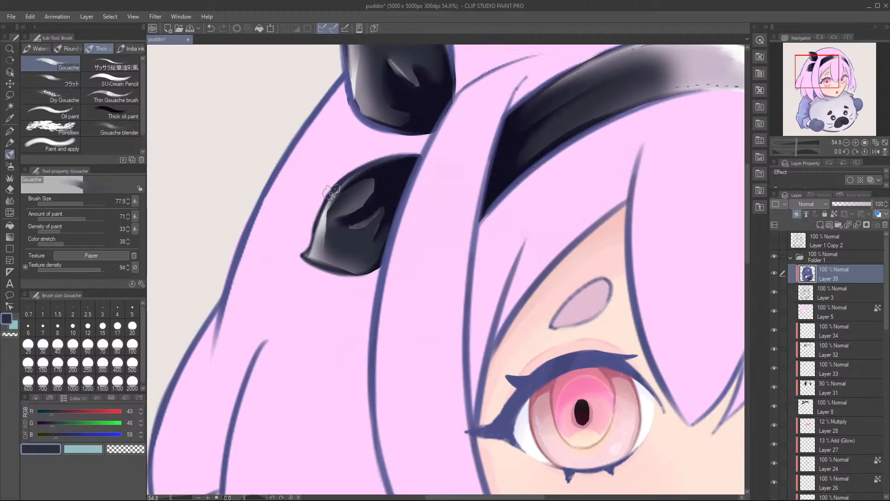
Step: Recolour the outline of the hair bow's upper loop with the same dark slate
left_click_drag(409, 159, 379, 330)
mouse_move(305, 190)
left_mouse_down()
mouse_move(340, 295)
mouse_move(372, 306)
left_mouse_up()
mouse_move(307, 170)
left_mouse_down()
mouse_move(335, 191)
mouse_move(389, 185)
mouse_move(417, 210)
mouse_move(406, 270)
left_mouse_up()
left_click_drag(540, 292, 377, 266)
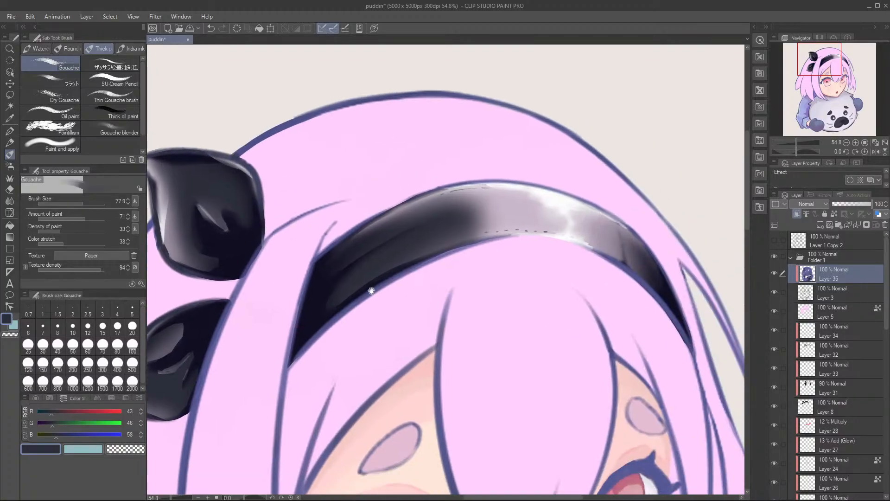
Step: Recolour the upper and lower edges of the black headband in the bow's dark slate and save the file
mouse_move(328, 324)
left_mouse_down()
mouse_move(298, 380)
mouse_move(361, 301)
mouse_move(424, 255)
mouse_move(482, 240)
left_mouse_up()
left_click_drag(373, 220, 328, 255)
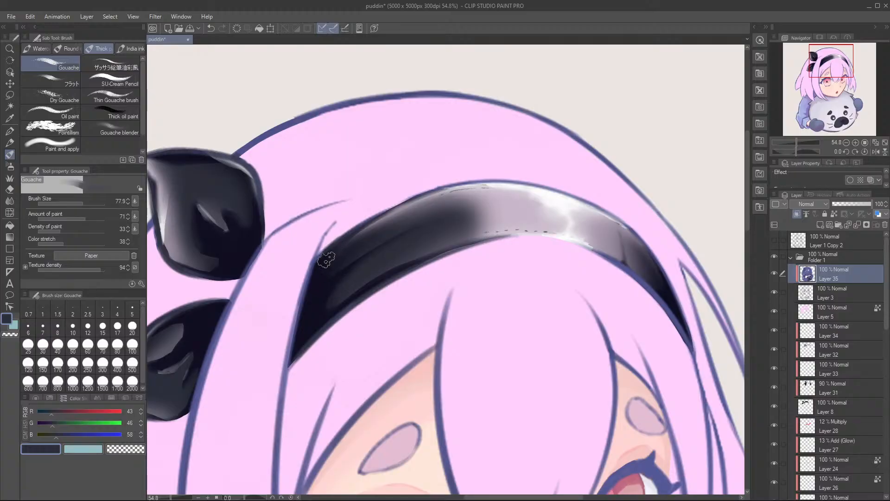
left_click_drag(427, 194, 533, 183)
mouse_move(480, 187)
left_mouse_down()
mouse_move(549, 185)
mouse_move(599, 207)
left_mouse_up()
left_click_drag(605, 224, 531, 197)
mouse_move(455, 218)
left_mouse_down()
mouse_move(544, 234)
mouse_move(597, 296)
left_mouse_up()
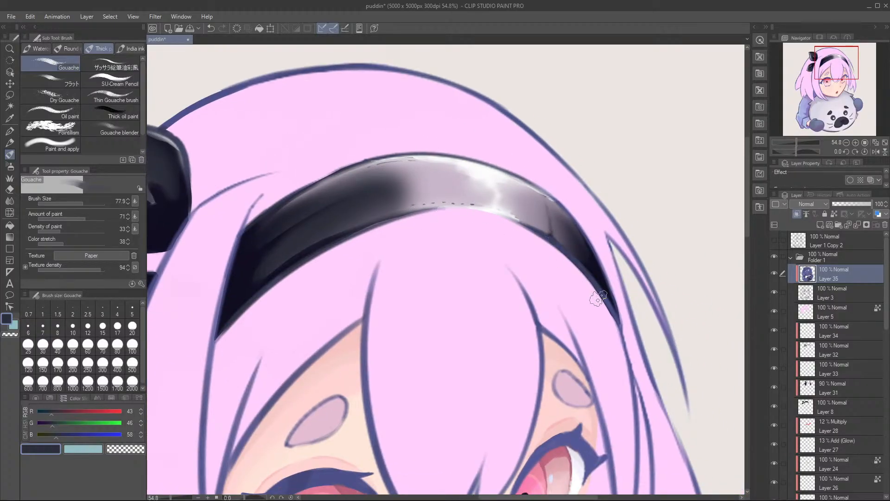
mouse_move(587, 261)
left_mouse_down()
mouse_move(586, 240)
mouse_move(611, 281)
mouse_move(616, 330)
mouse_move(597, 254)
mouse_move(569, 223)
left_mouse_up()
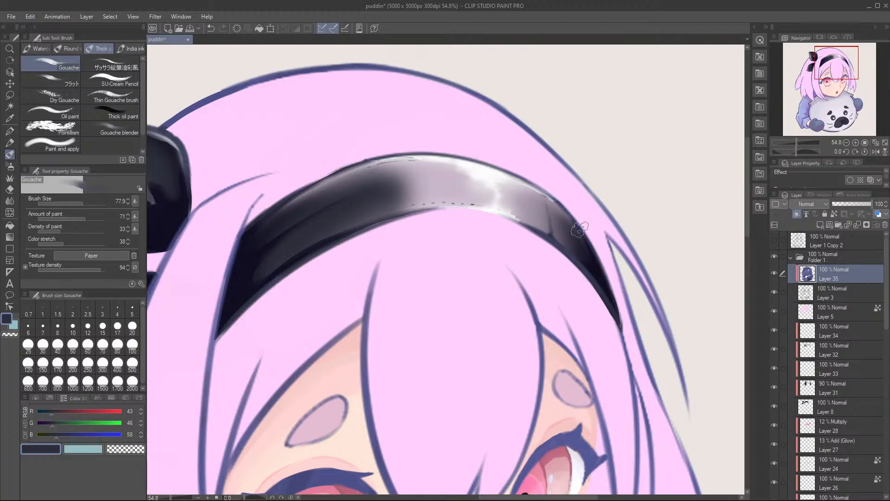
left_click_drag(448, 232, 424, 291)
key("ctrl+s")
Step: Recolour the outline of the mitten beside the sleeve cuff in dark slate, RGB 43, 46, 58
mouse_move(468, 411)
left_mouse_down()
mouse_move(490, 269)
mouse_move(558, 123)
left_mouse_up()
left_click_drag(417, 332, 434, 308)
left_click_drag(367, 260, 357, 329)
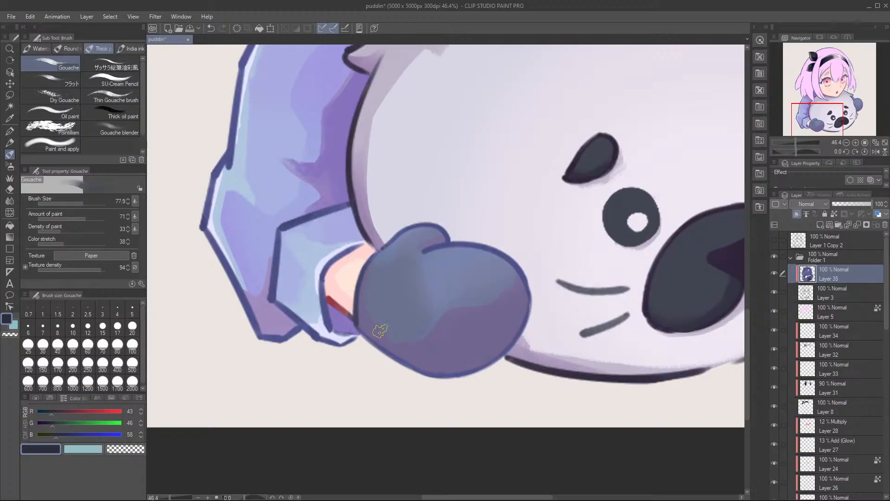
mouse_move(366, 270)
left_mouse_down()
mouse_move(366, 334)
mouse_move(409, 360)
mouse_move(371, 334)
mouse_move(464, 369)
mouse_move(491, 361)
mouse_move(455, 376)
mouse_move(521, 320)
left_mouse_up()
left_click_drag(505, 251, 435, 241)
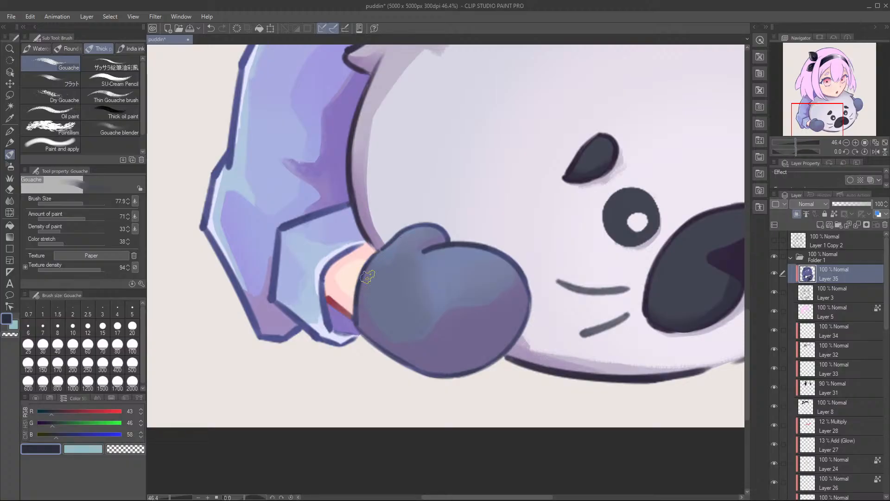
Step: Recolour the outline of the far mitten with the same dark slate and save the file
mouse_move(745, 184)
left_mouse_down()
mouse_move(503, 223)
mouse_move(360, 383)
left_mouse_up()
mouse_move(503, 295)
left_mouse_down()
mouse_move(478, 234)
mouse_move(517, 189)
mouse_move(537, 204)
mouse_move(538, 191)
mouse_move(531, 195)
mouse_move(568, 327)
left_mouse_up()
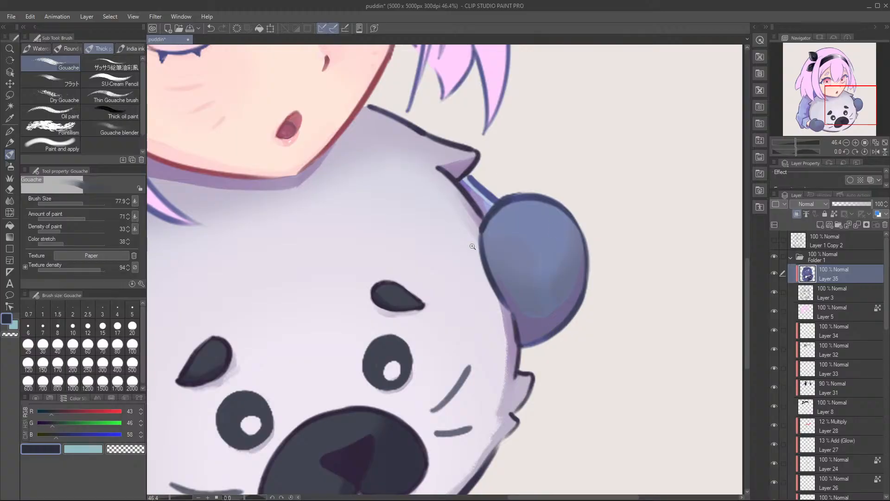
scroll(472, 243, "down", 1)
left_click_drag(391, 301, 541, 317)
key("ctrl+s")
scroll(362, 293, "down", 1)
scroll(366, 300, "up", 2)
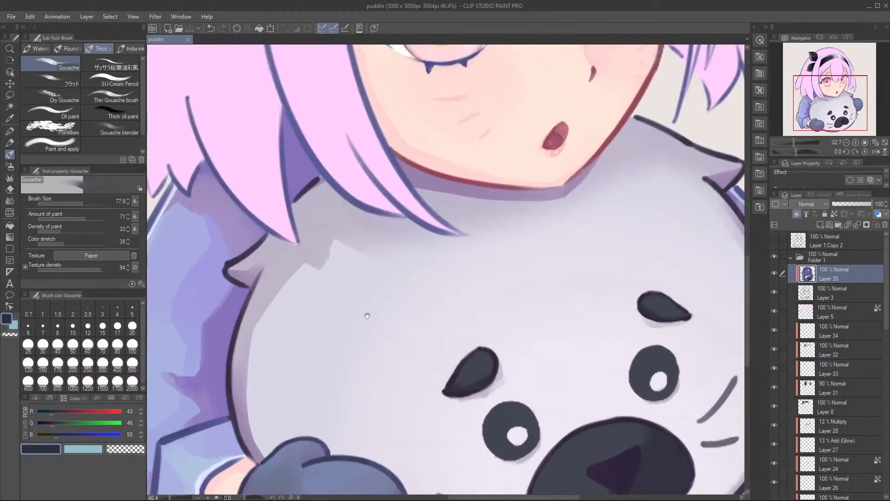
Step: Recolour the sleeve cuff's outline with the sleeve's light blue, RGB 175, 194, 225, redoing the cuff-edge stroke
left_click_drag(211, 379, 459, 262)
left_click(443, 350, "alt")
left_click_drag(410, 330, 410, 381)
key("ctrl+z")
left_click_drag(408, 328, 401, 391)
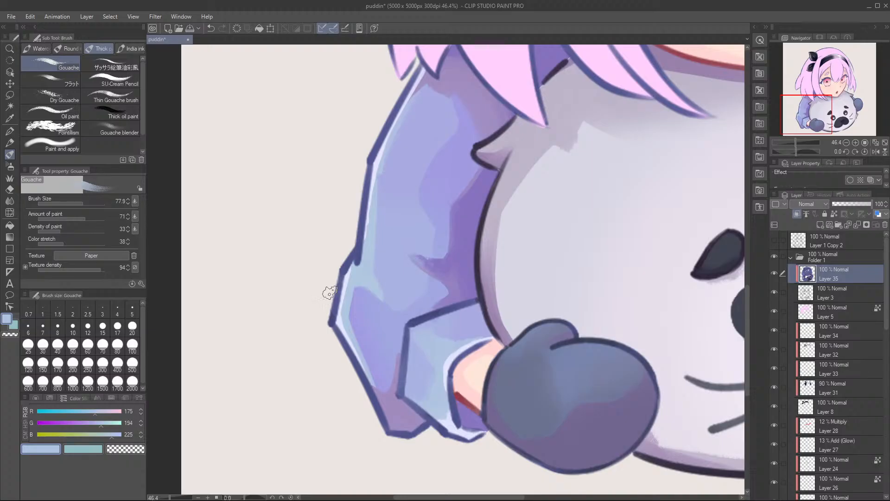
Step: Recolour the outer contour of the near sleeve, from shoulder to elbow and forearm, in the same light blue
left_click_drag(351, 258, 332, 318)
mouse_move(363, 264)
left_mouse_down()
mouse_move(370, 152)
mouse_move(402, 98)
left_mouse_up()
left_click_drag(366, 189, 375, 142)
left_click_drag(337, 342, 360, 390)
mouse_move(415, 301)
left_mouse_down()
mouse_move(366, 439)
mouse_move(383, 428)
left_mouse_up()
mouse_move(396, 430)
left_mouse_down()
mouse_move(415, 339)
mouse_move(388, 380)
left_mouse_up()
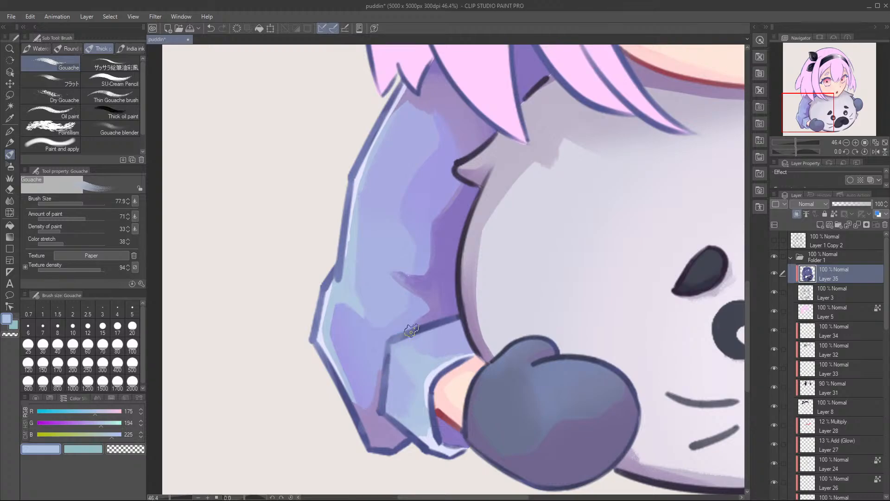
Step: Tint the outlines of the near sleeve's lower part and the far sleeve with the shadow purple, RGB 135, 115, 190
left_click(448, 259, "alt")
left_click_drag(341, 395, 370, 450)
left_click_drag(408, 257, 377, 408)
left_click_drag(565, 238, 343, 247)
left_click_drag(649, 253, 446, 258)
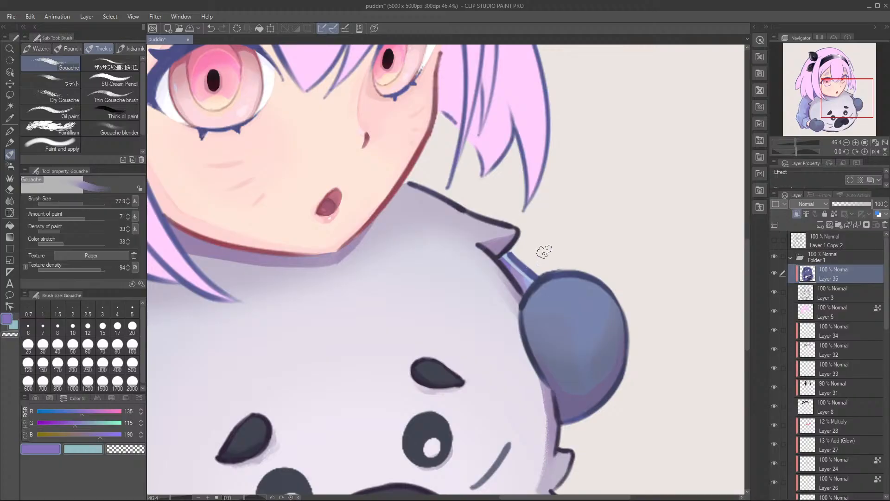
Step: Set the colour to plum, RGB 90, 50, 88, and recolour the outlines of the outer hair locks below the bow
left_click_drag(399, 234, 377, 236)
left_click_drag(273, 172, 420, 297)
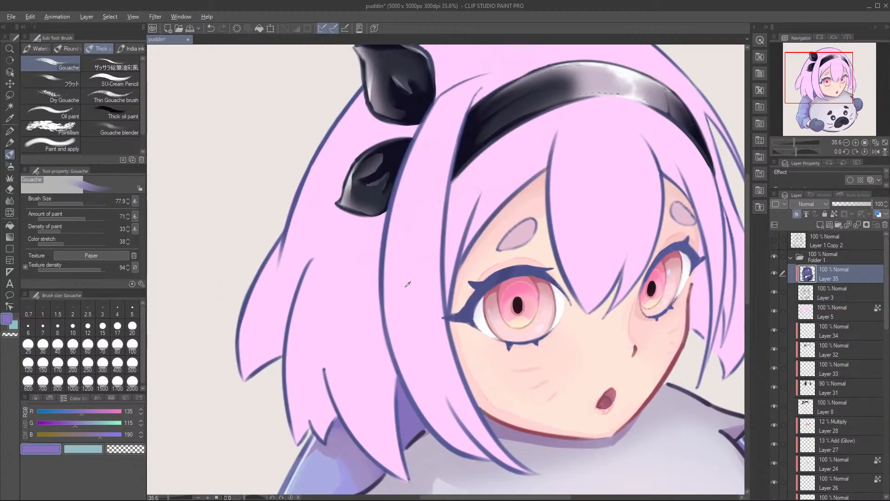
left_click(419, 293, "alt")
left_click_drag(63, 423, 54, 422)
left_click(67, 411)
left_click(64, 435)
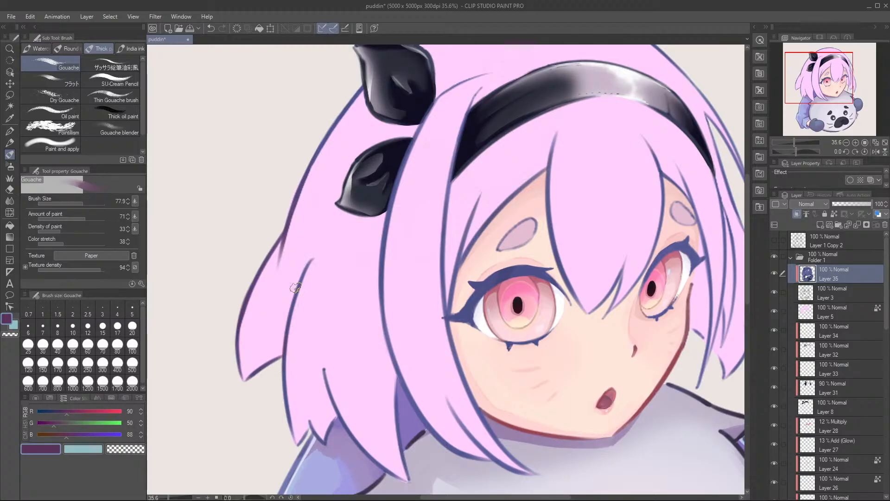
left_click_drag(290, 373, 266, 309)
scroll(276, 324, "up", 3)
left_click_drag(337, 346, 392, 440)
mouse_move(281, 381)
left_mouse_down()
mouse_move(340, 334)
mouse_move(322, 355)
left_mouse_up()
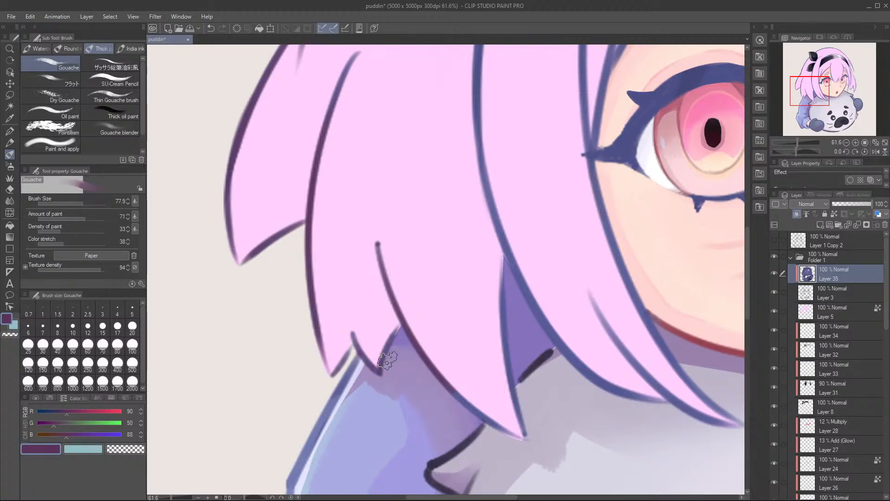
Step: Recolour the outlines of the long pointed locks beside the near cheek and their tips over the seal in the same plum
left_click_drag(424, 352, 334, 301)
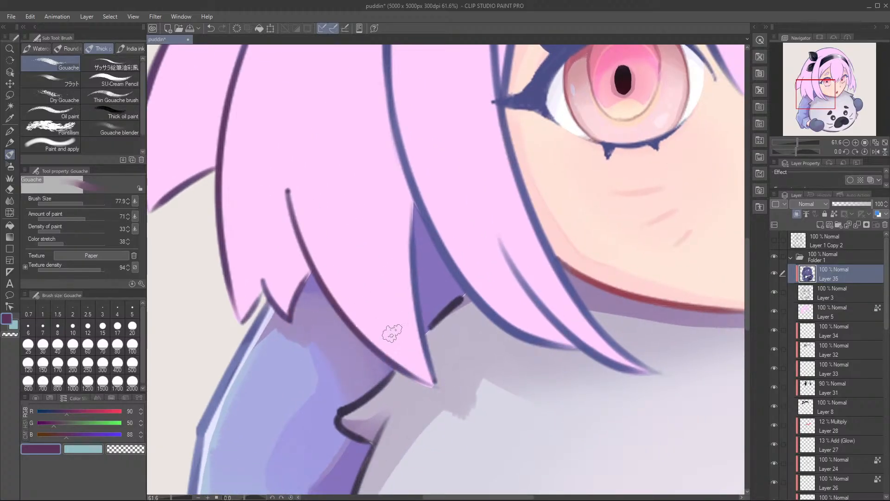
left_click_drag(412, 218, 427, 355)
left_click_drag(433, 240, 418, 391)
mouse_move(376, 193)
left_mouse_down()
mouse_move(398, 306)
mouse_move(467, 425)
left_mouse_up()
mouse_move(386, 288)
left_mouse_down()
mouse_move(454, 431)
mouse_move(397, 310)
left_mouse_up()
left_click_drag(322, 199, 435, 380)
left_click_drag(356, 294, 399, 354)
left_click_drag(466, 361, 525, 394)
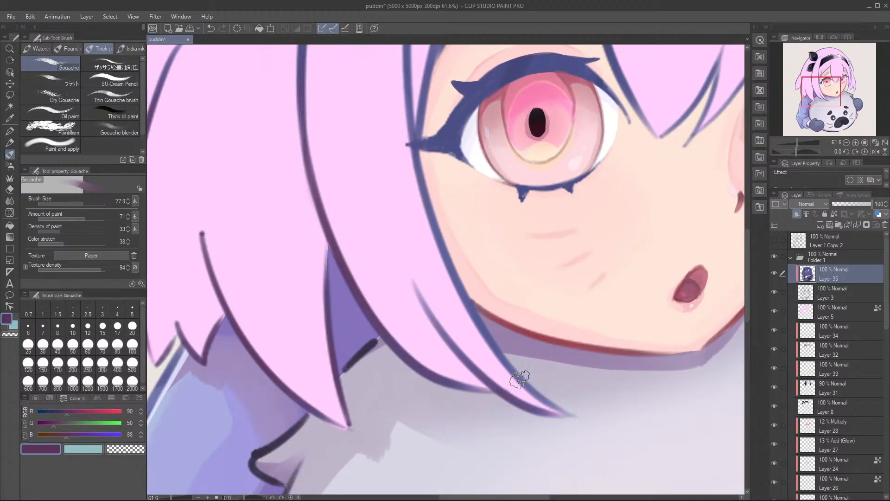
left_click_drag(430, 247, 441, 312)
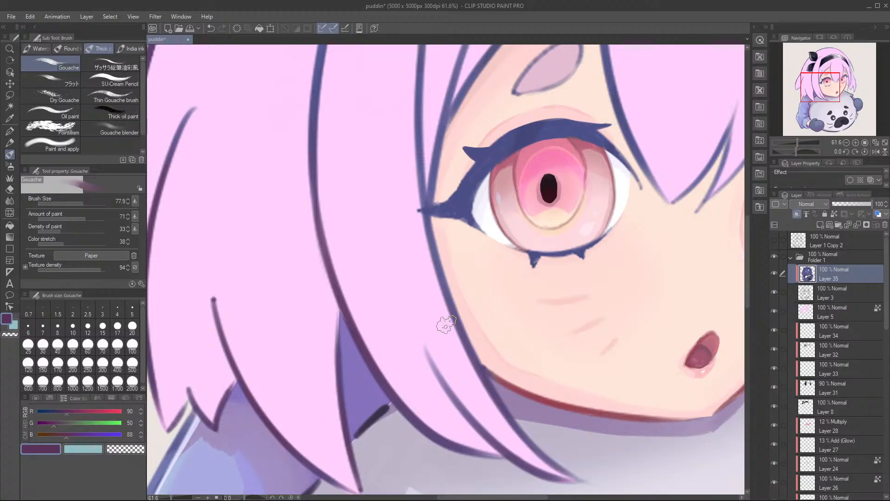
left_click_drag(485, 371, 407, 290)
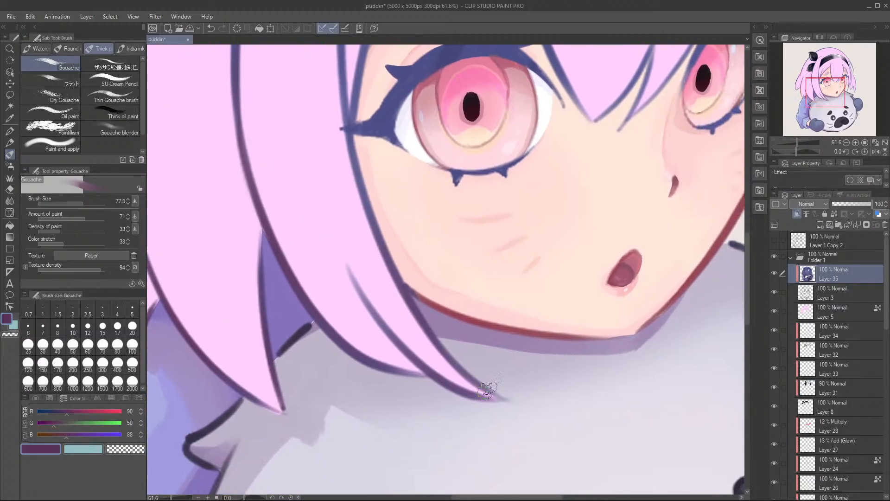
Step: Recolour the strands beside the near eye, the near eyebrow's outline and the centre fringe lock in plum
left_click_drag(364, 47, 411, 221)
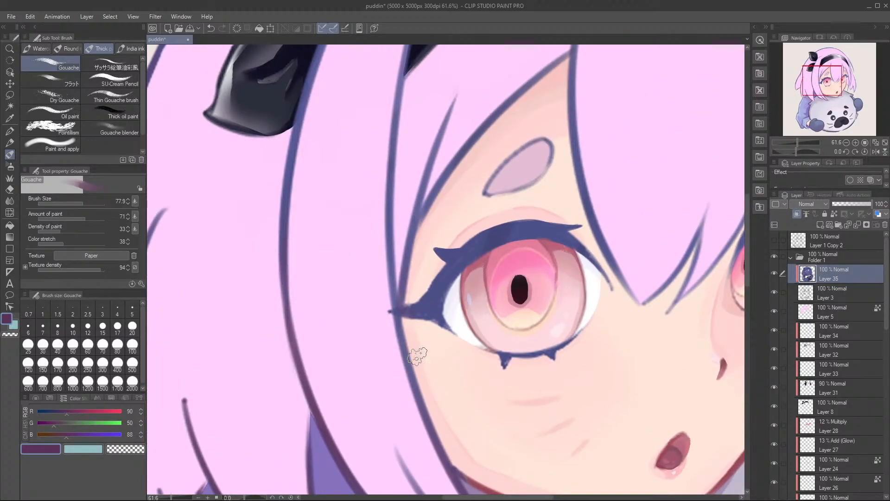
left_click_drag(394, 189, 370, 348)
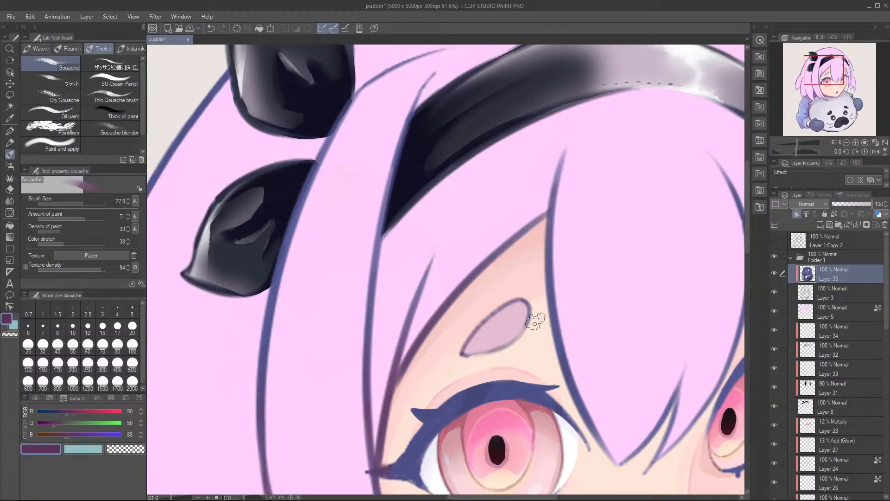
mouse_move(547, 284)
left_mouse_down()
mouse_move(461, 288)
mouse_move(445, 264)
left_mouse_up()
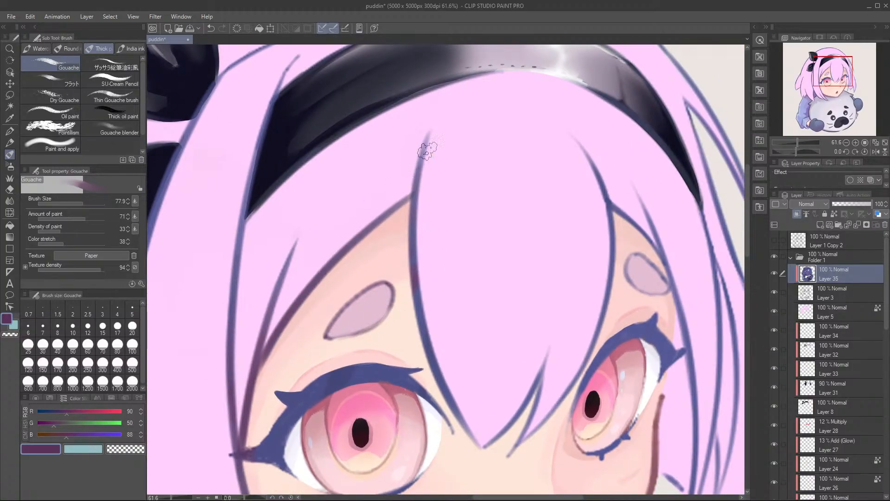
left_click_drag(464, 330, 411, 293)
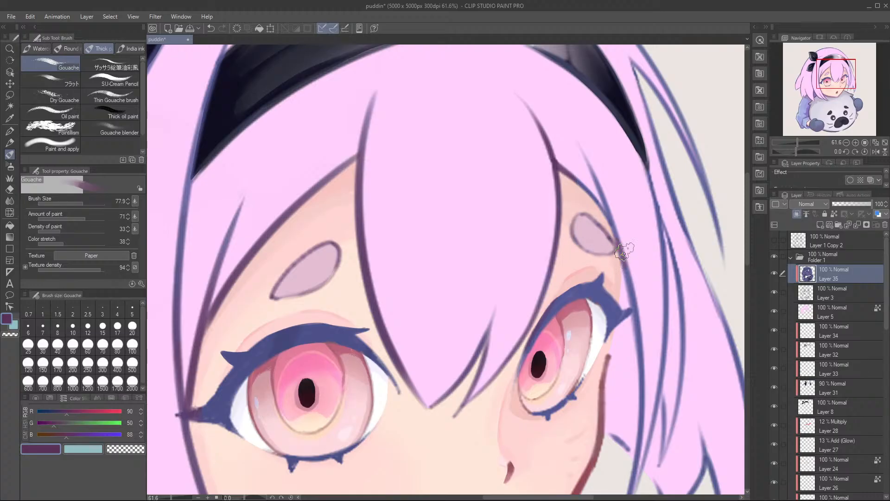
Step: Recolour the far eyebrow's outline and the side locks hanging beside the far cheek in plum
left_click_drag(640, 242, 587, 190)
left_click_drag(581, 241, 589, 302)
left_click_drag(589, 376, 573, 286)
left_click_drag(553, 392, 549, 395)
left_click_drag(595, 283, 598, 371)
left_click_drag(635, 320, 598, 373)
left_click_drag(636, 302, 663, 406)
left_click_drag(675, 274, 665, 388)
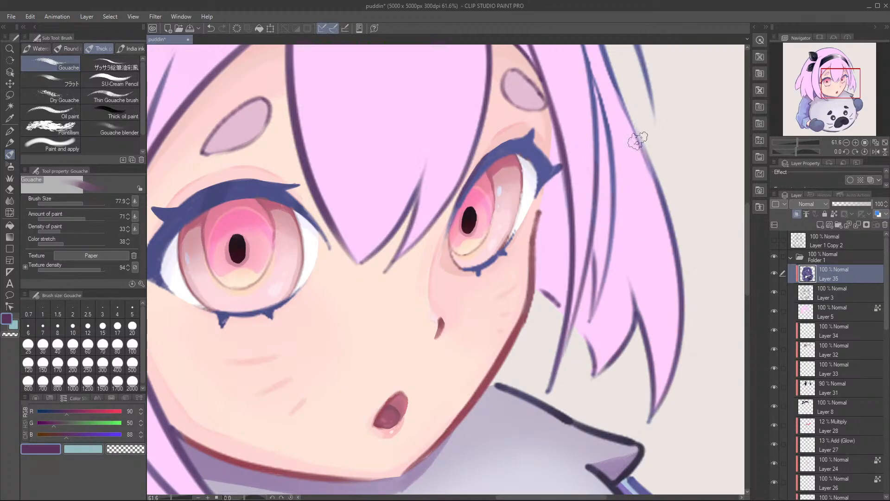
left_click_drag(642, 274, 604, 391)
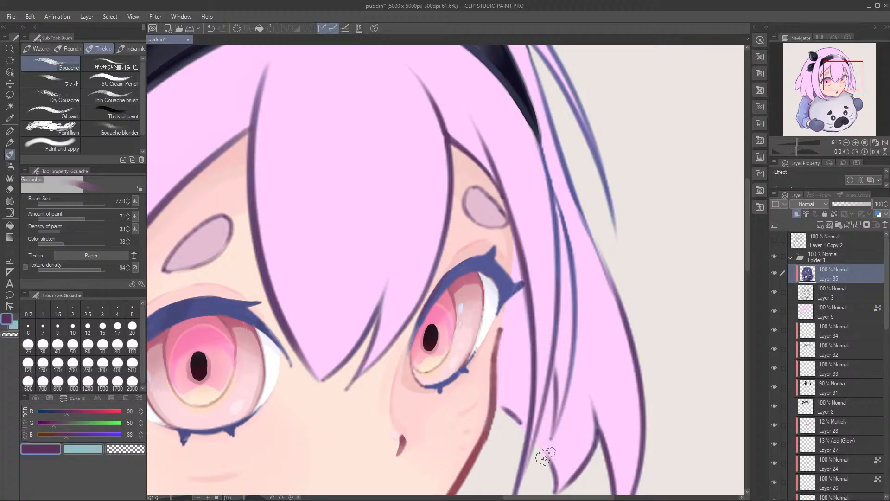
Step: Recolour the upper part of the thin strands running down from the headband's far end in plum
left_click_drag(563, 213, 553, 296)
left_click_drag(548, 189, 539, 222)
mouse_move(532, 200)
left_mouse_down()
mouse_move(551, 242)
mouse_move(535, 196)
left_mouse_up()
left_click_drag(603, 240, 605, 315)
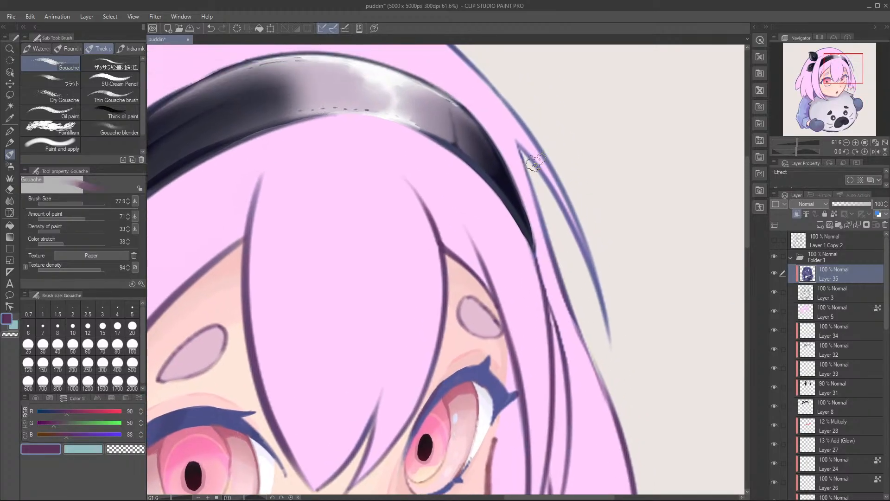
Step: Recolour the loose strand on the far side and the hair contour over the crown up to the bow in plum
left_click_drag(533, 86, 552, 207)
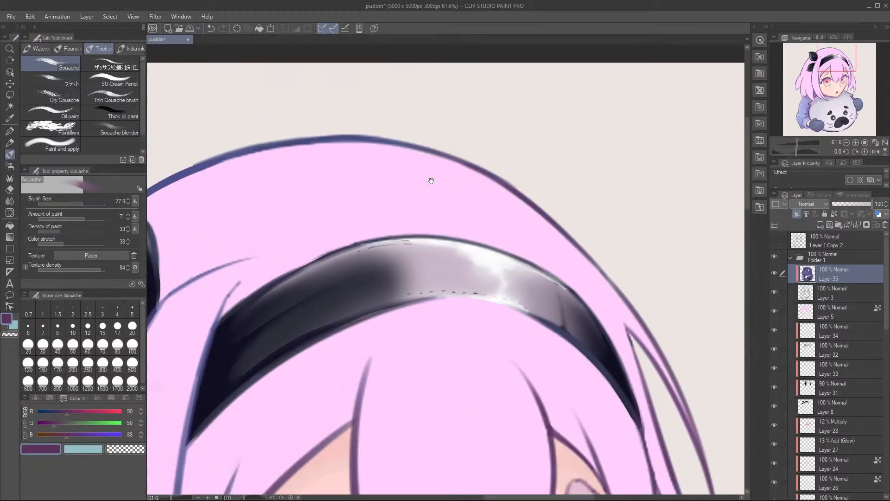
left_click_drag(443, 181, 568, 180)
mouse_move(525, 153)
left_mouse_down()
mouse_move(483, 135)
mouse_move(414, 137)
mouse_move(261, 185)
left_mouse_up()
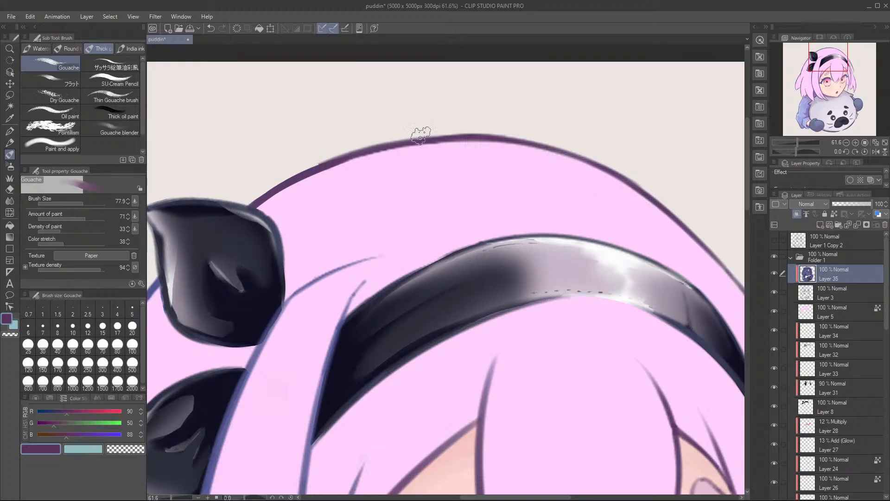
left_click_drag(474, 203, 569, 117)
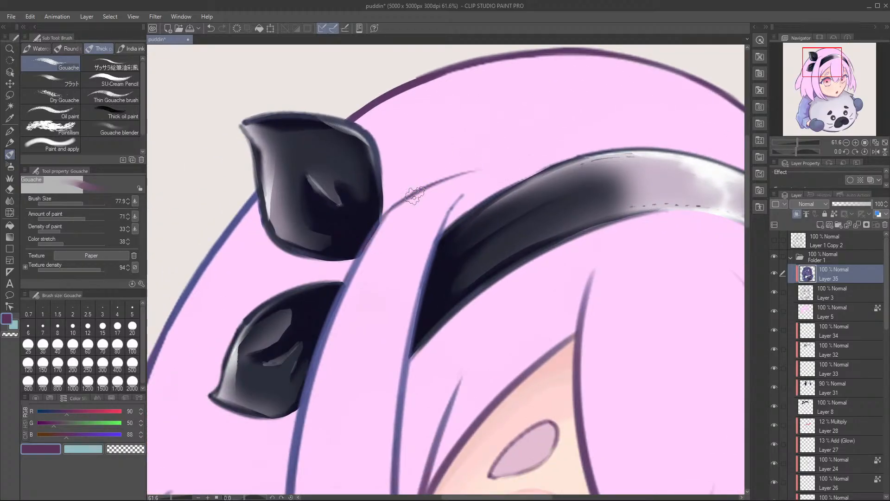
Step: Recolour the strand lines between the bow and the near end of the headband in plum
left_click_drag(383, 220, 345, 289)
left_click_drag(463, 195, 424, 280)
scroll(416, 284, "down", 3)
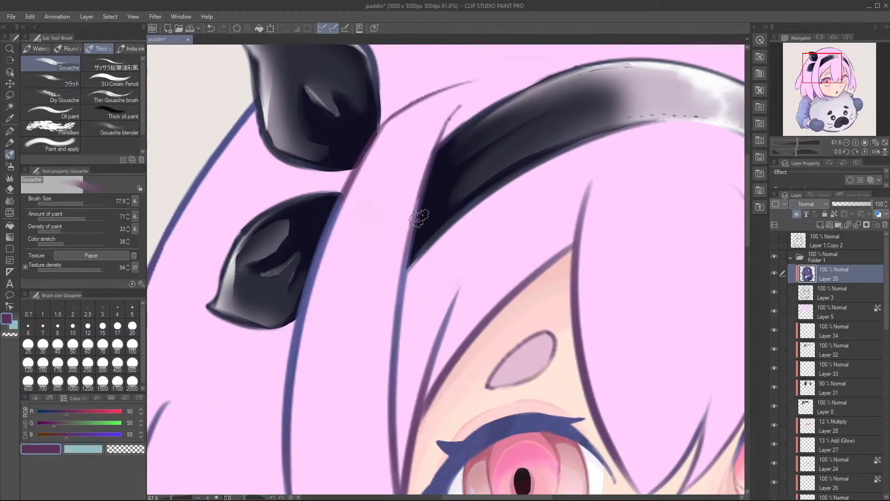
left_click_drag(361, 344, 407, 276)
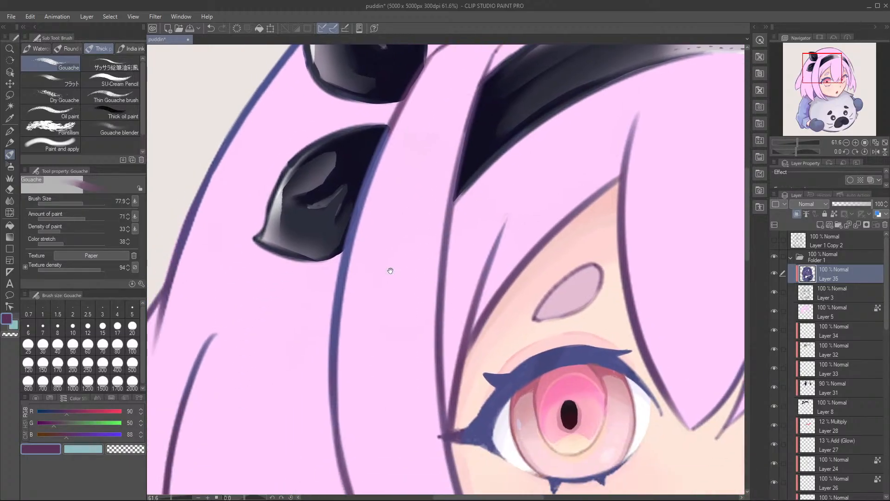
Step: Recolour the long lock line beside the bow's lower loop and the remaining outer hair lines in plum
left_click_drag(389, 133, 345, 275)
left_click_drag(375, 159, 475, 282)
left_click_drag(394, 174, 387, 188)
left_click_drag(337, 231, 297, 323)
scroll(384, 163, "down", 3)
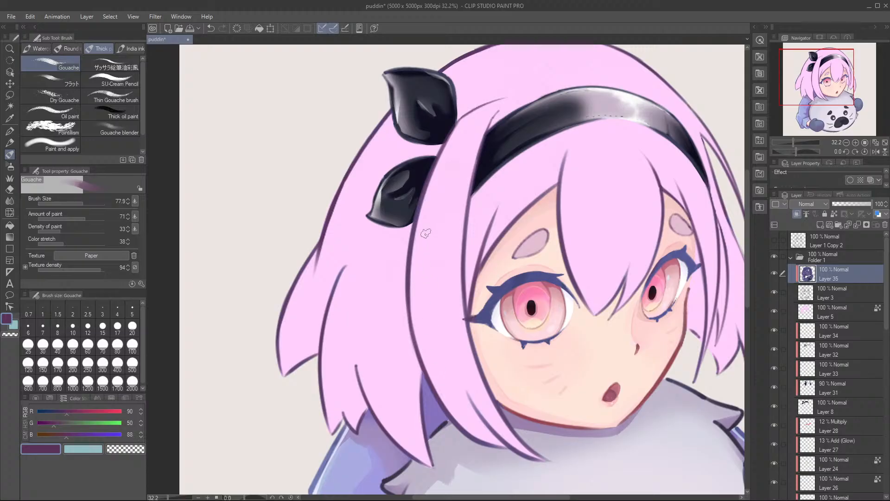
Step: Set a dark plum, RGB 42, 11, 38, and recolour the near eye's upper and lower lashes
scroll(467, 245, "down", 2)
scroll(481, 295, "up", 5)
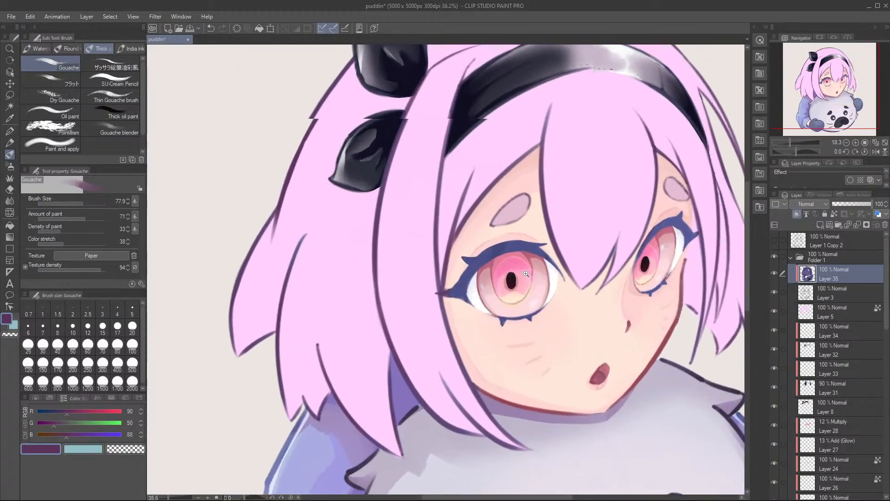
mouse_move(57, 421)
left_mouse_down()
mouse_move(46, 424)
mouse_move(49, 437)
left_mouse_up()
left_click(51, 411)
left_click(52, 435)
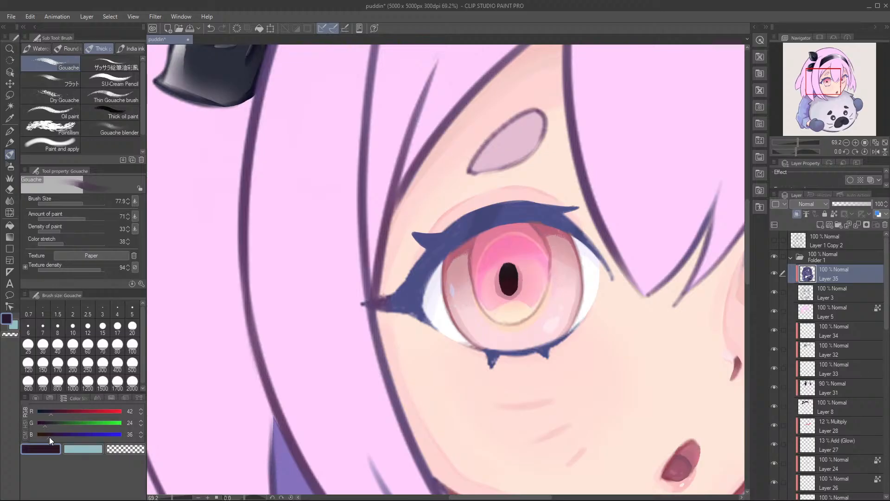
mouse_move(409, 289)
left_mouse_down()
mouse_move(391, 304)
mouse_move(370, 307)
mouse_move(409, 302)
mouse_move(378, 295)
mouse_move(398, 308)
mouse_move(412, 287)
mouse_move(390, 299)
mouse_move(411, 298)
mouse_move(440, 333)
left_mouse_up()
key("e")
key("b")
mouse_move(426, 278)
left_mouse_down()
mouse_move(444, 250)
mouse_move(420, 244)
mouse_move(431, 278)
mouse_move(473, 211)
mouse_move(556, 218)
mouse_move(533, 211)
mouse_move(582, 227)
mouse_move(607, 272)
left_mouse_up()
mouse_move(552, 204)
left_mouse_down()
mouse_move(570, 203)
mouse_move(510, 206)
mouse_move(462, 238)
left_mouse_up()
mouse_move(493, 360)
left_mouse_down()
mouse_move(485, 348)
mouse_move(582, 335)
mouse_move(523, 350)
left_mouse_up()
Step: Recolour the far eye's upper and lower lashes in the same dark plum
left_click_drag(663, 311, 373, 314)
mouse_move(524, 287)
left_mouse_down()
mouse_move(483, 313)
mouse_move(498, 316)
mouse_move(476, 304)
mouse_move(529, 278)
mouse_move(508, 310)
left_mouse_up()
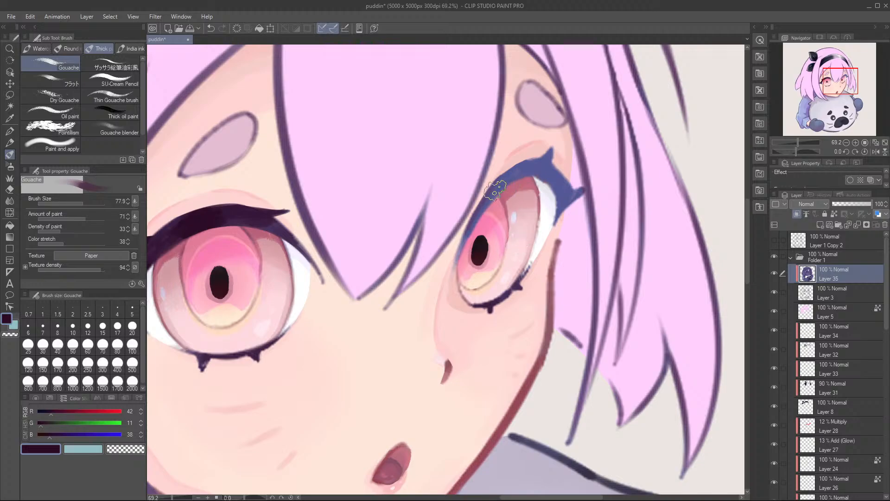
mouse_move(501, 192)
left_mouse_down()
mouse_move(534, 155)
mouse_move(529, 168)
mouse_move(550, 171)
mouse_move(550, 155)
mouse_move(527, 169)
mouse_move(554, 175)
mouse_move(560, 213)
mouse_move(566, 173)
mouse_move(560, 202)
mouse_move(576, 211)
mouse_move(563, 224)
mouse_move(571, 189)
mouse_move(560, 170)
mouse_move(561, 189)
mouse_move(559, 154)
mouse_move(552, 164)
mouse_move(509, 176)
mouse_move(504, 189)
mouse_move(514, 173)
left_mouse_up()
Step: Lightly erase the plum tint along both eyes' lashes with the Soft eraser, return to the Gouache brush and save the file
key("e")
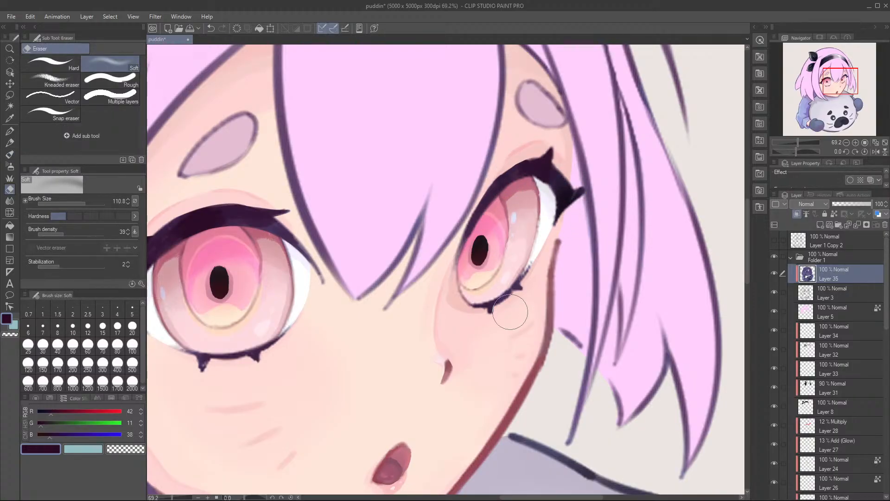
mouse_move(471, 341)
left_mouse_down()
mouse_move(566, 309)
mouse_move(666, 301)
left_mouse_up()
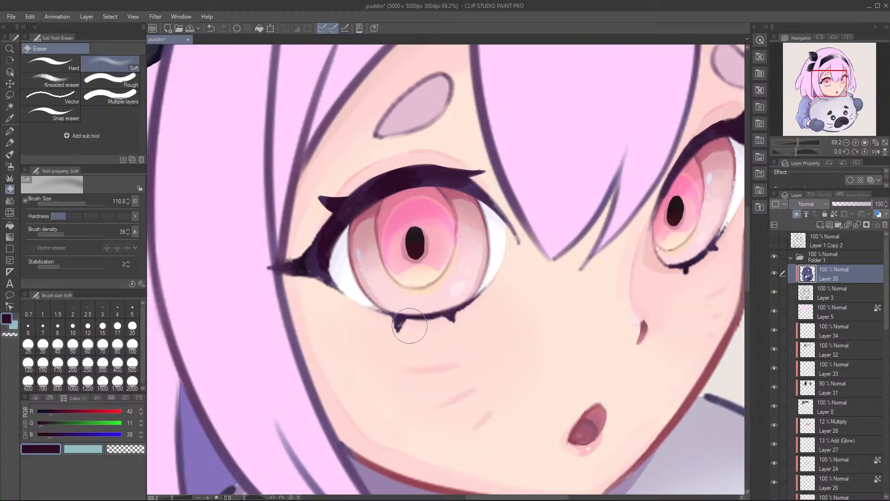
mouse_move(332, 239)
left_mouse_down()
mouse_move(332, 210)
mouse_move(344, 216)
mouse_move(301, 265)
mouse_move(310, 276)
mouse_move(318, 240)
mouse_move(283, 270)
mouse_move(302, 263)
mouse_move(380, 180)
mouse_move(456, 175)
mouse_move(482, 200)
left_mouse_up()
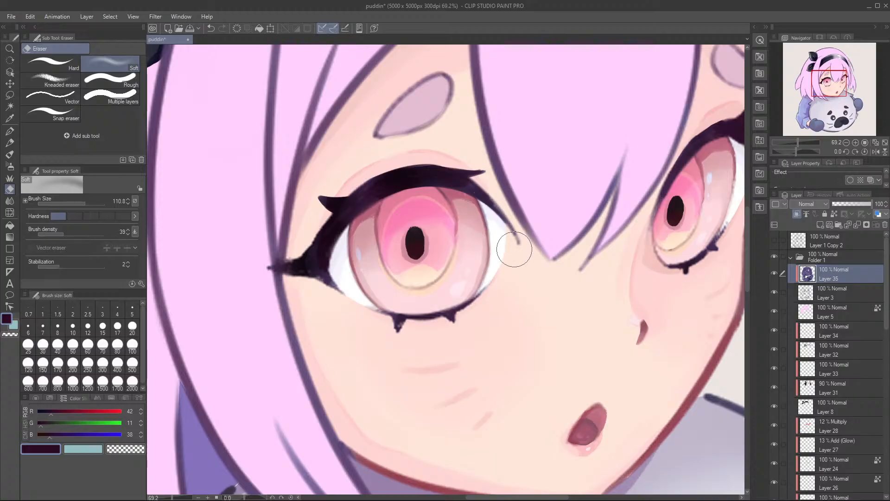
scroll(487, 213, "down", 3)
key("b")
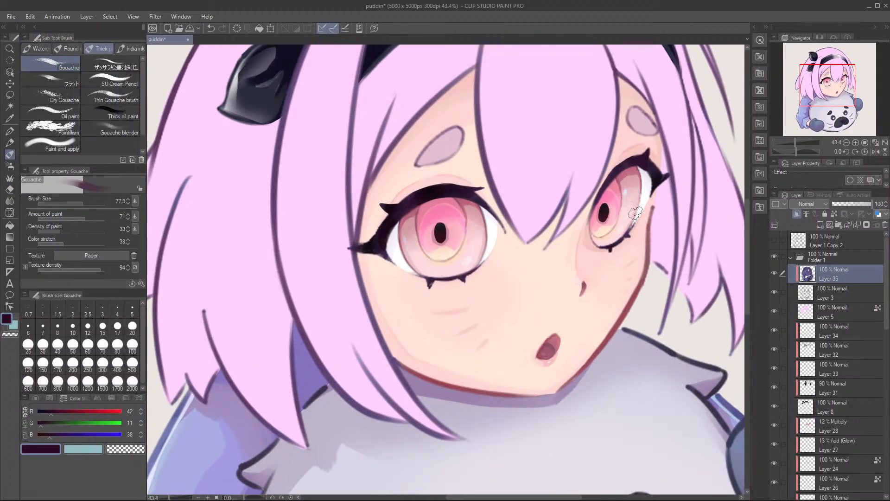
key("ctrl+s")
scroll(644, 176, "down", 5)
left_click_drag(601, 277, 550, 313)
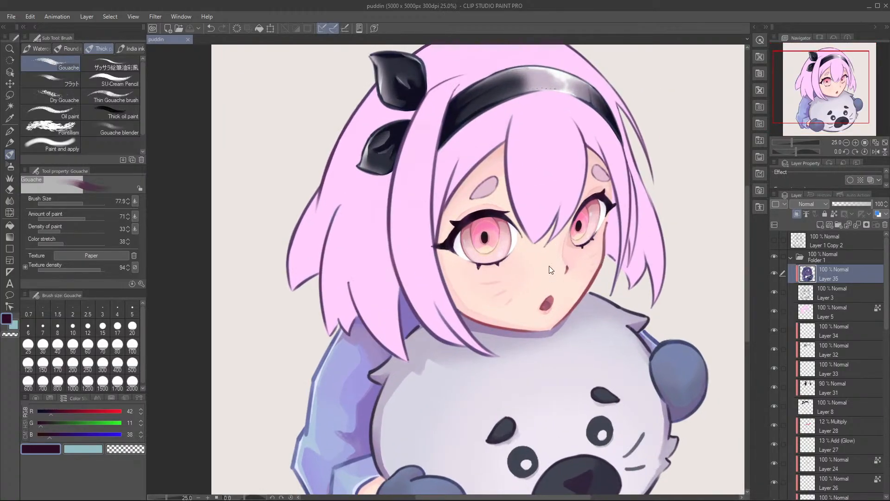
left_click_drag(543, 244, 524, 255)
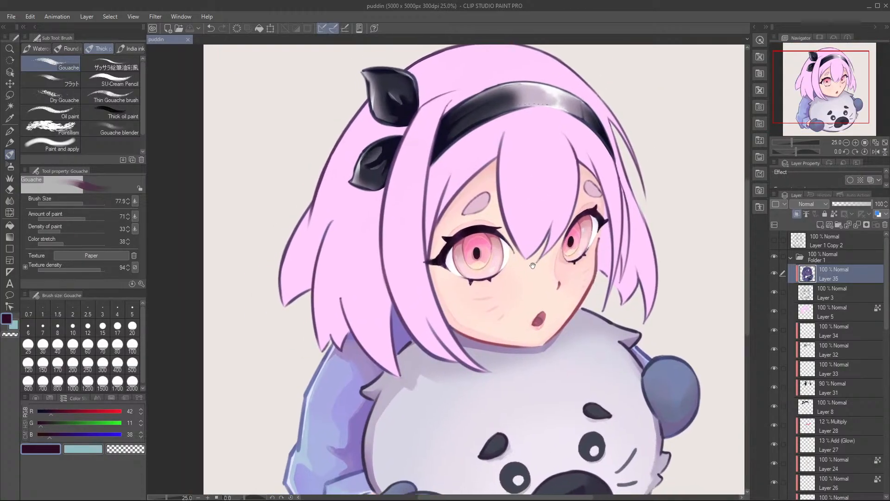
scroll(524, 254, "down", 1)
scroll(525, 254, "up", 1)
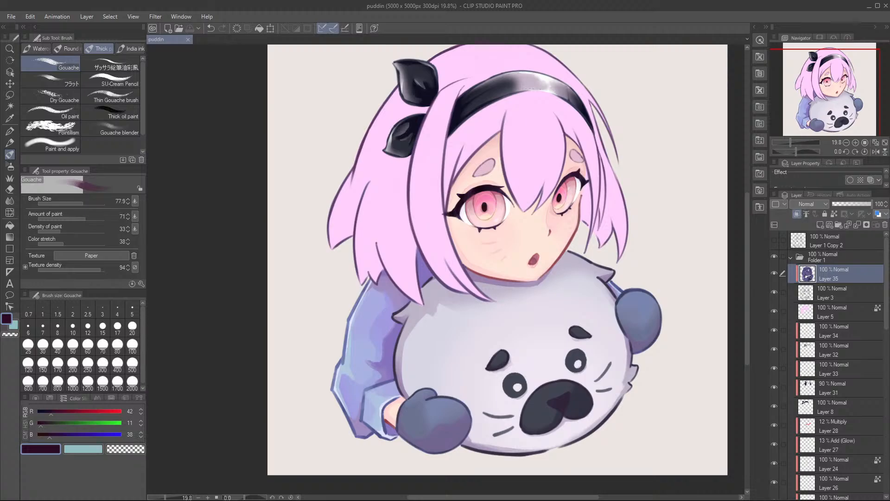
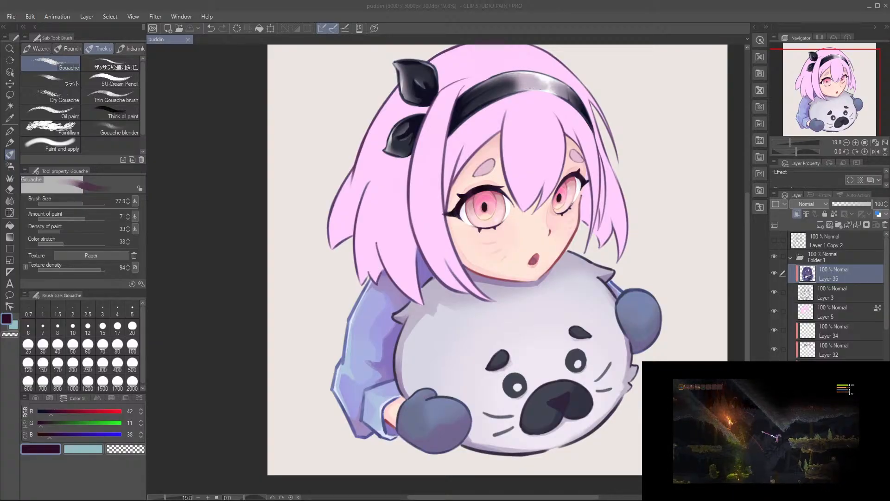
Step: Try tinting the near eye's upper lash with a reddish plum, RGB 74, 28, 49, and undo the last stroke
scroll(505, 201, "up", 5)
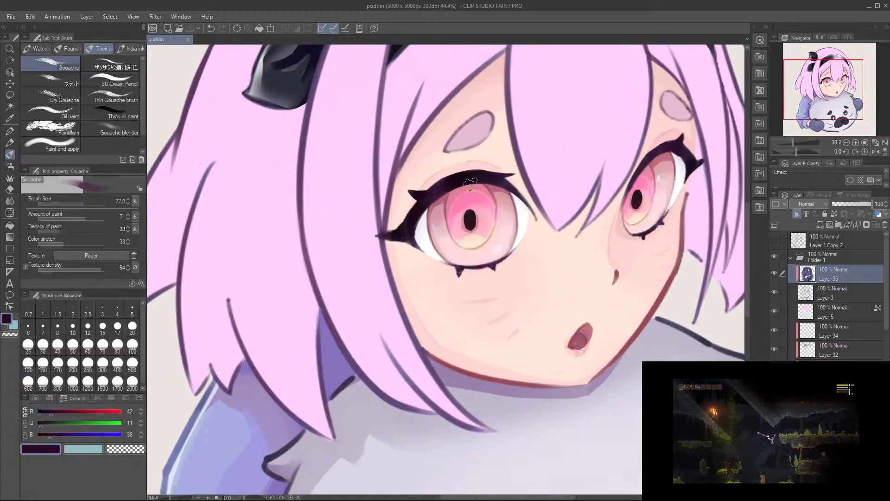
left_click_drag(555, 196, 537, 223)
left_click(673, 190, "alt")
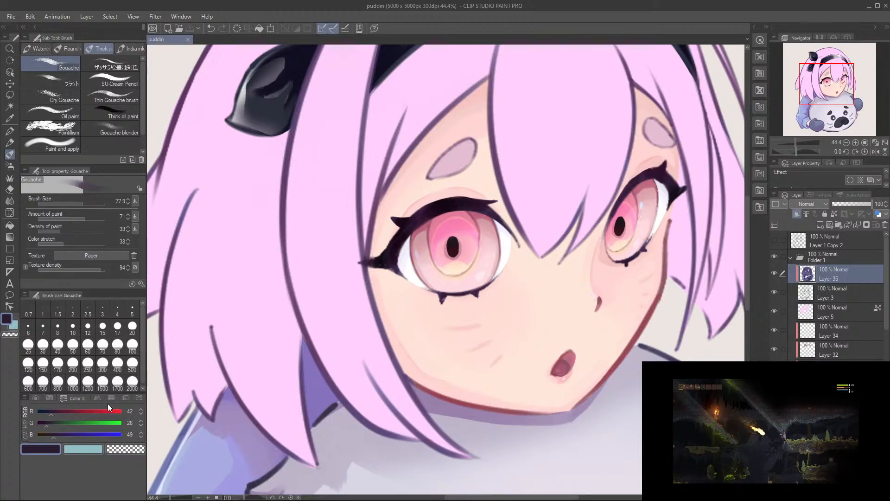
left_click_drag(62, 410, 62, 411)
mouse_move(444, 207)
left_mouse_down("ctrl")
mouse_move(357, 210)
mouse_move(408, 215)
mouse_move(399, 215)
mouse_move(395, 239)
mouse_move(400, 233)
left_mouse_up("ctrl")
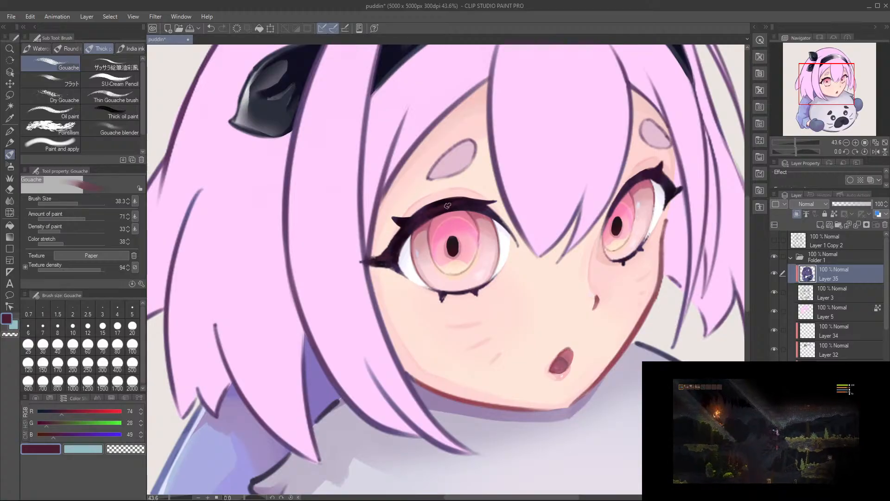
key("ctrl+z")
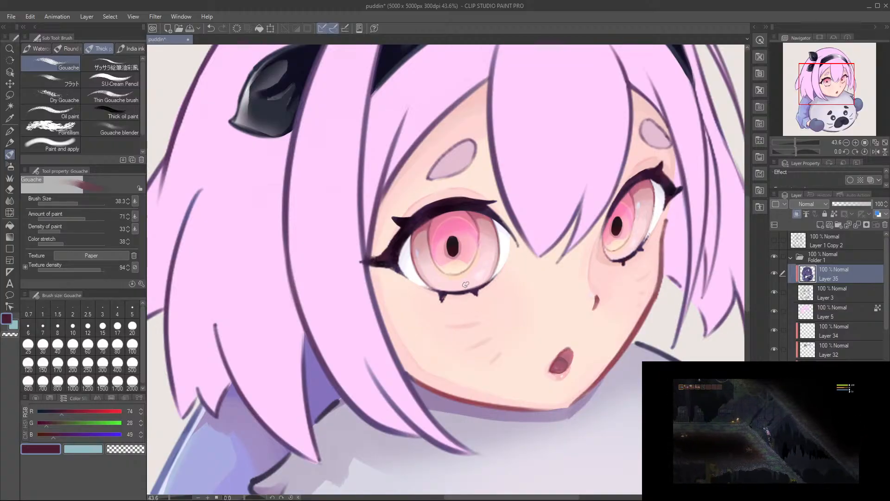
Step: Sample the near-black plum, RGB 21, 6, 20, darken the near eye's upper and lower lashes, and save the file
left_click_drag(468, 285, 486, 290)
left_click(388, 251, "alt")
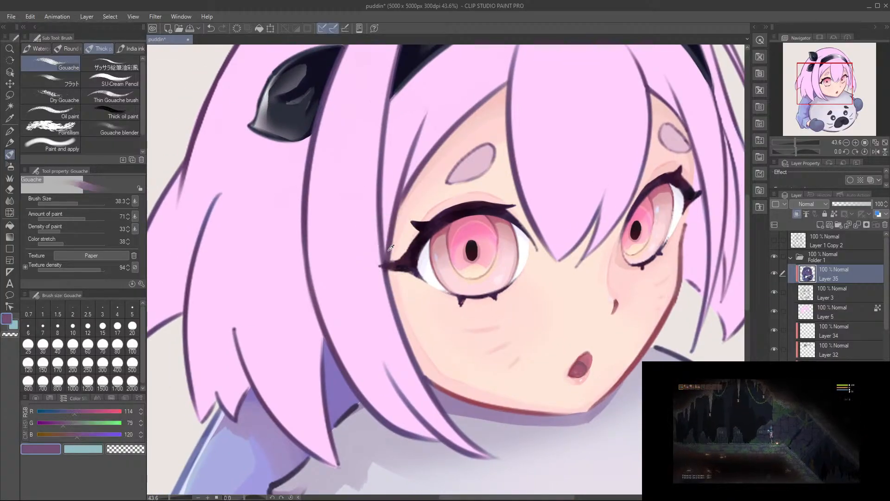
left_click(409, 263, "alt")
left_click(384, 277, "alt")
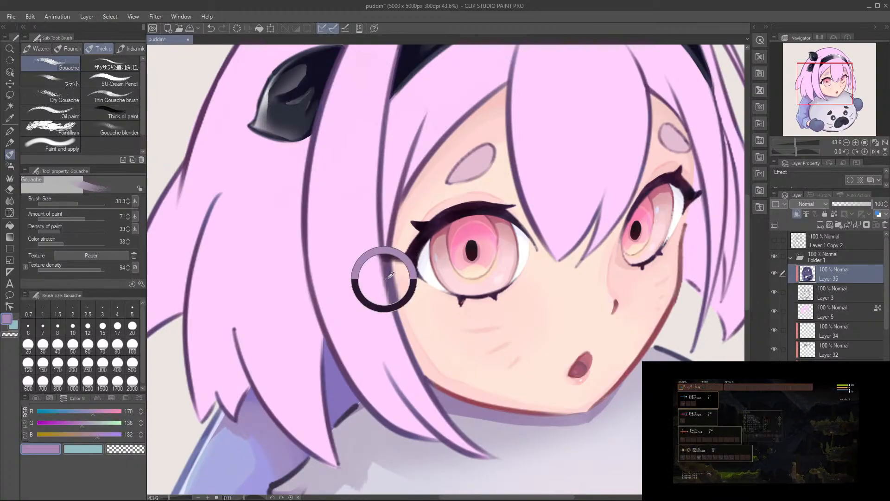
left_click(412, 261, "alt")
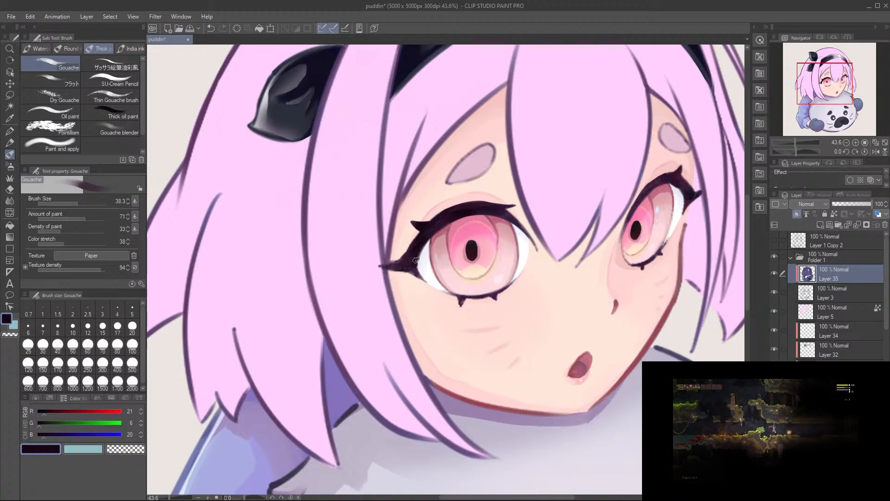
left_click_drag(426, 249, 474, 212)
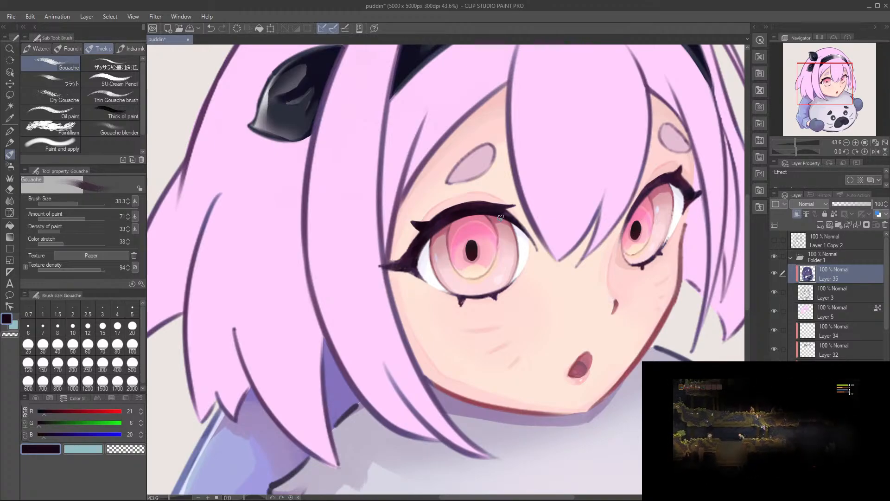
left_click_drag(450, 293, 465, 295)
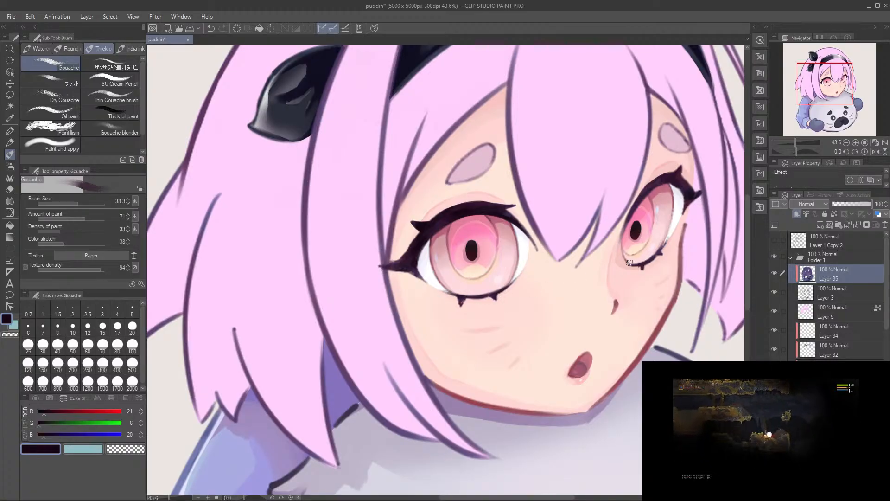
mouse_move(645, 253)
left_mouse_down()
mouse_move(587, 293)
mouse_move(595, 286)
left_mouse_up()
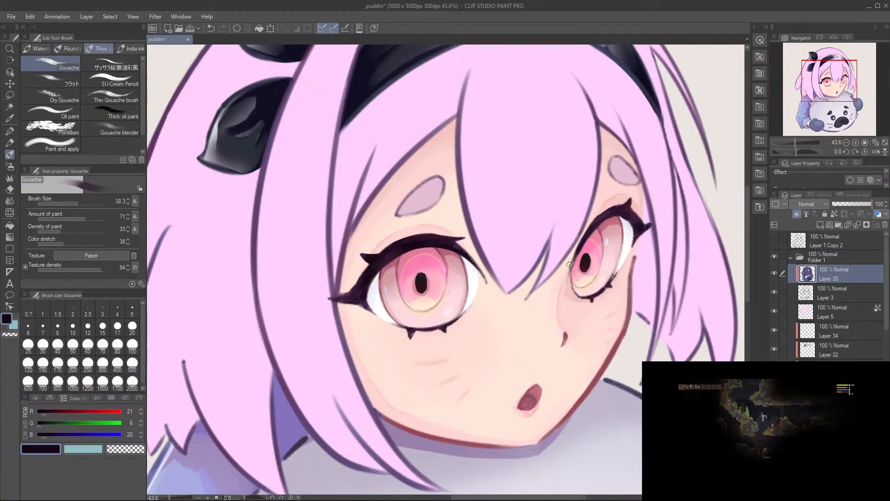
key("ctrl+s")
Step: Touch up the inner end of the near eye's upper lash with the same near-black plum
left_click_drag(469, 336, 531, 352)
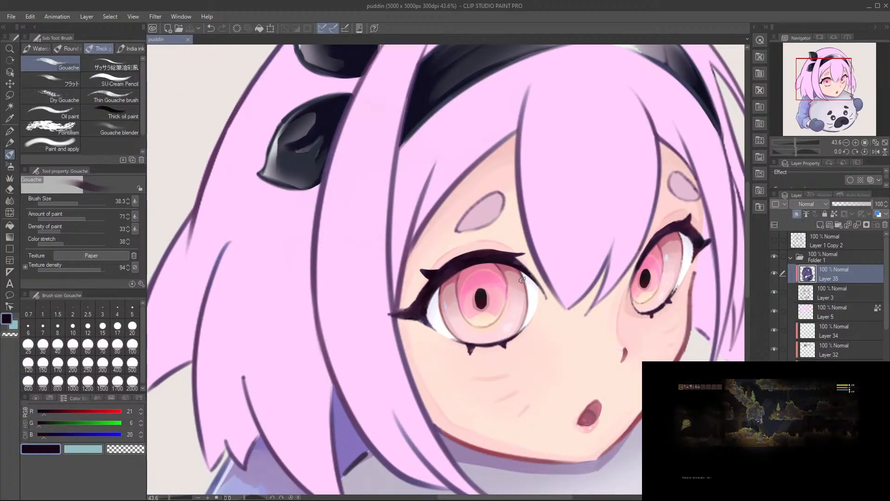
mouse_move(564, 276)
left_mouse_down()
mouse_move(530, 320)
mouse_move(556, 325)
left_mouse_up()
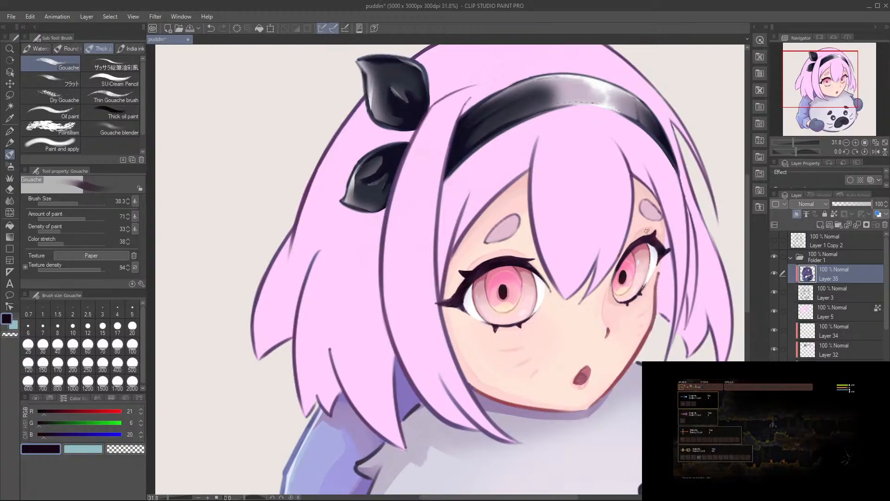
left_click_drag(628, 250, 622, 310)
left_click_drag(595, 337, 560, 286)
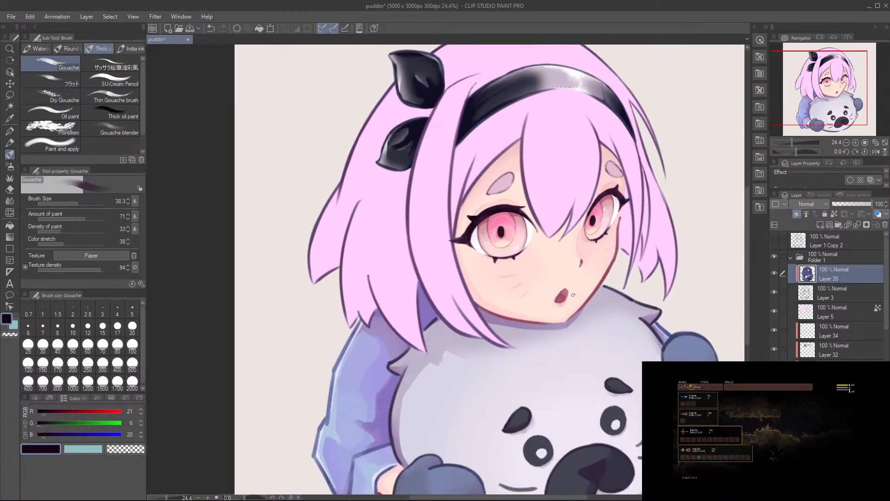
scroll(623, 302, "down", 3)
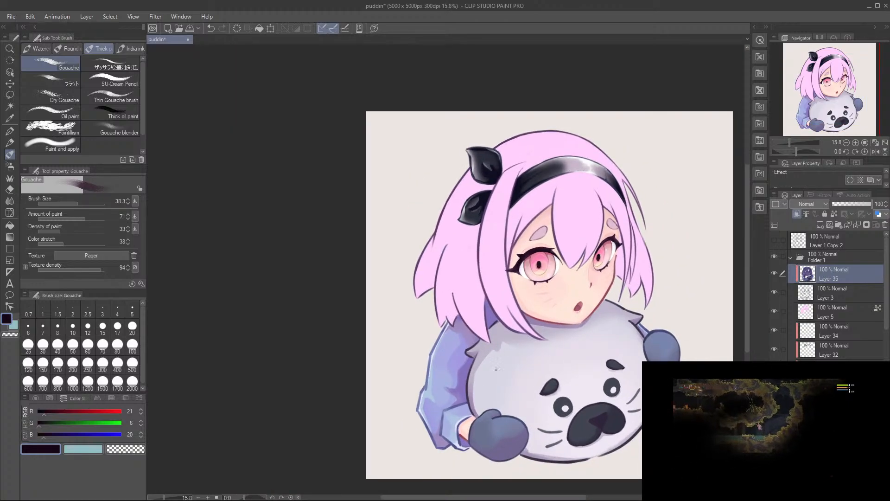
Step: Sample the purple shadow colour, RGB 135, 115, 189, from the upper sleeve and look through the layers for the sleeve shading
scroll(500, 365, "up", 3)
left_click_drag(501, 365, 472, 335)
scroll(473, 336, "down", 3)
scroll(491, 335, "up", 3)
mouse_move(532, 338)
left_mouse_down()
mouse_move(515, 339)
mouse_move(523, 334)
left_mouse_up()
left_click(417, 343, "alt")
scroll(840, 297, "down", 6)
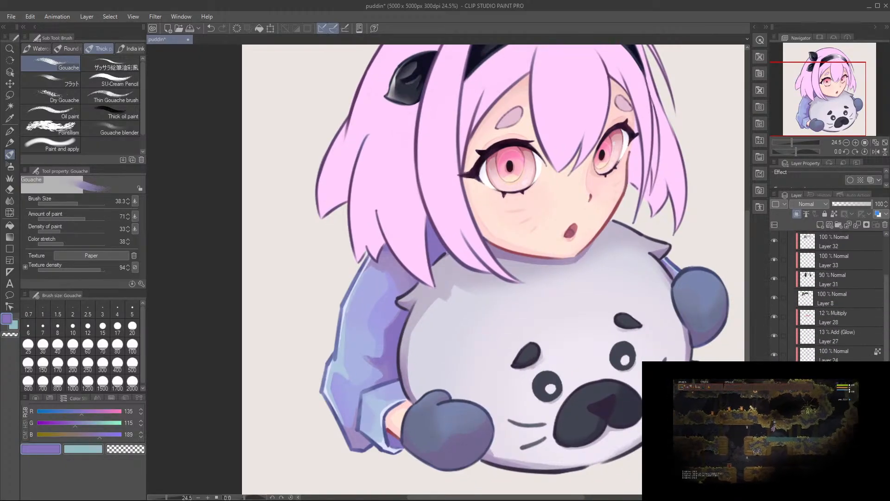
scroll(835, 297, "down", 6)
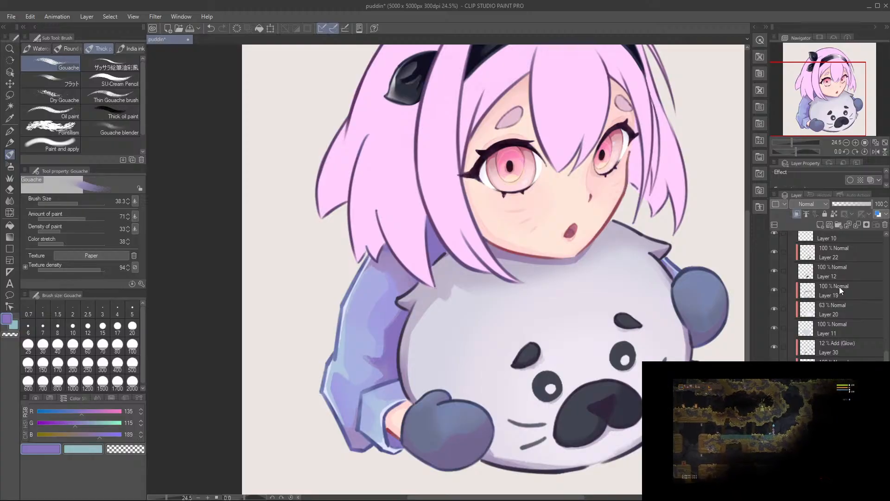
scroll(507, 179, "up", 1)
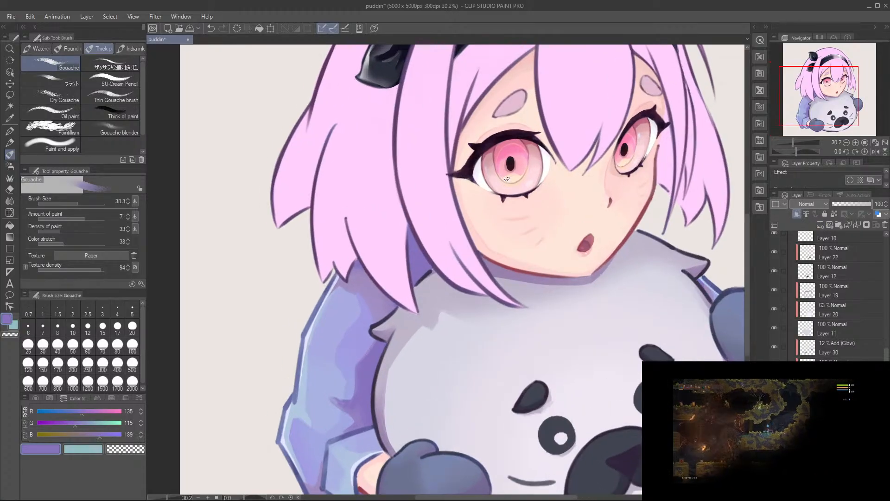
left_click_drag(583, 128, 587, 63)
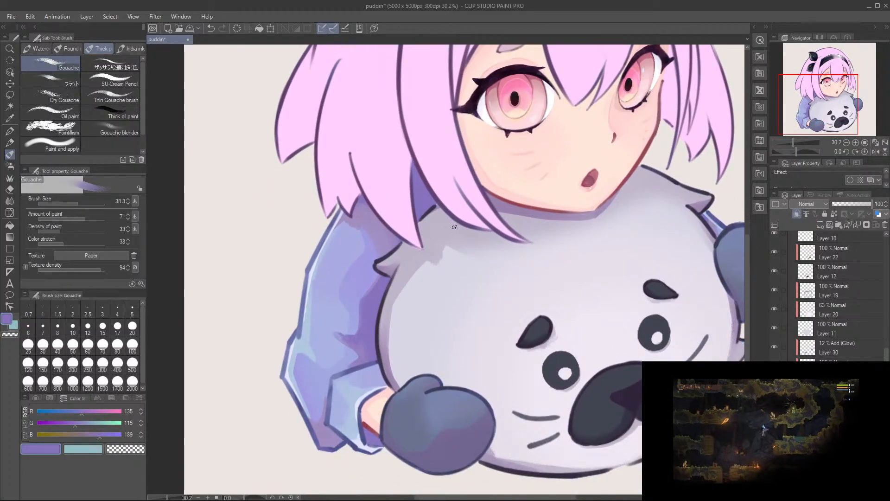
Step: Set a darker purple, RGB 92, 76, 135, deepen the sleeve shadow between the hair locks at brush size 132.6, and save
left_click_drag(75, 422, 69, 423)
left_click(71, 412)
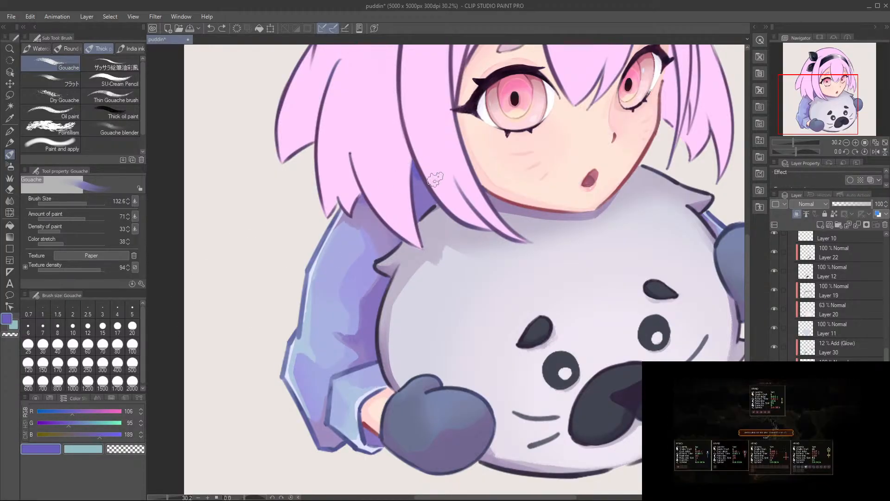
left_click_drag(79, 434, 63, 424)
left_click(68, 414)
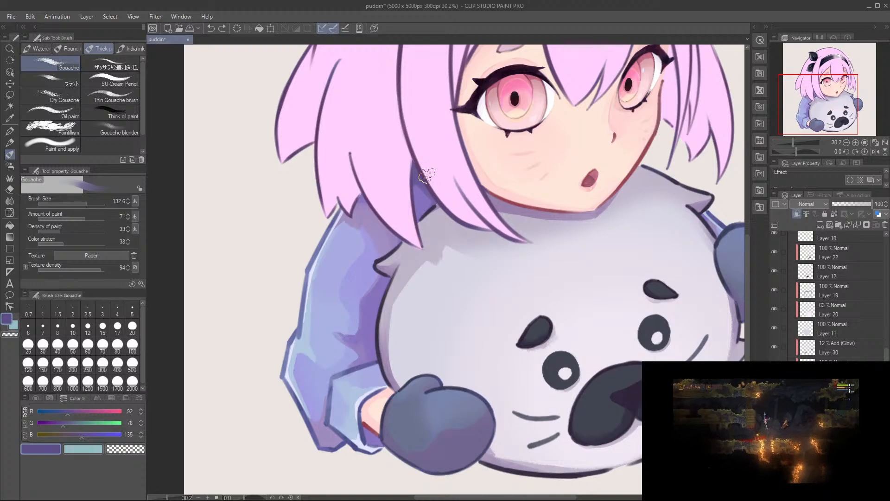
left_click_drag(420, 170, 430, 185)
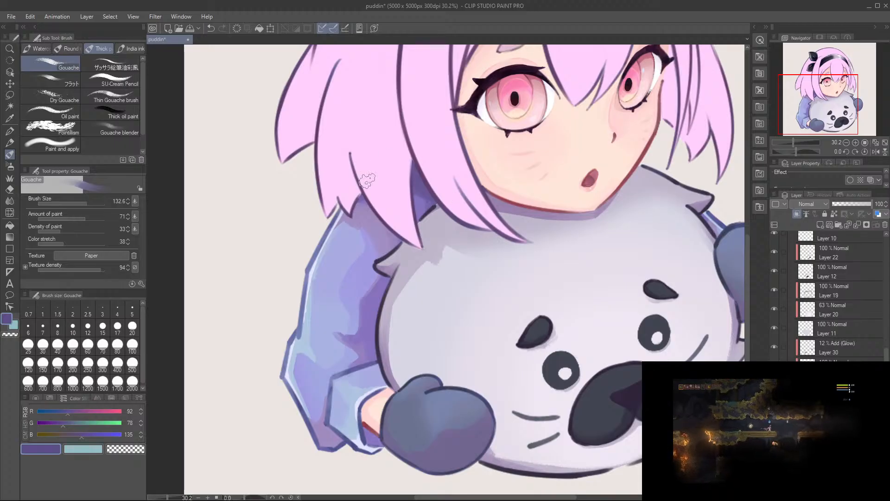
key("ctrl+s")
Step: Softly shade the top of the near sleeve's cuff where it meets the seal, using the same purple
left_click_drag(460, 189, 427, 204)
left_click_drag(475, 239, 471, 259)
mouse_move(421, 289)
left_mouse_down()
mouse_move(454, 284)
mouse_move(415, 296)
left_mouse_up()
key("ctrl+z")
mouse_move(467, 268)
left_mouse_down()
mouse_move(440, 296)
mouse_move(484, 280)
left_mouse_up()
left_click_drag(429, 287, 414, 288)
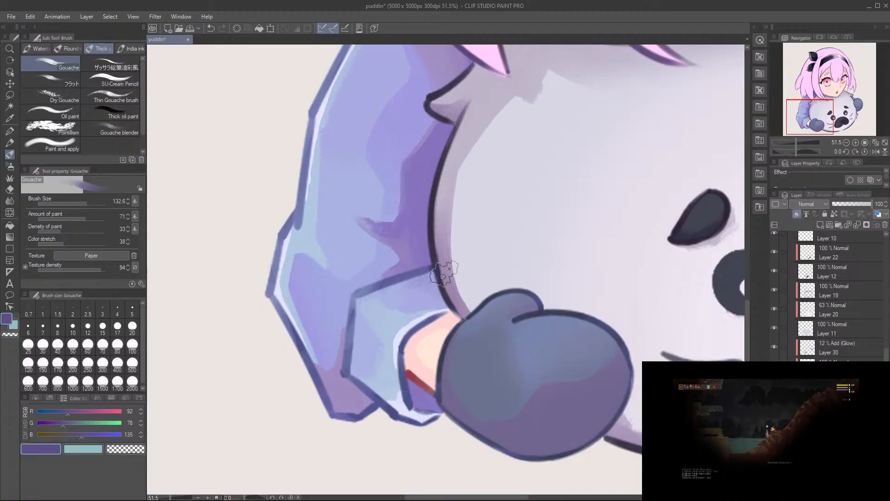
left_click_drag(468, 254, 450, 264)
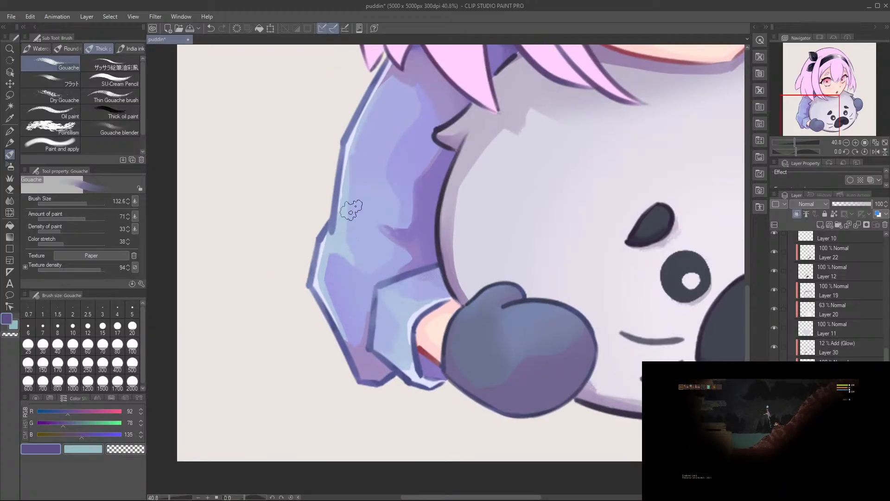
Step: Reduce the brush size to 13.4 and shade the lower sleeve's fold along the cuff edge
mouse_move(351, 216)
left_mouse_down()
mouse_move(376, 324)
mouse_move(380, 316)
left_mouse_up()
left_click_drag(380, 383, 367, 272)
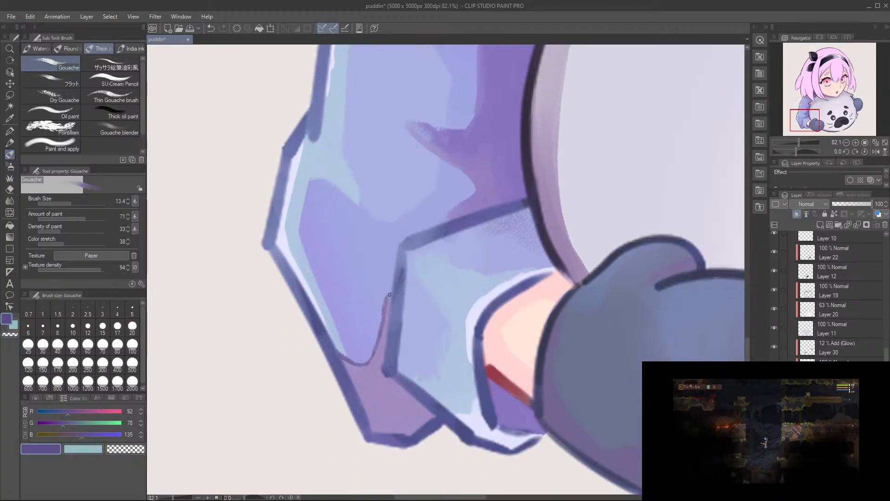
left_click_drag(452, 280, 480, 302)
Step: Paint purple shading on the far sleeve's narrow strip between the seal's ear and the mitten
left_click_drag(644, 218, 344, 345)
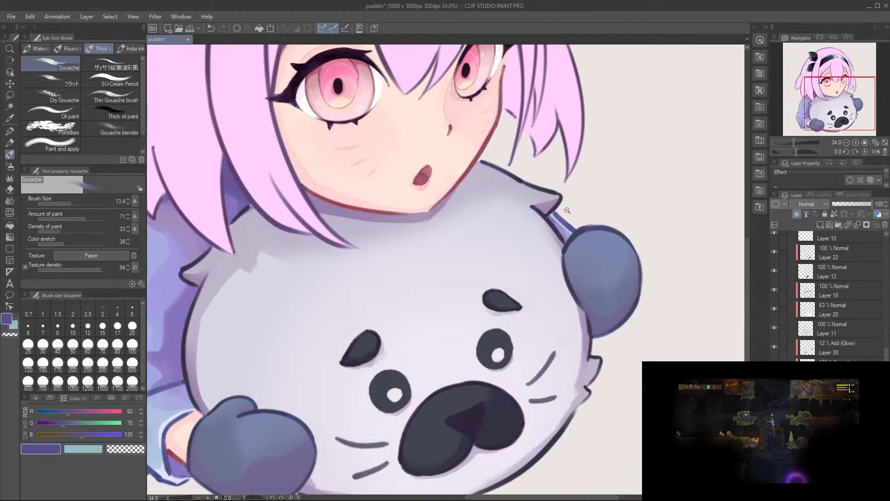
left_click_drag(568, 210, 576, 261)
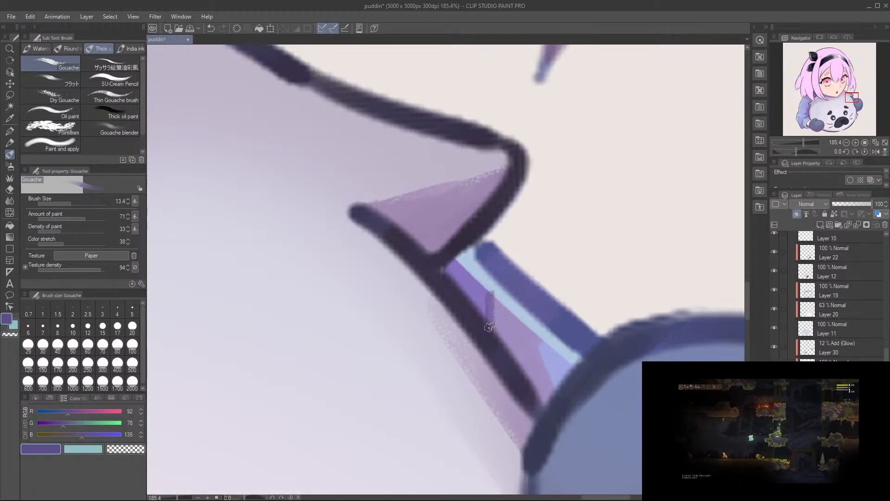
mouse_move(491, 304)
left_mouse_down()
mouse_move(540, 339)
mouse_move(557, 397)
left_mouse_up()
mouse_move(544, 336)
left_mouse_down()
mouse_move(529, 358)
mouse_move(446, 392)
left_mouse_up()
left_click_drag(375, 410, 473, 298)
mouse_move(456, 260)
left_mouse_down()
mouse_move(438, 279)
mouse_move(505, 267)
left_mouse_up()
left_click_drag(324, 390, 524, 158)
Step: Undo the last shading stroke, finish checking the sleeve shading and save the file
mouse_move(368, 294)
left_mouse_down()
mouse_move(465, 226)
mouse_move(418, 255)
mouse_move(421, 267)
left_mouse_up()
key("ctrl+z")
mouse_move(433, 211)
left_mouse_down()
mouse_move(417, 314)
mouse_move(433, 295)
left_mouse_up()
mouse_move(427, 268)
left_mouse_down()
mouse_move(420, 312)
mouse_move(441, 312)
mouse_move(434, 325)
left_mouse_up()
left_click_drag(538, 208, 401, 292)
key("ctrl+s")
left_click_drag(437, 261, 449, 325)
mouse_move(451, 233)
left_mouse_down()
mouse_move(423, 390)
mouse_move(433, 381)
left_mouse_up()
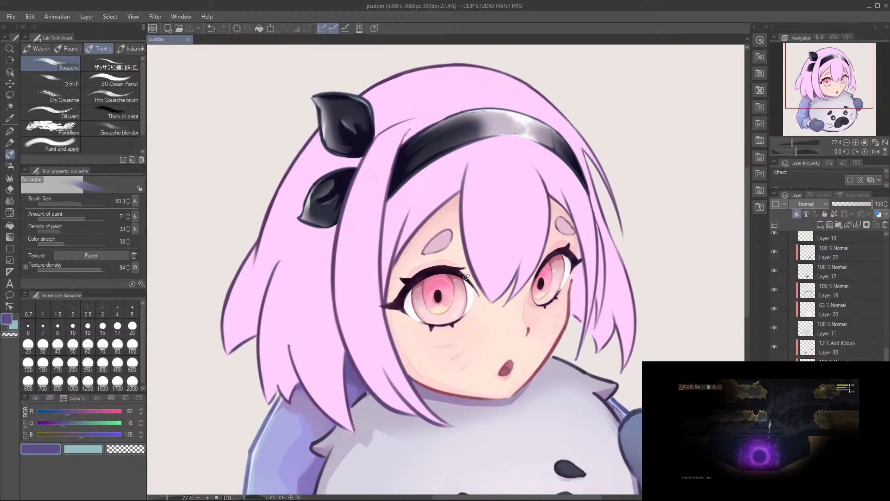
Step: Add a new raster layer directly above Layer 35, the line-colour layer
scroll(846, 349, "up", 10)
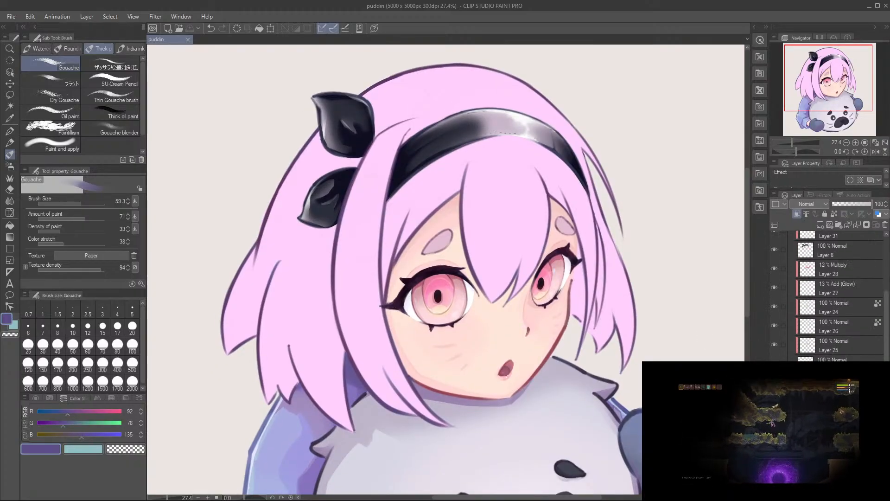
scroll(817, 347, "up", 3)
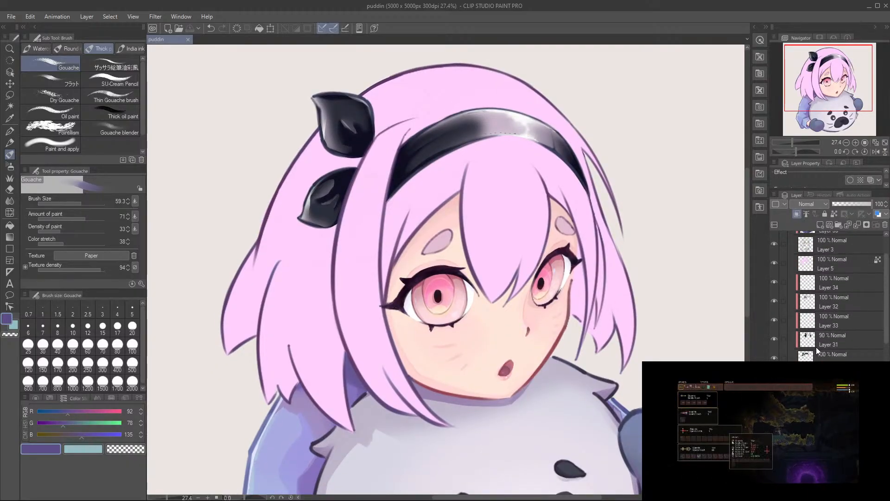
scroll(816, 349, "up", 3)
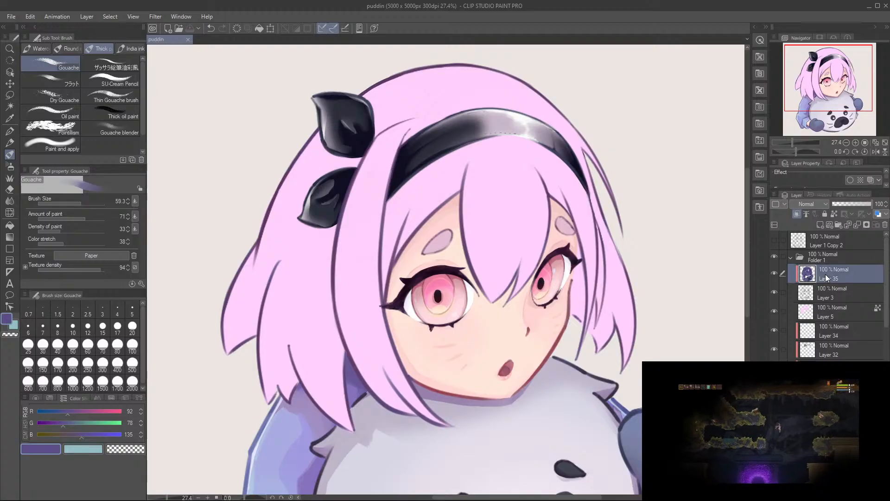
left_click(819, 227)
Step: Paint a small white highlight on the near iris's lower outer edge at brush size 19.5 and trim it with the Soft eraser
scroll(471, 306, "up", 5)
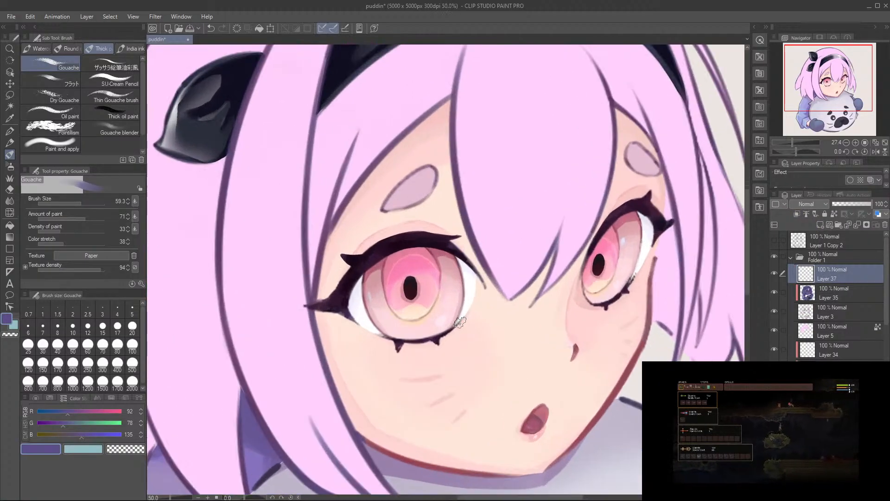
left_click(473, 289, "alt")
scroll(366, 305, "up", 2)
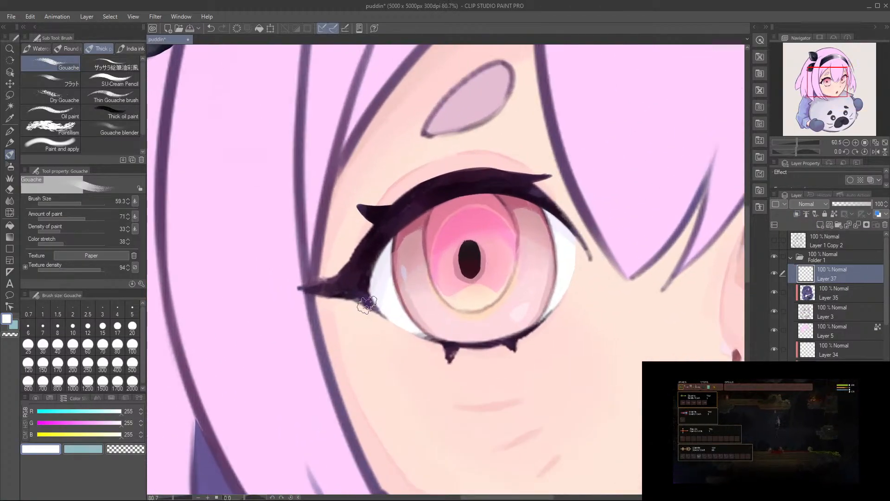
mouse_move(417, 304)
left_mouse_down()
mouse_move(414, 315)
mouse_move(409, 309)
left_mouse_up()
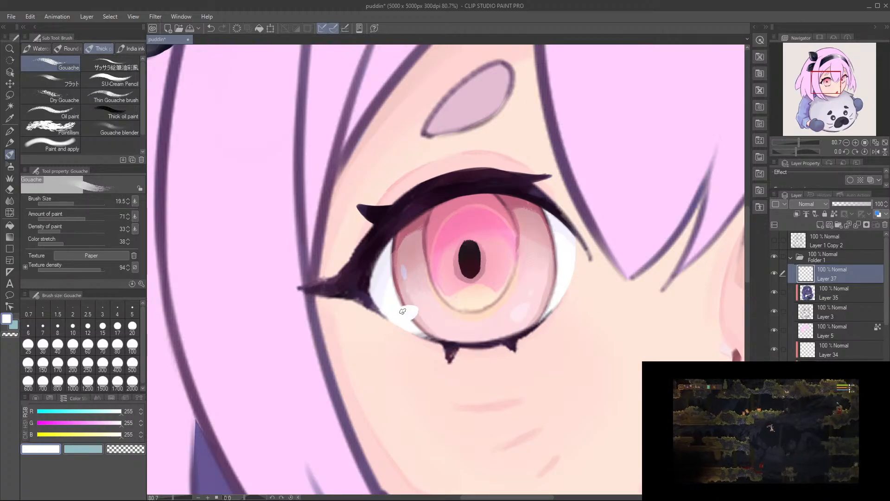
key("e")
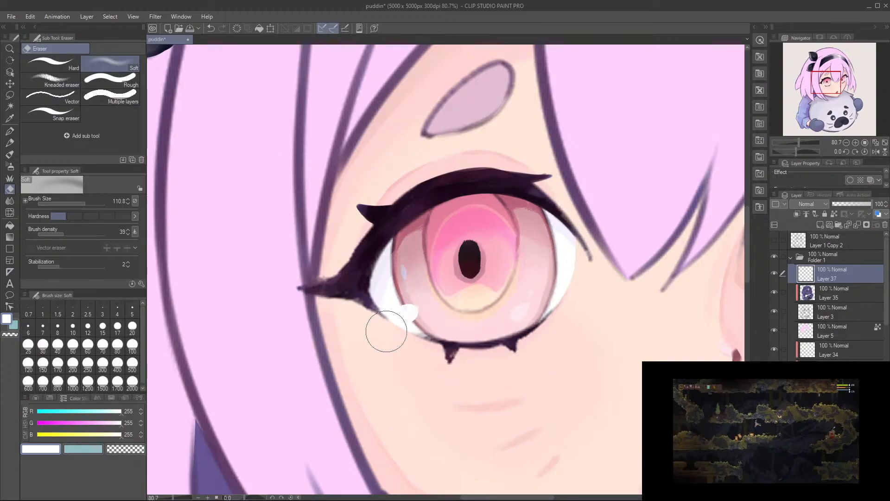
key("b")
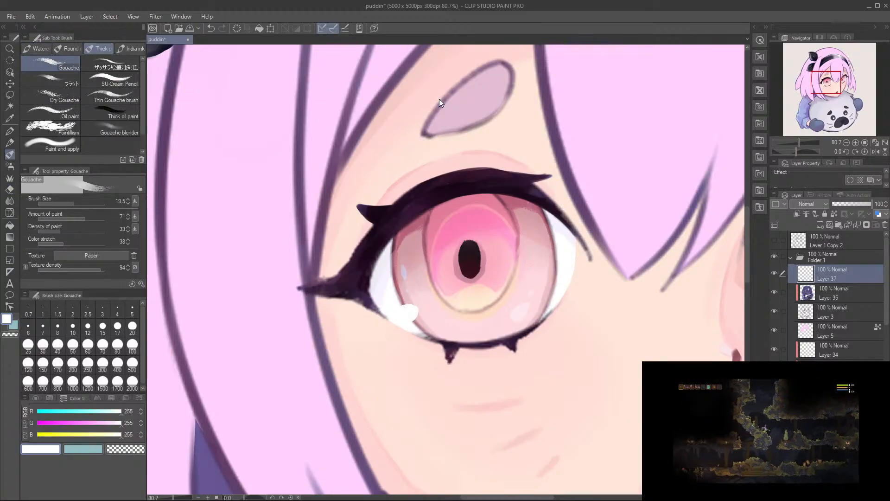
Step: Paint a small white highlight on the far iris's lower outer edge and soften it with the Soft eraser
scroll(536, 192, "down", 8)
left_click_drag(534, 184, 490, 251)
scroll(518, 172, "up", 5)
left_click_drag(514, 292, 514, 173)
scroll(532, 252, "up", 4)
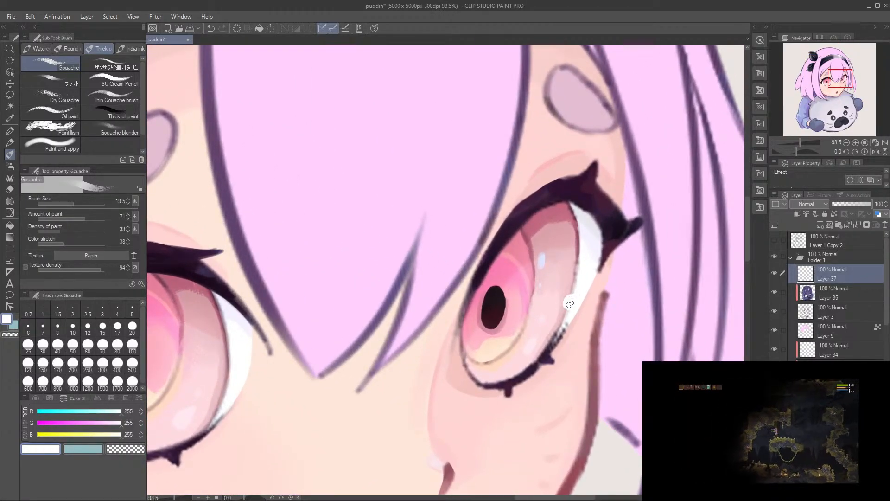
key("e")
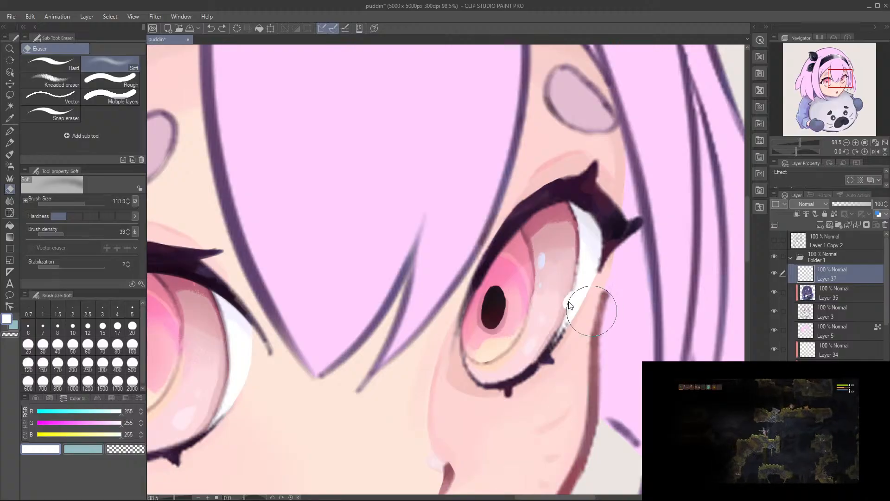
left_click_drag(566, 280, 560, 290)
Step: Fade the white highlight on the near iris's lower outer edge with the Soft eraser at size 56
mouse_move(234, 390)
left_mouse_down()
mouse_move(424, 336)
mouse_move(602, 313)
left_mouse_up()
mouse_move(434, 328)
left_mouse_down()
mouse_move(416, 322)
mouse_move(421, 328)
left_mouse_up()
mouse_move(531, 310)
left_mouse_down()
mouse_move(496, 348)
mouse_move(521, 271)
left_mouse_up()
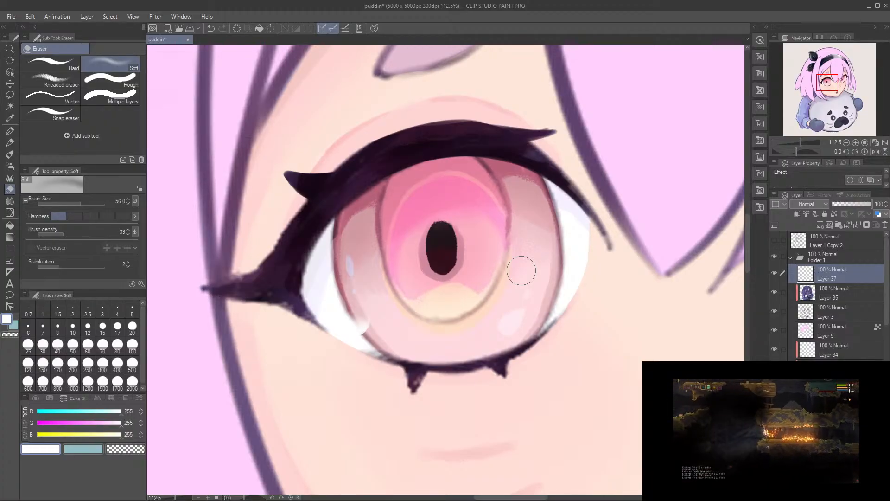
Step: Paint a white oval highlight across the near iris's upper nose-side ring line and fade its pupil-side end with the Soft eraser
key("b")
mouse_move(501, 210)
left_mouse_down()
mouse_move(487, 216)
mouse_move(498, 208)
left_mouse_up()
key("ctrl+z")
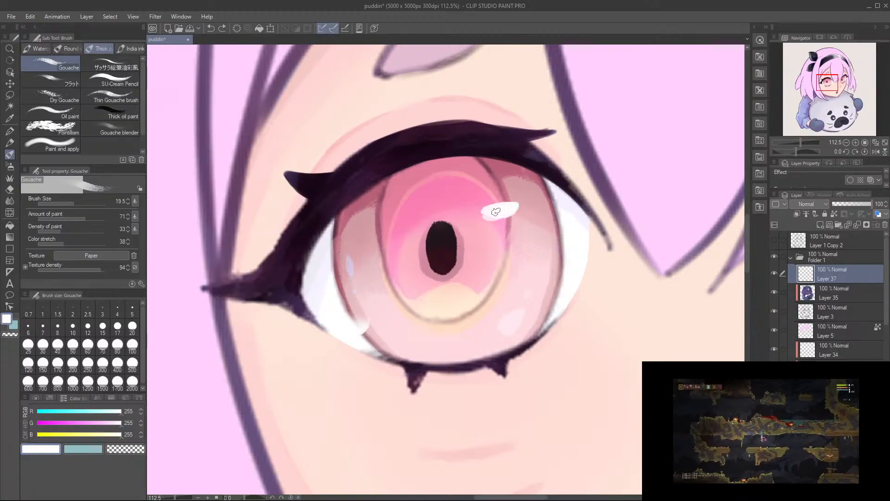
key("e")
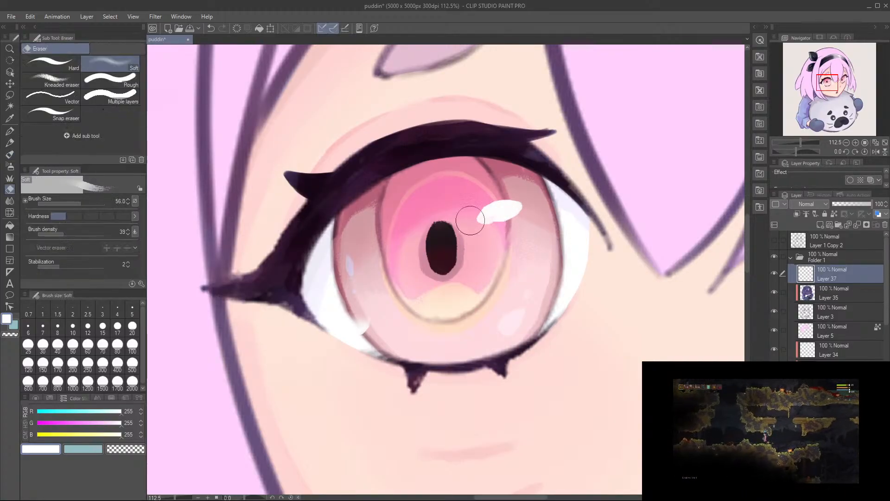
left_click_drag(476, 226, 487, 235)
left_click_drag(474, 198, 477, 215)
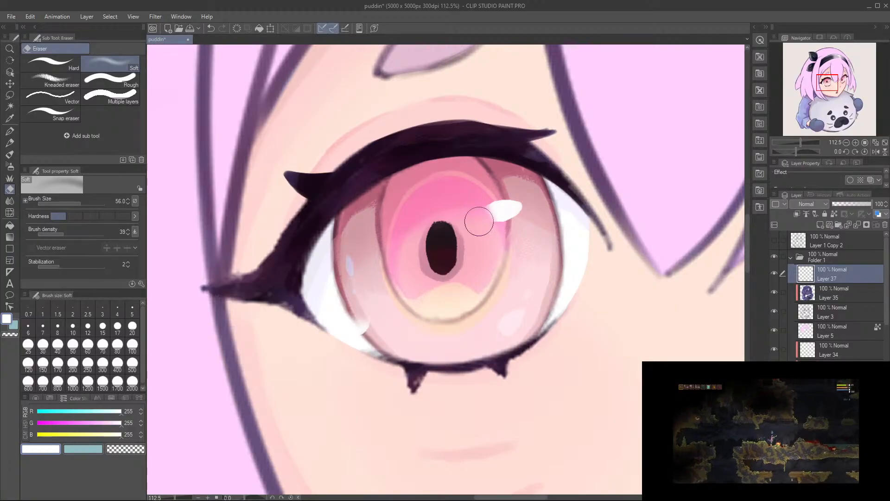
Step: Paint a matching white highlight on the far iris's upper ring line and fade its pupil-side end with the Soft eraser
key("b")
mouse_move(649, 223)
left_mouse_down()
mouse_move(483, 217)
mouse_move(309, 268)
left_mouse_up()
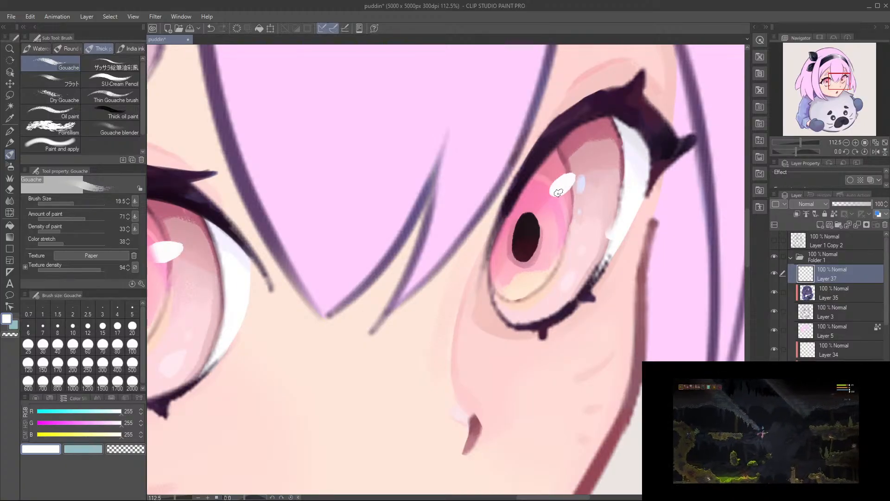
key("e")
mouse_move(537, 196)
left_mouse_down()
mouse_move(545, 211)
mouse_move(545, 186)
left_mouse_up()
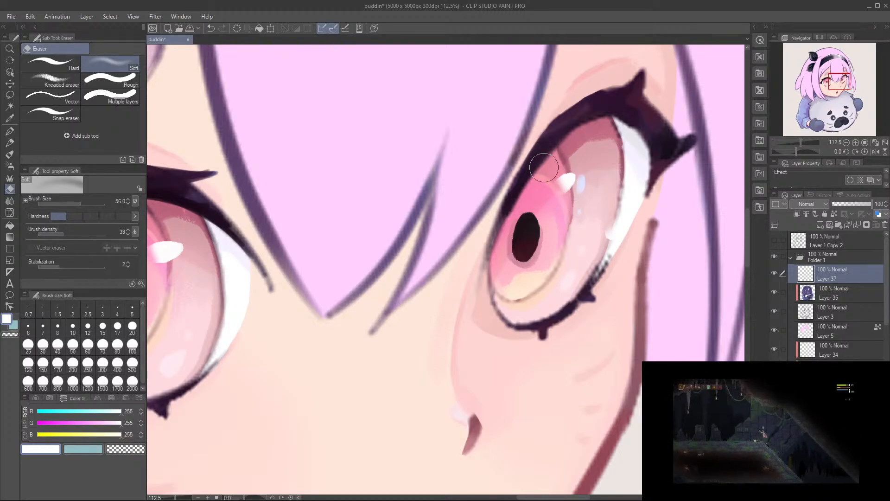
Step: Outline the near iris's upper highlight with dark pink sampled from the iris line at brush size 5.3
left_click_drag(465, 246, 563, 231)
left_click_drag(359, 260, 509, 243)
left_click_drag(410, 257, 450, 255)
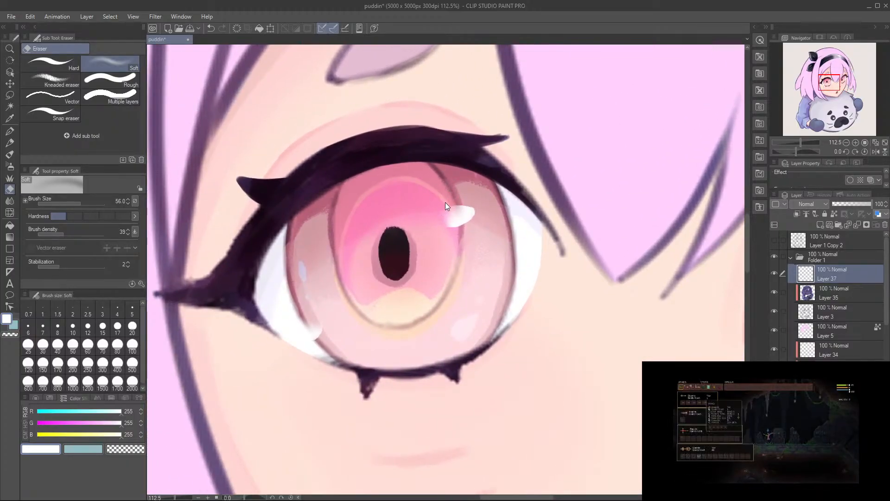
key("b")
left_click_drag(448, 293, 478, 276)
left_click_drag(473, 181, 460, 194)
left_click_drag(468, 259, 510, 241)
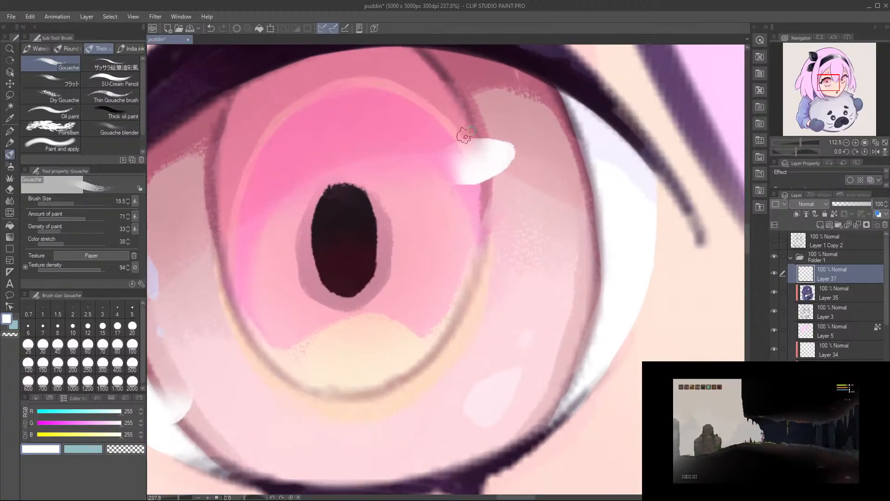
left_click(437, 69, "alt")
mouse_move(489, 136)
left_mouse_down()
mouse_move(482, 173)
mouse_move(468, 186)
left_mouse_up()
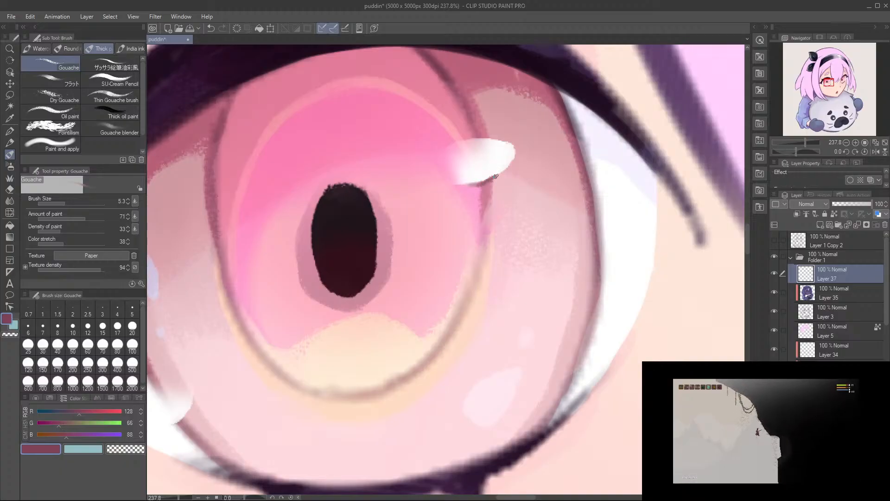
left_click(508, 146, "alt")
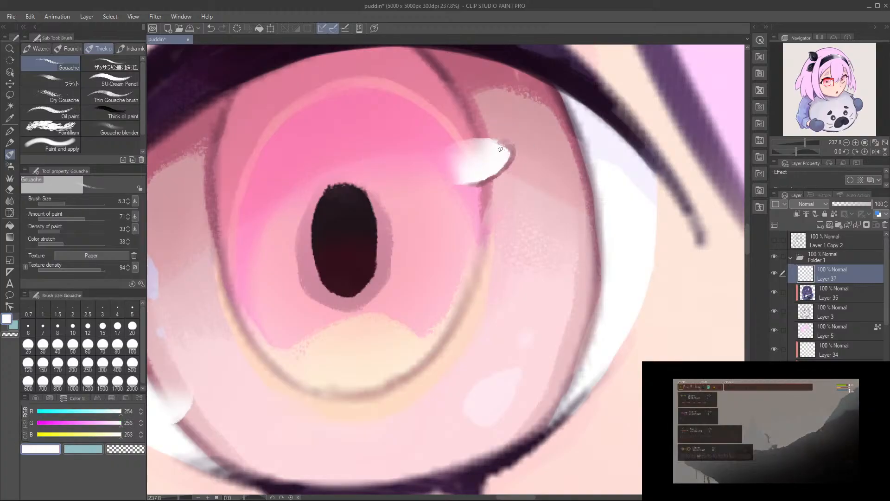
left_click(480, 185, "alt")
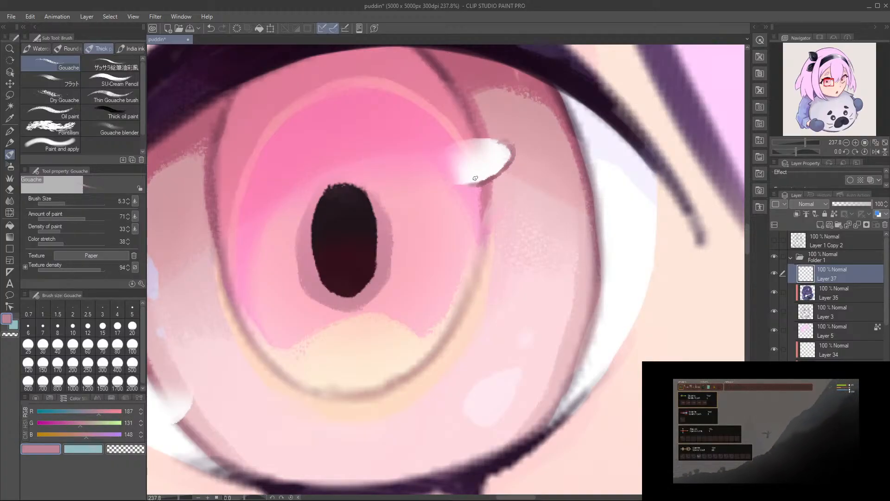
Step: Line the lower edge of the far iris's lower outer highlight in muted pink at brush size 5.3
left_click_drag(484, 186, 364, 200)
left_click_drag(320, 260, 392, 288)
mouse_move(493, 366)
left_mouse_down()
mouse_move(519, 301)
mouse_move(408, 297)
left_mouse_up()
left_click_drag(577, 278, 251, 294)
left_click(606, 183, "ctrl+shift")
key("ctrl+z")
key("ctrl+z")
key("ctrl+z")
left_click_drag(641, 221, 686, 208)
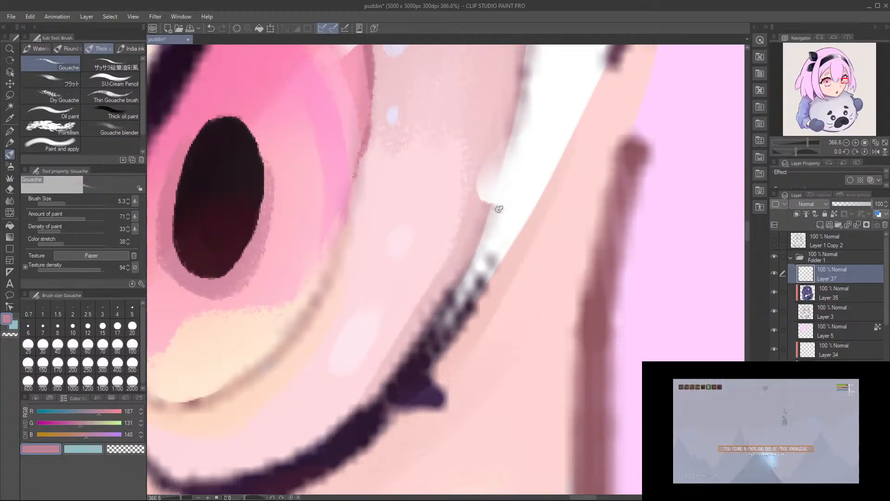
left_click_drag(493, 206, 501, 205)
Step: Outline the far iris's upper highlight in sampled pinks and redefine its lower highlight's edge in darker pink at brush size 2.4
mouse_move(458, 148)
left_mouse_down()
mouse_move(509, 261)
mouse_move(575, 349)
left_mouse_up()
mouse_move(495, 194)
left_mouse_down()
mouse_move(491, 225)
mouse_move(465, 257)
left_mouse_up()
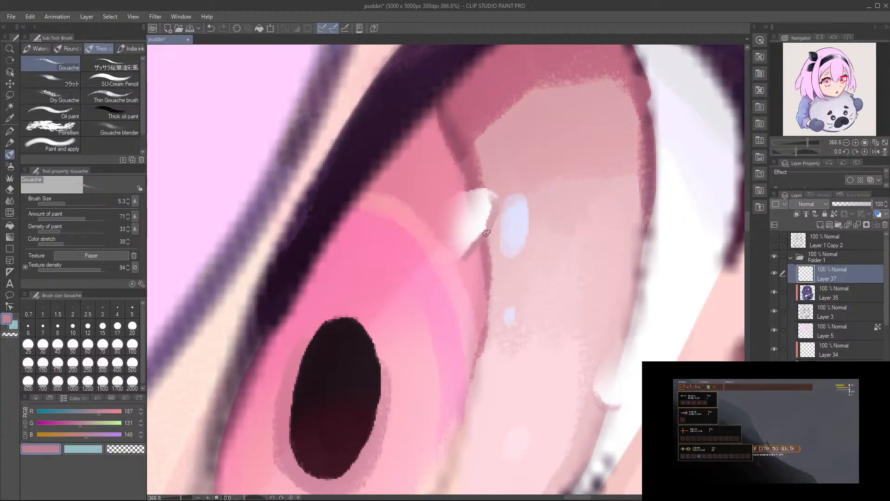
left_click(484, 215, "alt")
left_click_drag(492, 204, 493, 219)
left_click(481, 241, "alt")
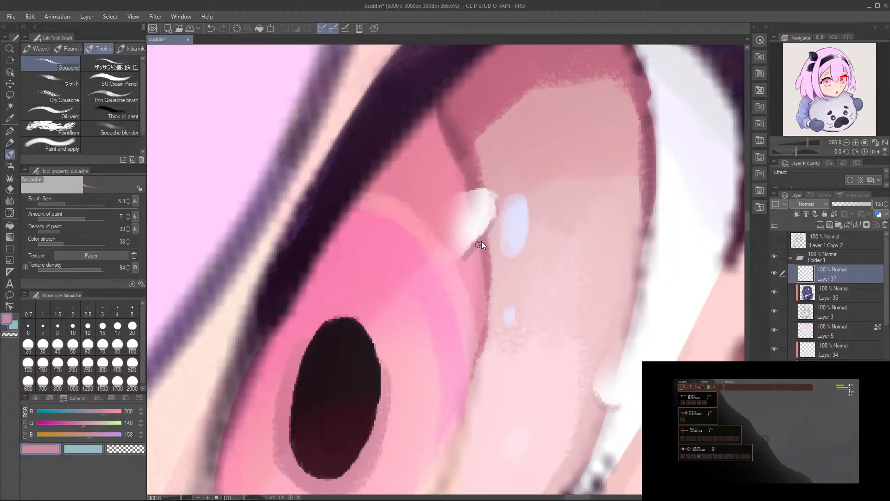
mouse_move(486, 239)
left_mouse_down()
mouse_move(493, 191)
mouse_move(486, 234)
left_mouse_up()
left_click(475, 176, "alt")
mouse_move(528, 271)
left_mouse_down()
mouse_move(441, 138)
mouse_move(514, 272)
left_mouse_up()
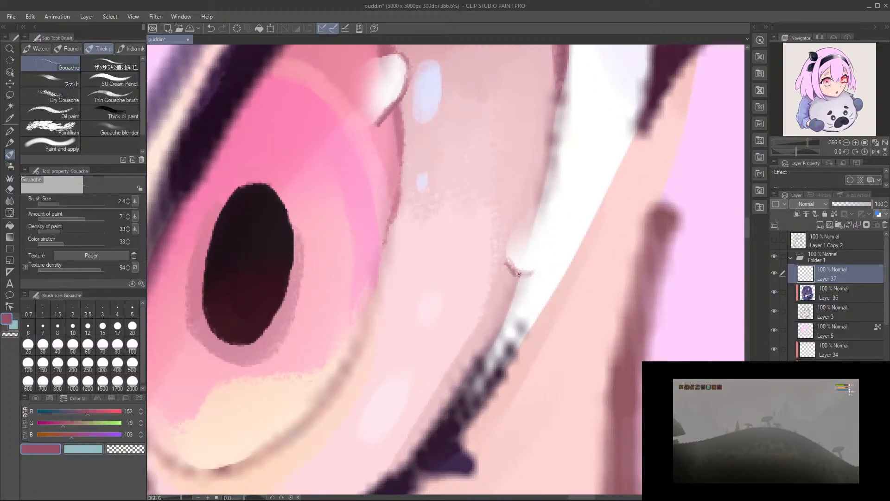
Step: Refine the outline of the near iris's upper highlight with sampled white and dark pink at brush size 2.4
left_click_drag(423, 263, 705, 222)
left_click_drag(366, 310, 700, 279)
left_click_drag(353, 308, 705, 271)
left_click_drag(350, 313, 703, 290)
left_click_drag(428, 233, 563, 320)
left_click_drag(474, 214, 533, 276)
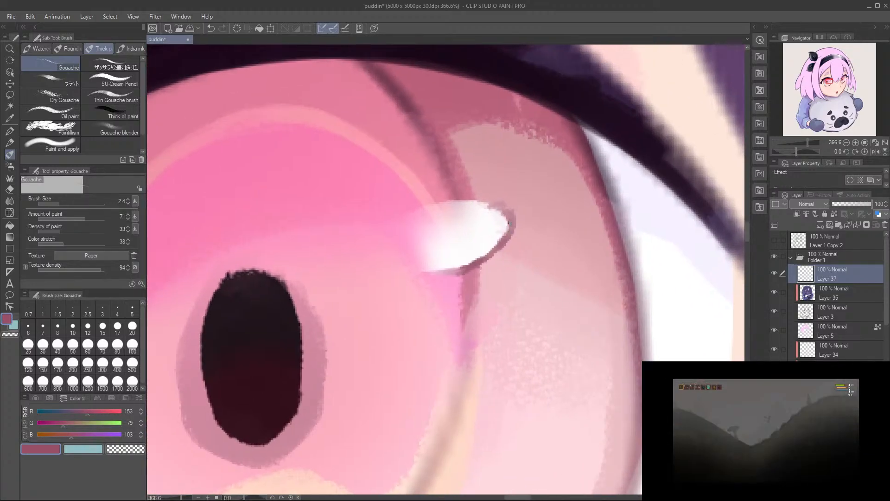
left_click_drag(512, 223, 502, 241)
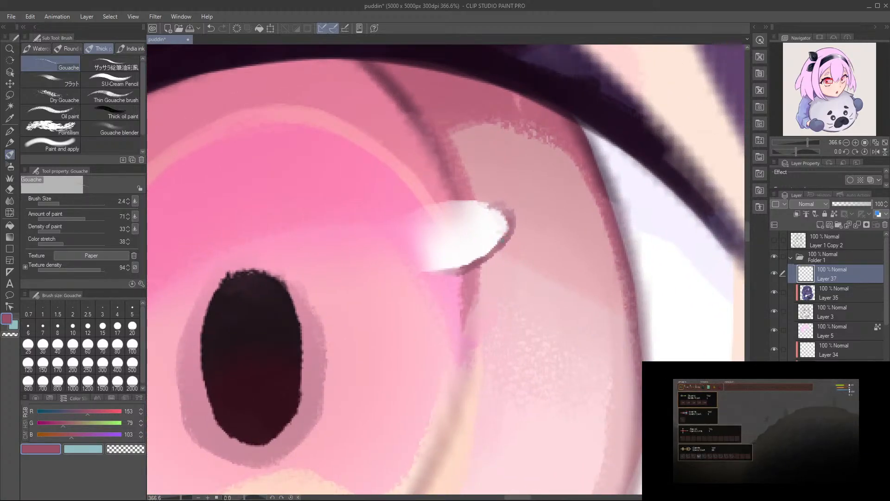
left_click(453, 268, "alt")
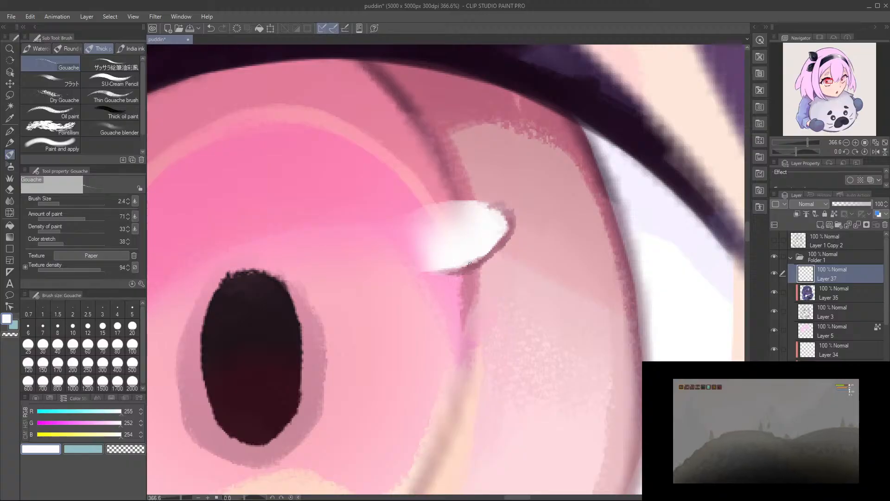
left_click(447, 271, "alt")
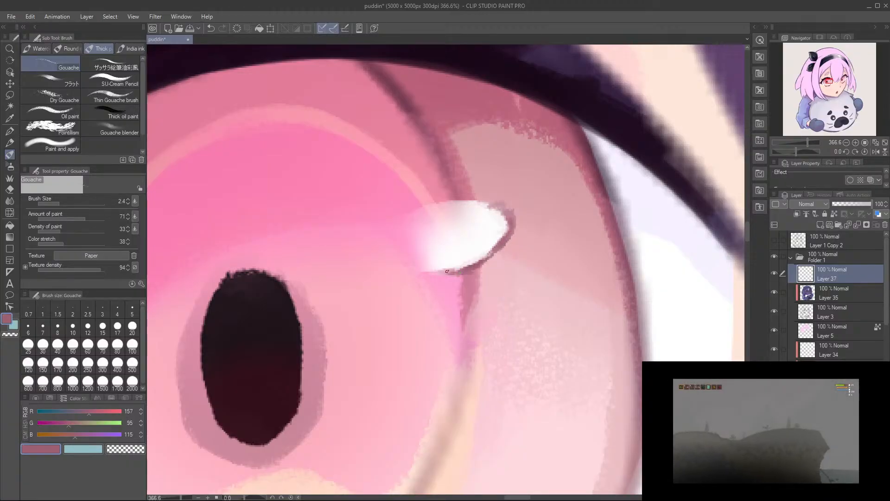
Step: Draw a thin dark-pink contour along the inner edge of the near iris's lower outer highlight
left_click_drag(322, 419, 586, 190)
left_click_drag(252, 397, 393, 365)
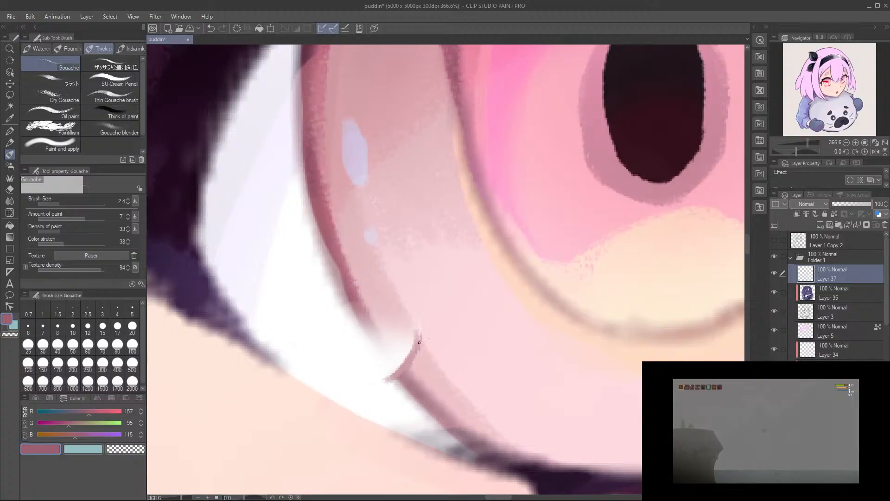
left_click(401, 362, "alt")
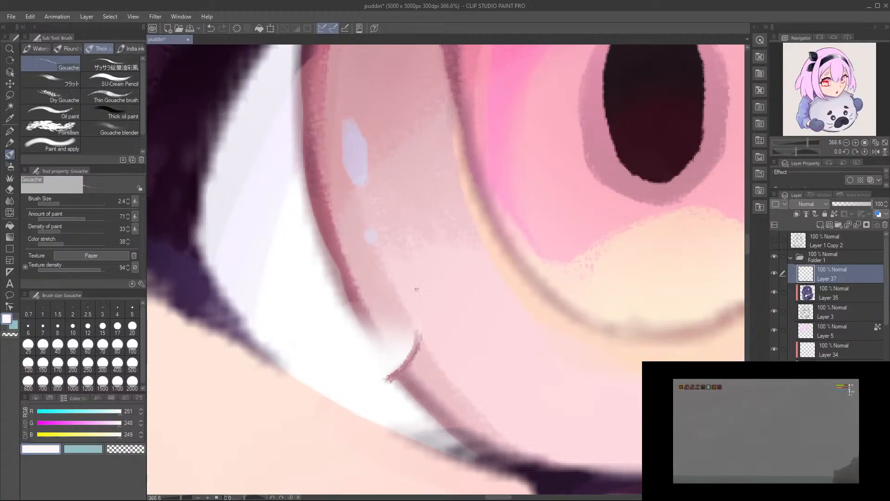
scroll(422, 310, "down", 10)
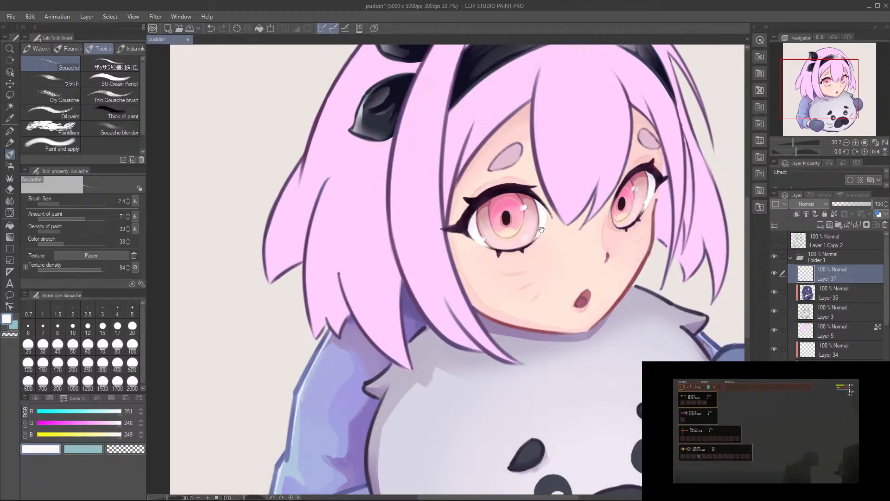
left_click_drag(542, 231, 500, 297)
left_click_drag(477, 268, 501, 305)
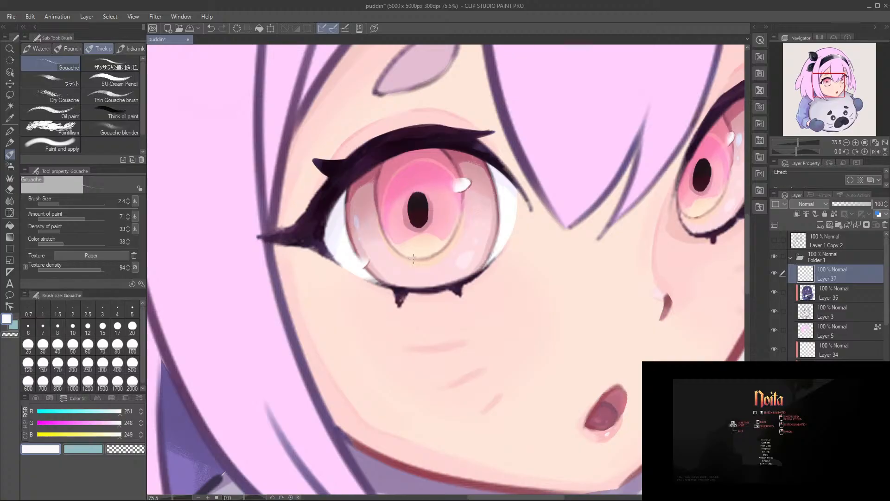
Step: Try a soft light-pink highlight on the near iris's upper outer side at brush size 30.4, and undo it
left_click_drag(394, 186, 400, 188)
left_click_drag(424, 218, 383, 241)
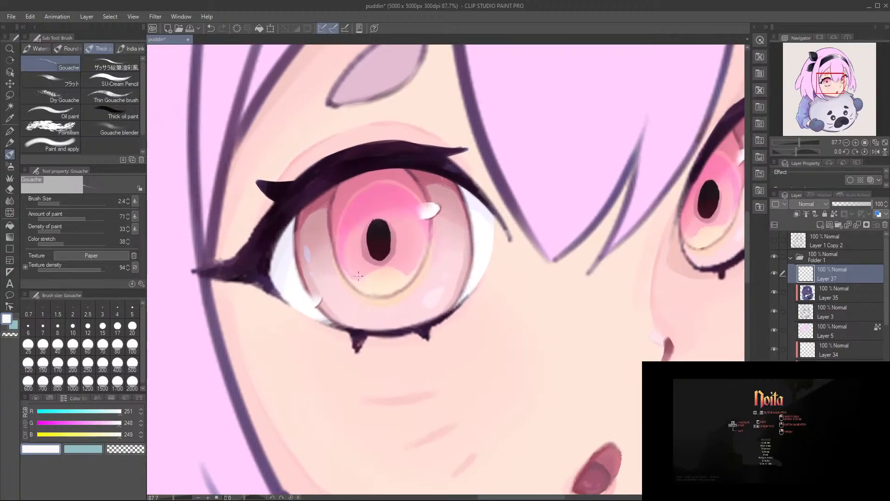
left_click(354, 252, "alt")
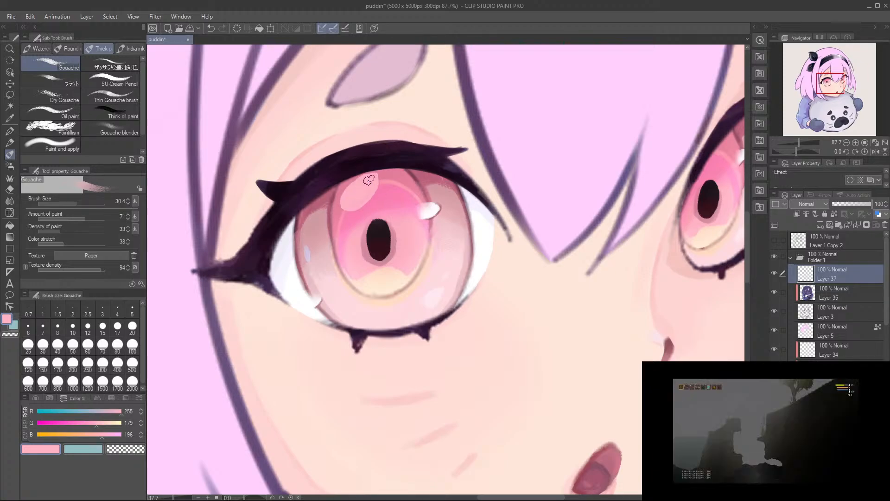
key("e")
left_click_drag(351, 191, 372, 170)
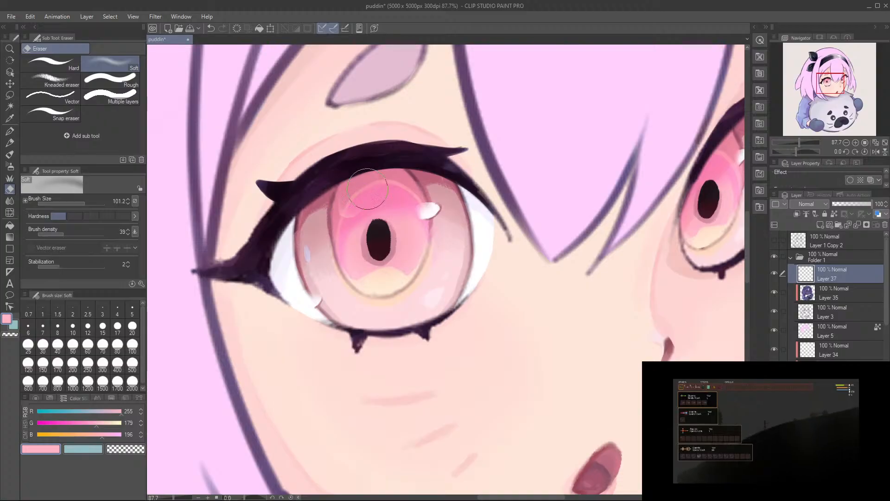
key("b")
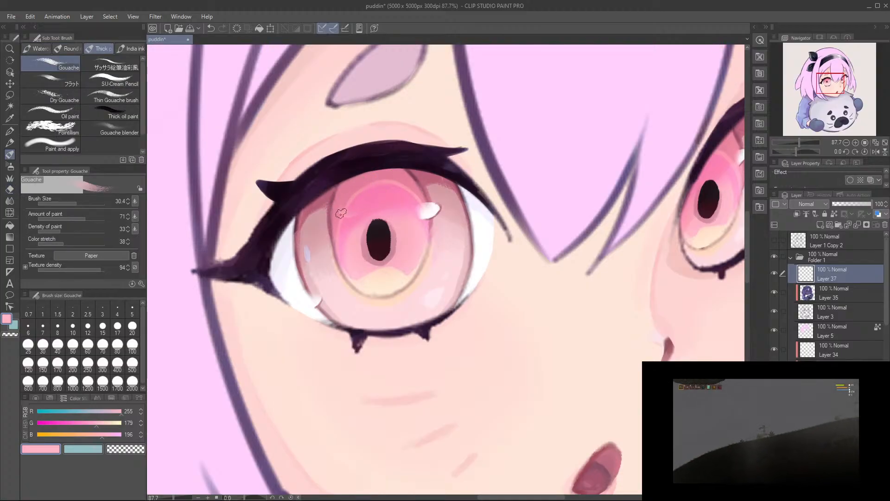
key("e")
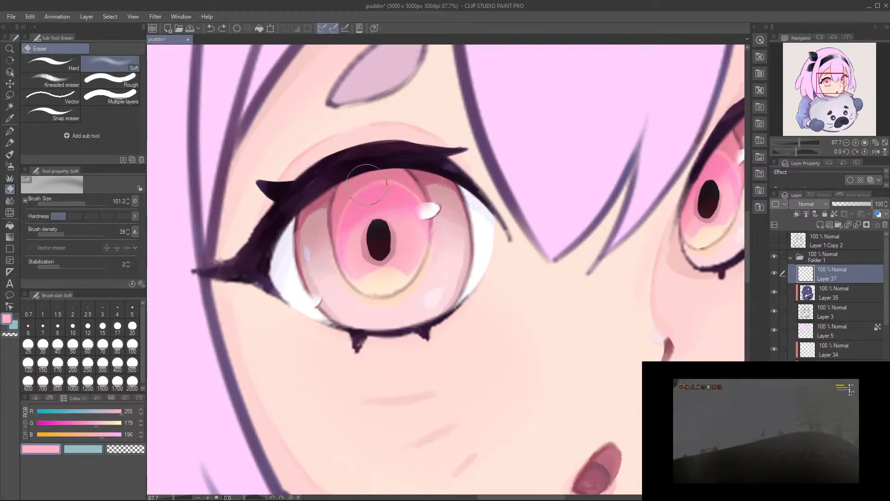
key("b")
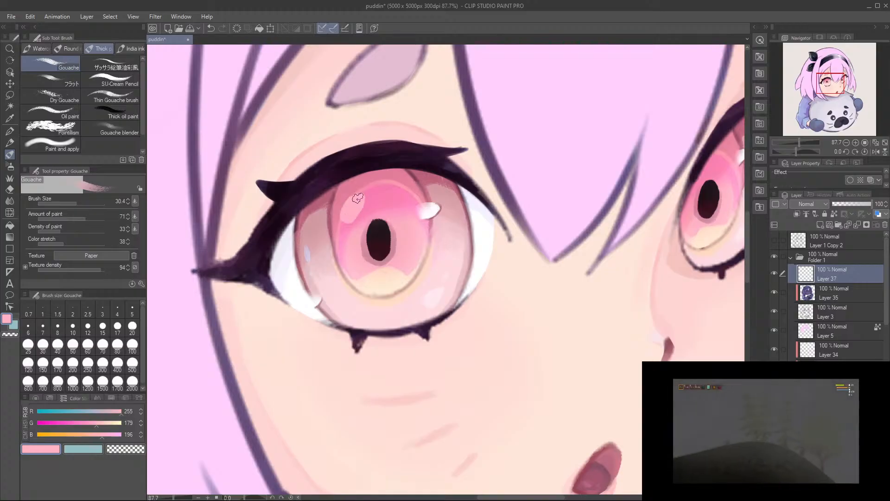
key("e")
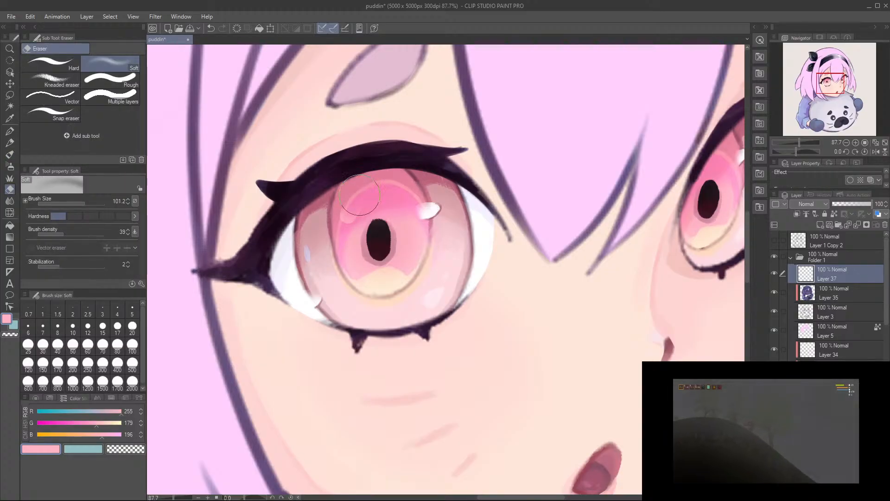
left_click_drag(457, 288, 430, 305)
key("ctrl+z")
key("ctrl+z")
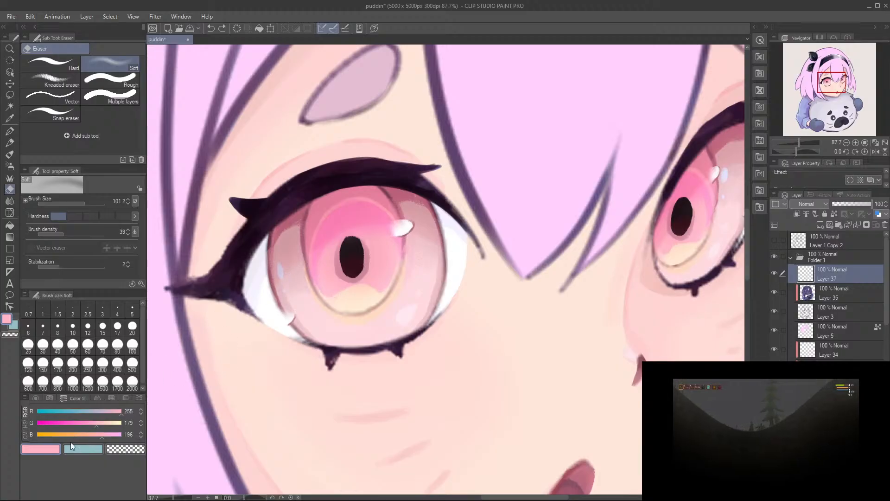
Step: Paint a small pale-pink (RGB 255, 214, 221) highlight on the near iris's upper outer side and soften it with the Soft eraser
left_click(108, 423)
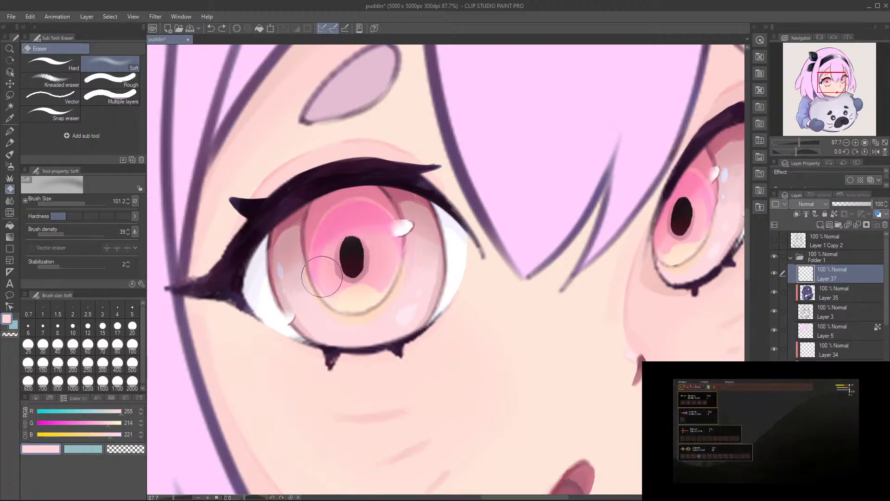
key("b")
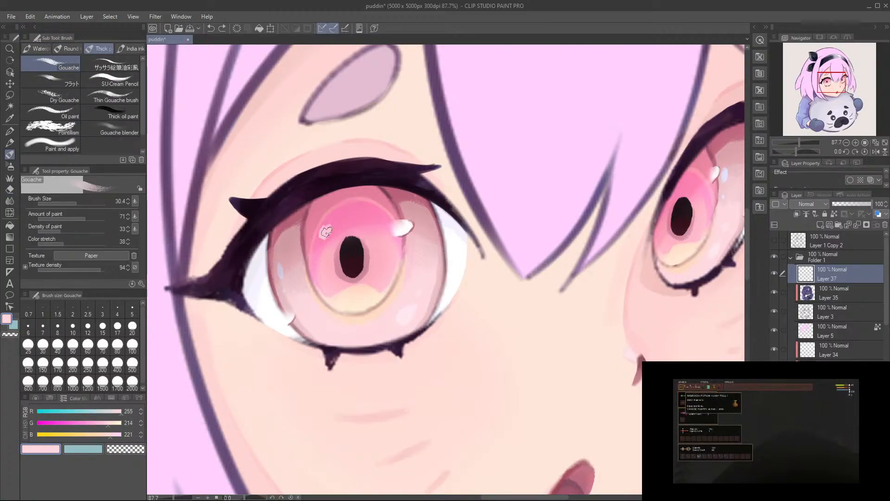
left_click(326, 235)
key("e")
mouse_move(337, 223)
left_mouse_down()
mouse_move(321, 223)
mouse_move(325, 233)
left_mouse_up()
Step: Paint a small pale-pink (RGB 255, 214, 221) highlight on the far iris's upper inner side, soften it with the Soft eraser, and save
left_click_drag(393, 234, 257, 242)
key("b")
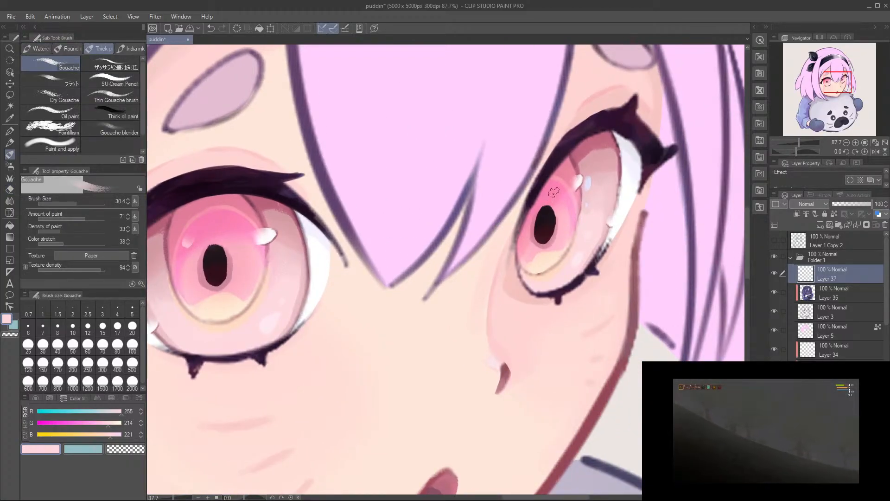
key("e")
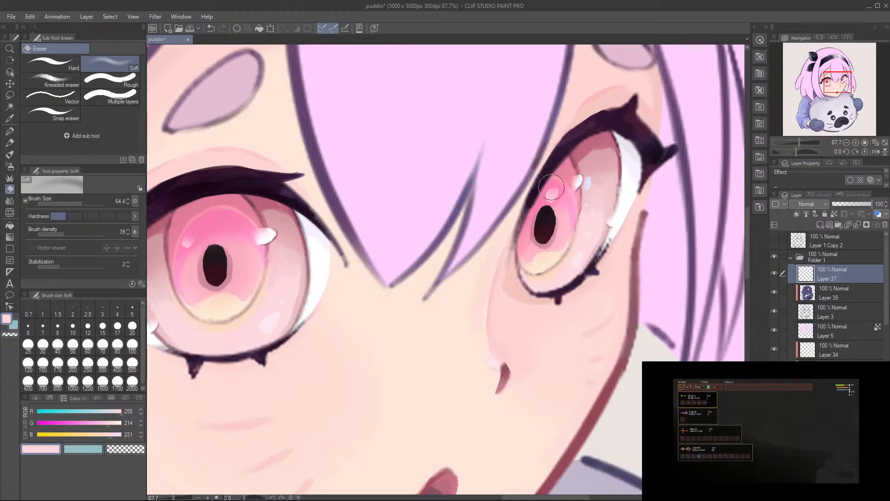
left_click_drag(513, 172, 441, 199, "ctrl")
left_click_drag(494, 264, 466, 277, "ctrl")
key("ctrl+s")
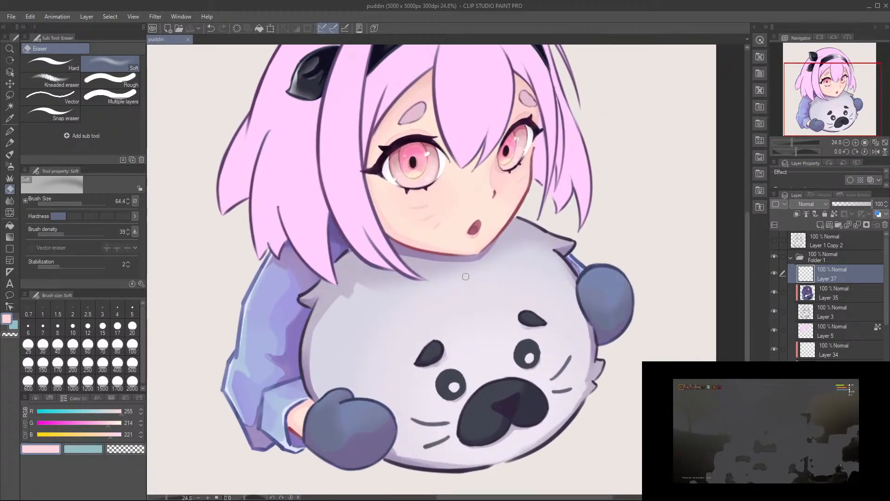
Step: Examine both eyes up close and compare them with the whole character
left_click_drag(436, 162, 504, 157, "ctrl")
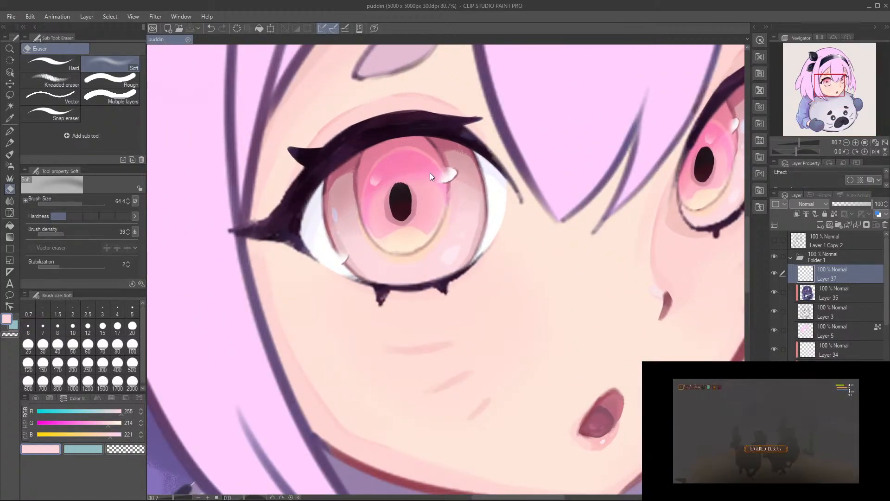
left_click_drag(430, 172, 447, 245, "ctrl")
scroll(448, 245, "down", 4)
scroll(445, 265, "down", 3)
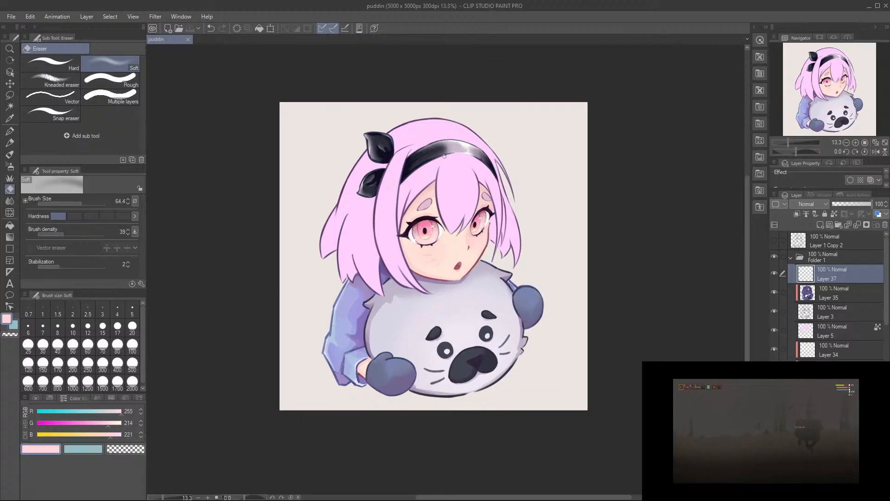
scroll(446, 158, "up", 2)
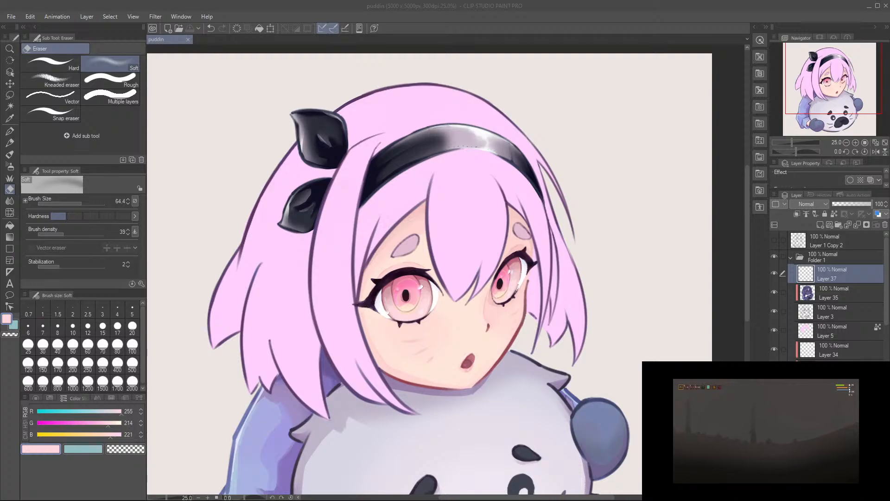
left_click(586, 65)
left_click_drag(471, 215, 525, 159)
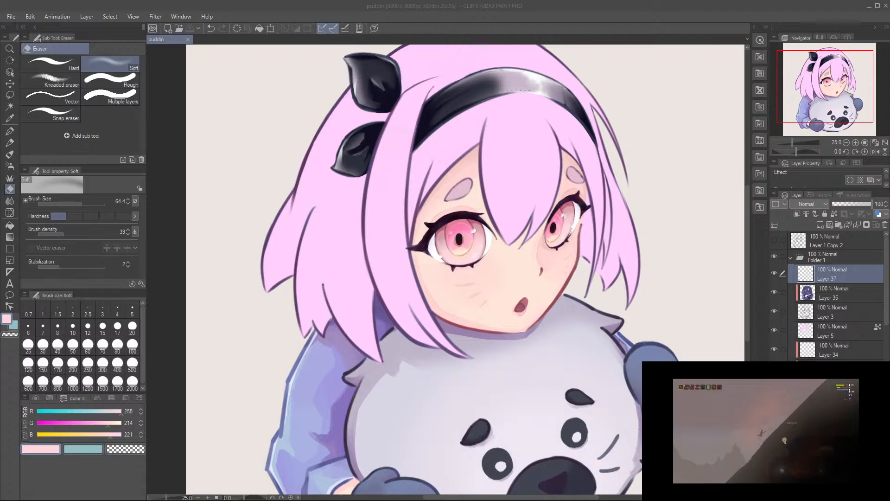
left_click(354, 248)
left_click_drag(354, 249, 363, 262)
scroll(316, 252, "up", 1)
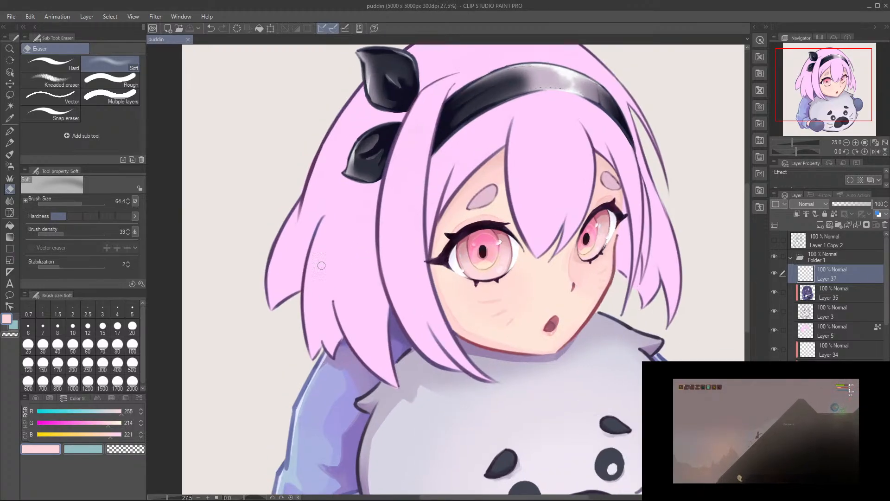
Step: Add a new layer directly above the hair base layer (Layer 5) and clip it to the hair
left_click(836, 333)
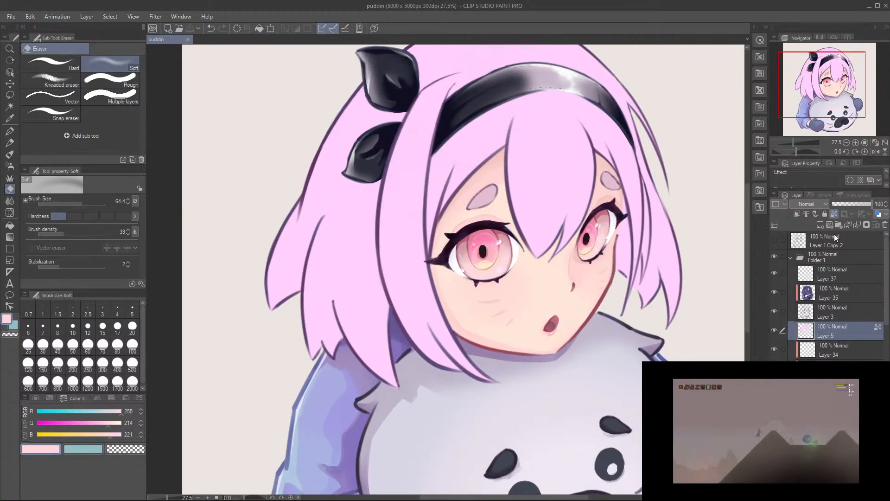
left_click(821, 224)
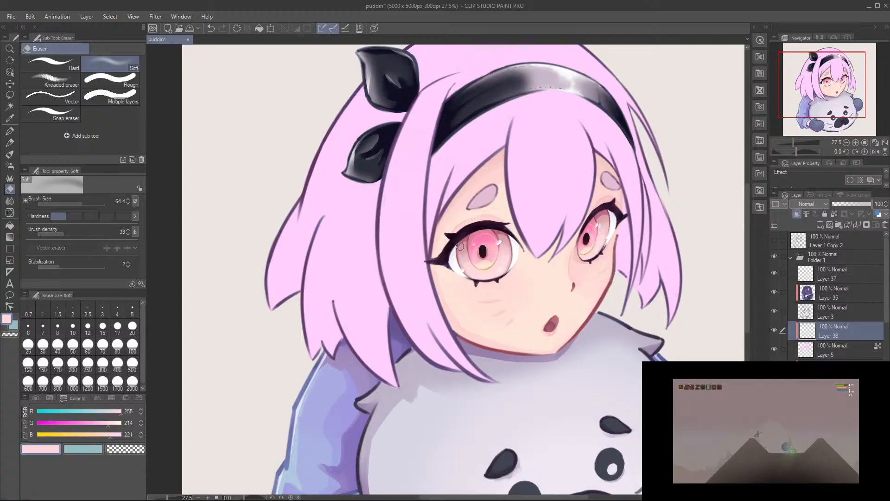
left_click_drag(416, 260, 400, 287)
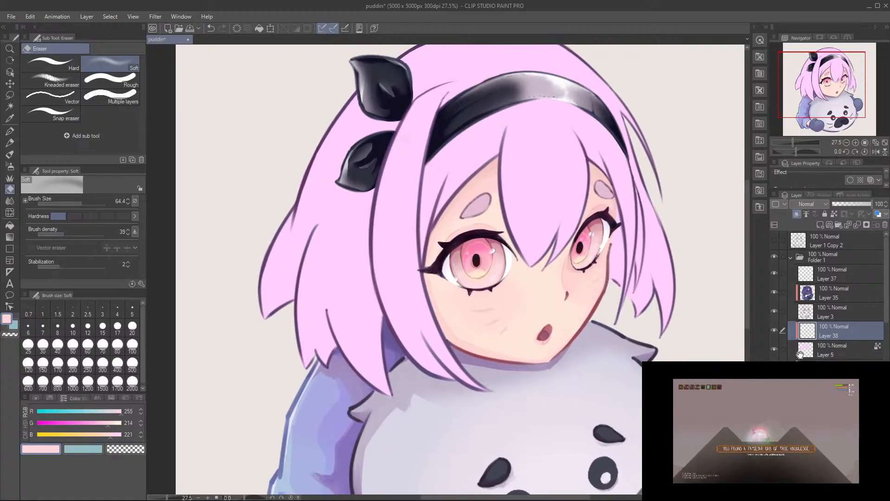
Step: On Layer 5, recolour the near-side and rear hair in pink (RGB 255, 198, 227) with the Round mixing brush
left_click(837, 349)
scroll(607, 263, "down", 1)
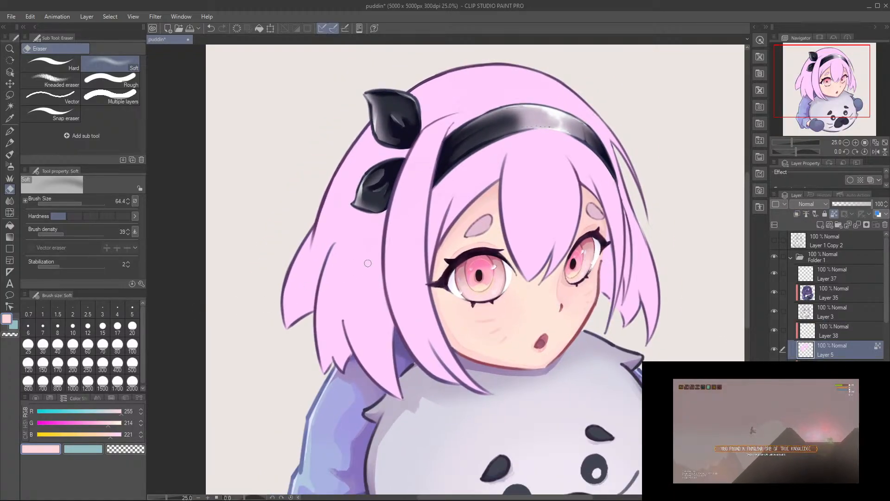
left_click(347, 269, "alt")
left_click_drag(107, 425, 112, 436)
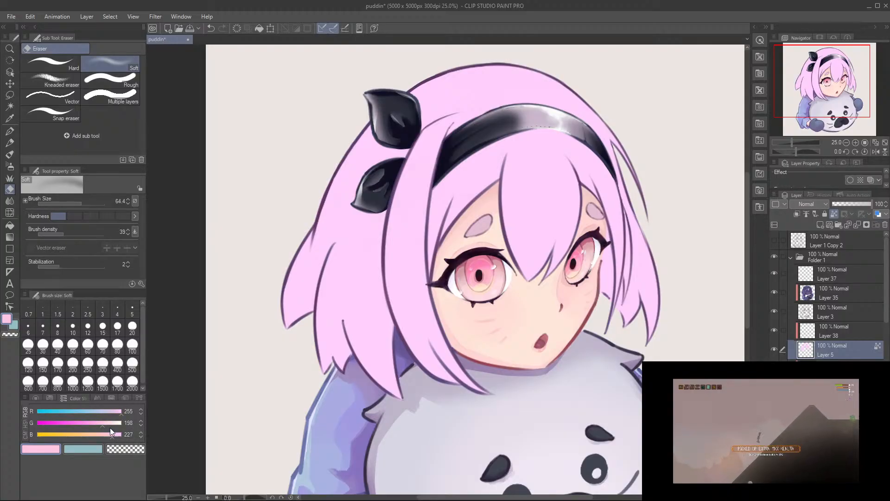
left_click_drag(350, 225, 353, 217)
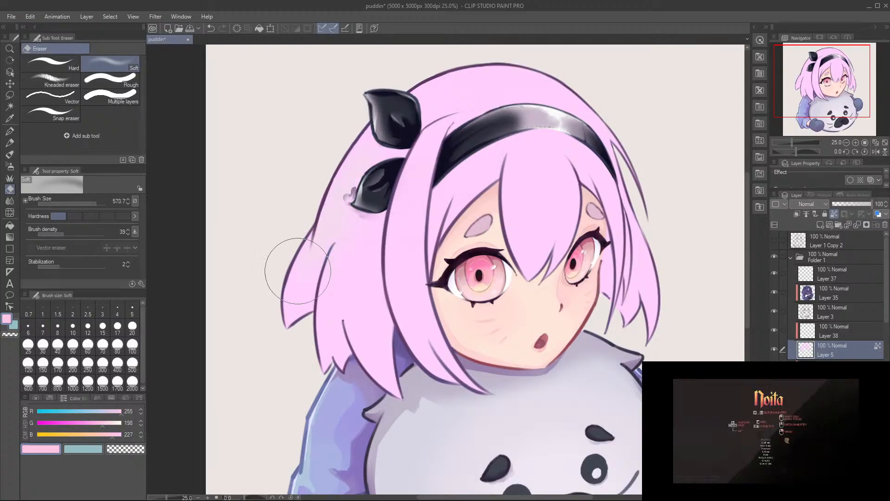
key("b")
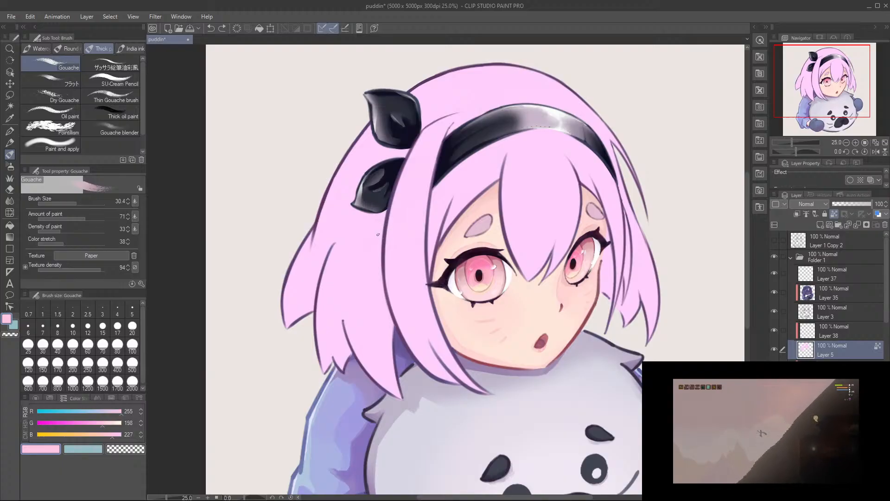
left_click(67, 49)
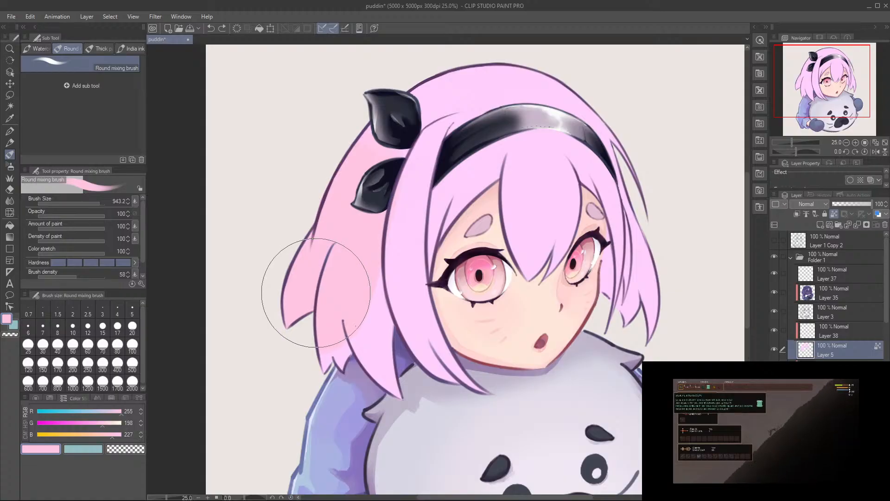
left_click_drag(323, 317, 371, 278)
left_click(96, 203)
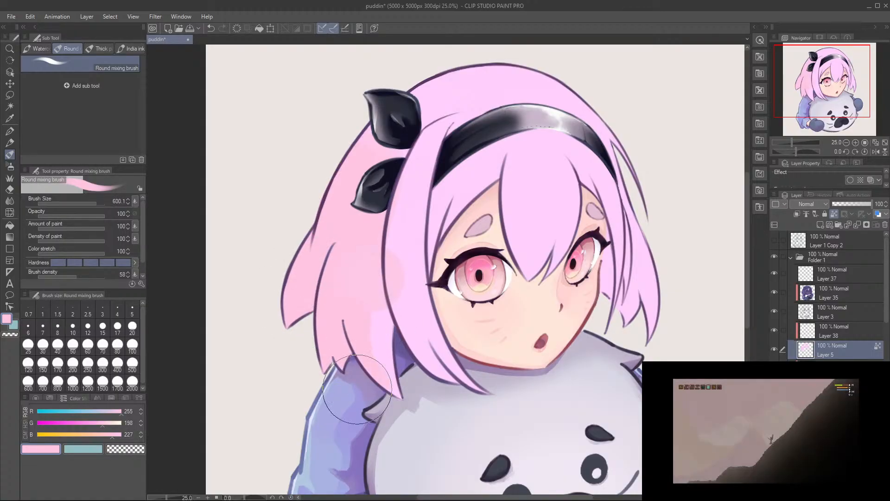
mouse_move(425, 367)
left_mouse_down()
mouse_move(436, 335)
mouse_move(420, 325)
mouse_move(442, 367)
left_mouse_up()
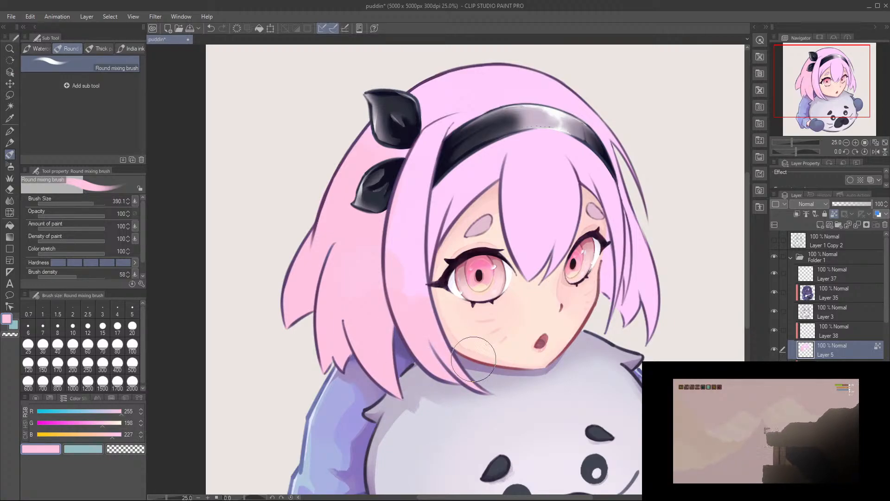
Step: Cover the remaining lilac in the fringe, crown and far-side strands with the same pink at brush size 390.1
left_click_drag(559, 313, 536, 324)
mouse_move(585, 306)
left_mouse_down()
mouse_move(607, 293)
mouse_move(586, 234)
left_mouse_up()
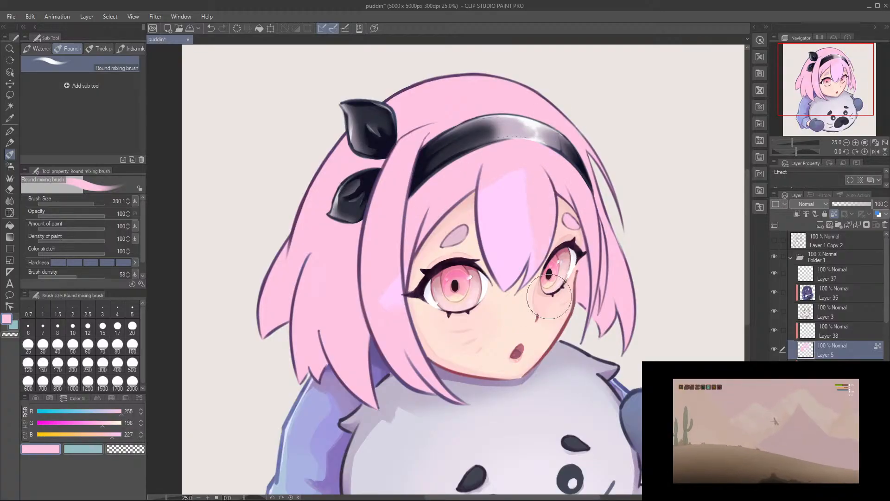
key("ctrl+z")
key("ctrl+z")
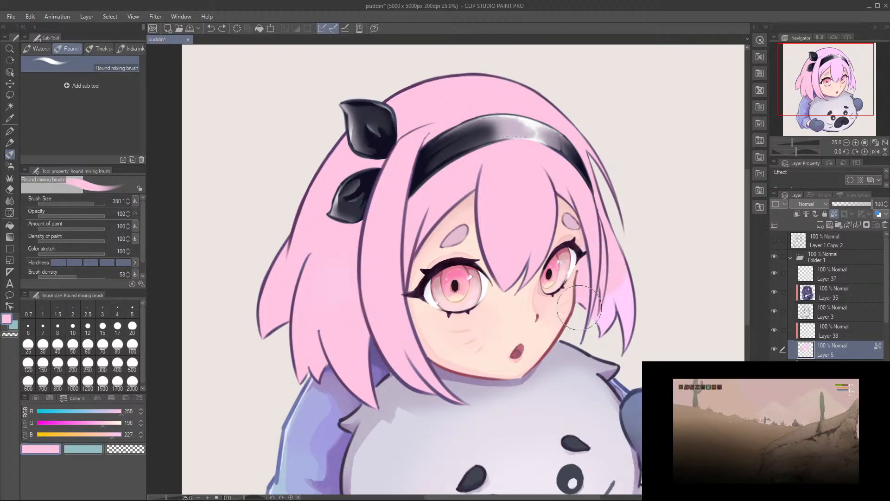
mouse_move(608, 240)
left_mouse_down()
mouse_move(589, 315)
mouse_move(609, 279)
mouse_move(598, 351)
mouse_move(612, 353)
mouse_move(632, 286)
mouse_move(624, 346)
left_mouse_up()
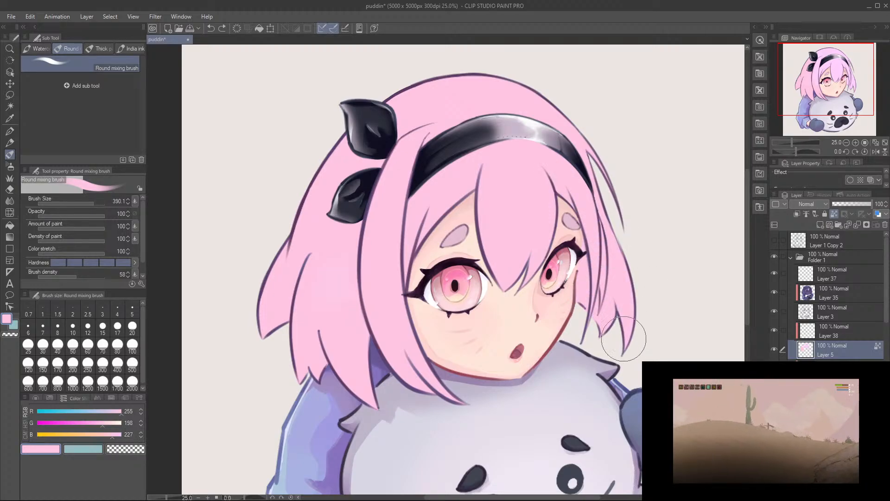
left_click_drag(348, 325, 385, 306)
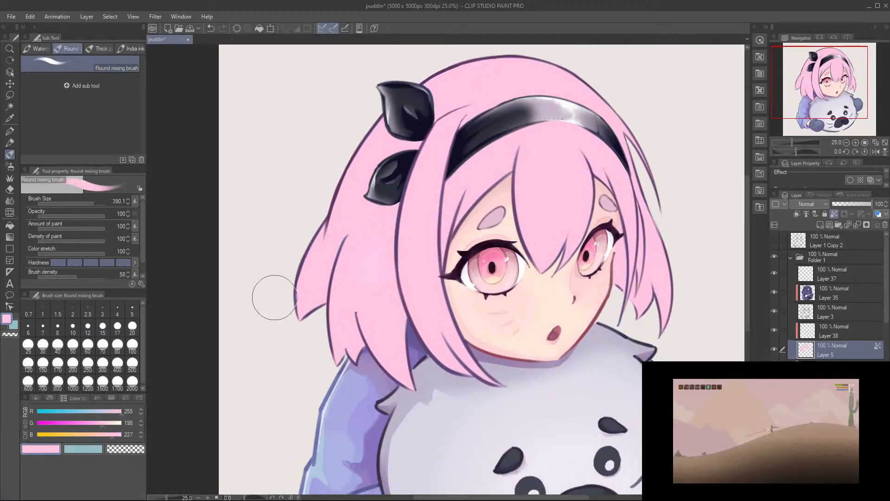
left_click_drag(436, 241, 415, 254)
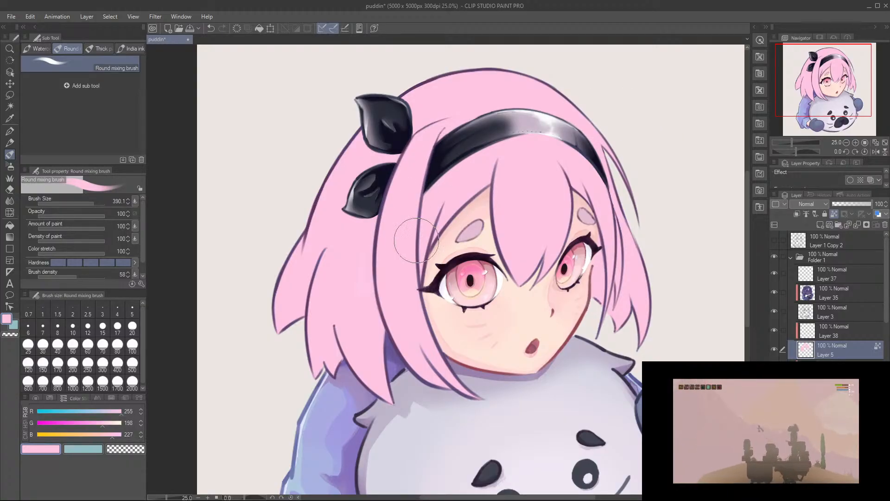
Step: On Layer 35, touch up the outline where the jaw meets the near side lock using sampled dark red (RGB 161, 82, 95) and Gouache at size 34.5
scroll(436, 339, "up", 2)
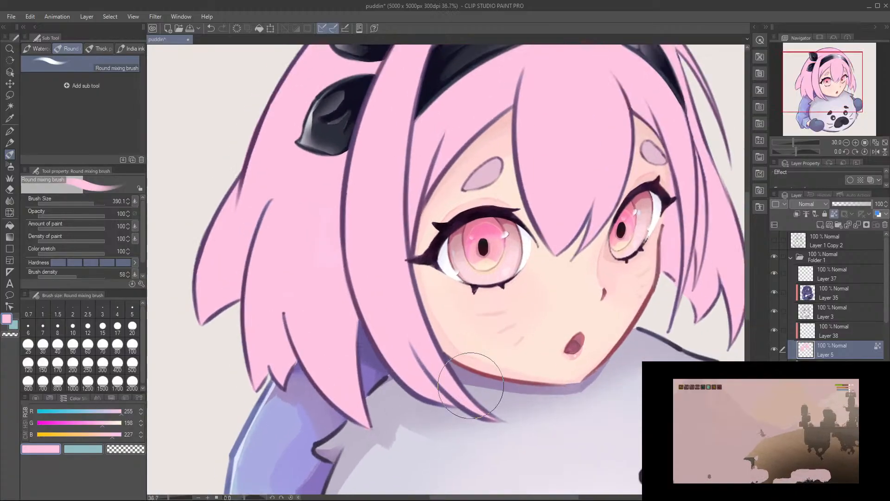
scroll(471, 383, "up", 3)
left_click(469, 360, "alt")
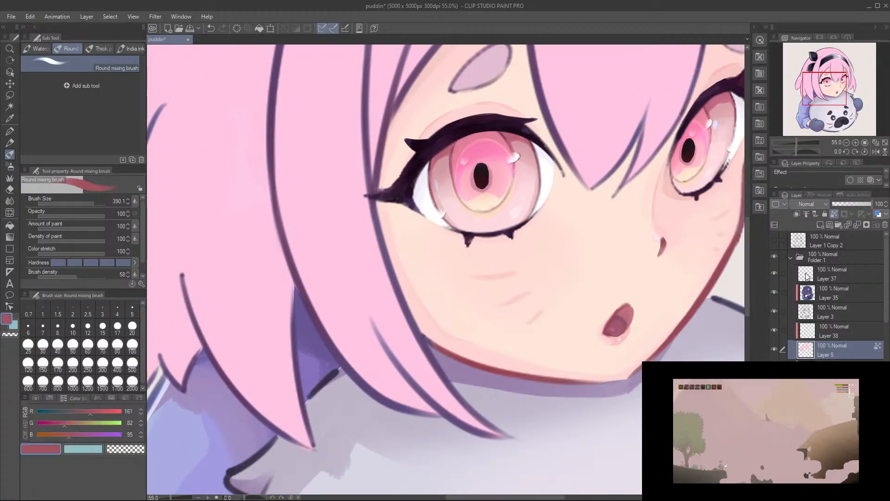
left_click(837, 294)
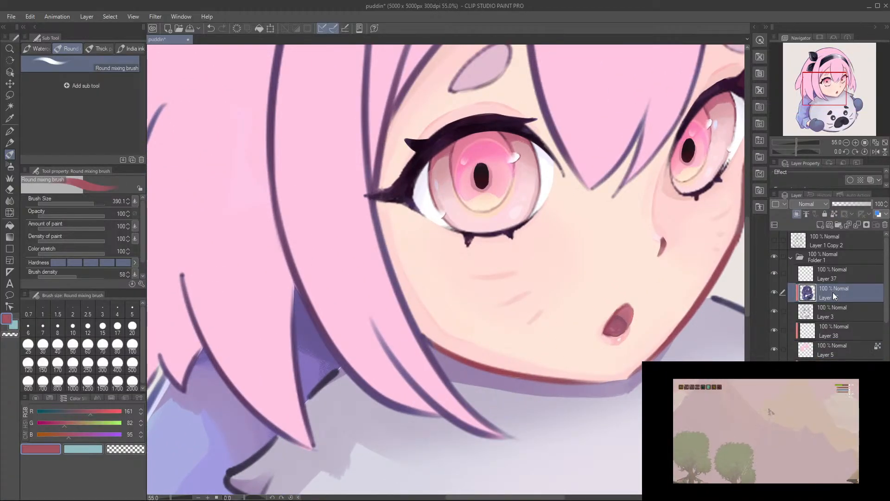
left_click_drag(402, 318, 379, 343, "ctrl+alt")
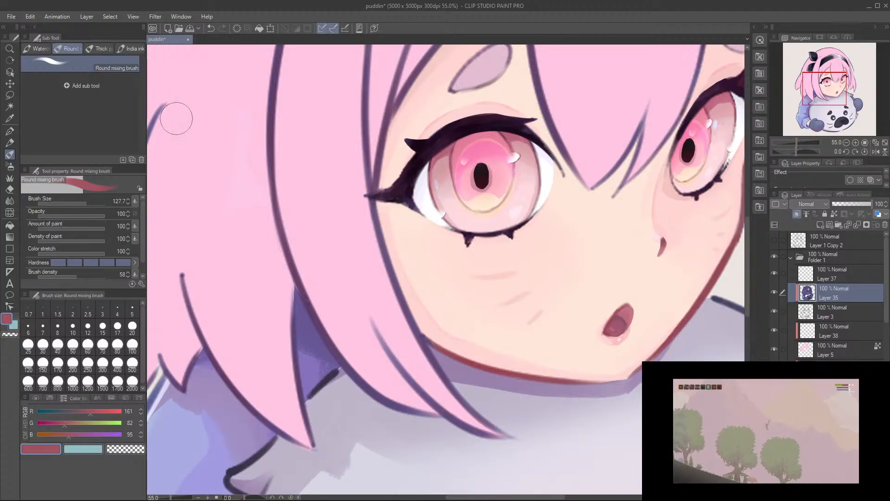
left_click(99, 48)
left_click_drag(438, 330, 435, 333, "ctrl+alt")
left_click_drag(435, 340, 426, 335)
scroll(375, 237, "down", 4)
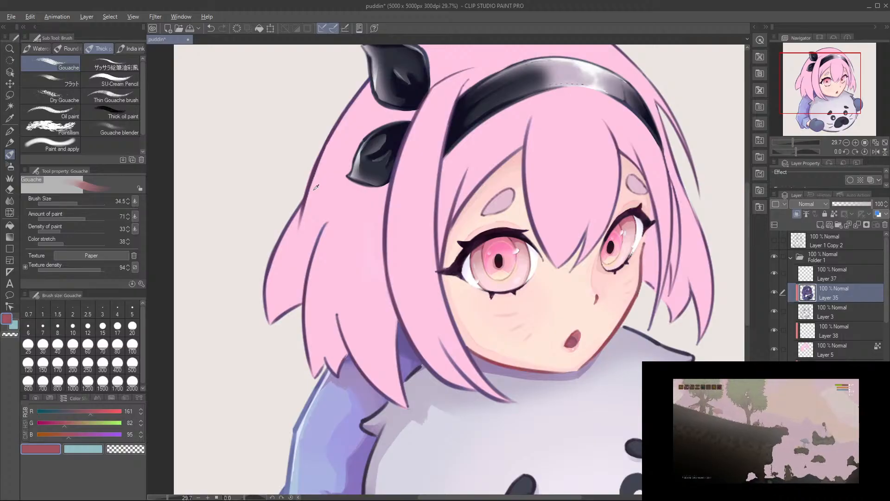
Step: Sample the hair's pink and make the clipped layer above the hair (Layer 38) the active layer
left_click(315, 186, "alt")
left_click(828, 333)
left_click_drag(452, 246, 460, 273)
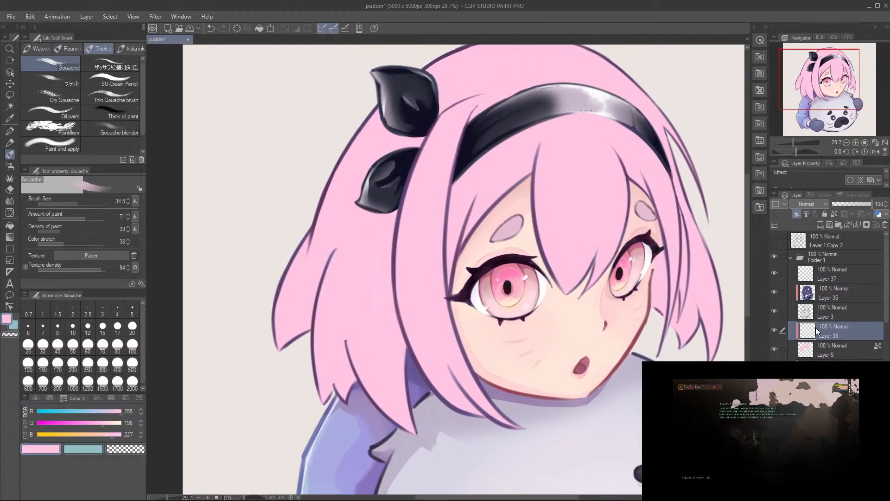
left_click_drag(332, 300, 353, 298)
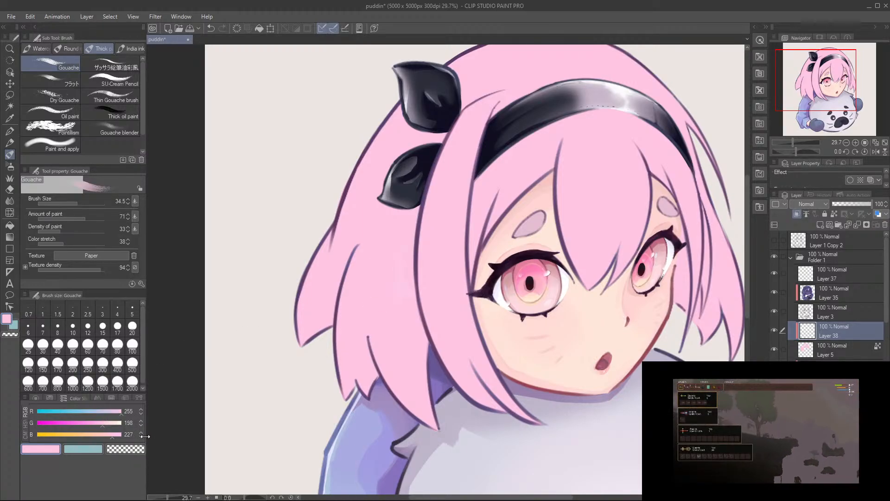
Step: Try a muted pink (RGB 231, 198, 219) Gouache stroke at size 101.6 along the rear lock's outer edge, and undo it
left_click_drag(118, 412, 113, 411)
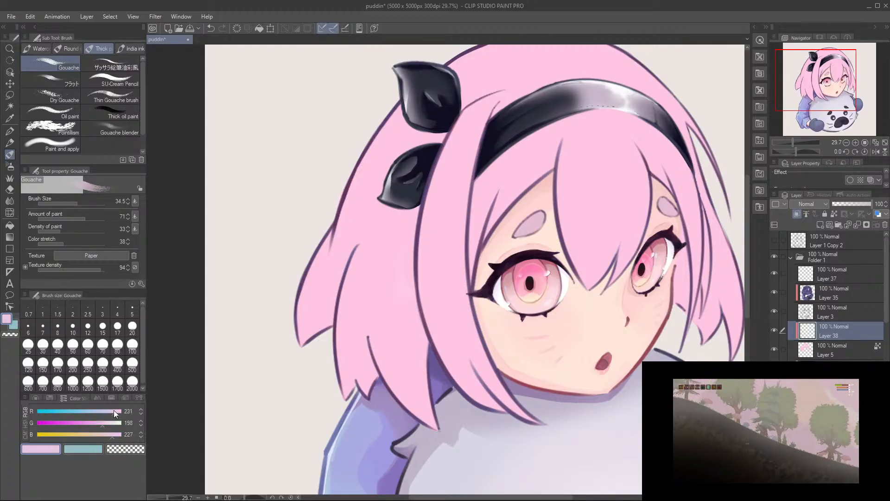
left_click(110, 433)
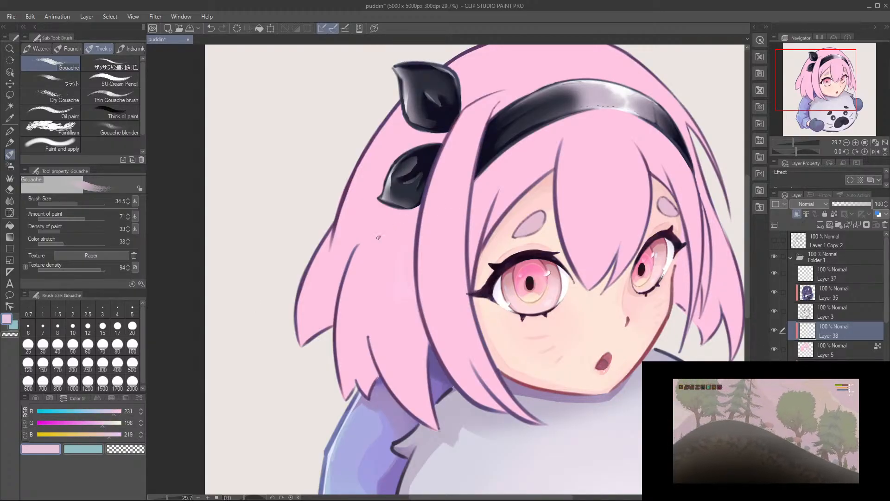
left_click_drag(325, 244, 302, 303)
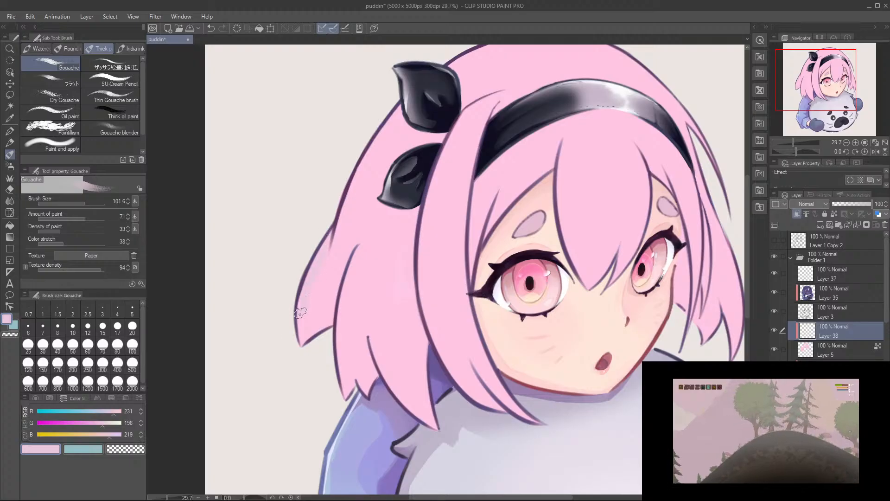
key("ctrl+z")
Step: Set the hair shading colour to RGB 255, 168, 189 and the Gouache brush size to 73.1
left_click(304, 303, "alt")
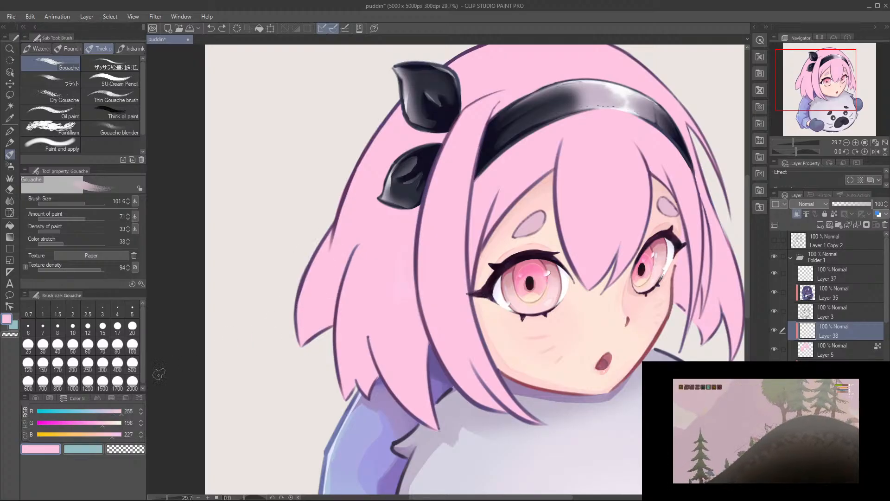
left_click(108, 423)
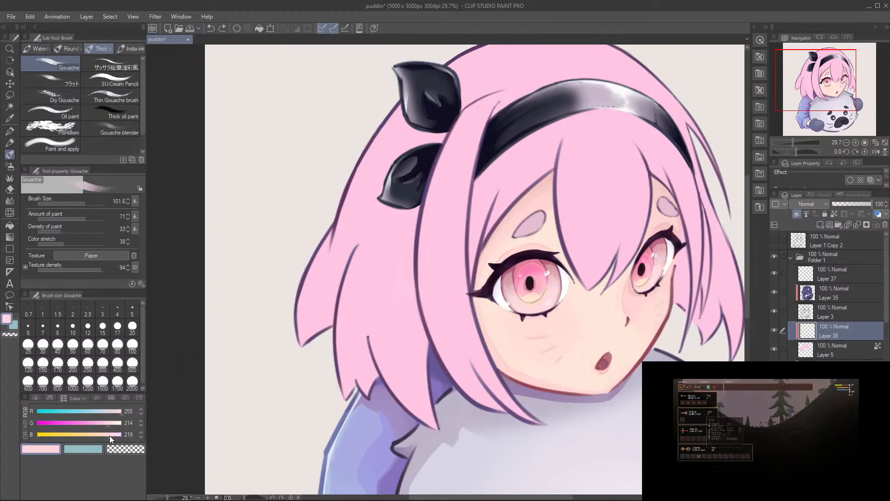
left_click(110, 434)
left_click(93, 423)
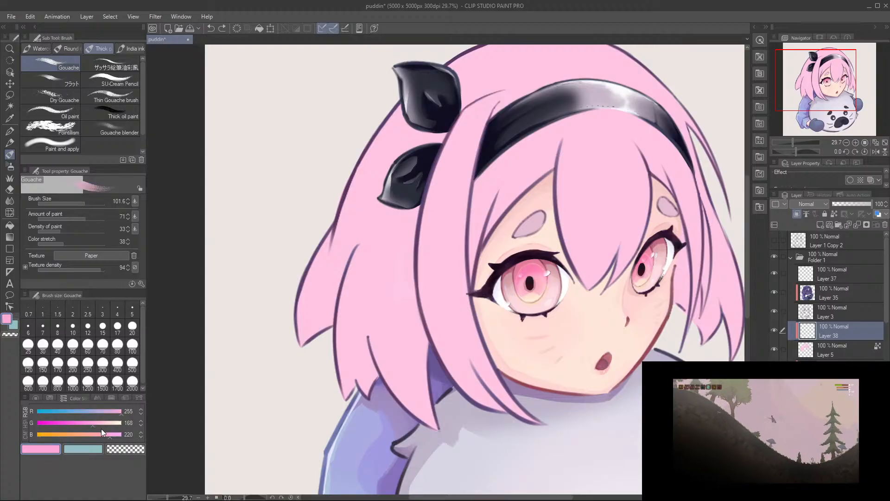
left_click(101, 435)
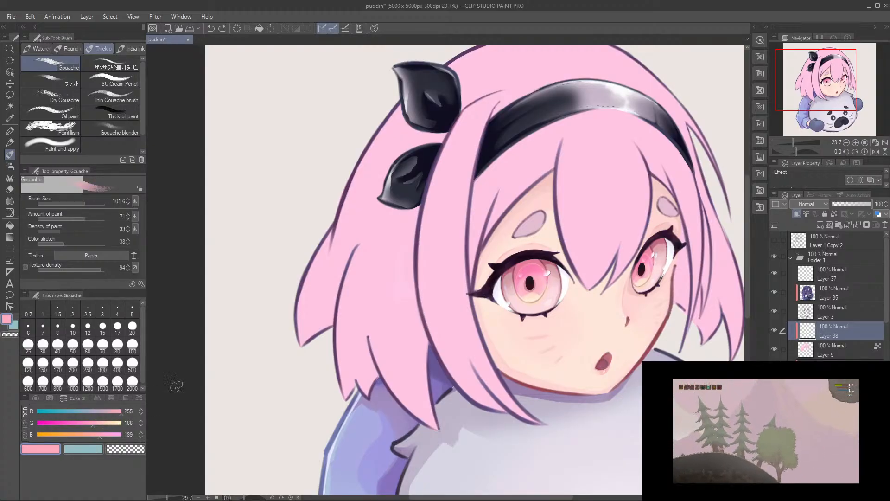
left_click_drag(330, 235, 301, 315)
key("ctrl+z")
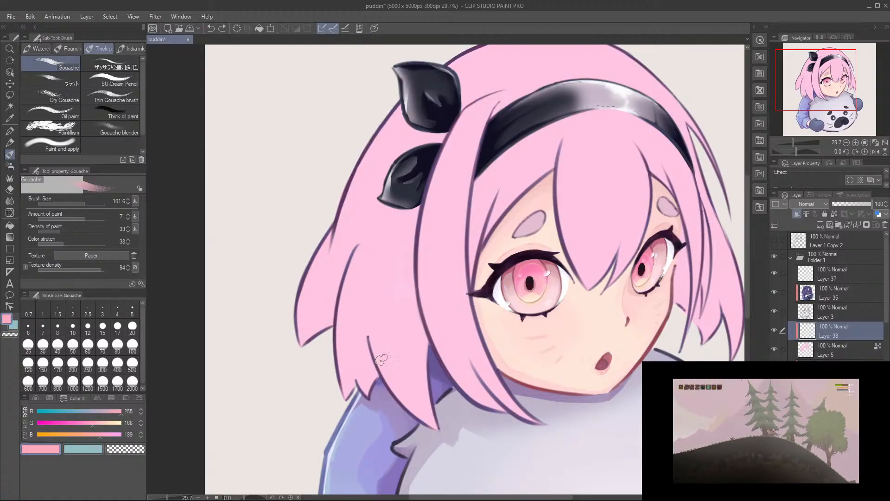
key("bracketleft")
key("bracketleft")
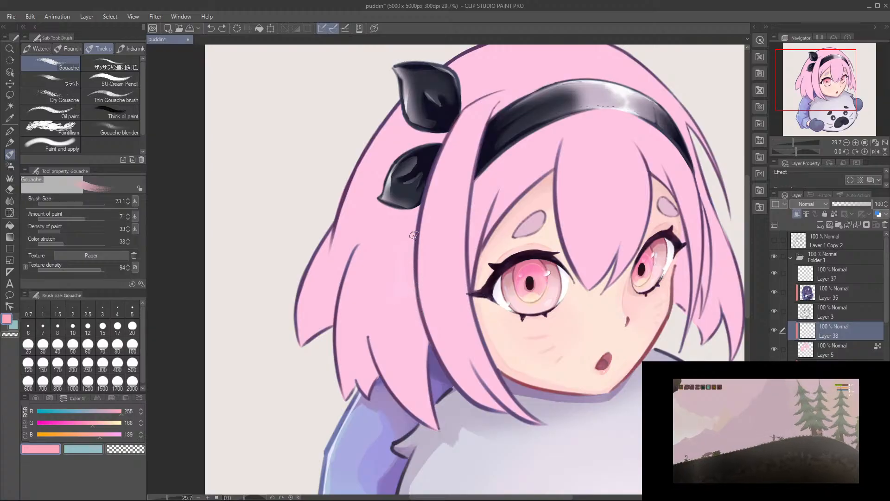
Step: Try a vertical shadow band on the rear hair below the black bow, beside the near side lock, extending it up between the bow loops
left_click_drag(418, 209, 394, 297)
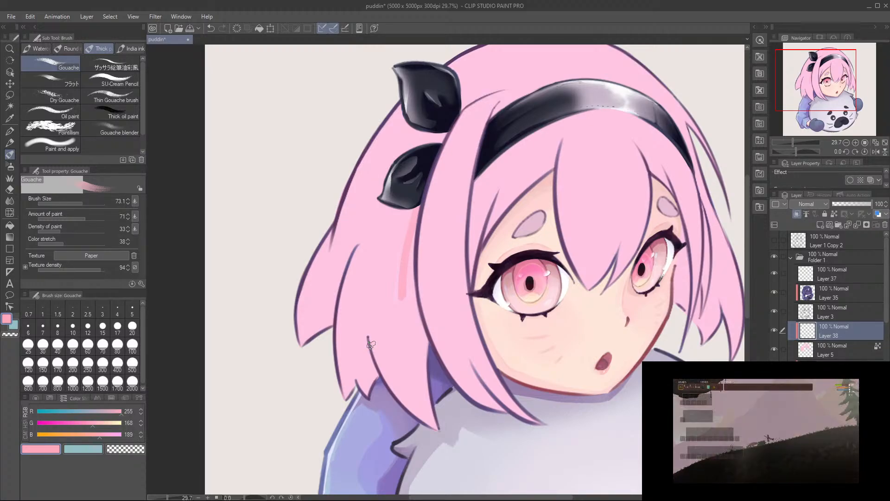
left_click_drag(414, 207, 406, 318)
key("ctrl+z")
left_click_drag(414, 205, 403, 303)
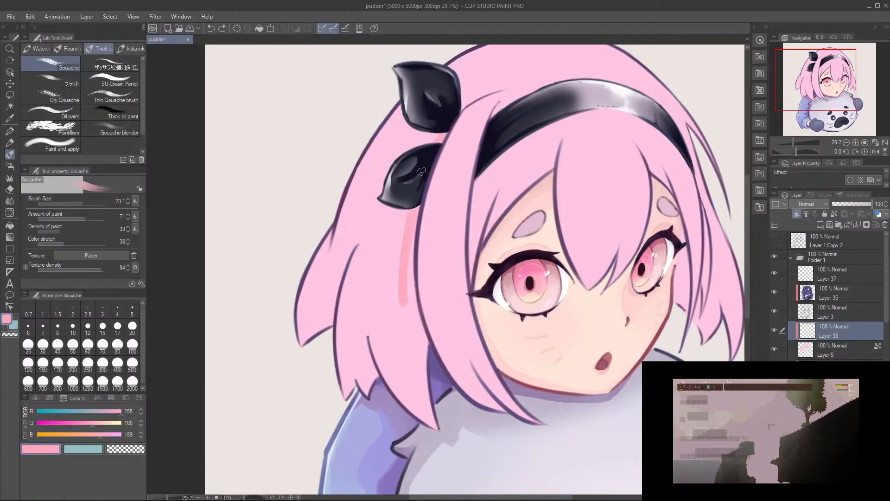
left_click_drag(420, 165, 422, 207)
Step: Erase the shadow band below the bow with the Hard eraser
left_click_drag(328, 288, 324, 355)
left_click_drag(324, 308, 321, 375)
key("ctrl+z")
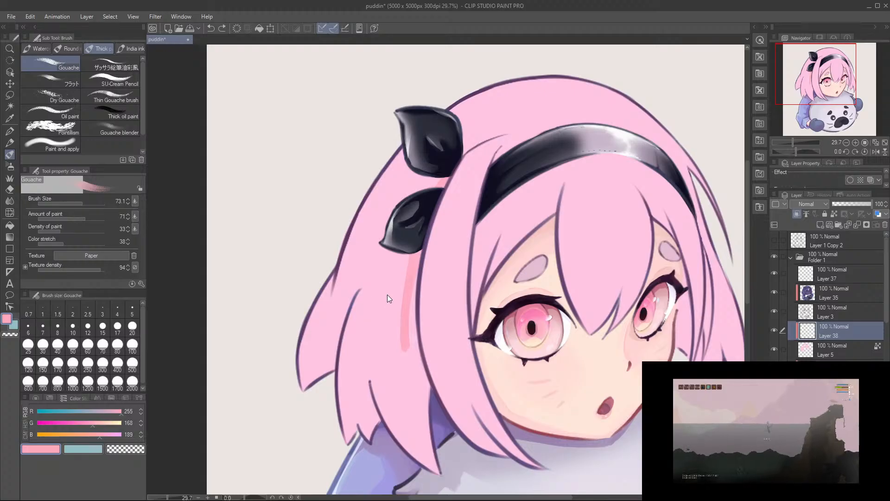
mouse_move(395, 316)
left_mouse_down()
mouse_move(395, 307)
mouse_move(394, 345)
left_mouse_up()
key("e")
key("ctrl+z")
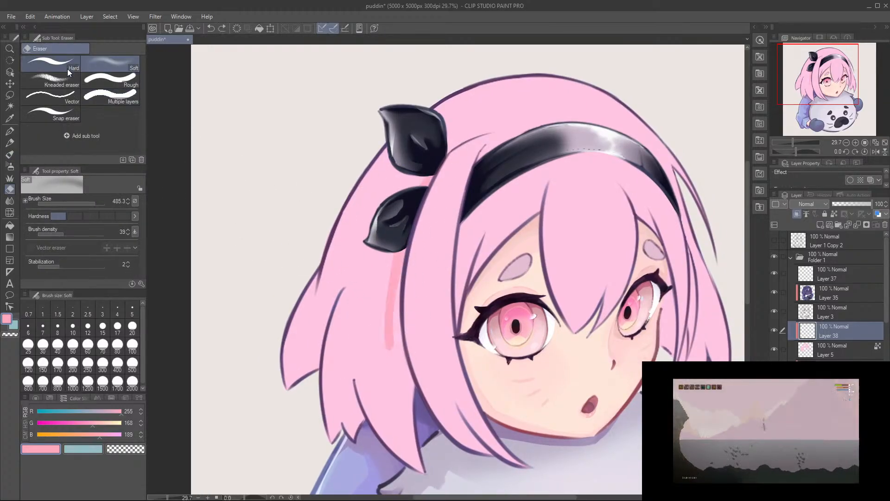
left_click(49, 71)
left_click_drag(403, 260, 386, 346)
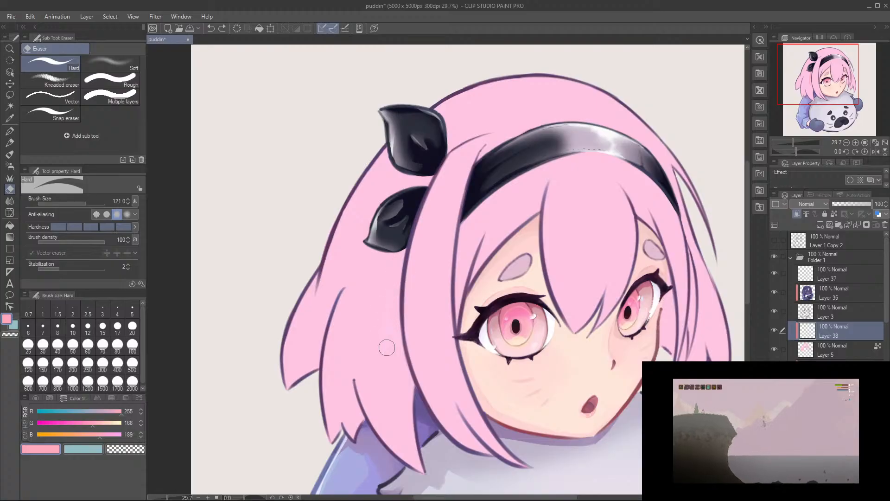
Step: Shade the hair visible between the far eye and cheek and the far side lock, using Gouache at size 73.1
key("b")
left_click_drag(348, 304, 333, 254)
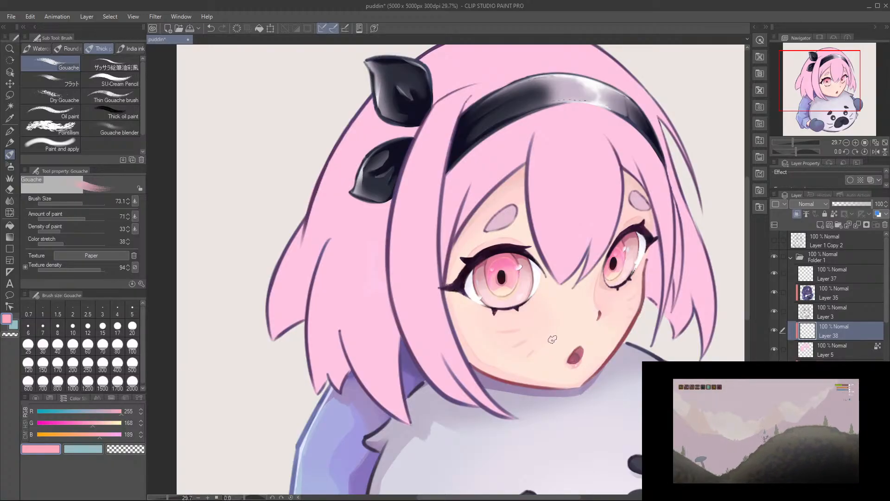
scroll(669, 237, "up", 3)
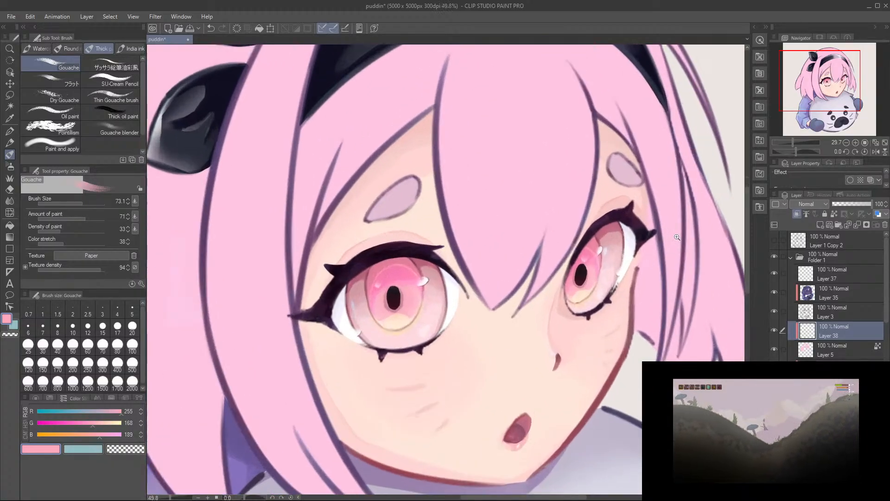
key("b")
mouse_move(643, 203)
left_mouse_down()
mouse_move(646, 291)
mouse_move(642, 275)
mouse_move(636, 318)
left_mouse_up()
key("ctrl+z")
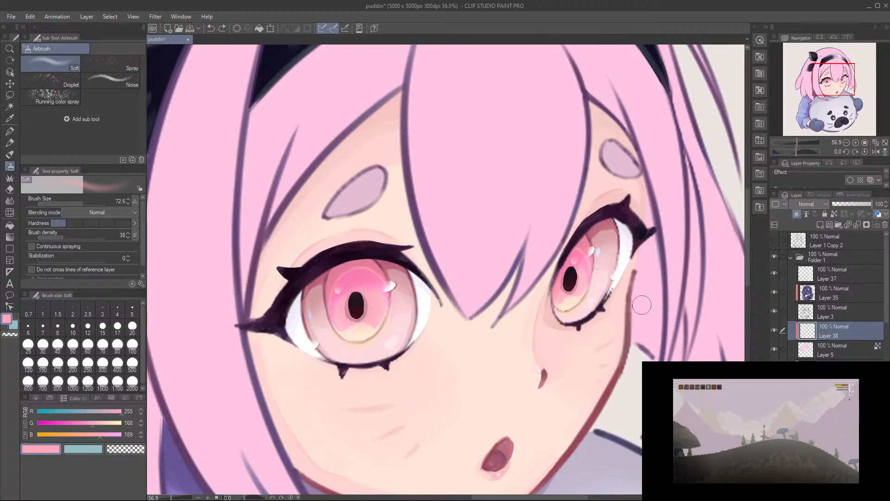
key("b")
key("b")
left_click_drag(612, 245, 576, 239)
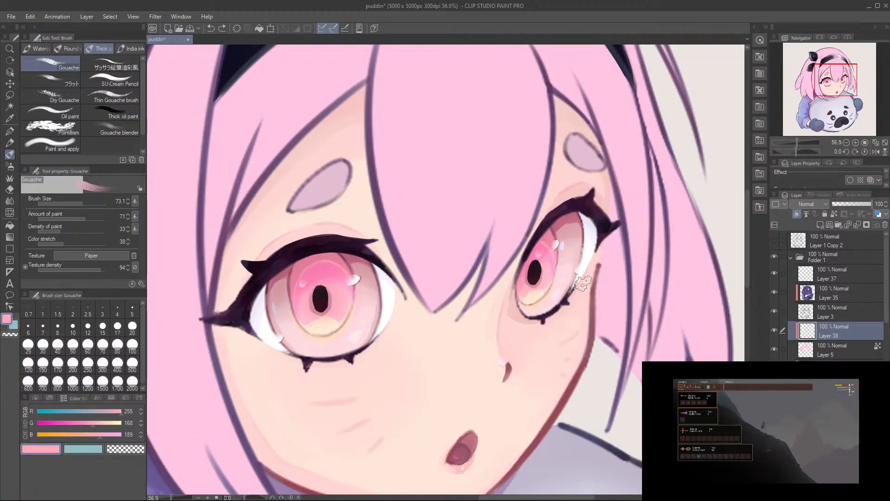
left_click_drag(605, 204, 614, 246)
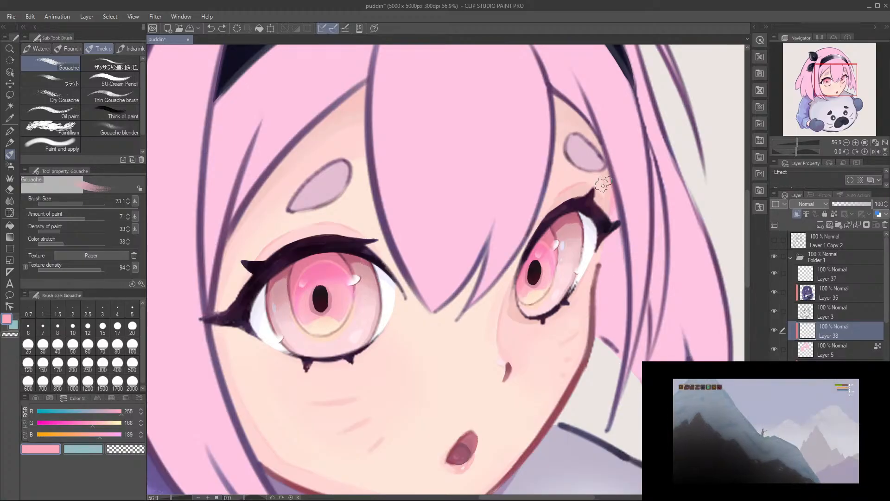
mouse_move(607, 204)
left_mouse_down()
mouse_move(621, 332)
mouse_move(611, 371)
mouse_move(618, 336)
mouse_move(617, 344)
mouse_move(598, 301)
left_mouse_up()
Step: Paint a shadow down the far-side rear strand behind the thin locks with Gouache at size 50.6
mouse_move(677, 358)
left_mouse_down()
mouse_move(654, 308)
mouse_move(629, 326)
left_mouse_up()
left_click_drag(625, 295, 629, 289)
left_click_drag(623, 259, 629, 343)
left_click_drag(625, 282, 629, 339)
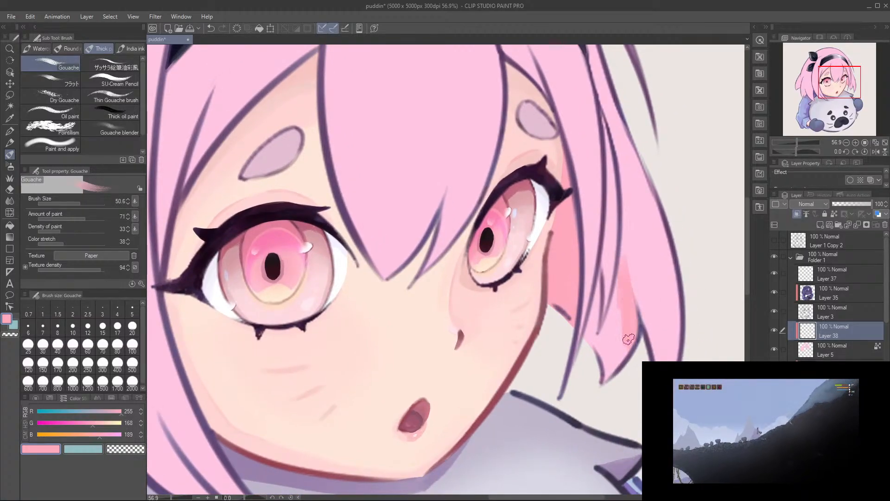
key("ctrl+z")
mouse_move(623, 265)
left_mouse_down()
mouse_move(632, 343)
mouse_move(621, 356)
left_mouse_up()
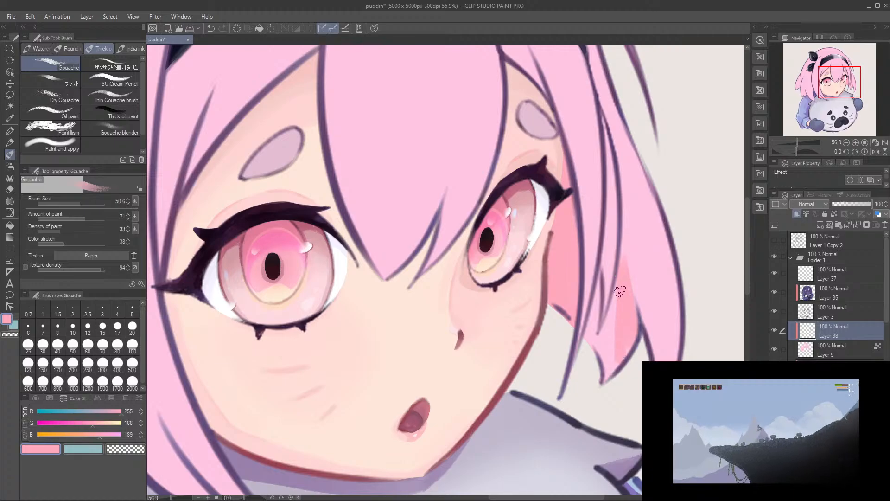
Step: Extend the far-side strand's shadow between the thin locks and fill it to the pointed tip, finishing at brush size 40.9
left_click_drag(622, 286, 604, 355)
left_click_drag(620, 285, 607, 358)
left_click_drag(618, 303, 586, 361)
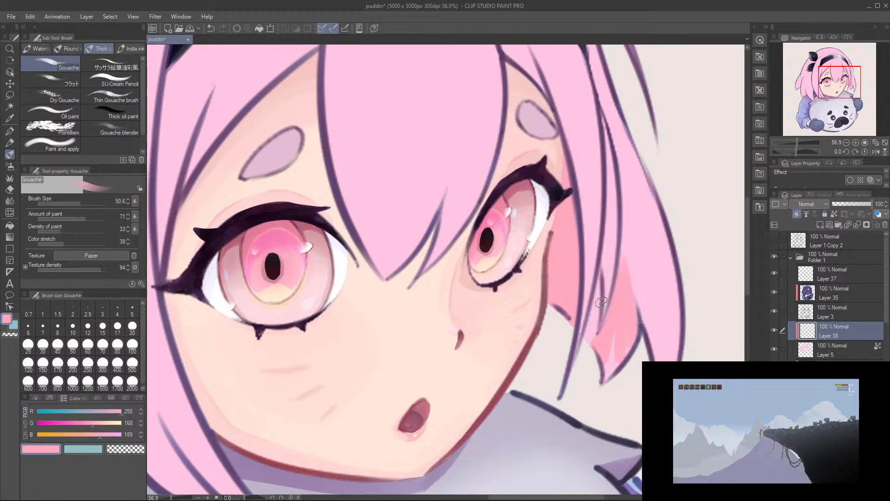
left_click_drag(600, 296, 600, 276)
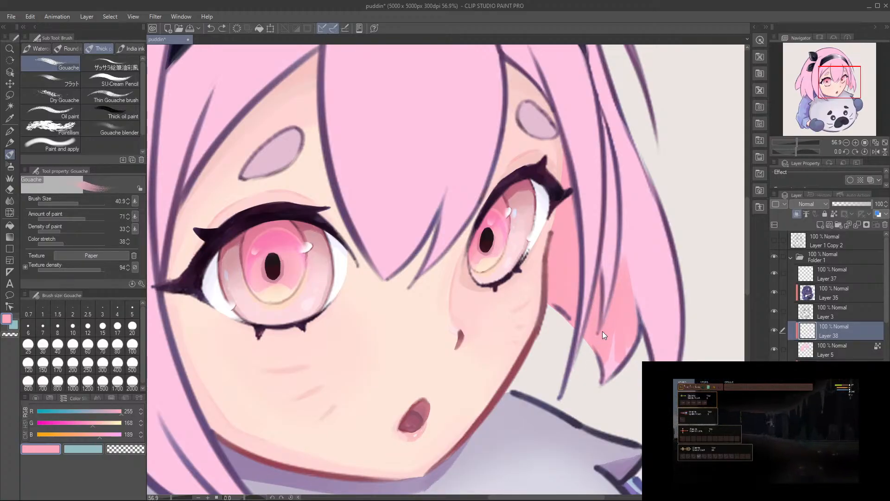
left_click_drag(611, 321, 605, 376)
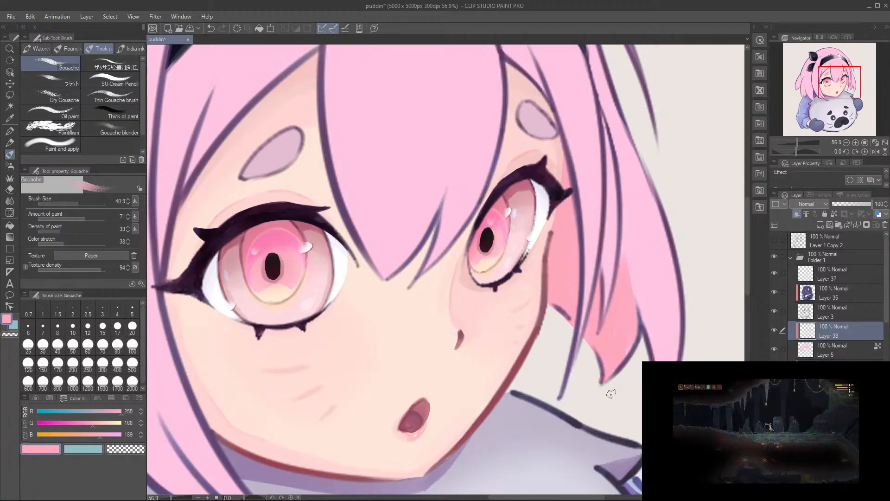
left_click_drag(629, 278, 614, 366)
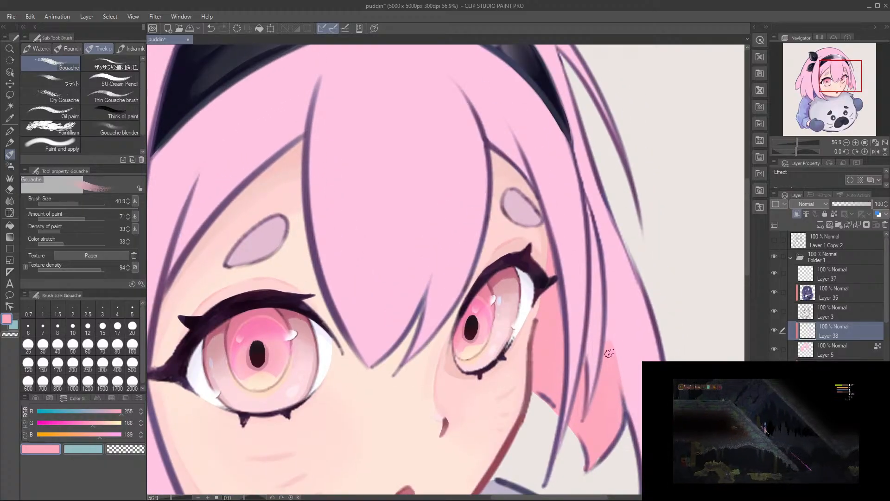
key("e")
mouse_move(625, 350)
left_mouse_down()
mouse_move(620, 370)
mouse_move(649, 411)
left_mouse_up()
key("ctrl+z")
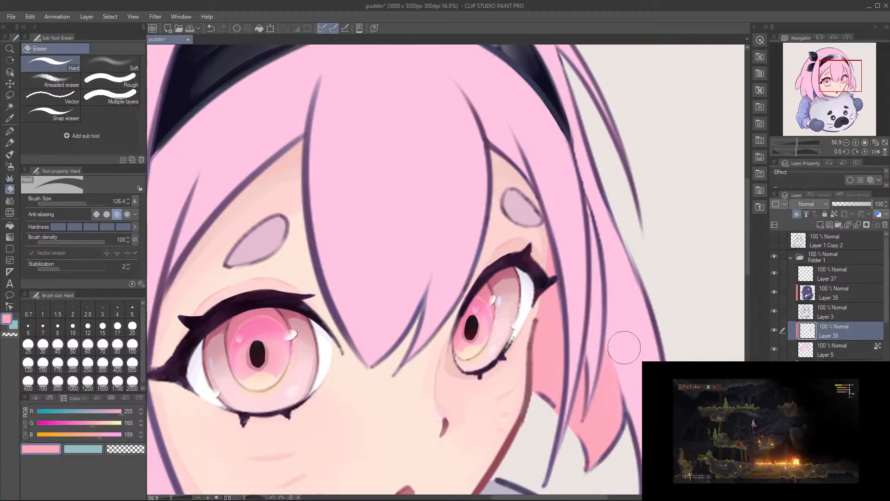
Step: Paint a shadow along the outer edge of the near-side rear lock with Gouache at size 40.9
key("b")
mouse_move(556, 216)
left_mouse_down()
mouse_move(598, 336)
mouse_move(651, 373)
left_mouse_up()
left_click_drag(431, 393, 610, 288)
left_click_drag(462, 338, 538, 282)
left_click_drag(321, 325, 420, 293)
mouse_move(327, 225)
left_mouse_down()
mouse_move(316, 269)
mouse_move(280, 325)
left_mouse_up()
mouse_move(306, 252)
left_mouse_down()
mouse_move(270, 350)
mouse_move(260, 395)
mouse_move(265, 429)
left_mouse_up()
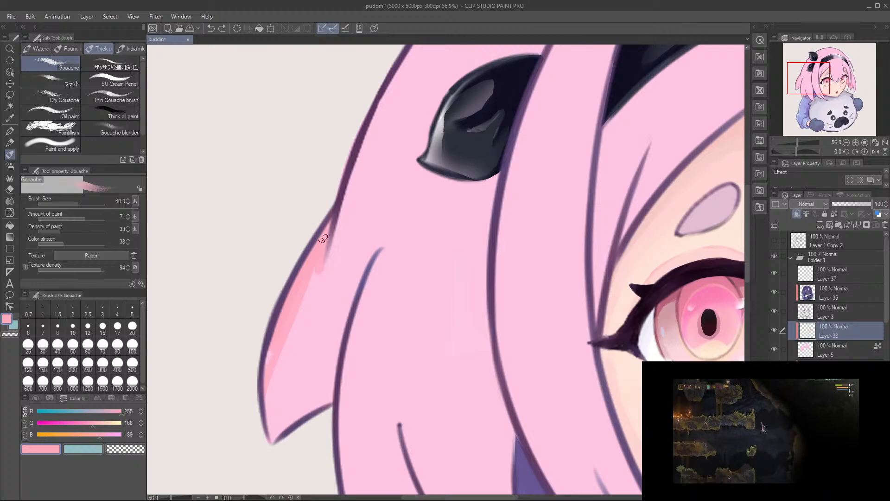
Step: Widen the middle of the rear lock's outer shadow and smooth it into a taper down to the tip
mouse_move(319, 275)
left_mouse_down()
mouse_move(276, 361)
mouse_move(318, 263)
mouse_move(261, 442)
left_mouse_up()
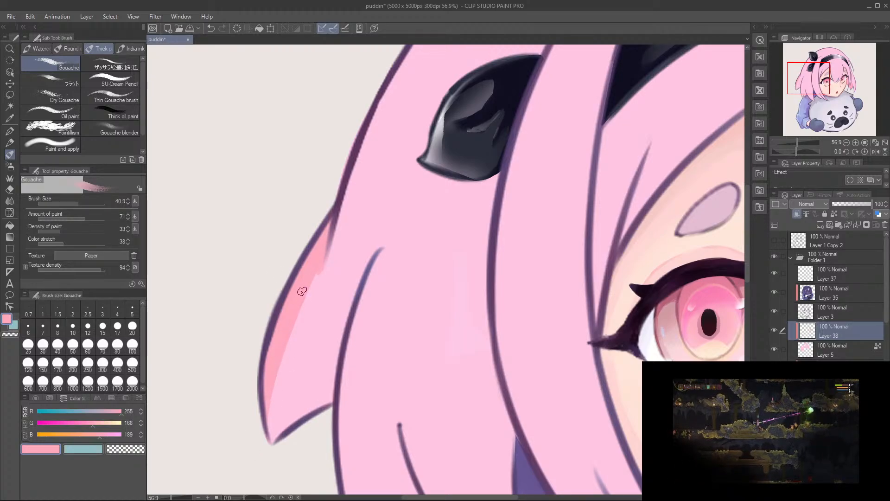
mouse_move(320, 263)
left_mouse_down()
mouse_move(315, 291)
mouse_move(324, 221)
mouse_move(307, 317)
left_mouse_up()
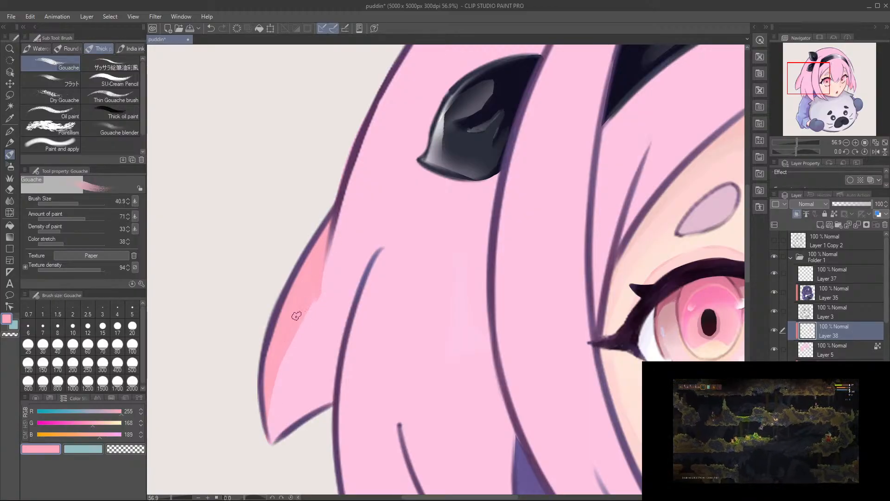
key("e")
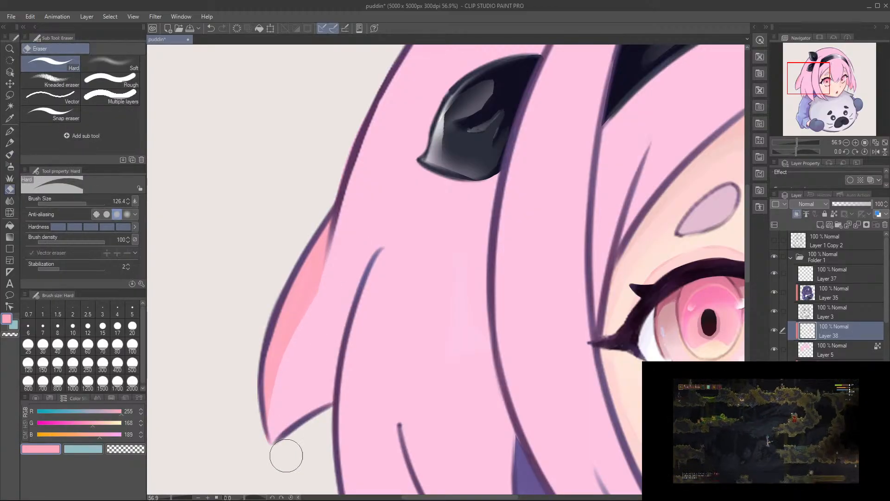
key("b")
left_click_drag(276, 351, 266, 403)
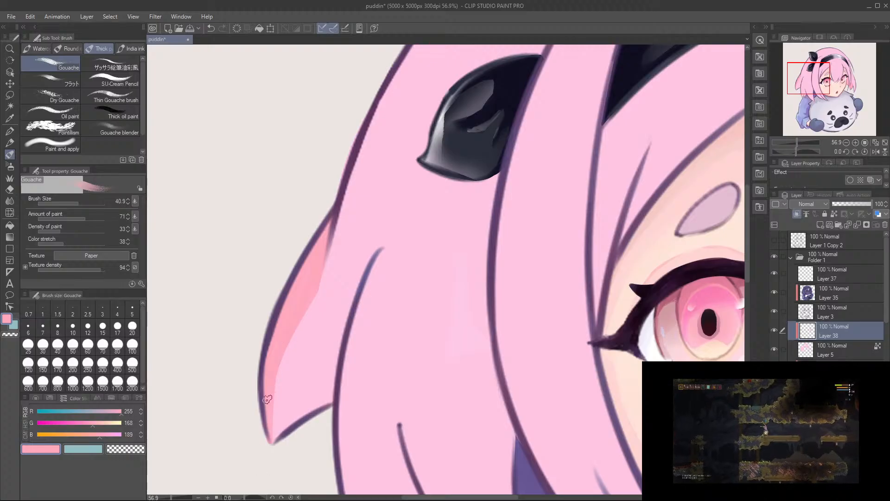
Step: Shade the small pointed strand above the sleeve with a tapered shadow beneath the short crease line, redoing the stroke until its shape is clean
left_click_drag(278, 461, 258, 345)
mouse_move(376, 321)
left_mouse_down()
mouse_move(382, 359)
mouse_move(367, 420)
left_mouse_up()
key("ctrl+z")
key("ctrl+z")
mouse_move(377, 318)
left_mouse_down()
mouse_move(369, 377)
mouse_move(398, 400)
left_mouse_up()
key("ctrl+z")
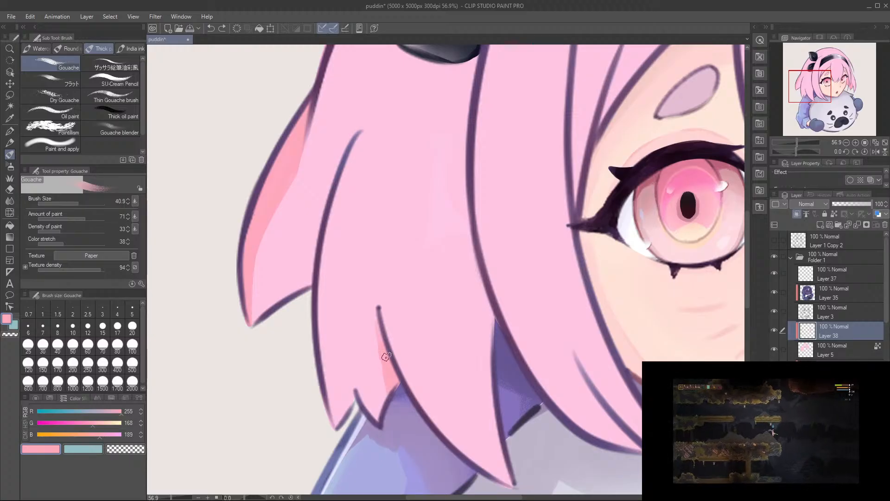
mouse_move(381, 325)
left_mouse_down()
mouse_move(390, 387)
mouse_move(377, 317)
mouse_move(389, 414)
left_mouse_up()
key("ctrl+z")
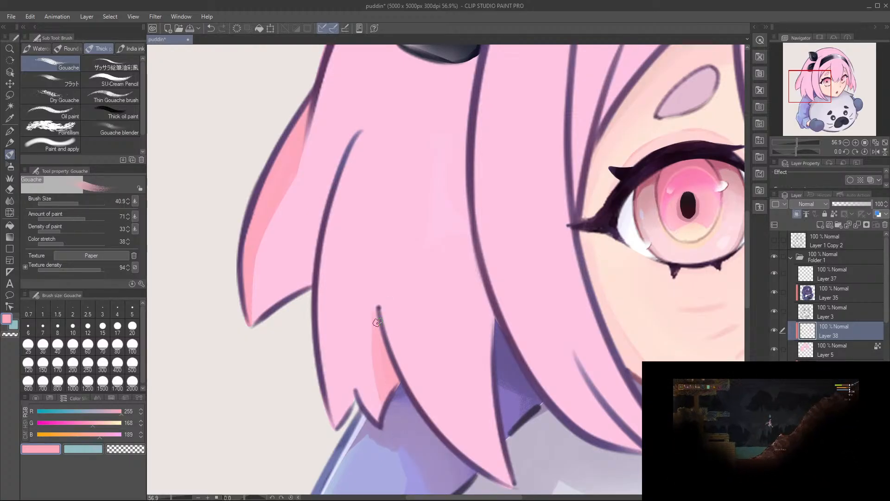
key("ctrl+z")
left_click_drag(376, 315, 391, 413)
key("ctrl+z")
left_click_drag(378, 319, 403, 433)
left_click_drag(385, 335, 398, 438)
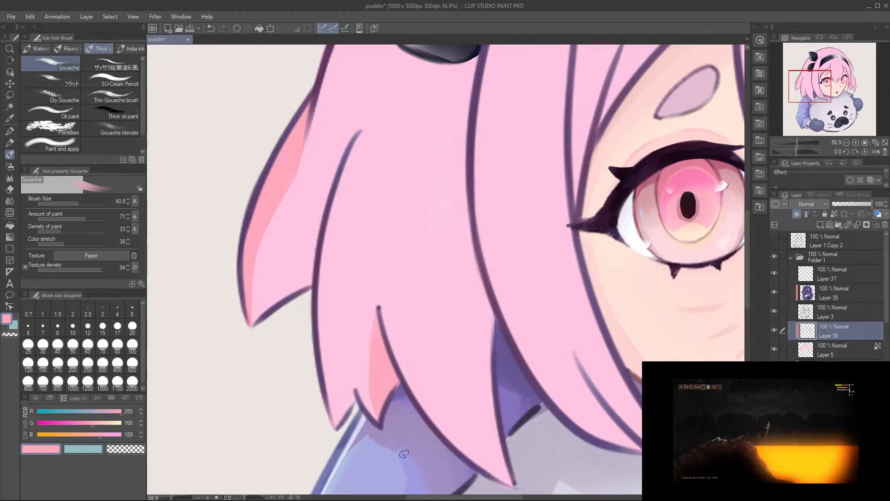
Step: Paint a narrow shadow along the rear lock's inner edge, beside the long crease line and down to the lower outline
mouse_move(314, 261)
left_mouse_down()
mouse_move(351, 312)
mouse_move(340, 326)
left_mouse_up()
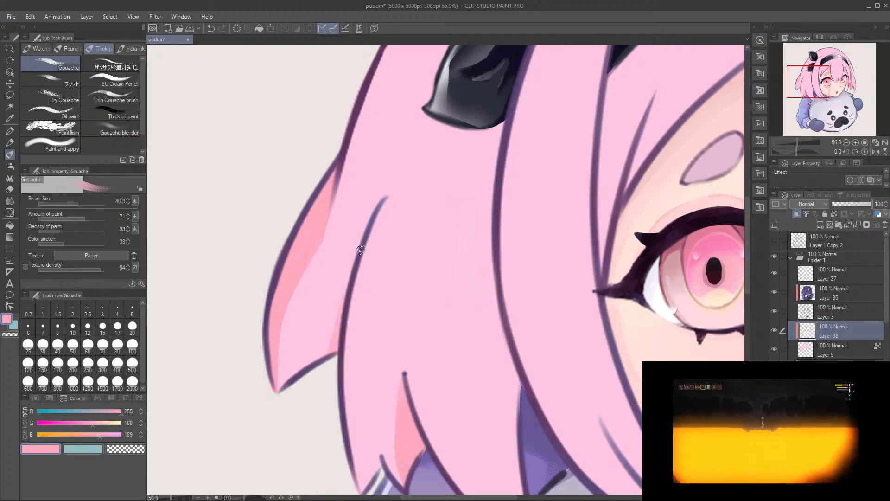
left_click_drag(344, 293, 336, 363)
key("ctrl+z")
left_click_drag(357, 254, 326, 383)
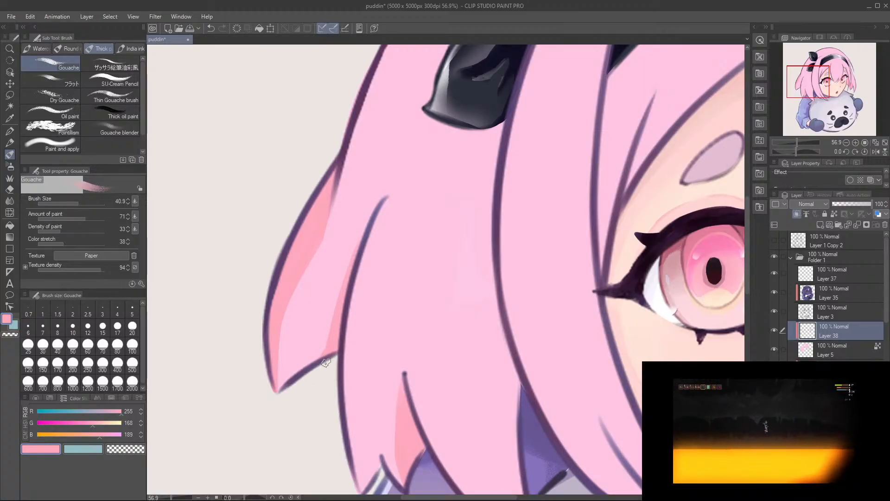
mouse_move(339, 322)
left_mouse_down()
mouse_move(372, 303)
mouse_move(310, 373)
left_mouse_up()
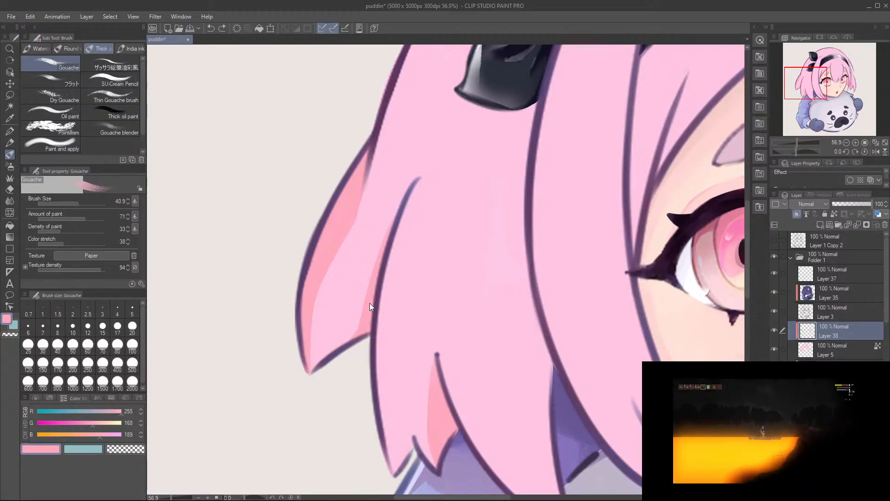
left_click_drag(421, 322, 319, 298)
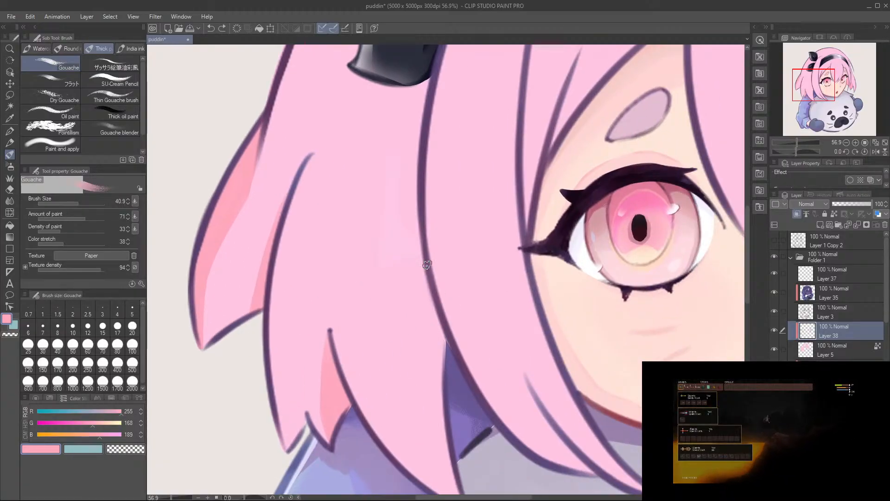
Step: Paint a narrow shadow beside the long front side lock, from below the lower black hair ornament down to the lock's split, redoing strokes until clean
left_click_drag(426, 279, 442, 384)
key("ctrl+z")
mouse_move(429, 139)
left_mouse_down()
mouse_move(398, 218)
mouse_move(414, 315)
left_mouse_up()
key("ctrl+z")
key("ctrl+z")
mouse_move(412, 143)
left_mouse_down()
mouse_move(415, 325)
mouse_move(428, 396)
mouse_move(405, 163)
mouse_move(415, 351)
left_mouse_up()
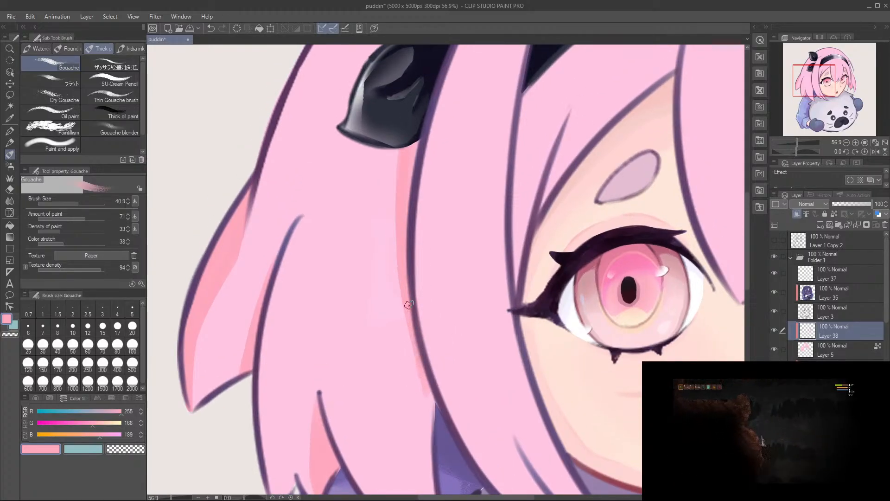
left_click_drag(403, 177, 425, 358)
key("ctrl+z")
left_click_drag(403, 227, 435, 423)
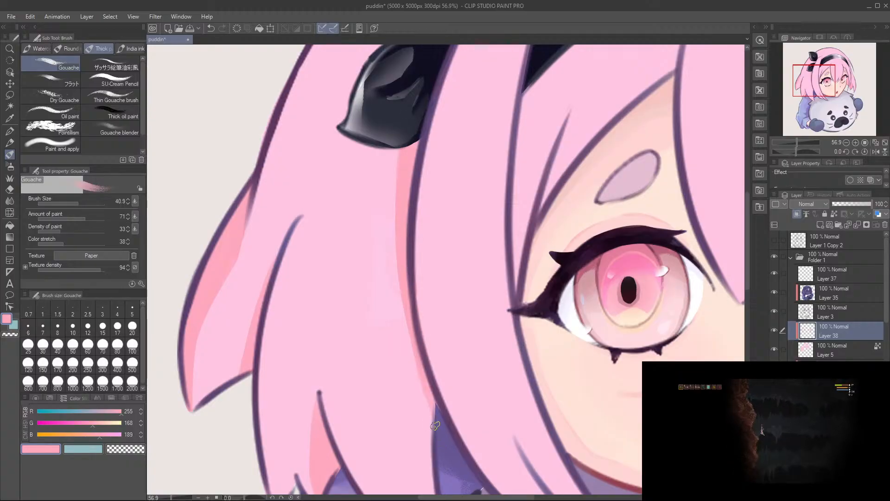
left_click_drag(407, 269, 400, 215)
left_click_drag(403, 88, 421, 357)
key("ctrl+z")
left_click_drag(400, 89, 406, 281)
key("ctrl+z")
left_click_drag(395, 225, 406, 303)
key("ctrl+z")
left_click_drag(400, 96, 404, 317)
key("ctrl+z")
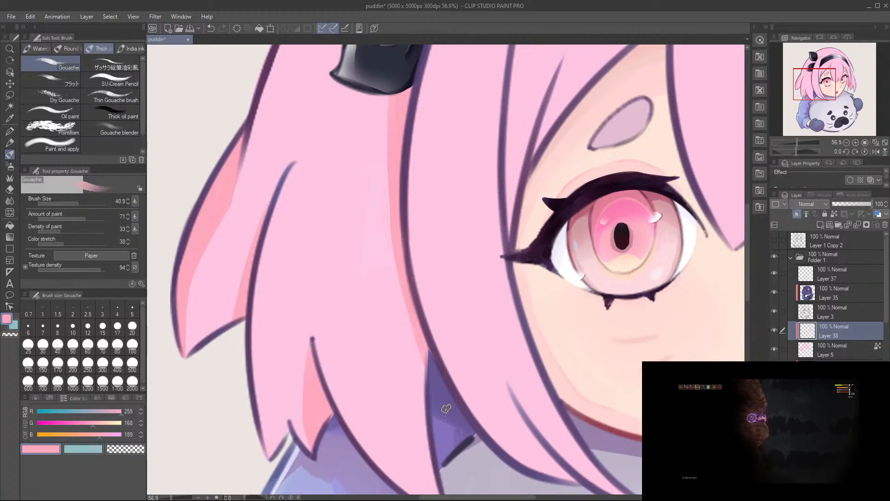
key("e")
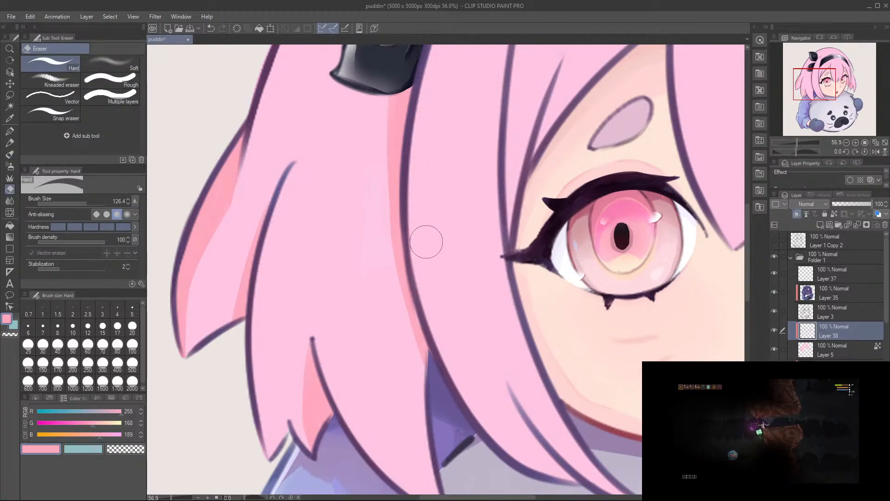
key("b")
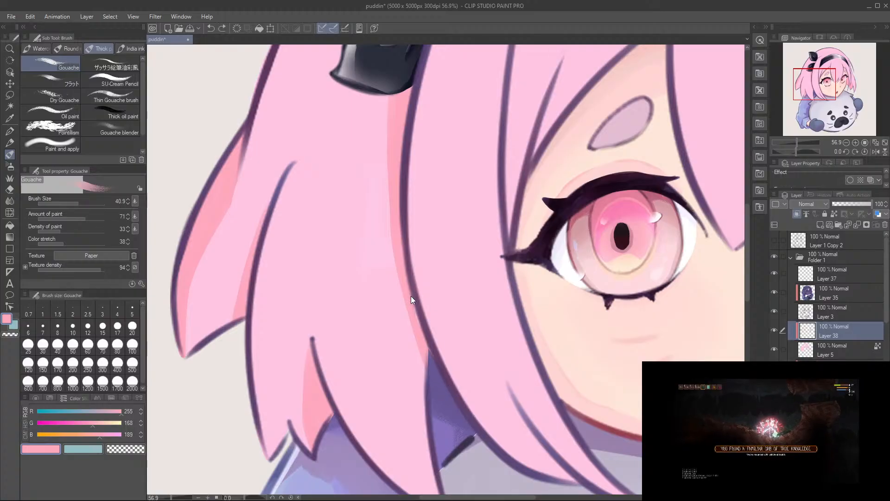
Step: Extend the shadow down the inner edge of the pointed lock to its tip, and save the file
scroll(390, 278, "down", 3)
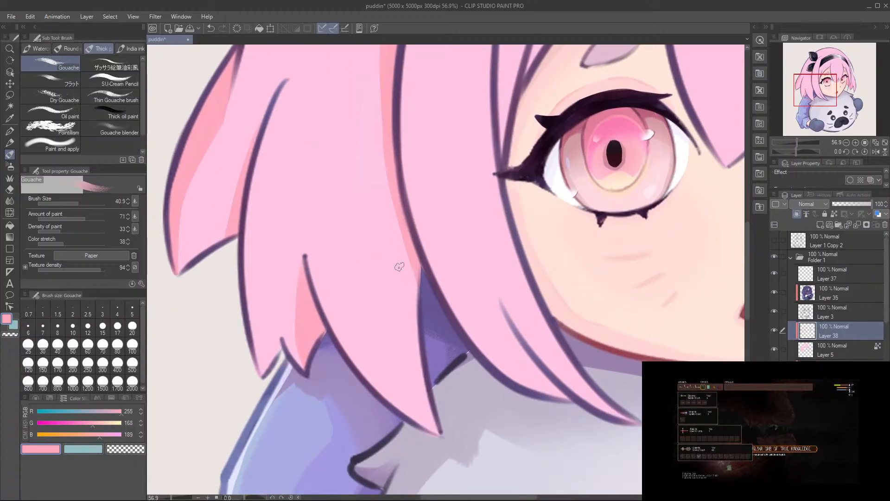
left_click_drag(393, 215, 424, 378)
key("ctrl+z")
left_click_drag(406, 236, 431, 415)
key("ctrl+z")
left_click_drag(413, 264, 438, 431)
left_click_drag(463, 361, 447, 353)
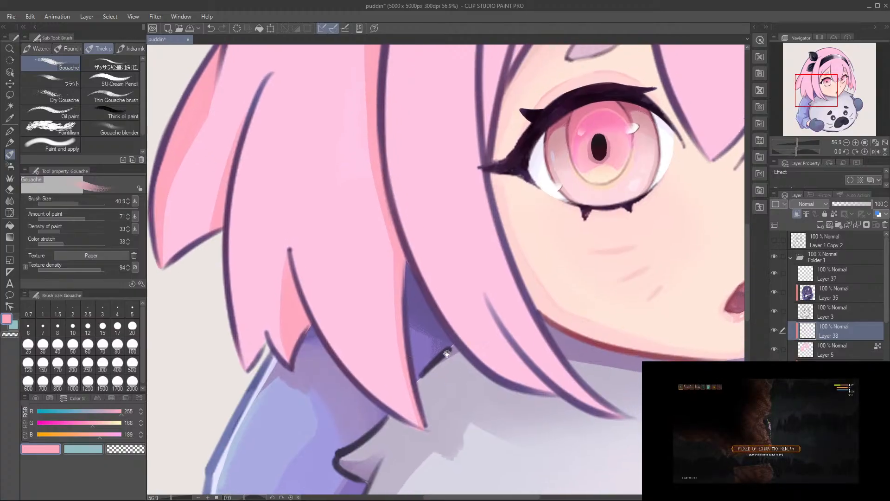
key("ctrl+s")
Step: Paint light shadow strokes on the bang beside the front side lock and along the short crease line above the near eye
left_click_drag(510, 125, 481, 298)
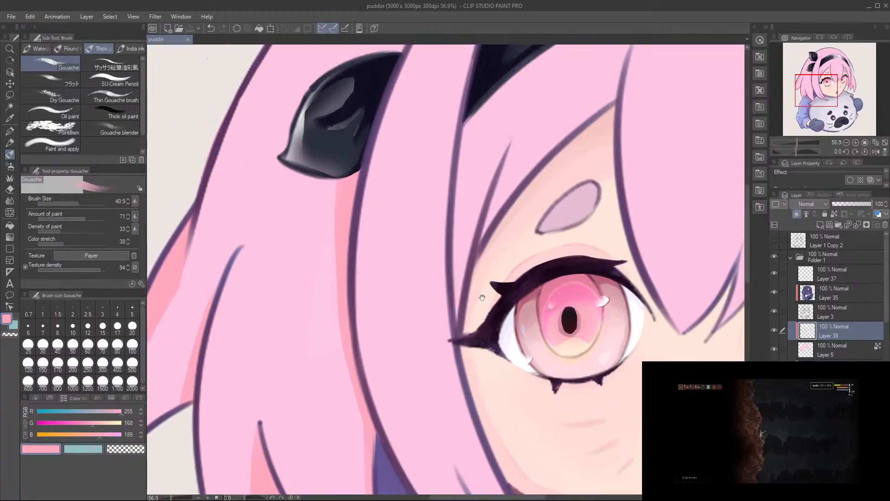
key("ctrl+z")
mouse_move(465, 130)
left_mouse_down()
mouse_move(464, 201)
mouse_move(466, 121)
mouse_move(448, 195)
mouse_move(470, 130)
mouse_move(464, 326)
left_mouse_up()
key("ctrl+z")
left_click_drag(463, 227, 459, 309)
left_click_drag(505, 183, 487, 231)
key("ctrl+z")
left_click_drag(510, 155, 487, 229)
left_click_drag(512, 151, 491, 225)
left_click_drag(548, 143, 518, 206)
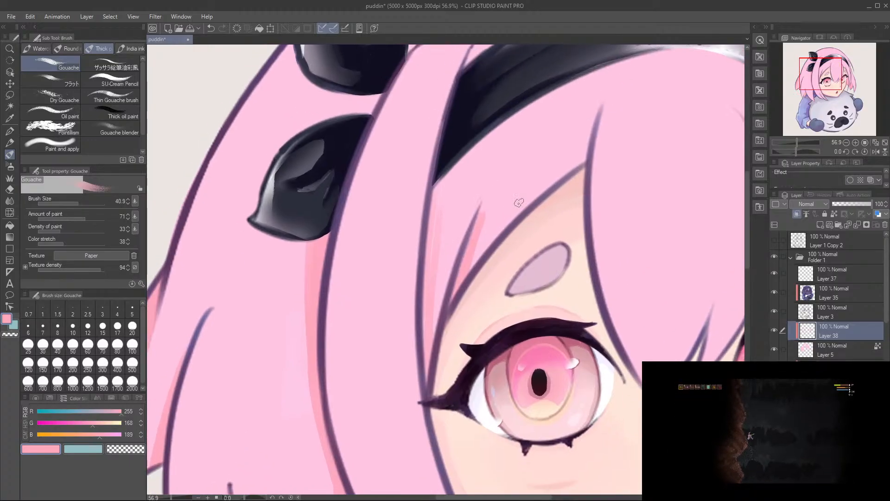
Step: Paint a shadow along the bang's lower edge above the near eyebrow and erase the excess beside the central bang's outline
mouse_move(579, 164)
left_mouse_down()
mouse_move(470, 273)
mouse_move(511, 216)
left_mouse_up()
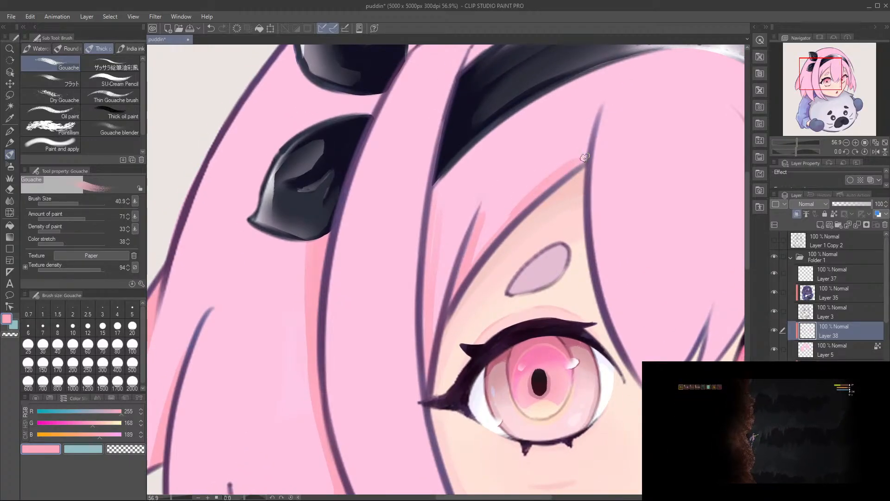
left_click_drag(577, 154, 478, 248)
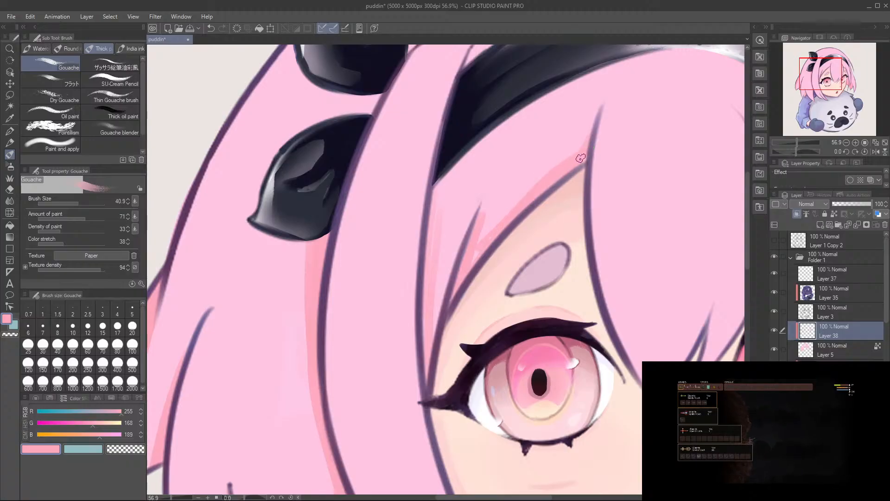
key("e")
left_click_drag(572, 137, 586, 113)
key("b")
mouse_move(577, 156)
left_mouse_down()
mouse_move(517, 207)
mouse_move(515, 229)
mouse_move(488, 235)
left_mouse_up()
left_click_drag(585, 140, 523, 213)
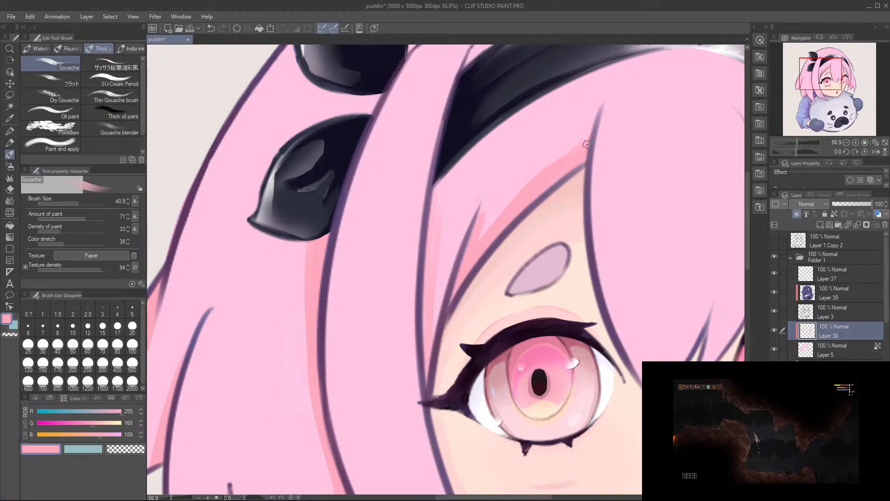
Step: Widen and smooth the bang's lower-edge shadow, blending it into the shaded strand beside the short crease line
left_click_drag(585, 141, 494, 224)
left_click_drag(558, 164, 469, 265)
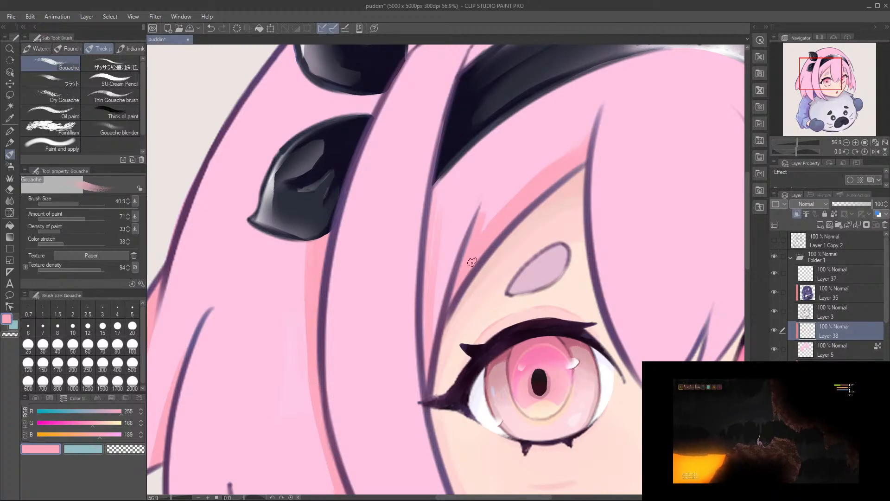
left_click_drag(554, 166, 477, 241)
left_click_drag(579, 148, 477, 230)
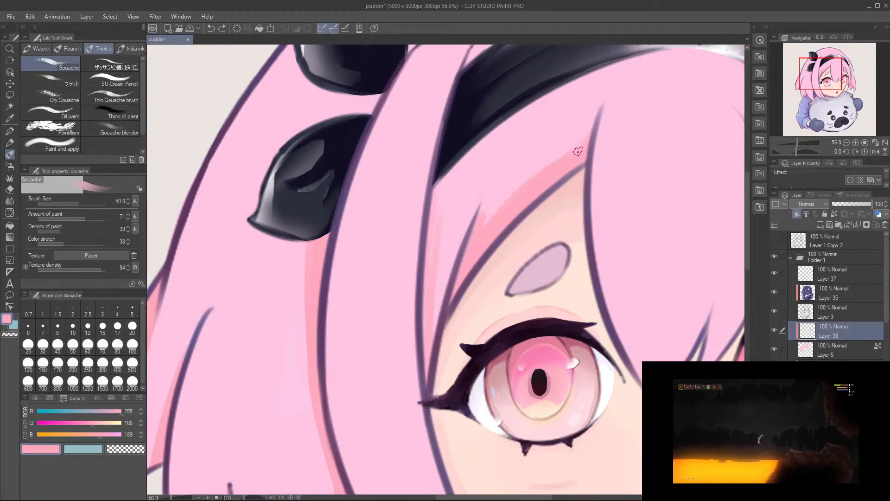
left_click_drag(577, 149, 471, 246)
mouse_move(562, 169)
left_mouse_down()
mouse_move(469, 249)
mouse_move(487, 202)
mouse_move(535, 187)
mouse_move(475, 250)
left_mouse_up()
key("e")
key("b")
left_click_drag(511, 193, 481, 222)
key("ctrl+z")
left_click_drag(541, 175, 470, 246)
Step: Shade the bang beneath the headband's near end, continuing beside the front side lock down toward the eye's outer corner
mouse_move(483, 207)
left_mouse_down()
mouse_move(482, 231)
mouse_move(469, 192)
mouse_move(427, 300)
left_mouse_up()
key("e")
key("b")
left_click_drag(464, 158, 426, 258)
left_click_drag(467, 149, 431, 266)
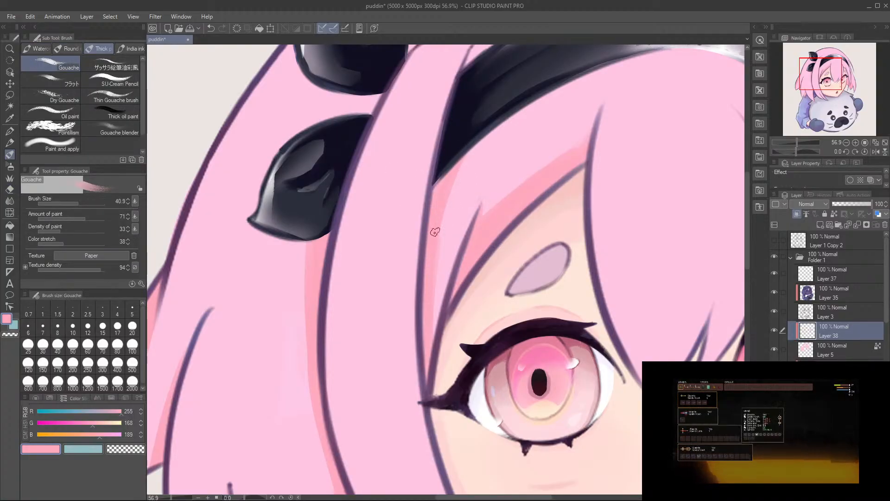
left_click_drag(437, 212, 439, 358)
left_click_drag(436, 239, 448, 377)
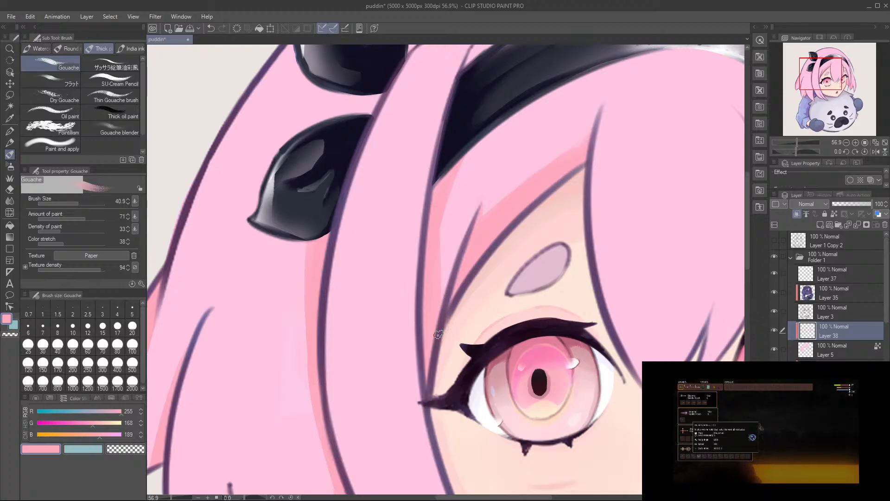
Step: Examine the shading on the far-side hair beside the eye, then the near side of the hair at a wider view
left_click_drag(494, 208, 461, 210)
left_click_drag(524, 293, 454, 277)
left_click_drag(555, 233, 585, 228)
left_click_drag(580, 111, 544, 242)
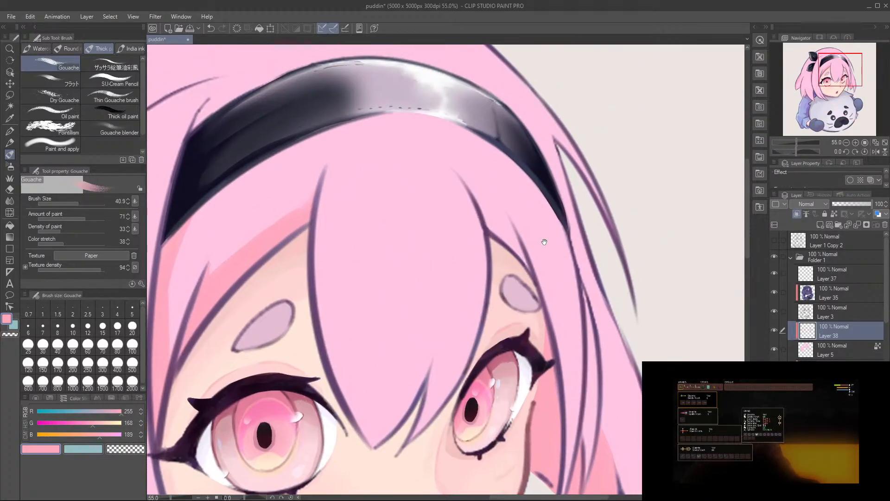
left_click_drag(586, 351, 563, 275)
mouse_move(567, 340)
left_mouse_down()
mouse_move(592, 343)
mouse_move(549, 351)
left_mouse_up()
mouse_move(557, 441)
left_mouse_down()
mouse_move(557, 371)
mouse_move(549, 391)
left_mouse_up()
key("e")
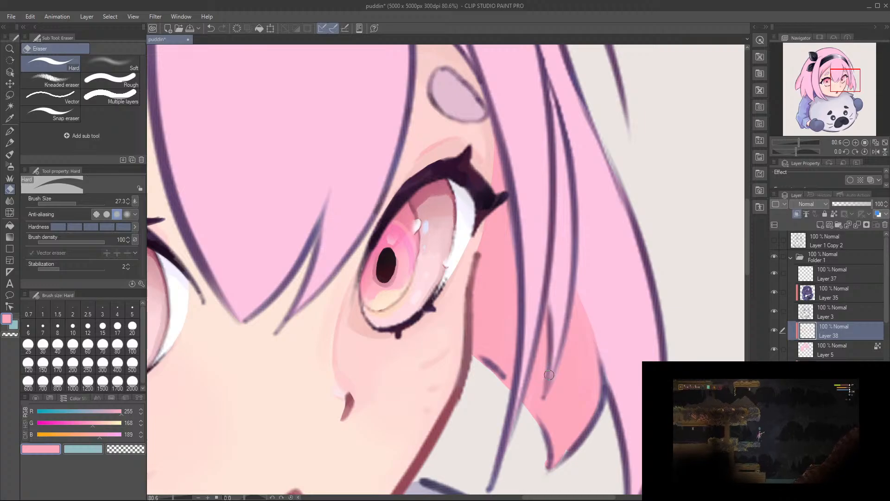
key("b")
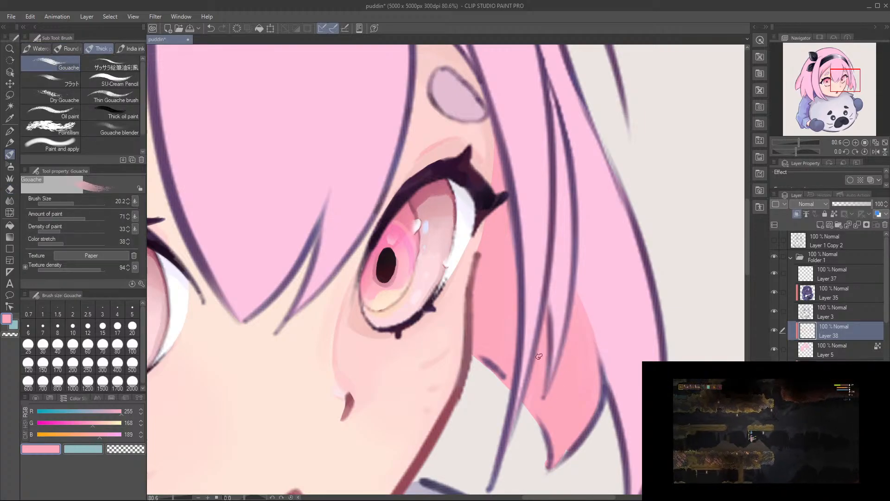
key("e")
key("b")
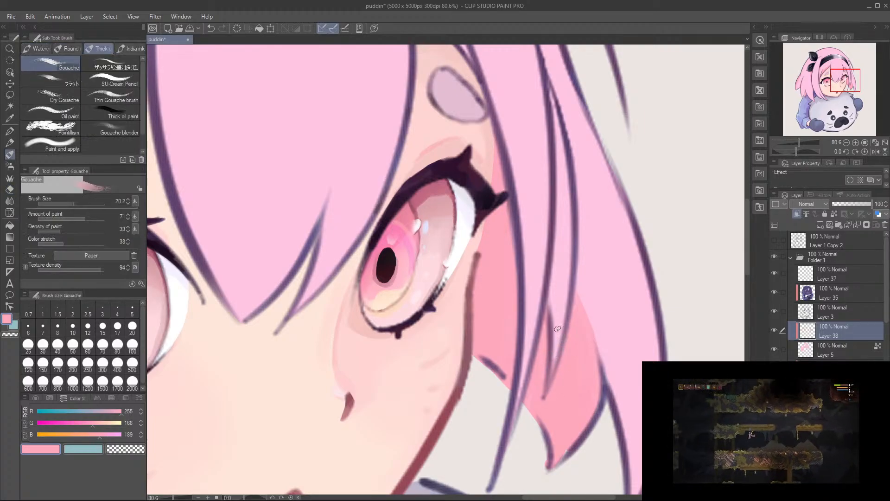
scroll(554, 356, "down", 3)
left_click_drag(478, 309, 484, 469)
left_click_drag(297, 297, 368, 356)
left_click_drag(164, 389, 431, 225)
left_click_drag(327, 382, 310, 319)
scroll(310, 319, "down", 2)
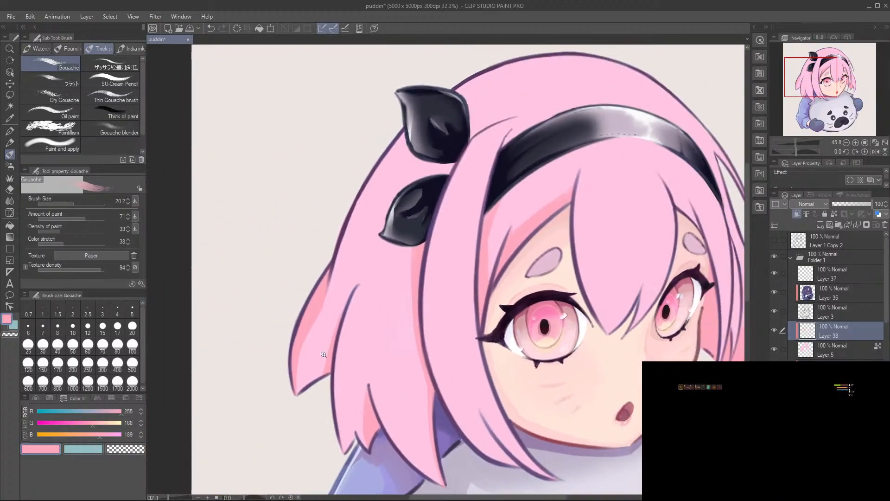
Step: Cover the unshaded middle of the near-side rear lock with shadow strokes using Gouache at size 41.6
scroll(320, 318, "up", 3)
key("b")
mouse_move(292, 374)
left_mouse_down()
mouse_move(314, 375)
mouse_move(305, 310)
mouse_move(319, 388)
left_mouse_up()
key("b")
key("ctrl+z")
key("b")
left_click_drag(336, 270, 297, 451)
left_click_drag(330, 320, 293, 427)
left_click_drag(299, 364, 291, 450)
left_click_drag(319, 332, 295, 443)
left_click_drag(333, 302, 312, 429)
left_click_drag(327, 338, 316, 410)
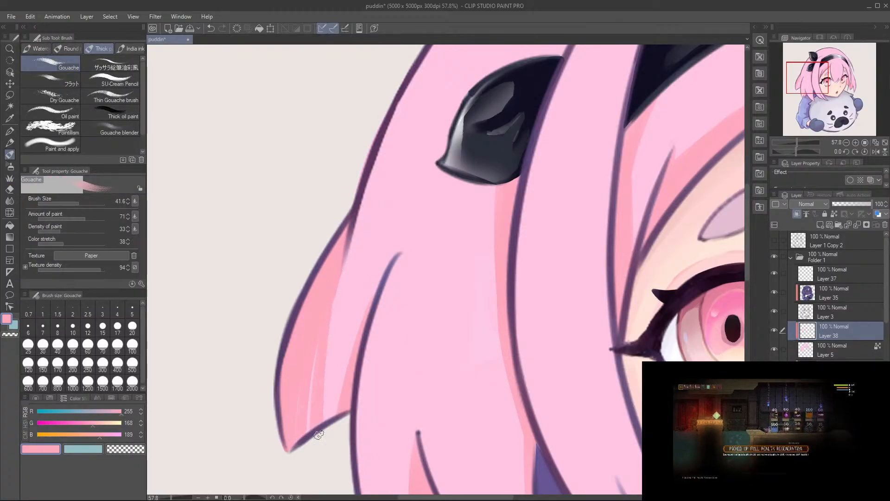
left_click_drag(335, 300, 314, 422)
left_click_drag(337, 290, 326, 417)
left_click_drag(348, 247, 336, 377)
Step: Paint a narrow shadow along the hair's outer edge above the rear lock, redoing the stroke until it tapers cleanly into the lock's shadow
left_click_drag(398, 163, 364, 258)
left_click_drag(379, 173, 329, 388)
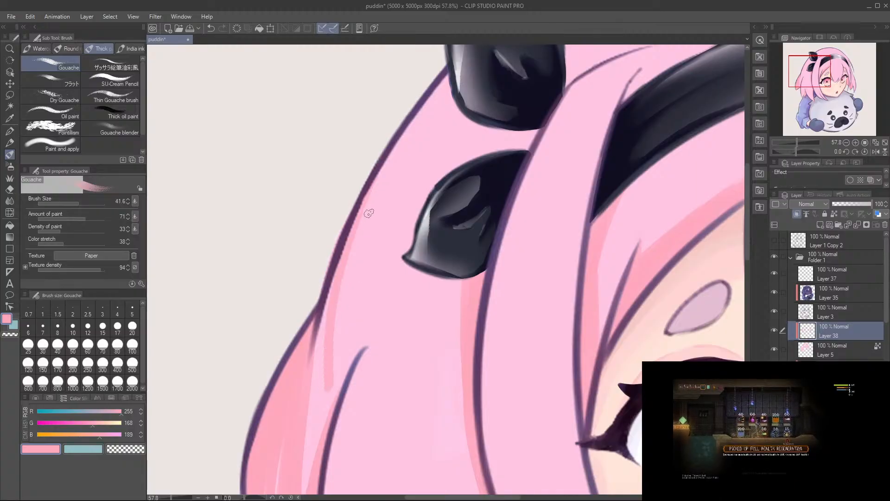
key("ctrl+z")
left_click_drag(388, 158, 327, 432)
key("ctrl+z")
left_click_drag(405, 138, 325, 420)
key("ctrl+z")
left_click_drag(325, 303, 318, 400)
left_click_drag(383, 166, 320, 358)
key("ctrl+z")
left_click_drag(375, 186, 317, 399)
mouse_move(384, 158)
left_mouse_down()
mouse_move(323, 387)
mouse_move(324, 418)
left_mouse_up()
key("ctrl+z")
left_click_drag(381, 151, 327, 422)
Step: Extend the rear lock's shadow up to the tip of the long crease line and fill in the remaining light streaks
mouse_move(344, 376)
left_mouse_down()
mouse_move(394, 288)
mouse_move(363, 345)
left_mouse_up()
key("ctrl+z")
mouse_move(411, 254)
left_mouse_down()
mouse_move(364, 350)
mouse_move(373, 315)
mouse_move(363, 328)
left_mouse_up()
key("ctrl+z")
key("ctrl+z")
key("ctrl+z")
mouse_move(409, 261)
left_mouse_down()
mouse_move(367, 327)
mouse_move(354, 412)
left_mouse_up()
mouse_move(382, 302)
left_mouse_down()
mouse_move(354, 396)
mouse_move(358, 379)
left_mouse_up()
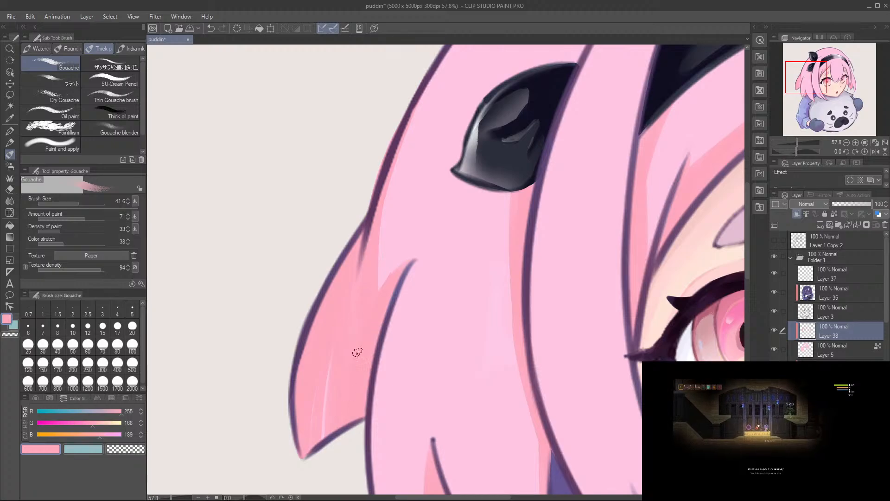
left_click_drag(328, 432, 339, 343)
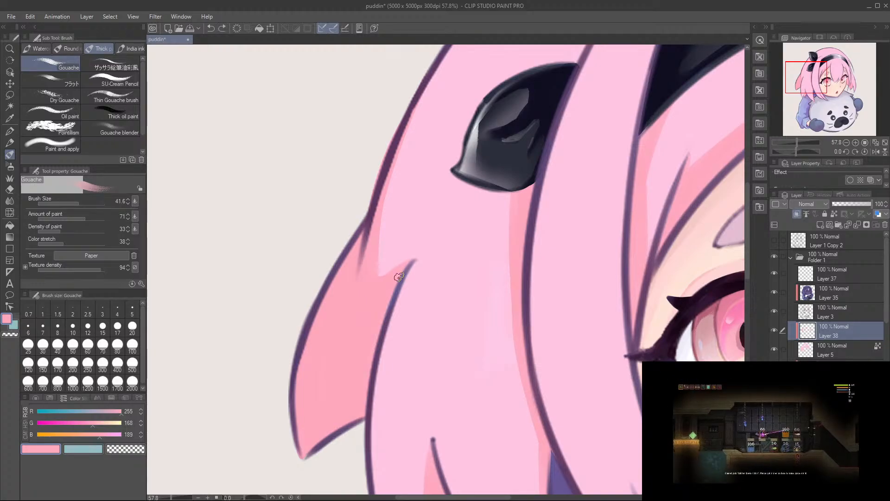
Step: Paint a thin shadow down the outer edge of the side hair in front of the rear lock, ending at its pointed tip
left_click_drag(292, 221, 278, 250)
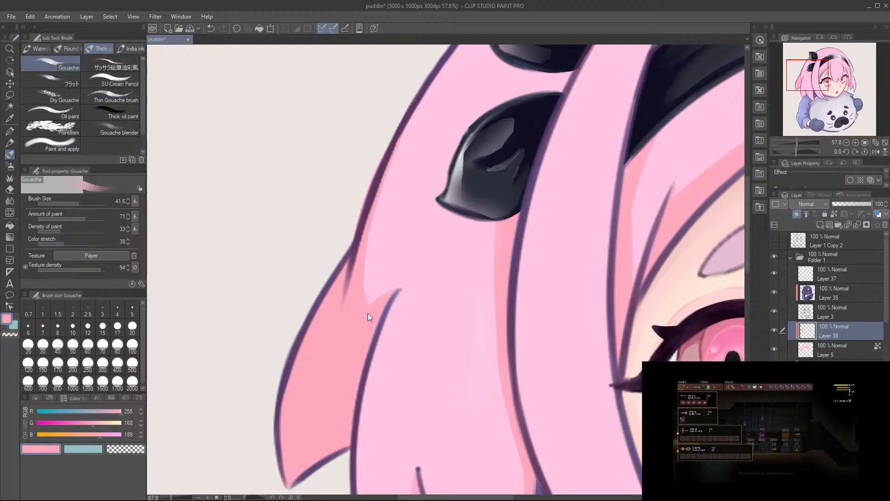
left_click_drag(337, 362, 369, 280)
left_click_drag(428, 482, 397, 337)
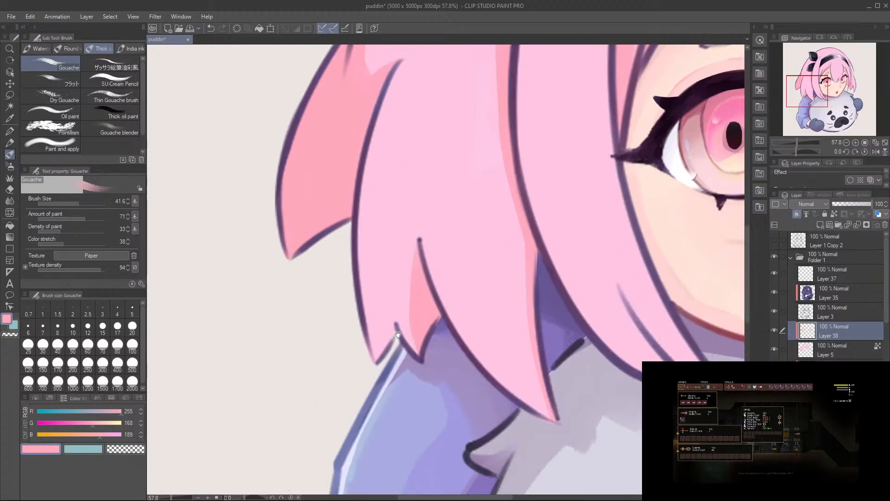
left_click_drag(362, 279, 379, 354)
key("ctrl+z")
left_click_drag(359, 254, 378, 360)
left_click_drag(359, 216, 360, 256)
left_click_drag(359, 208, 386, 355)
key("ctrl+z")
Step: Redo and widen the side hair's outer-edge shadow so that it broadens toward the pointed tip
left_click_drag(364, 160, 367, 325)
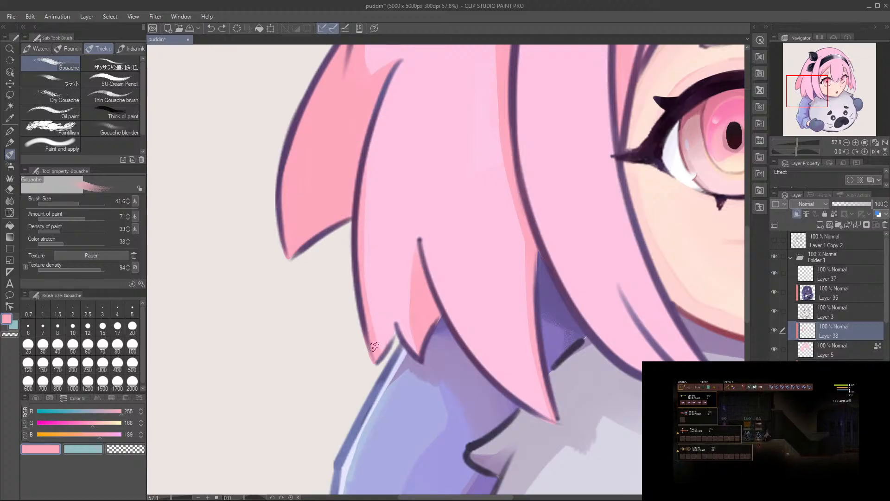
key("ctrl+z")
left_click_drag(365, 157, 375, 353)
key("ctrl+z")
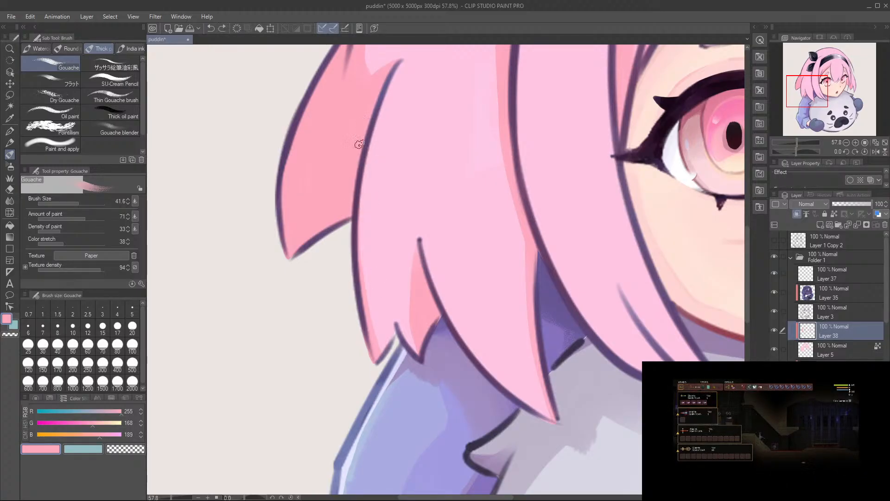
left_click_drag(361, 174, 373, 330)
left_click_drag(364, 232, 387, 361)
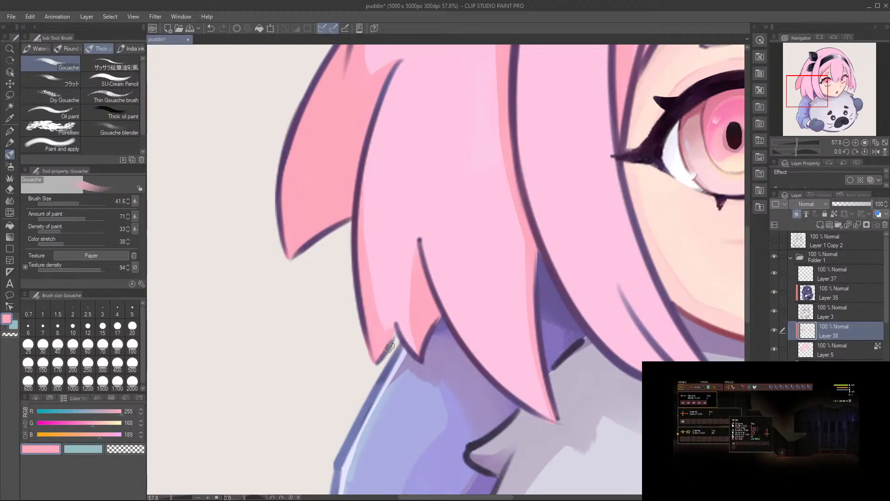
Step: Paint a tapered shadow beneath the short crease line near the tip of the front side lock, redoing strokes for a clean shape
mouse_move(467, 244)
left_mouse_down()
mouse_move(461, 300)
mouse_move(478, 315)
left_mouse_up()
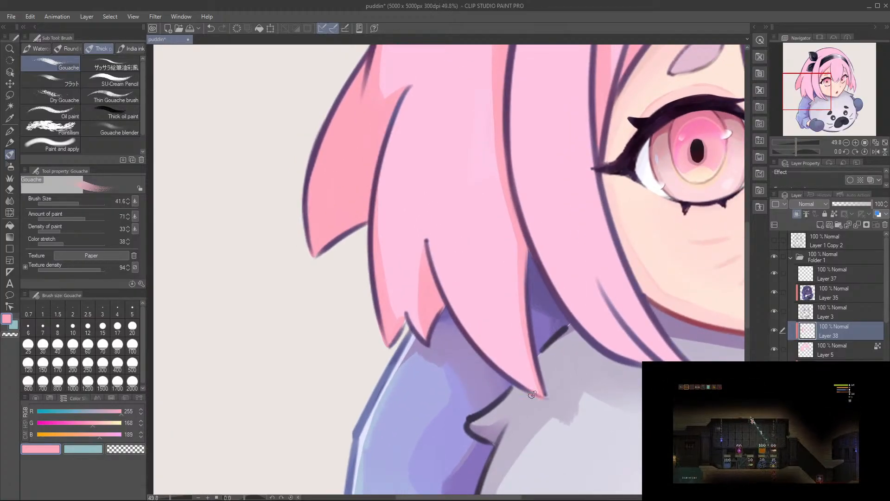
left_click_drag(531, 264, 391, 284)
left_click_drag(470, 328, 523, 284)
left_click_drag(380, 263, 496, 405)
left_click_drag(405, 303, 480, 400)
left_click_drag(382, 269, 513, 420)
key("ctrl+z")
key("ctrl+z")
left_click_drag(375, 249, 521, 425)
left_click_drag(393, 283, 523, 419)
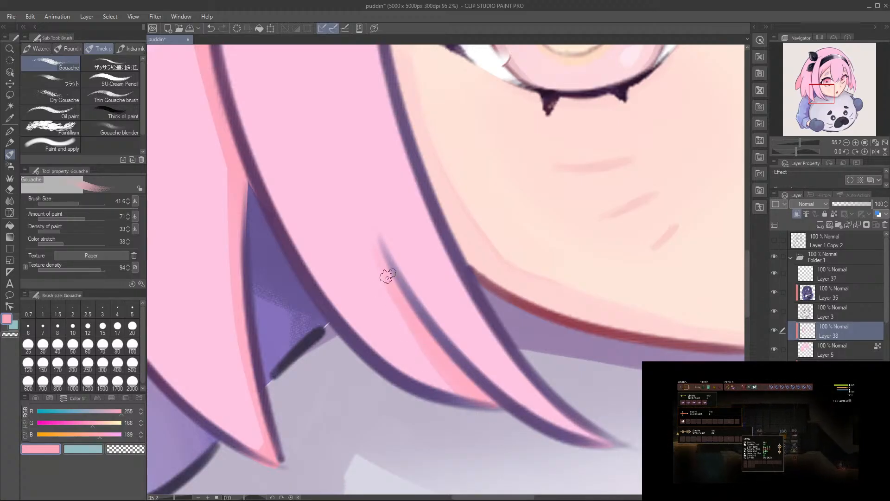
Step: Shade the lower outer edge of the front side lock, joining it with the crease shadow near the tip
left_click_drag(345, 316, 510, 418)
key("ctrl+z")
mouse_move(296, 261)
left_mouse_down()
mouse_move(477, 410)
mouse_move(396, 364)
mouse_move(452, 397)
left_mouse_up()
left_click_drag(330, 300, 450, 392)
left_click_drag(347, 307, 413, 368)
left_click_drag(307, 249, 486, 405)
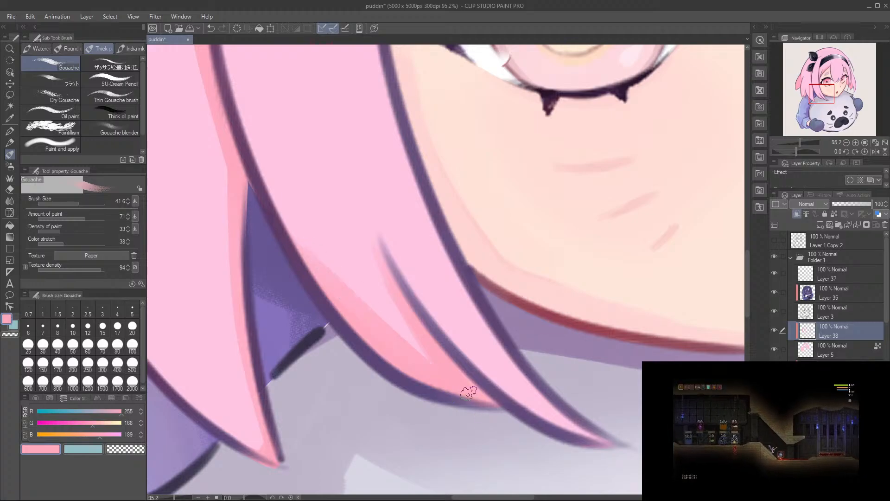
Step: Extend the front side lock's outer-edge shadow upward along the outline with a smooth taper
left_click_drag(399, 341, 419, 431)
left_click_drag(305, 265, 437, 438)
key("ctrl+z")
left_click_drag(260, 197, 434, 424)
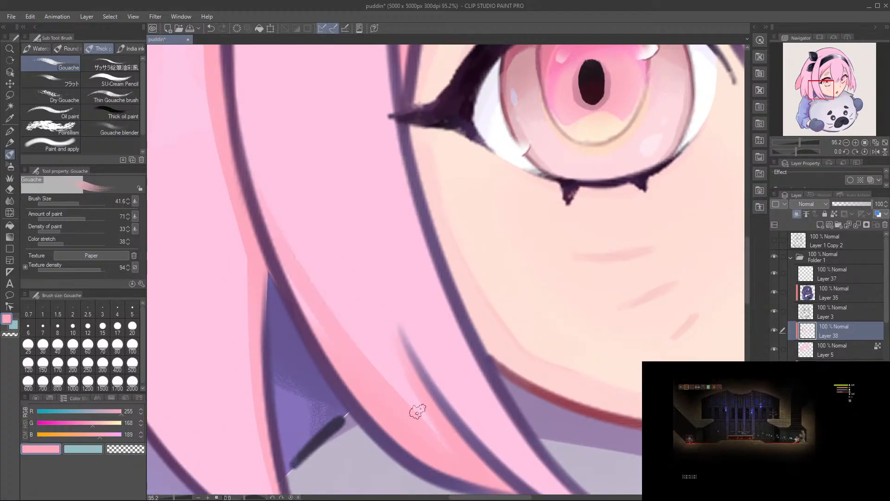
scroll(360, 292, "up", 2)
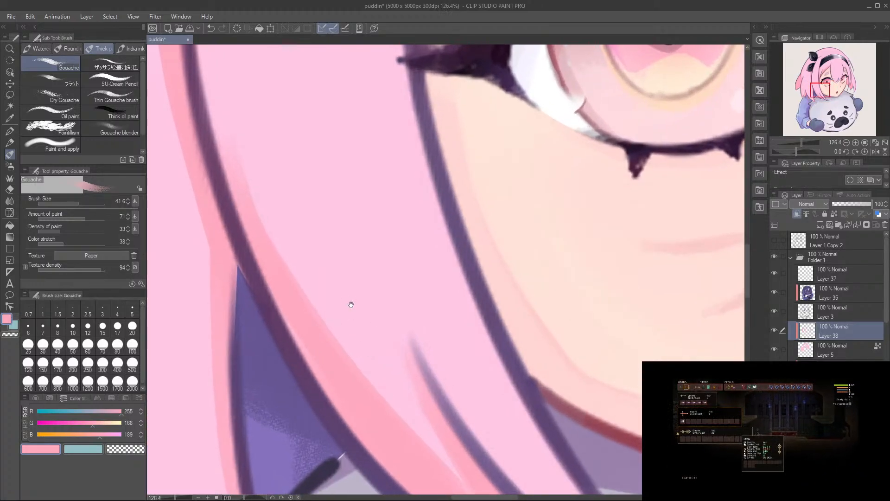
Step: Redo the shadow around the crease near the front side lock's tip, blending its upper edge with broad, soft gouache strokes
scroll(351, 297, "up", 3)
scroll(369, 278, "down", 5)
key("r")
mouse_move(404, 173)
left_mouse_down()
mouse_move(445, 133)
mouse_move(344, 328)
left_mouse_up()
key("b")
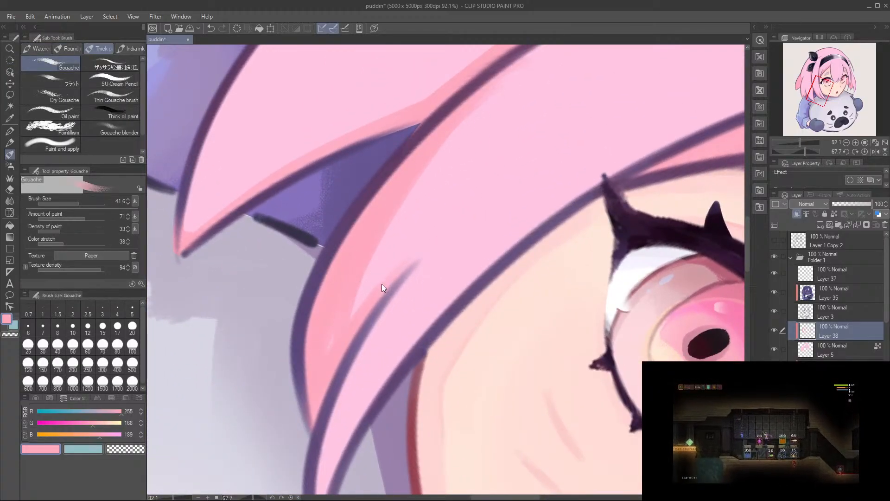
key("ctrl+z")
left_click_drag(415, 254, 340, 356)
left_click_drag(352, 314, 408, 278)
left_click_drag(411, 247, 294, 421)
key("ctrl+z")
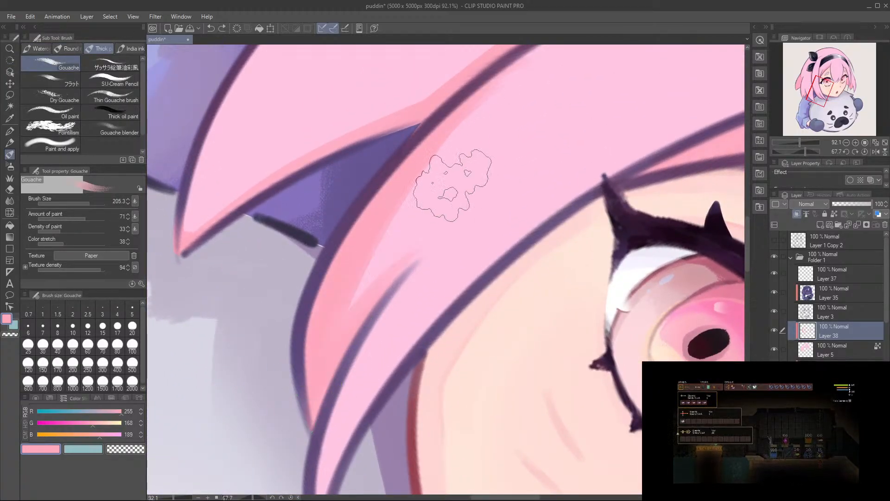
left_click_drag(412, 246, 299, 419)
key("ctrl+e")
key("ctrl+z")
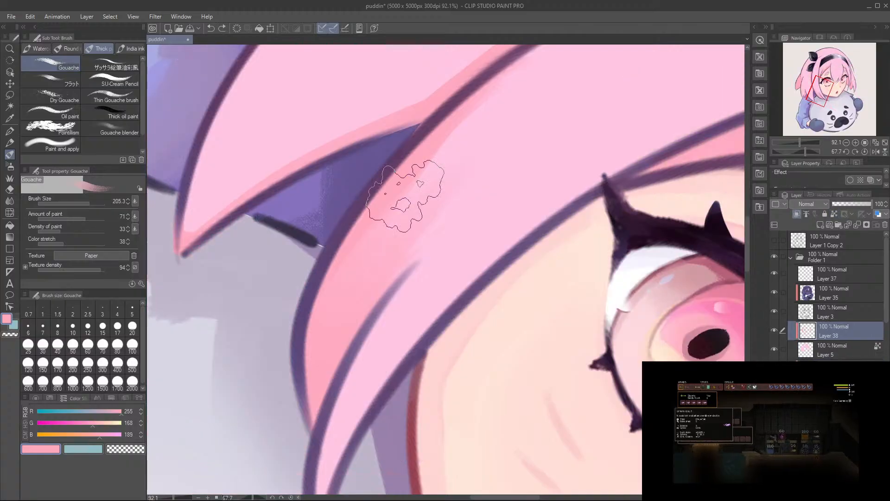
Step: Paint a soft warm shadow down the outer edge of the wide back side lock, redoing strokes that miss the shape
scroll(491, 150, "down", 8)
key("r")
mouse_move(491, 149)
left_mouse_down()
mouse_move(427, 143)
mouse_move(368, 168)
mouse_move(395, 301)
left_mouse_up()
mouse_move(383, 277)
left_mouse_down()
mouse_move(383, 297)
mouse_move(349, 320)
left_mouse_up()
left_click_drag(384, 174, 331, 407)
key("ctrl+z")
left_click_drag(391, 161, 332, 406)
left_click_drag(381, 187, 339, 432)
key("ctrl+z")
Step: Build up the back side lock's shadow toward its lower tips with long tapered gouache strokes
mouse_move(376, 204)
left_mouse_down()
mouse_move(341, 327)
mouse_move(342, 394)
left_mouse_up()
mouse_move(399, 171)
left_mouse_down()
mouse_move(361, 483)
mouse_move(346, 455)
left_mouse_up()
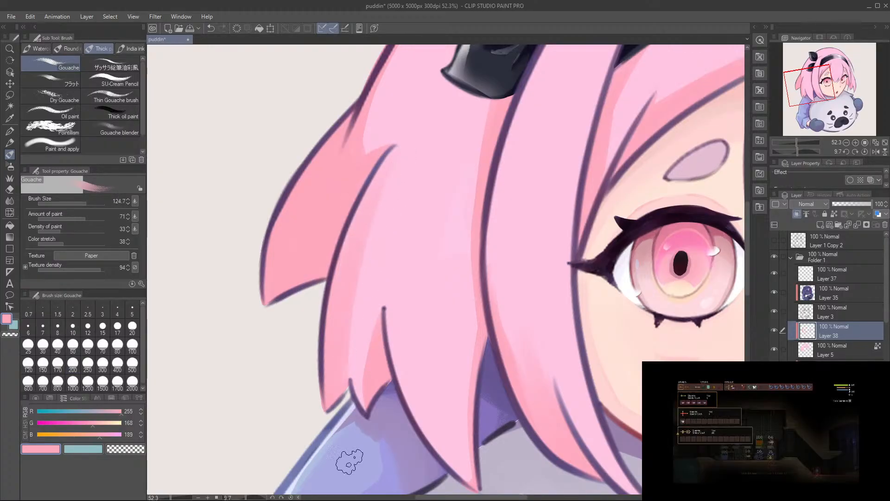
mouse_move(400, 175)
left_mouse_down()
mouse_move(347, 436)
mouse_move(337, 427)
left_mouse_up()
key("ctrl+z")
left_click_drag(388, 201, 340, 483)
left_click_drag(377, 238, 333, 487)
left_click_drag(362, 274, 336, 453)
Step: Fade the inner edge of the back side lock's shadow with the Soft eraser, and refine it with a smaller Gouache brush
key("e")
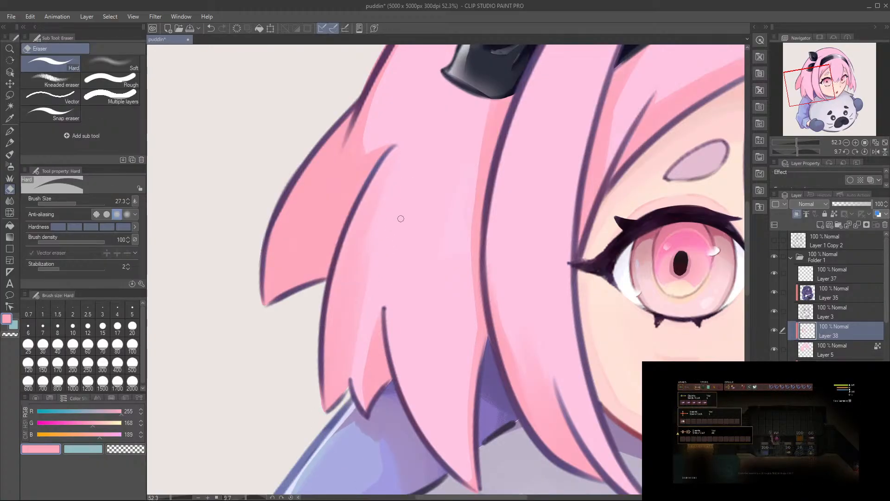
left_click(103, 65)
left_click_drag(395, 236, 345, 250, "ctrl+alt")
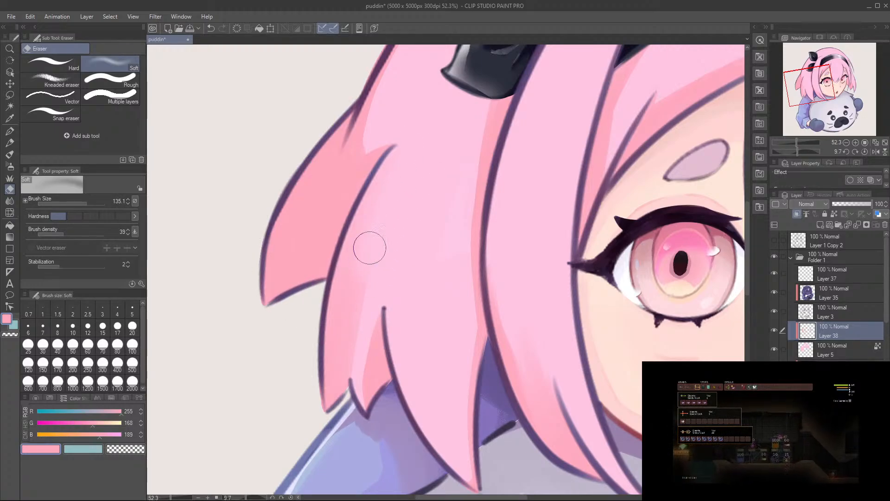
key("b")
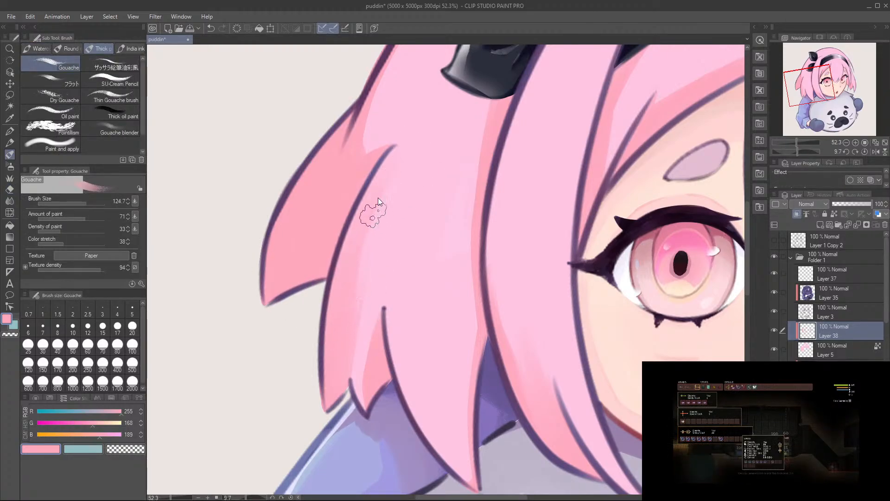
scroll(364, 257, "up", 2)
left_click_drag(334, 353, 350, 300, "ctrl+alt")
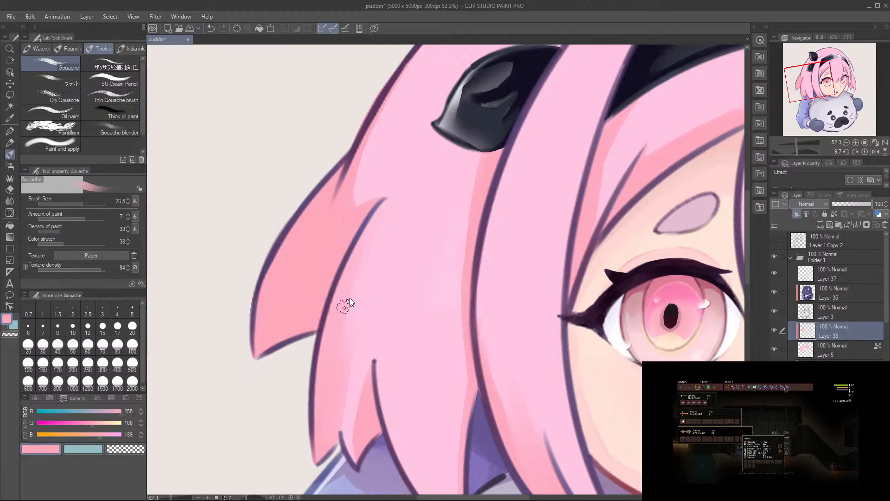
mouse_move(359, 258)
left_mouse_down()
mouse_move(294, 369)
mouse_move(298, 420)
left_mouse_up()
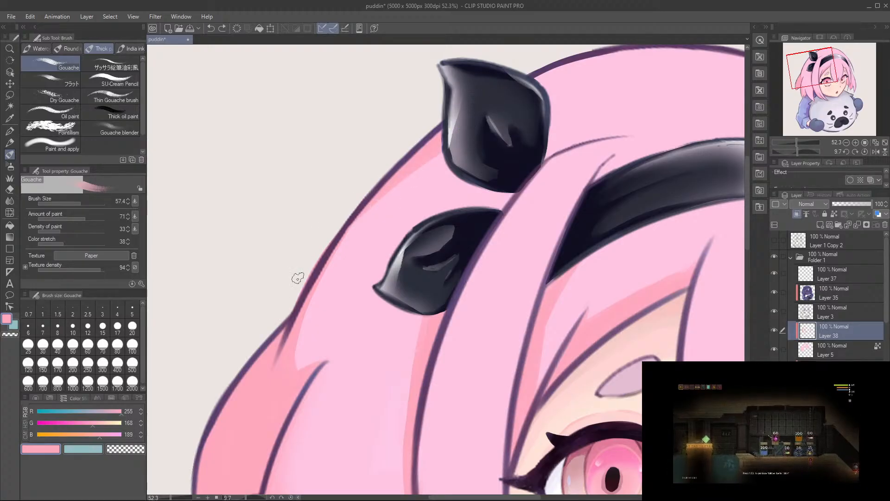
Step: Redo the narrow shadow along the head's outer outline just above the upper black hair ornament
left_click_drag(437, 164, 405, 226)
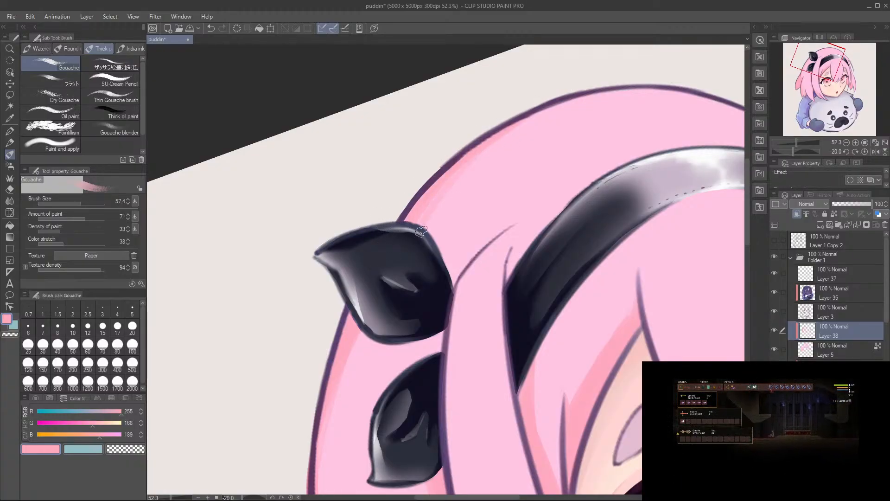
key("ctrl+z")
left_click_drag(500, 131, 384, 254)
left_click_drag(469, 153, 410, 234)
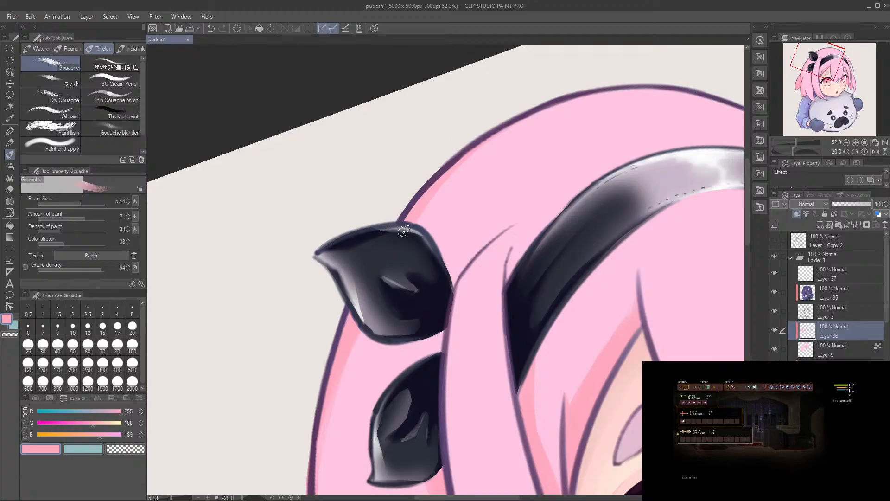
Step: Paint a small shadow where the front lock's crease meets the upper edge of the black headband
scroll(445, 255, "right", 1)
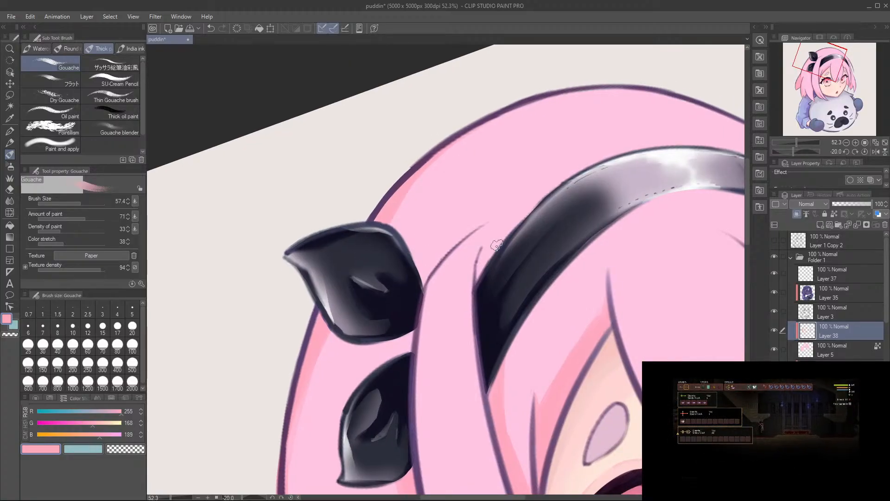
key("ctrl+z")
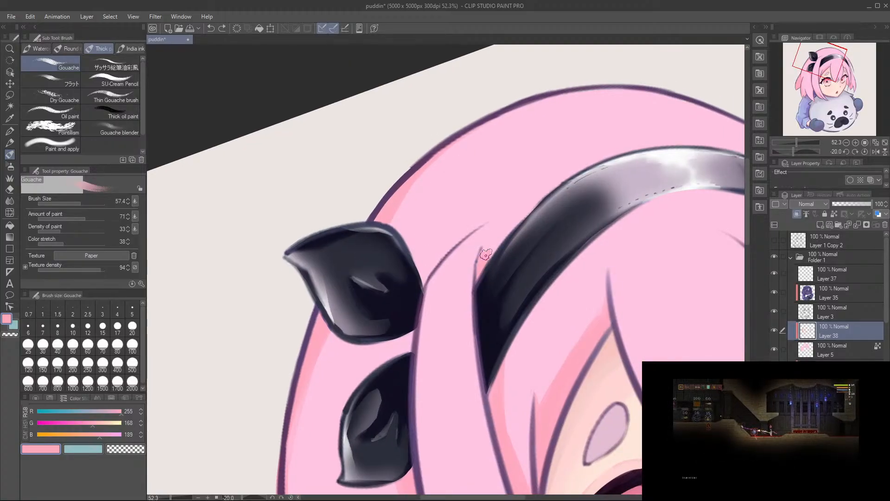
left_click_drag(535, 236, 472, 256)
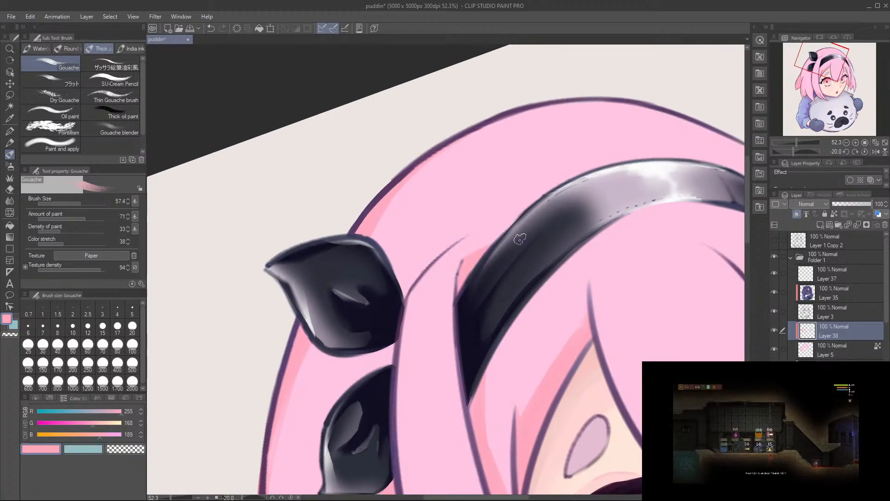
left_click_drag(487, 255, 436, 103)
left_click_drag(466, 116, 524, 189)
Step: Shade the front side lock's outer edge with a soft gradient, fading it with the Soft eraser and touching up along the outline
mouse_move(413, 218)
left_mouse_down()
mouse_move(399, 296)
mouse_move(382, 280)
left_mouse_up()
mouse_move(355, 378)
left_mouse_down()
mouse_move(360, 303)
mouse_move(374, 278)
mouse_move(358, 321)
left_mouse_up()
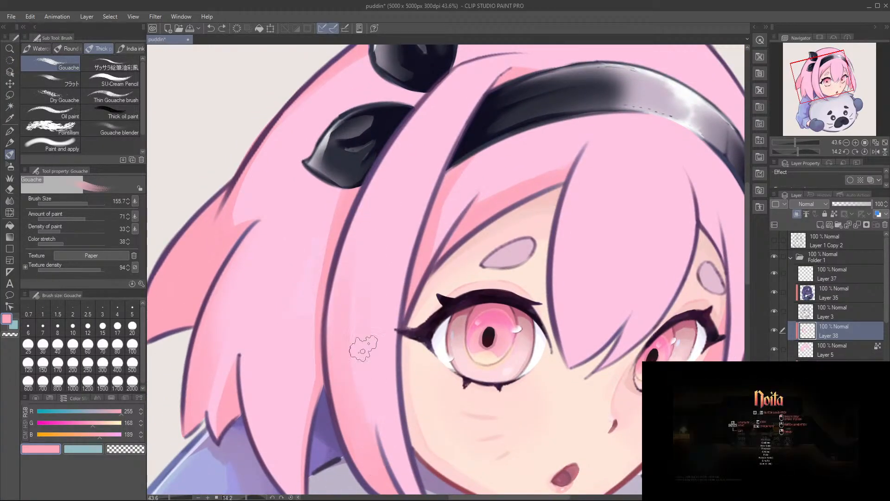
key("e")
mouse_move(371, 338)
left_mouse_down()
mouse_move(373, 297)
mouse_move(356, 286)
left_mouse_up()
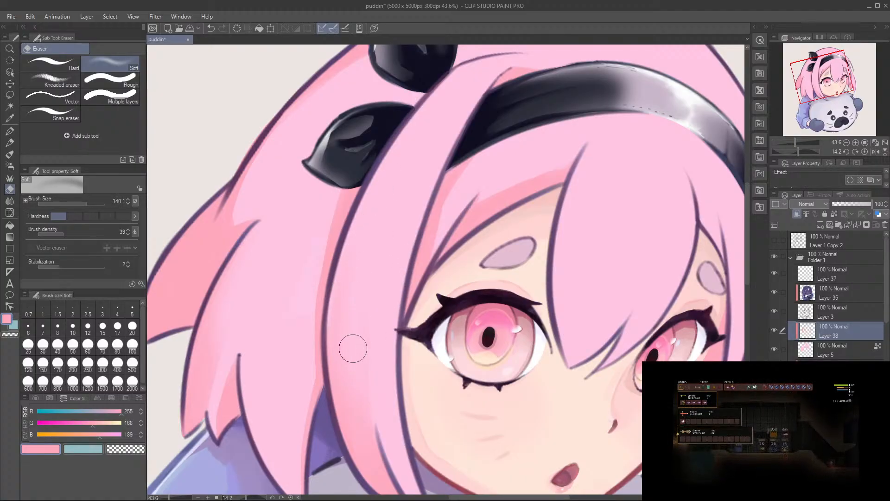
key("b")
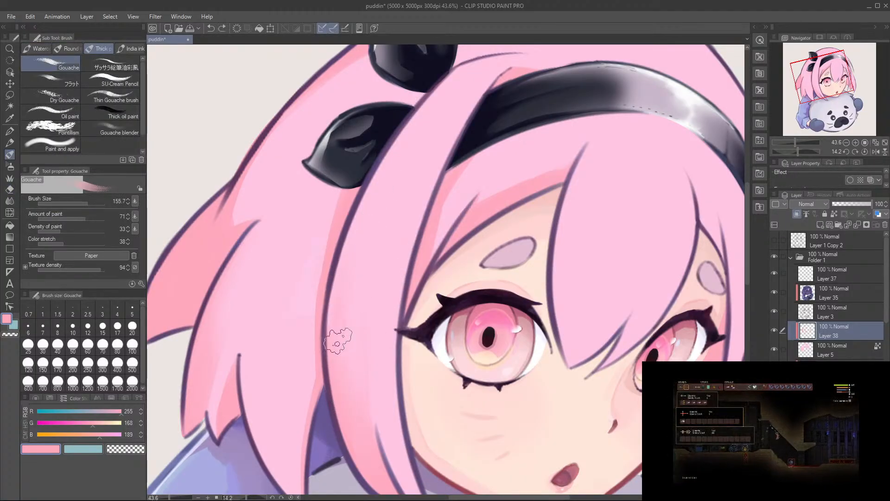
left_click_drag(340, 314, 339, 316)
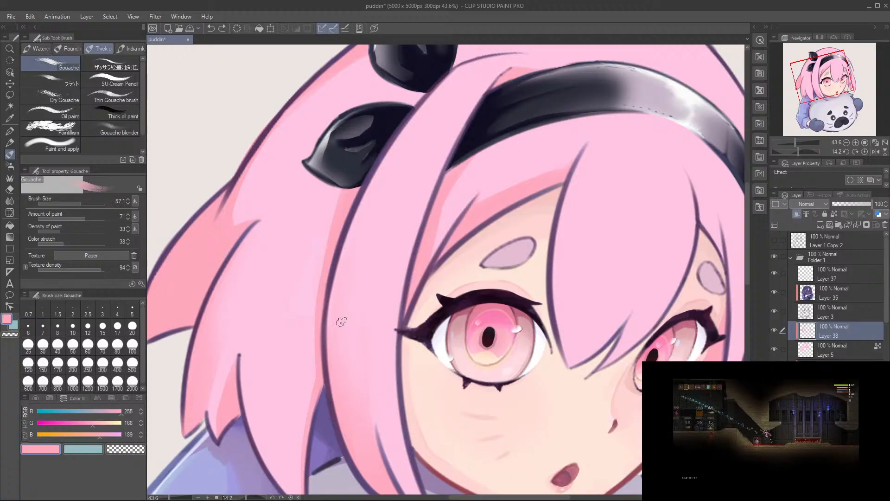
left_click_drag(334, 283, 329, 345)
left_click_drag(332, 306, 333, 351)
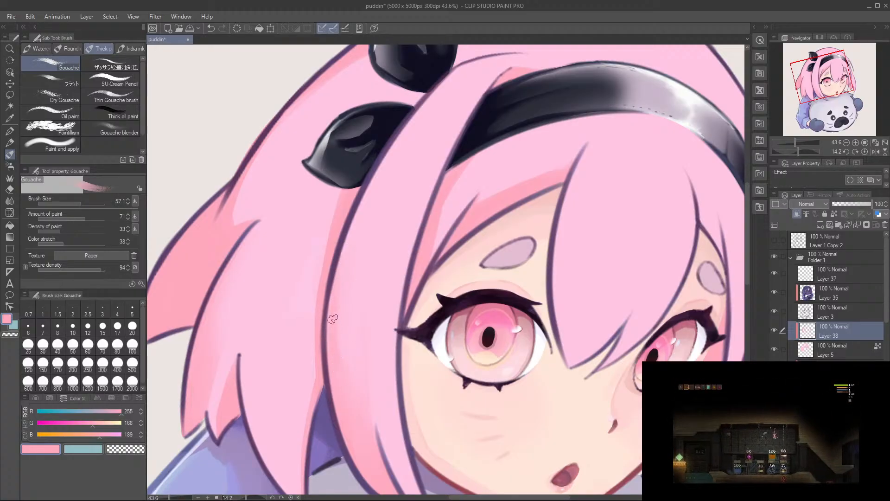
Step: Fill the narrow gap between the far-side hair strands beside the eye with warm pink shadow, tapering to the top
scroll(348, 324, "down", 2)
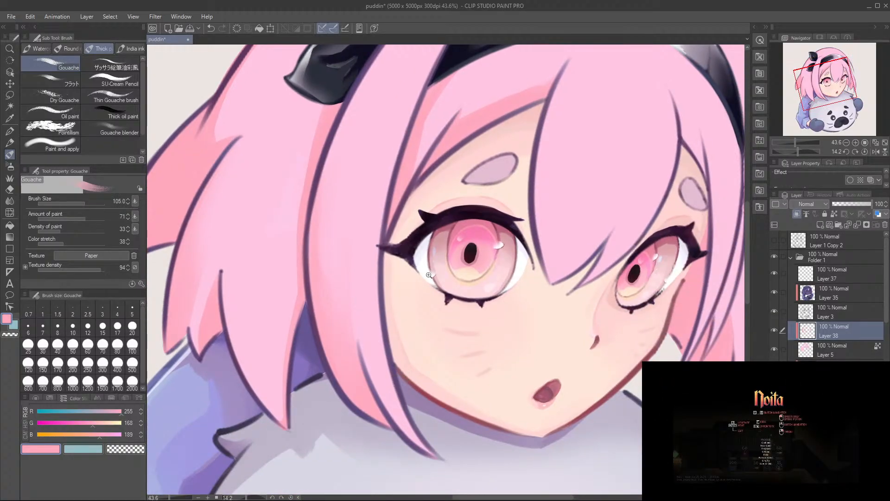
left_click_drag(427, 278, 399, 278)
mouse_move(650, 246)
left_mouse_down()
mouse_move(655, 199)
mouse_move(560, 237)
mouse_move(561, 252)
left_mouse_up()
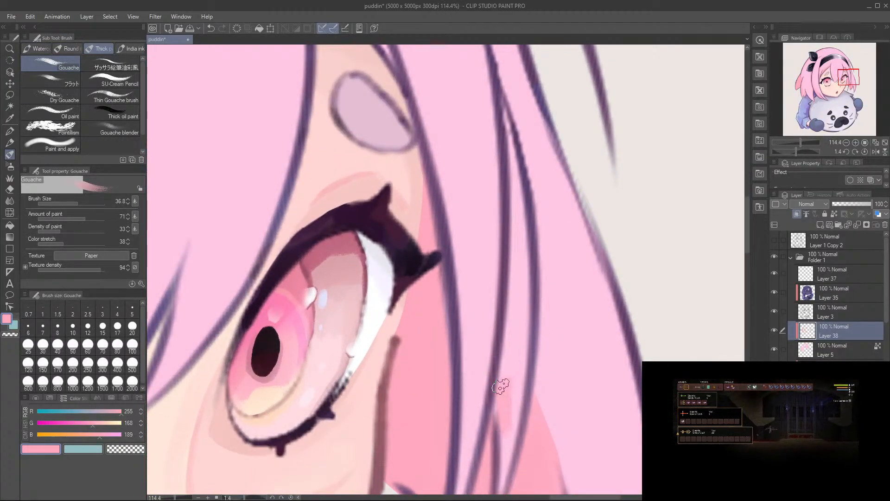
scroll(505, 389, "down", 2)
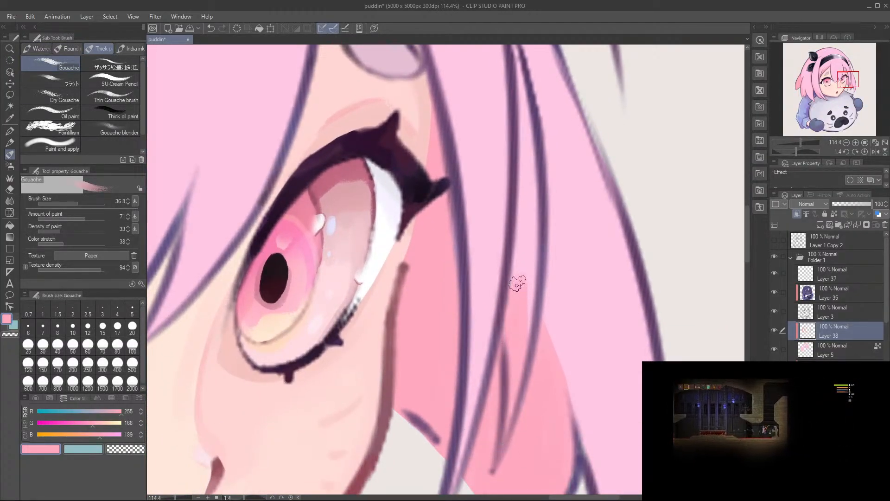
scroll(524, 255, "up", 4)
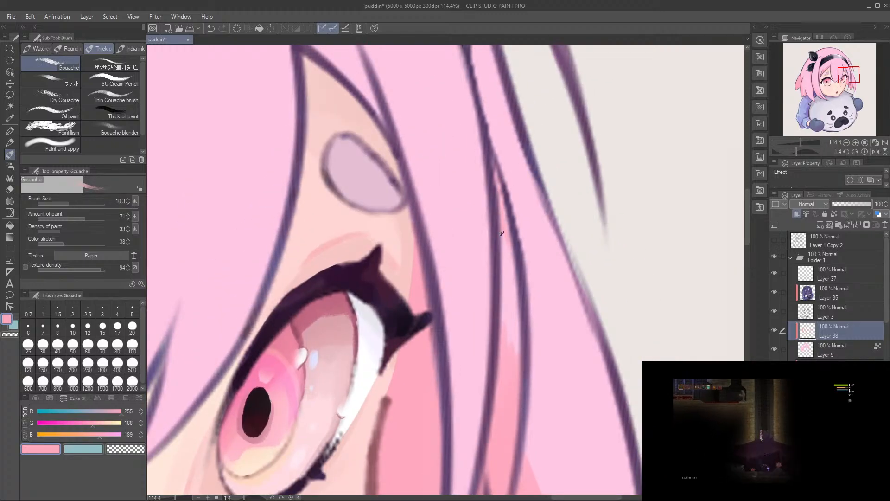
left_click_drag(508, 233, 517, 232)
left_click_drag(502, 197, 508, 392)
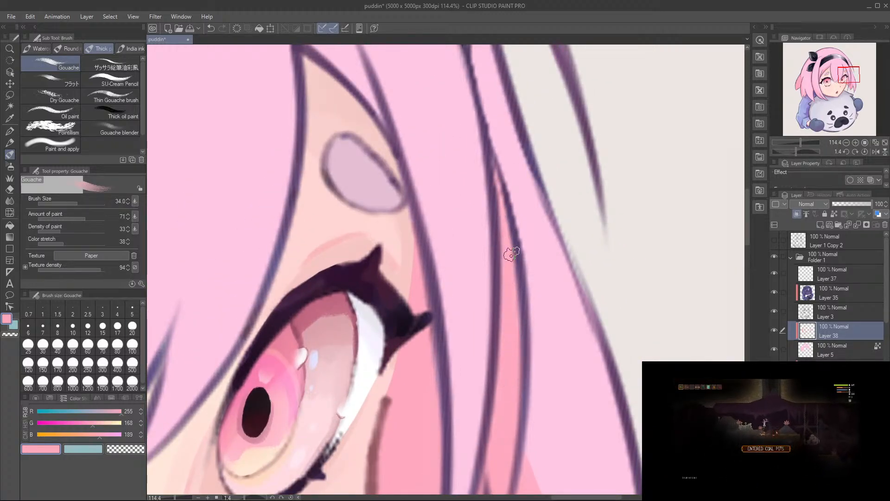
Step: Paint a thin shadow along the crown's outline near the headband's far end, and fade its end with the Soft eraser
scroll(515, 299, "down", 3)
scroll(516, 371, "down", 4)
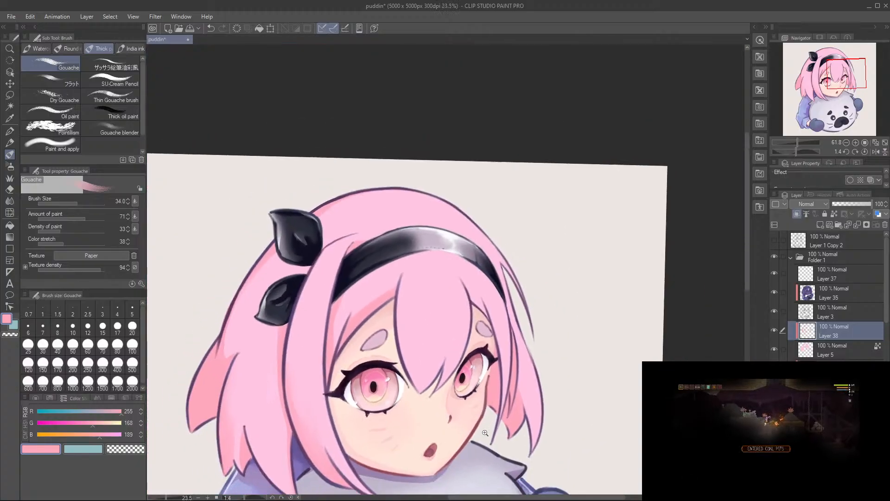
scroll(488, 353, "up", 1)
scroll(489, 255, "up", 1)
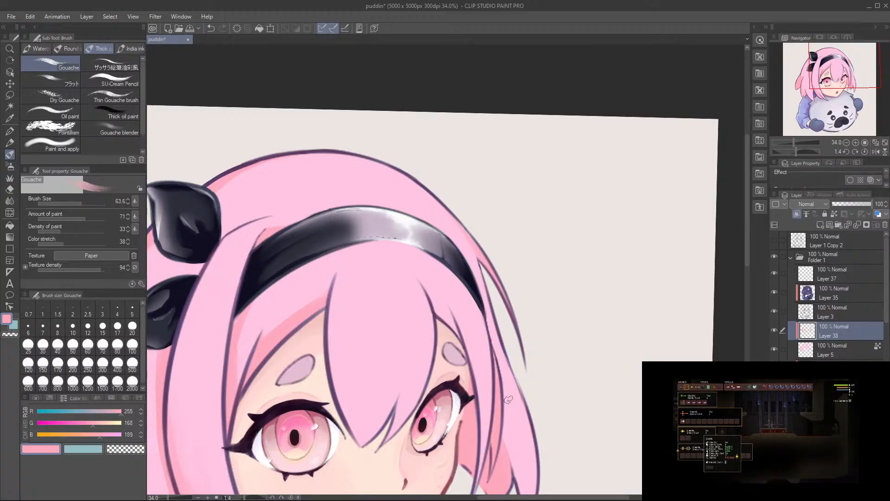
mouse_move(408, 193)
left_mouse_down()
mouse_move(230, 296)
mouse_move(282, 322)
mouse_move(328, 310)
mouse_move(312, 252)
left_mouse_up()
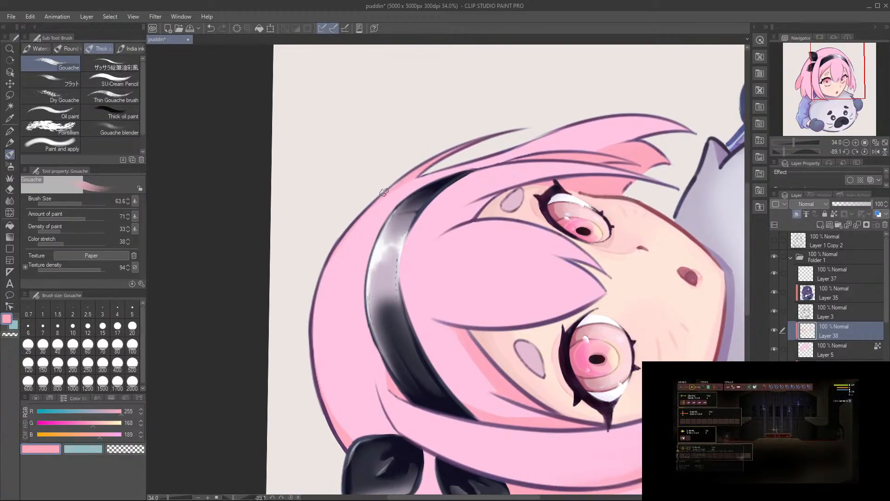
key("ctrl+z")
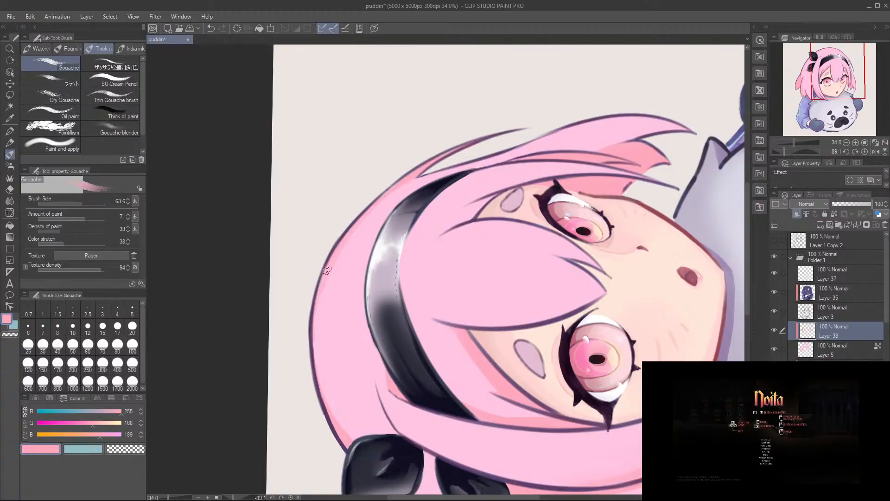
key("e")
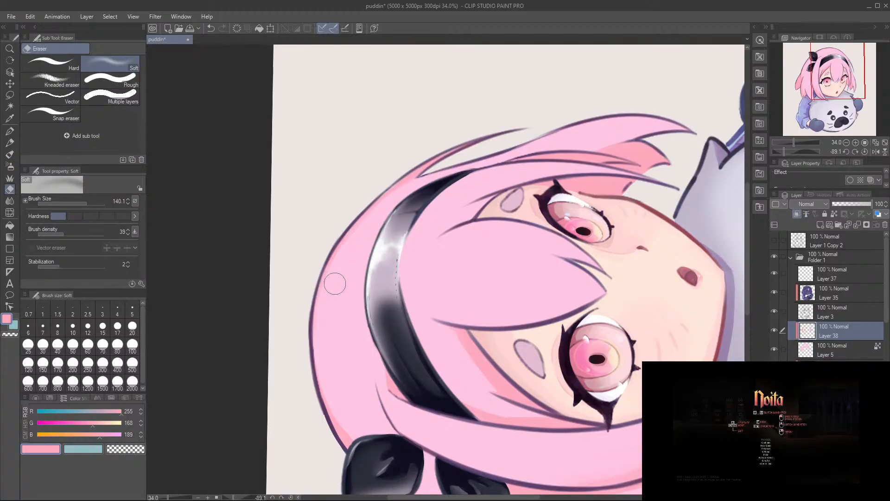
left_click_drag(333, 284, 356, 256)
Step: Paint a warm shadow at the base of the far-side bangs above the eyebrow, redoing the first stroke
key("r")
mouse_move(412, 183)
left_mouse_down()
mouse_move(561, 280)
mouse_move(552, 224)
left_mouse_up()
key("b")
key("space")
mouse_move(438, 423)
left_mouse_down()
mouse_move(450, 295)
mouse_move(499, 299)
left_mouse_up()
left_click_drag(495, 159, 490, 193)
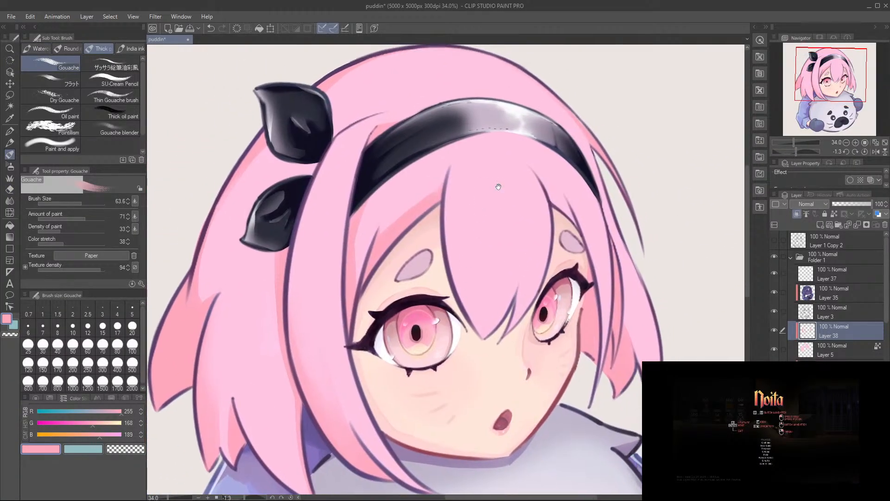
key("e")
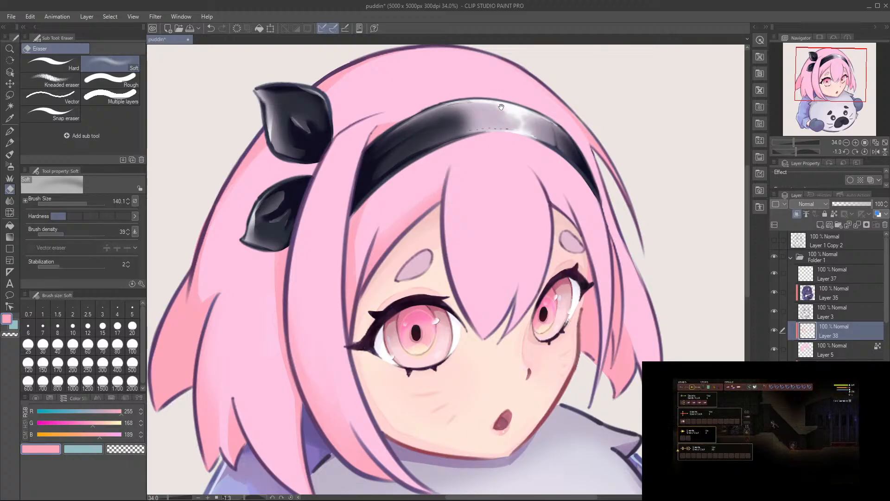
scroll(575, 231, "up", 3)
key("b")
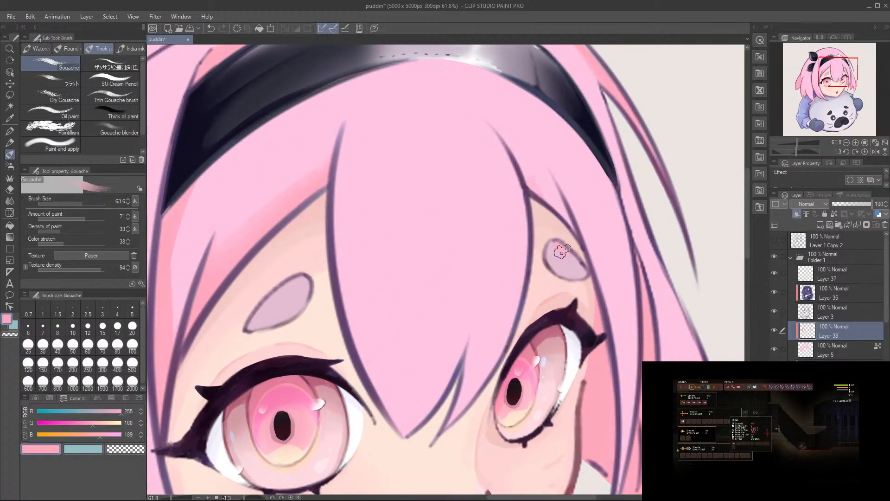
left_click_drag(523, 157, 559, 214)
key("ctrl+z")
left_click_drag(542, 177, 547, 207)
Step: Extend the far-side bangs' shadow up along the central bang's outline to a taper, and soften its edge with the Soft eraser
left_click_drag(513, 146, 532, 184)
mouse_move(500, 129)
left_mouse_down()
mouse_move(556, 196)
mouse_move(534, 175)
left_mouse_up()
left_click_drag(507, 143, 538, 183)
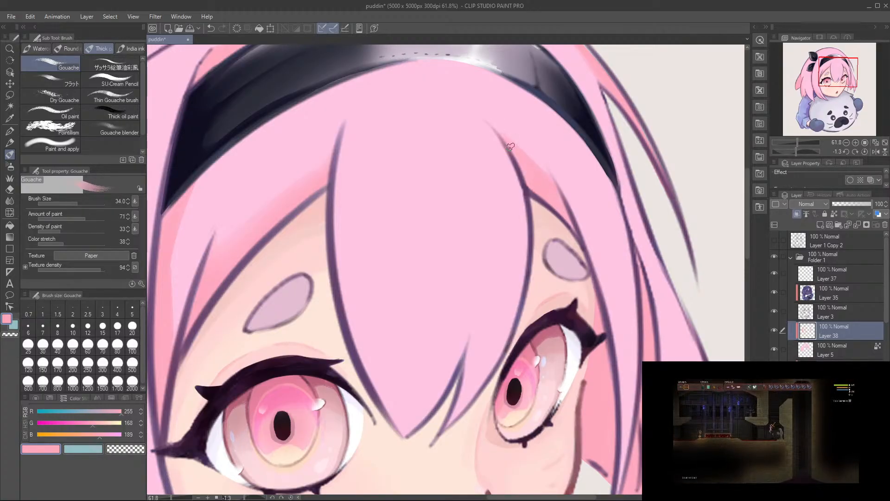
key("e")
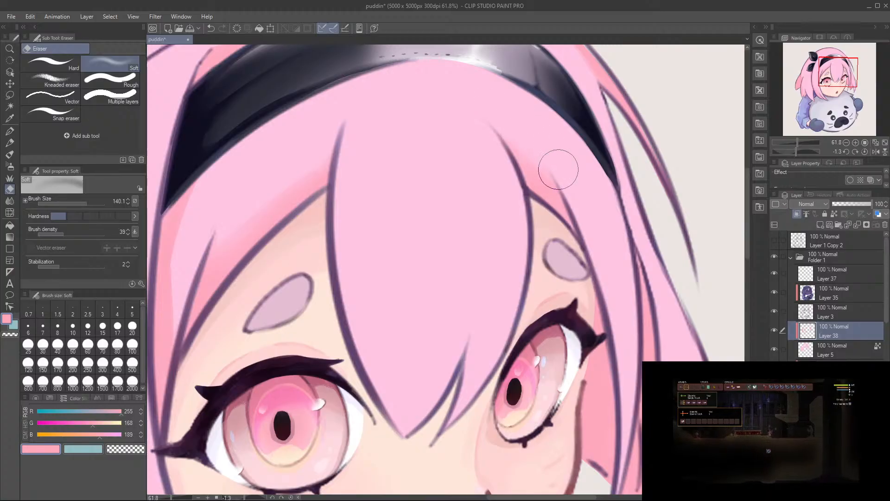
left_click_drag(467, 263, 563, 200)
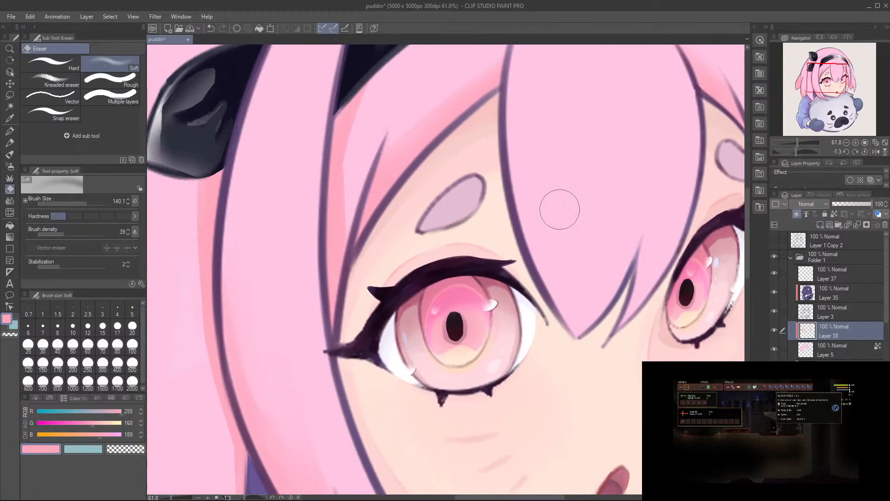
Step: Sample the near eyebrow's mauve with the Gouache brush, adjust it to R 214, G 161, B 179, and shade the eyebrow's lower edge
key("b")
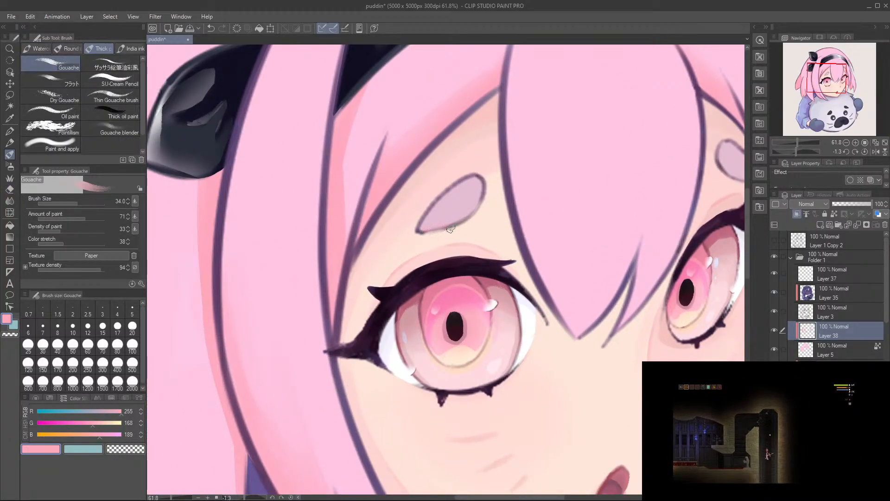
left_click(452, 206, "alt")
left_click(91, 424)
left_click(103, 412)
left_click(101, 433)
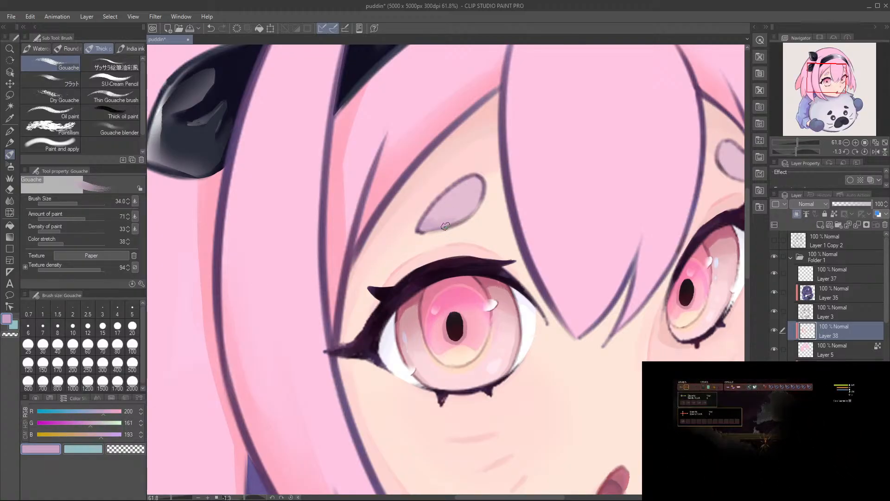
left_click(96, 435)
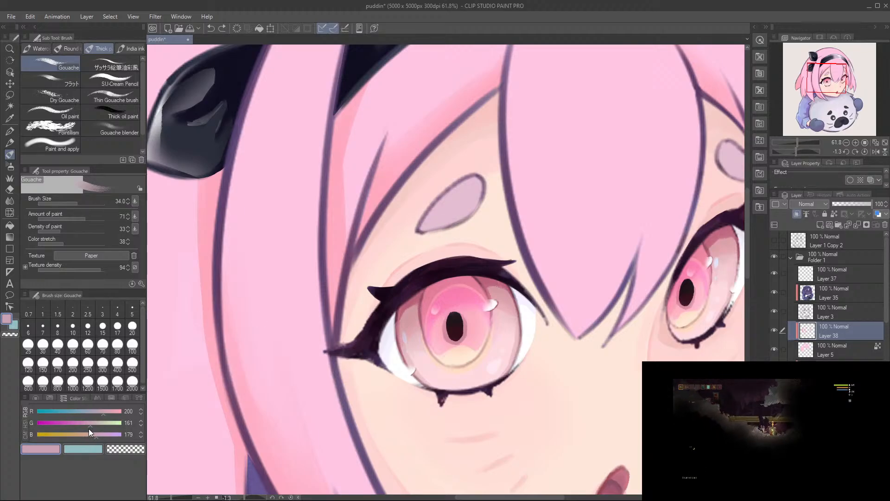
left_click(107, 412)
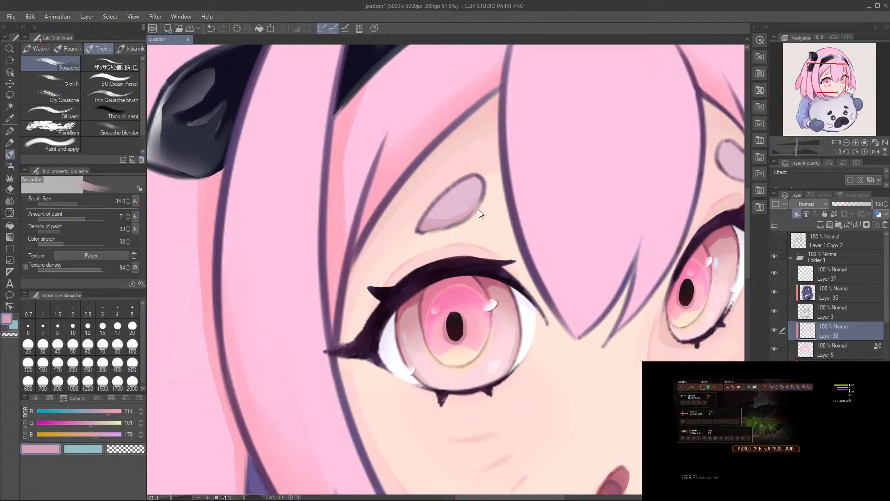
Step: Shade the far eyebrow's lower edge with the same dusty pink, redoing the first stroke, and save the illustration
mouse_move(447, 235)
left_mouse_down()
mouse_move(480, 210)
mouse_move(465, 221)
mouse_move(273, 255)
left_mouse_up()
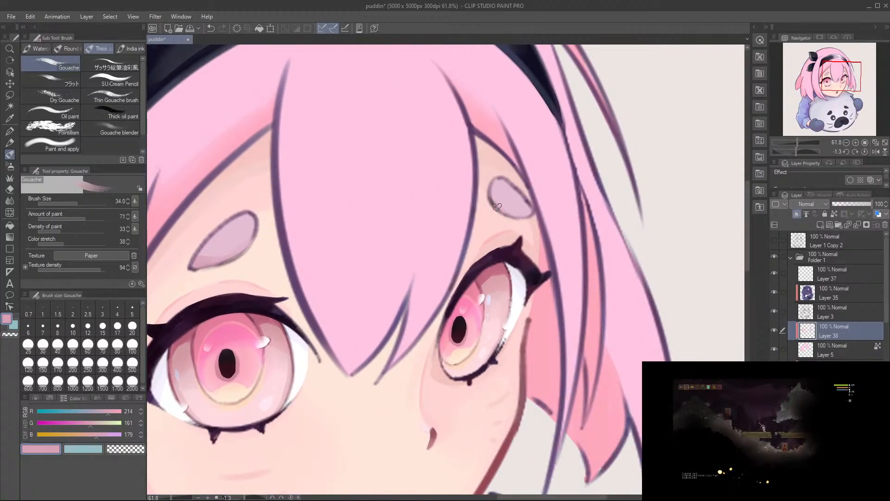
key("ctrl+z")
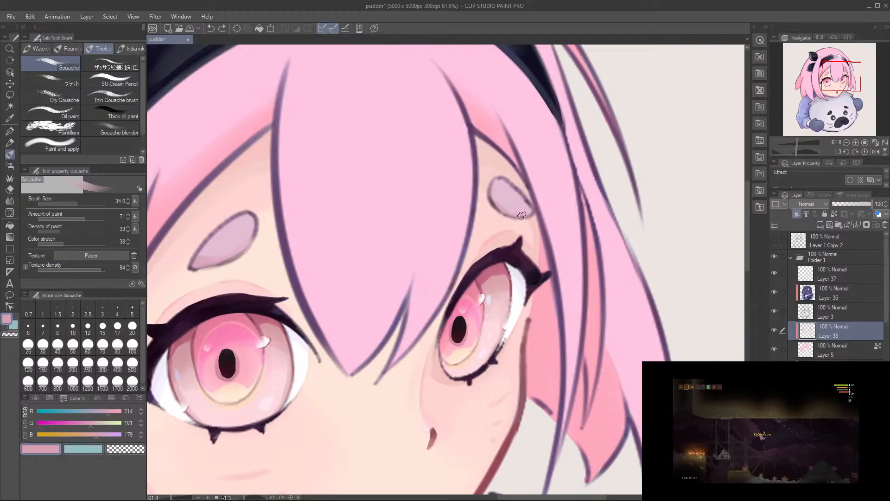
mouse_move(511, 214)
left_mouse_down()
mouse_move(527, 209)
mouse_move(464, 218)
left_mouse_up()
left_click_drag(484, 255, 490, 261)
key("ctrl+s")
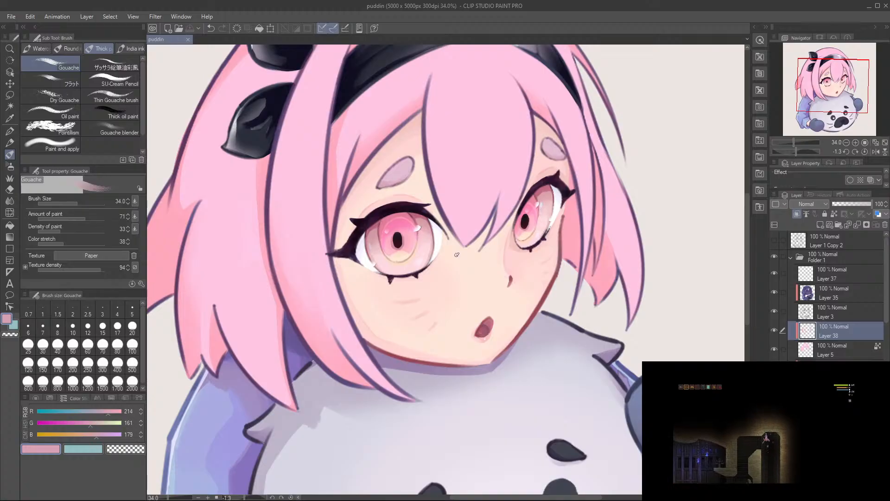
Step: Lock the transparent pixels of Layer 38 and sample the warm pink from the far-side hair shadow beside the cheek
left_click(834, 214)
scroll(562, 206, "up", 1)
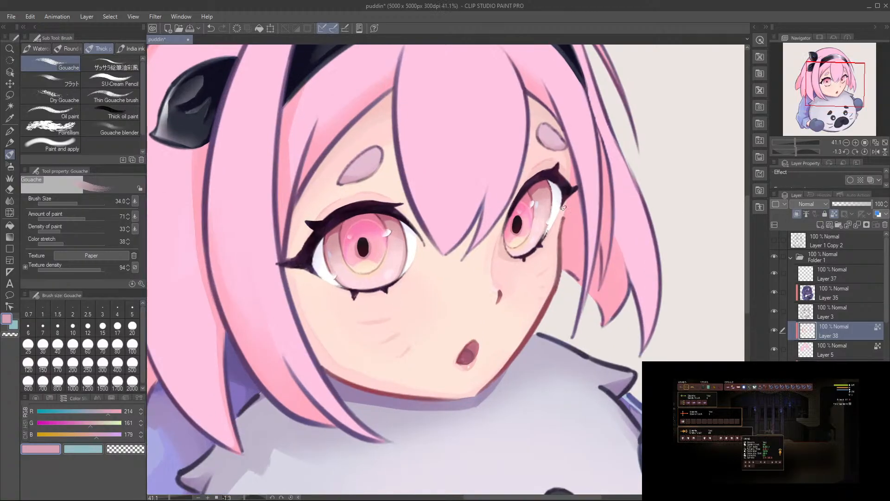
left_click(568, 234, "alt")
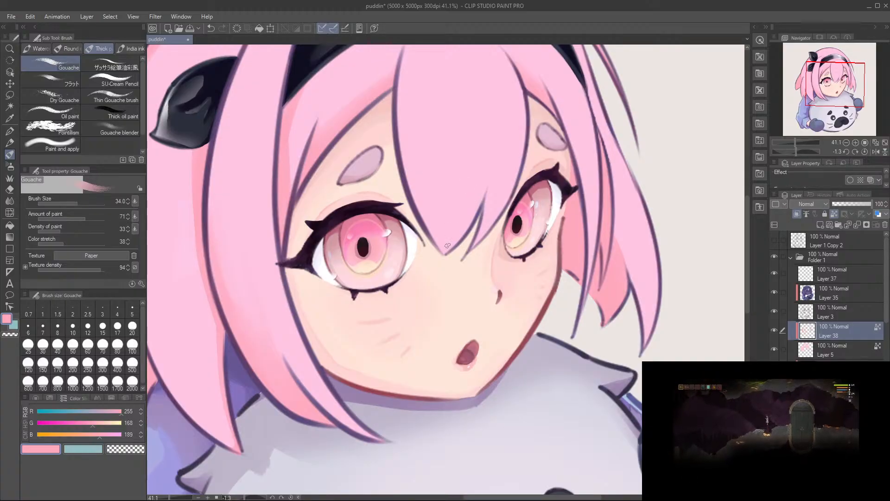
left_click_drag(472, 219, 483, 257)
left_click_drag(560, 273, 561, 255)
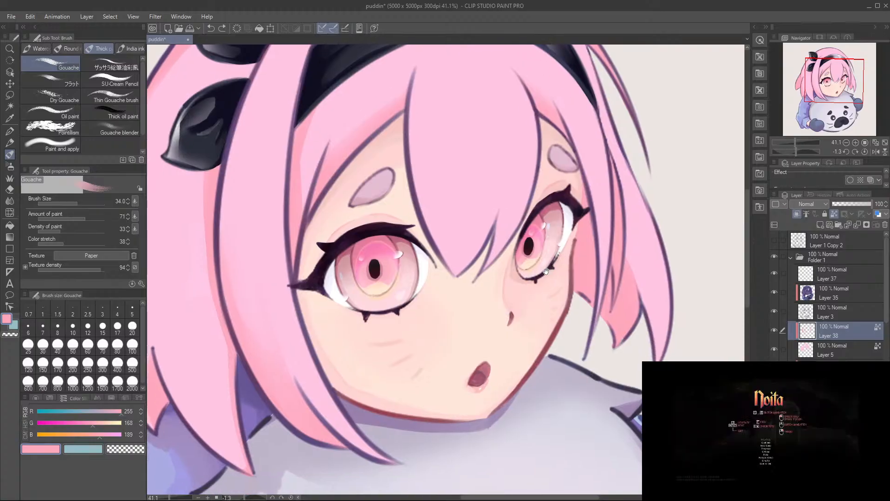
mouse_move(588, 312)
left_mouse_down()
mouse_move(550, 300)
mouse_move(565, 309)
left_mouse_up()
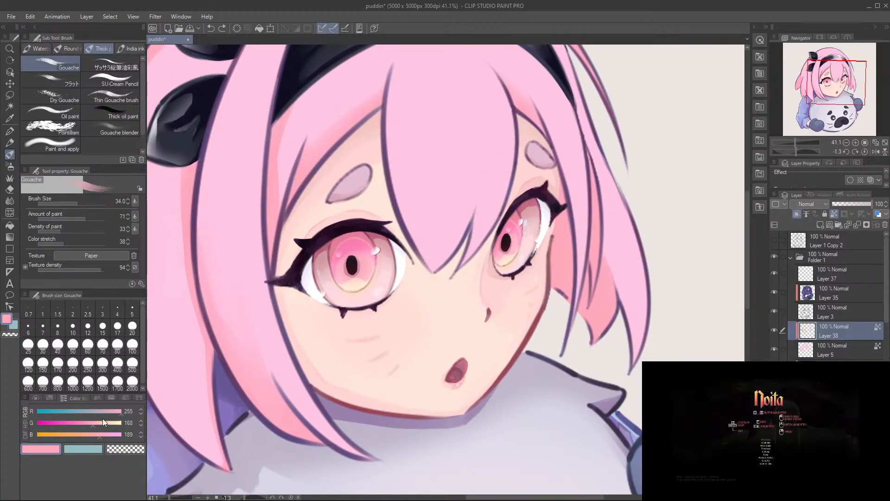
Step: Deepen the colour to R 226, G 113, B 125 and paint it over the far-side back hair beside the eye and cheek
left_click(84, 423)
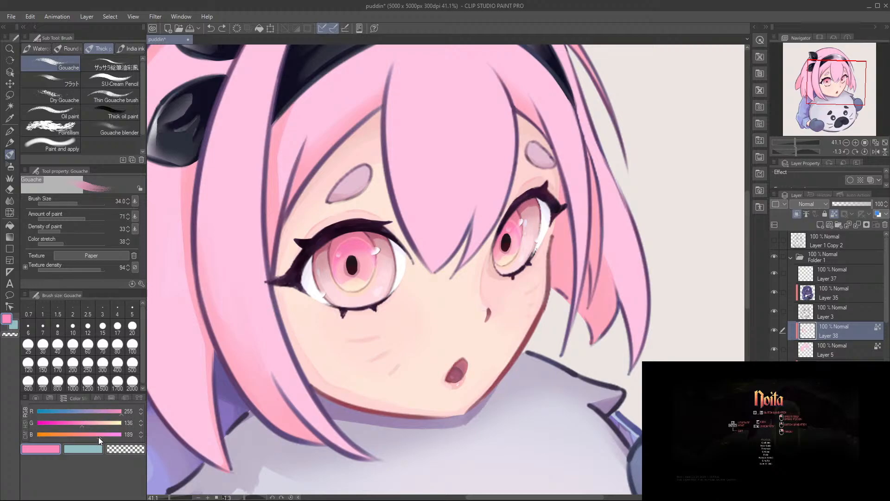
left_click(87, 435)
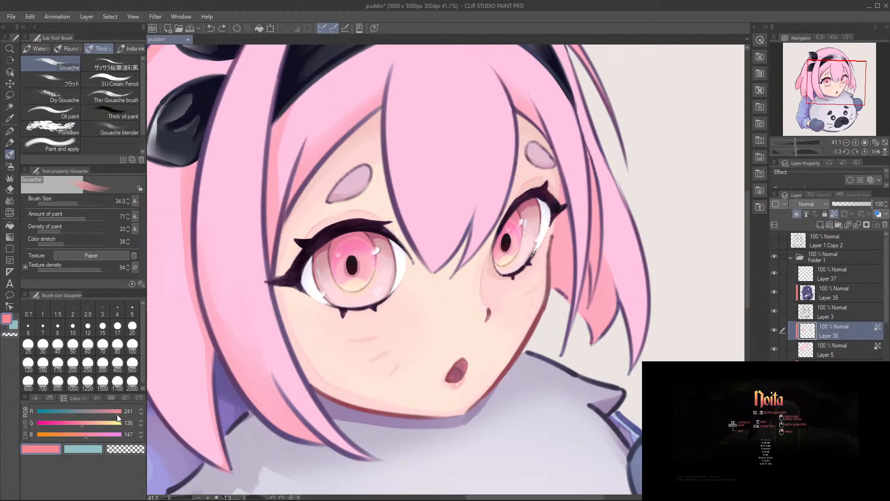
left_click(75, 424)
left_click(79, 435)
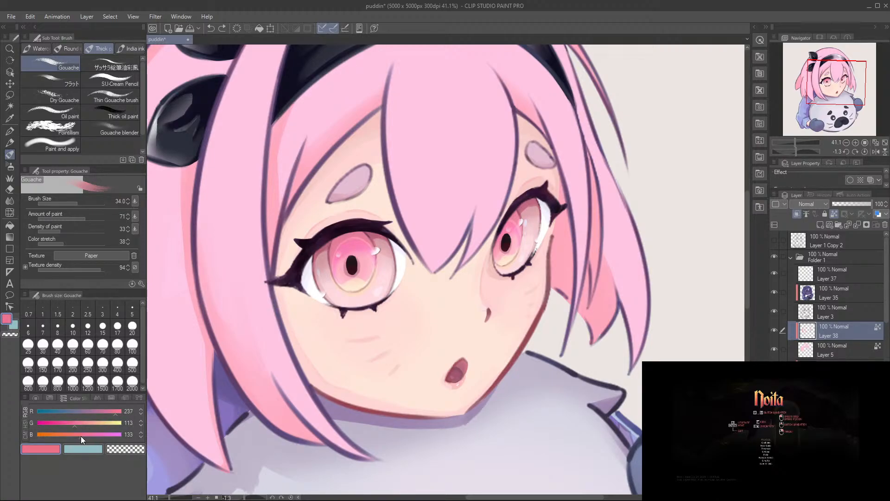
left_click(112, 412)
left_click_drag(562, 189, 569, 252)
mouse_move(559, 211)
left_mouse_down()
mouse_move(561, 236)
mouse_move(557, 175)
mouse_move(563, 237)
mouse_move(560, 214)
mouse_move(552, 278)
left_mouse_up()
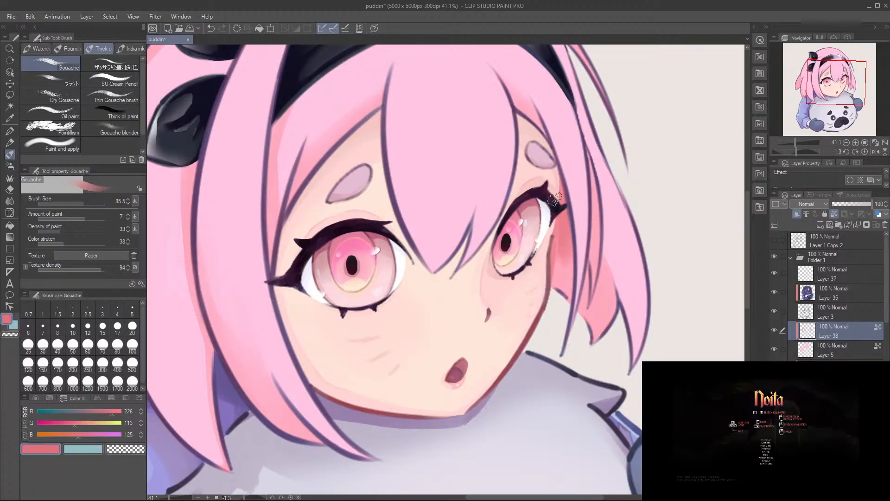
left_click_drag(551, 241, 552, 289)
left_click_drag(555, 233, 567, 288)
mouse_move(561, 209)
left_mouse_down()
mouse_move(567, 264)
mouse_move(573, 258)
mouse_move(552, 271)
mouse_move(569, 278)
mouse_move(562, 244)
mouse_move(555, 271)
left_mouse_up()
key("ctrl+z")
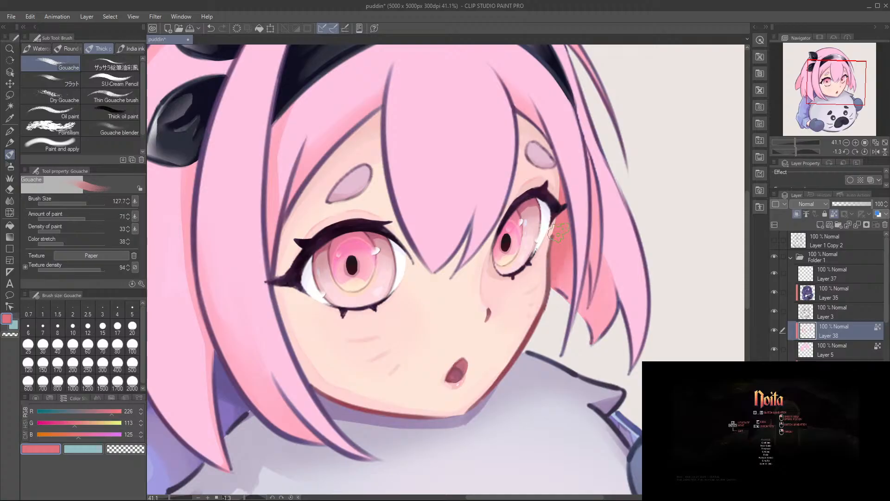
Step: Even out the deep red shadow on the far-side back hair down to its lower edge using varied brush sizes
left_click_drag(604, 301, 589, 302, "ctrl+alt")
left_click_drag(604, 266, 618, 281, "ctrl")
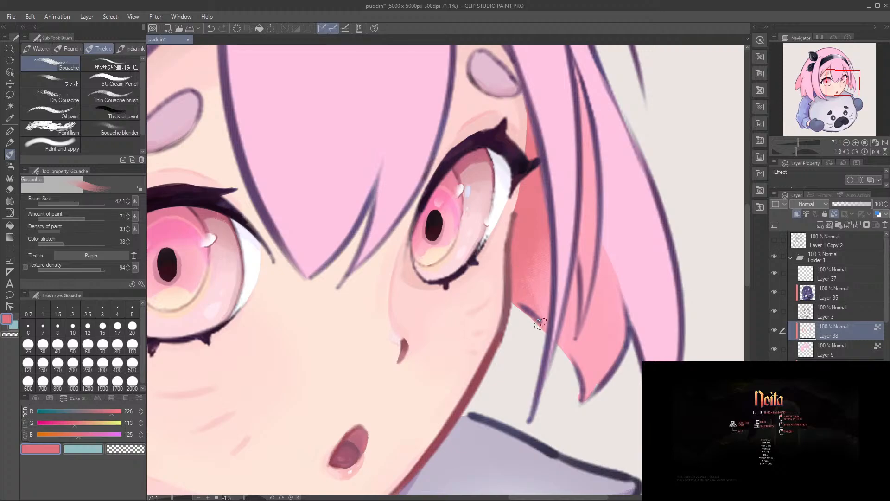
left_click_drag(551, 321, 563, 321, "ctrl+alt")
mouse_move(521, 265)
left_mouse_down()
mouse_move(537, 245)
mouse_move(534, 264)
mouse_move(547, 234)
mouse_move(560, 294)
left_mouse_up()
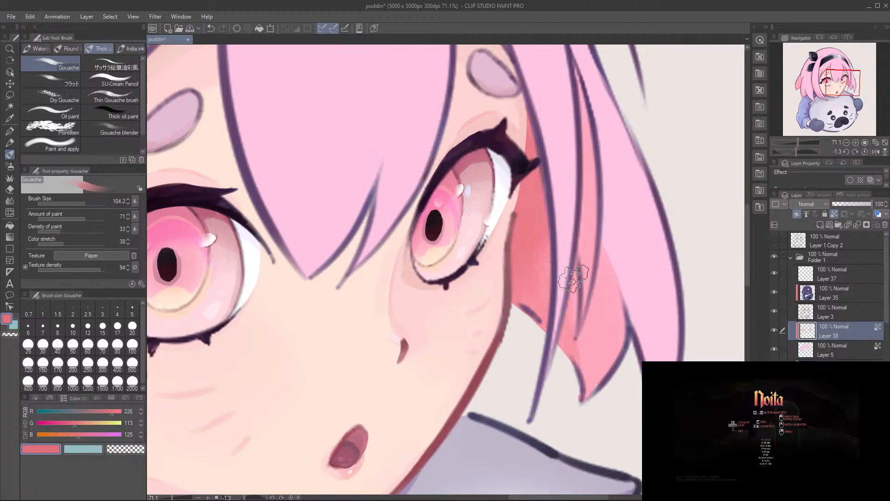
Step: Paint a thin deep red shadow on the far-side back lock along the outer strand's edge, redoing the first attempt
left_click_drag(628, 302, 628, 296, "ctrl+alt")
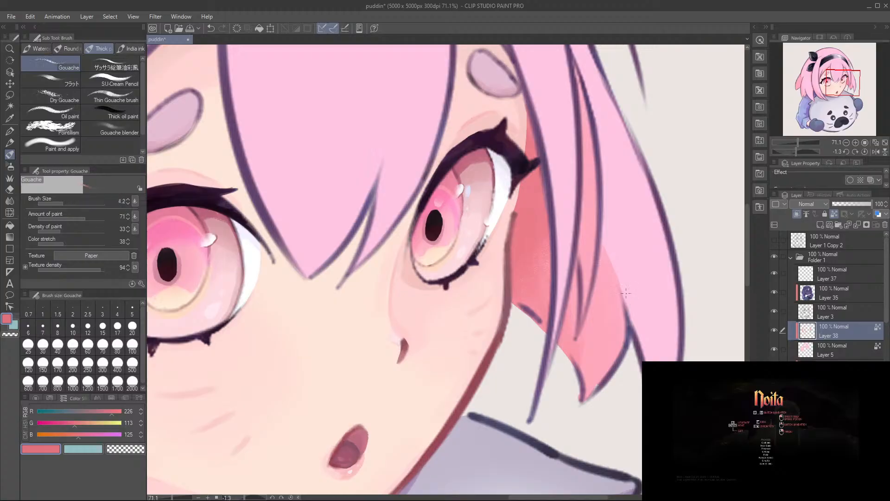
left_click_drag(613, 258, 607, 252, "ctrl+alt")
key("ctrl+z")
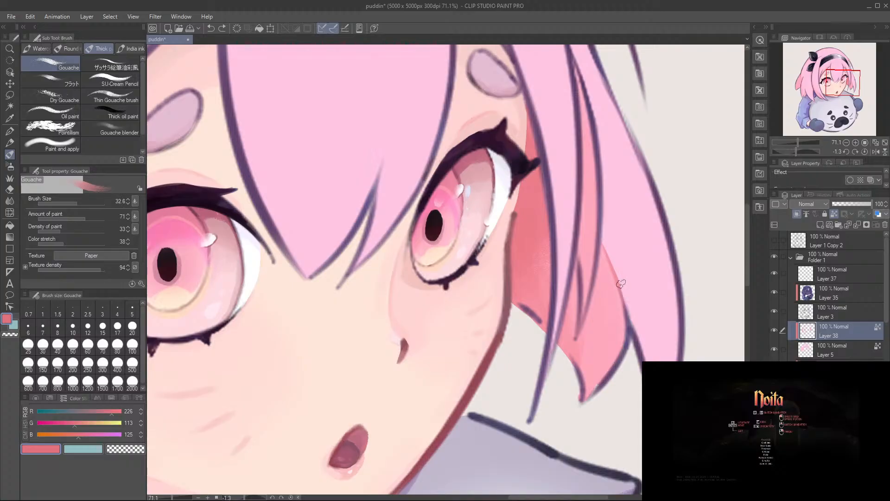
left_click_drag(612, 268, 627, 337)
scroll(614, 277, "down", 5)
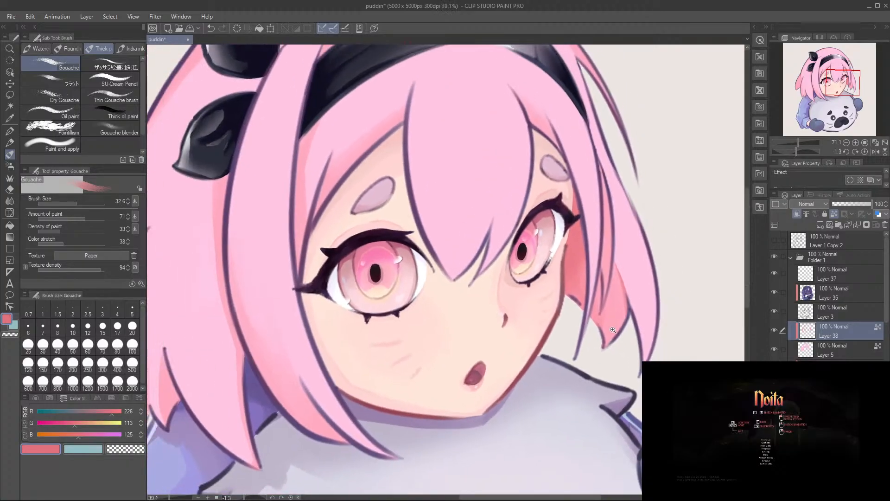
scroll(639, 290, "up", 2)
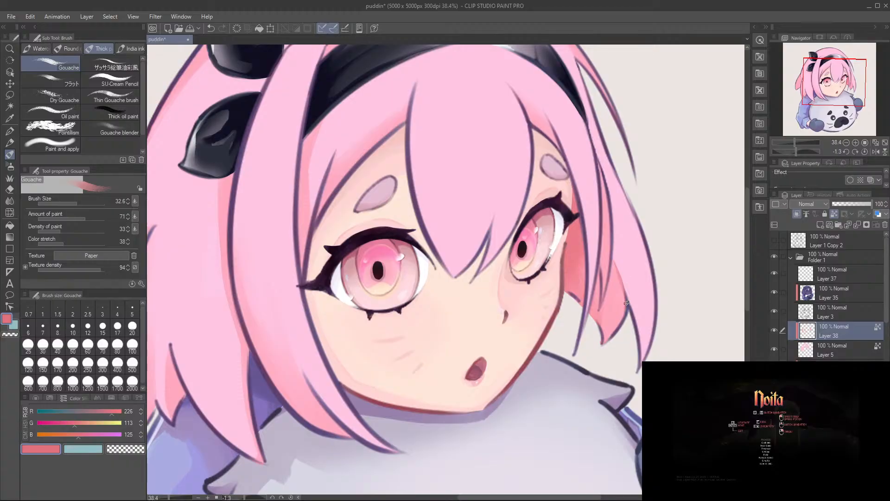
Step: Paint a deeper red shadow into the upper part of the near-side back hair, sampling reds from the shaded hair
left_click_drag(613, 334, 685, 307)
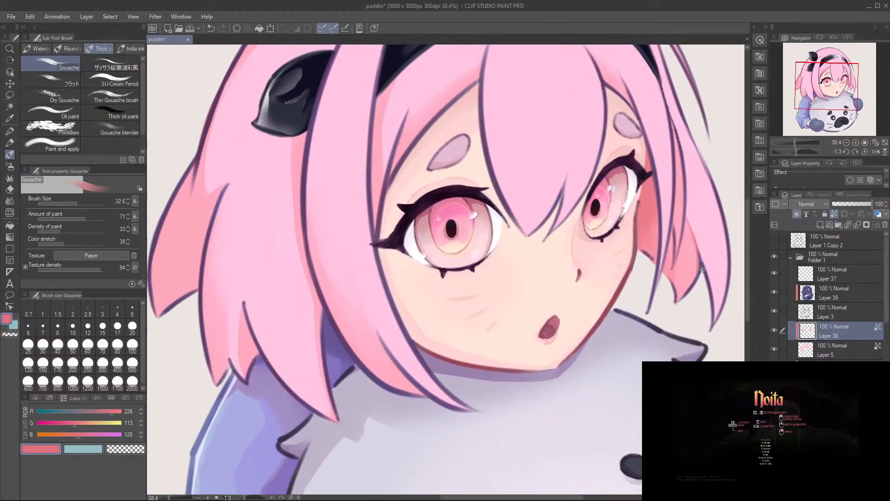
left_click_drag(633, 324, 702, 334)
left_click_drag(332, 253, 466, 249)
mouse_move(407, 170)
left_mouse_down()
mouse_move(447, 185)
mouse_move(423, 198)
mouse_move(421, 222)
left_mouse_up()
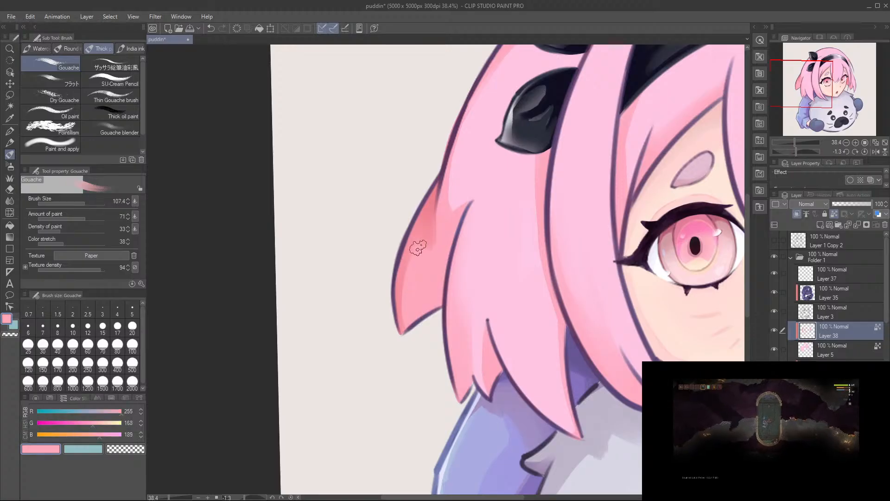
left_click(430, 211, "alt")
left_click(429, 208, "alt")
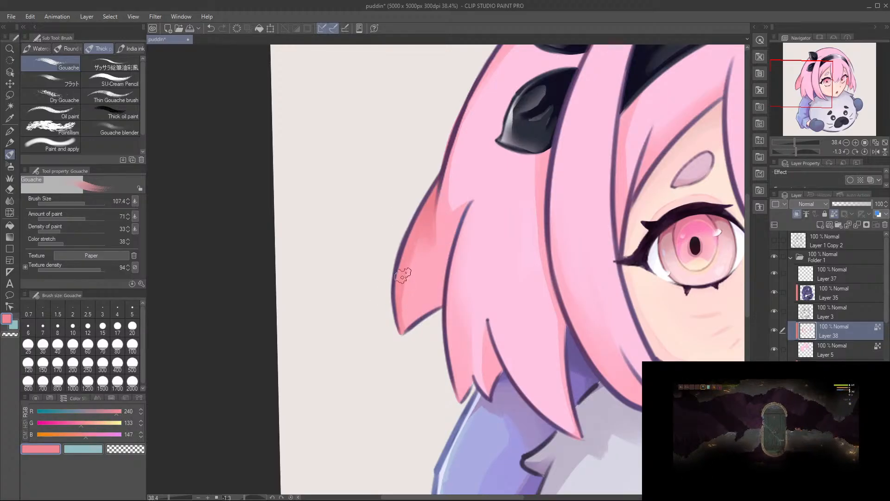
left_click_drag(480, 237, 318, 237)
left_click(730, 216, "alt")
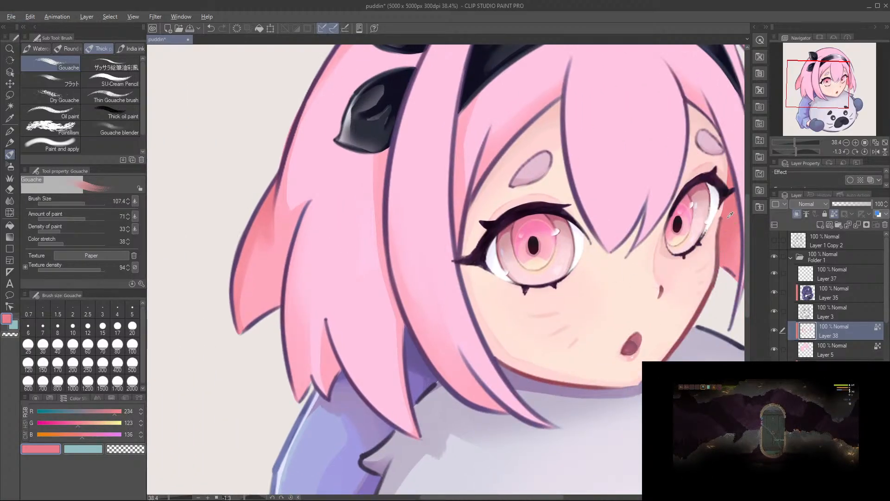
Step: Check the shading around the near-side hair and crown, and unlock the transparent pixels of Layer 38
left_click_drag(544, 266, 531, 274)
left_click_drag(428, 272, 432, 374)
left_click_drag(436, 225, 480, 259)
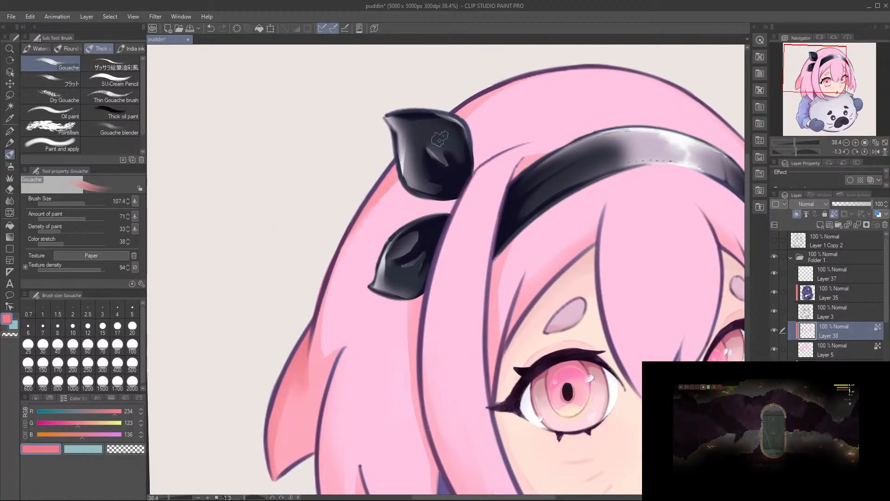
left_click_drag(516, 177, 336, 156)
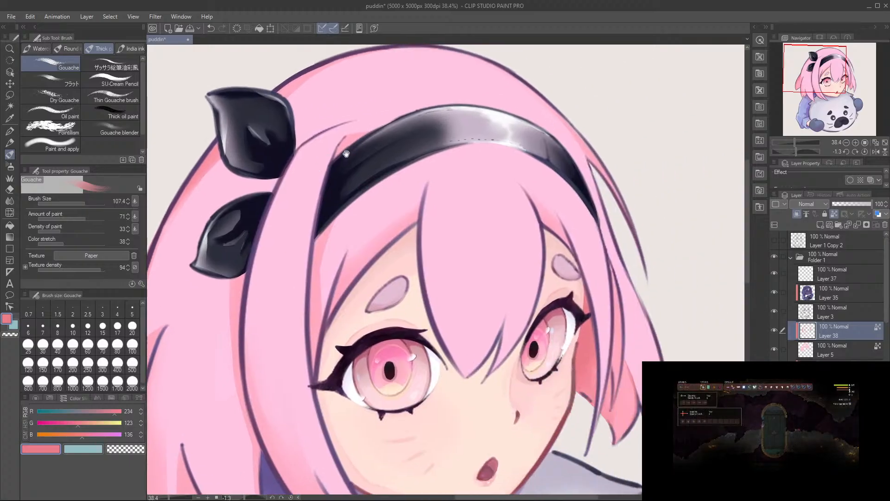
left_click_drag(604, 225, 587, 256)
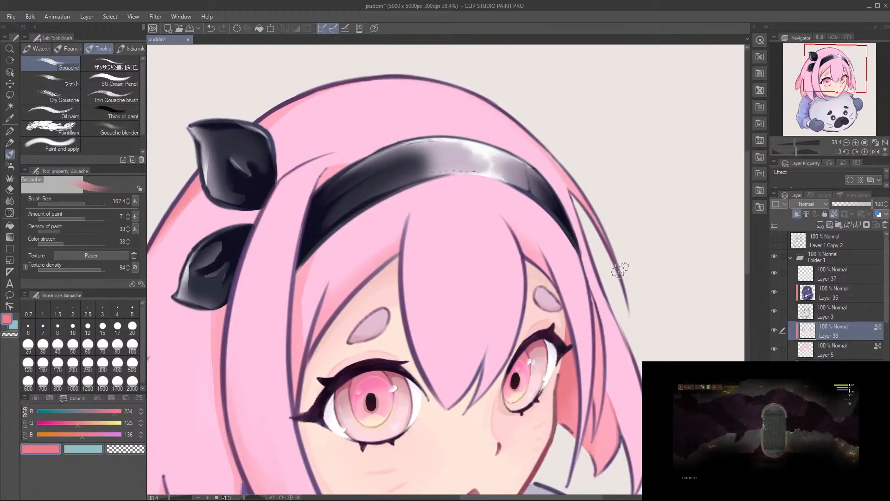
left_click(834, 214)
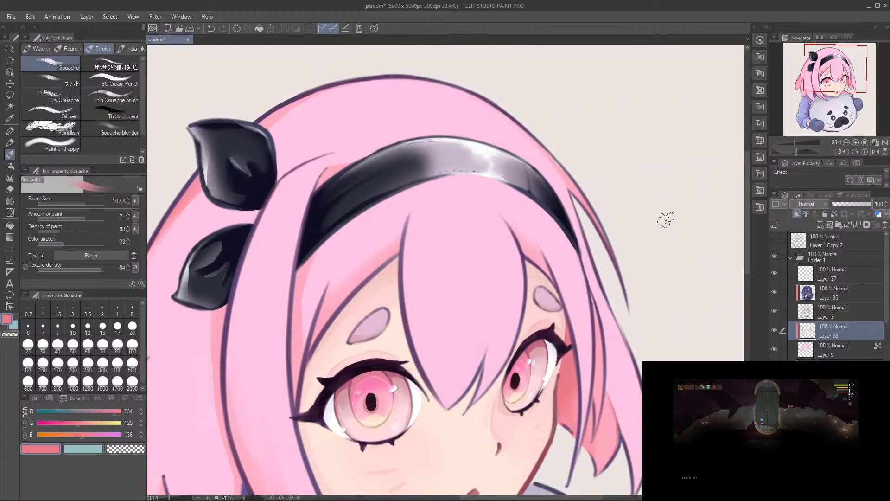
Step: Paint warm pink shadow upward from the split tip of the central bang and sample the lighter hair pink for blending
scroll(632, 287, "down", 3)
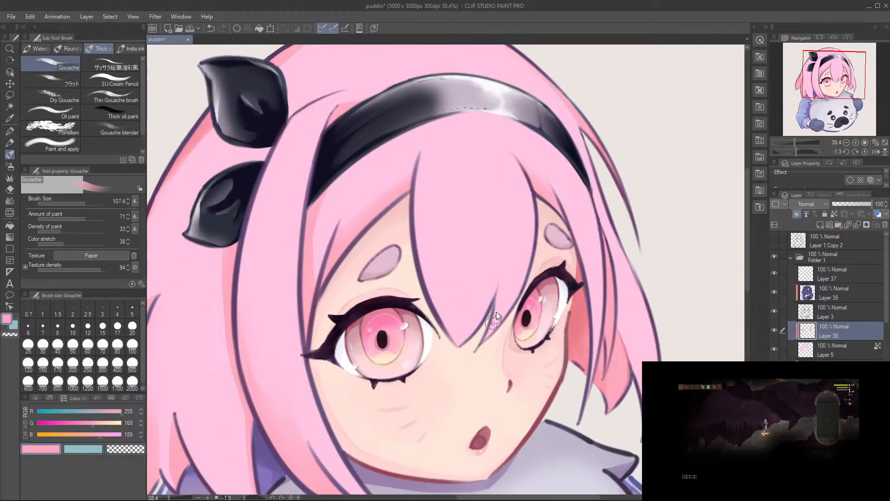
left_click_drag(487, 341, 493, 341)
mouse_move(493, 301)
left_mouse_down()
mouse_move(487, 337)
mouse_move(498, 291)
left_mouse_up()
mouse_move(480, 352)
left_mouse_down()
mouse_move(503, 277)
mouse_move(476, 359)
mouse_move(500, 261)
mouse_move(456, 353)
mouse_move(455, 346)
mouse_move(500, 253)
mouse_move(459, 338)
mouse_move(496, 215)
mouse_move(464, 349)
mouse_move(484, 268)
mouse_move(457, 338)
left_mouse_up()
left_click(484, 268, "alt")
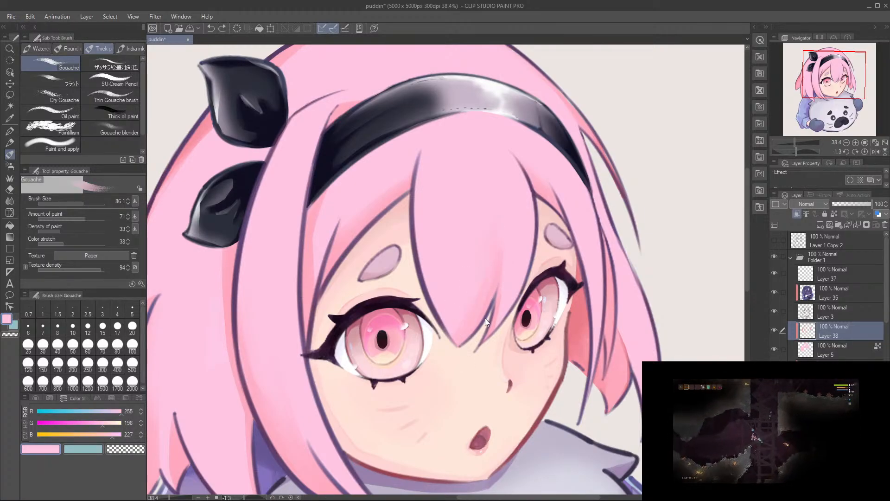
Step: Blend the warm pink shadow at the split tip of the central bang, sampling lighter and deeper pinks from the surrounding hair
key("e")
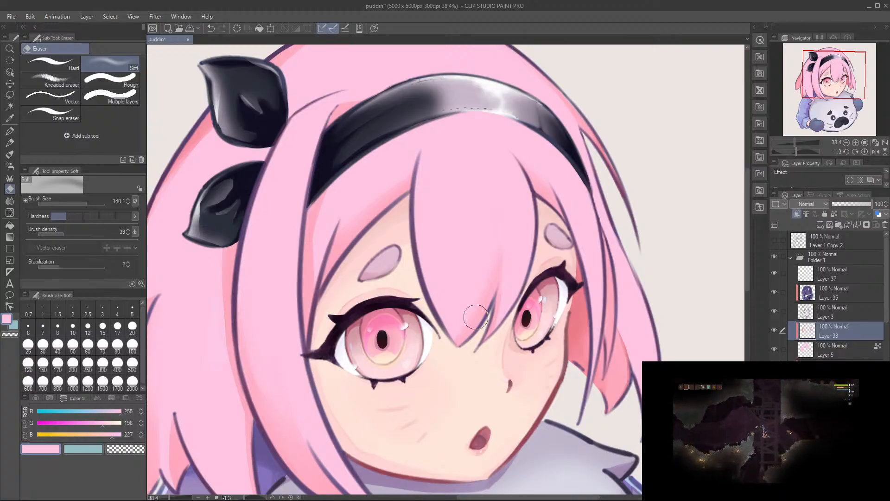
key("b")
left_click(468, 328, "alt")
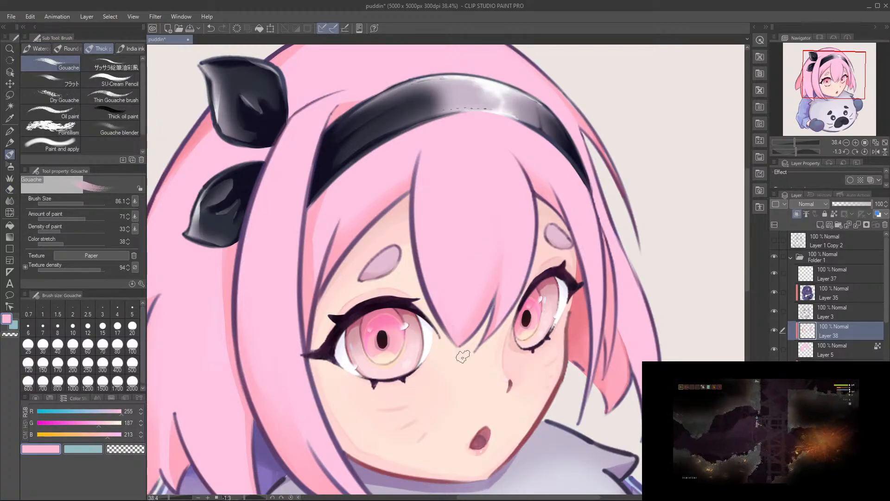
left_click(612, 373, "alt")
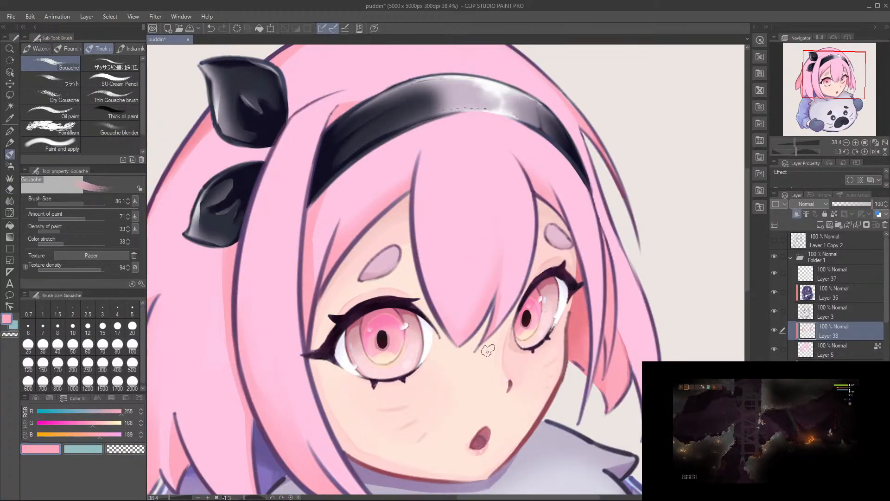
left_click(522, 276, "alt")
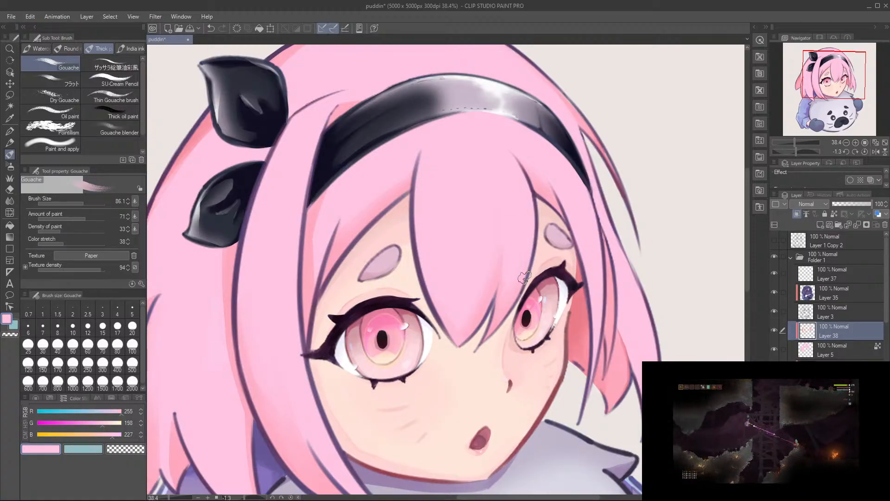
key("e")
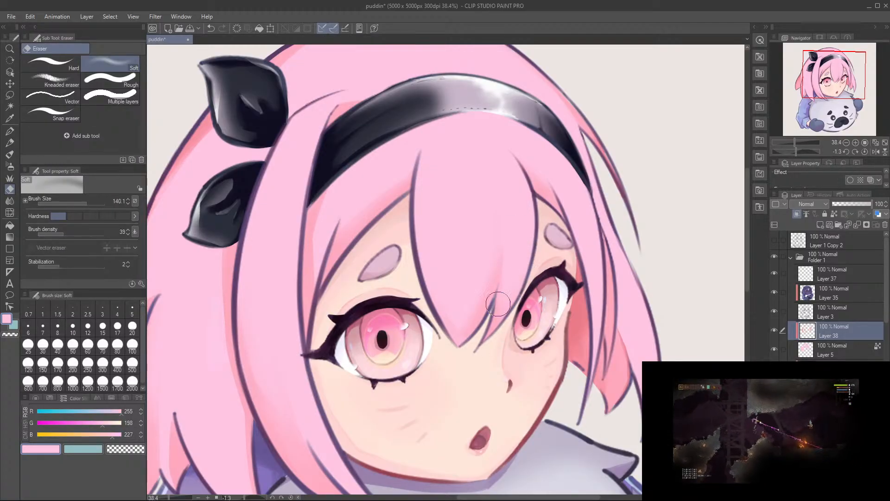
key("b")
key("alt")
mouse_move(424, 260)
left_mouse_down()
mouse_move(366, 262)
mouse_move(434, 267)
left_mouse_up()
left_click(493, 285, "alt")
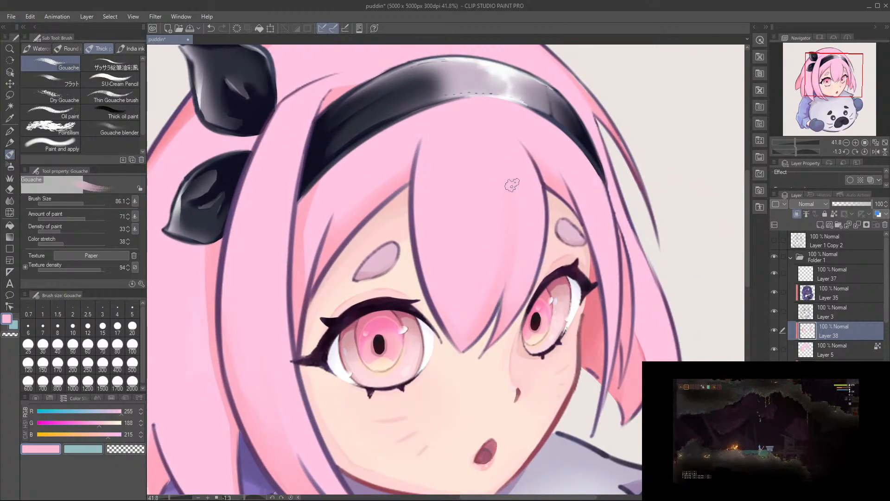
Step: Refine the central bang's shading with a size 37 Gouache brush, discarding a soft eraser stroke, and save the file
key("e")
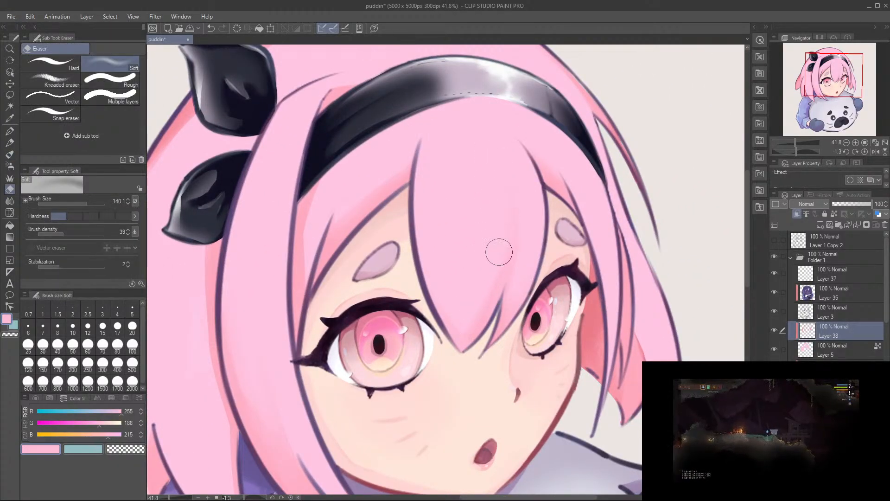
left_click_drag(505, 181, 467, 312)
key("ctrl+z")
key("b")
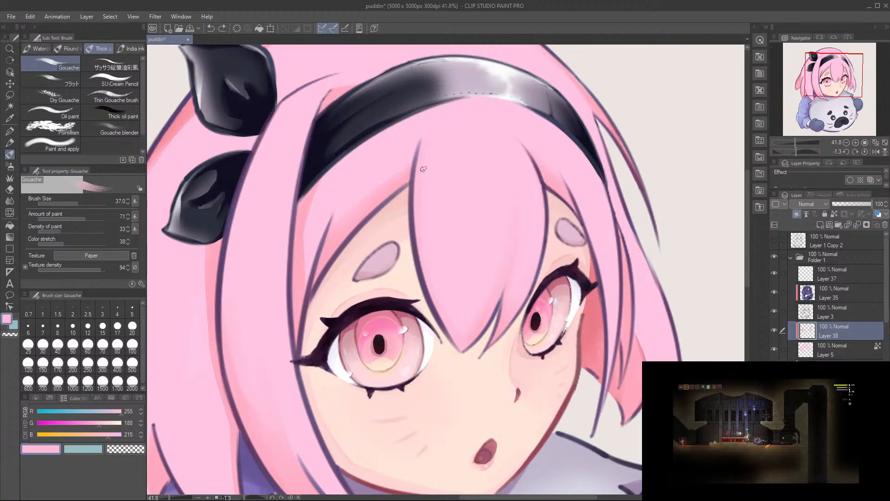
key("e")
key("b")
mouse_move(484, 256)
left_mouse_down()
mouse_move(443, 261)
mouse_move(472, 281)
left_mouse_up()
key("ctrl+s")
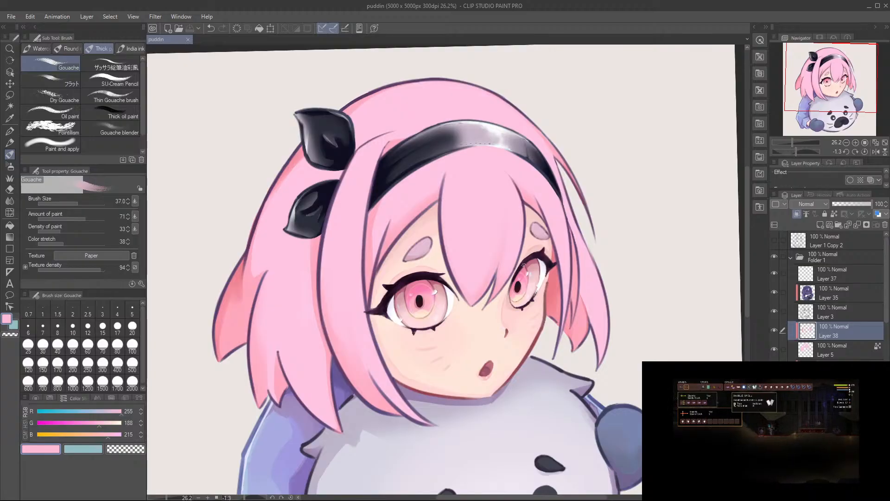
Step: Add a new layer directly above Layer 5 and mix a muted pink of RGB 237, 160, 178 from the sampled hair colour
left_click(833, 355)
left_click(819, 224)
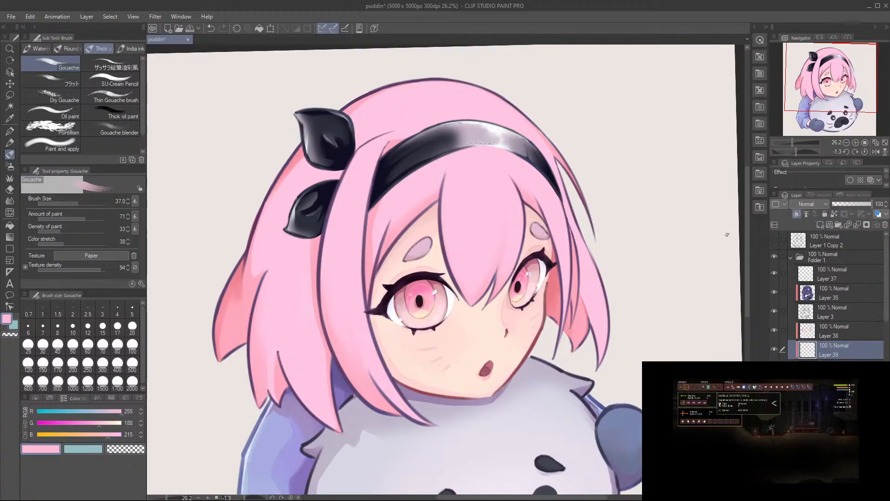
left_click(452, 124, "alt")
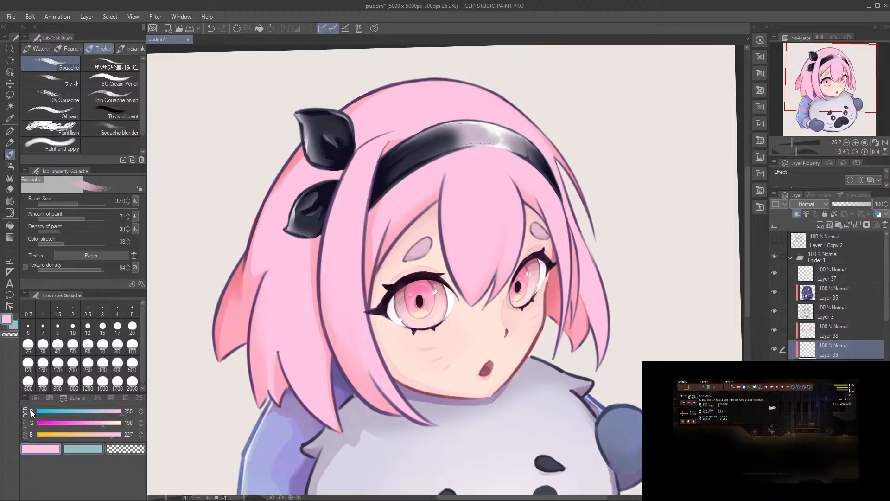
left_click(115, 411)
left_click(90, 424)
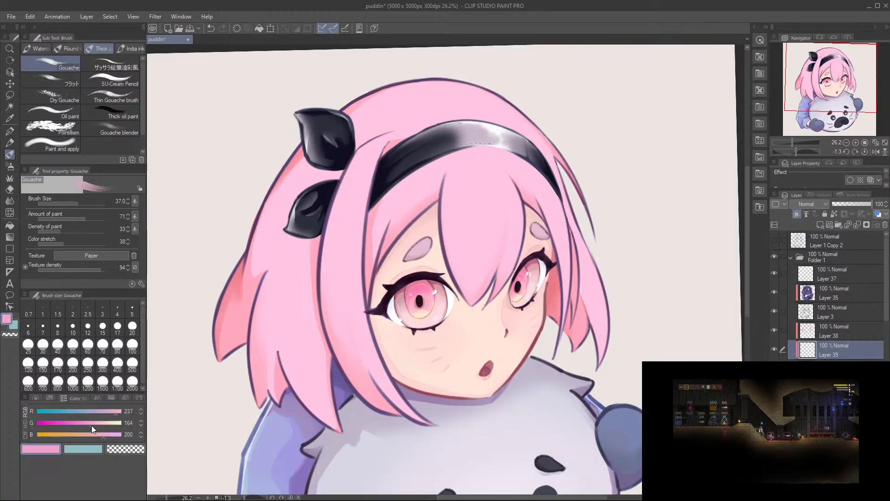
left_click(98, 435)
left_click(96, 434)
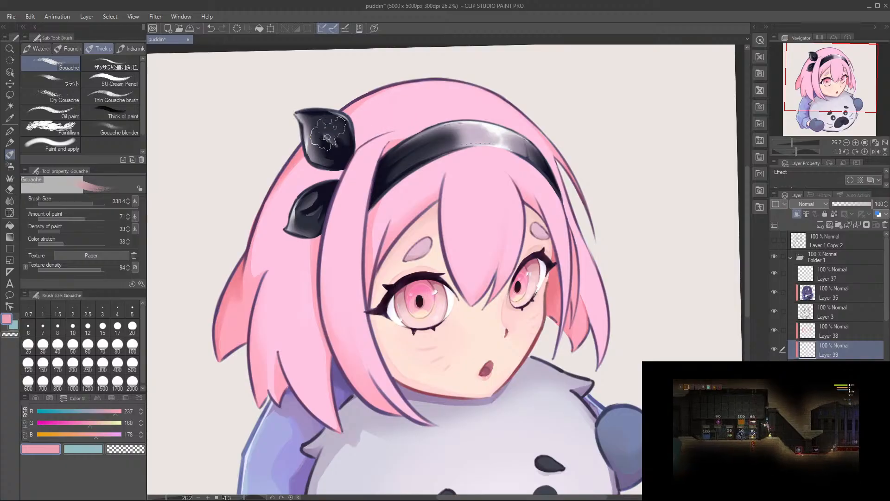
Step: Try shading the crown and near-side back hair in muted pink with a size 528 soft airbrush
key("b")
left_click(96, 204)
mouse_move(427, 83)
left_mouse_down()
mouse_move(444, 83)
mouse_move(392, 97)
left_mouse_up()
left_click_drag(288, 165, 228, 248)
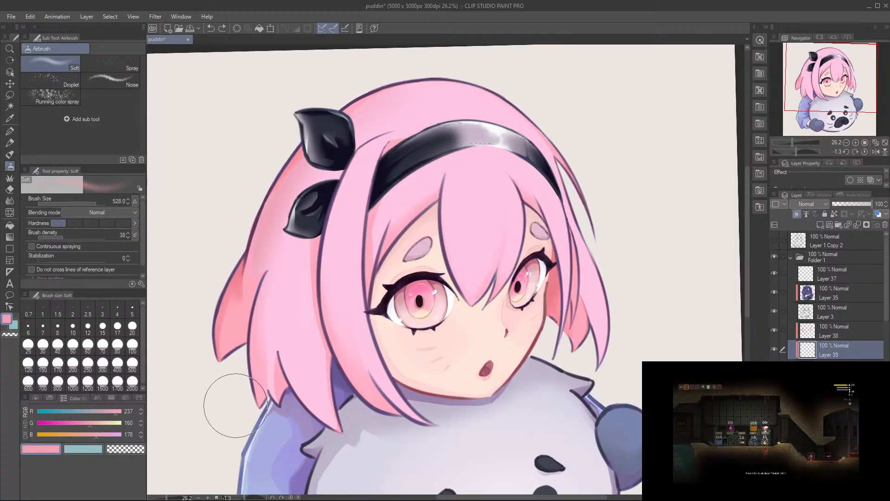
left_click_drag(247, 281, 231, 285)
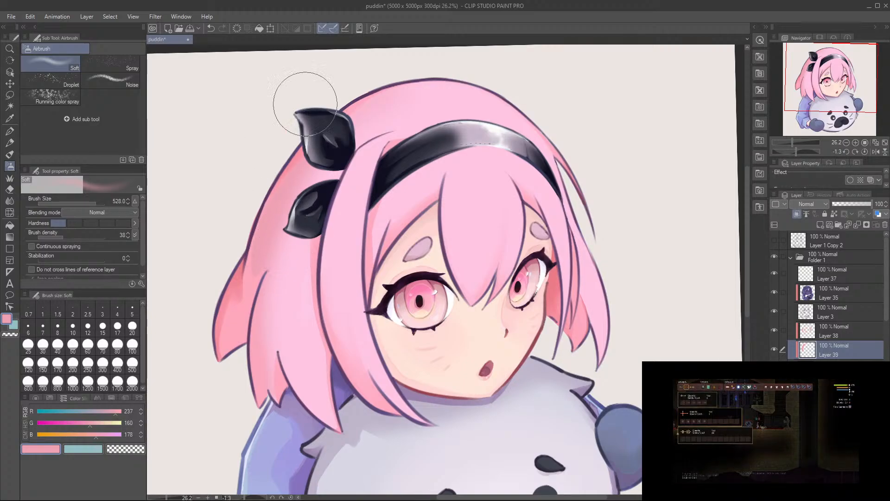
scroll(398, 320, "down", 3)
mouse_move(398, 320)
left_mouse_down()
mouse_move(380, 211)
mouse_move(393, 238)
left_mouse_up()
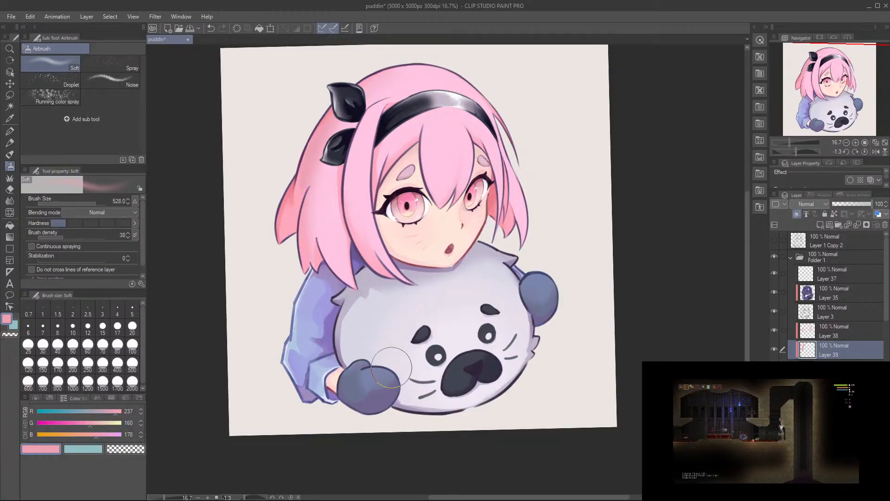
left_click_drag(394, 127, 435, 194)
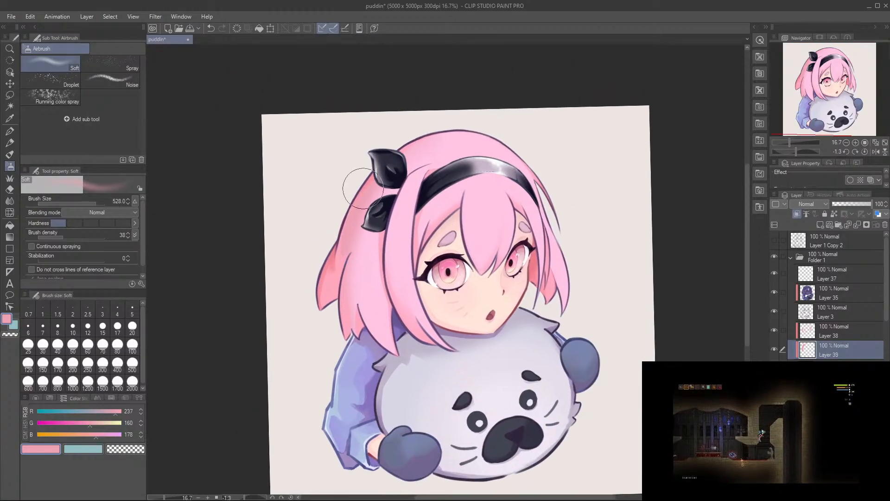
key("ctrl+z")
Step: Airbrush a saturated pink of RGB 255, 147, 178 softly over the crown and the outer areas of the back hair
scroll(383, 246, "up", 2)
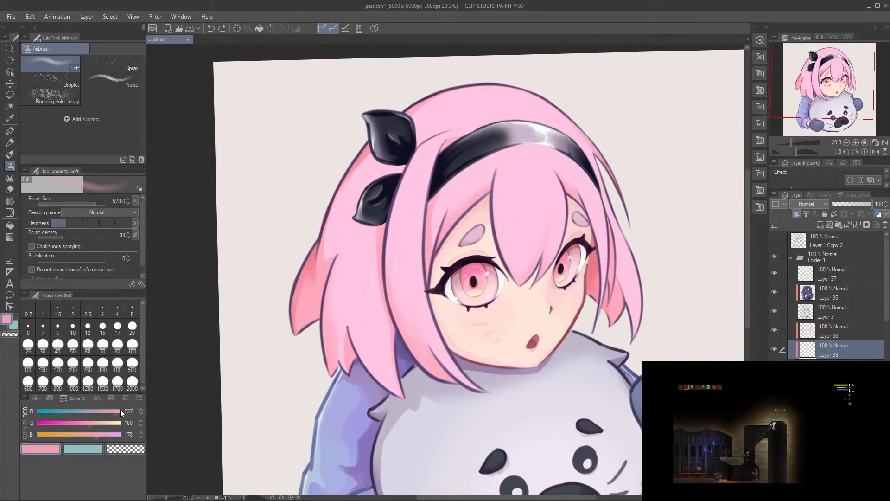
left_click(86, 425)
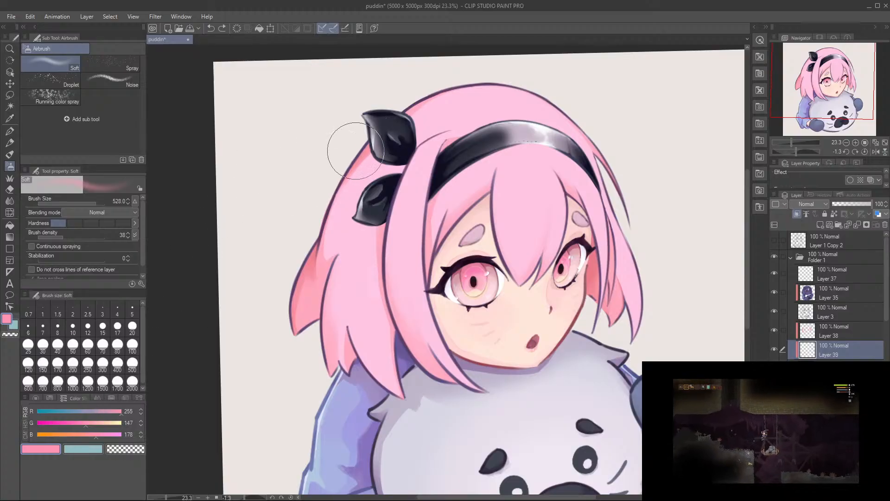
mouse_move(353, 145)
left_mouse_down()
mouse_move(366, 127)
mouse_move(293, 344)
mouse_move(378, 131)
mouse_move(311, 246)
mouse_move(423, 92)
mouse_move(336, 179)
mouse_move(397, 121)
mouse_move(307, 239)
mouse_move(304, 257)
mouse_move(336, 189)
mouse_move(295, 350)
mouse_move(321, 250)
mouse_move(297, 313)
mouse_move(325, 241)
mouse_move(383, 129)
mouse_move(329, 203)
mouse_move(440, 82)
mouse_move(432, 93)
mouse_move(492, 70)
mouse_move(378, 131)
mouse_move(401, 110)
mouse_move(298, 266)
mouse_move(348, 194)
mouse_move(425, 116)
mouse_move(519, 104)
mouse_move(558, 81)
mouse_move(530, 71)
mouse_move(567, 99)
mouse_move(545, 81)
left_mouse_up()
mouse_move(485, 155)
left_mouse_down()
mouse_move(446, 158)
mouse_move(484, 158)
left_mouse_up()
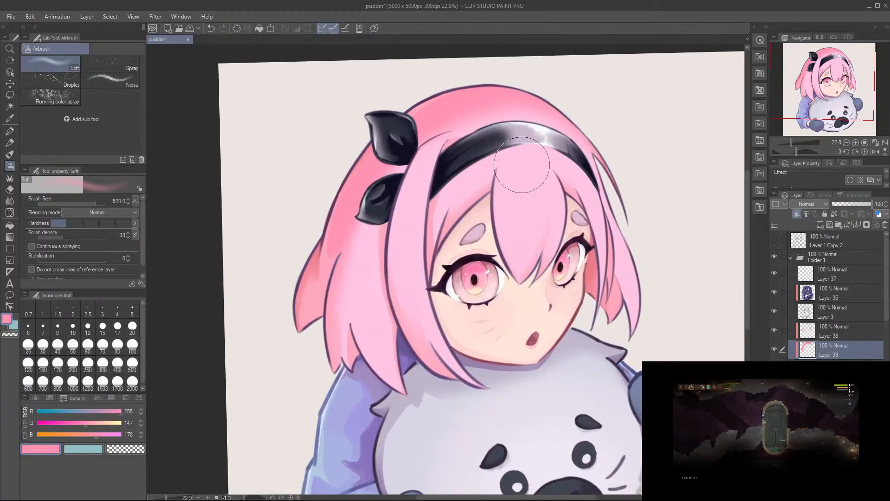
left_click_drag(527, 203, 519, 212)
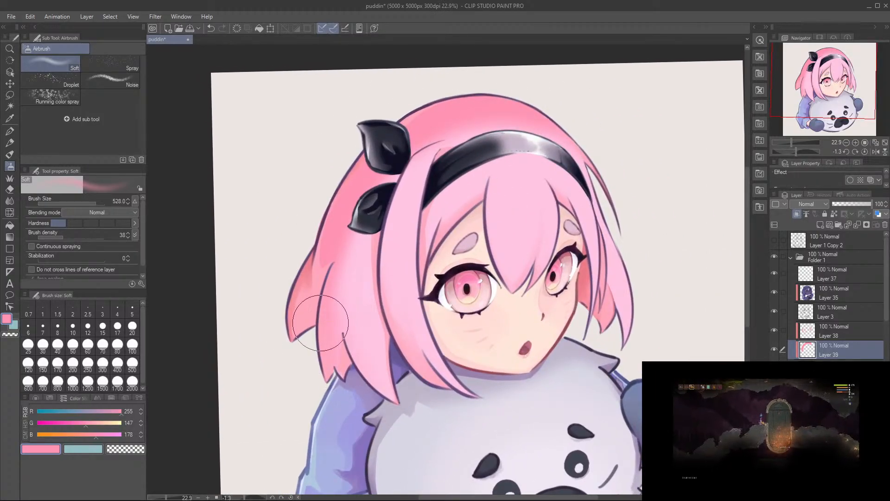
left_click_drag(493, 312, 461, 305)
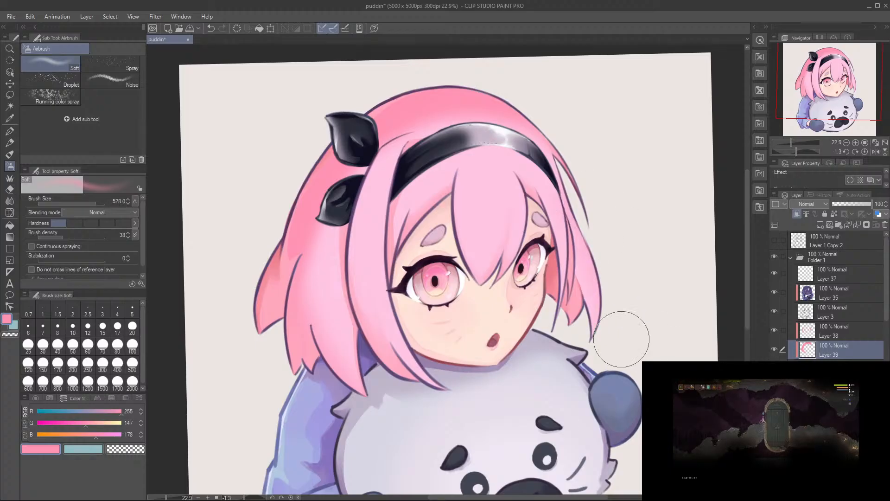
mouse_move(503, 268)
left_mouse_down()
mouse_move(529, 262)
mouse_move(515, 260)
left_mouse_up()
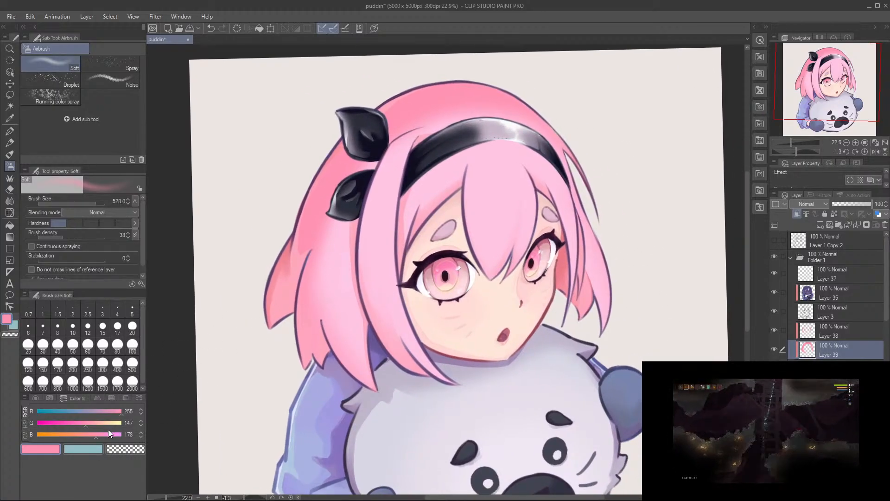
Step: Airbrush a light peach of RGB 255, 210, 186 over the bangs and near-side front lock with a soft brush of size 732.8
left_click_drag(96, 424, 99, 423)
left_click(98, 436)
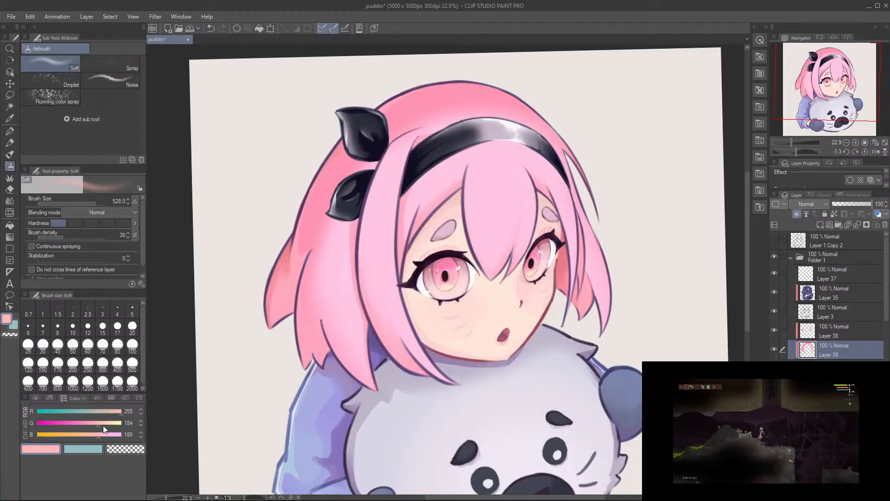
left_click(106, 424)
key("]")
mouse_move(503, 224)
left_mouse_down()
mouse_move(475, 247)
mouse_move(495, 243)
left_mouse_up()
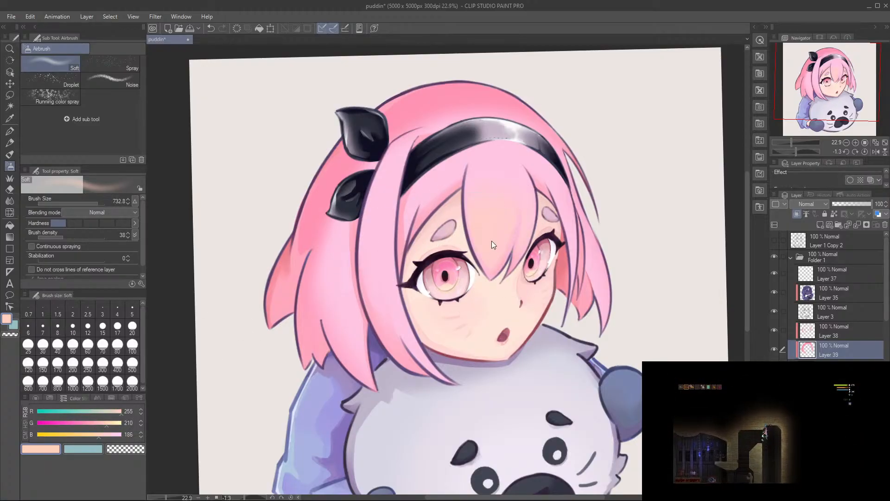
mouse_move(440, 215)
left_mouse_down()
mouse_move(461, 375)
mouse_move(452, 248)
mouse_move(399, 281)
mouse_move(478, 267)
mouse_move(465, 201)
mouse_move(498, 293)
mouse_move(458, 239)
mouse_move(530, 260)
mouse_move(533, 211)
left_mouse_up()
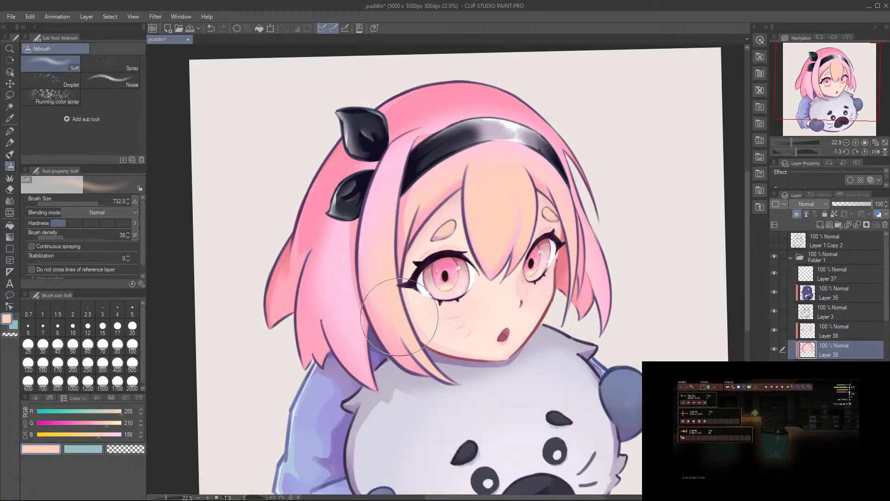
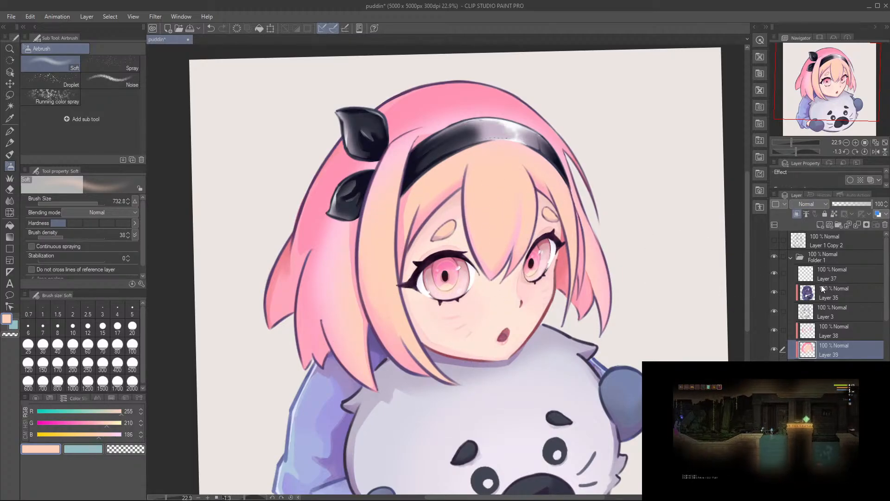
Step: Try the Add blending mode on Layer 39, return it to Normal, and lower the layer's opacity to 40%
left_click(816, 307)
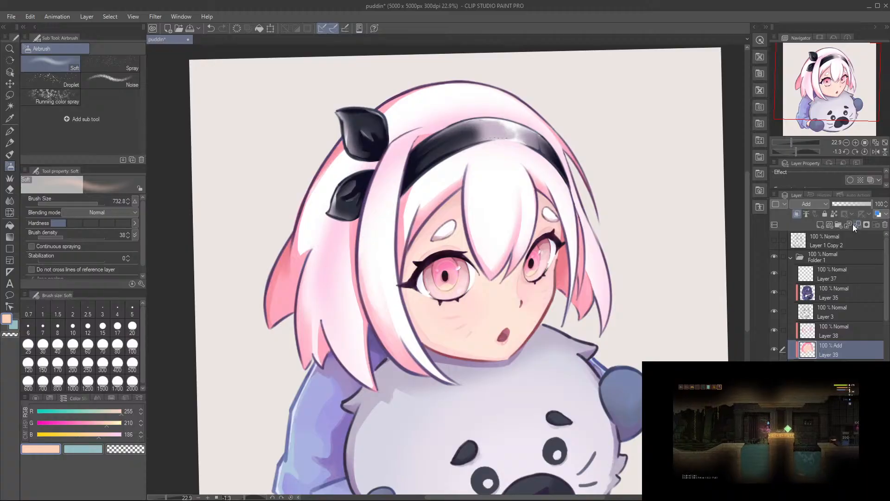
left_click(841, 204)
left_click(871, 205)
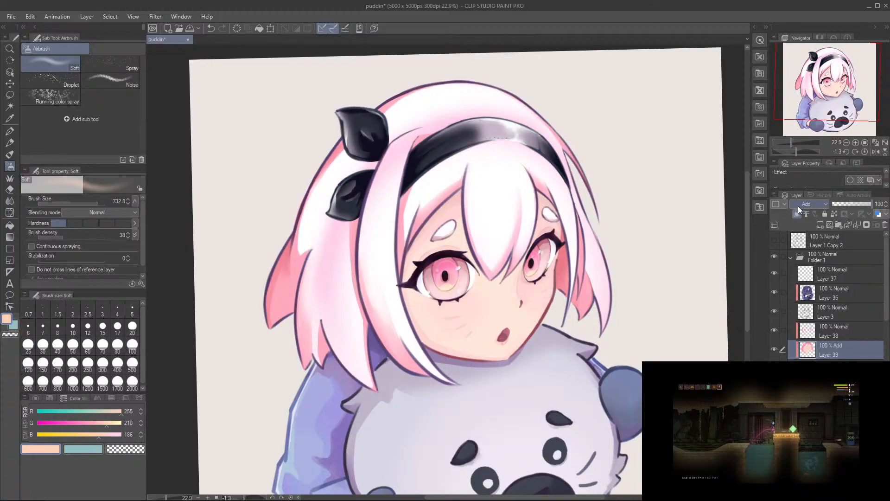
left_click(807, 204)
left_click(847, 204)
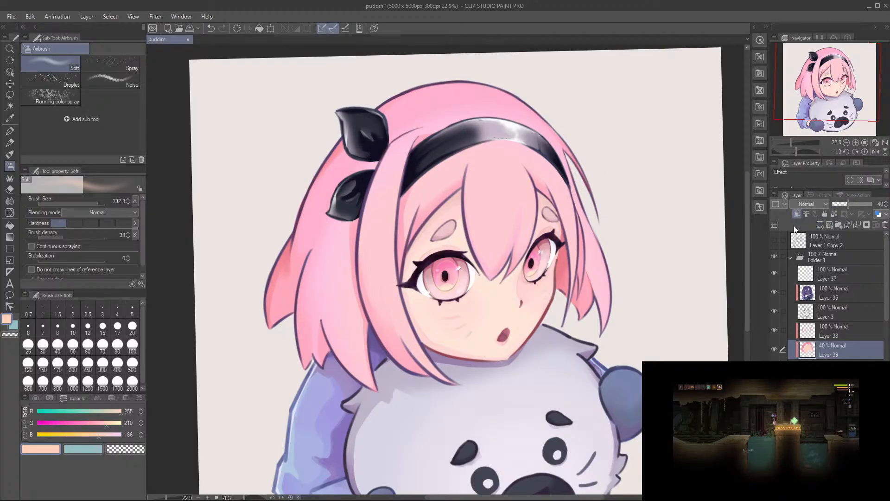
Step: Airbrush a light cream of RGB 255, 226, 186 softly over the bangs and near-side front lock with a size 444.5 brush
left_click(112, 424)
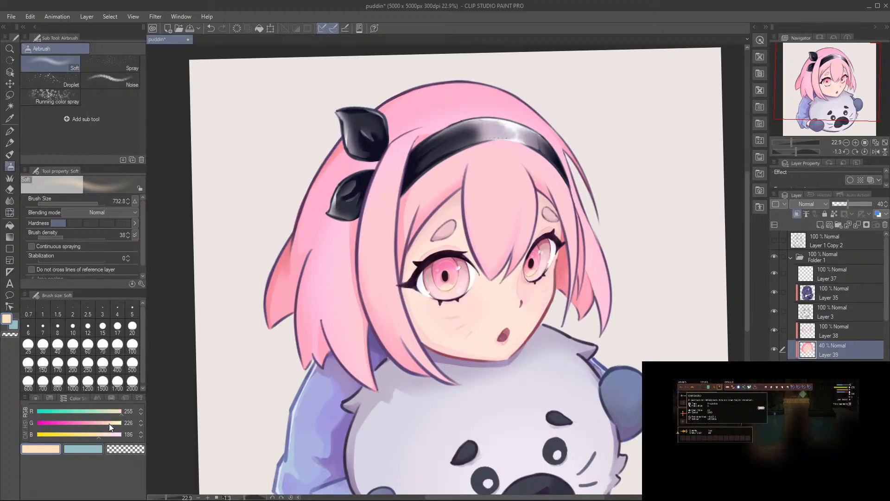
mouse_move(519, 294)
left_mouse_down()
mouse_move(489, 265)
mouse_move(486, 224)
mouse_move(518, 309)
mouse_move(497, 298)
left_mouse_up()
mouse_move(432, 281)
left_mouse_down()
mouse_move(460, 333)
mouse_move(480, 324)
left_mouse_up()
left_click_drag(540, 272, 531, 284)
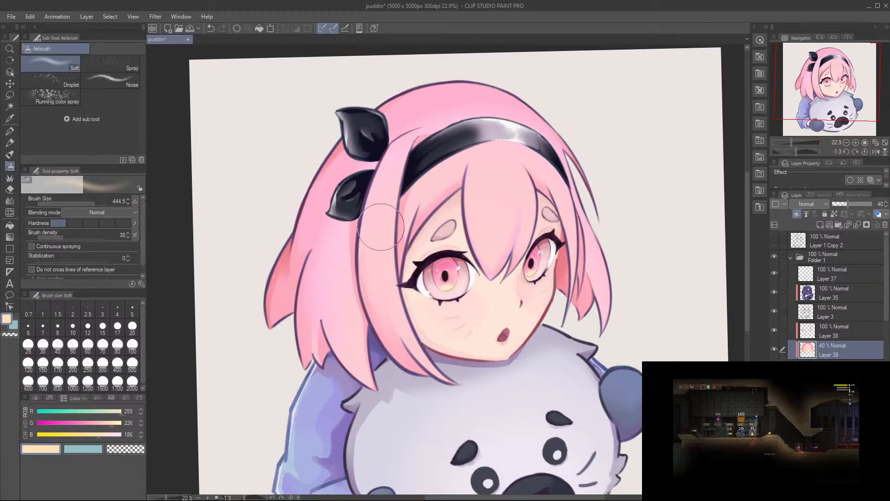
left_click_drag(505, 192, 473, 209)
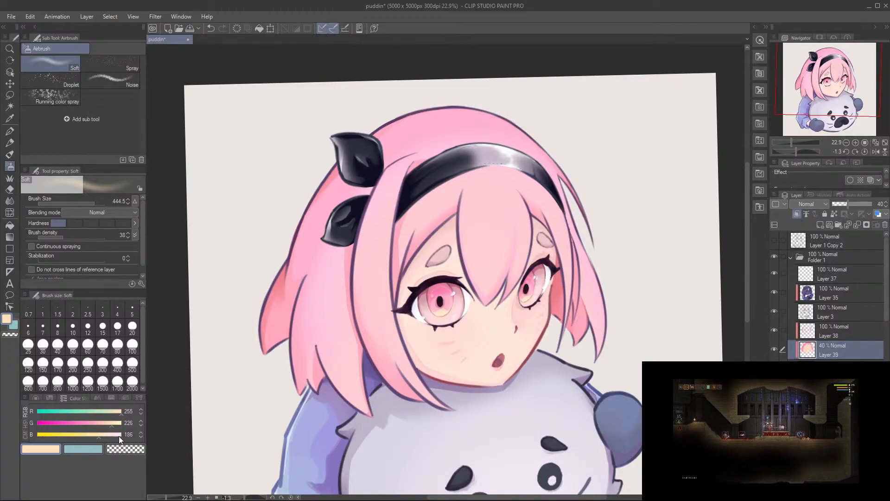
Step: Mix a pale pink of RGB 255, 226, 242 and redo the last undone airbrush stroke on the hair
left_click_drag(109, 430, 116, 429)
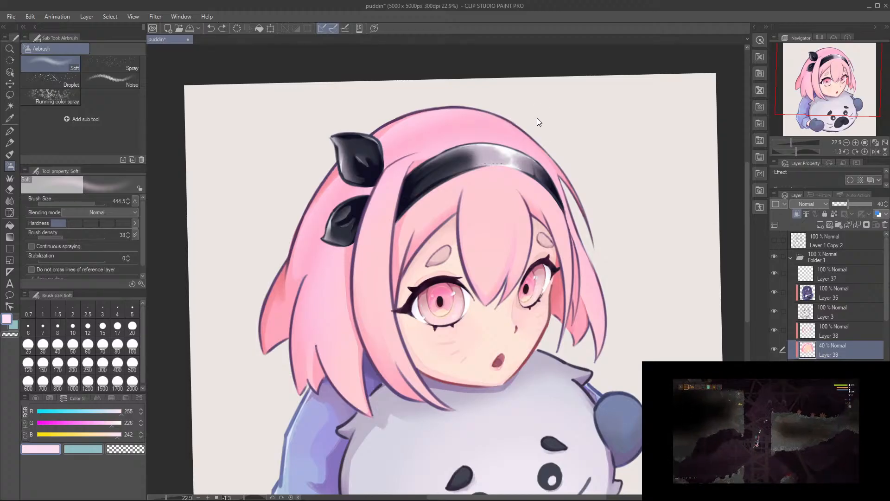
key("ctrl+y")
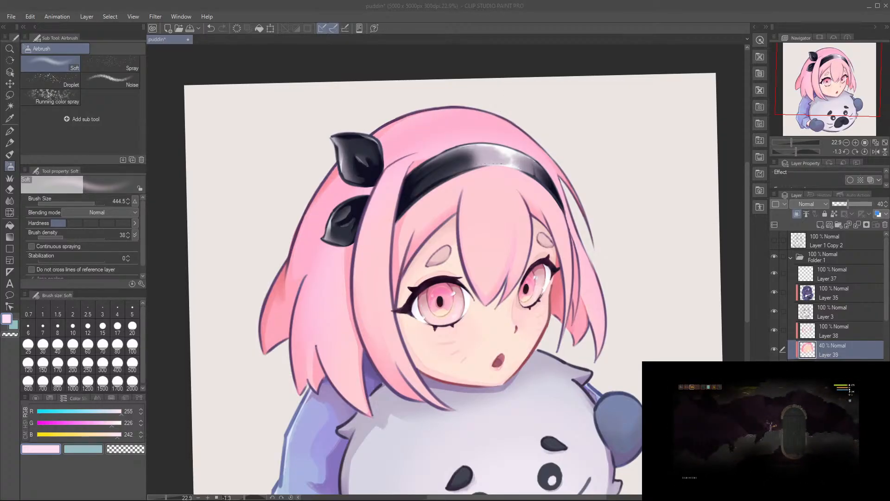
left_click(816, 43)
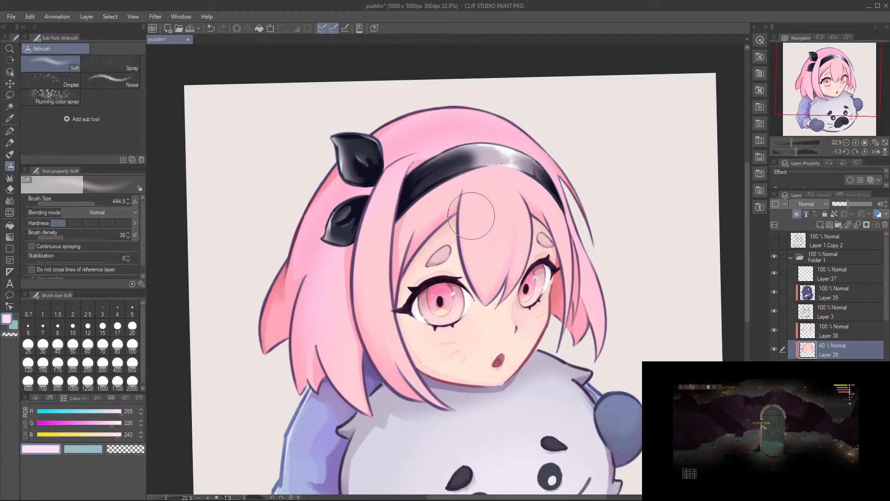
Step: Lower the opacity of Layer 39 to 36% to soften the hair gradients
scroll(474, 225, "down", 3)
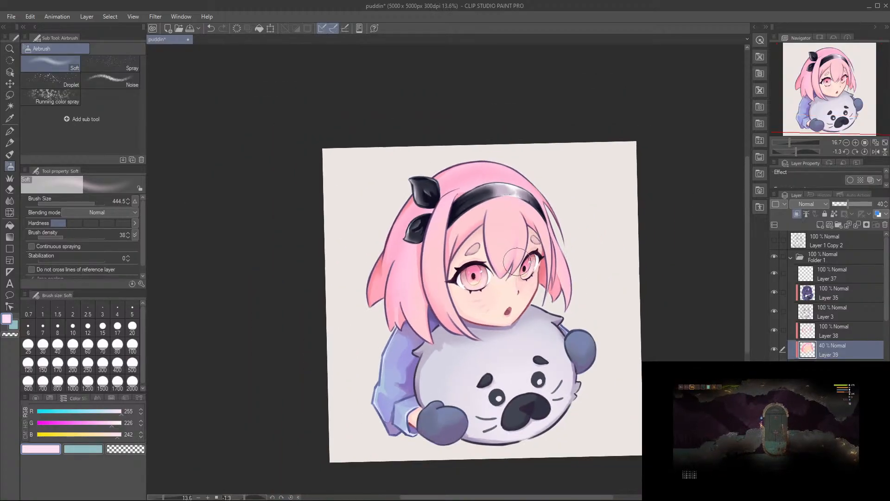
scroll(518, 266, "up", 2)
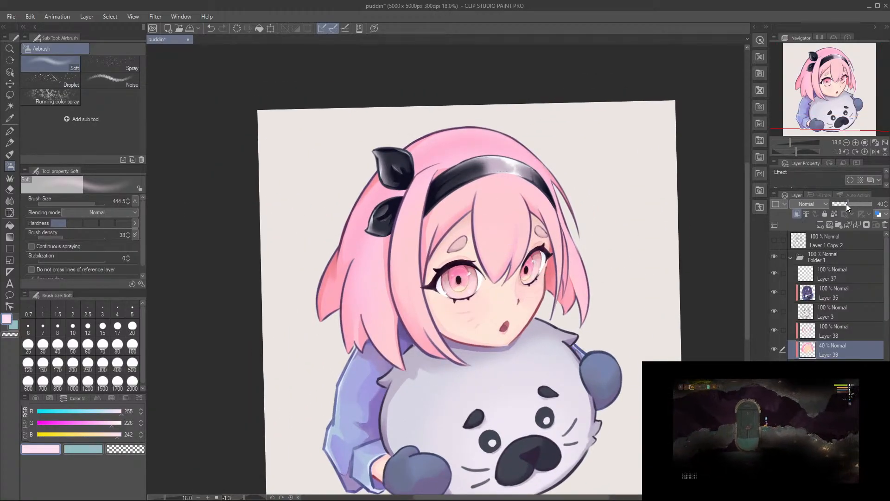
mouse_move(847, 204)
left_mouse_down()
mouse_move(865, 204)
mouse_move(847, 203)
left_mouse_up()
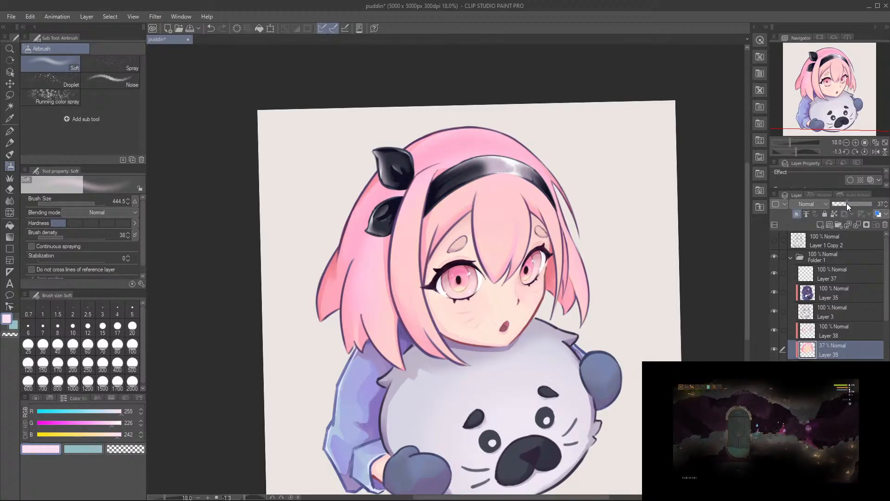
Step: Examine the softened hair gradients against the face, headband and plush, both across the whole figure and up close
scroll(565, 315, "down", 1)
scroll(552, 318, "up", 2)
left_click_drag(506, 245, 523, 229)
scroll(524, 229, "up", 1)
scroll(524, 229, "down", 2)
scroll(523, 231, "up", 1)
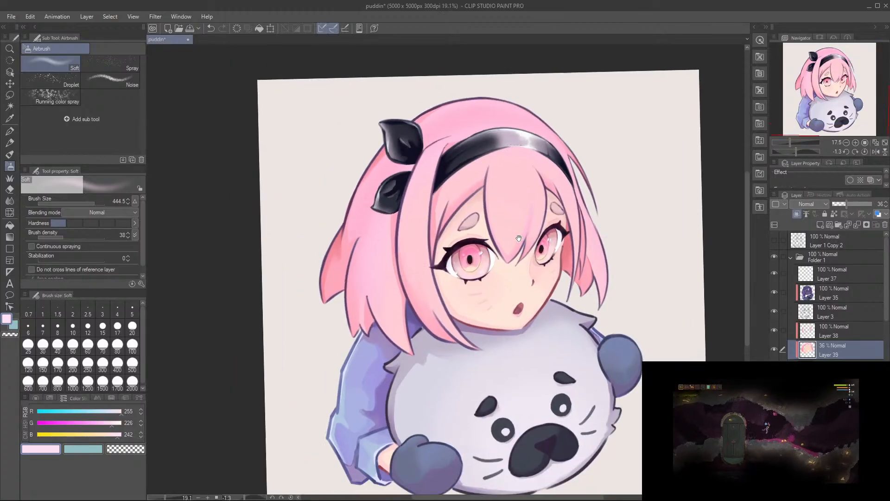
scroll(519, 236, "down", 1)
scroll(518, 239, "up", 2)
scroll(517, 240, "down", 3)
scroll(513, 242, "up", 3)
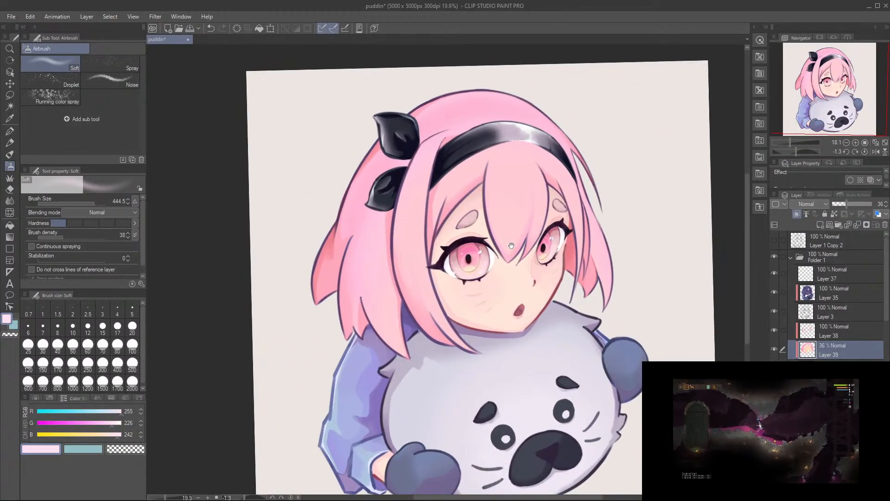
scroll(511, 246, "down", 1)
scroll(512, 246, "up", 2)
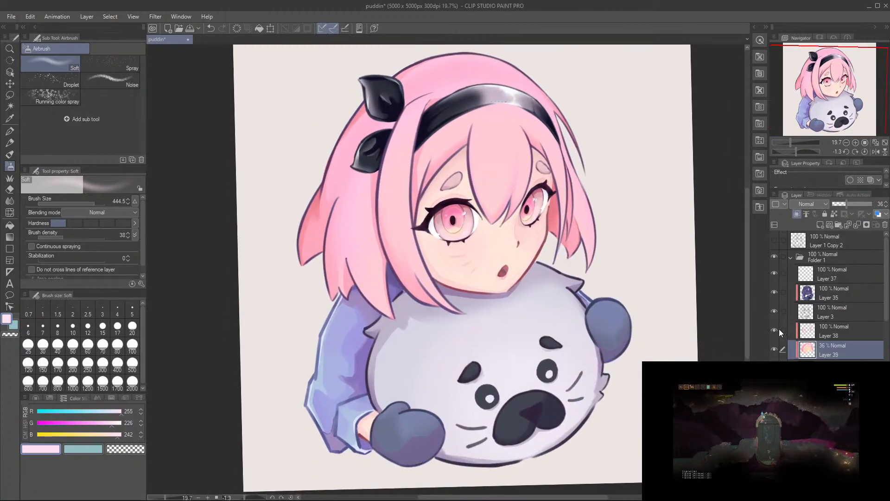
scroll(779, 329, "down", 2)
scroll(773, 336, "up", 1)
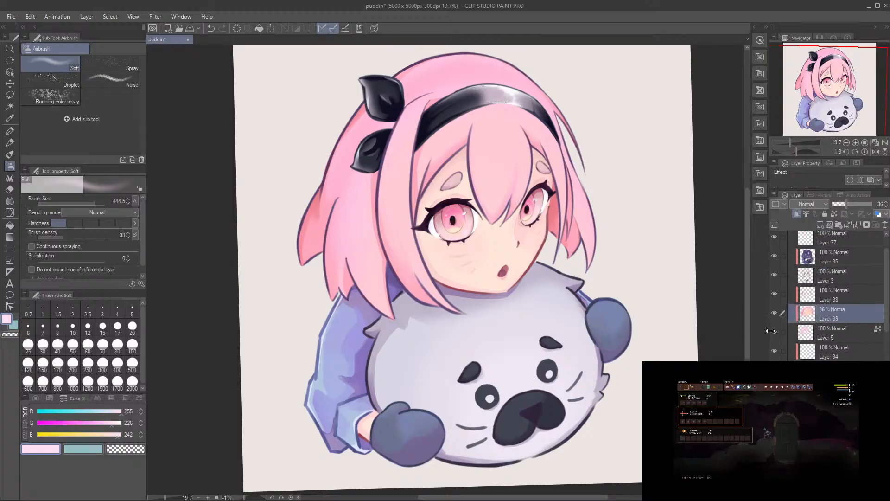
left_click_drag(630, 258, 619, 324)
scroll(437, 228, "up", 2)
scroll(438, 228, "down", 3)
scroll(438, 227, "up", 2)
left_click_drag(394, 226, 425, 220)
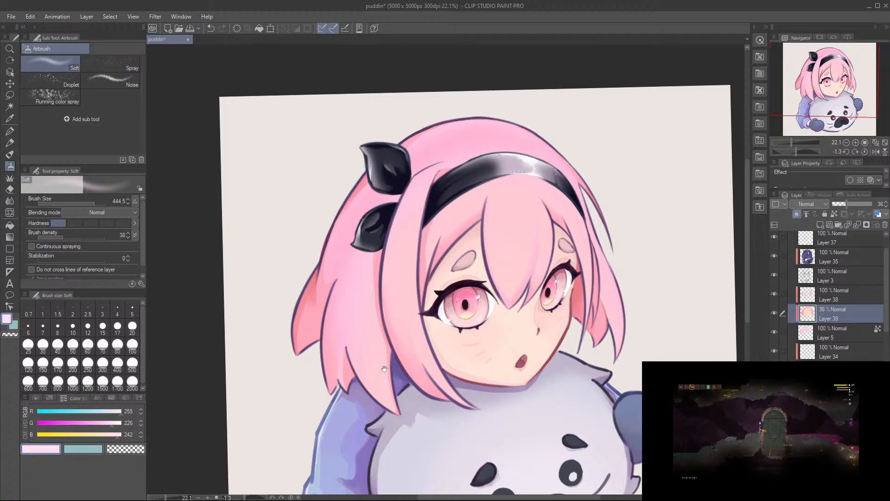
mouse_move(592, 335)
left_mouse_down()
mouse_move(604, 342)
mouse_move(582, 339)
left_mouse_up()
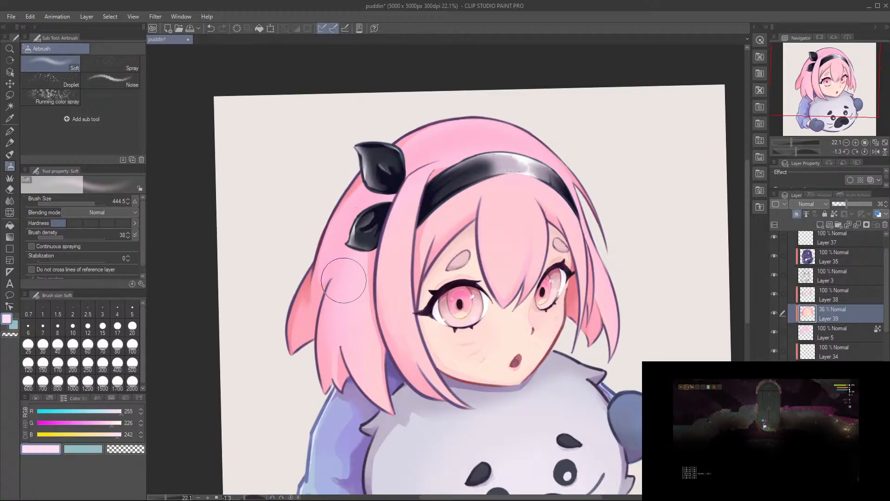
scroll(340, 281, "down", 1)
scroll(354, 288, "up", 1)
scroll(355, 289, "up", 1)
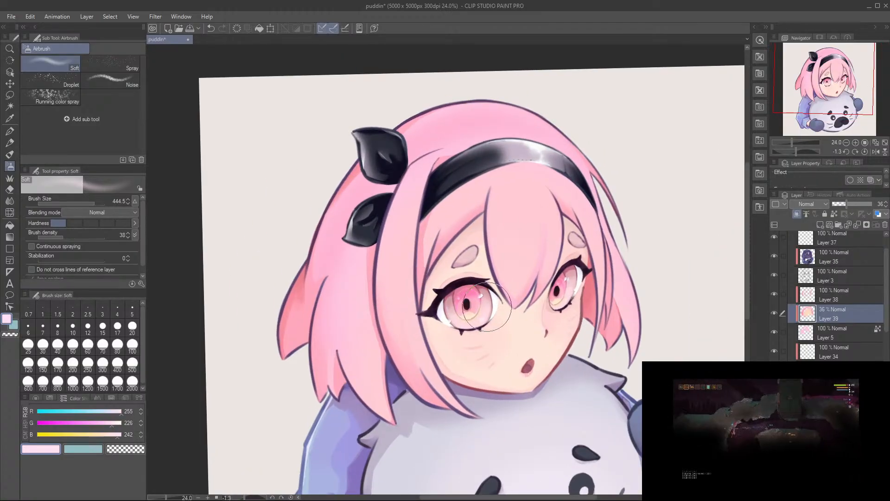
left_click_drag(484, 307, 486, 284)
Step: Select Layer 38, sample a pink of RGB 255, 173, 193 from the near-side front lock, and switch to the Gouache brush
left_click(838, 301)
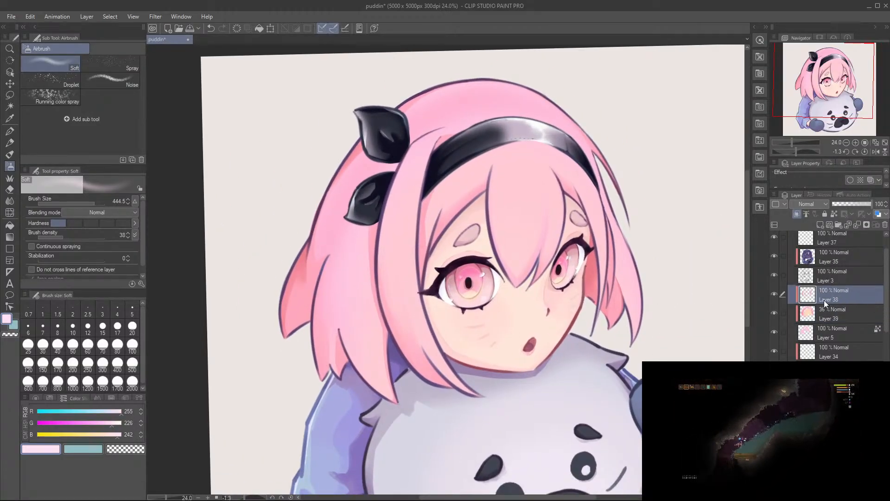
scroll(413, 238, "up", 2)
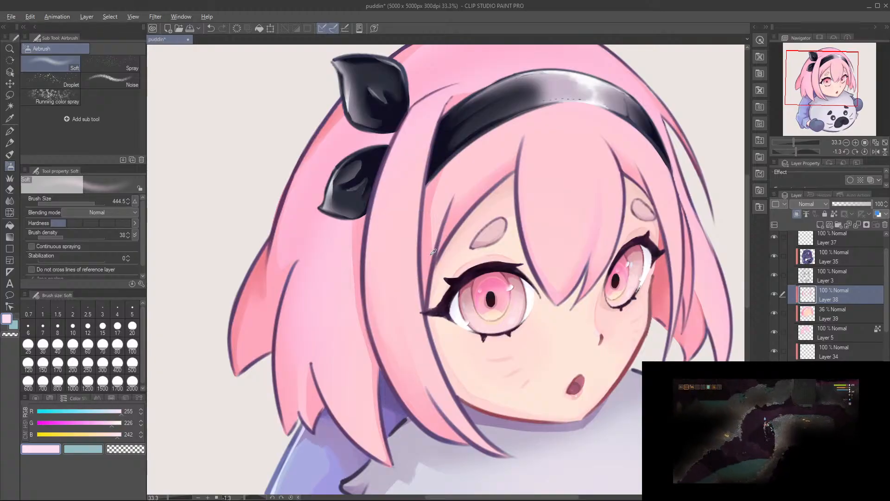
left_click(426, 256, "alt")
key("b")
key("b")
key("b")
key("b")
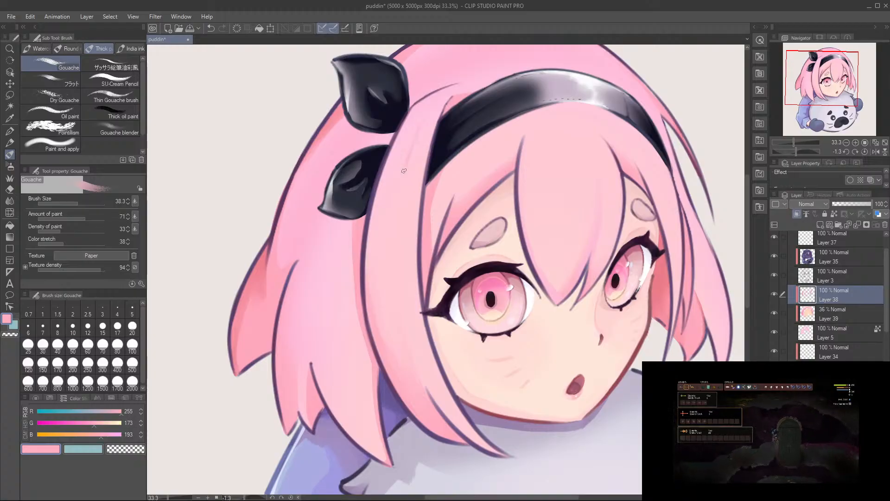
Step: Try painting long pink strands down the near-side front lock with the Gouache brush at size 38.3
key("ctrl+z")
left_click_drag(408, 157, 400, 312)
key("ctrl+z")
left_click_drag(416, 130, 400, 311)
key("ctrl+z")
left_click_drag(401, 177, 385, 290)
key("ctrl+z")
key("ctrl+z")
Step: Paint thin pink Gouache strands down the near-side front lock and soften them with the Soft eraser at size 75.8
left_click_drag(410, 139, 398, 261)
left_click_drag(393, 292, 392, 297)
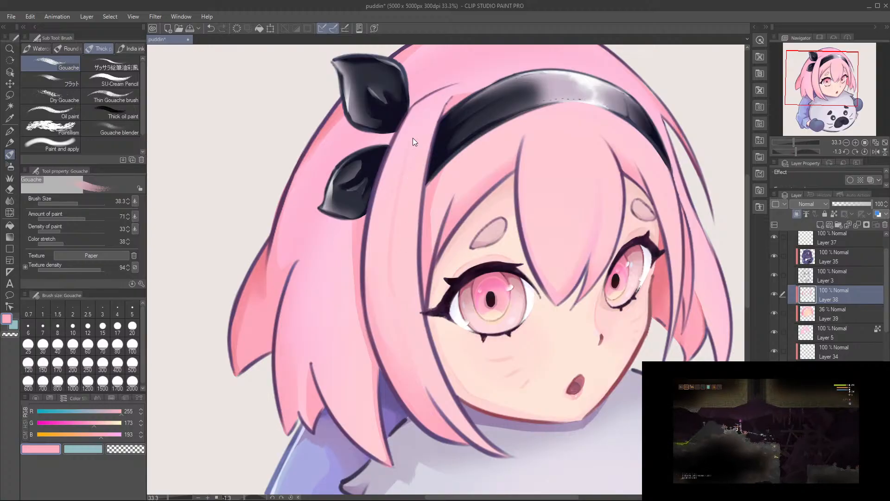
left_click_drag(406, 154, 394, 200)
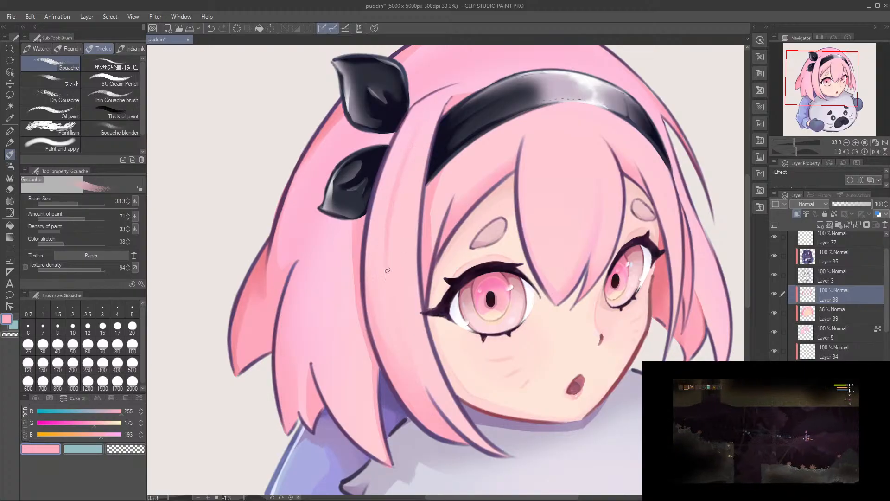
key("e")
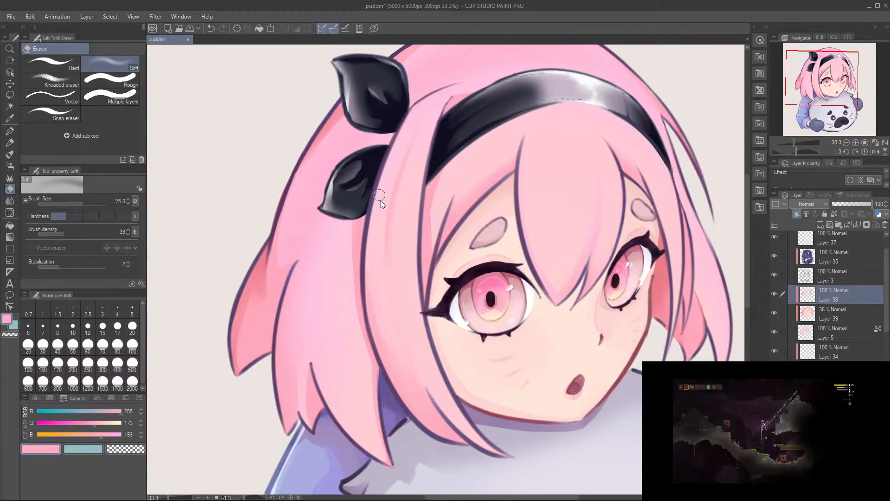
key("b")
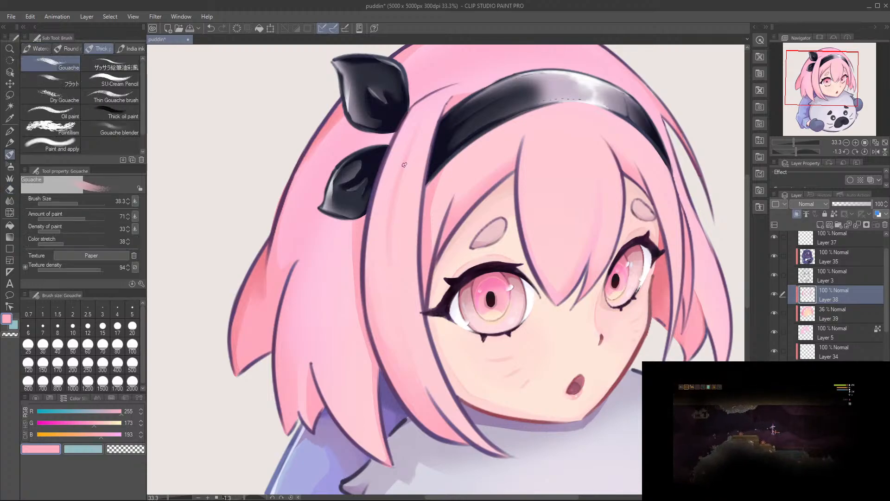
key("e")
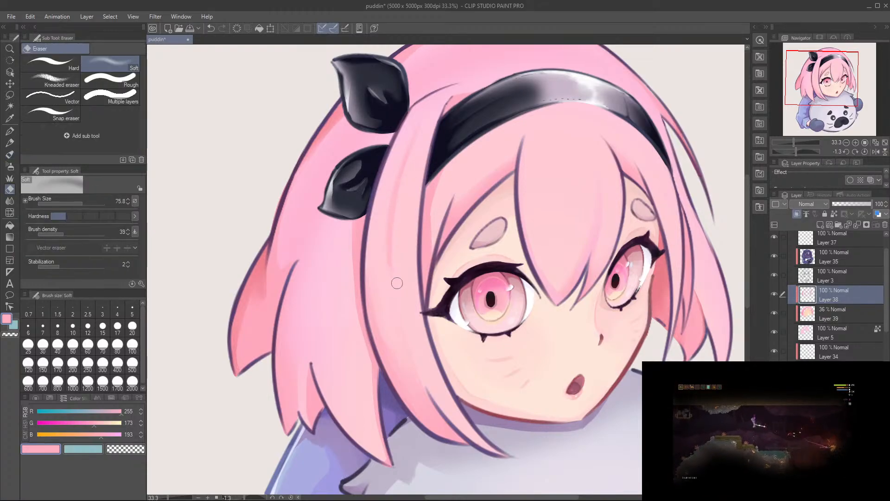
key("b")
key("e")
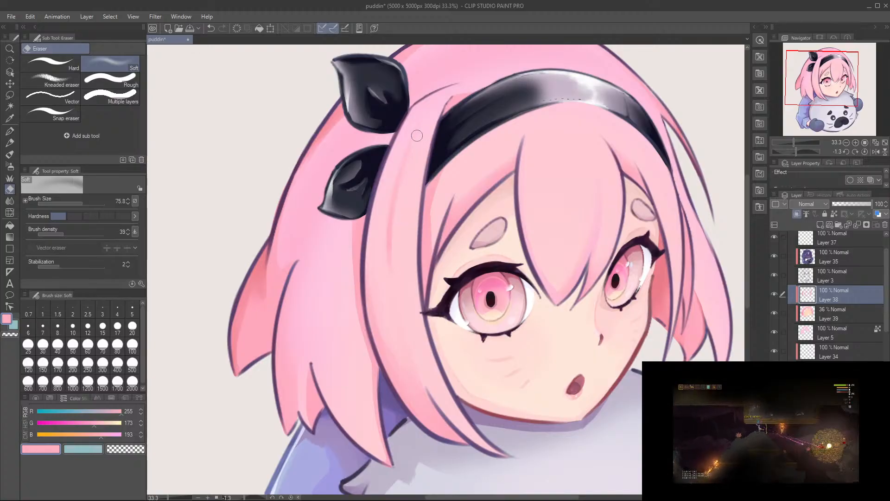
Step: Rotate the canvas to -6.5 degrees and shade the top of the near-side front lock with the Gouache brush at size 147.8
key("b")
key("r")
mouse_move(442, 103)
left_mouse_down()
mouse_move(350, 122)
mouse_move(381, 158)
mouse_move(409, 147)
mouse_move(389, 150)
mouse_move(383, 186)
mouse_move(355, 178)
left_mouse_up()
key("ctrl+z")
left_click_drag(409, 141, 492, 151, "shift")
left_click_drag(429, 173, 480, 155, "ctrl+alt")
mouse_move(449, 168)
left_mouse_down()
mouse_move(493, 152)
mouse_move(483, 142)
mouse_move(508, 148)
mouse_move(524, 132)
mouse_move(551, 136)
mouse_move(504, 126)
mouse_move(526, 143)
left_mouse_up()
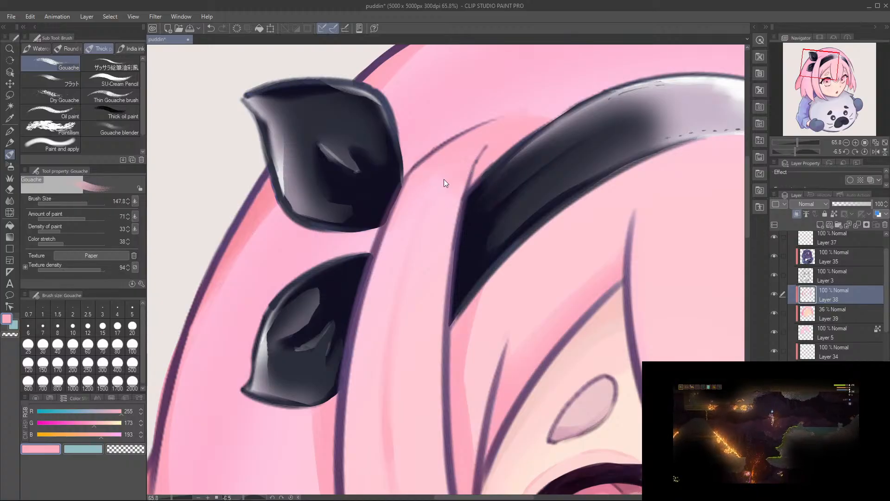
Step: Blend sampled pinks, including RGB 255, 176, 197, into the front lock's root where it meets the headband
left_click_drag(452, 178, 413, 195, "ctrl")
left_click_drag(414, 233, 445, 145)
left_click(330, 263, "alt")
mouse_move(485, 104)
left_mouse_down()
mouse_move(437, 198)
mouse_move(477, 175)
mouse_move(459, 184)
mouse_move(485, 165)
mouse_move(480, 155)
left_mouse_up()
left_click(471, 135, "alt")
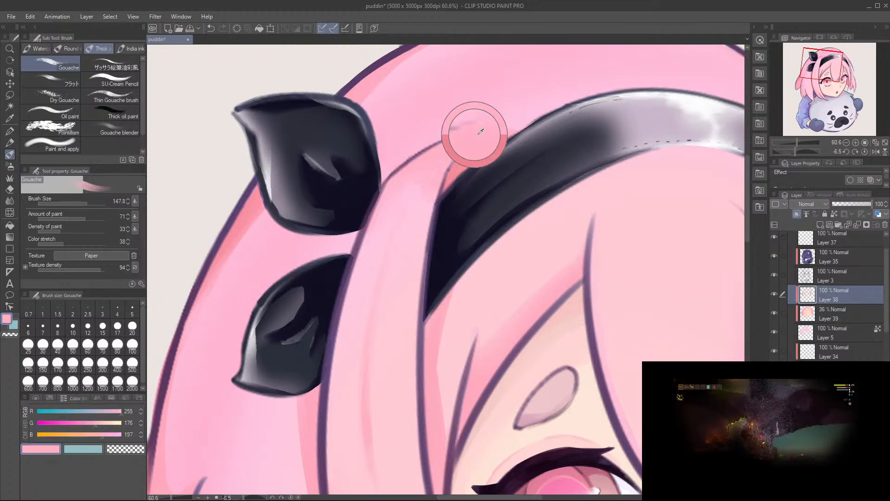
left_click(459, 173, "alt")
left_click_drag(419, 236, 416, 124)
left_click_drag(419, 204, 418, 232, "ctrl")
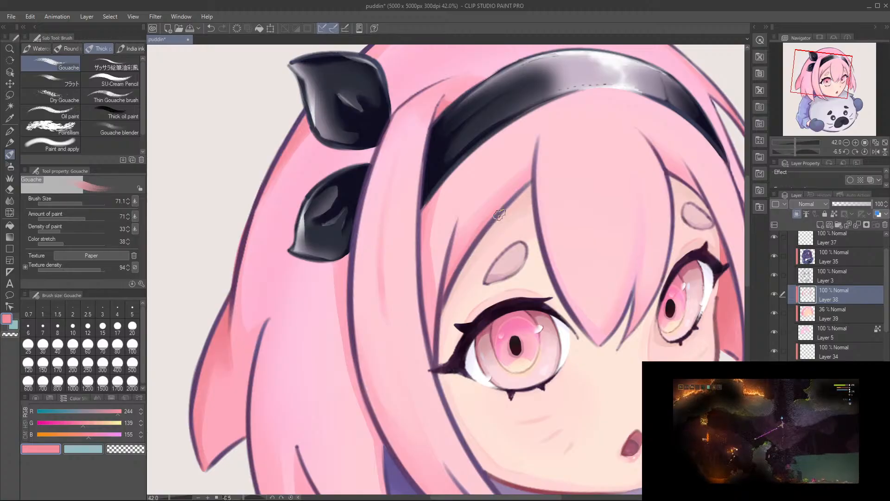
Step: Try a Gouache stroke at size 71.1 on the hair beside the far eyebrow
left_click_drag(461, 295, 264, 247)
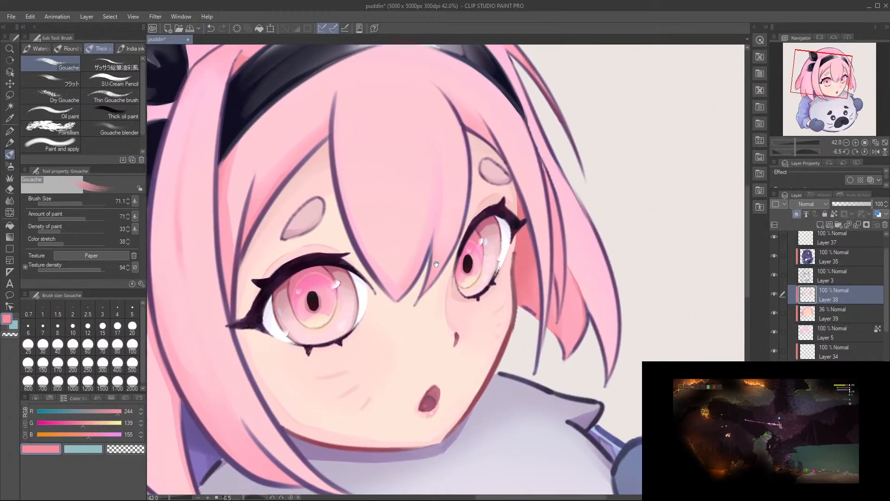
left_click_drag(542, 238, 558, 304)
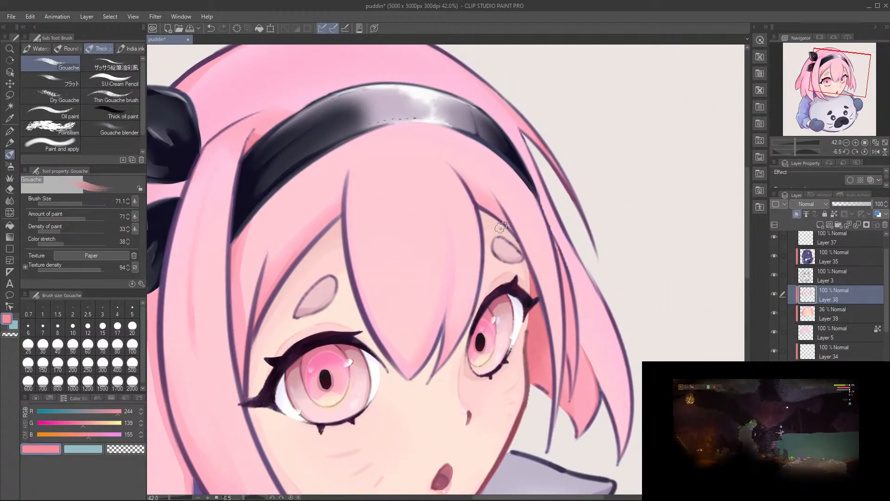
left_click_drag(509, 236, 496, 215)
key("ctrl+z")
key("[")
key("[")
key("[")
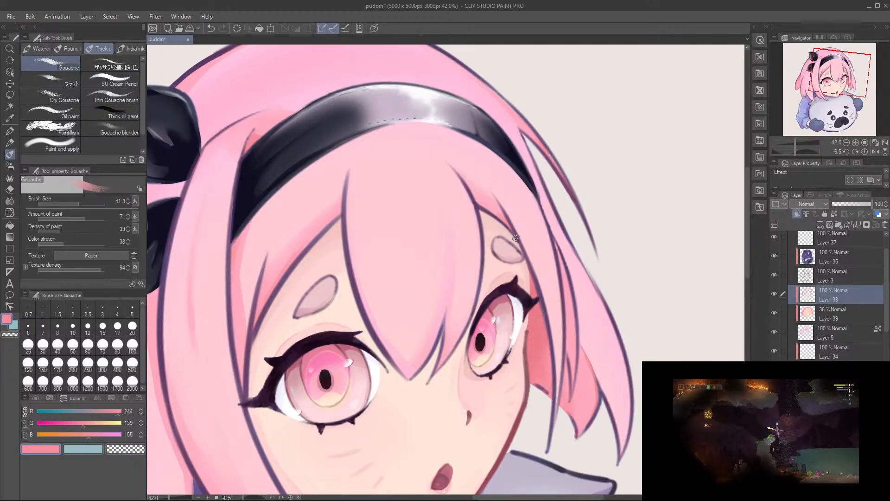
Step: Sample RGB 255, 169, 190 and paint a thin Gouache strand down the far side of the centre bang at size 20.3
left_click_drag(385, 274, 474, 255)
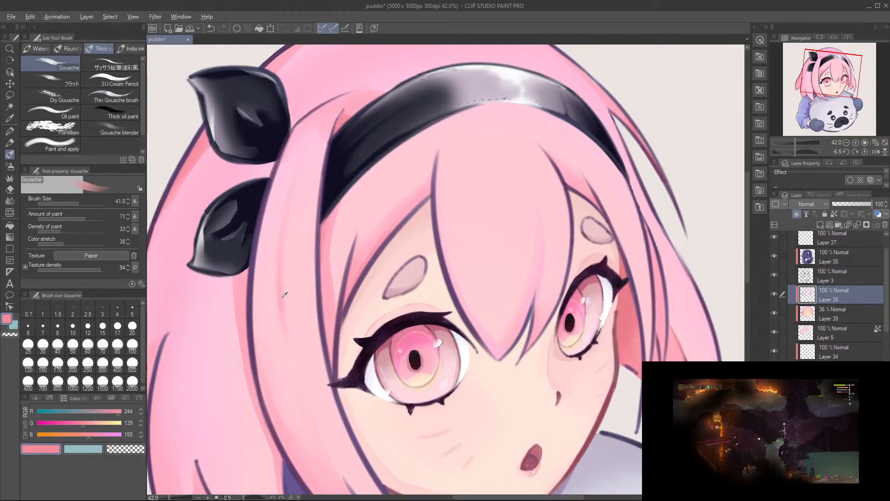
left_click(240, 300, "alt")
key("ctrl+z")
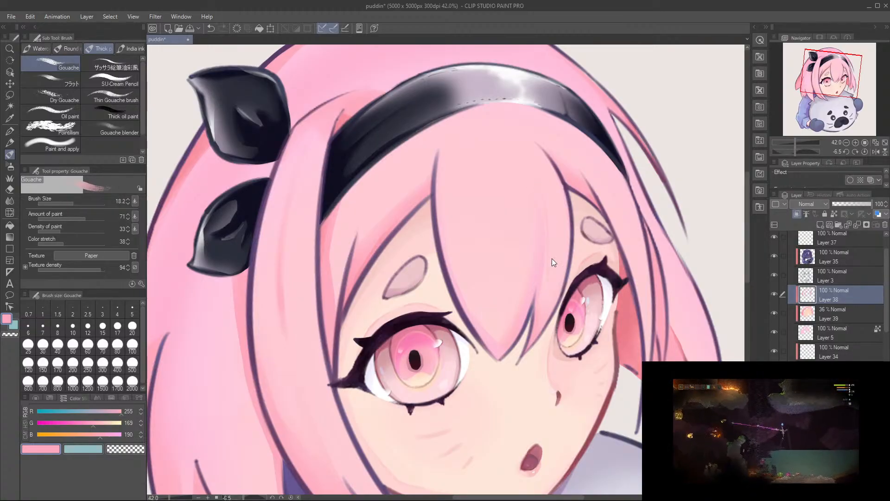
key("ctrl+z")
mouse_move(550, 263)
left_mouse_down()
mouse_move(543, 254)
mouse_move(530, 341)
left_mouse_up()
scroll(547, 261, "up", 3)
key("ctrl+z")
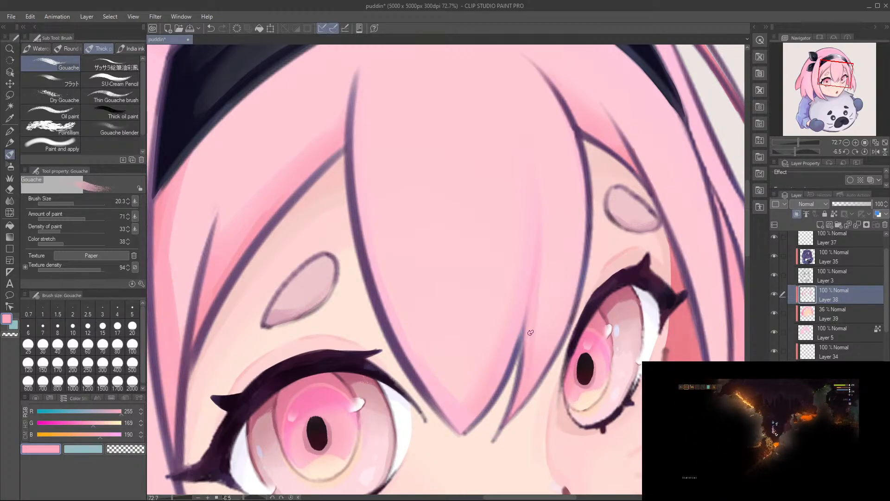
scroll(528, 211, "up", 3)
key("ctrl+z")
left_click_drag(519, 207, 517, 416)
key("ctrl+z")
key("ctrl+z")
left_click_drag(522, 197, 520, 384)
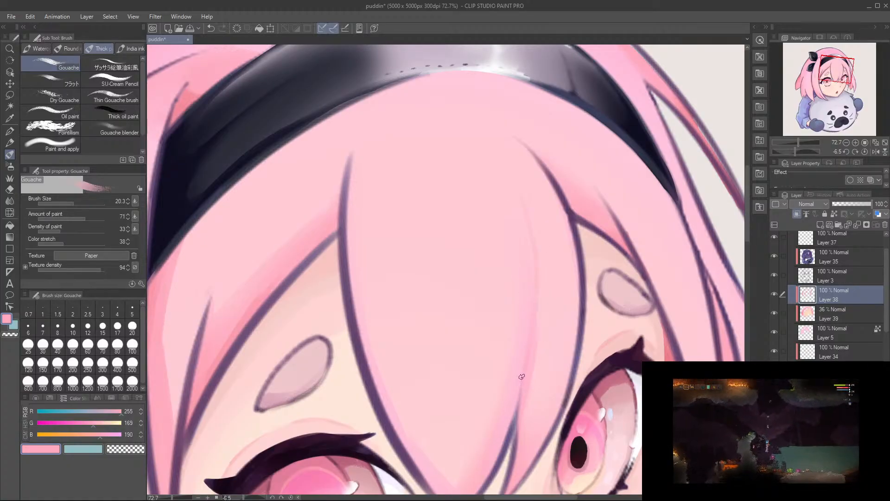
Step: Soften the new centre-bang strand with the Soft eraser at size 75.8
left_click(542, 298, "alt")
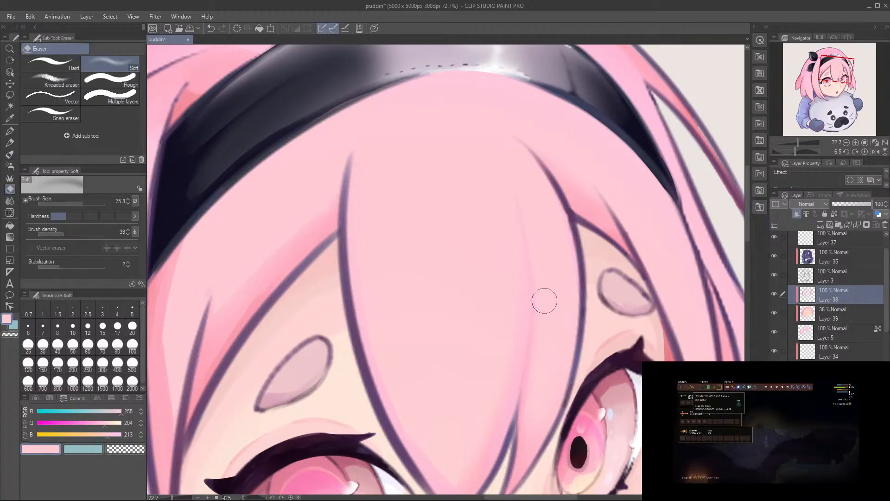
left_click_drag(515, 334, 508, 236)
left_click(409, 413, "alt")
left_click_drag(460, 296, 429, 326)
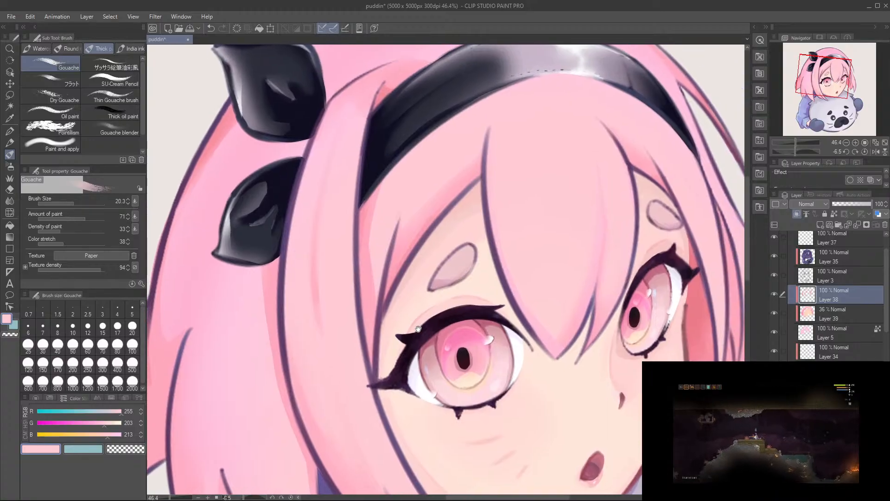
Step: Paint a thin strand down the near-side hair to the parting line with Gouache in RGB 255, 170, 190
left_click_drag(309, 380, 392, 293)
left_click_drag(368, 336, 411, 328)
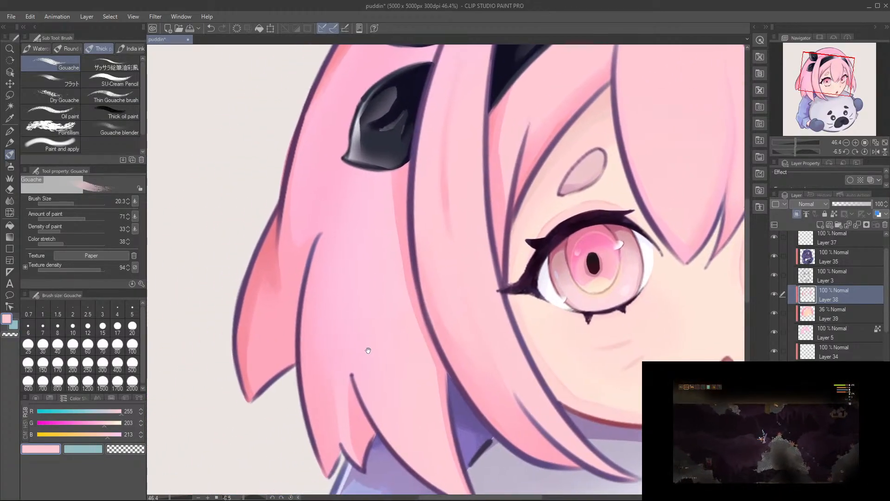
left_click_drag(340, 375, 355, 353)
left_click(359, 295, "alt")
key("ctrl+z")
mouse_move(356, 264)
left_mouse_down()
mouse_move(397, 419)
mouse_move(362, 351)
left_mouse_up()
key("ctrl+z")
key("ctrl+z")
left_click_drag(354, 258, 366, 351)
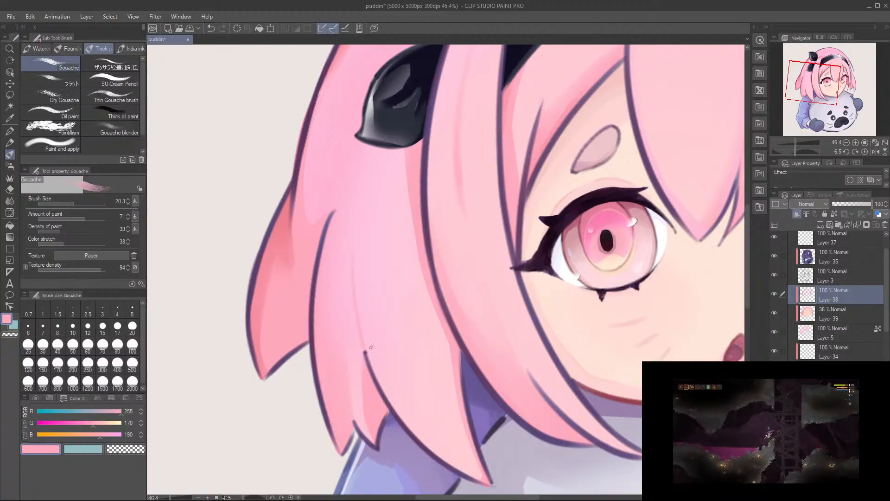
Step: Rotate the canvas to 24.1 degrees and try long thin Gouache strands running toward the near-side hair's tip
left_click_drag(347, 307, 364, 279)
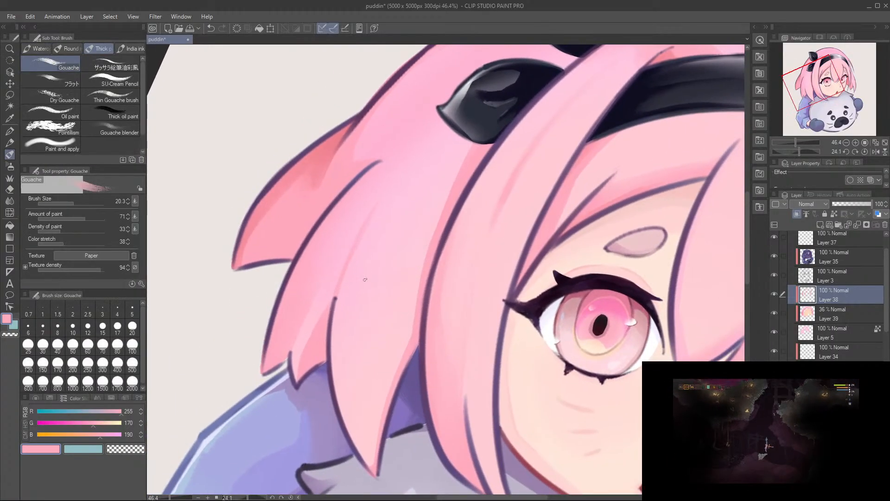
left_click_drag(356, 357, 362, 442)
key("ctrl+z")
left_click_drag(364, 337, 369, 439)
key("ctrl+z")
left_click_drag(347, 368, 351, 435)
key("ctrl+z")
left_click_drag(357, 346, 371, 450)
key("ctrl+z")
left_click_drag(372, 297, 369, 463)
key("ctrl+z")
left_click_drag(393, 244, 365, 460)
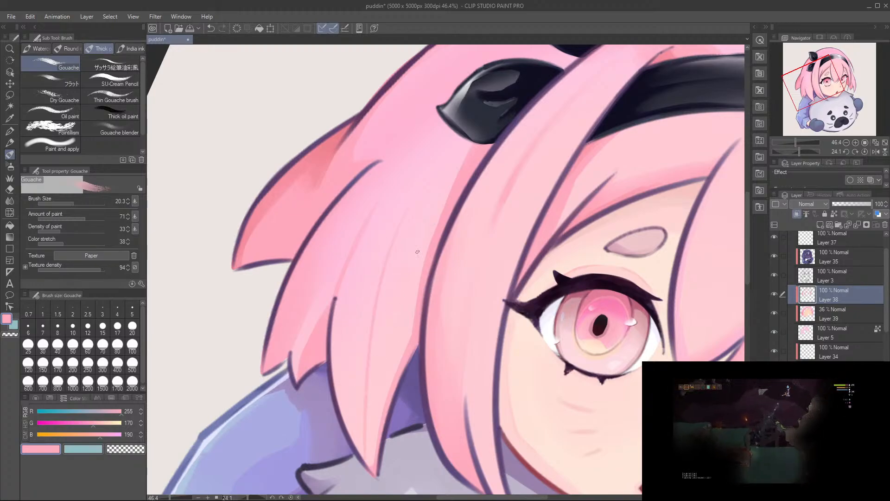
key("ctrl+z")
left_click_drag(401, 232, 358, 355)
key("ctrl+z")
left_click_drag(412, 197, 369, 409)
key("ctrl+z")
left_click_drag(379, 282, 362, 415)
key("ctrl+z")
left_click_drag(371, 316, 360, 442)
key("ctrl+z")
left_click_drag(369, 304, 364, 447)
key("ctrl+z")
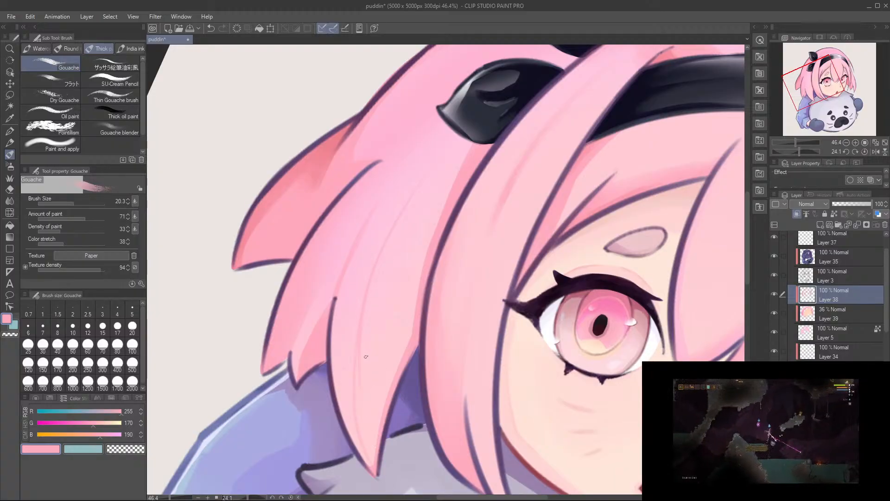
key("ctrl+z")
key("ctrl+z")
Step: Paint a long thin strand from below the lower bow down to the near-side hair's tip with Gouache at size 20.3
left_click_drag(411, 195, 368, 323)
mouse_move(384, 252)
left_mouse_down()
mouse_move(362, 356)
mouse_move(366, 445)
left_mouse_up()
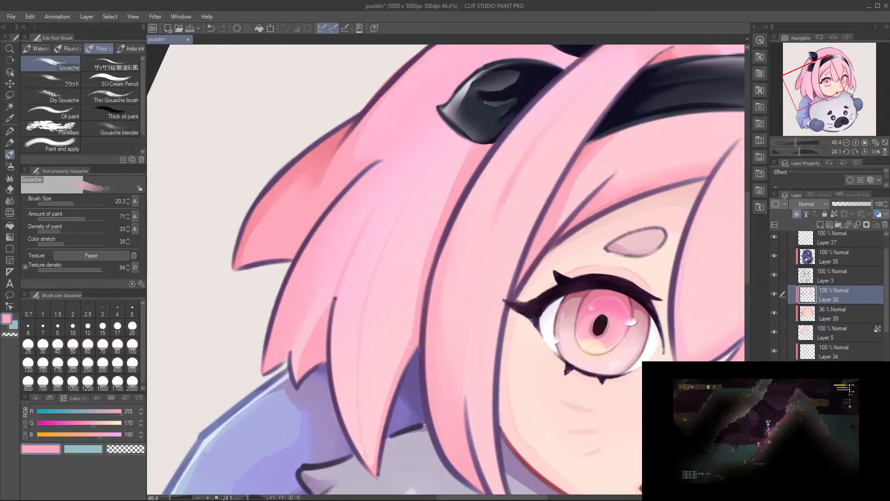
key("ctrl+z")
left_click_drag(361, 315, 369, 449)
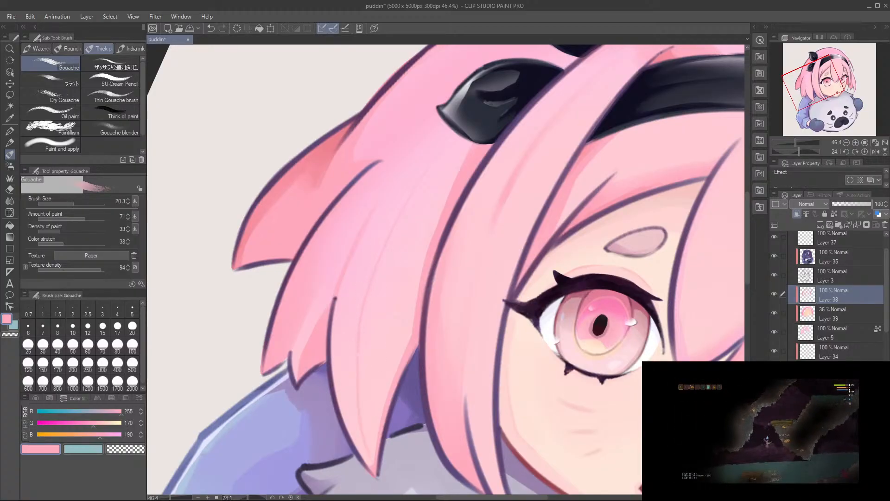
key("ctrl+z")
left_click_drag(357, 327, 368, 456)
left_click_drag(379, 293, 373, 317)
Step: Blend the near-side hair strands with Gouache at size 51.5 and touch up the adjoining front lock with the eraser
key("r")
left_click_drag(398, 258, 383, 265)
left_click_drag(308, 224, 352, 261)
mouse_move(391, 215)
left_mouse_down()
mouse_move(343, 274)
mouse_move(418, 217)
left_mouse_up()
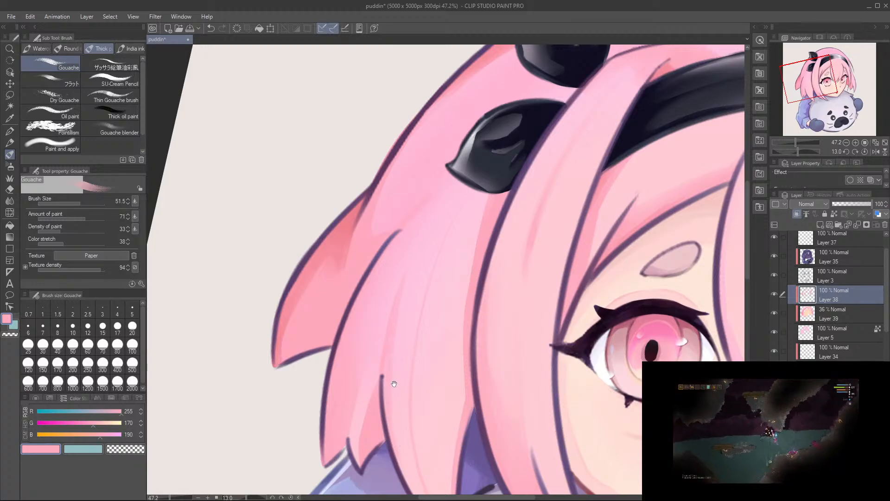
left_click_drag(397, 386, 398, 315)
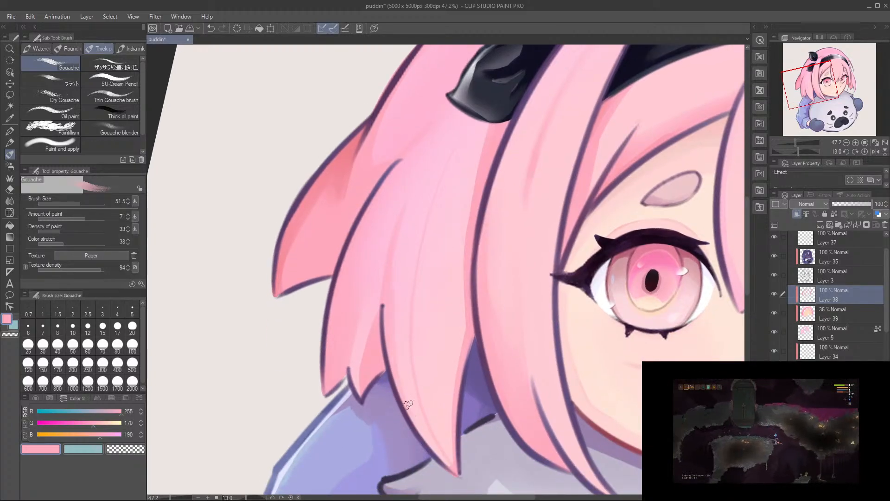
mouse_move(441, 267)
left_mouse_down()
mouse_move(412, 299)
mouse_move(411, 274)
mouse_move(406, 282)
left_mouse_up()
double_click(404, 278)
left_click_drag(378, 183, 440, 275)
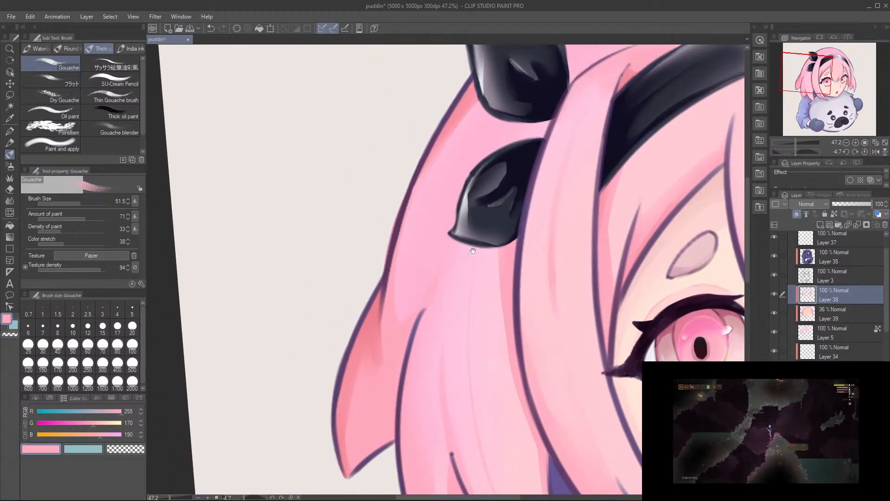
left_click_drag(478, 246, 437, 267)
key("e")
mouse_move(542, 179)
left_mouse_down()
mouse_move(573, 234)
mouse_move(565, 218)
left_mouse_up()
key("b")
Step: Paint a broader soft pink strand down the middle of the centre bang with Gouache at size 51.5
mouse_move(532, 260)
left_mouse_down()
mouse_move(537, 221)
mouse_move(500, 116)
left_mouse_up()
left_click_drag(579, 161, 558, 236)
key("b")
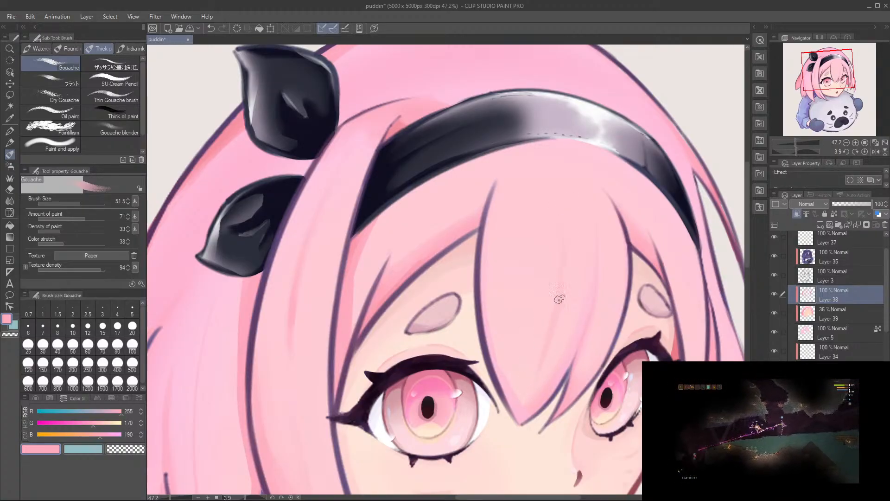
key("ctrl+z")
left_click_drag(564, 247, 553, 361)
key("ctrl+z")
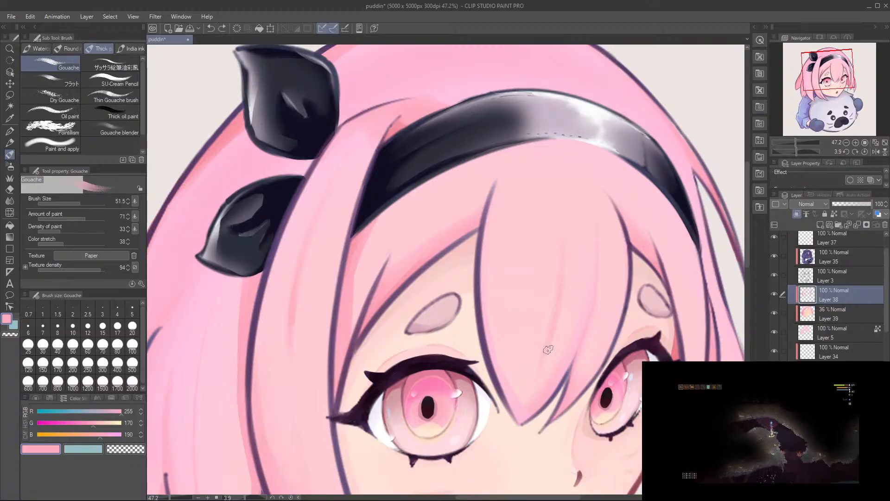
left_click_drag(589, 322, 546, 312)
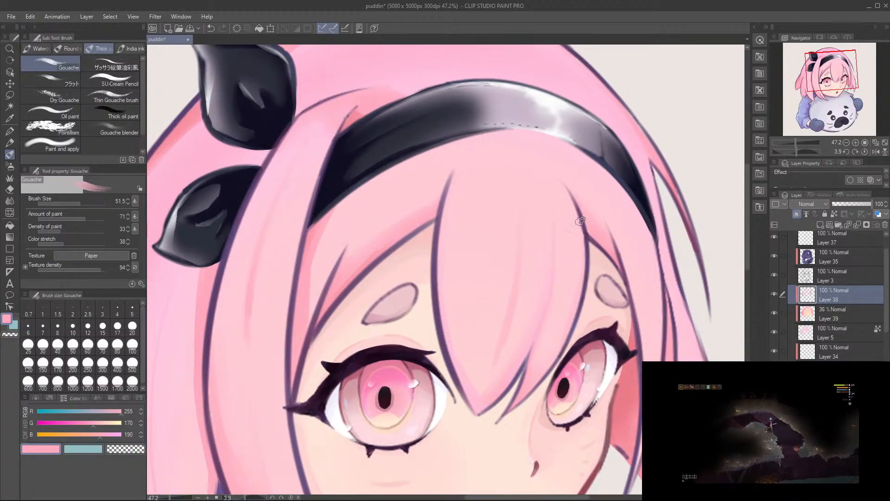
Step: Shade the far-side locks beside the face with sampled RGB 234, 123, 136 using Gouache at size 23.2
left_click_drag(605, 309, 543, 241)
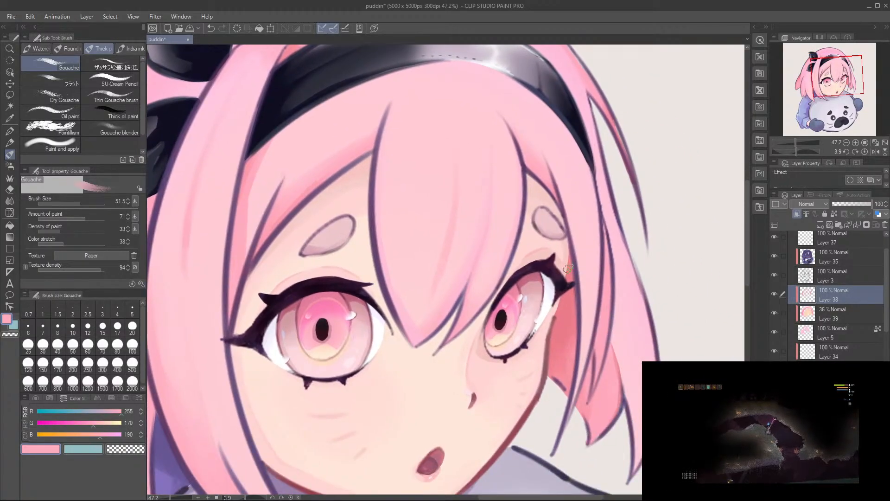
left_click_drag(586, 156, 593, 268)
key("ctrl+z")
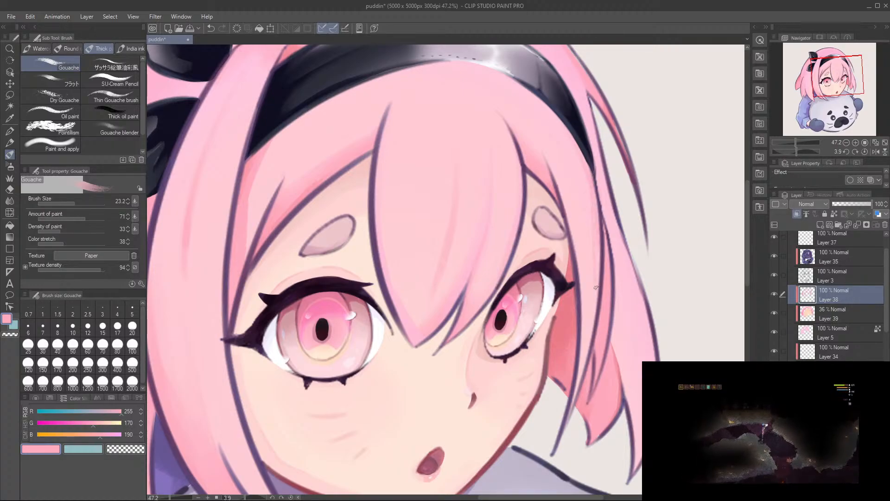
left_click_drag(596, 334, 603, 315)
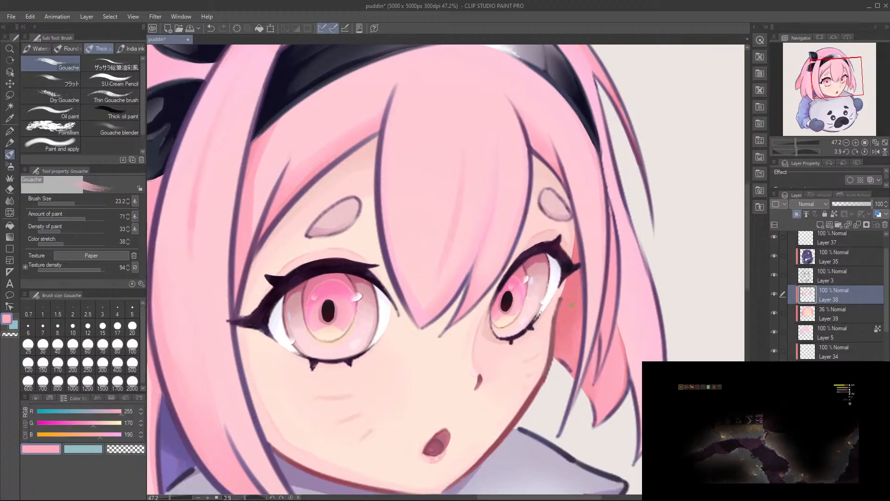
left_click(567, 304, "alt")
left_click_drag(614, 255, 603, 350)
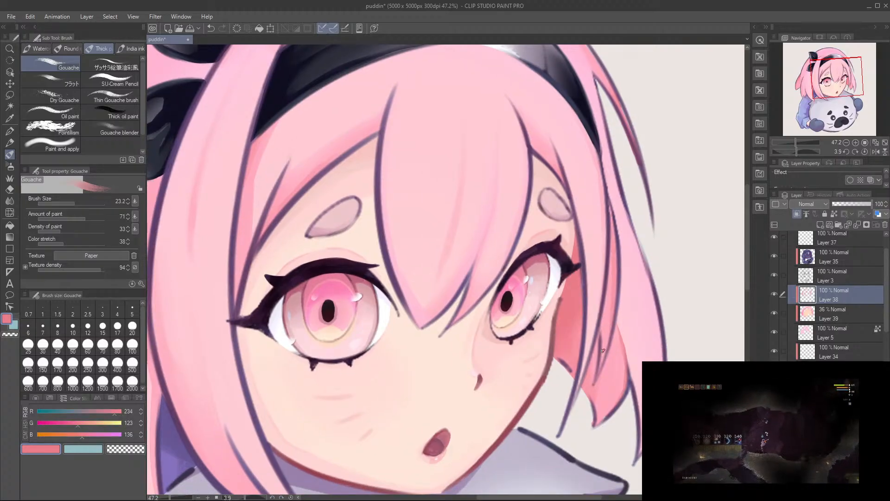
left_click_drag(597, 316, 579, 394)
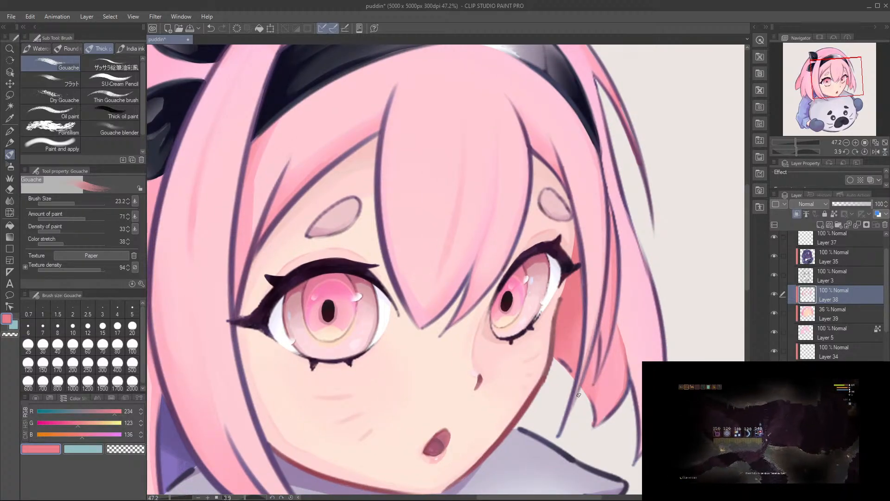
Step: Sample RGB 255, 168, 189 and paint thin Gouache strands down the outermost far-side lock toward its tip
left_click(594, 267, "alt")
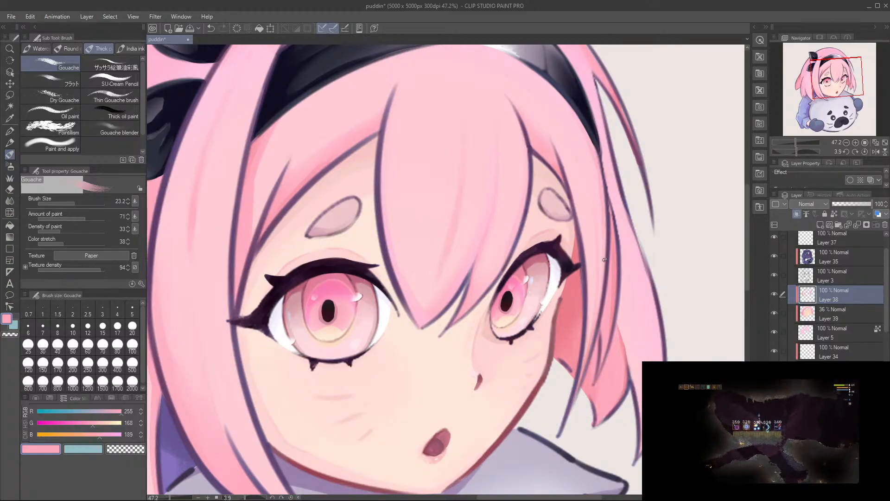
mouse_move(618, 304)
left_mouse_down()
mouse_move(567, 255)
mouse_move(584, 438)
left_mouse_up()
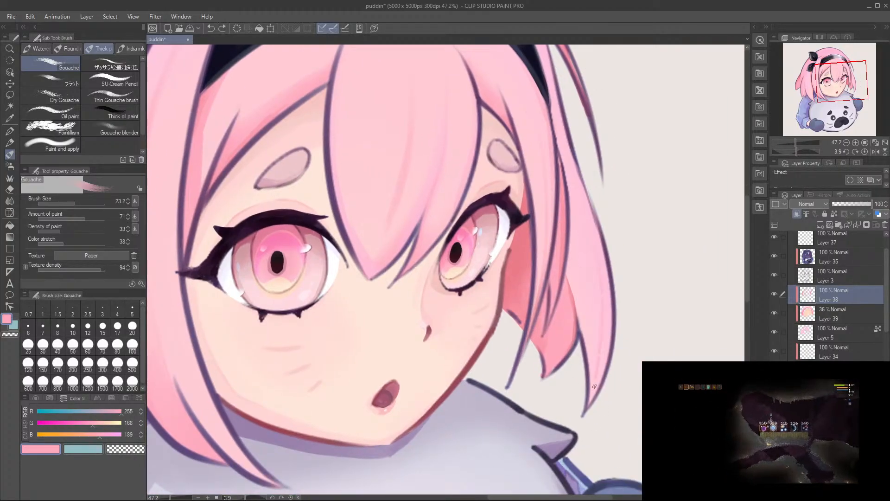
left_click_drag(613, 324, 626, 291)
left_click_drag(606, 235, 600, 425)
left_click_drag(612, 255, 603, 411)
left_click_drag(616, 255, 587, 453)
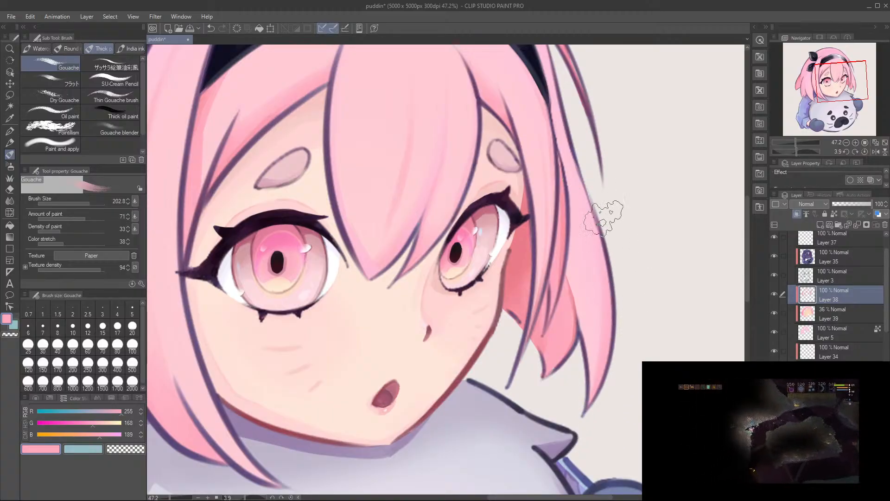
Step: Blend sampled light pink RGB 255, 198, 219 into the outer far-side lock with Gouache at size 99.9
mouse_move(626, 290)
left_mouse_down()
mouse_move(629, 350)
mouse_move(602, 308)
left_mouse_up()
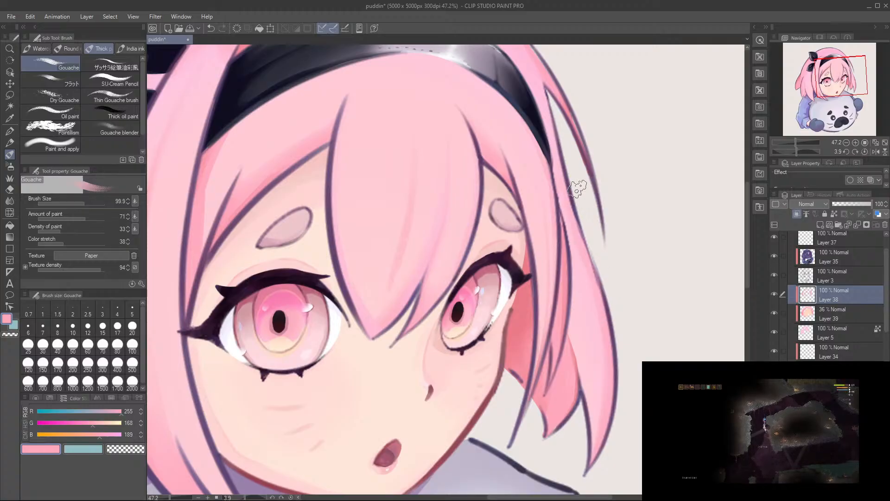
left_click(601, 458, "alt")
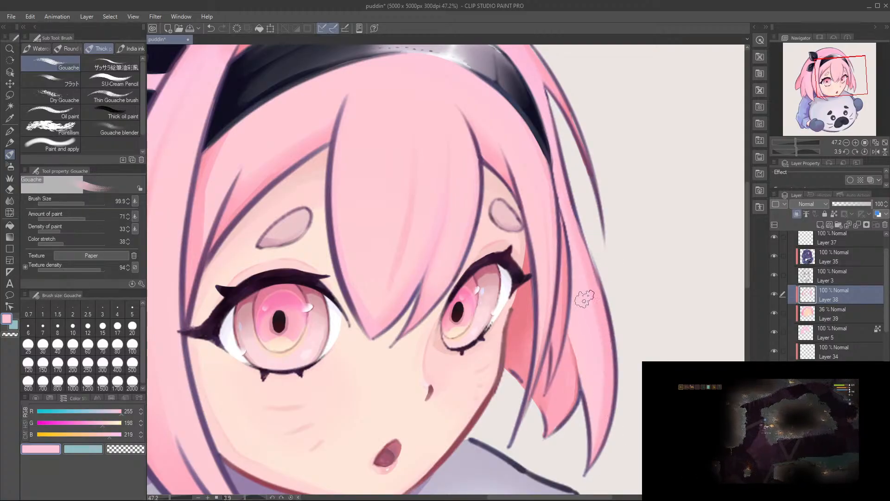
left_click_drag(524, 344, 608, 346)
left_click(449, 257, "alt")
key("ctrl+z")
Step: Shade the lower part of the near-side back lock with sampled RGB 255, 168, 189 using Gouache at size 99.9
mouse_move(667, 287)
left_mouse_down()
mouse_move(681, 343)
mouse_move(671, 342)
left_mouse_up()
left_click_drag(557, 334, 558, 275)
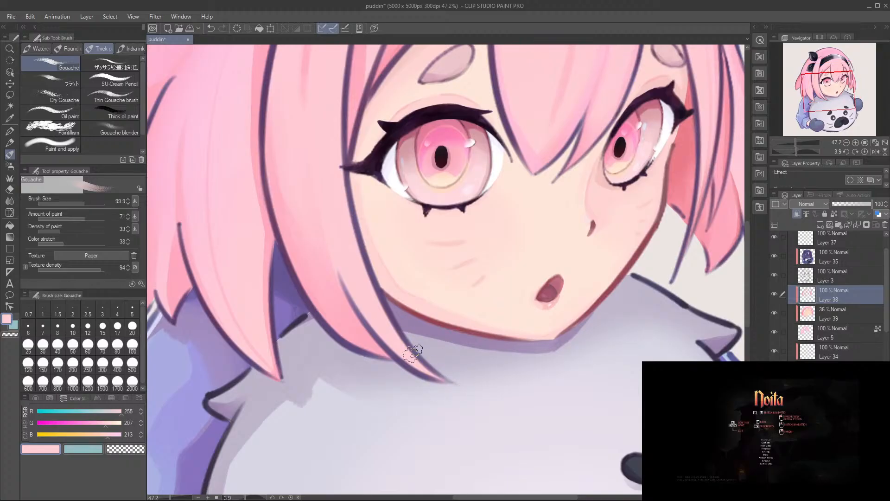
left_click_drag(426, 383, 552, 417)
left_click_drag(360, 293, 447, 480)
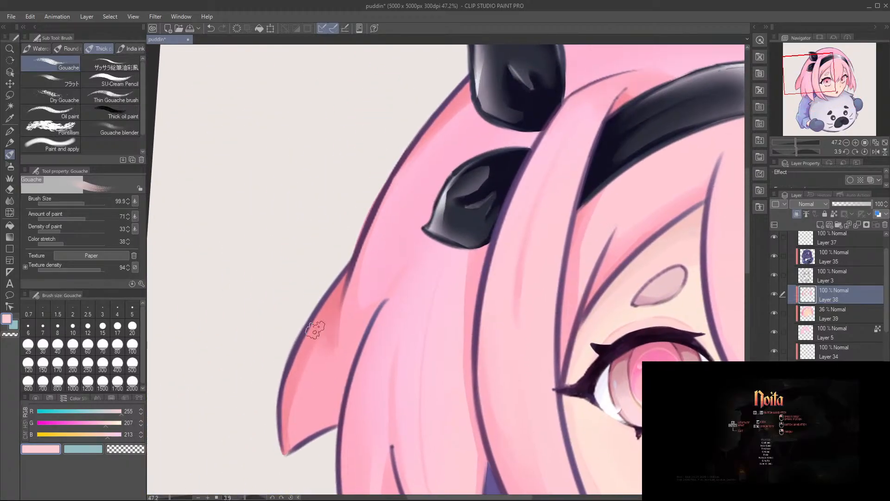
left_click(300, 382, "alt")
left_click_drag(291, 398, 288, 471)
key("ctrl+z")
left_click(315, 392, "alt")
left_click_drag(310, 389, 288, 477)
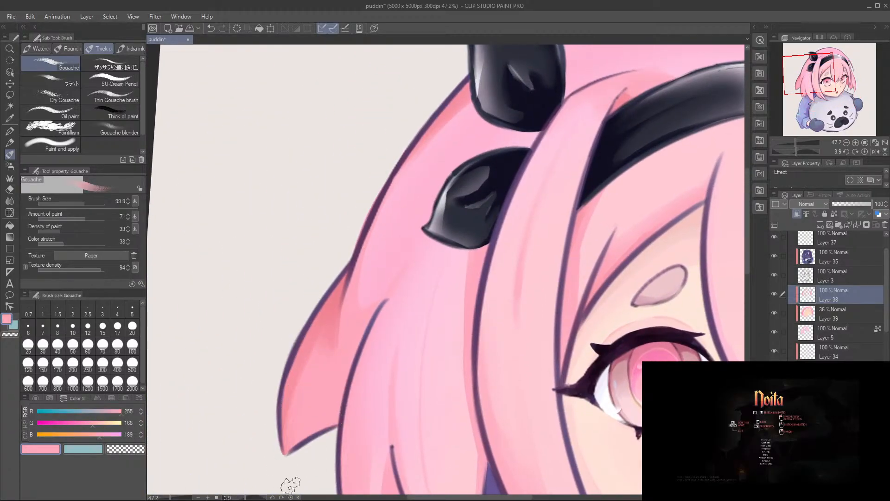
Step: Sample RGB 248, 146, 163 and softly shade the top of the crown hair with Gouache at size 806.1
left_click(290, 364, "alt")
left_click(311, 373, "alt")
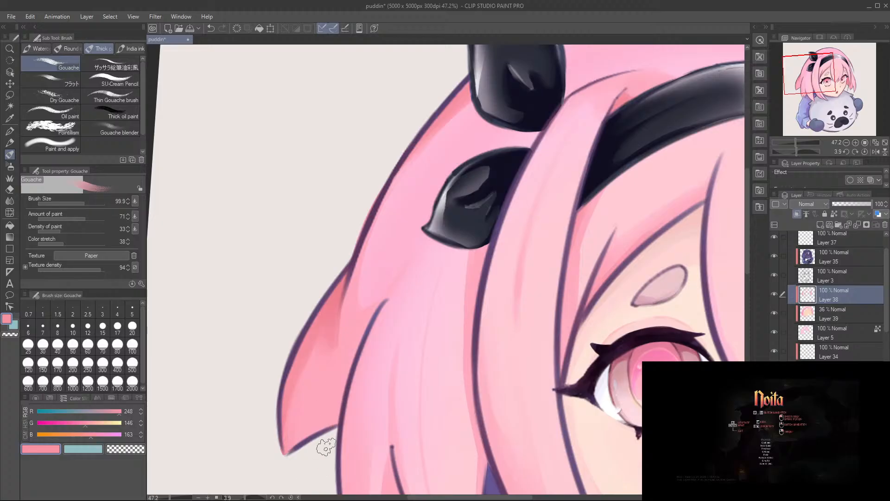
scroll(359, 260, "down", 2)
left_click_drag(421, 248, 338, 299)
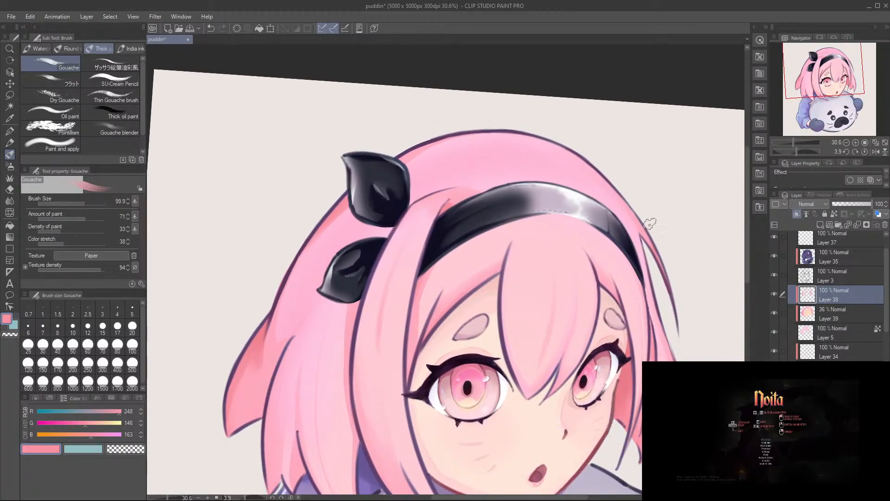
left_click_drag(528, 153, 578, 153)
mouse_move(429, 131)
left_mouse_down()
mouse_move(475, 100)
mouse_move(468, 133)
mouse_move(452, 147)
left_mouse_up()
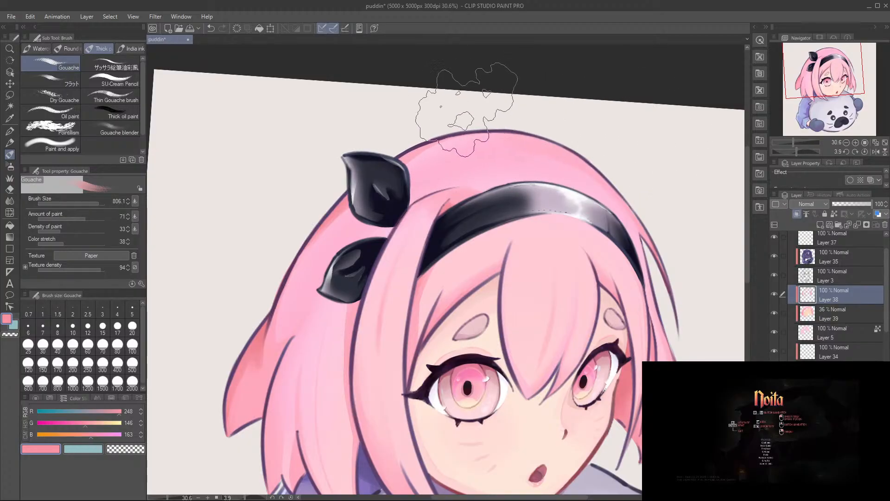
left_click_drag(498, 149, 472, 154)
Step: Blend sampled light pink RGB 255, 206, 213 into the bangs below the headband with Gouache at size 239
left_click_drag(690, 299, 668, 256)
left_click_drag(603, 240, 559, 251)
left_click(505, 303, "alt")
mouse_move(672, 204)
left_mouse_down()
mouse_move(632, 199)
mouse_move(688, 239)
left_mouse_up()
left_click_drag(469, 260, 481, 264)
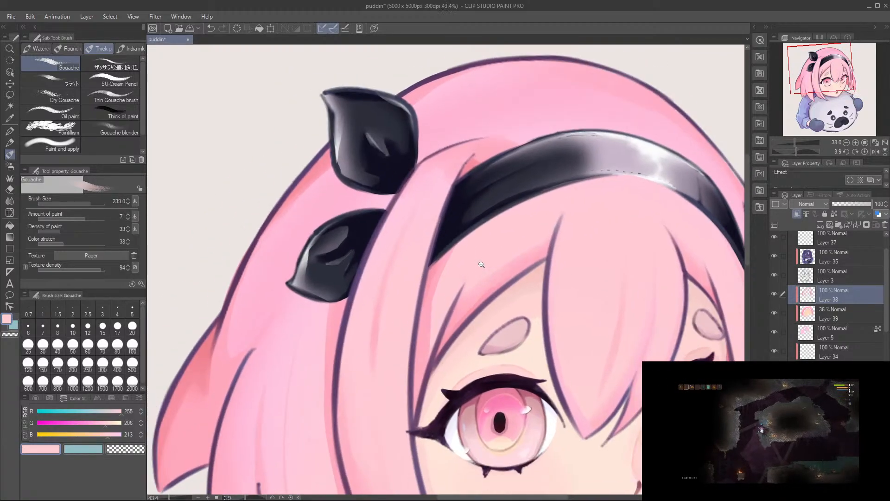
Step: Shade the crown hair along the headband's rear edge with sampled RGB 255, 174, 193 using Gouache at size 72.8
left_click(452, 265, "alt")
mouse_move(520, 179)
left_mouse_down()
mouse_move(457, 189)
mouse_move(427, 252)
left_mouse_up()
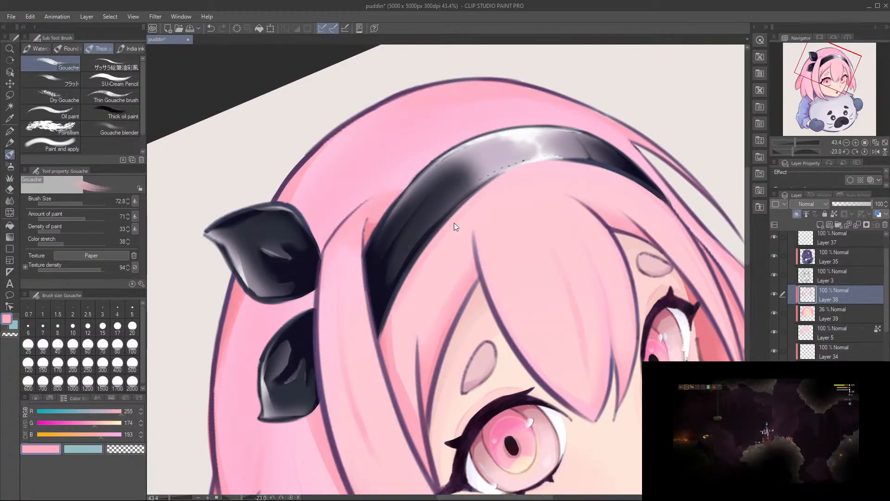
mouse_move(538, 142)
left_mouse_down()
mouse_move(444, 174)
mouse_move(332, 237)
mouse_move(486, 306)
left_mouse_up()
mouse_move(408, 185)
left_mouse_down()
mouse_move(528, 198)
mouse_move(497, 255)
left_mouse_up()
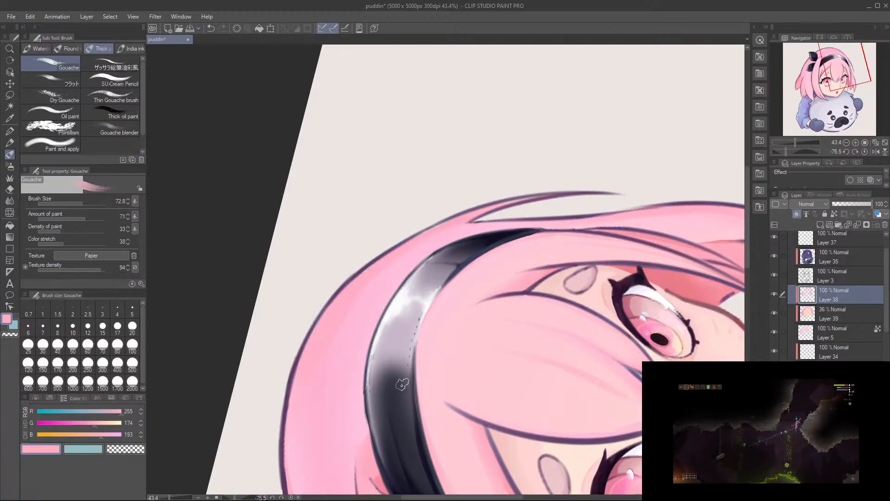
mouse_move(388, 323)
left_mouse_down()
mouse_move(433, 188)
mouse_move(389, 317)
left_mouse_up()
mouse_move(473, 278)
left_mouse_down()
mouse_move(542, 249)
mouse_move(487, 221)
left_mouse_up()
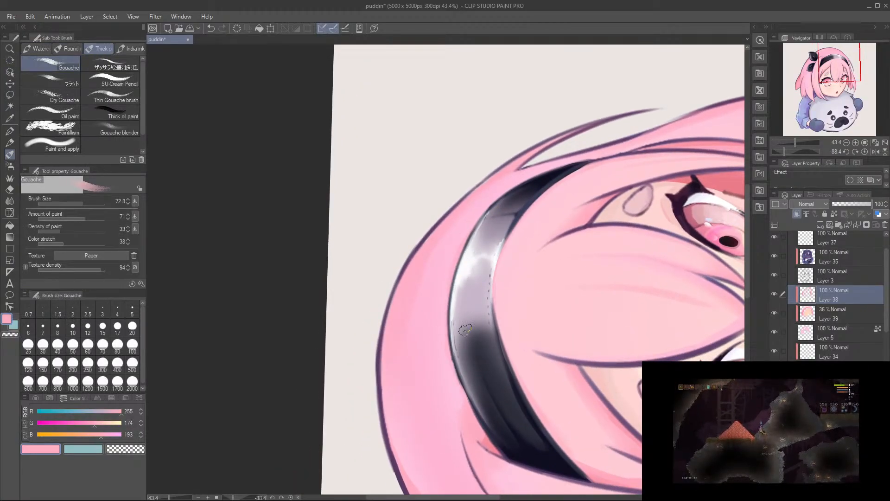
left_click_drag(451, 316, 455, 400)
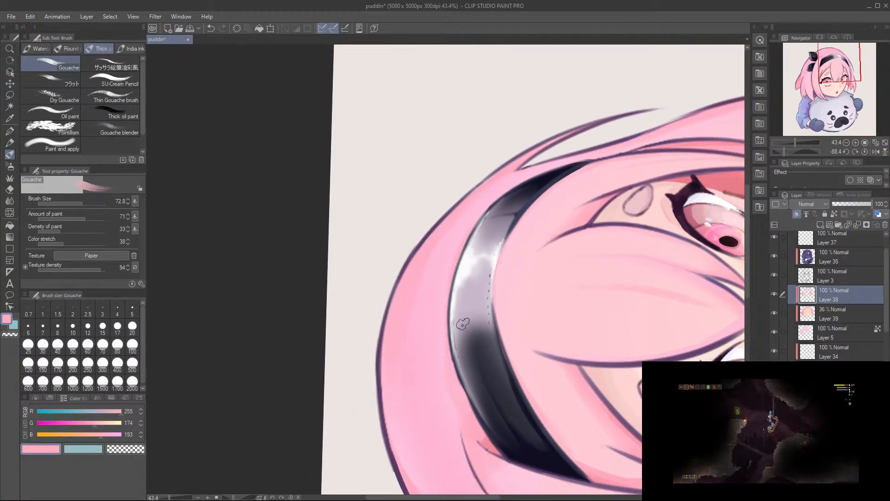
left_click(437, 299, "alt")
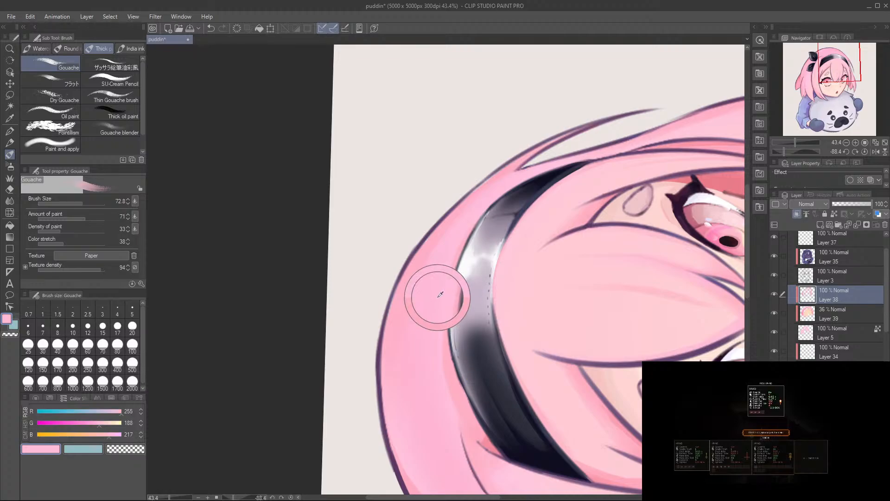
Step: Deepen the hair shadows around the headband and bangs with sampled RGB 244, 141, 157 using Gouache at size 54.3, and save the file
left_click(493, 444, "alt")
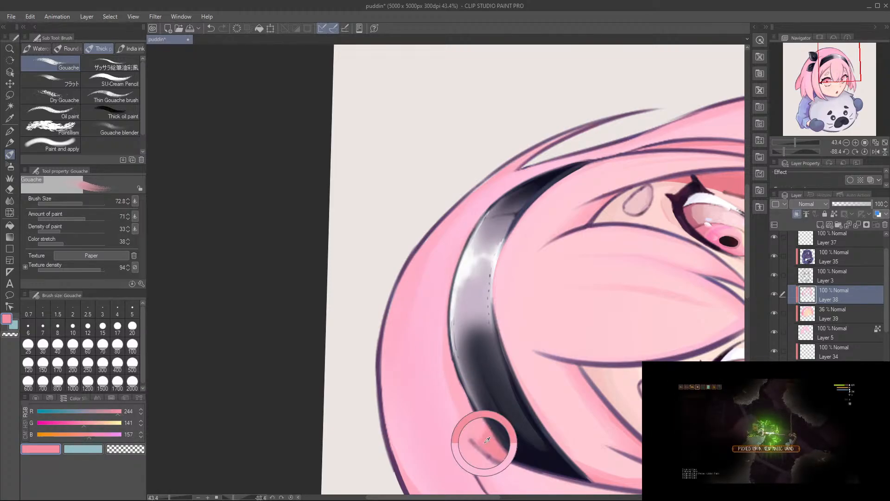
mouse_move(520, 317)
left_mouse_down()
mouse_move(460, 408)
mouse_move(533, 285)
mouse_move(585, 347)
left_mouse_up()
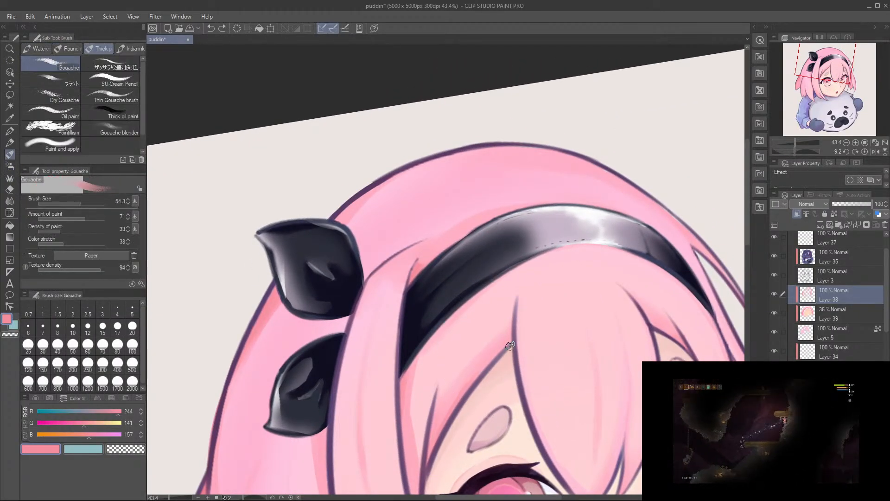
mouse_move(567, 332)
left_mouse_down()
mouse_move(432, 282)
mouse_move(419, 265)
left_mouse_up()
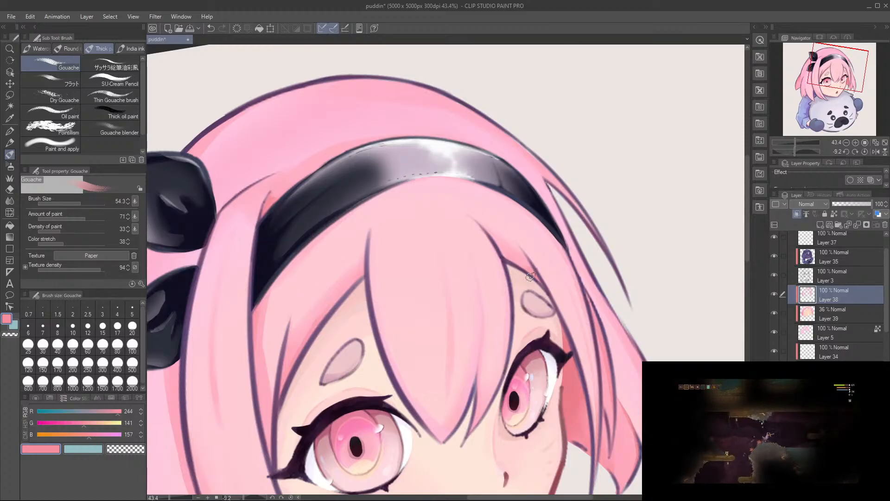
left_click_drag(409, 326, 435, 297)
left_click_drag(325, 366, 332, 327)
key("ctrl+s")
Step: Paint thin Gouache strands at size 13 along the outermost far-side lock, undoing unwanted strokes
left_click_drag(539, 220, 603, 237)
left_click_drag(559, 298, 596, 302)
left_click_drag(578, 313, 568, 265)
left_click_drag(556, 198, 575, 269)
key("ctrl+z")
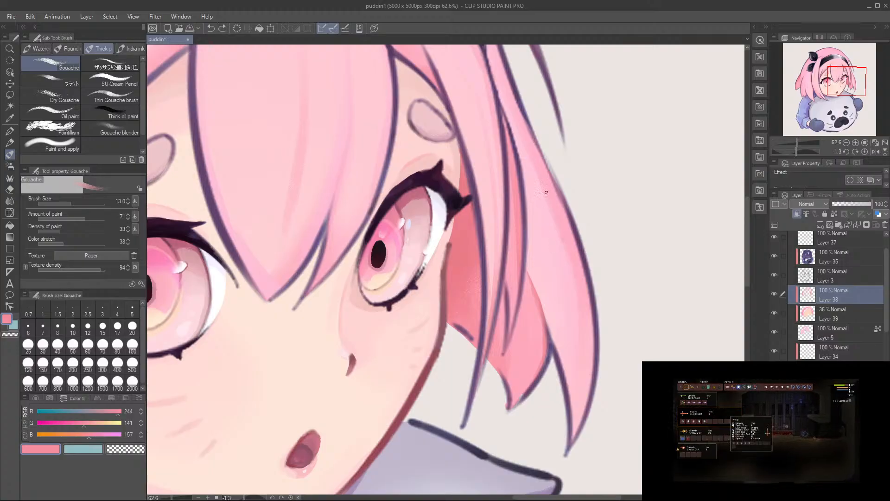
key("ctrl+z")
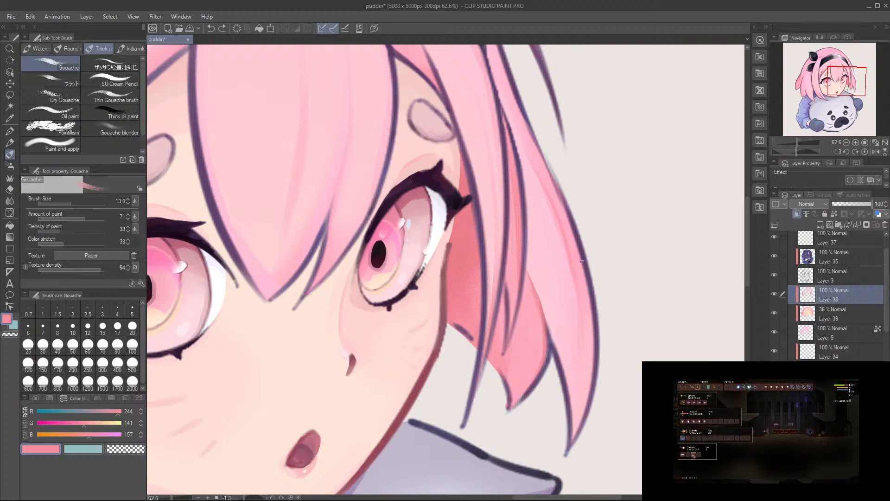
Step: Paint long strand shadows along the far-side outer edge of the crown with RGB 244, 141, 157 Gouache at size 23.3
left_click_drag(583, 266, 613, 443)
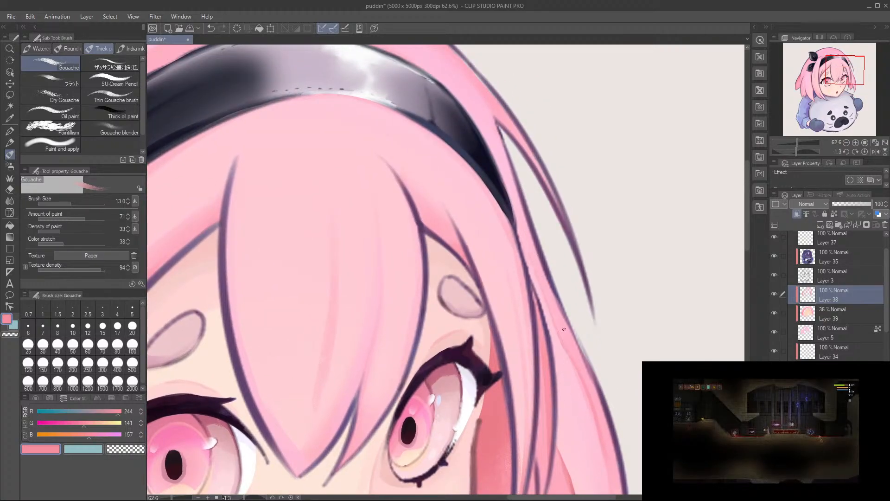
key("shift+space")
mouse_move(524, 233)
left_mouse_down()
mouse_move(487, 199)
mouse_move(397, 279)
mouse_move(371, 195)
left_mouse_up()
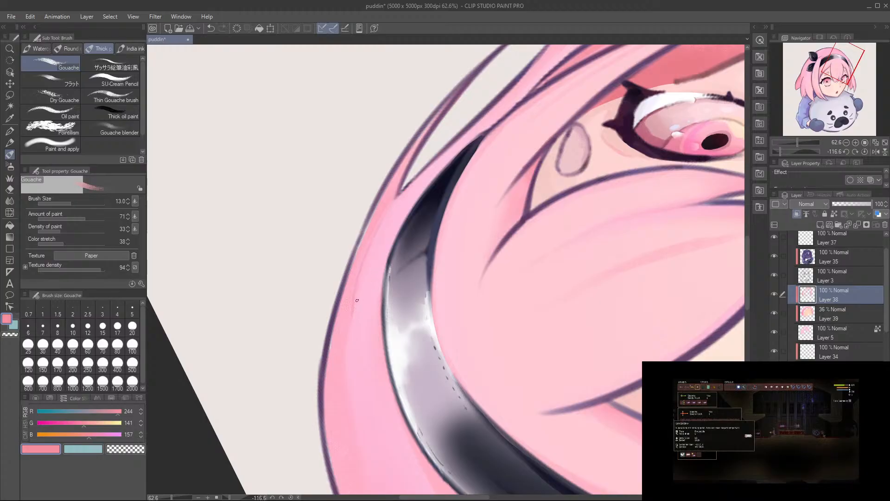
key("]")
key("]")
key("ctrl+z")
left_click_drag(386, 218, 346, 341)
left_click_drag(387, 214, 344, 353)
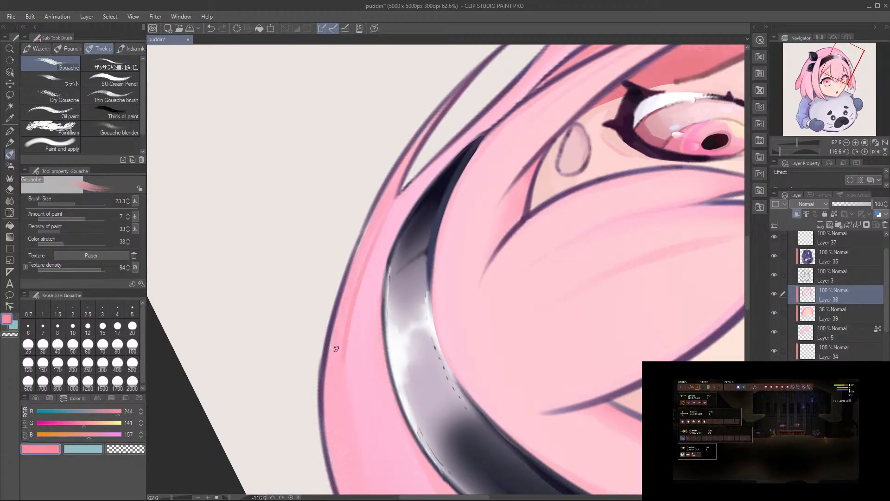
left_click_drag(373, 249, 361, 425)
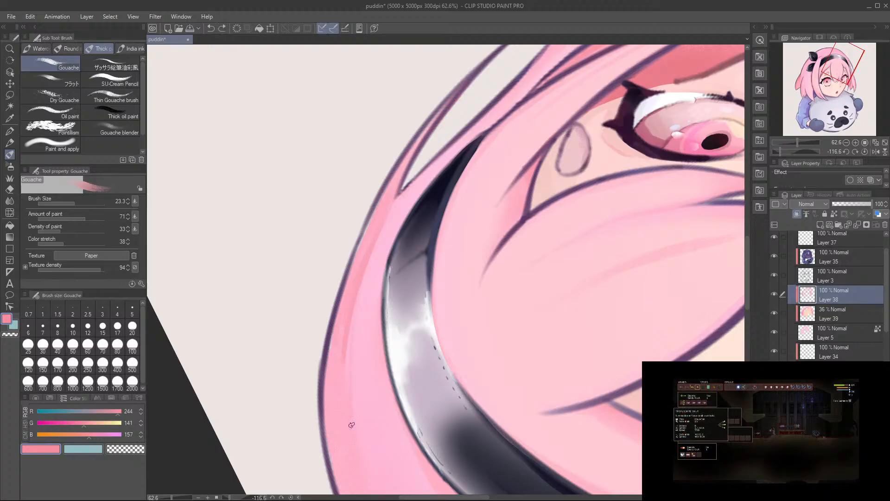
left_click_drag(366, 265, 351, 423)
mouse_move(362, 279)
left_mouse_down()
mouse_move(346, 355)
mouse_move(359, 459)
left_mouse_up()
key("ctrl+z")
Step: Paint a thin vertical strand shadow down the middle of the central bang with Gouache at size 19.4, redoing unwanted strokes
scroll(346, 281, "down", 3)
key("r")
mouse_move(394, 232)
left_mouse_down()
mouse_move(478, 260)
mouse_move(449, 240)
left_mouse_up()
key("r")
left_click_drag(371, 271, 370, 259)
mouse_move(298, 348)
left_mouse_down()
mouse_move(434, 201)
mouse_move(472, 204)
left_mouse_up()
left_click_drag(405, 320, 396, 294)
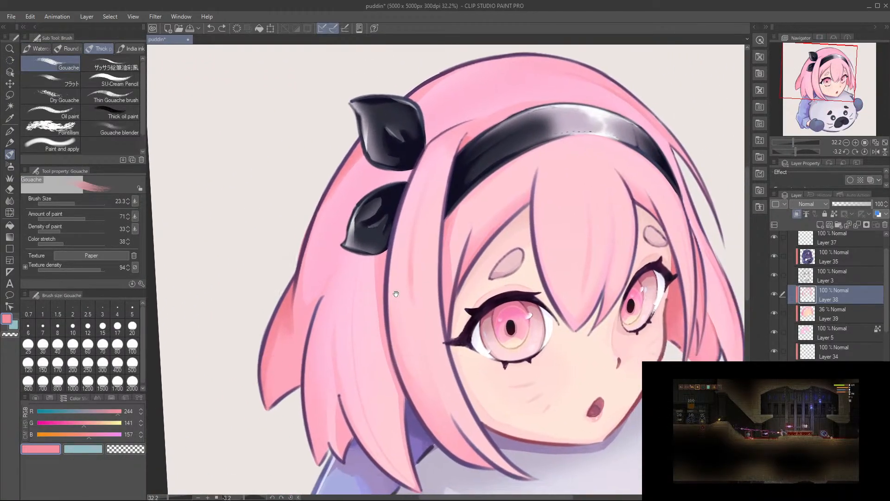
scroll(617, 238, "up", 3)
mouse_move(565, 213)
left_mouse_down()
mouse_move(566, 181)
mouse_move(561, 248)
left_mouse_up()
key("ctrl+z")
mouse_move(564, 160)
left_mouse_down()
mouse_move(569, 237)
mouse_move(564, 201)
mouse_move(565, 221)
left_mouse_up()
left_click_drag(561, 282, 553, 339)
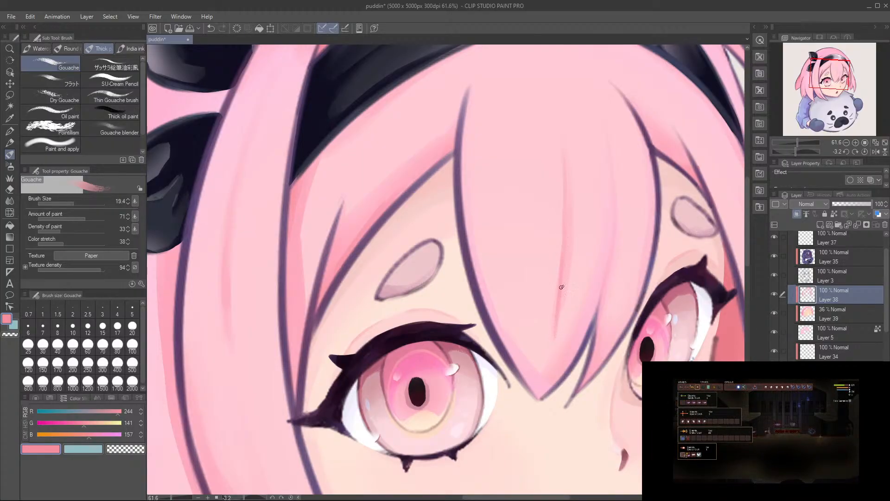
key("ctrl+z")
key("ctrl+z")
left_click_drag(563, 253, 555, 325)
key("ctrl+z")
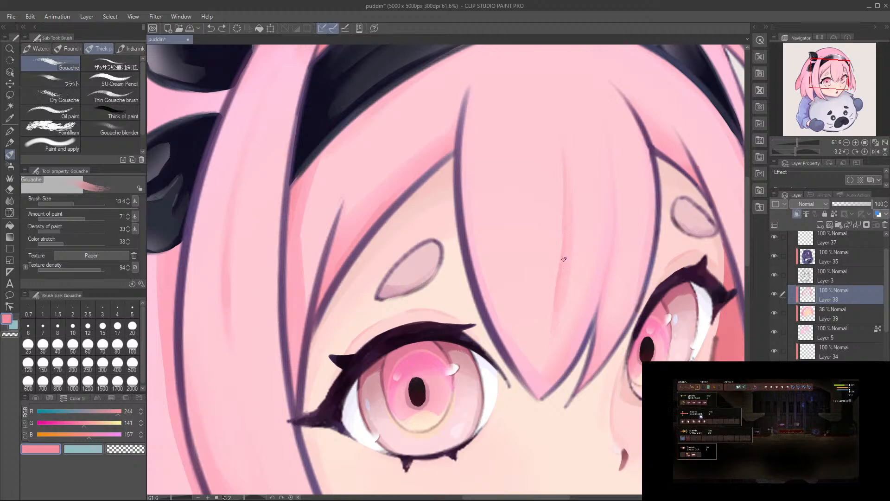
left_click_drag(566, 244, 560, 283)
left_click_drag(521, 281, 632, 362)
left_click_drag(388, 244, 407, 235)
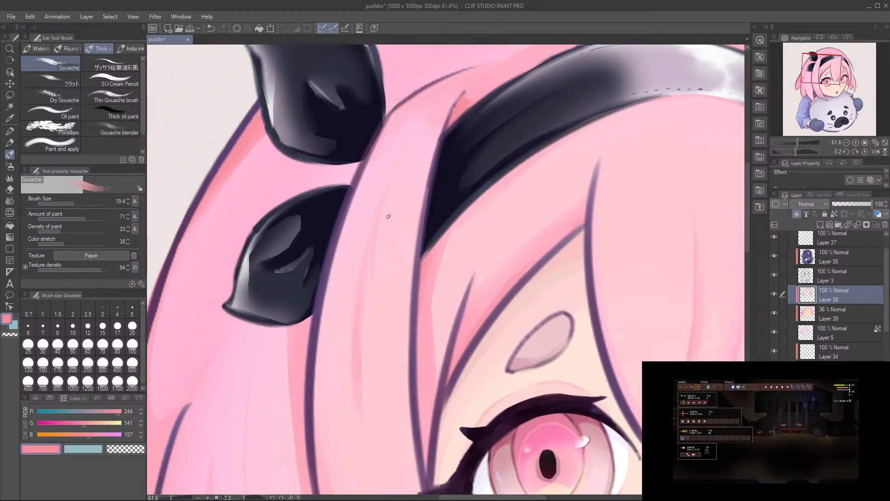
key("ctrl+z")
left_click_drag(401, 166, 365, 358)
key("ctrl+z")
left_click_drag(377, 236, 359, 319)
key("ctrl+z")
mouse_move(370, 424)
left_mouse_down()
mouse_move(366, 346)
mouse_move(342, 336)
mouse_move(607, 159)
left_mouse_up()
key("ctrl+z")
Step: Shade the back hair between the two black hair ornaments with RGB 244, 141, 157 using Gouache at size 147.1
left_click_drag(434, 172, 415, 295)
left_click_drag(464, 152, 487, 132, "ctrl+alt")
left_click_drag(495, 124, 417, 298)
key("ctrl+z")
left_click_drag(498, 152, 427, 224)
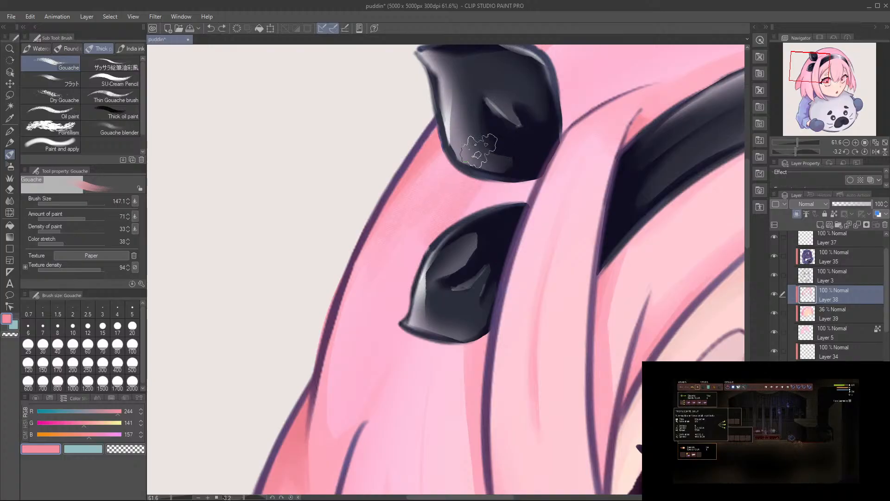
left_click_drag(528, 175, 498, 185)
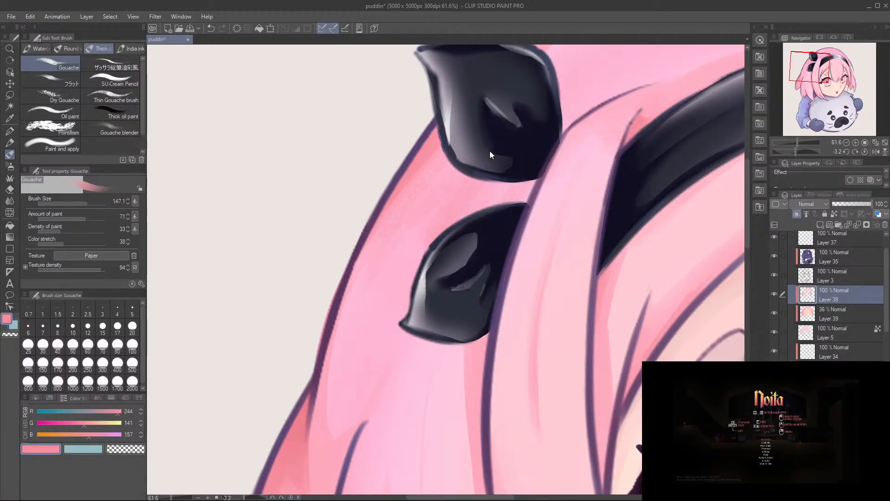
Step: Mix muted pink RGB 179, 119, 139 and darken the hair beneath the upper black ornament with Gouache at size 76.9
key("alt")
left_click(77, 423)
left_click(83, 434)
left_click(96, 411)
left_click_drag(96, 411, 96, 411)
mouse_move(482, 188)
left_mouse_down()
mouse_move(497, 228)
mouse_move(535, 160)
mouse_move(494, 211)
mouse_move(566, 124)
mouse_move(506, 216)
left_mouse_up()
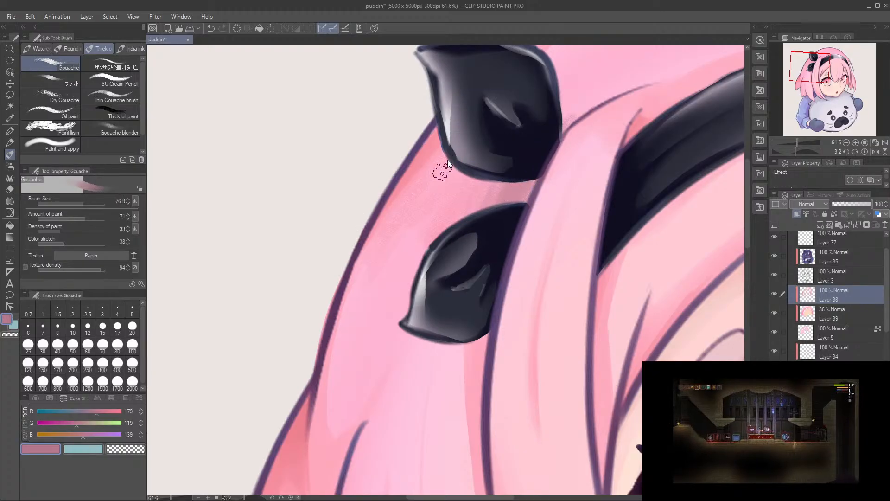
left_click_drag(443, 171, 441, 168)
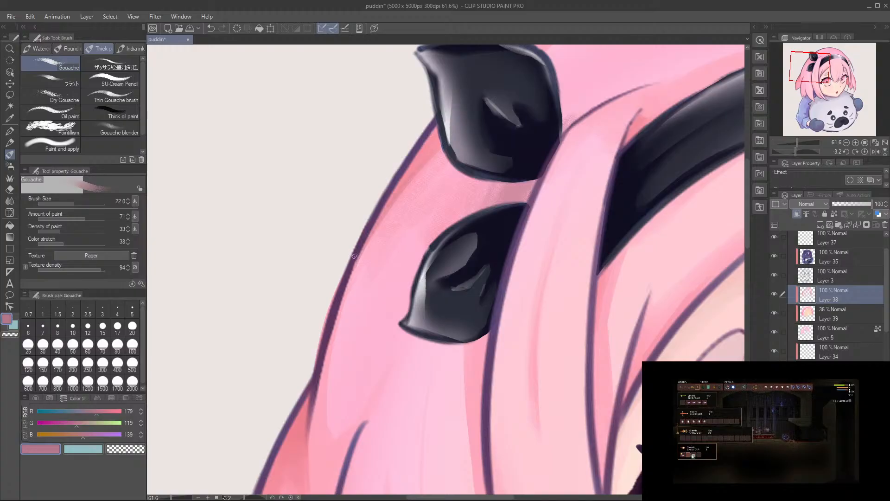
Step: Paint a thin strand shadow down the outer edge of the near-side back hair with Gouache at size 22, redoing unwanted strokes
mouse_move(446, 144)
left_mouse_down()
mouse_move(404, 193)
mouse_move(344, 312)
left_mouse_up()
key("ctrl+z")
left_click_drag(384, 225, 339, 333)
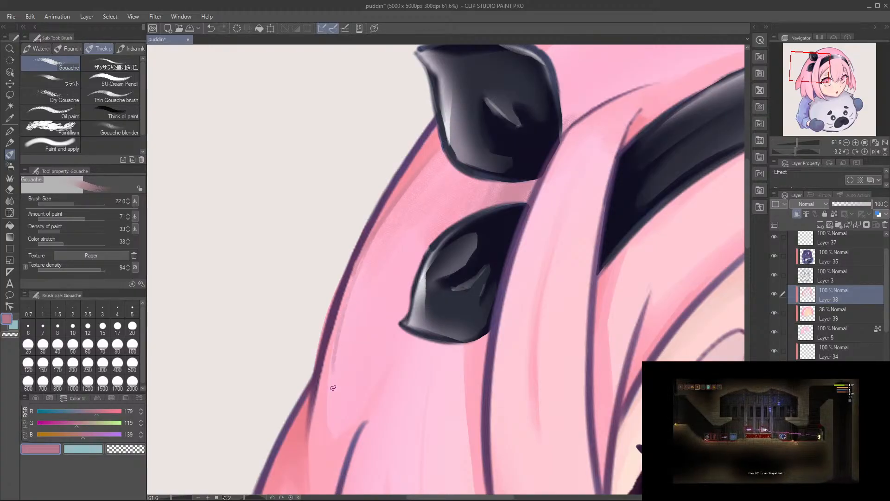
key("ctrl+z")
left_click_drag(393, 212, 334, 391)
key("ctrl+z")
mouse_move(375, 240)
left_mouse_down()
mouse_move(346, 306)
mouse_move(333, 418)
left_mouse_up()
key("ctrl+z")
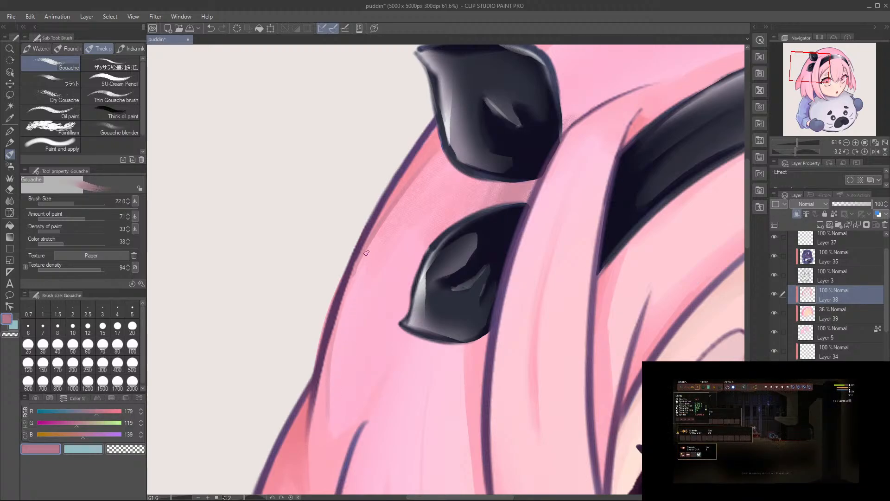
left_click_drag(347, 298, 332, 376)
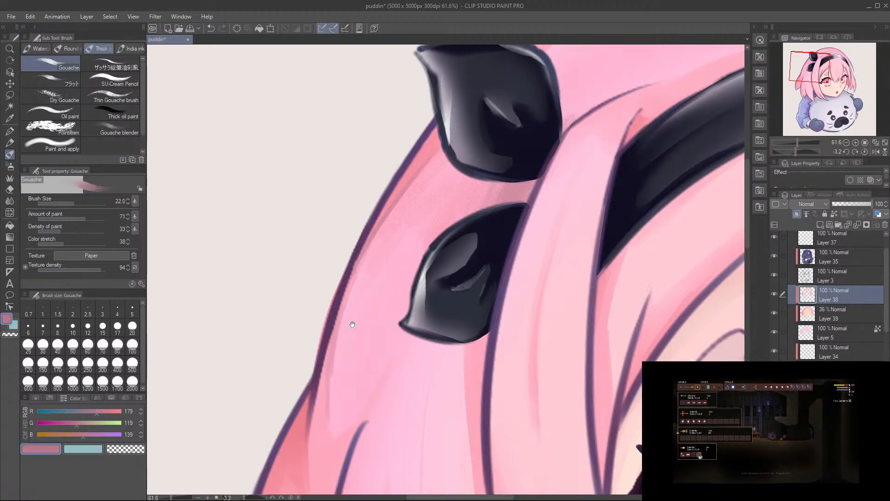
left_click_drag(353, 321, 355, 196)
key("ctrl+z")
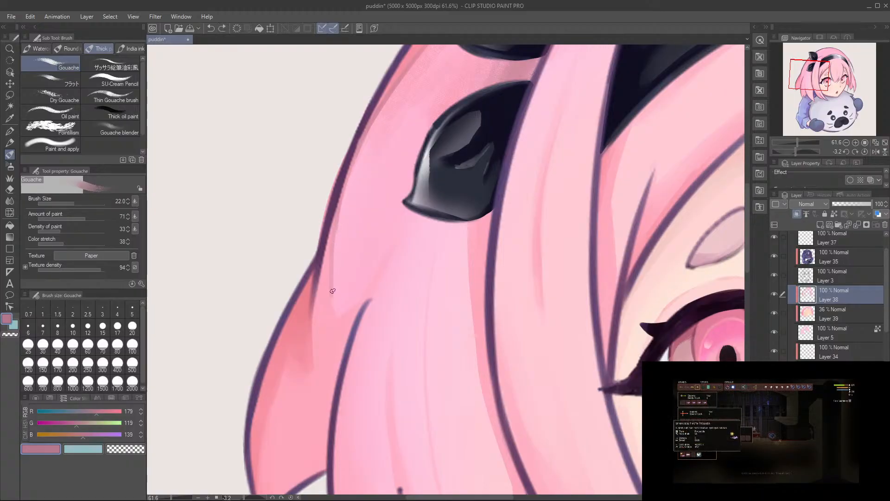
Step: Shade the outer edge of the crown behind the headband with RGB 179, 119, 139 using Gouache at size 164.1
left_click_drag(429, 237, 436, 276)
left_click_drag(453, 244, 465, 246)
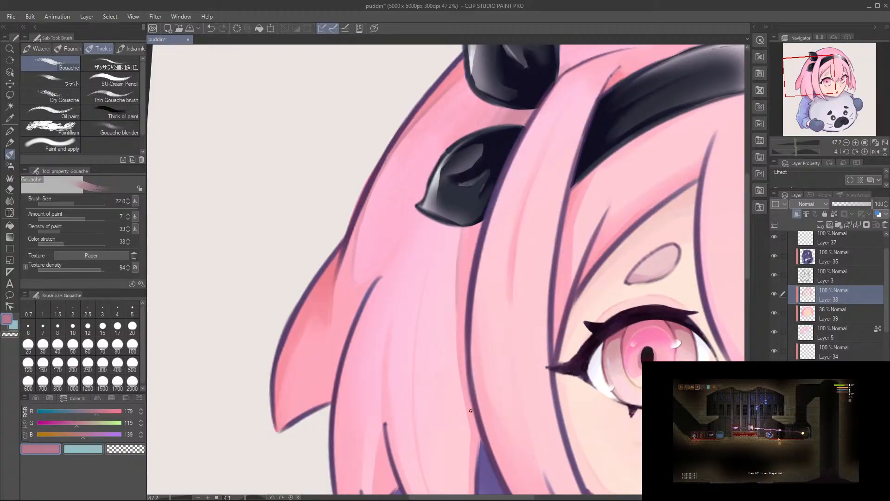
left_click_drag(525, 299, 414, 300)
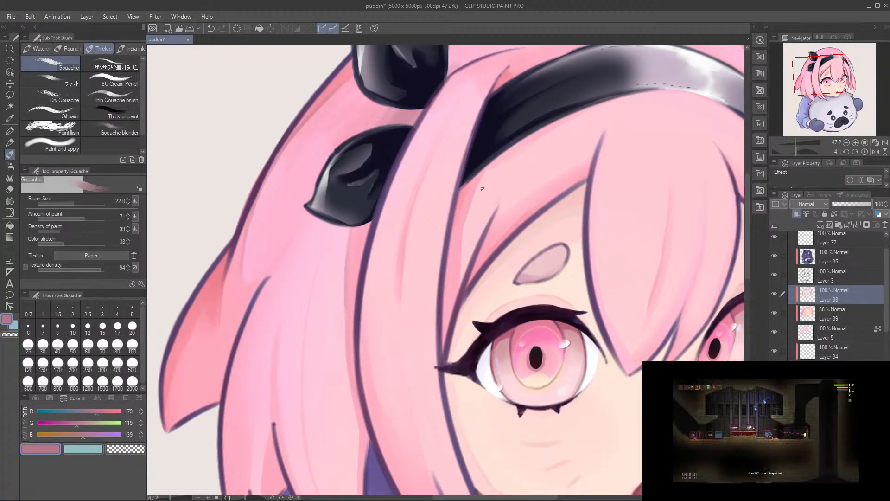
left_click_drag(539, 227, 387, 249)
left_click_drag(583, 230, 573, 205)
left_click_drag(660, 376, 541, 302)
left_click_drag(534, 169, 598, 410)
mouse_move(498, 177)
left_mouse_down()
mouse_move(487, 172)
mouse_move(364, 313)
mouse_move(361, 263)
left_mouse_up()
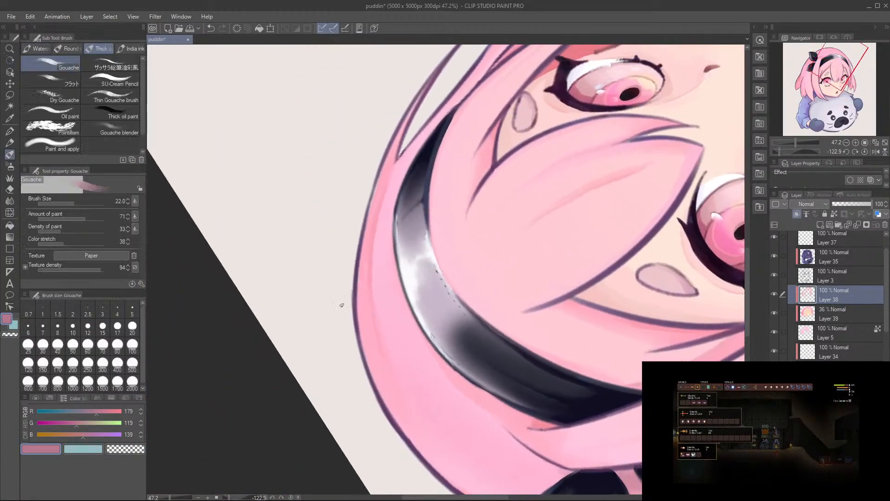
mouse_move(369, 359)
left_mouse_down()
mouse_move(362, 315)
mouse_move(372, 386)
left_mouse_up()
left_click_drag(340, 263, 414, 438)
left_click_drag(356, 364, 428, 470)
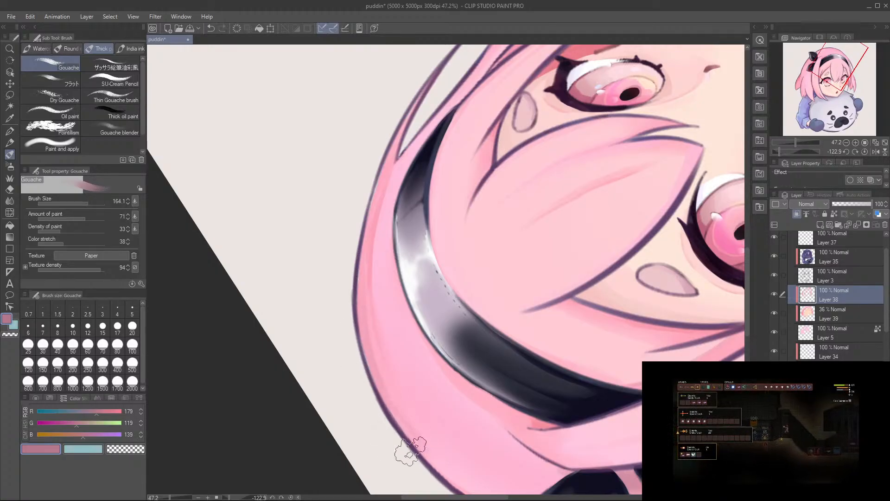
Step: Switch to the Soft eraser at the crown's outer edge and save the drawing
key("r")
left_click_drag(350, 390, 376, 277)
key("e")
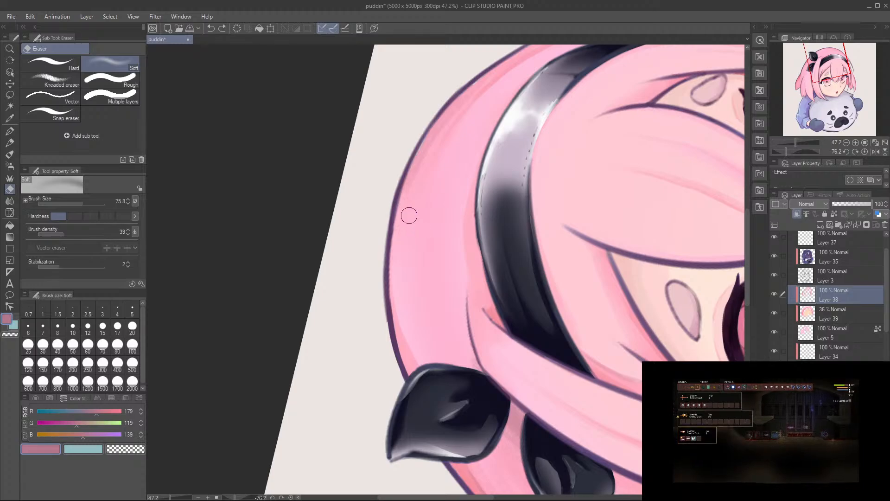
scroll(441, 168, "down", 2)
key("ctrl+s")
Step: Examine the hair shading across the whole head from the upright and slightly turned canvas
key("r")
left_click_drag(514, 145, 575, 282)
left_click_drag(565, 332, 467, 173)
scroll(513, 246, "down", 4)
left_click_drag(533, 205, 494, 250)
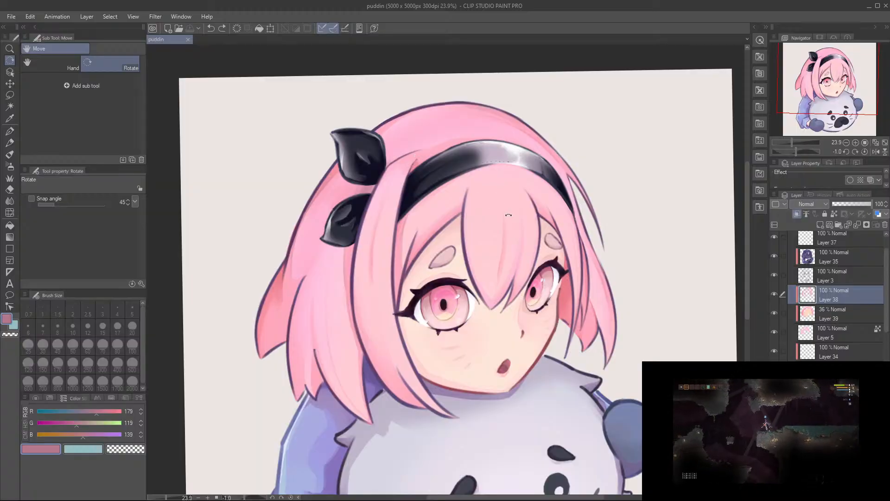
left_click_drag(509, 224, 482, 227)
mouse_move(549, 229)
left_mouse_down()
mouse_move(555, 171)
mouse_move(596, 169)
left_mouse_up()
left_click_drag(532, 156, 526, 152)
left_click_drag(422, 221, 510, 231)
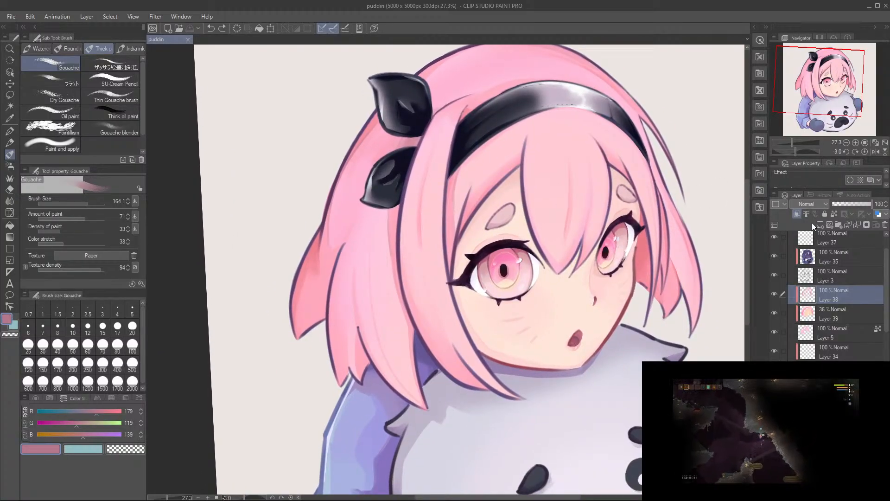
Step: Add a new clipped layer above the hair shading layer, set it to Multiply, and choose the Soft airbrush
left_click(817, 223)
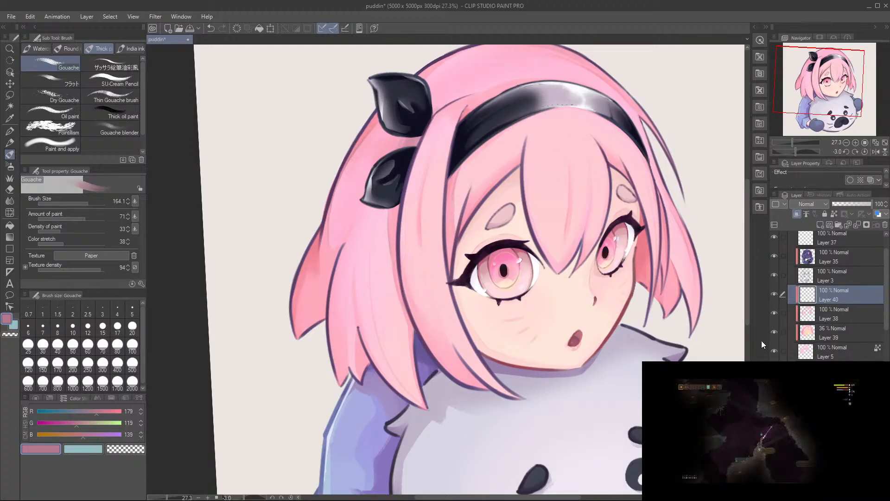
scroll(603, 299, "down", 3)
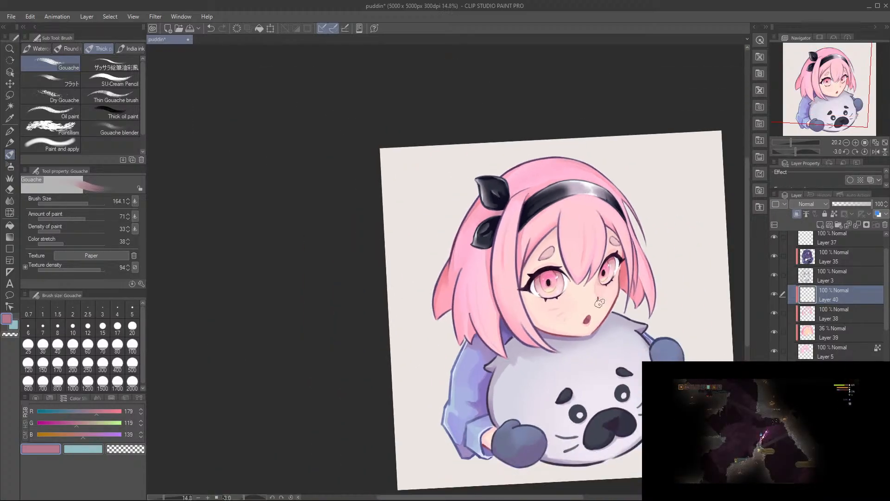
scroll(603, 299, "up", 2)
scroll(608, 295, "up", 1)
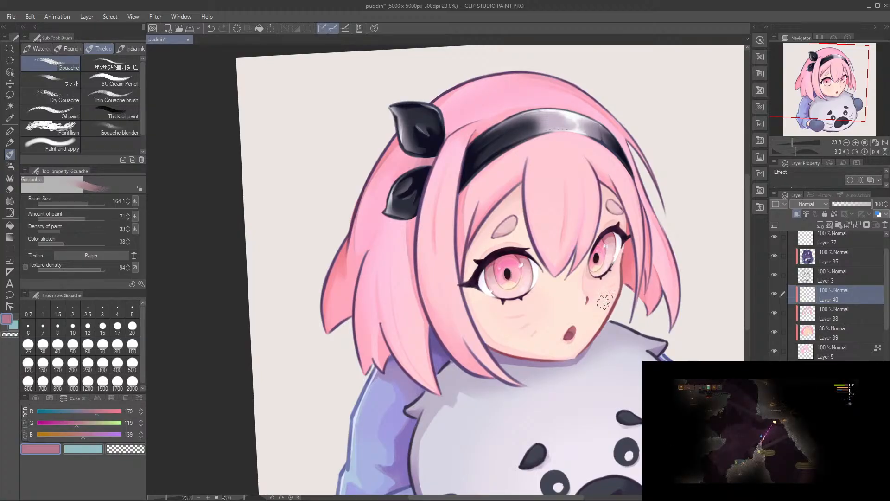
scroll(603, 310, "down", 3)
scroll(616, 286, "up", 2)
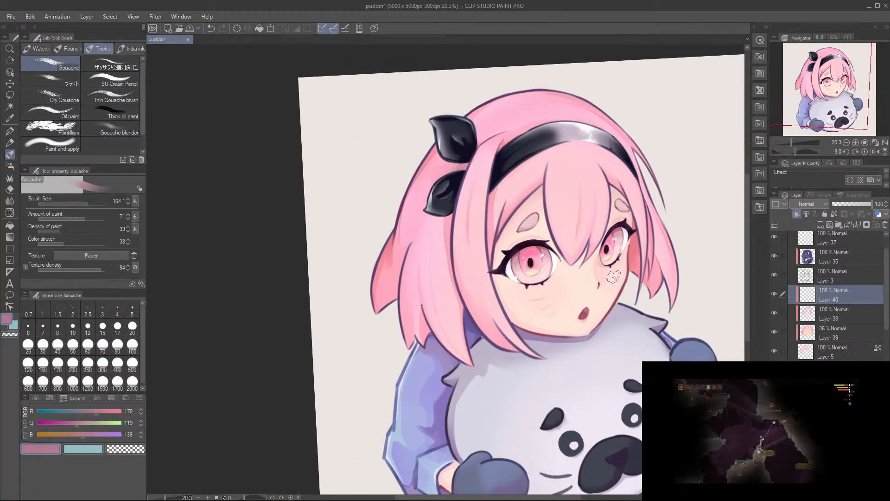
left_click_drag(598, 305, 580, 299)
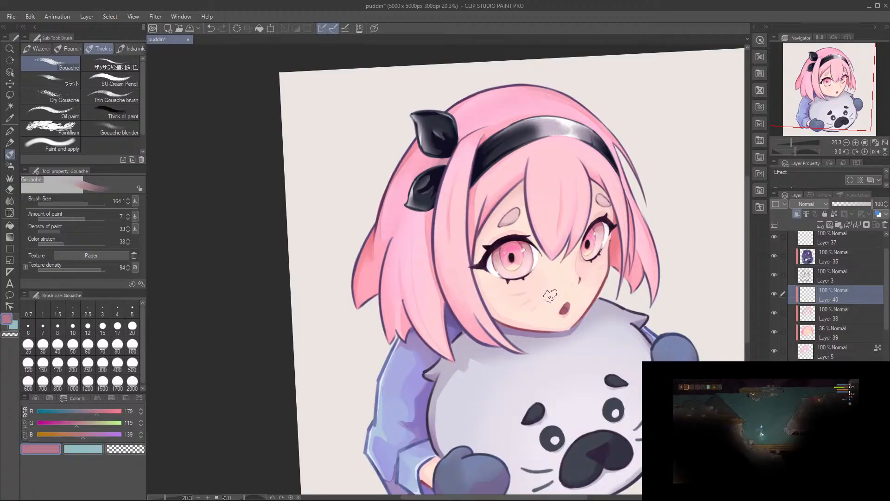
mouse_move(538, 182)
left_mouse_down()
mouse_move(555, 197)
mouse_move(552, 189)
left_mouse_up()
scroll(571, 214, "up", 1)
mouse_move(590, 212)
left_mouse_down()
mouse_move(572, 213)
mouse_move(598, 209)
mouse_move(594, 201)
left_mouse_up()
scroll(572, 214, "up", 1)
left_click_drag(443, 187, 429, 216)
left_click_drag(624, 243, 626, 235)
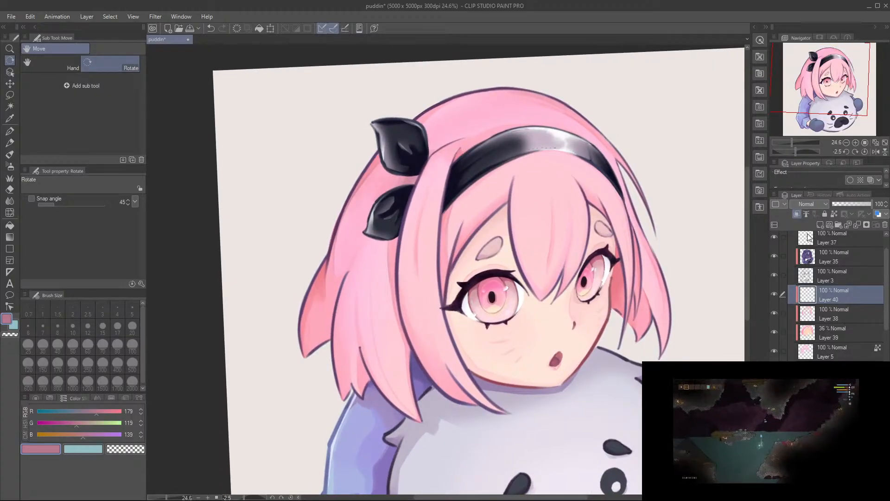
key("b")
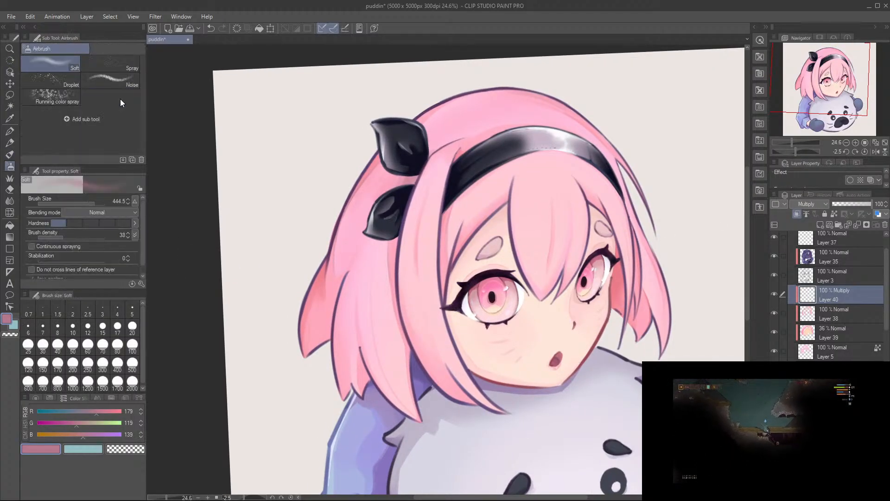
Step: Sample RGB 238, 129, 143 from the back hair and airbrush the near-side back hair's outer edge at size 909.3
left_click(327, 272, "alt")
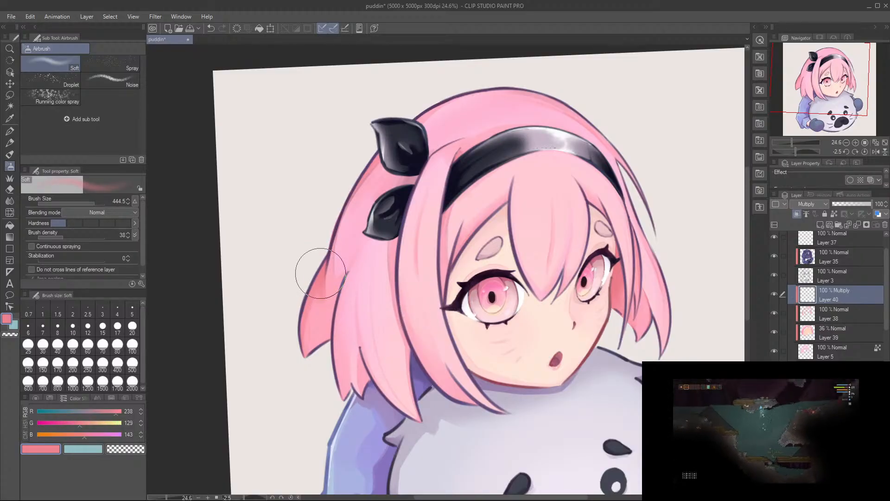
left_click_drag(409, 164, 425, 116, "ctrl+alt")
mouse_move(305, 235)
left_mouse_down()
mouse_move(315, 249)
mouse_move(300, 278)
left_mouse_up()
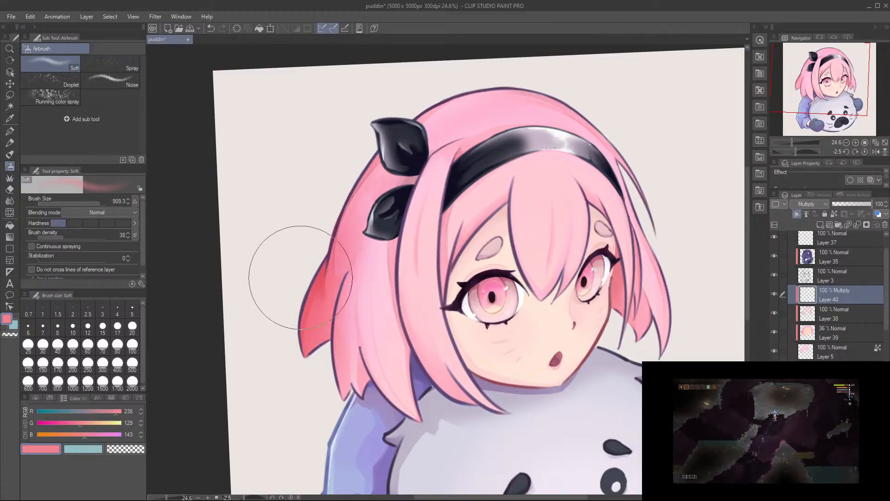
left_click_drag(322, 209, 304, 396)
left_click_drag(328, 304, 330, 412)
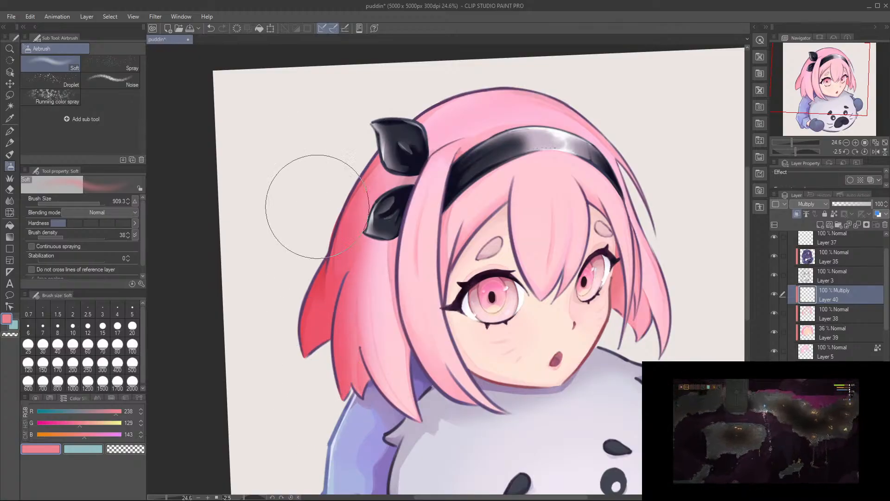
Step: Try to airbrush a deeper pink along the crown and down the far-side hair at size 909.3
left_click_drag(555, 63, 684, 170)
left_click_drag(637, 70, 692, 247)
left_click_drag(660, 97, 693, 323)
left_click_drag(680, 203, 671, 342)
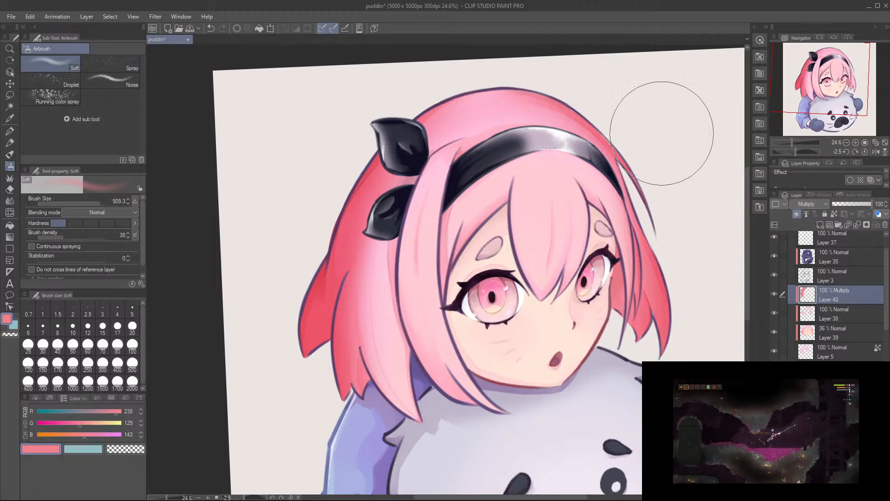
left_click_drag(639, 113, 622, 79)
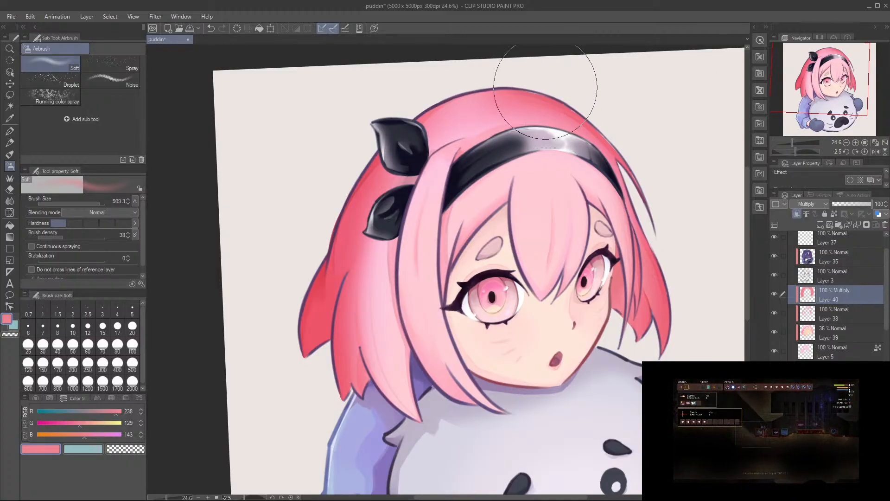
key("ctrl+z")
Step: Airbrush RGB 238, 129, 143 over the crown and the outer edge of the far-side hair at size 909.3
mouse_move(620, 91)
left_mouse_down()
mouse_move(493, 63)
mouse_move(420, 108)
left_mouse_up()
left_click_drag(559, 63, 372, 139)
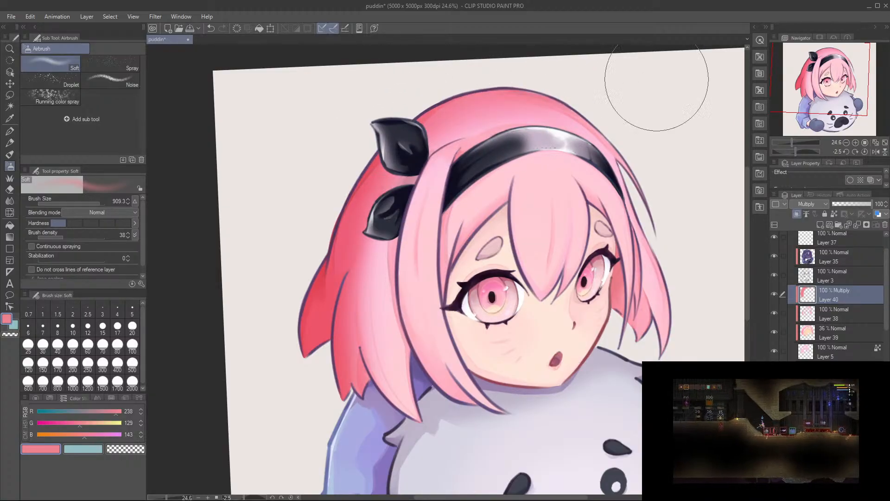
left_click_drag(615, 69, 552, 67)
mouse_move(606, 95)
left_mouse_down()
mouse_move(672, 167)
mouse_move(672, 190)
mouse_move(666, 142)
mouse_move(648, 124)
left_mouse_up()
mouse_move(690, 257)
left_mouse_down()
mouse_move(670, 208)
mouse_move(676, 217)
left_mouse_up()
Step: Airbrush the same deeper pink down the near-side back hair and over the tips of the near-side locks
mouse_move(317, 191)
left_mouse_down()
mouse_move(323, 294)
mouse_move(350, 376)
left_mouse_up()
left_click_drag(300, 278, 409, 435)
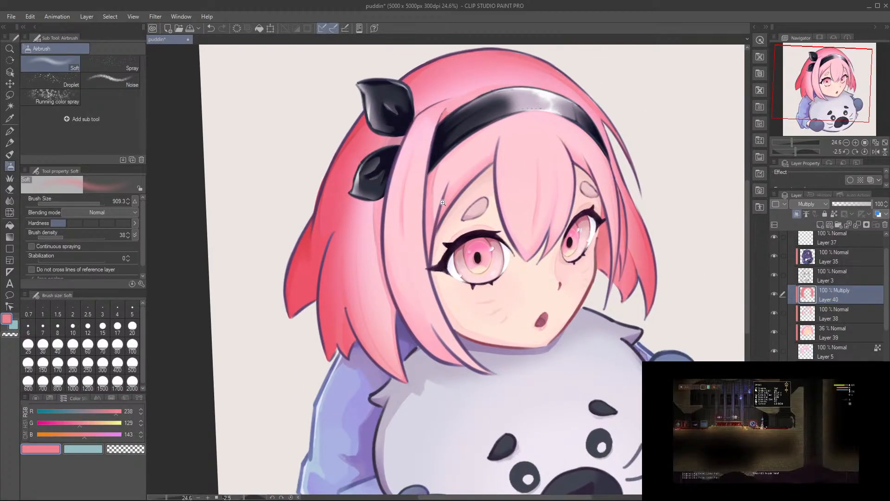
scroll(440, 204, "up", 2)
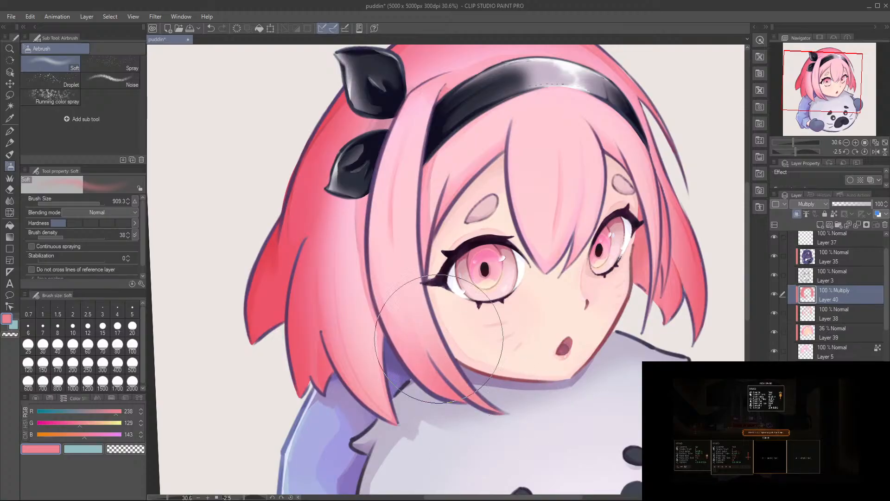
scroll(501, 248, "down", 1)
left_click_drag(560, 215, 544, 233)
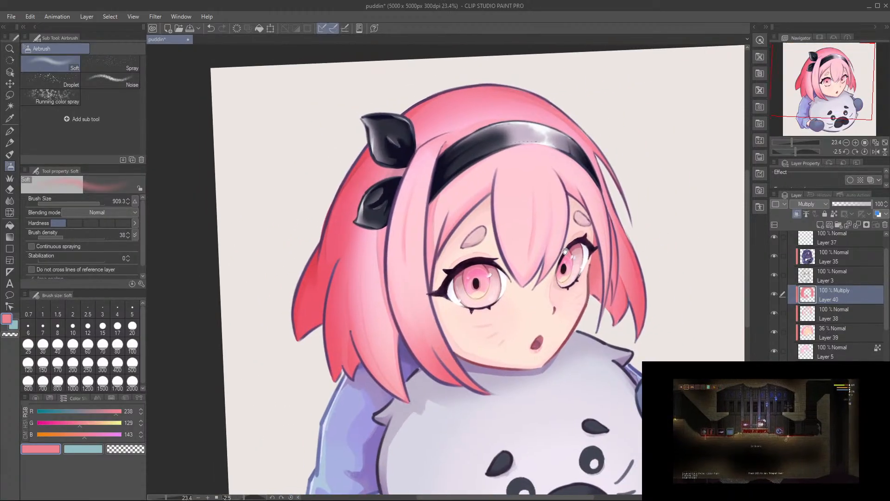
scroll(601, 180, "down", 2)
Step: Lock the Multiply layer's transparent pixels and recolour its hair shading with RGB 206, 111, 135 using the Soft airbrush at size 1521.5
left_click(866, 153)
left_click_drag(831, 203, 874, 204)
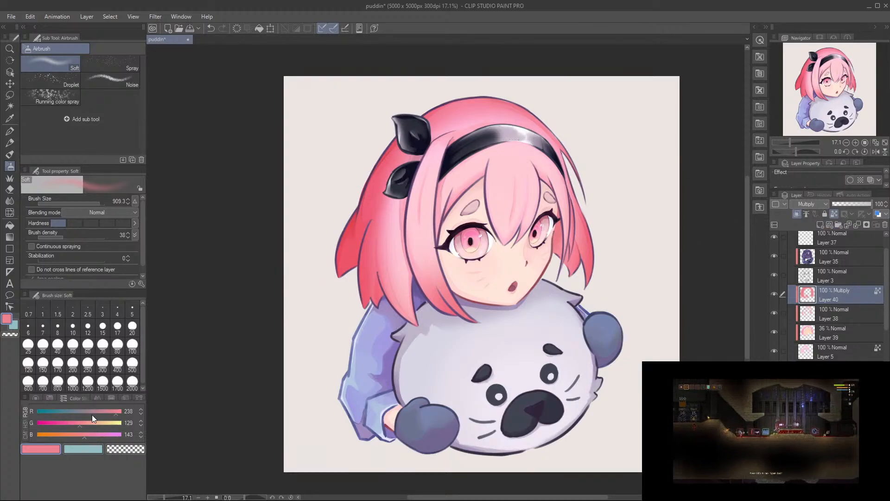
left_click(75, 424)
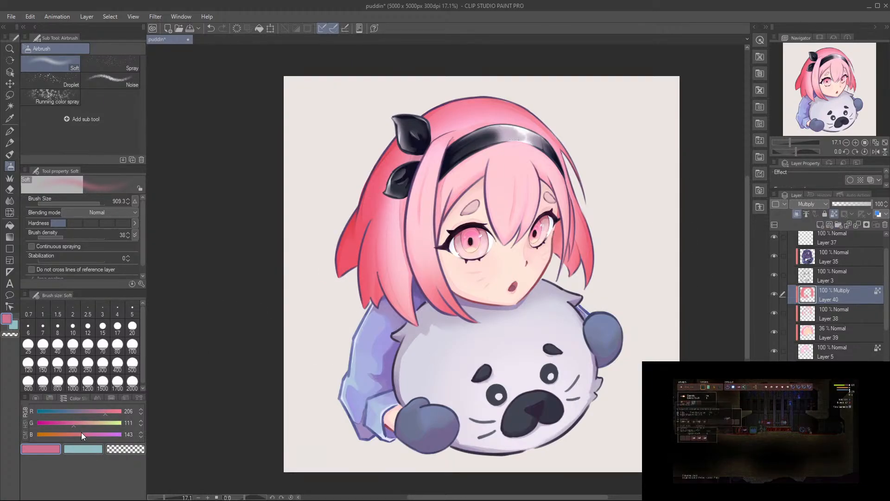
key("]")
key("]")
mouse_move(393, 147)
left_mouse_down()
mouse_move(366, 191)
mouse_move(337, 297)
left_mouse_up()
left_click_drag(385, 165, 385, 350)
mouse_move(367, 239)
left_mouse_down()
mouse_move(405, 306)
mouse_move(392, 250)
mouse_move(452, 335)
left_mouse_up()
left_click_drag(440, 278, 465, 326)
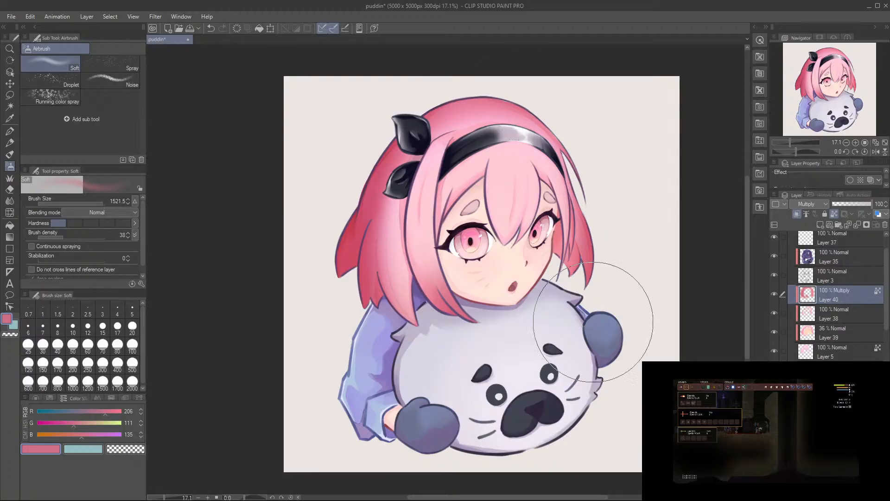
Step: Lower the Multiply shading layer's opacity to 27%
mouse_move(850, 204)
left_mouse_down()
mouse_move(839, 202)
mouse_move(867, 201)
mouse_move(852, 199)
left_mouse_up()
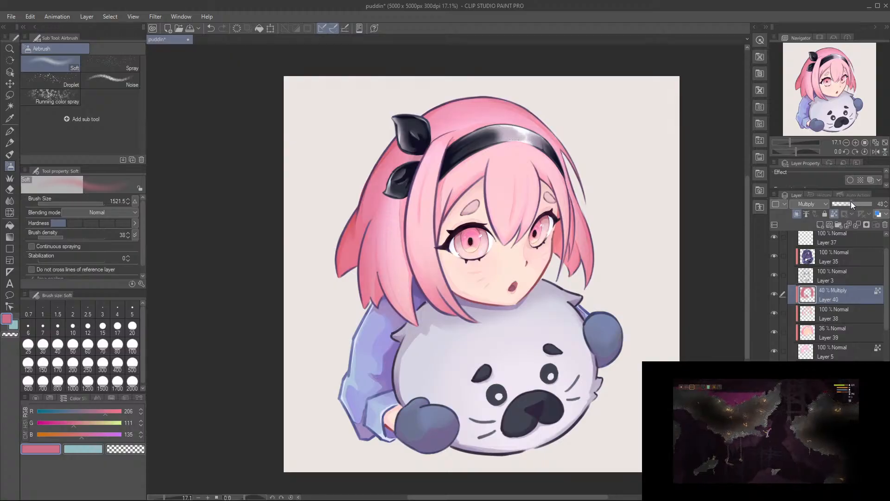
mouse_move(848, 201)
left_mouse_down()
mouse_move(867, 202)
mouse_move(840, 211)
left_mouse_up()
scroll(499, 230, "up", 1)
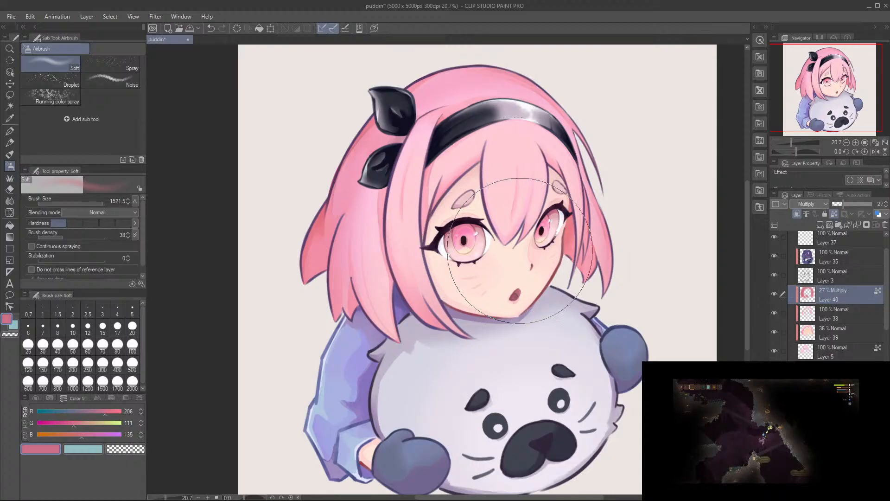
Step: Add a new clipped layer above the Multiply layer and set its blending mode to Add (Glow)
left_click(820, 225)
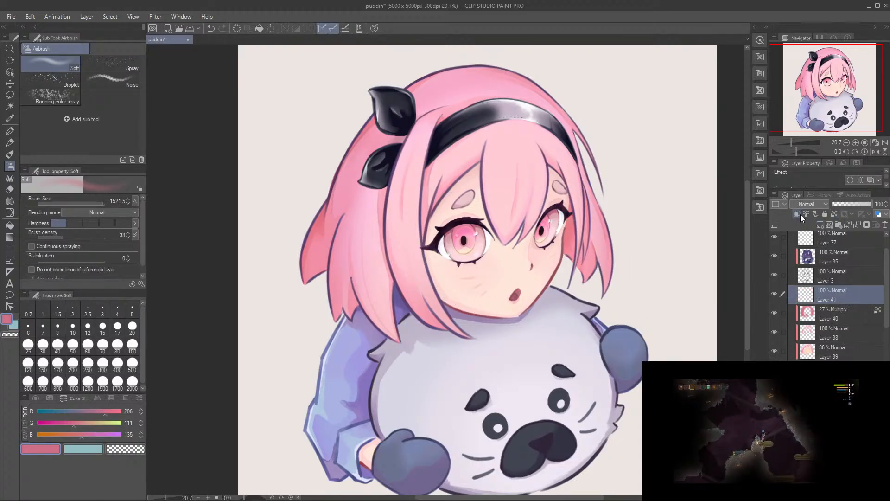
left_click(804, 315)
scroll(534, 227, "up", 2)
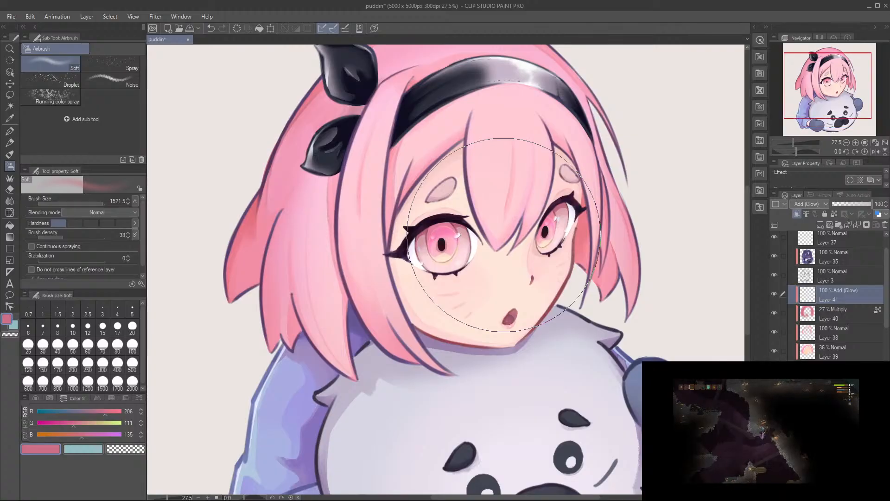
left_click_drag(504, 235, 549, 258)
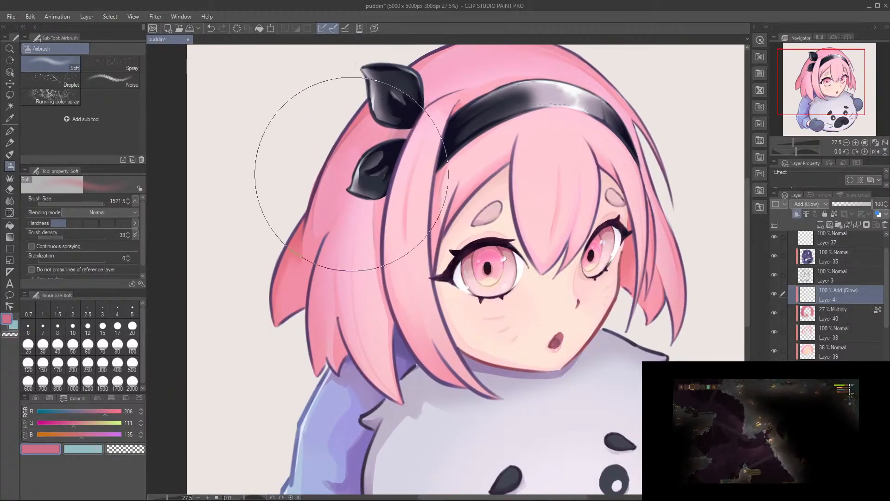
left_click_drag(454, 236, 402, 290, "ctrl+alt")
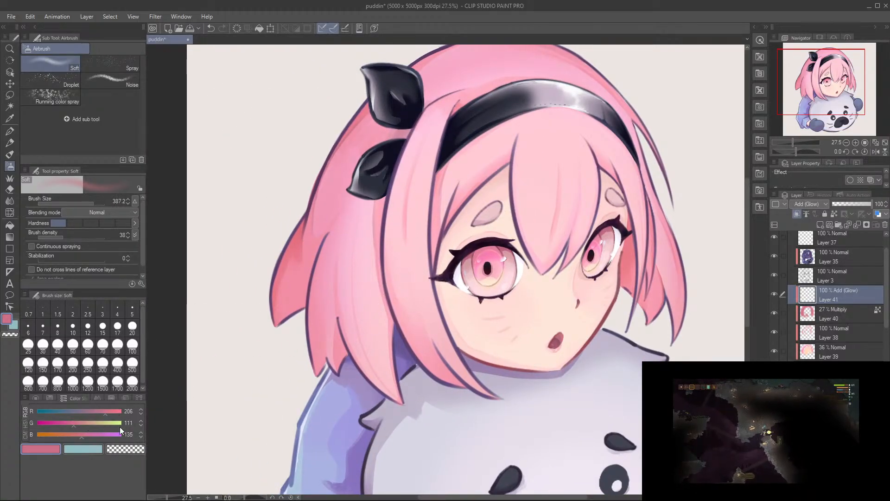
Step: Airbrush a bright highlight on the near-side front lock with RGB 255, 204, 213 at size 277.4 and save the drawing
left_click(541, 190, "alt")
mouse_move(417, 205)
left_mouse_down()
mouse_move(416, 262)
mouse_move(405, 239)
mouse_move(411, 214)
mouse_move(405, 226)
left_mouse_up()
key("ctrl+z")
mouse_move(406, 183)
left_mouse_down()
mouse_move(394, 241)
mouse_move(408, 234)
mouse_move(418, 174)
mouse_move(408, 233)
mouse_move(383, 113)
mouse_move(406, 199)
mouse_move(355, 157)
mouse_move(383, 185)
left_mouse_up()
key("ctrl+s")
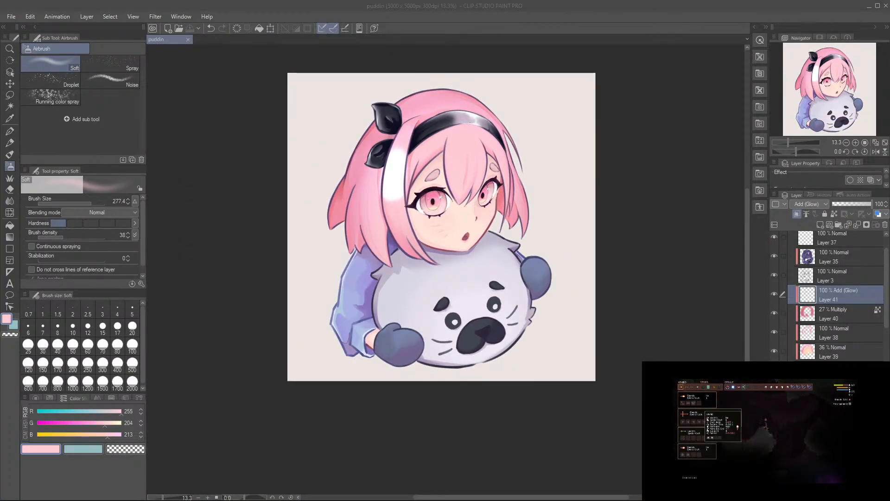
Step: Paste the reference illustration of the girl with the seal onto a new layer and scale it to 451%
left_click(559, 19)
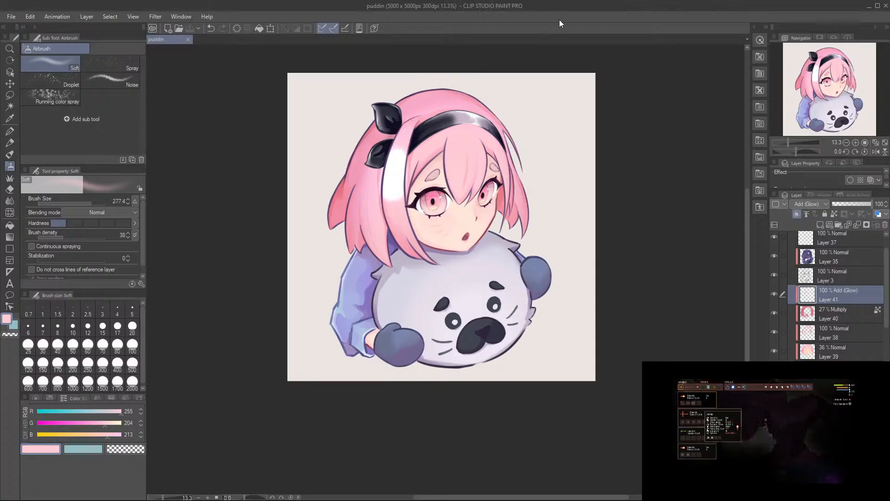
key("ctrl+v")
key("ctrl+t")
left_click_drag(347, 135, 447, 234)
left_click_drag(329, 115, 360, 184)
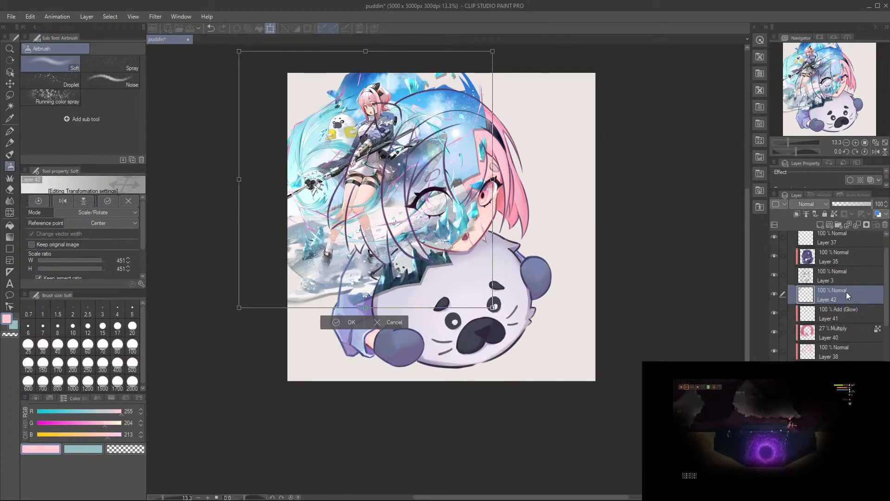
key("Return")
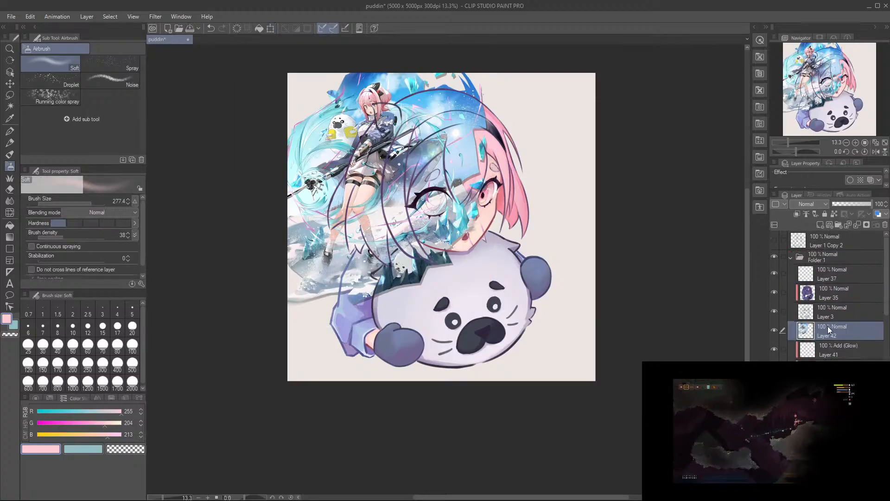
Step: Move the pasted reference layer to the top of the layer stack, above Folder 1
left_click_drag(828, 236, 828, 235)
scroll(408, 252, "up", 4)
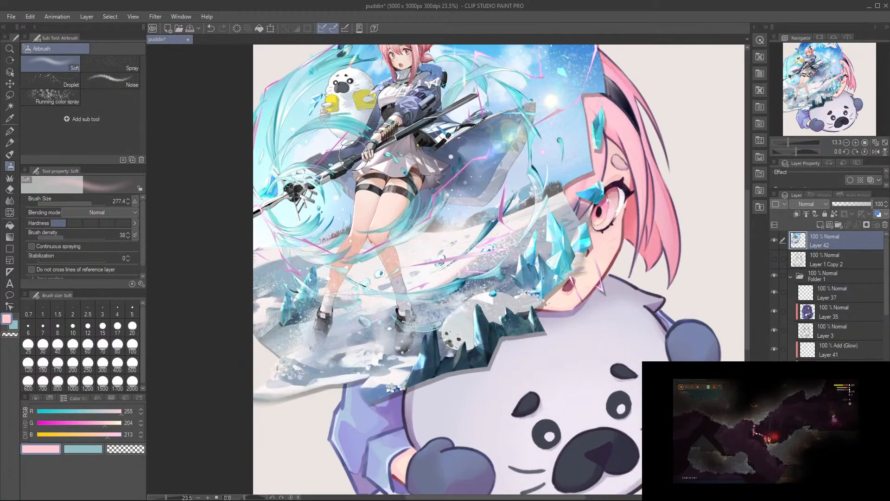
scroll(408, 252, "down", 3)
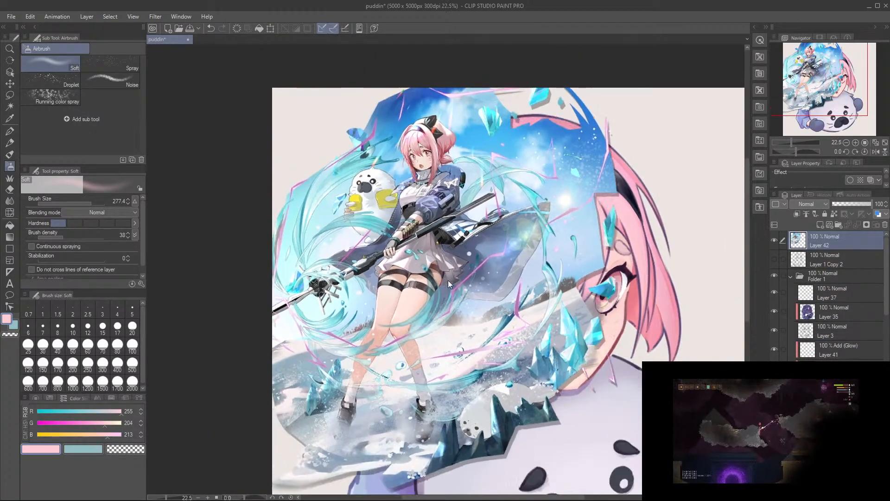
scroll(394, 173, "up", 7)
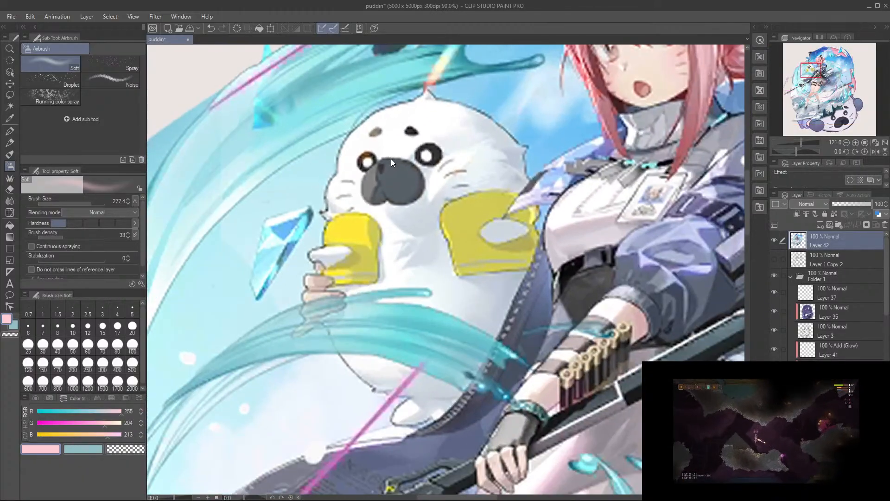
Step: Examine the pasted reference illustration, looking over the whole figure and the girl's hair and seal plush
scroll(391, 163, "down", 6)
left_click_drag(524, 417, 479, 303)
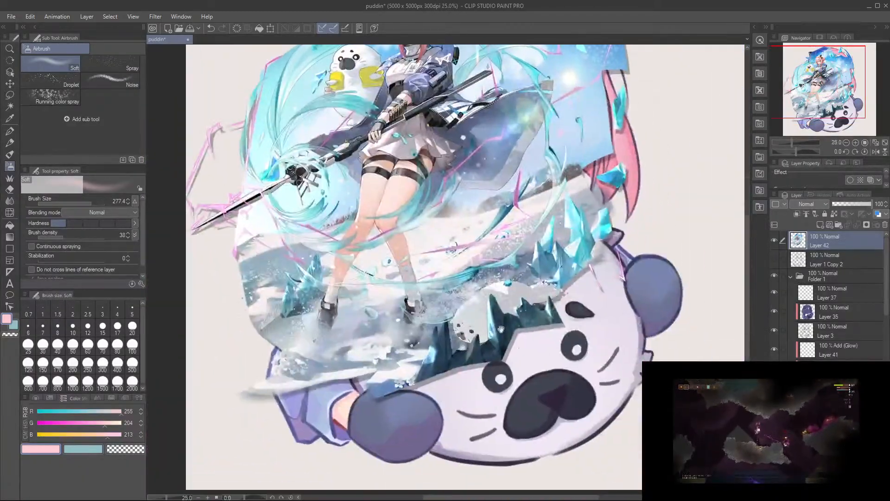
left_click_drag(552, 347, 545, 430)
scroll(427, 133, "up", 5)
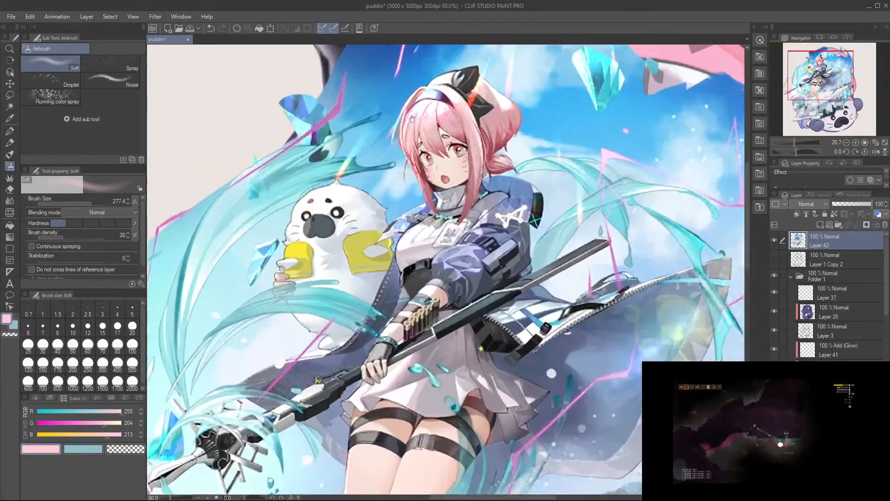
scroll(428, 133, "down", 8)
left_click_drag(425, 195, 413, 174)
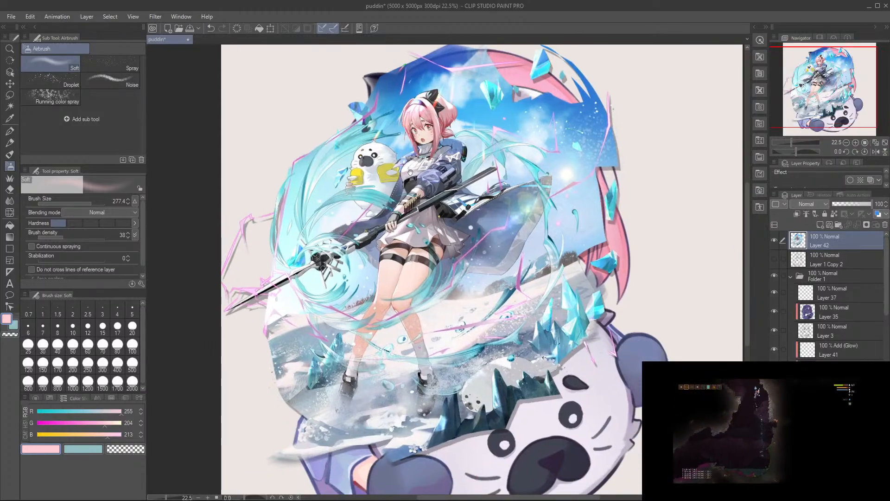
scroll(413, 175, "down", 2)
Step: Undo the last change and delete the reference illustration's layer
key("ctrl+z")
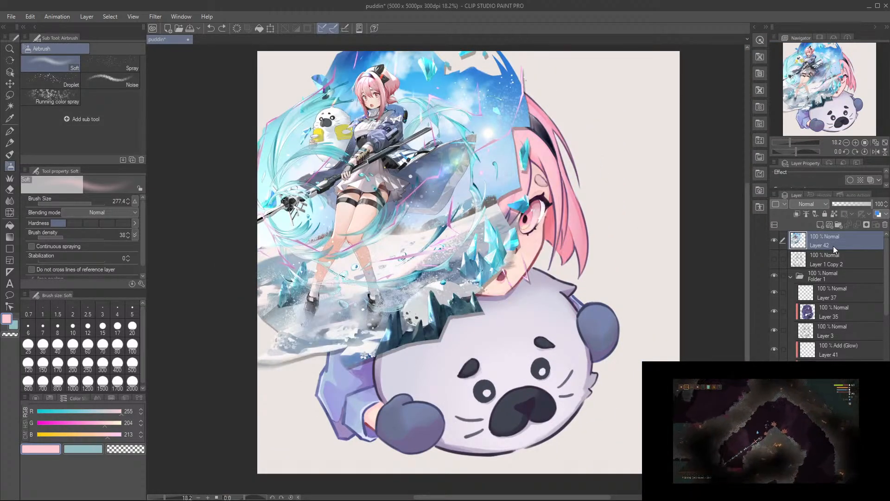
left_click(884, 225)
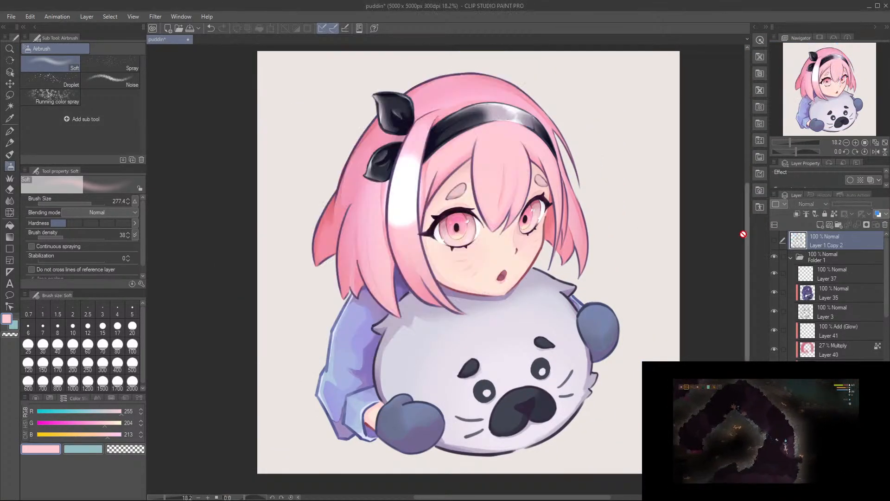
Step: Make the Add (Glow) layer above the Multiply layer active and choose the Hard eraser at size 129.7
scroll(528, 231, "up", 1)
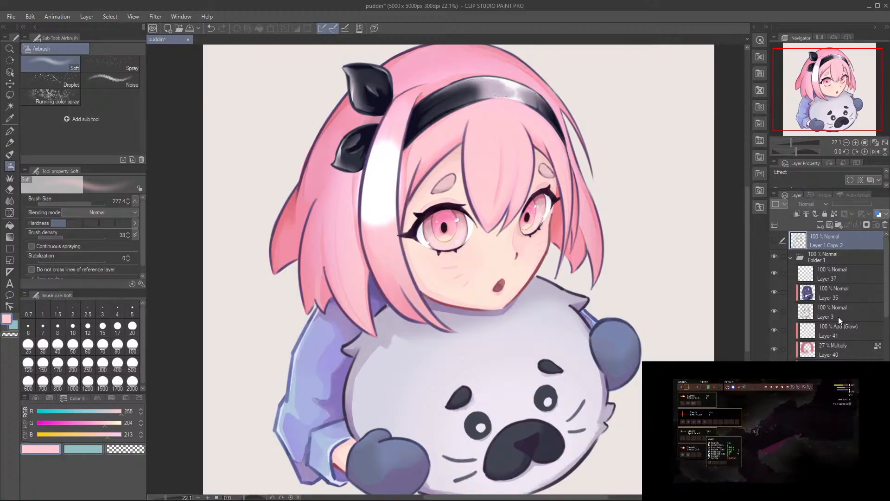
left_click(844, 330)
scroll(474, 218, "up", 1)
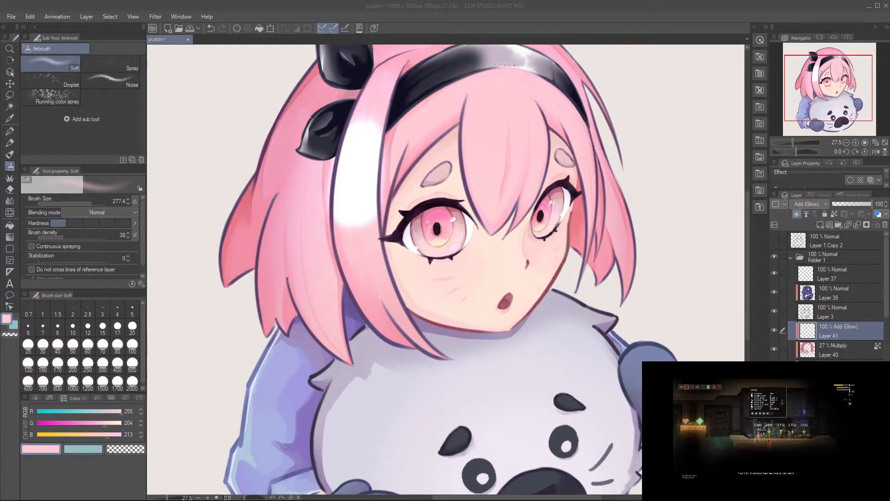
left_click(368, 174)
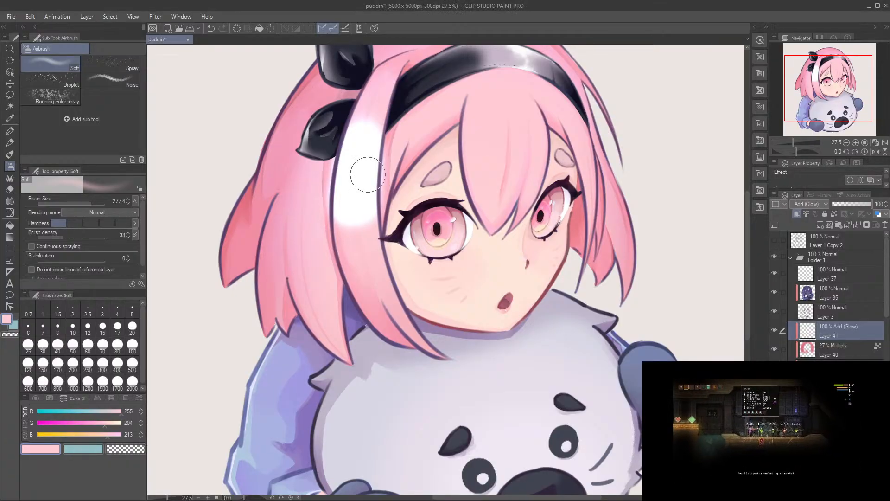
left_click_drag(359, 189, 409, 208)
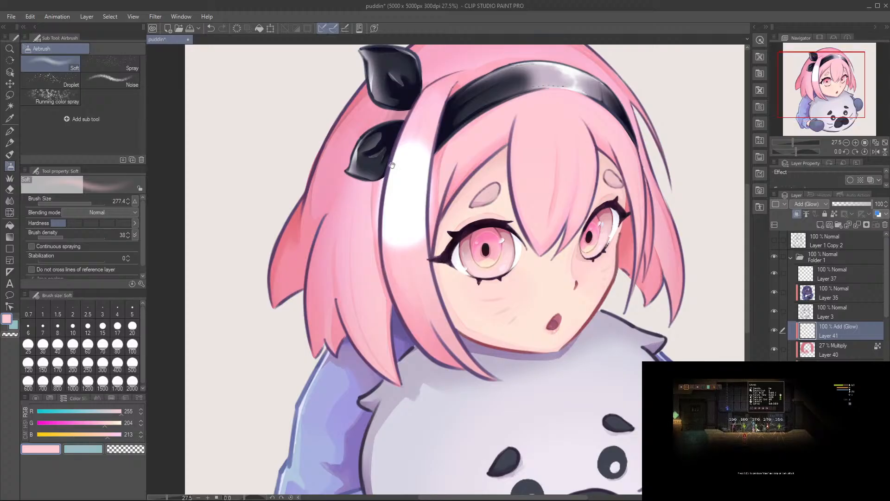
left_click_drag(388, 153, 383, 189)
key("e")
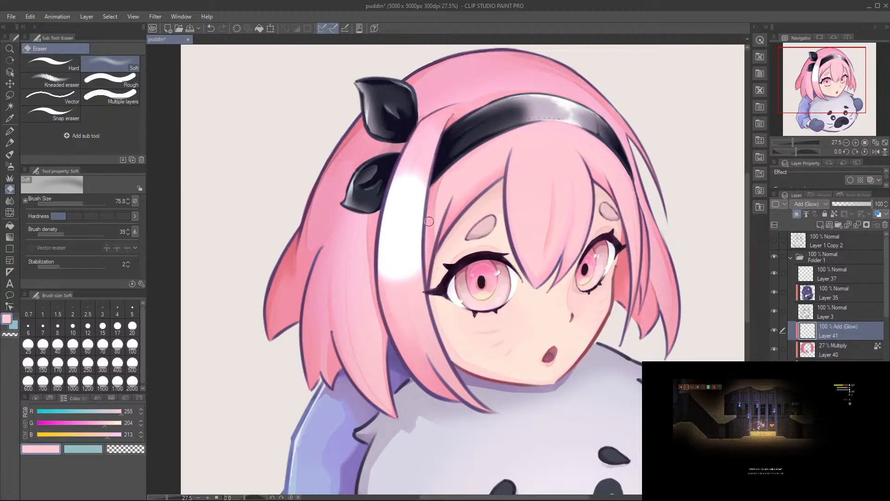
left_click(51, 63)
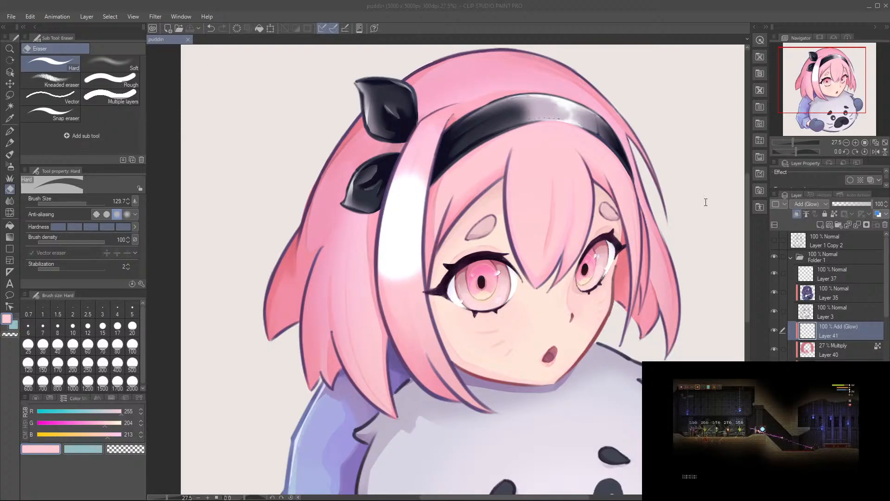
Step: Switch to Geometry Dash, create a new level and open it in the level editor
left_click(876, 19)
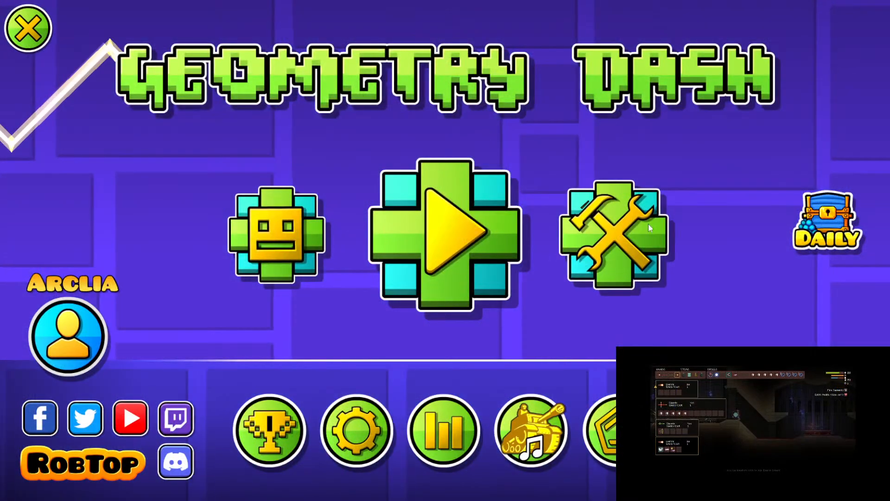
left_click(648, 224)
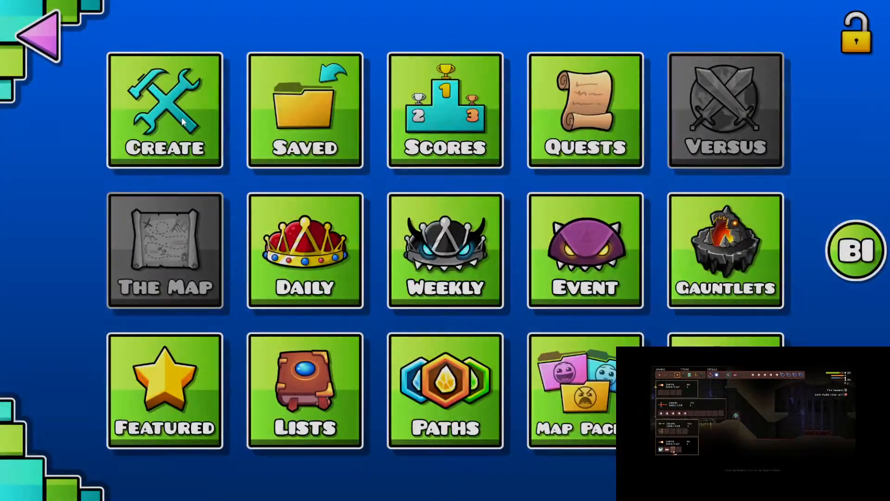
left_click(282, 168)
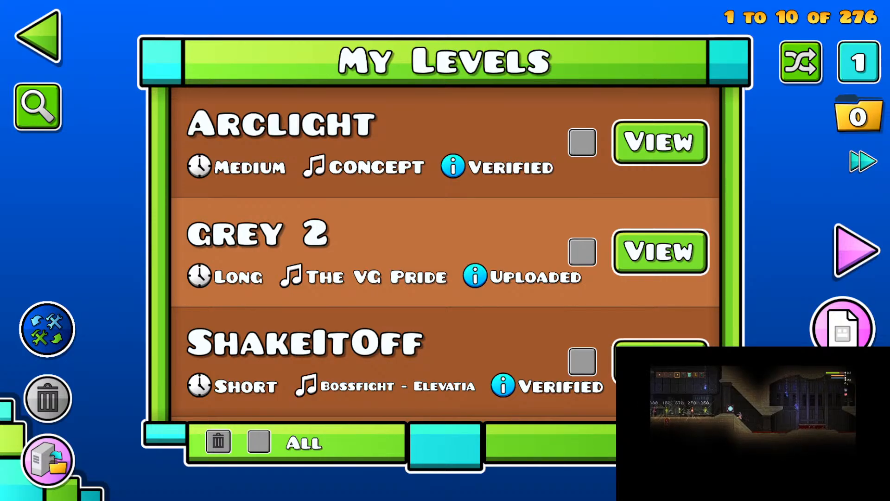
left_click(832, 443)
left_click(308, 301)
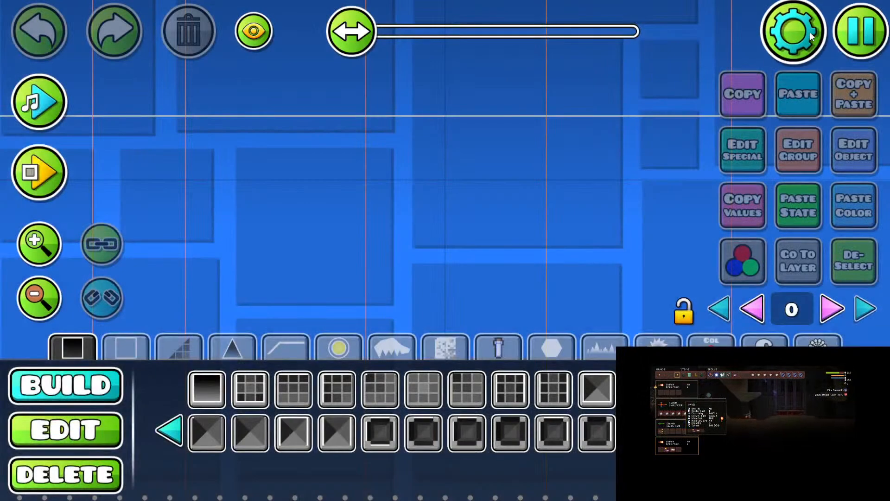
Step: Change the level's background art to the forest with bare branching trees
left_click(810, 31)
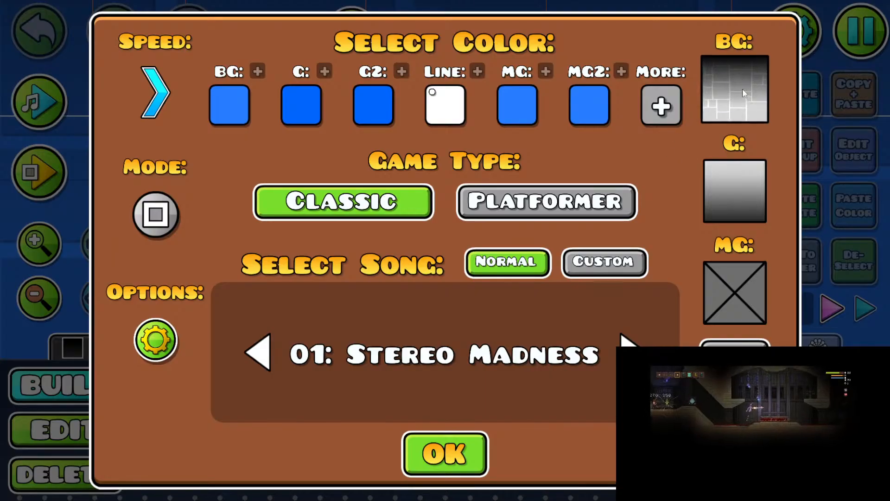
left_click(742, 88)
left_click(474, 209)
key("Escape")
key("Escape")
left_click_drag(501, 98, 487, 262)
key("2")
Step: Switch the level's song source to Custom and go through the custom song selection
left_click(794, 33)
left_click(594, 271)
left_click(495, 350)
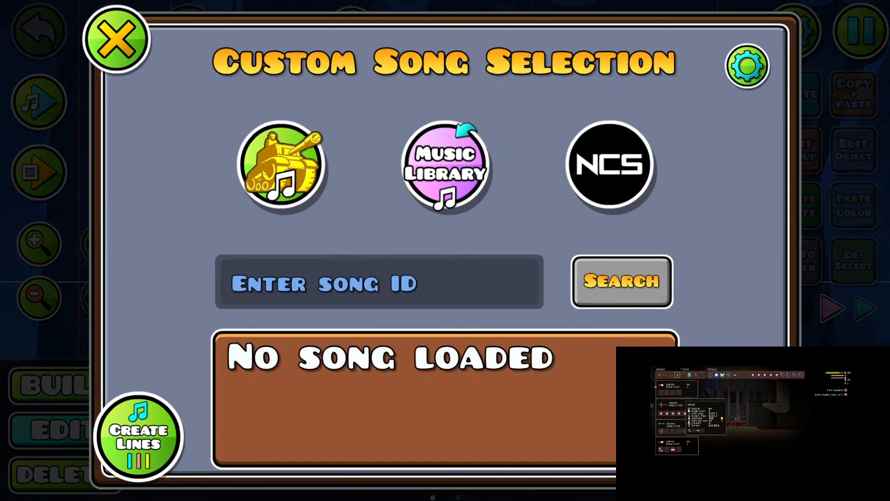
left_click(284, 162)
left_click(645, 191)
key("Escape")
key("Escape")
key("Escape")
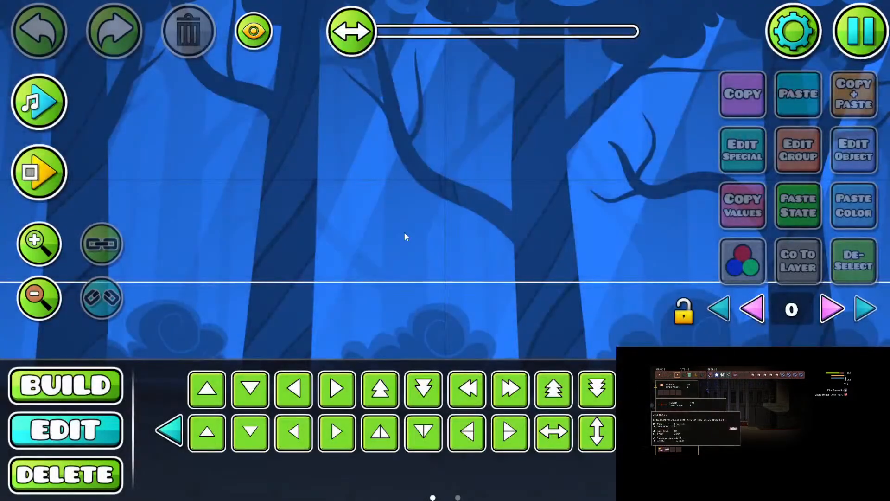
Step: Place the large black toothed monster object in the level in front of the forest
left_click(61, 304)
left_click(60, 304)
left_click(60, 304)
key("1")
left_click_drag(258, 299, 253, 336)
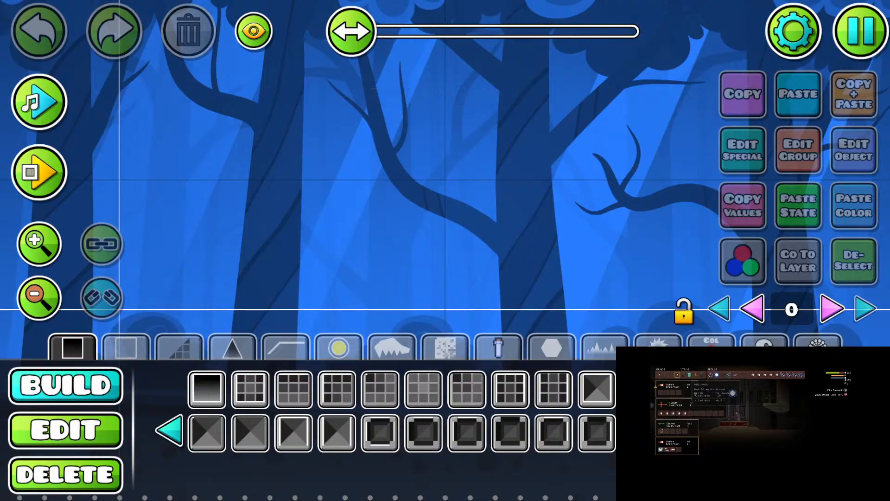
left_click(376, 356)
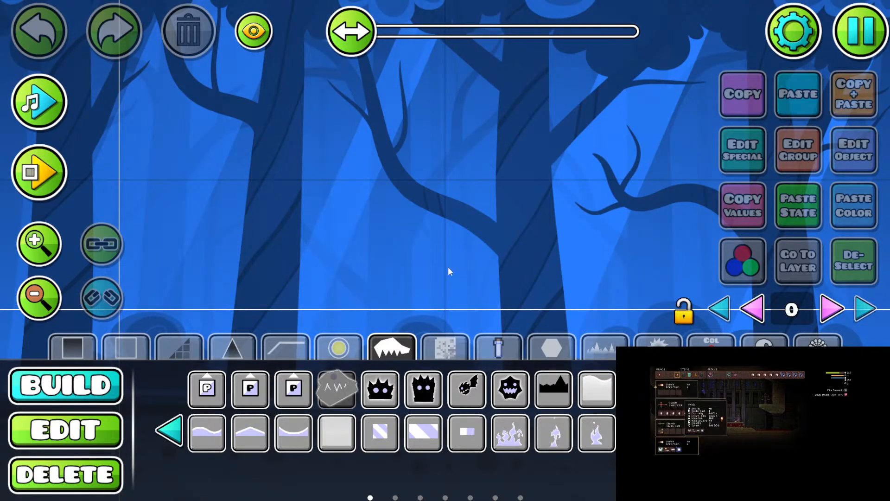
left_click(497, 204)
Step: Set the monster object's Z layer to B2
key("2")
left_click(797, 151)
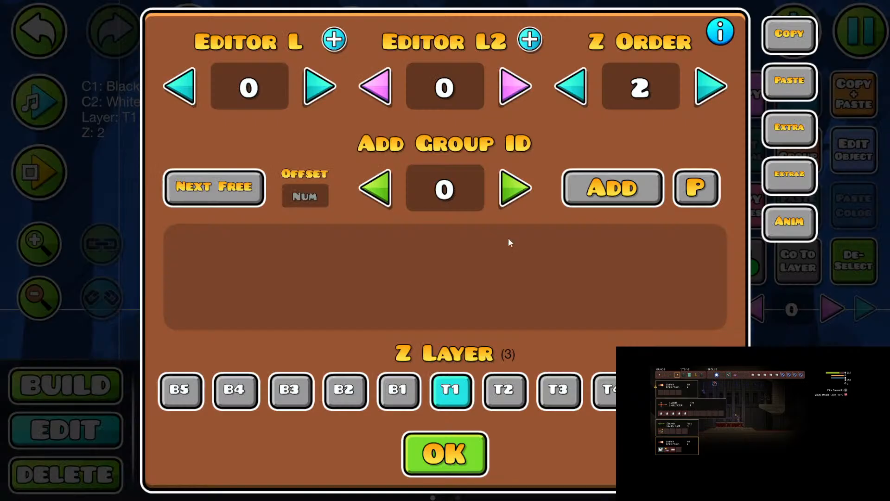
left_click(332, 396)
left_click(444, 453)
Step: Place an Invert Color trigger to the left of the monster, before the level's start line
left_click(54, 258)
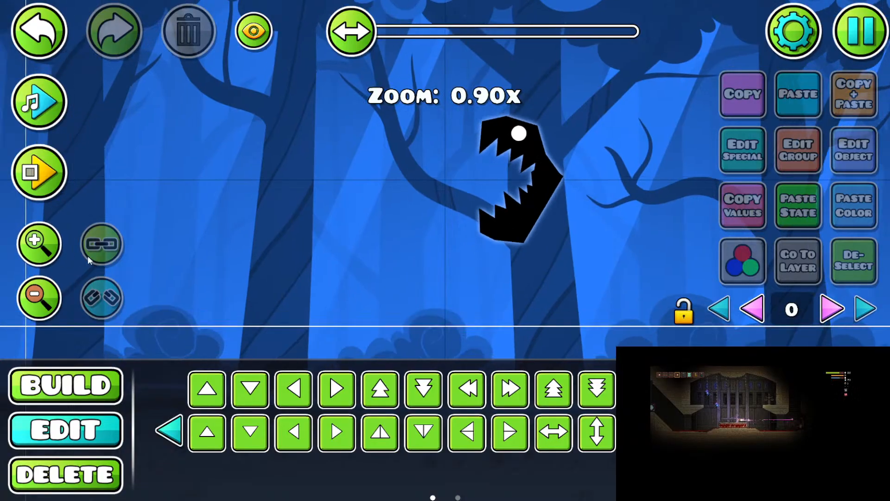
key("1")
left_click_drag(366, 270, 407, 273)
left_click(711, 341)
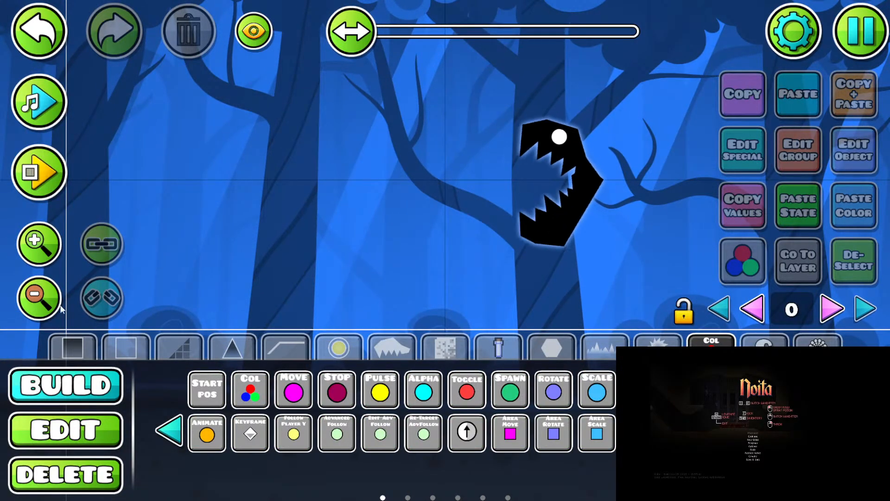
left_click(50, 302)
left_click(50, 302)
left_click(170, 431)
left_click(170, 431)
left_click_drag(441, 327, 524, 353)
left_click(518, 387)
left_click(199, 203)
key("w")
key("d")
left_click_drag(429, 254, 446, 255)
Step: Set the Invert Color trigger's target to 0.01 and its fade time to the minimum
left_click(866, 168)
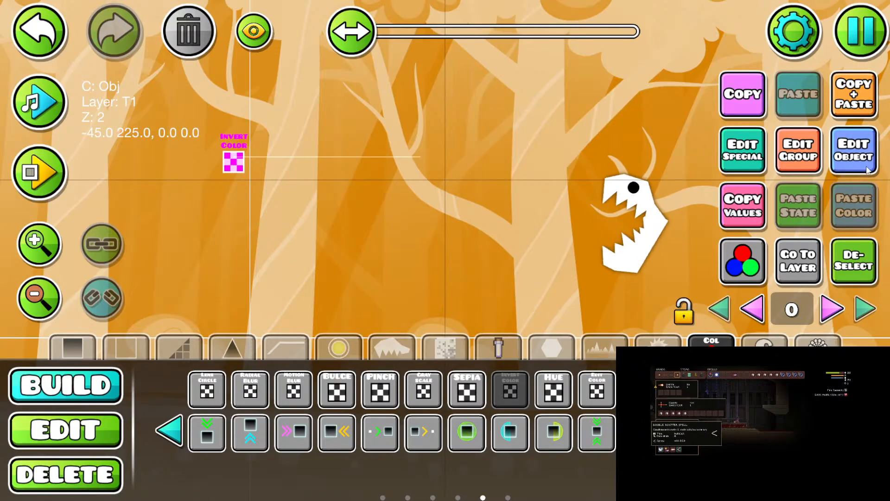
left_click_drag(374, 151, 202, 153)
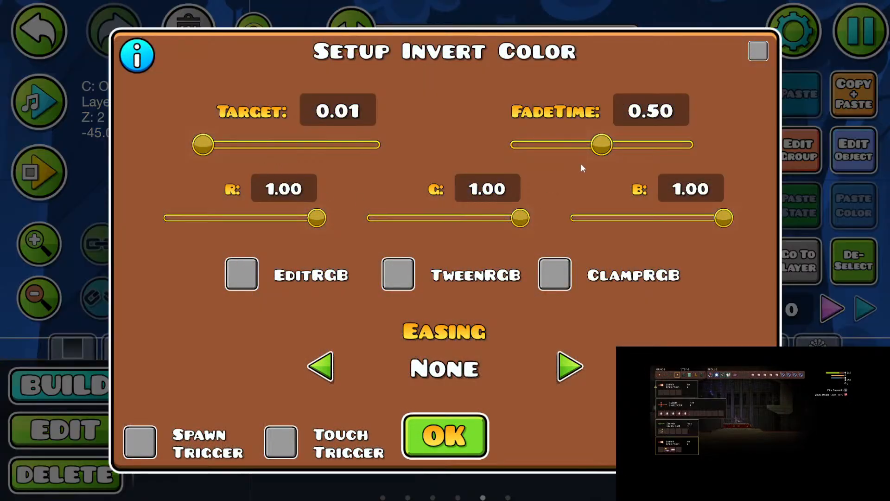
left_click_drag(602, 144, 512, 145)
left_click(444, 436)
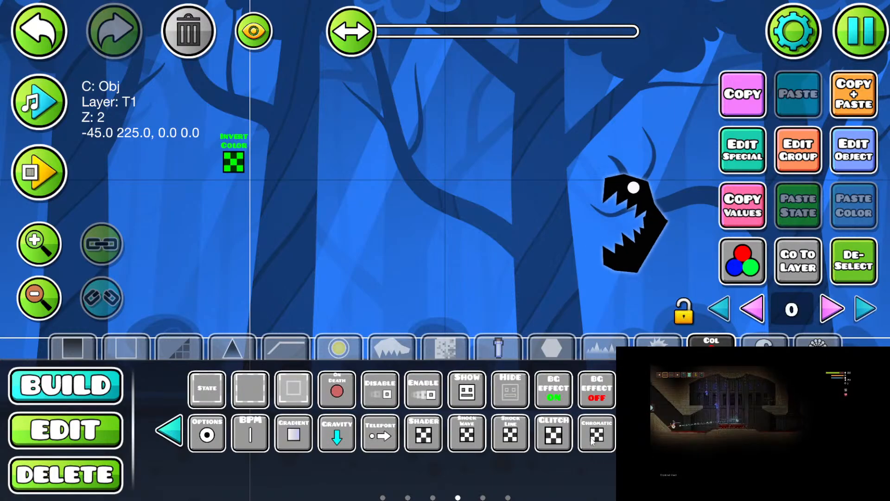
Step: Place a Shader trigger above the Invert Color trigger and adjust its layer settings
left_click(423, 435)
left_click(226, 136)
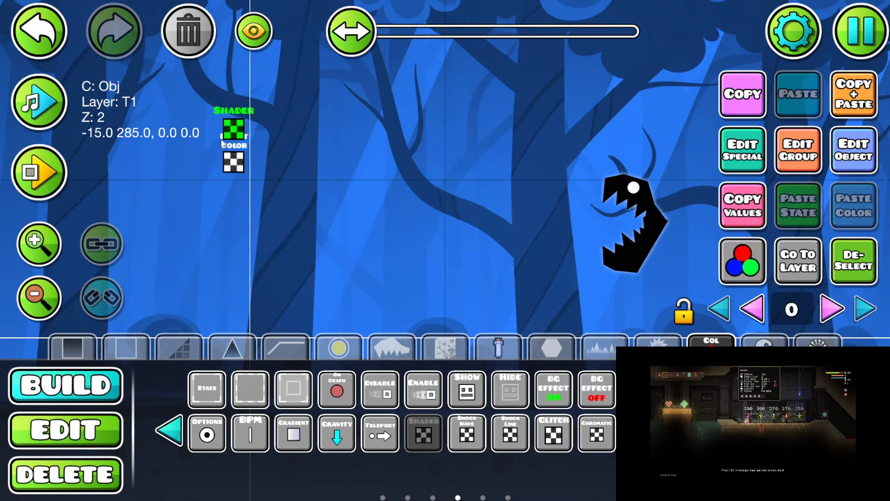
left_click(840, 160)
left_click(566, 248)
left_click(566, 249)
key("Escape")
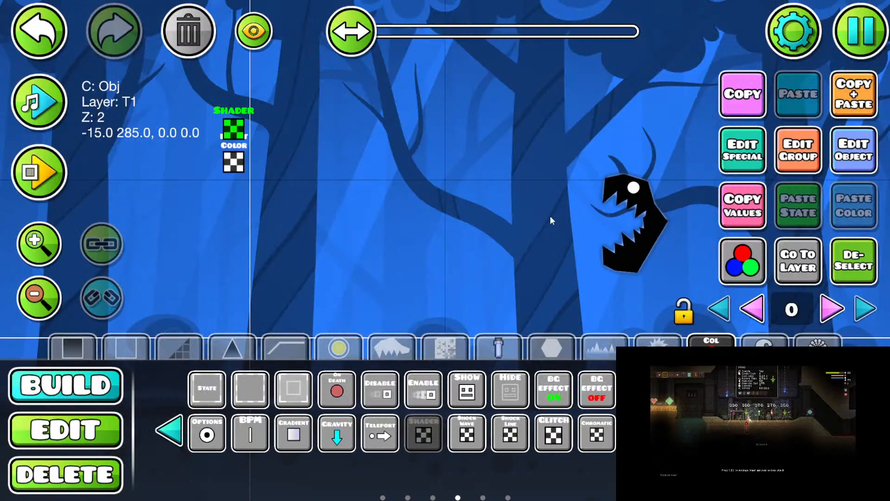
left_click_drag(555, 220, 461, 203)
left_click(572, 215)
key("2")
left_click(212, 40)
Step: Place a Gradient trigger below the Invert Color trigger
left_click_drag(258, 149, 303, 153)
key("1")
left_click(424, 434)
left_click(294, 433)
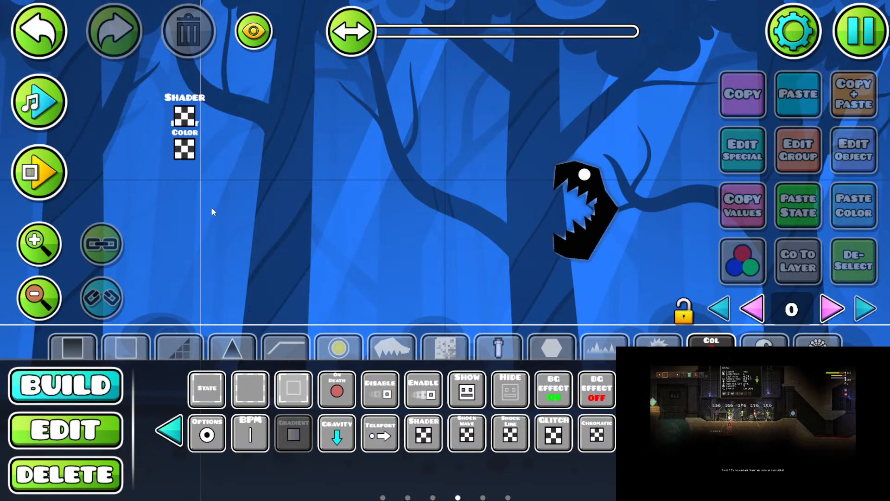
left_click(187, 212)
Step: Set the Gradient trigger's blending to Multiply and assign the effect to layer B2
key("2")
left_click(750, 158)
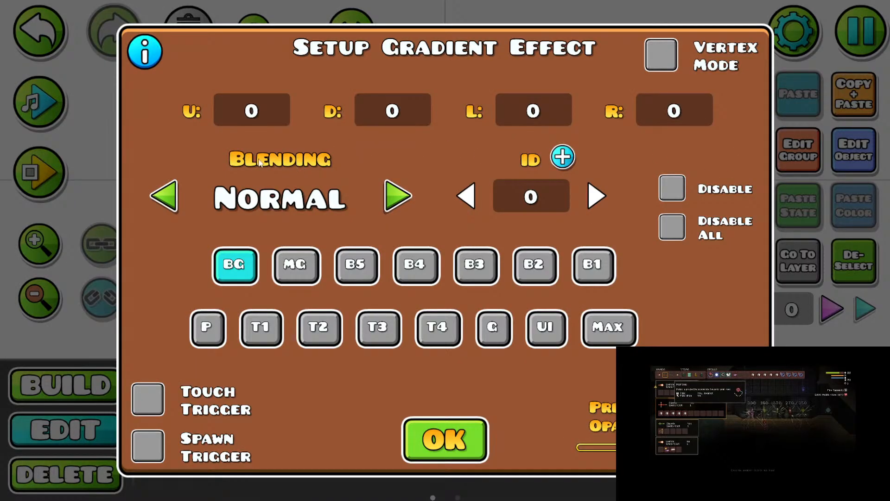
left_click(405, 204)
left_click(405, 205)
left_click(403, 204)
left_click(178, 202)
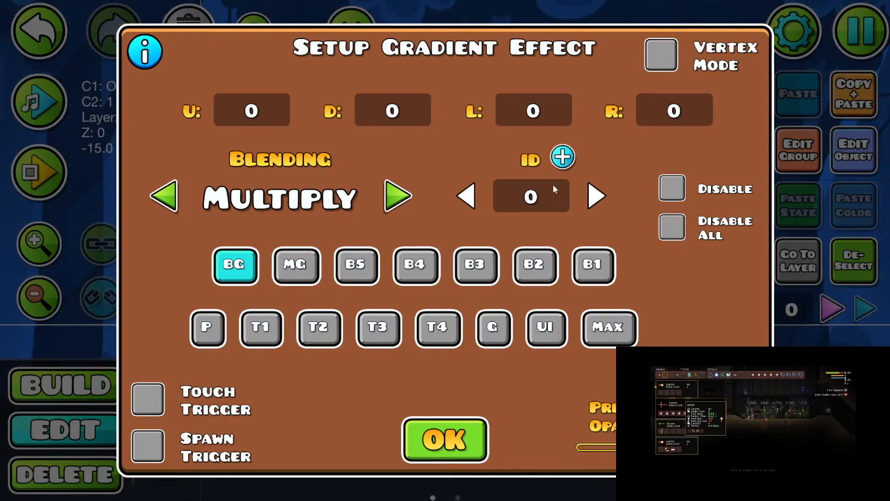
left_click(532, 258)
key("Escape")
left_click_drag(541, 212, 543, 218)
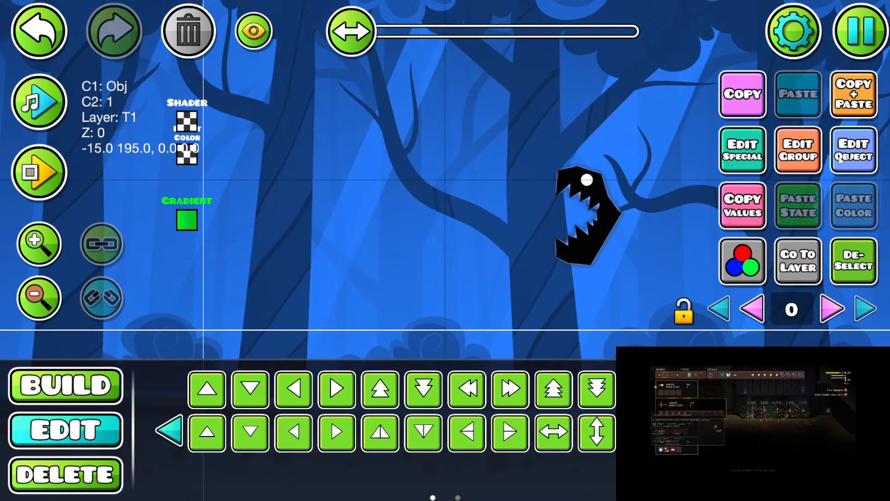
Step: Assign colour channel 2 to the Gradient trigger's base and detail colours and make that channel fully saturated red
left_click(830, 160)
left_click(261, 424)
left_click(373, 56)
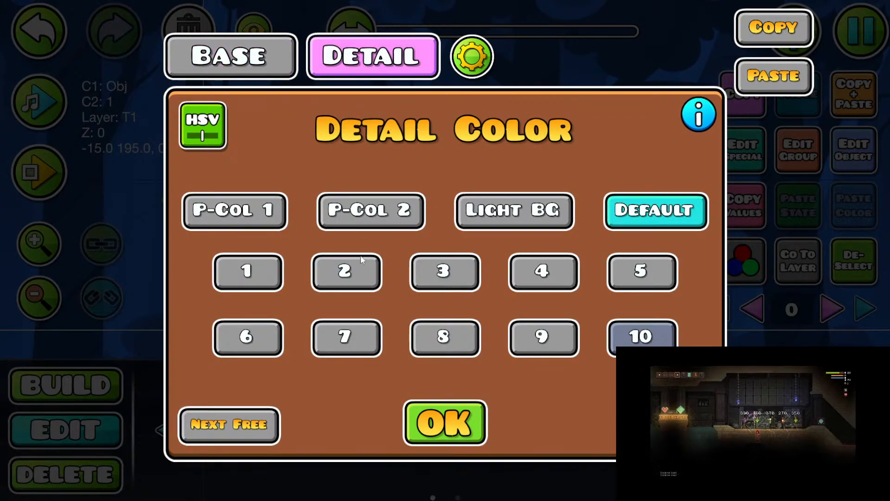
left_click(229, 424)
left_click(445, 422)
left_click_drag(194, 305, 194, 129)
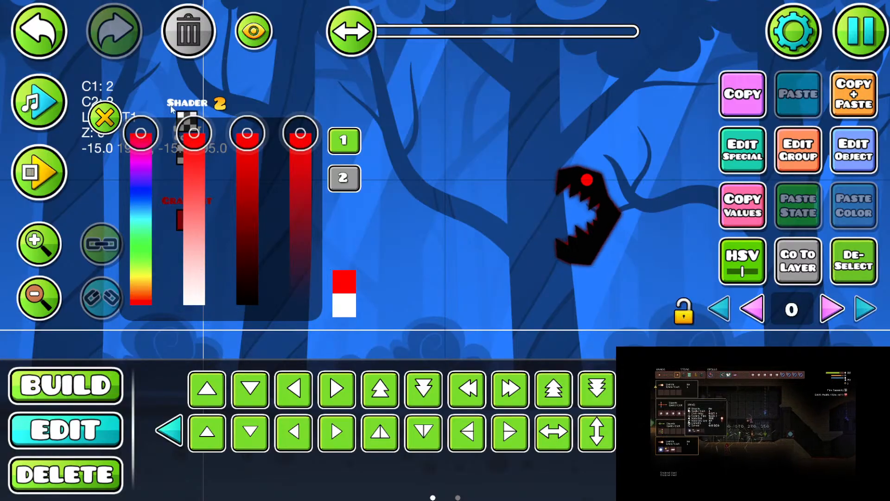
left_click(106, 118)
Step: Copy the monster's object values and deselect the monster
left_click(572, 202)
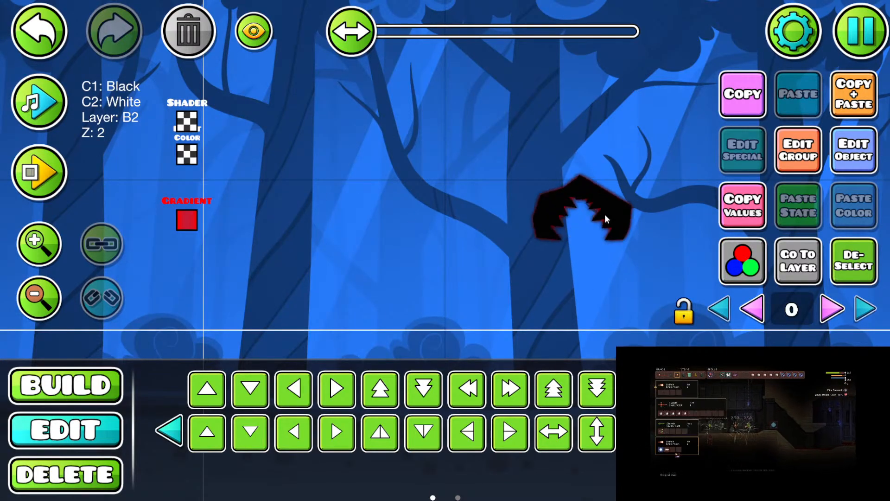
key("1")
left_click_drag(604, 213, 612, 204)
key("2")
key("1")
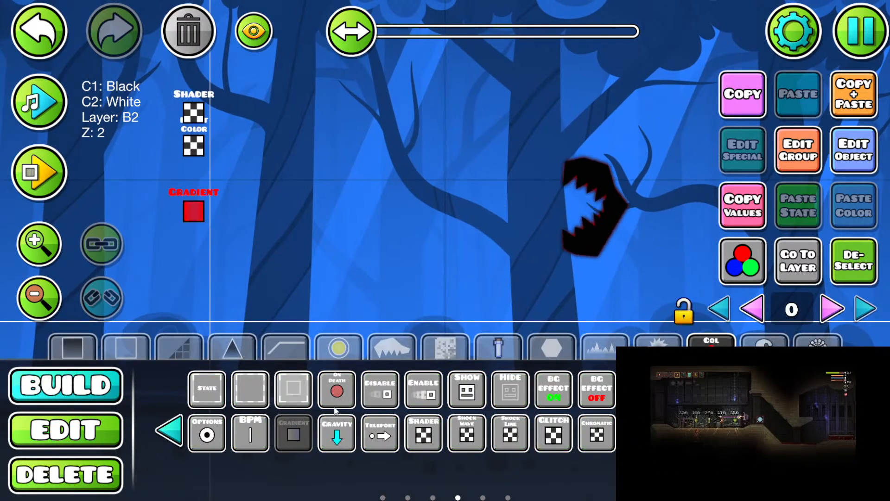
left_click(301, 431)
left_click(748, 213)
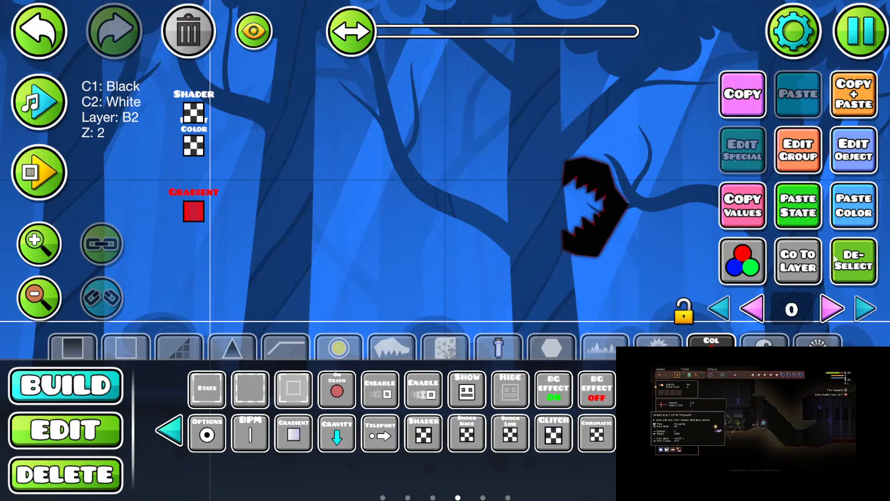
left_click(852, 262)
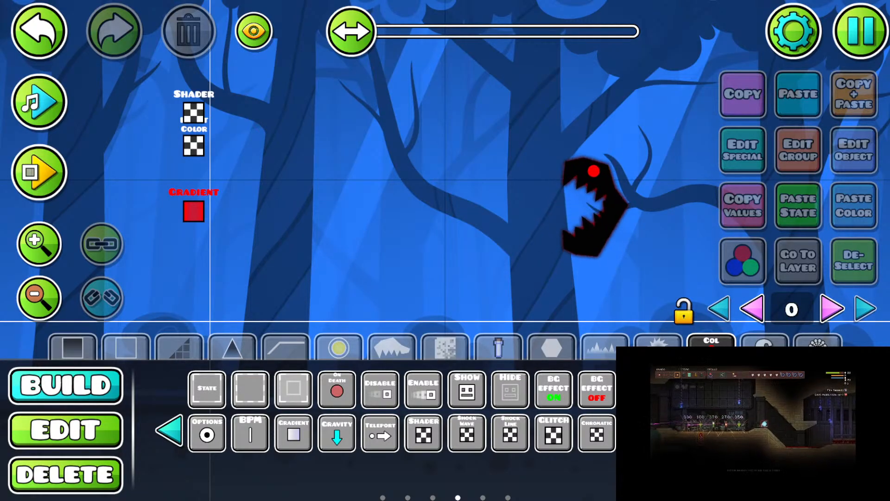
Step: Place a gear-shaped saw between the trigger stack and the monster
left_click(658, 345)
left_click(477, 388)
left_click(457, 206)
key("2")
key("d")
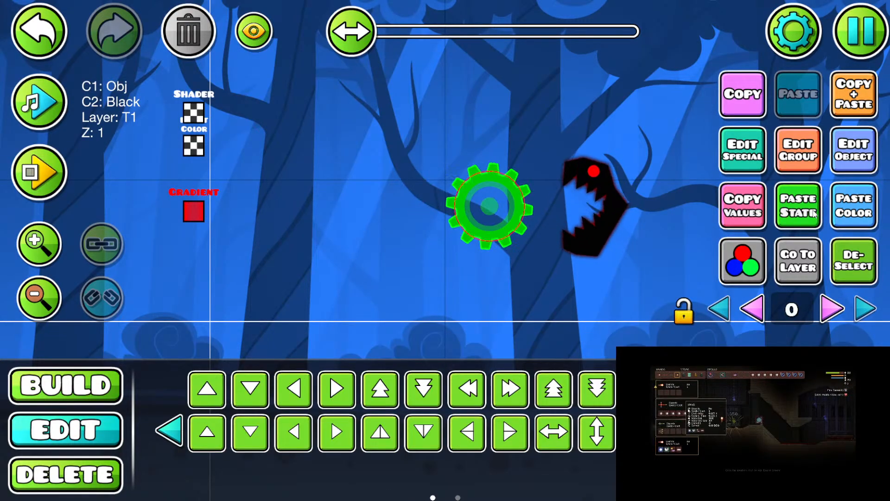
key("w")
key("a")
key("s")
Step: Paste the monster's copied state and colour onto the gear, and set its base and detail colours to channel 1
left_click(815, 212)
left_click(858, 209)
left_click(858, 160)
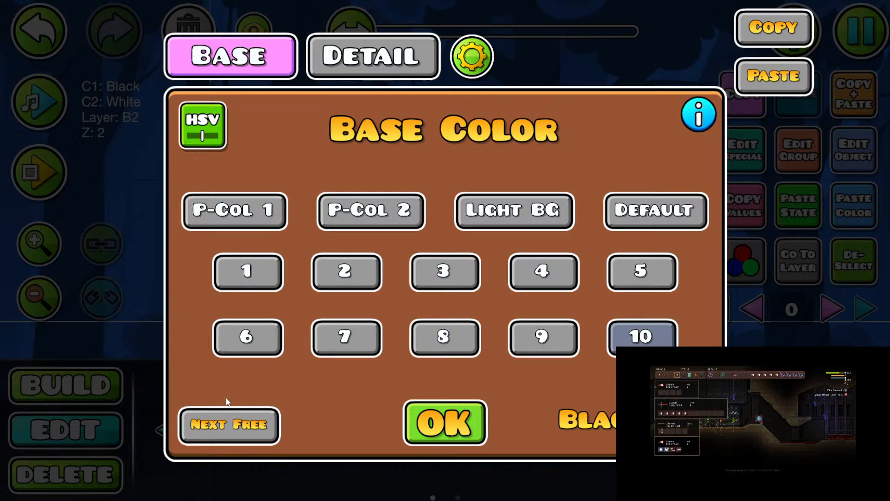
left_click(226, 417)
left_click(346, 72)
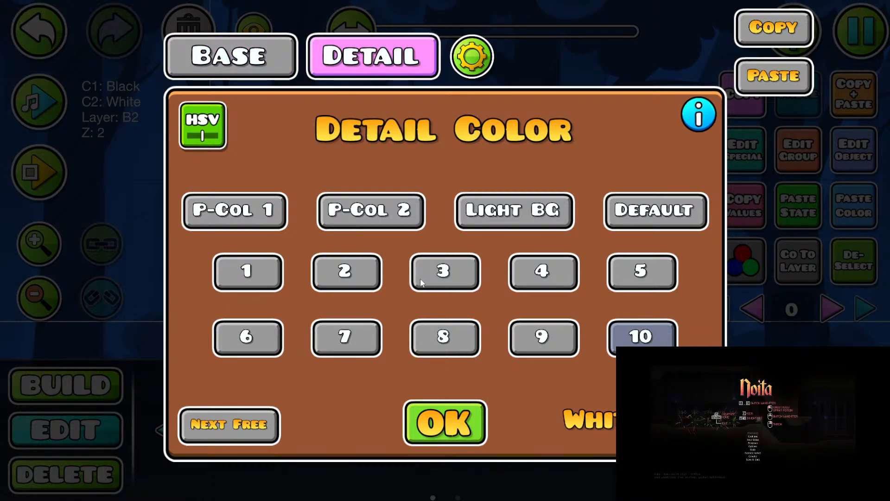
left_click(269, 281)
left_click(445, 423)
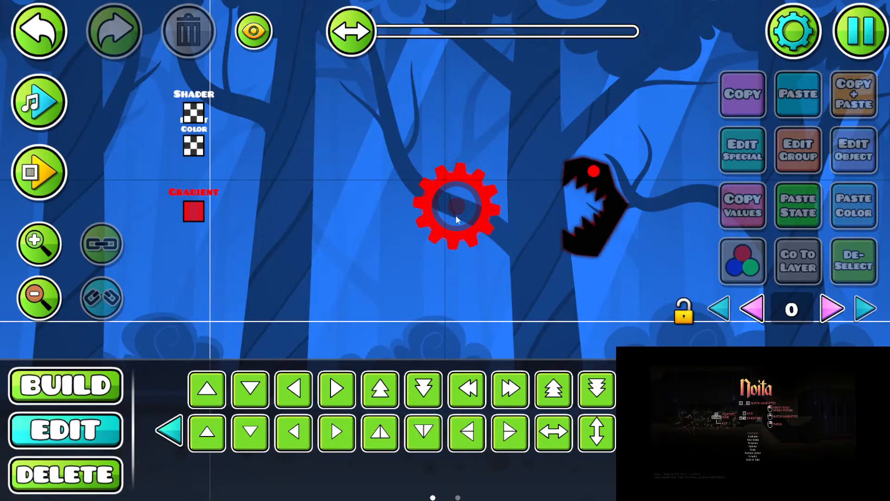
Step: Shift the gear one grid cell to the right and back to check how the gradient affects it
left_click_drag(485, 218, 490, 213)
left_click(487, 212)
key("d")
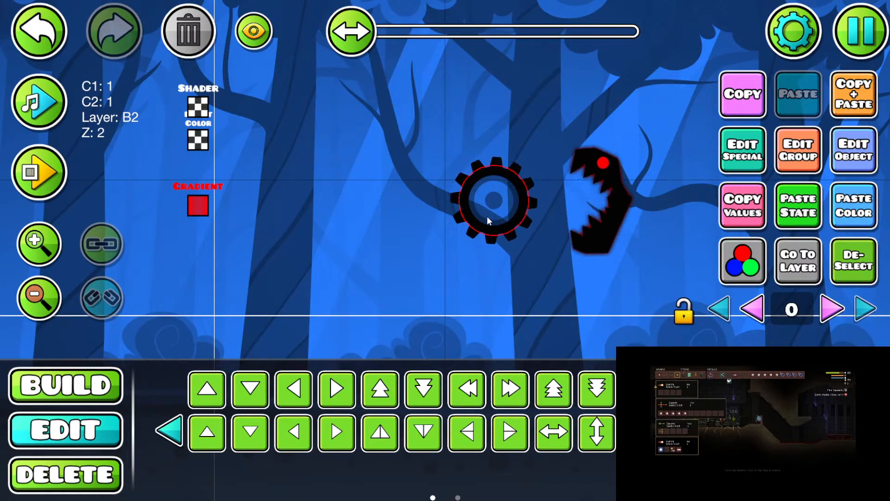
key("h")
key("alt+d")
left_click(493, 199)
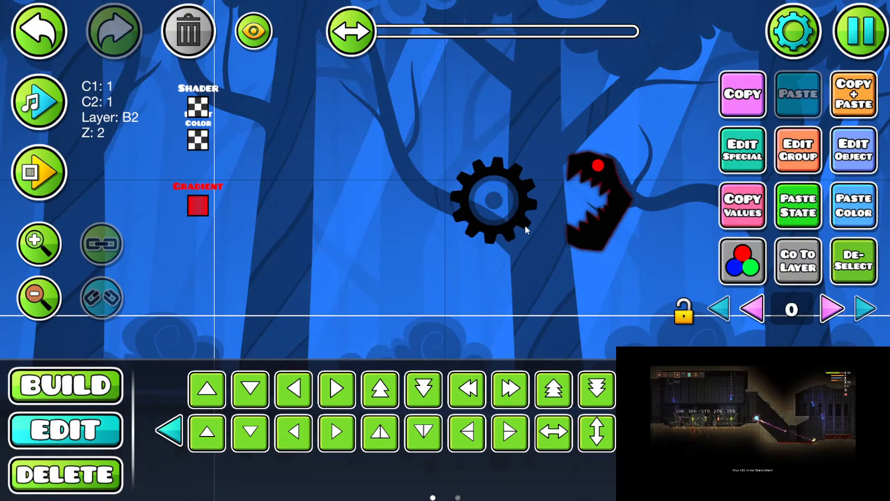
key("a")
key("alt+d")
Step: Adjust the hue of the Gradient trigger's colour channel 2 to the far red end of the range
left_click(200, 207)
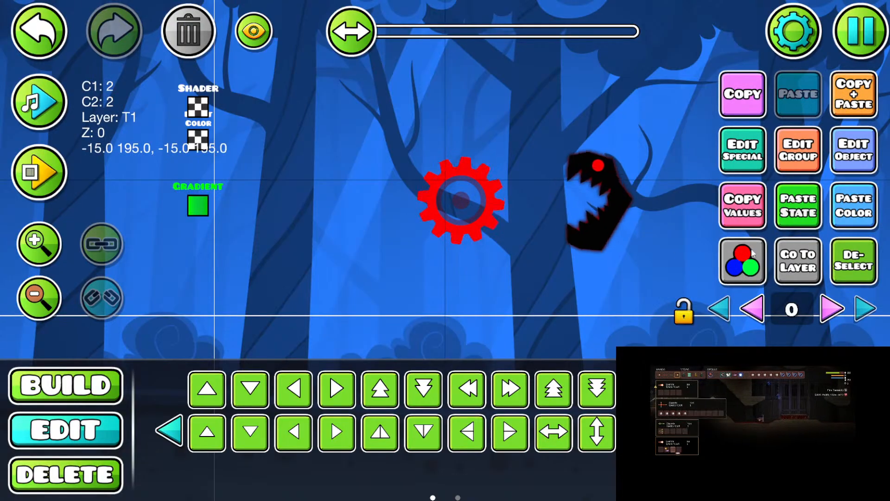
left_click(741, 253)
mouse_move(143, 306)
left_mouse_down()
mouse_move(140, 138)
mouse_move(152, 310)
left_mouse_up()
left_click(105, 118)
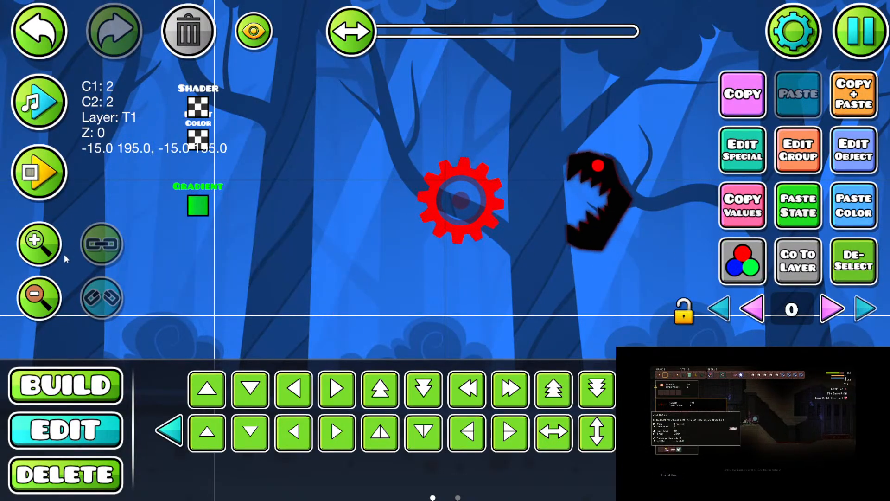
left_click(39, 298)
left_click(39, 298)
left_click_drag(353, 234, 329, 224)
left_click(39, 244)
left_click_drag(248, 240, 273, 283)
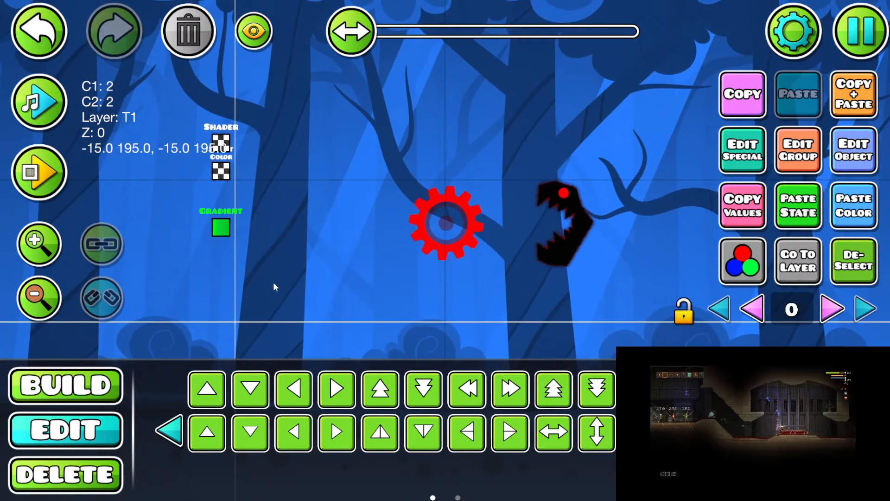
Step: Place a solid black block above the gear and warp it into a large rectangle covering the area around the gear
left_click(84, 386)
left_click(72, 348)
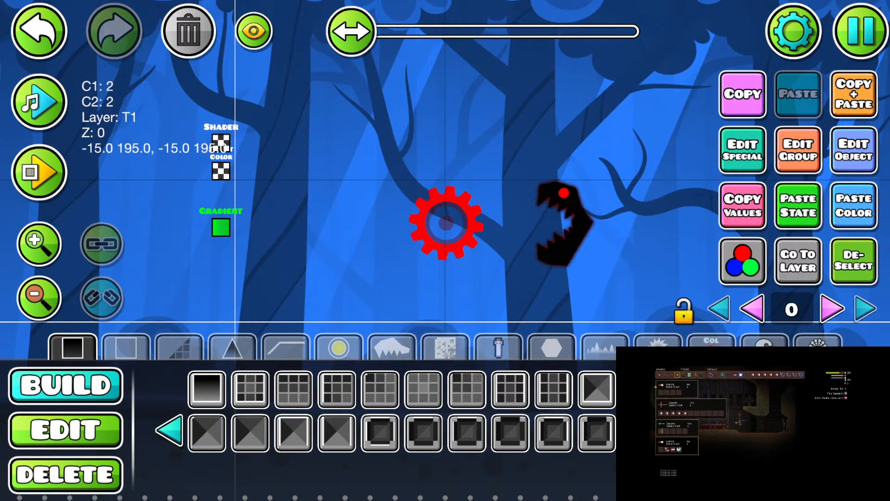
left_click(170, 431)
left_click(378, 431)
left_click(388, 172)
left_click(92, 429)
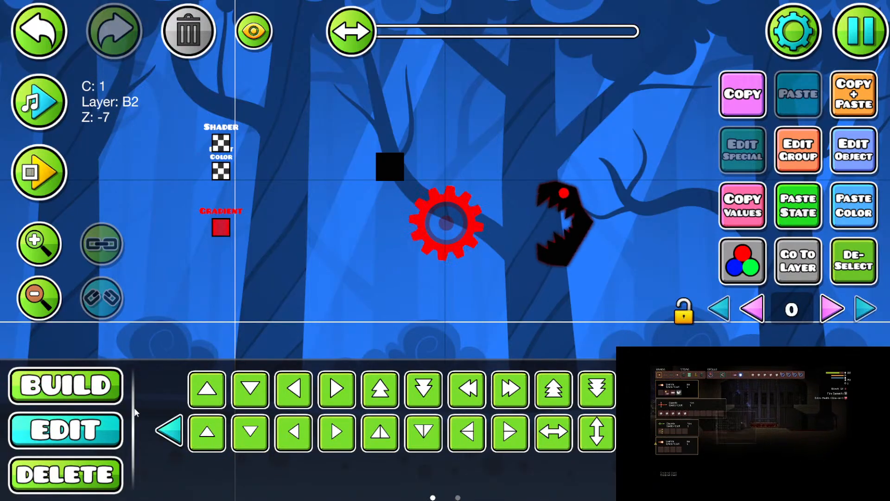
left_click(170, 431)
left_click(468, 390)
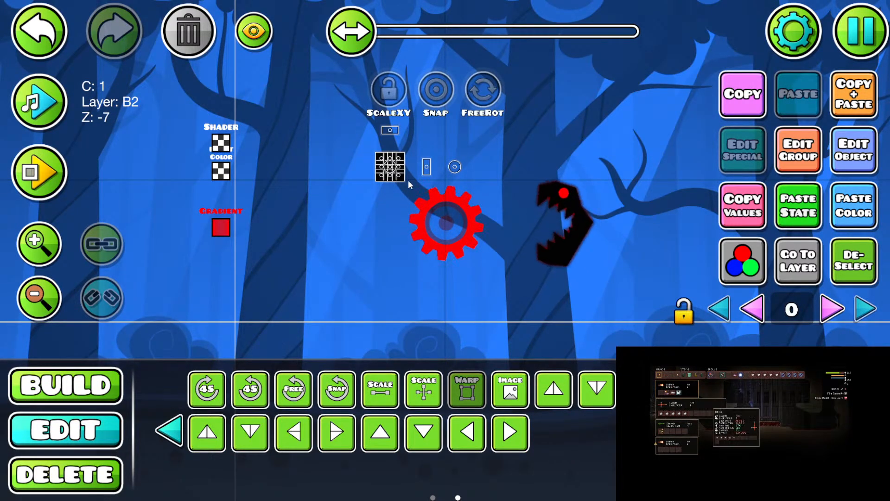
left_click_drag(405, 181, 471, 249)
left_click(467, 389)
Step: Adjust the warped block's layer settings and assign it the next free colour channel as a white backdrop
left_click(798, 150)
left_click(236, 390)
left_click(422, 448)
key("Escape")
key("Escape")
left_click(844, 162)
left_click(266, 415)
left_click(446, 422)
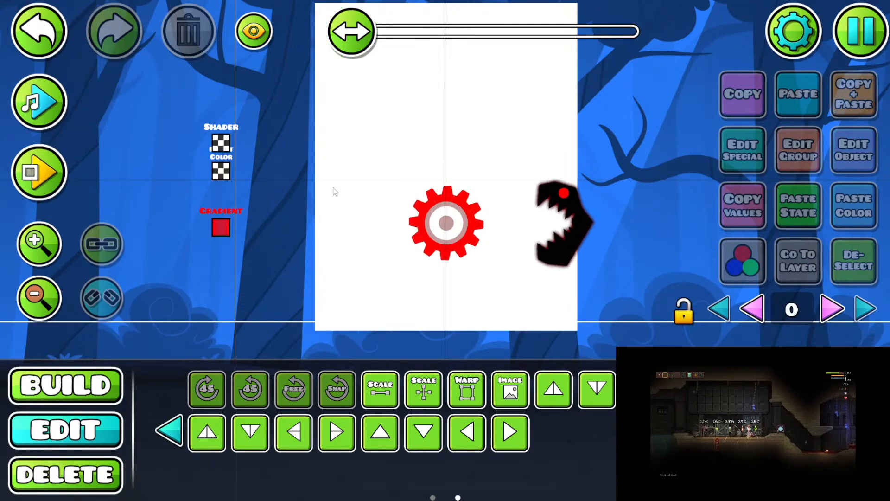
Step: Remove the white backdrop block and check the Gradient trigger's object settings
key("ctrl+z")
left_click(189, 31)
left_click_drag(222, 226, 211, 223)
left_click(209, 224)
key("a")
key("d")
left_click(847, 156)
key("Escape")
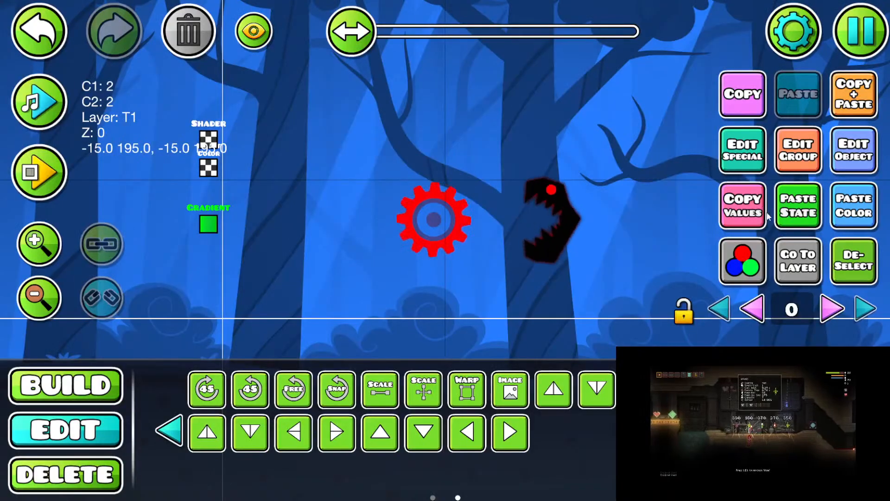
left_click_drag(460, 250, 471, 256)
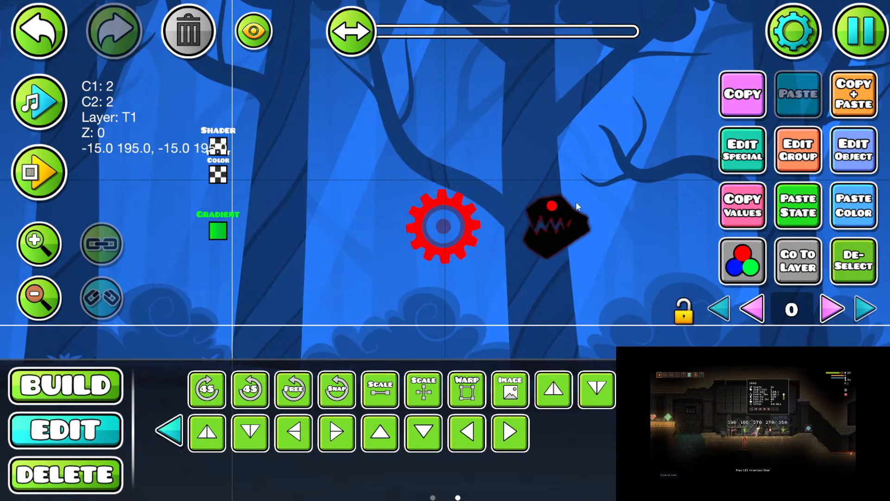
Step: Delete the Shader and Invert Color triggers to test the gradient without them, and undo the deletion
left_click(219, 146)
left_click(218, 175, "shift")
left_click(204, 39)
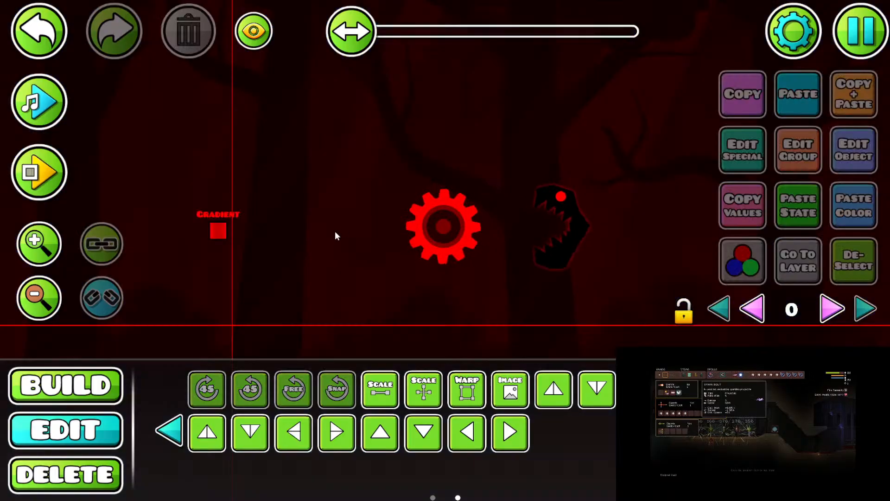
key("ctrl+z")
Step: Reduce the brightness of the Gradient trigger's colour channel 2 to zero, making it black, and deselect the trigger
left_click(216, 233)
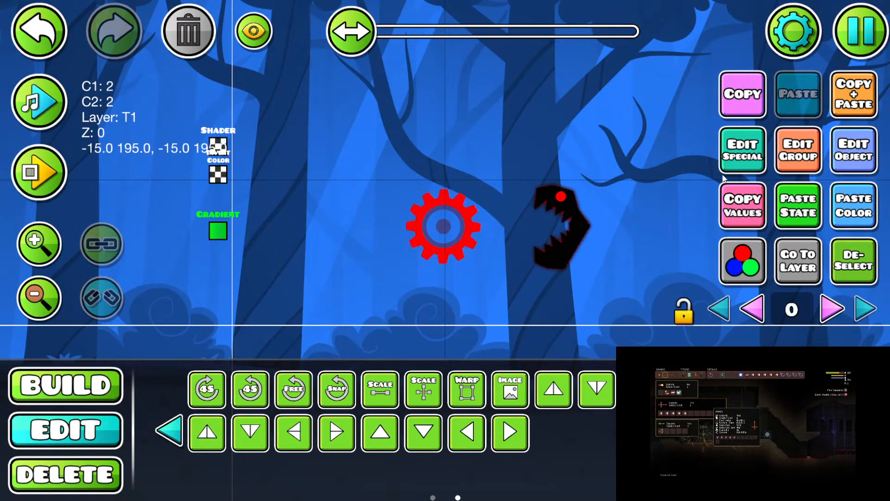
left_click(737, 158)
key("Escape")
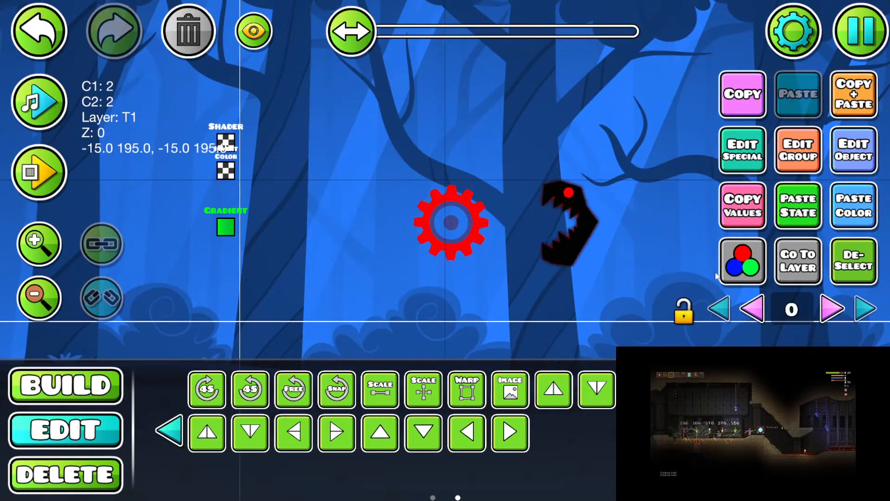
left_click(737, 265)
left_click_drag(252, 153, 248, 304)
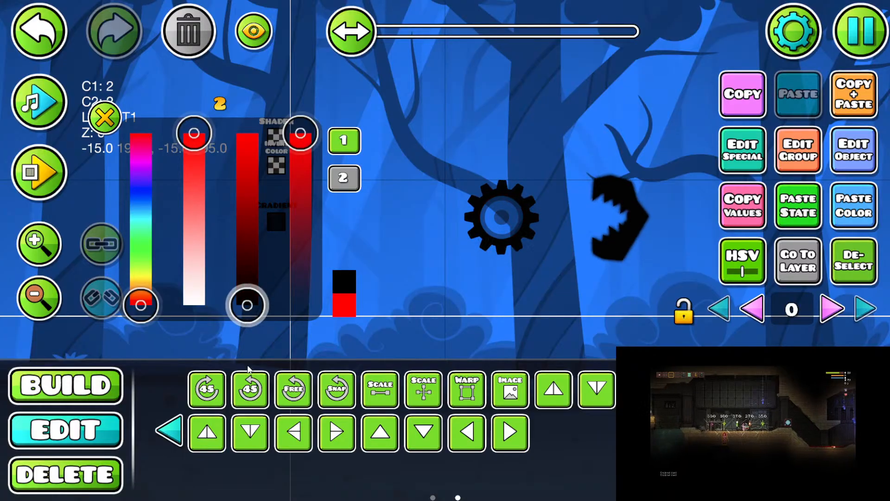
left_click(106, 119)
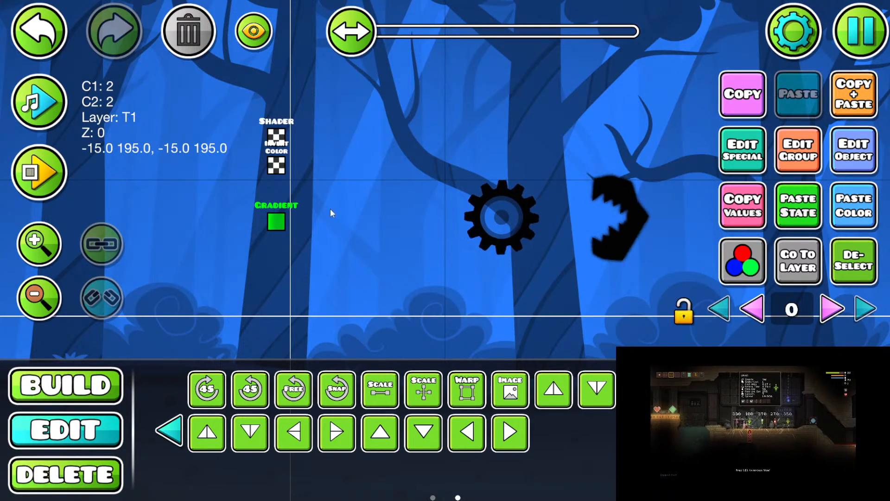
left_click(854, 269)
left_click_drag(574, 234, 521, 233)
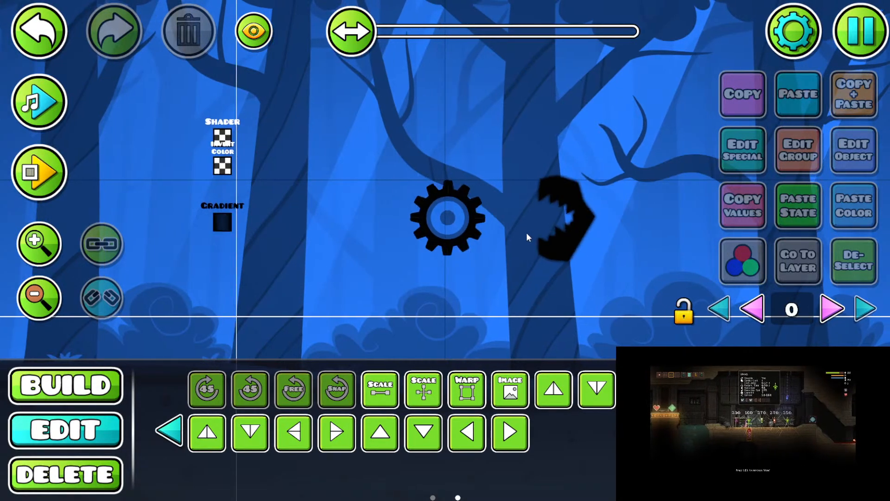
Step: Enable Vertex Mode on the Gradient trigger with groups BL 1, BR 2, TL 3 and TR 4
key("1")
left_click_drag(348, 218, 305, 208)
left_click_drag(297, 243, 308, 255)
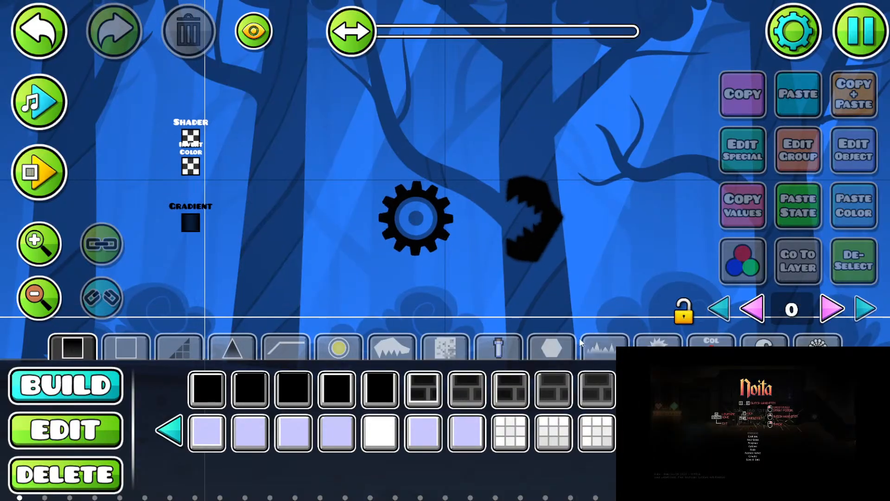
key("2")
left_click(190, 223)
left_click(737, 157)
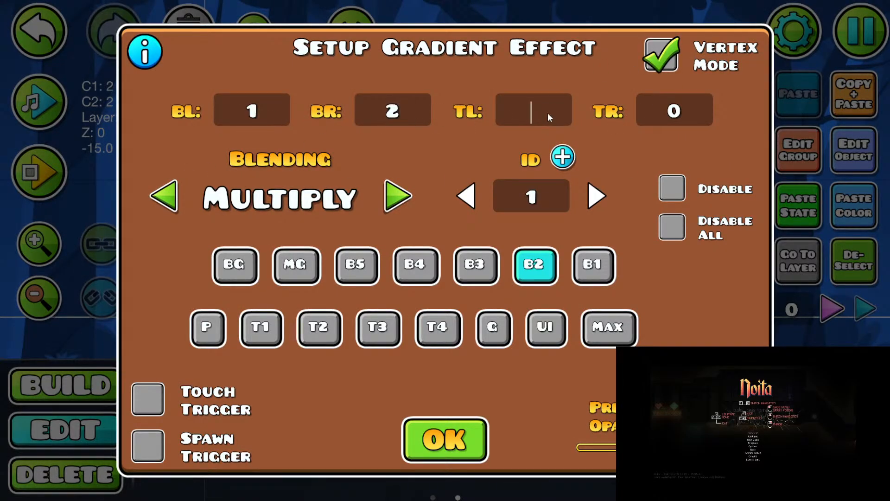
type("4")
key("Escape")
Step: Place a circle outline below the gear as the bottom-left vertex marker and assign it group 1
key("1")
left_click(565, 351)
left_click(596, 353)
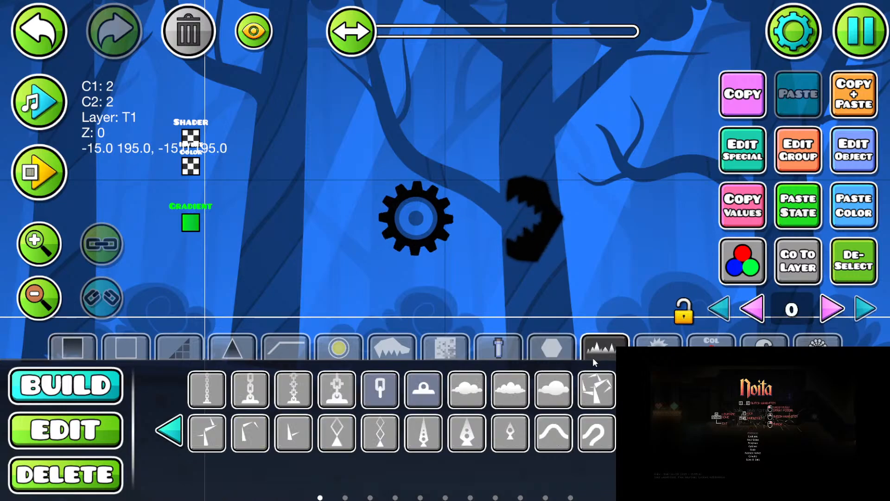
left_click(556, 351)
left_click(469, 391)
left_click(368, 297)
left_click(804, 168)
left_click(509, 190)
left_click(596, 188)
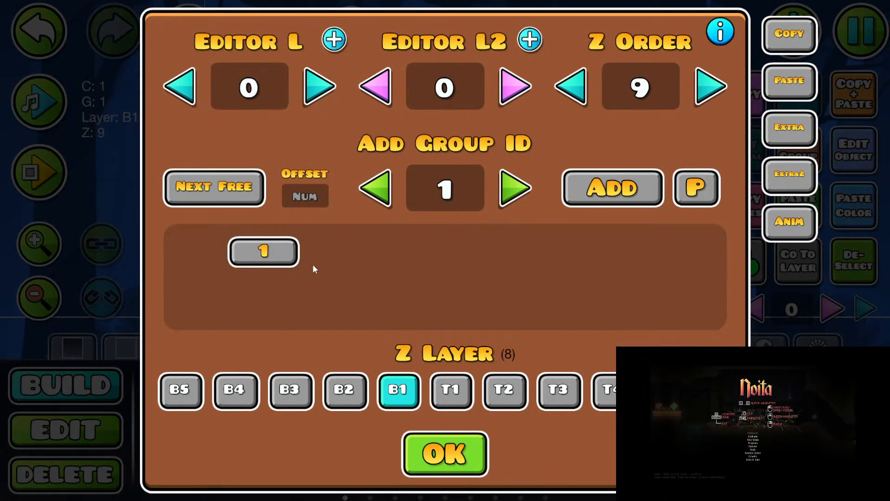
Step: Assign group 2 to the bottom-right circle marker and group 3 to the copy used as the top-left marker
left_click(297, 261)
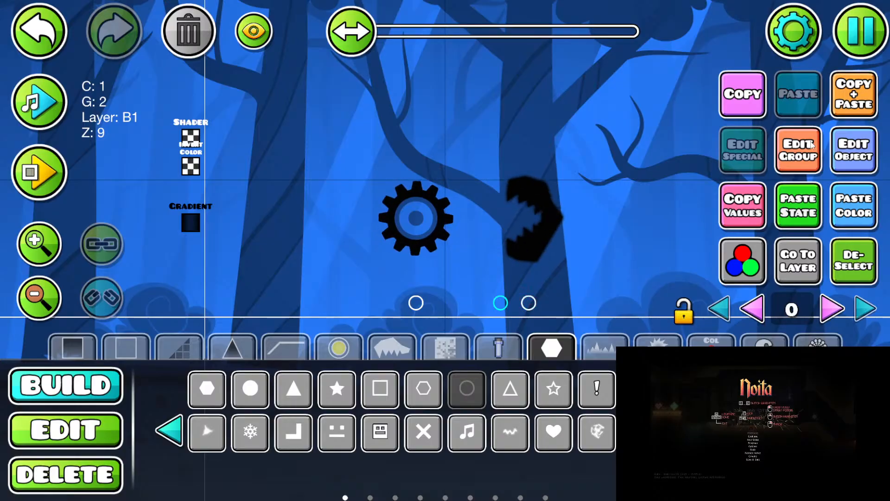
left_click(799, 150)
left_click(264, 252)
left_click(519, 191)
left_click(626, 191)
key("Escape")
Step: Duplicate the top-left circle marker four grid cells to the right and change the copy's group to 4
left_click(854, 95)
key("d")
key("d")
key("d")
key("d")
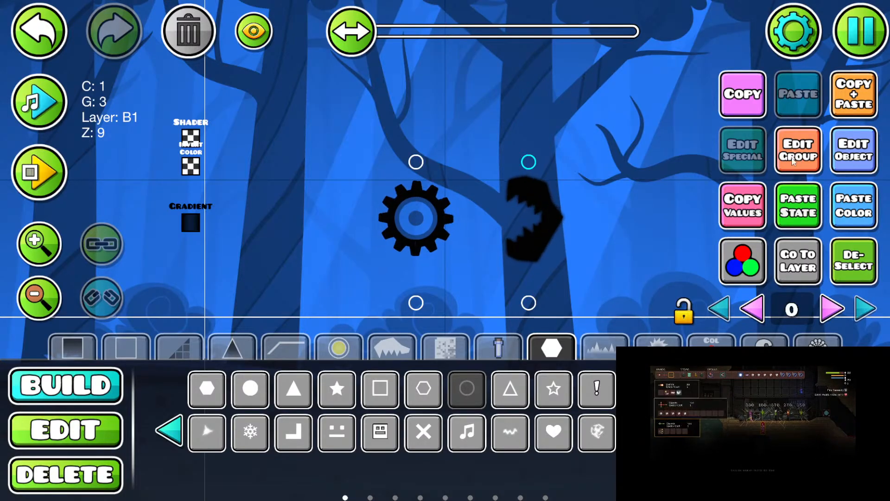
left_click(803, 151)
left_click(263, 252)
left_click(517, 190)
left_click(615, 190)
key("Escape")
key("2")
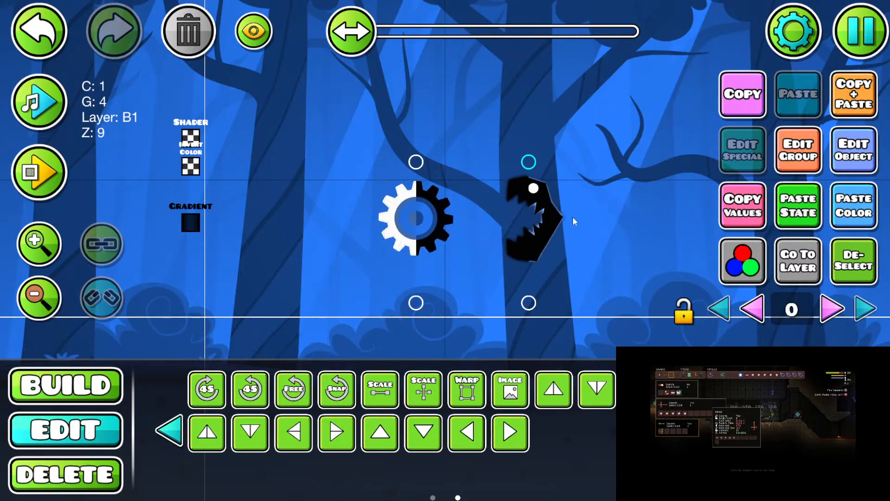
left_click_drag(583, 236, 596, 227)
left_click(851, 257)
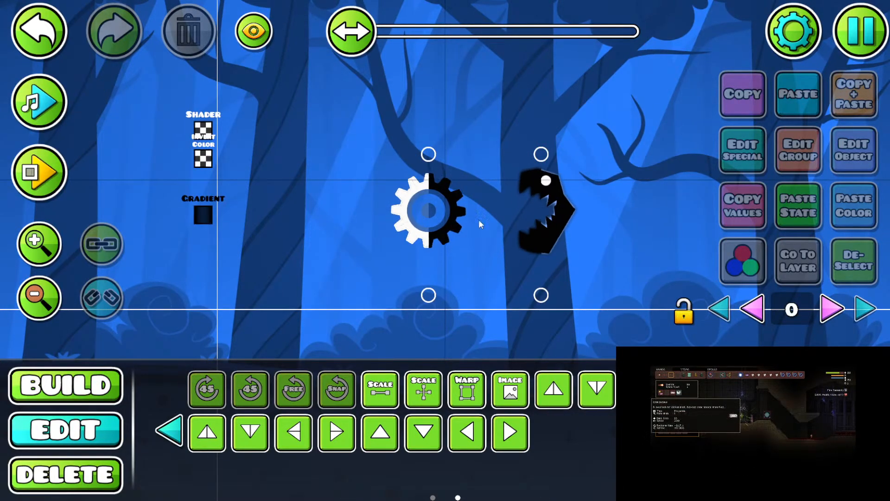
Step: Duplicate the Gradient trigger one grid cell below and switch the blending to the mode preceding Multiply
key("1")
key("2")
left_click(207, 203)
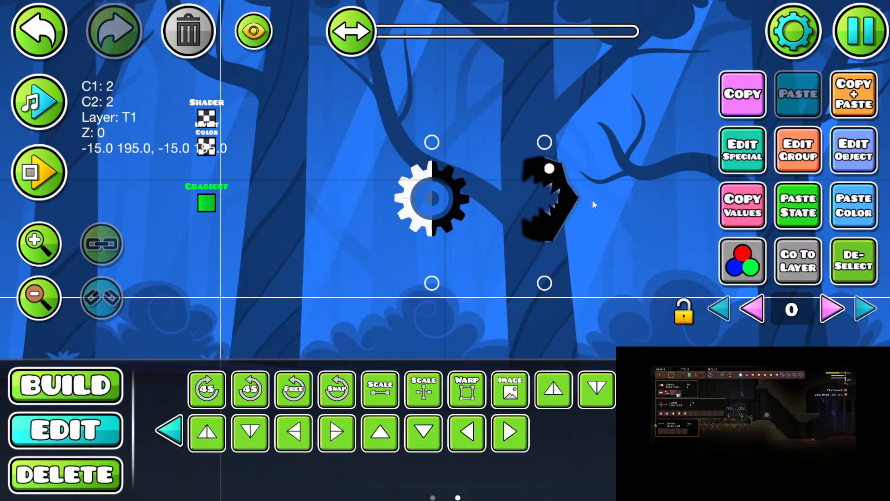
left_click(851, 150)
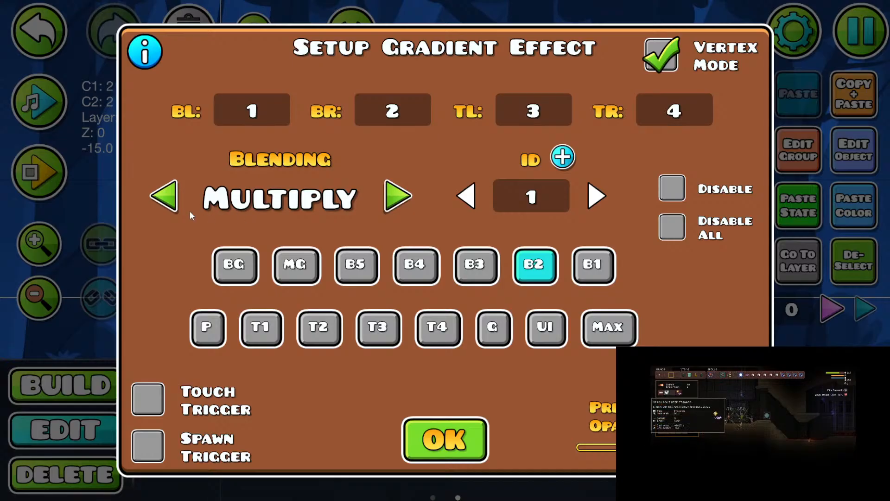
left_click(166, 204)
key("Escape")
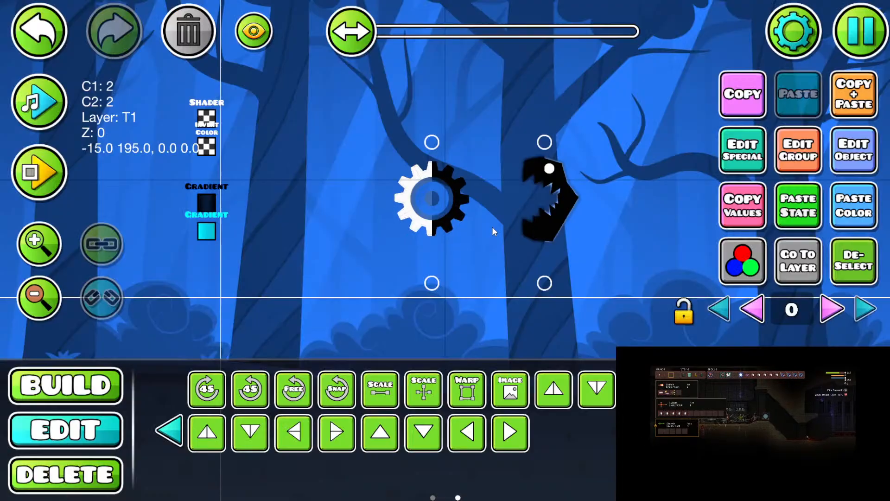
Step: Assign color channel 3 as both base and detail color of the copied Gradient trigger, leaving it deselected
left_click(746, 260)
left_click(246, 418)
left_click(369, 72)
left_click(185, 420)
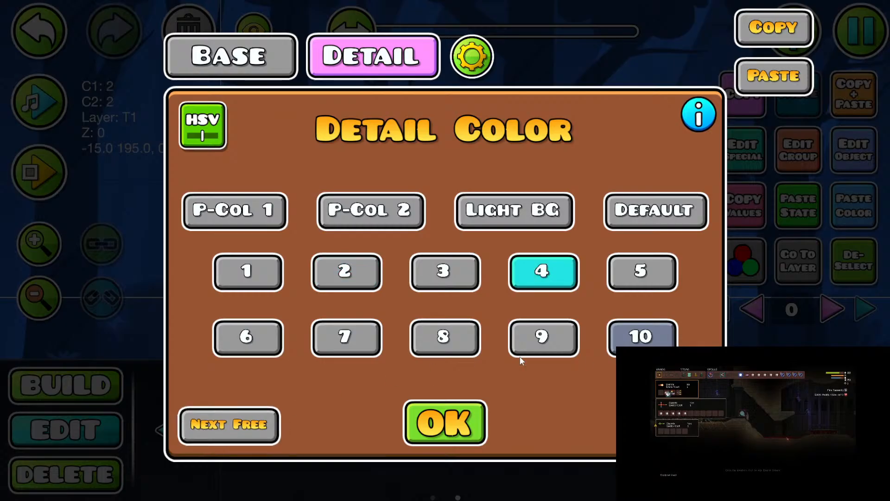
left_click(444, 272)
key("Escape")
left_click(850, 260)
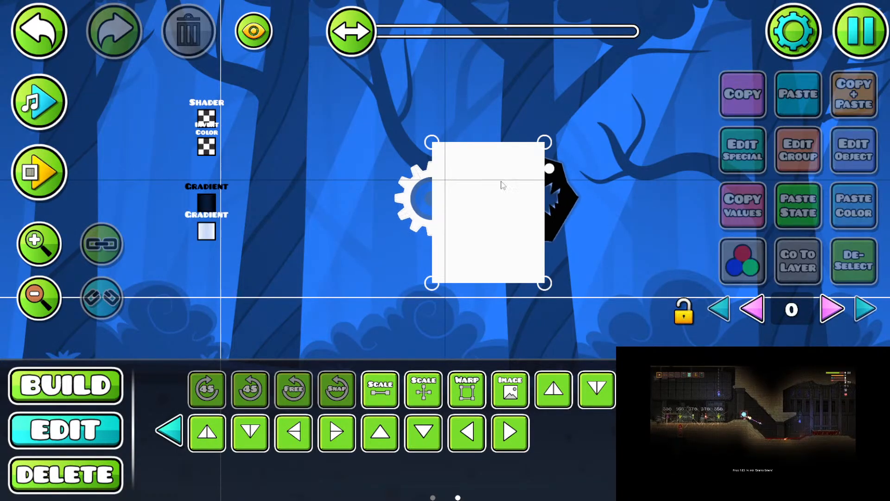
Step: Reselect the copied Gradient trigger and set color channel 3's opacity to 0.03
key("ctrl+z")
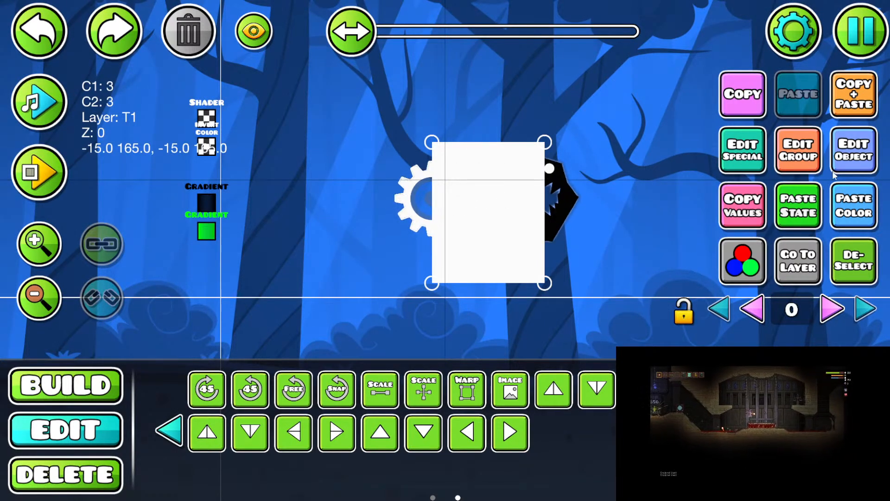
left_click(742, 261)
left_click(445, 270)
left_click_drag(766, 305, 607, 313)
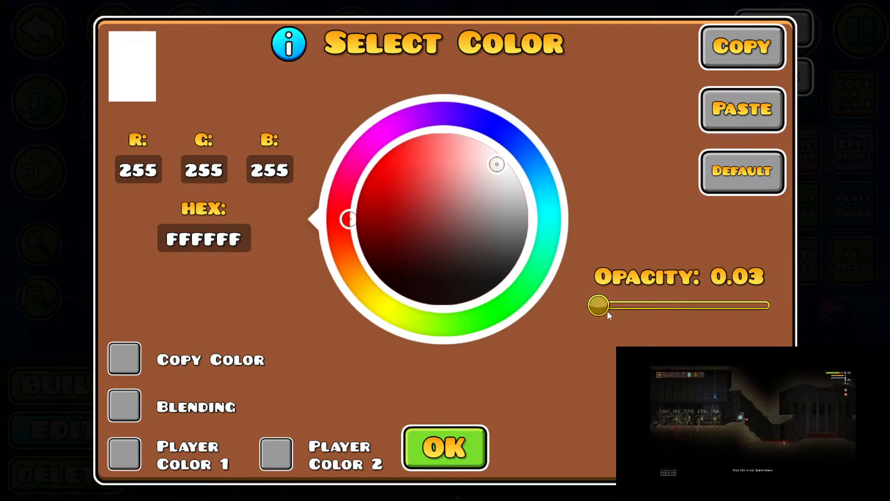
key("Escape")
Step: Duplicate the low-opacity Gradient trigger in place and run Build Helper on the copy
key("Escape")
left_click_drag(480, 232, 463, 270)
left_click(854, 96)
key("Escape")
left_click(832, 190)
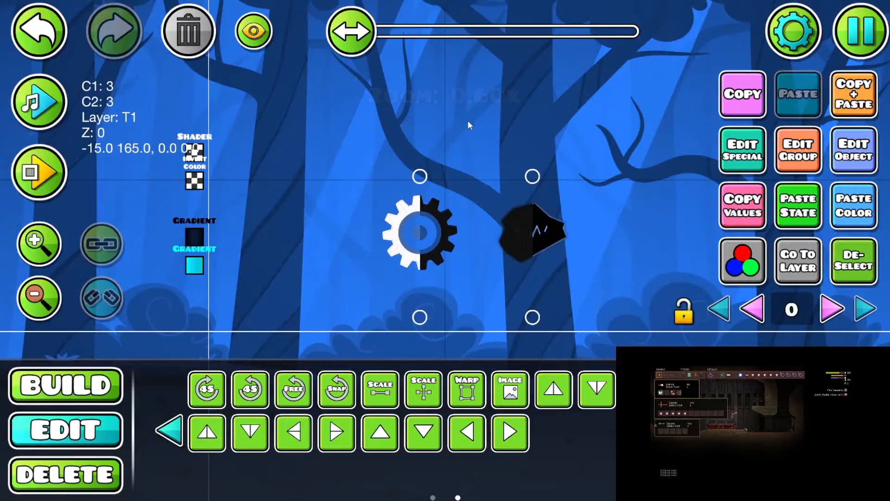
Step: Select the stacked low-opacity Gradient triggers together, duplicate them again and apply Build Helper to the new copies
left_click(844, 96)
left_click(861, 31)
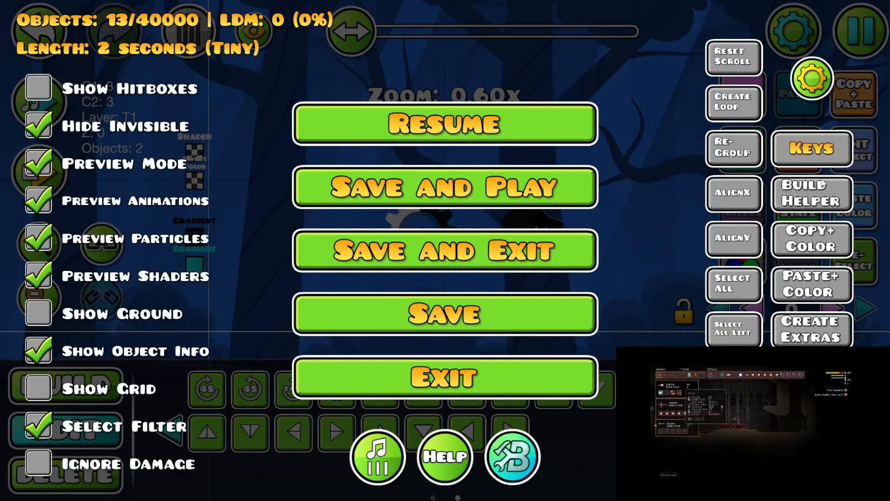
left_click(533, 130)
left_click_drag(175, 274, 253, 233)
left_click(860, 31)
left_click(812, 193)
left_click(566, 129)
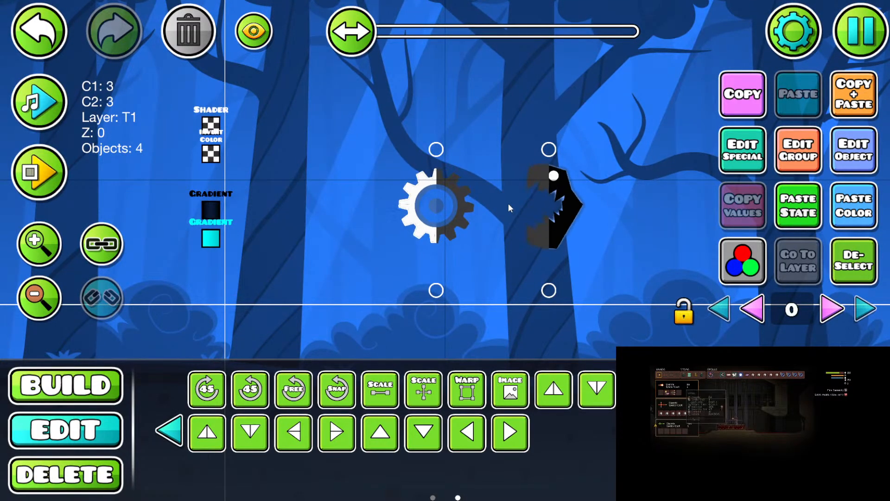
Step: Change color channel 3 of the stacked Gradient triggers to a fully saturated cyan
left_click(742, 261)
left_click_drag(194, 302, 195, 134)
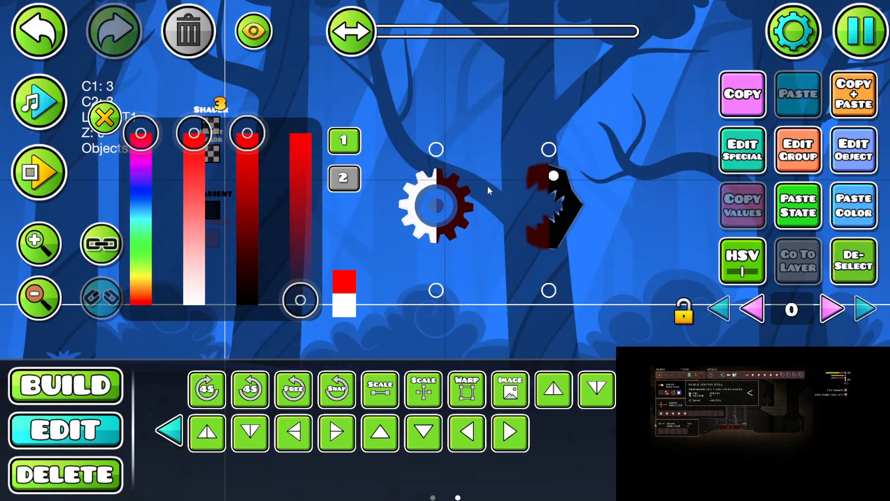
left_click_drag(140, 134, 141, 214)
mouse_move(194, 133)
left_mouse_down()
mouse_move(193, 258)
mouse_move(195, 128)
left_mouse_up()
left_click(105, 118)
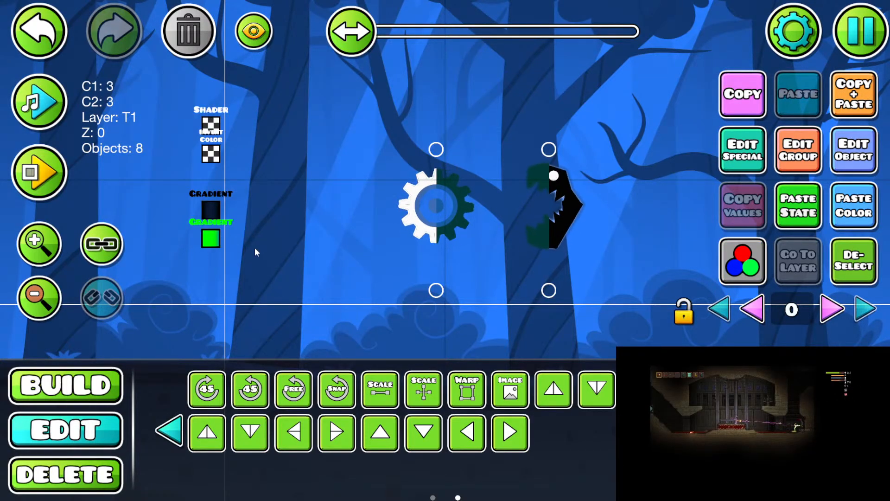
Step: Double the stacked Gradient triggers repeatedly to 32, running Build Helper on each set of copies
left_click(858, 100)
left_click(861, 31)
left_click(813, 194)
left_click(455, 128)
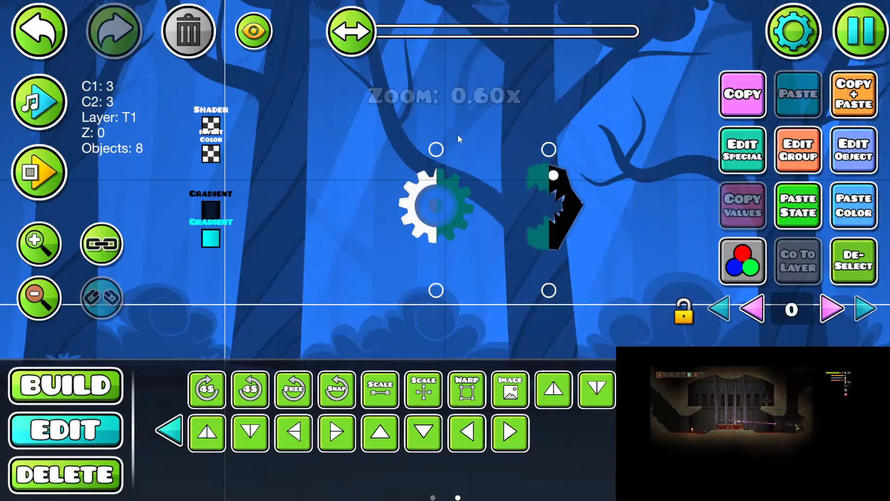
left_click(854, 95)
left_click(861, 31)
left_click(831, 191)
left_click(487, 132)
left_click_drag(172, 242, 251, 251)
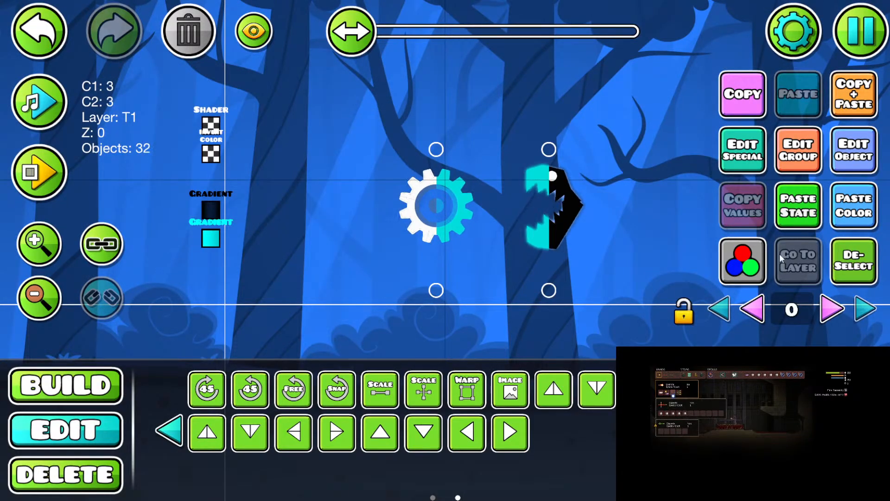
Step: Deselect the triggers and move the black monster one grid cell down
left_click(844, 268)
left_click(554, 207)
key("s")
key("a")
key("s")
key("s")
key("d")
key("w")
key("w")
left_click_drag(495, 278, 421, 262)
key("1")
key("2")
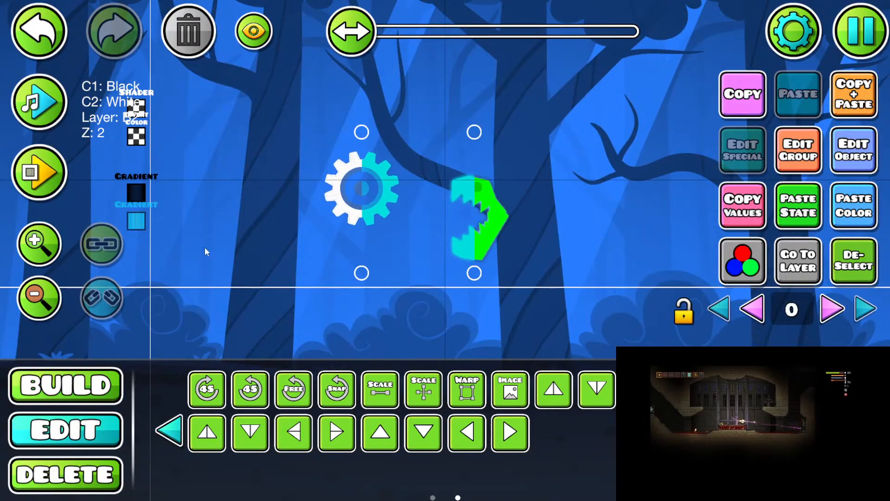
Step: Recolor channel 3 of the lower Gradient trigger to a muted pink with reduced saturation and brightness, and deselect the trigger
left_click(142, 225)
left_click_drag(249, 240, 285, 244)
left_click(726, 256)
left_click_drag(154, 222, 167, 134)
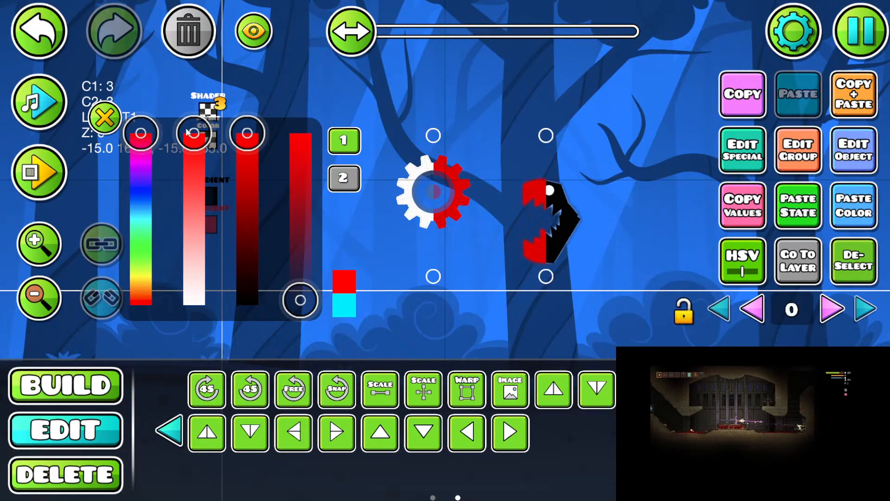
left_click_drag(231, 187, 268, 186)
left_click_drag(193, 133, 195, 253)
left_click_drag(248, 135, 251, 182)
left_click_drag(186, 248, 187, 231)
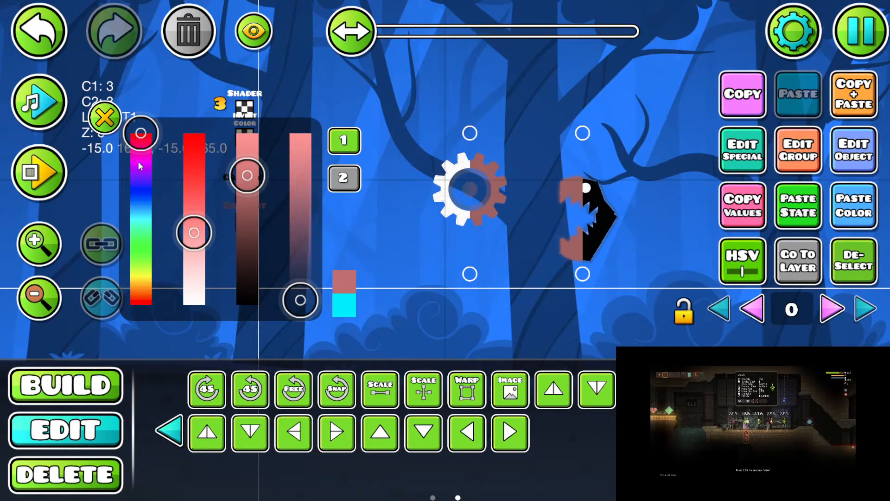
left_click_drag(138, 146, 137, 159)
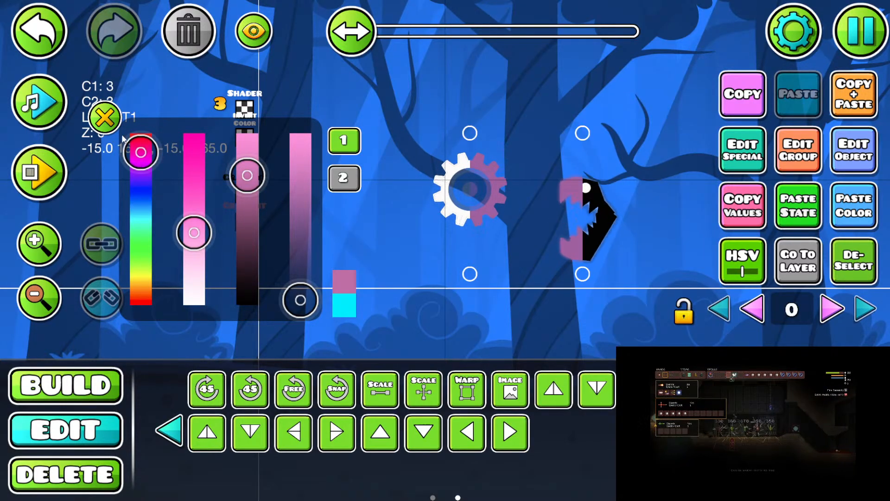
left_click(105, 117)
left_click(846, 263)
Step: Delete some of the stacked pink Gradient triggers to weaken the tint, and return to editing
left_click_drag(608, 200, 590, 201)
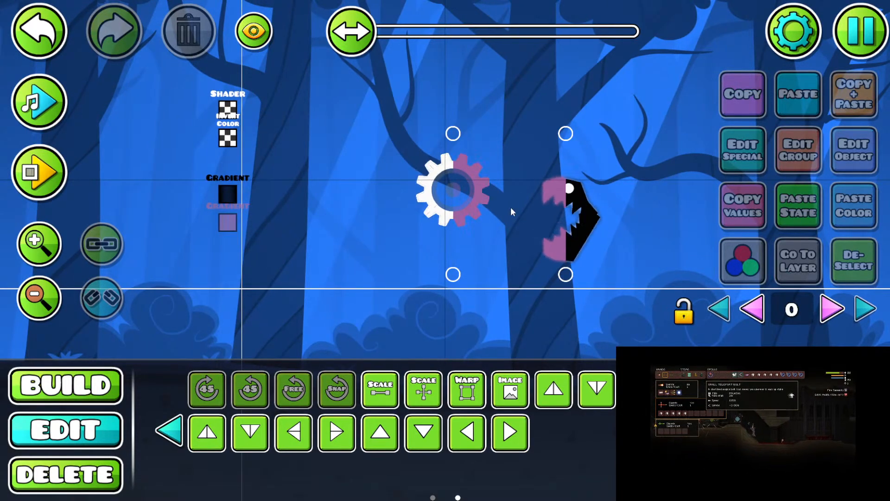
left_click_drag(520, 231, 512, 206)
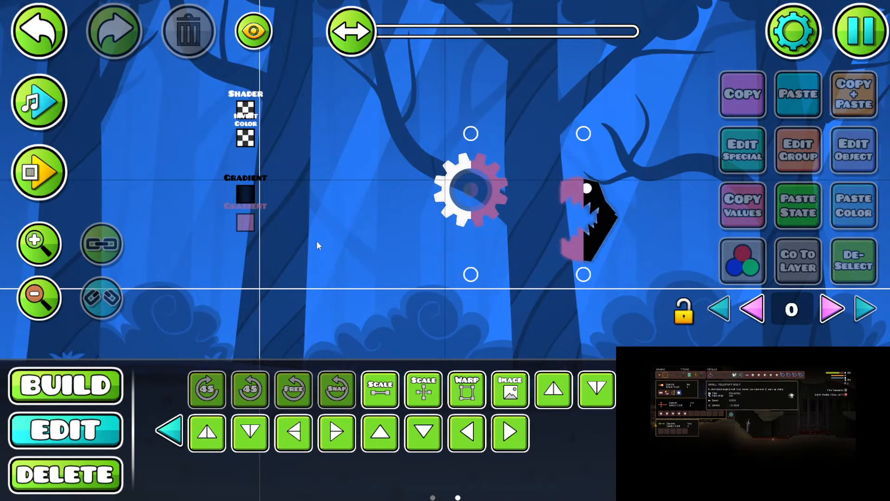
key("3")
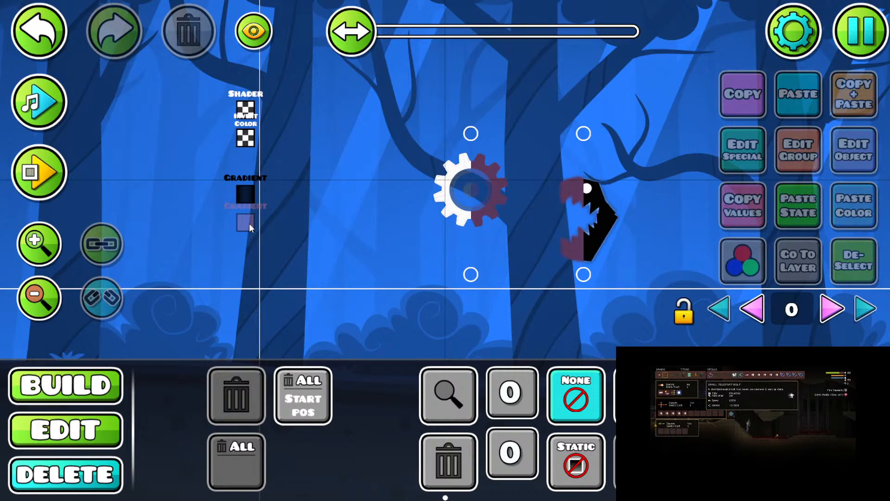
key("2")
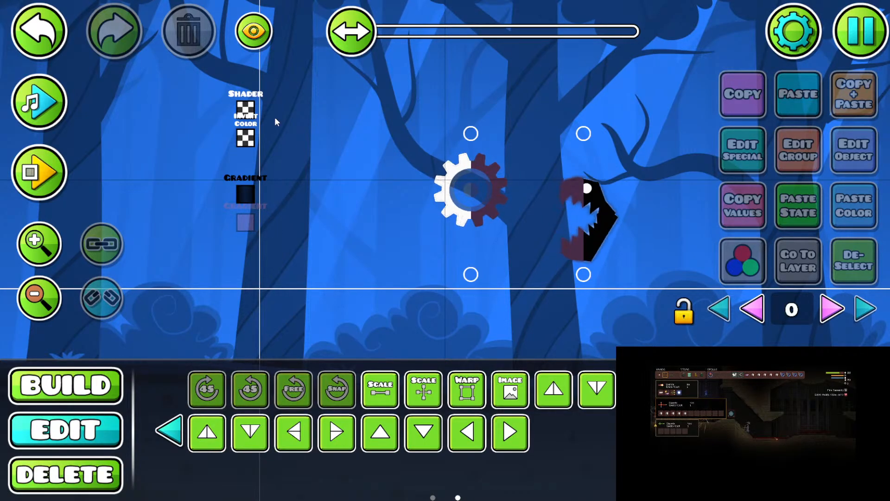
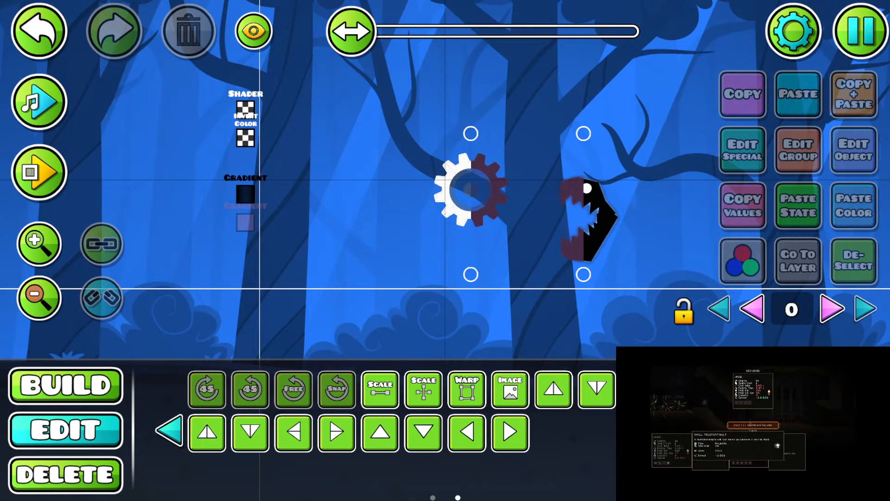
Step: Move the gradient's lower-left vertex up and to the left, towards the lower edge of the gear
left_click_drag(391, 175, 352, 169)
left_click_drag(512, 265, 516, 225)
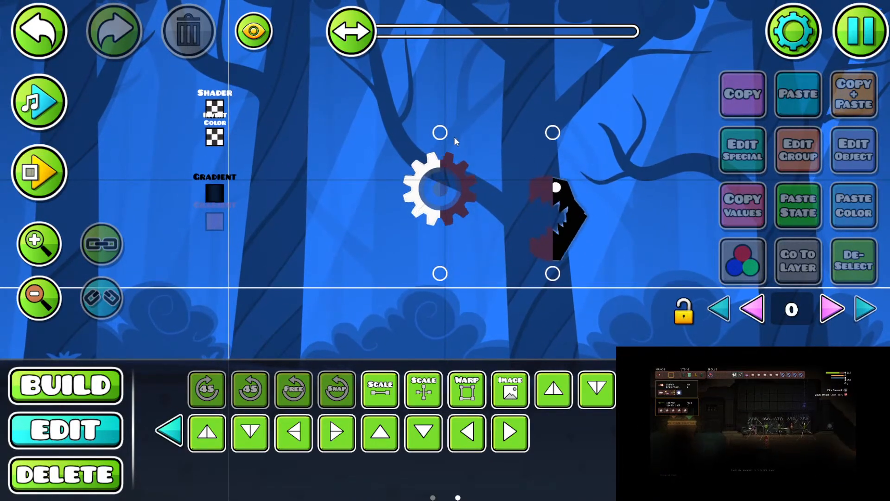
left_click(442, 133)
left_click(441, 274)
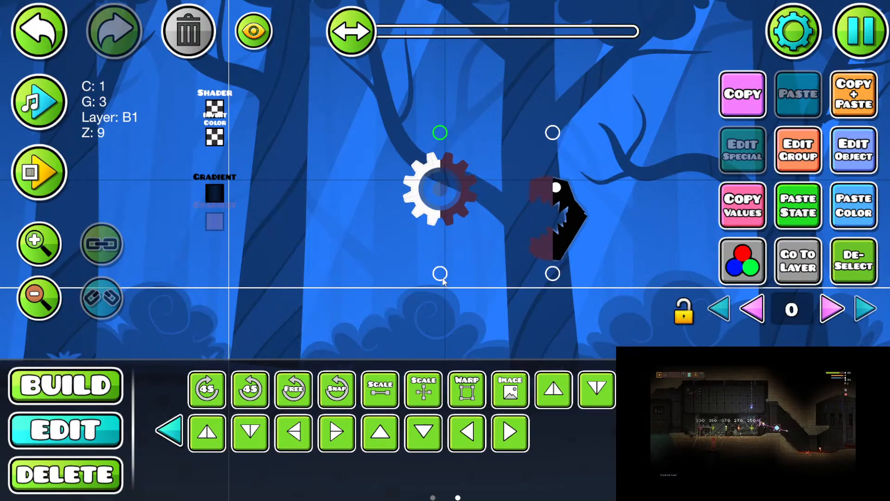
key("d")
key("d")
key("w")
key("a")
key("a")
key("a")
key("a")
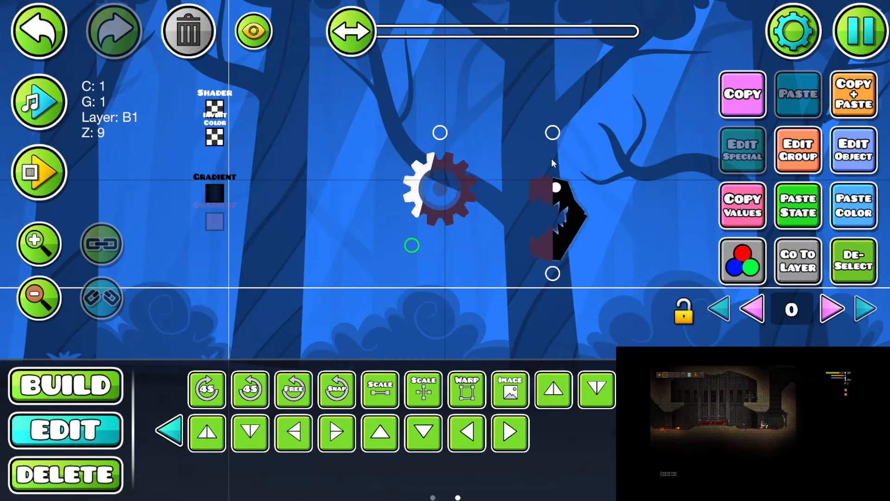
Step: Try reshaping the gradient by moving its upper-right vertex down and to the left, and nudge the lower-left vertex to the right
left_click(555, 136)
key("a")
key("s")
key("s")
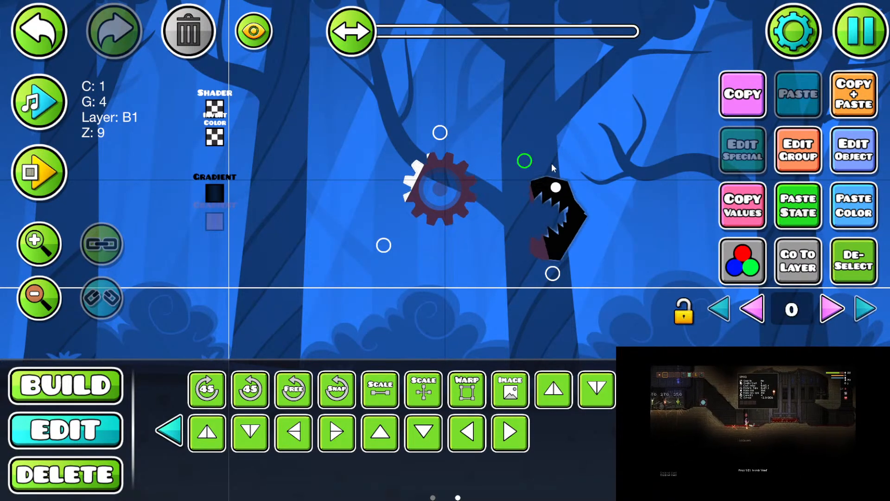
left_click(385, 245)
key("d")
Step: Delete the gradient's four vertices and undo the deletion
key("1")
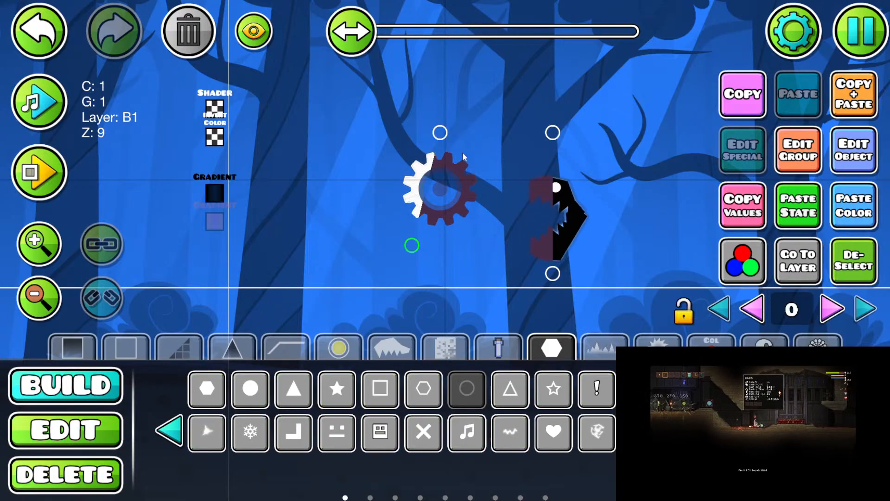
left_click(454, 402)
key("2")
left_click_drag(430, 132, 562, 141)
left_click(551, 273, "shift")
key("Delete")
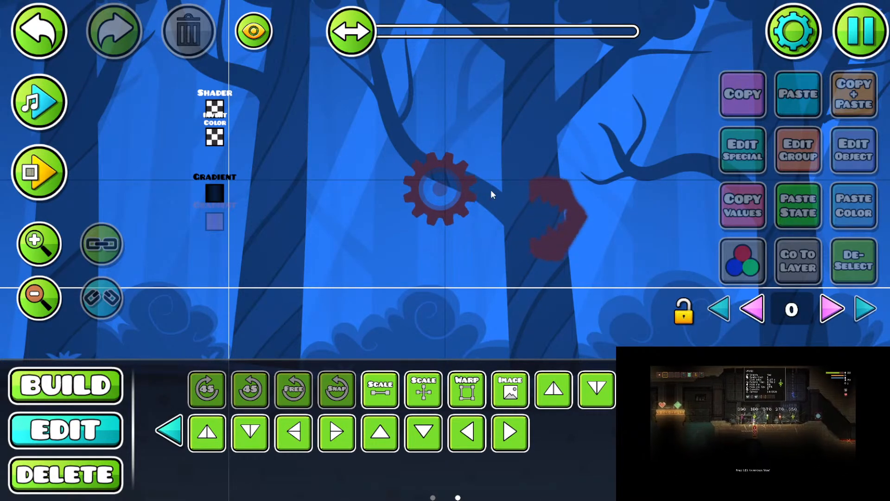
left_click_drag(404, 214, 336, 207)
key("ctrl+z")
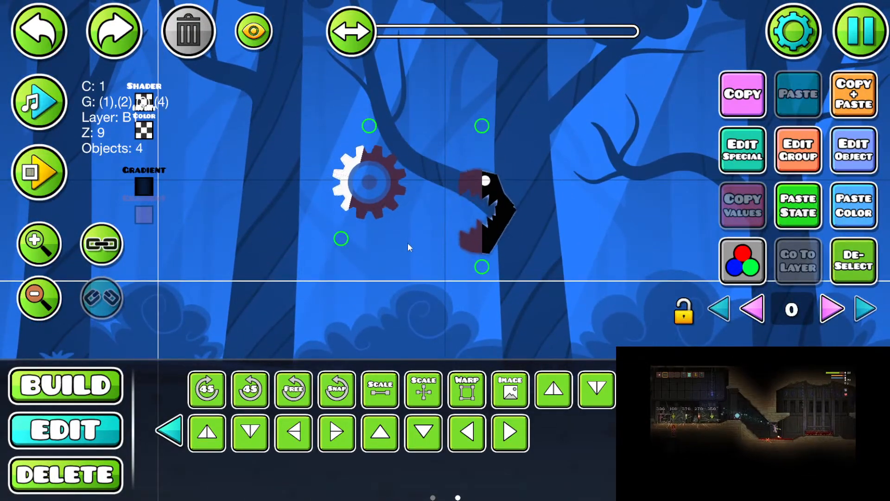
Step: Deselect the vertices, exit the level editor and leave the level list
left_click(840, 265)
left_click_drag(496, 232, 572, 227)
key("Escape")
left_click(500, 375)
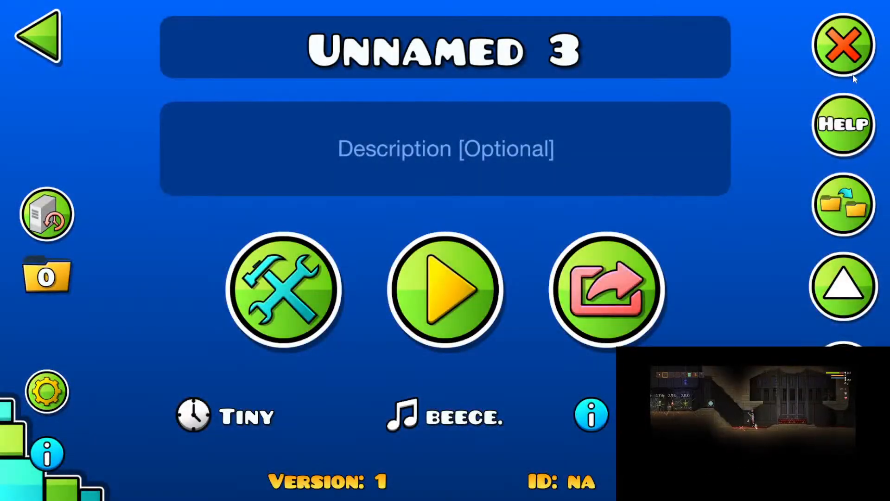
left_click(847, 51)
left_click(535, 325)
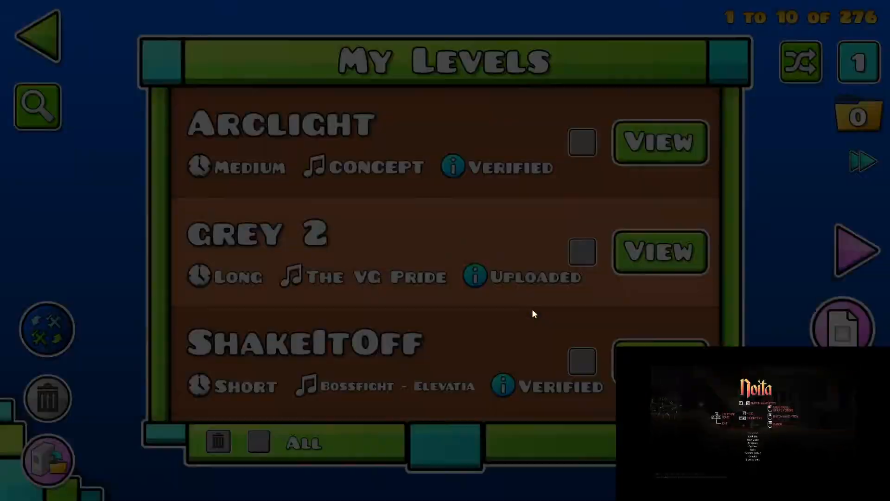
key("Escape")
key("Escape")
key("Escape")
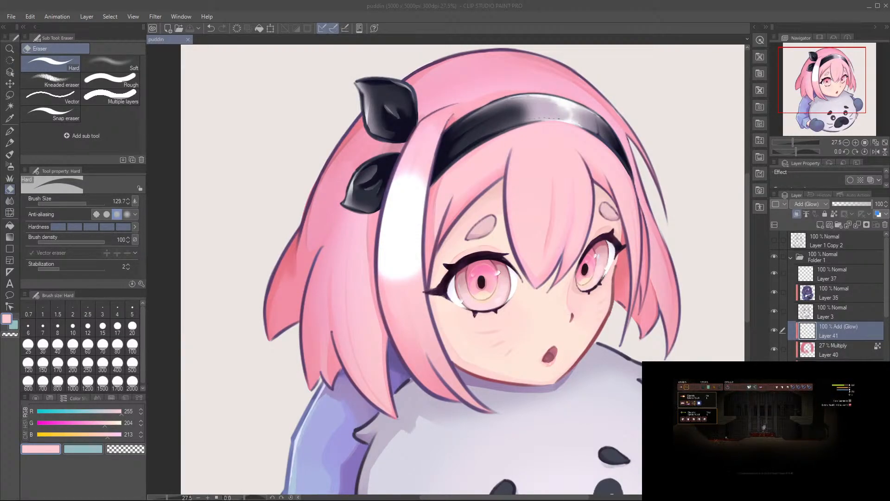
Step: Switch to Clip Studio Paint and paint a soft airbrush glow on the hair below the lower black hair ornament on Layer 41
left_click(407, 242)
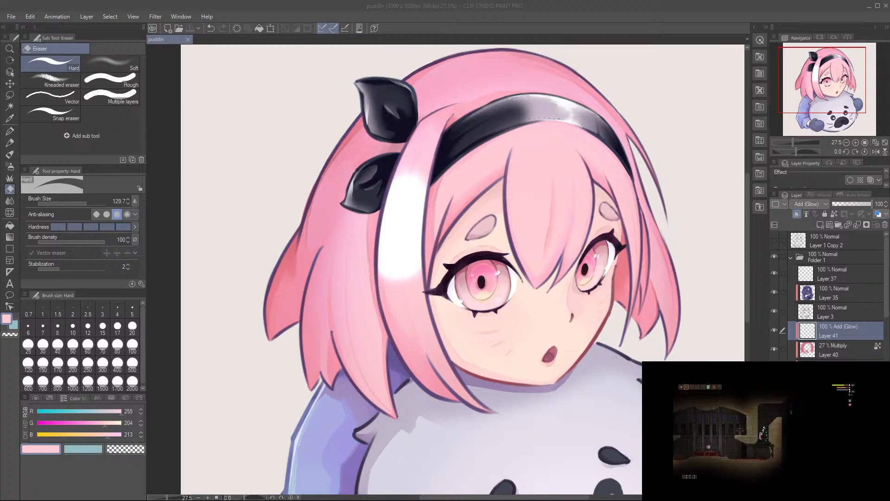
left_click(537, 184)
left_click_drag(455, 152, 488, 199)
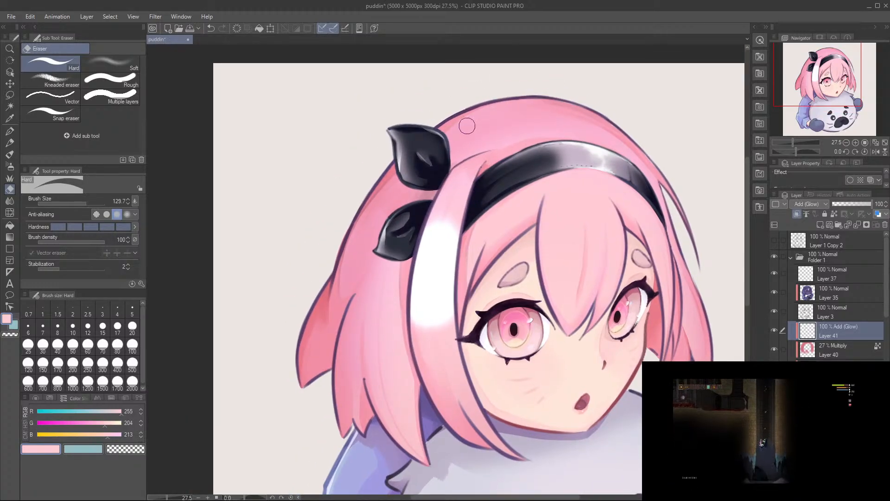
key("b")
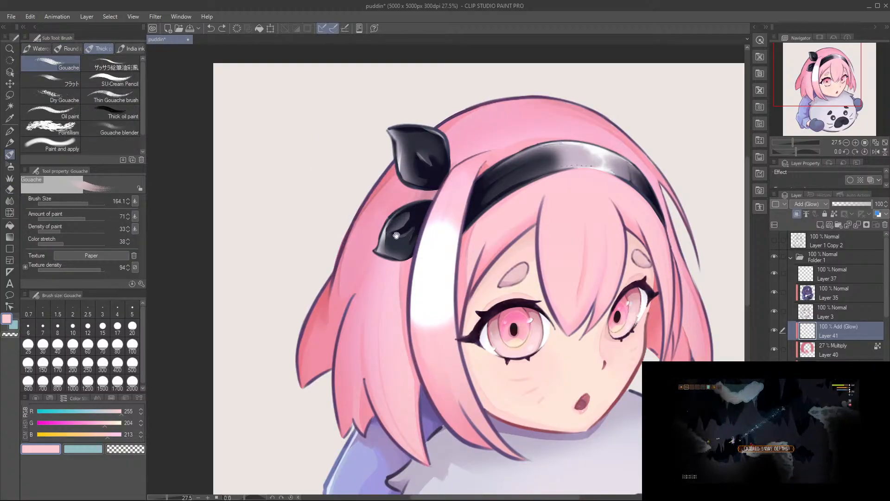
left_click_drag(394, 227, 365, 221)
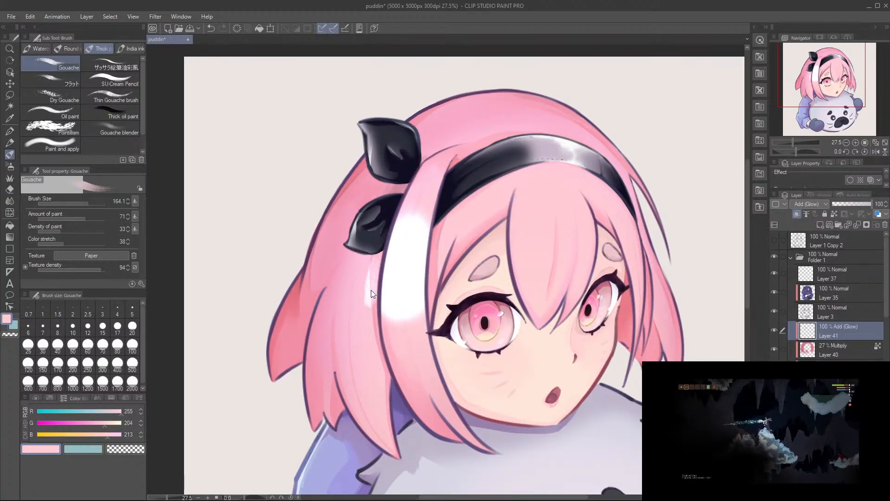
key("b")
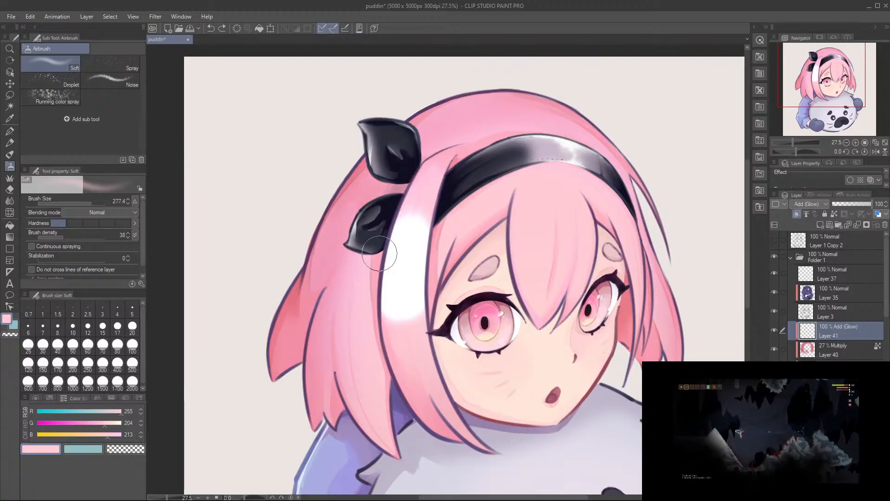
left_click_drag(374, 269, 375, 290)
key("ctrl+z")
left_click_drag(384, 237, 377, 277)
Step: Airbrush a broad glow highlight across the centre bangs and the strands beside the far eye on the Add (Glow) layer
left_click_drag(524, 241, 488, 240)
left_click_drag(469, 266, 468, 266)
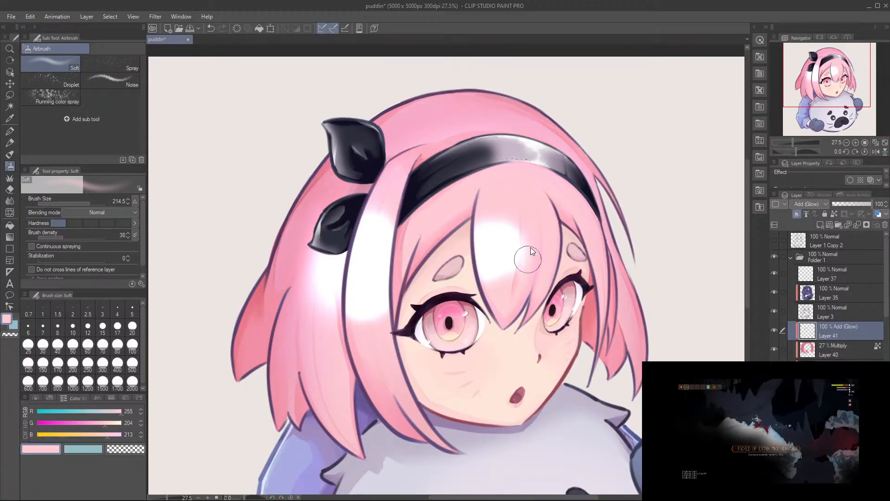
left_click_drag(524, 246, 536, 316)
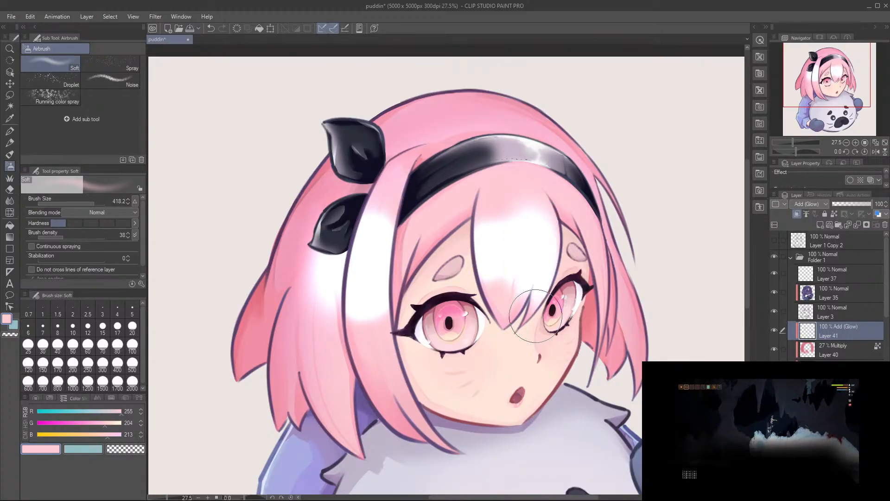
left_click_drag(608, 281, 604, 277)
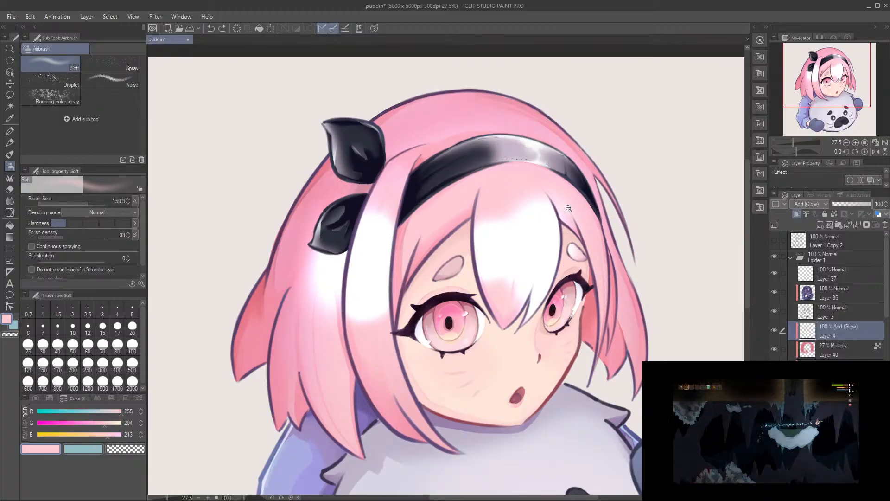
Step: Paint glow highlights on the thin far-side strands and extend the front strand's highlight with the Gouache brush
scroll(608, 283, "up", 3)
left_click_drag(589, 232, 602, 301)
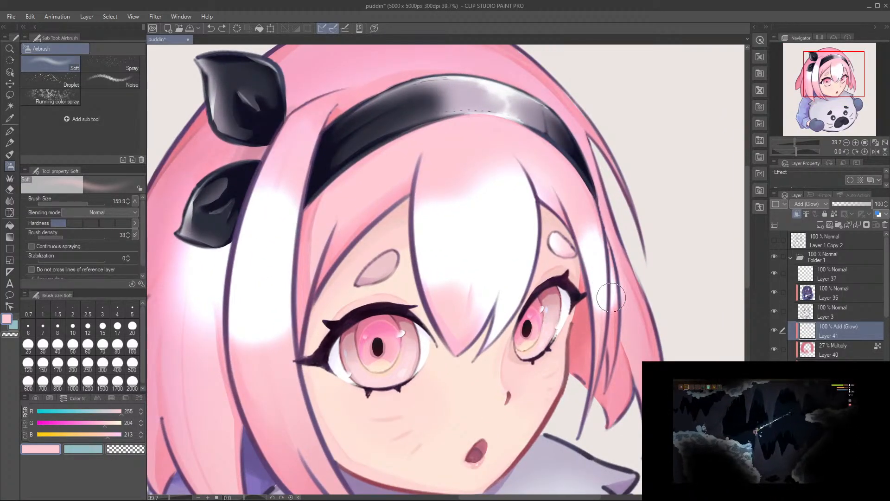
key("ctrl+z")
key("b")
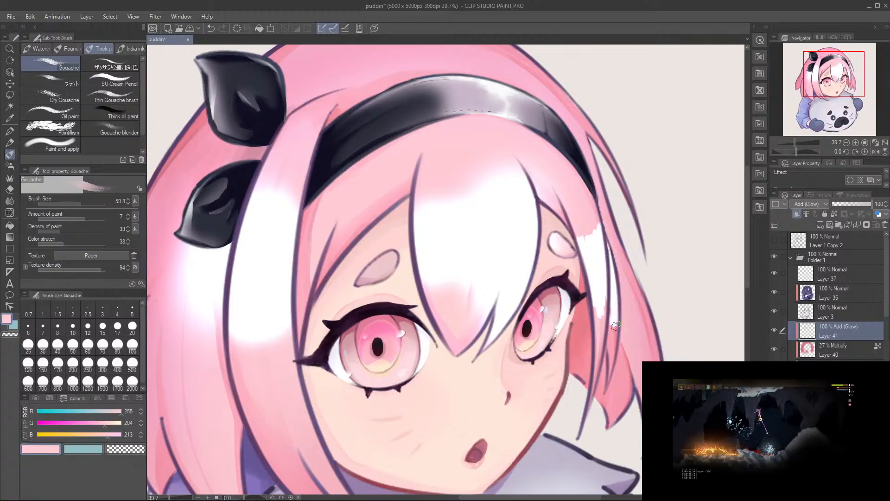
left_click_drag(297, 266, 370, 274)
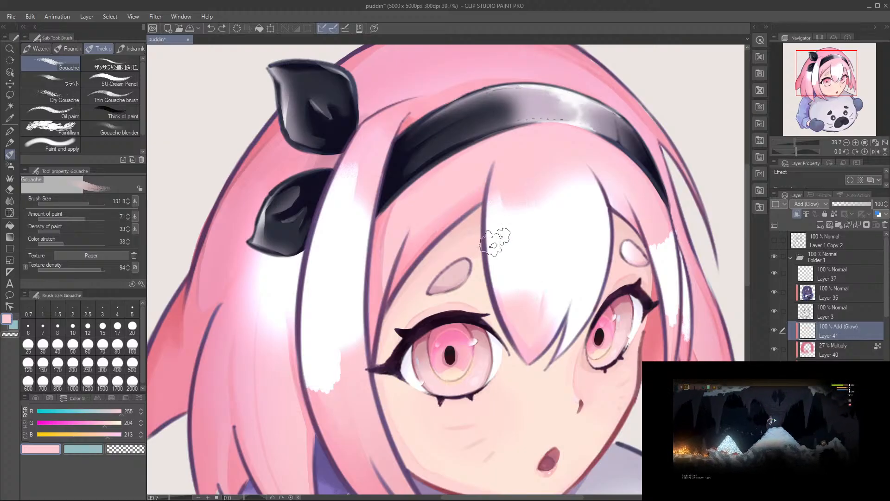
key("ctrl+z")
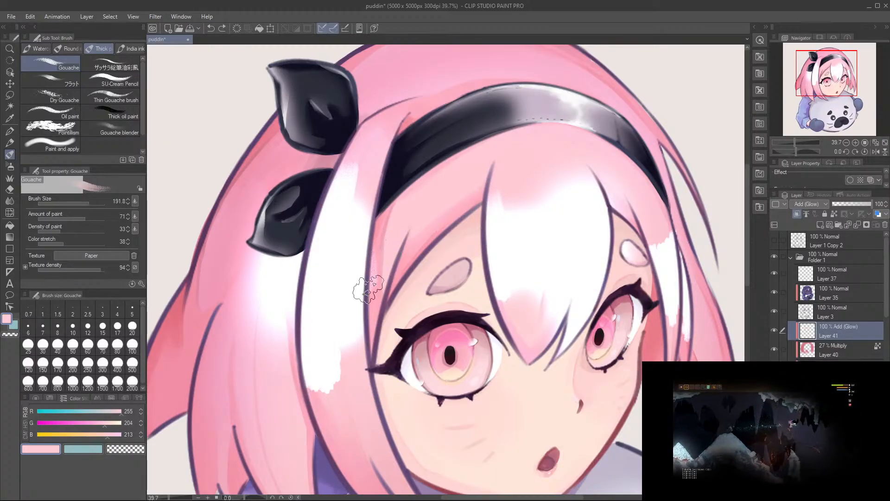
Step: Fade the glow on the hair behind the front strand, below the black hair ornament, with the Soft eraser
scroll(450, 256, "down", 3)
key("e")
scroll(444, 302, "up", 5)
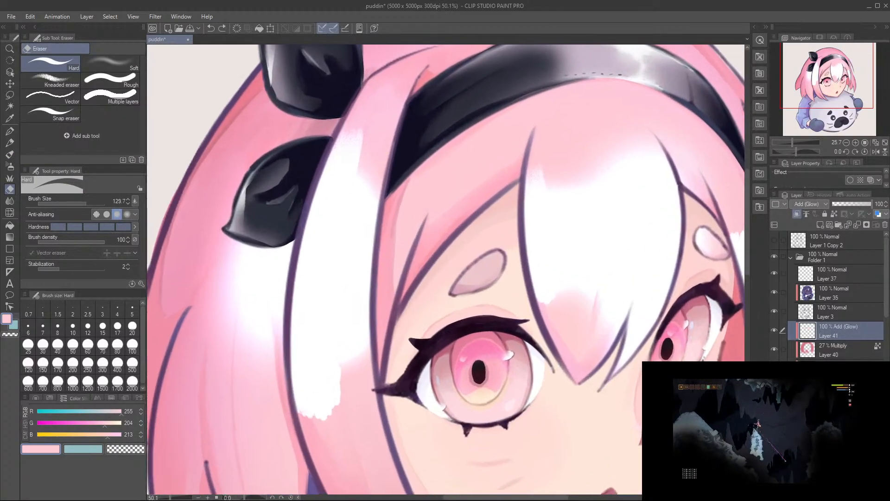
left_click(124, 71)
mouse_move(285, 230)
left_mouse_down()
mouse_move(313, 205)
mouse_move(264, 257)
mouse_move(317, 203)
left_mouse_up()
left_click_drag(261, 180, 243, 267)
left_click_drag(273, 195, 273, 364)
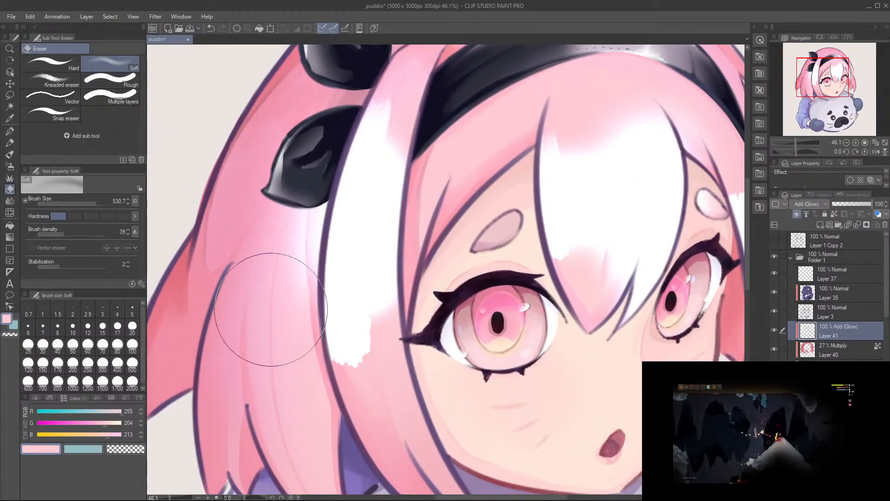
Step: Soften the upper and lower ends of the front strand's highlight with the Soft eraser
mouse_move(385, 347)
left_mouse_down()
mouse_move(364, 352)
mouse_move(379, 402)
left_mouse_up()
mouse_move(396, 137)
left_mouse_down()
mouse_move(390, 157)
mouse_move(438, 166)
mouse_move(371, 163)
left_mouse_up()
key("ctrl+z")
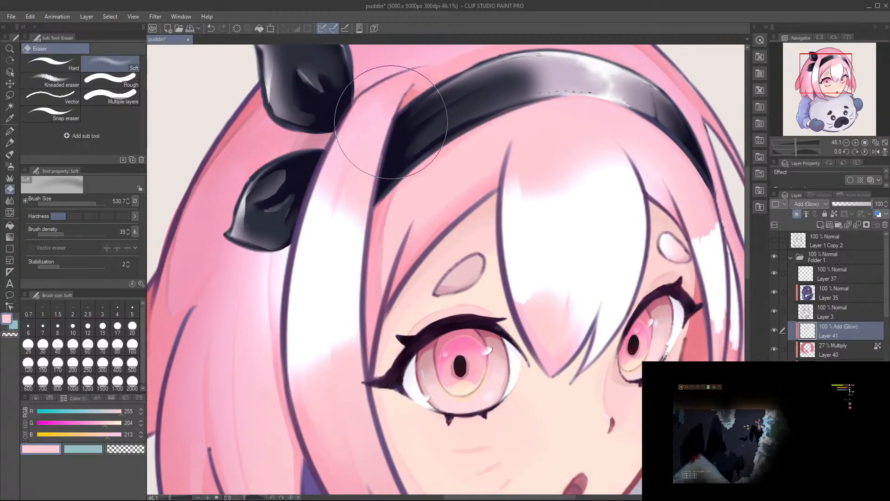
Step: Soften and break up the highlight edges on the centre bangs and far-side strands with the Soft eraser
left_click_drag(448, 240, 379, 255)
mouse_move(442, 117)
left_mouse_down()
mouse_move(445, 150)
mouse_move(482, 176)
mouse_move(482, 211)
left_mouse_up()
left_click_drag(497, 158, 505, 196)
left_click_drag(509, 117, 516, 234)
left_click_drag(534, 182, 524, 209)
mouse_move(473, 340)
left_mouse_down()
mouse_move(474, 332)
mouse_move(527, 353)
mouse_move(473, 362)
mouse_move(460, 348)
left_mouse_up()
mouse_move(582, 206)
left_mouse_down()
mouse_move(542, 241)
mouse_move(563, 188)
mouse_move(553, 197)
mouse_move(573, 225)
left_mouse_up()
mouse_move(582, 338)
left_mouse_down()
mouse_move(582, 310)
mouse_move(595, 335)
mouse_move(592, 311)
left_mouse_up()
mouse_move(550, 347)
left_mouse_down()
mouse_move(530, 376)
mouse_move(558, 396)
mouse_move(505, 392)
mouse_move(520, 327)
mouse_move(538, 313)
left_mouse_up()
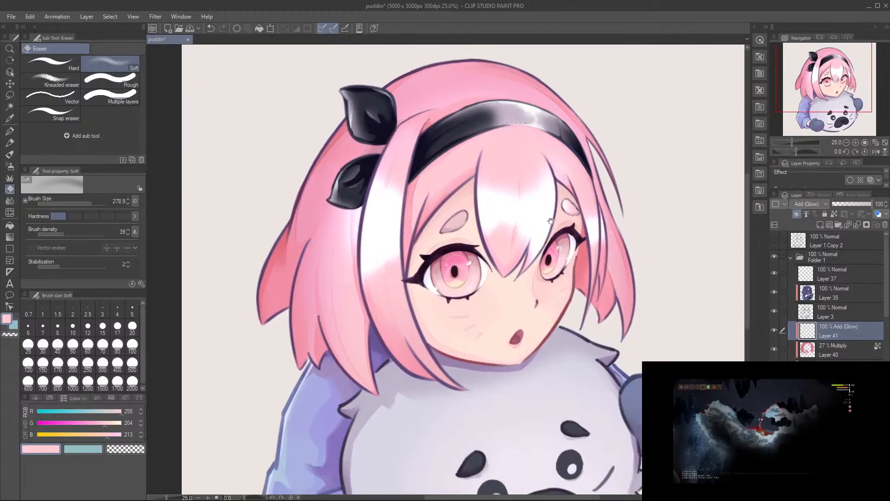
Step: Lower the opacity of the Add (Glow) highlight layer to 37%
left_click_drag(856, 204, 843, 204)
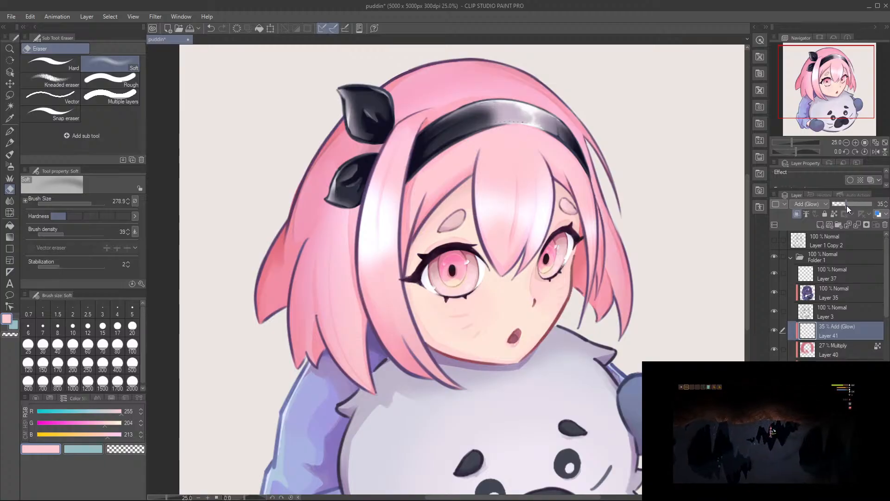
scroll(496, 286, "down", 4)
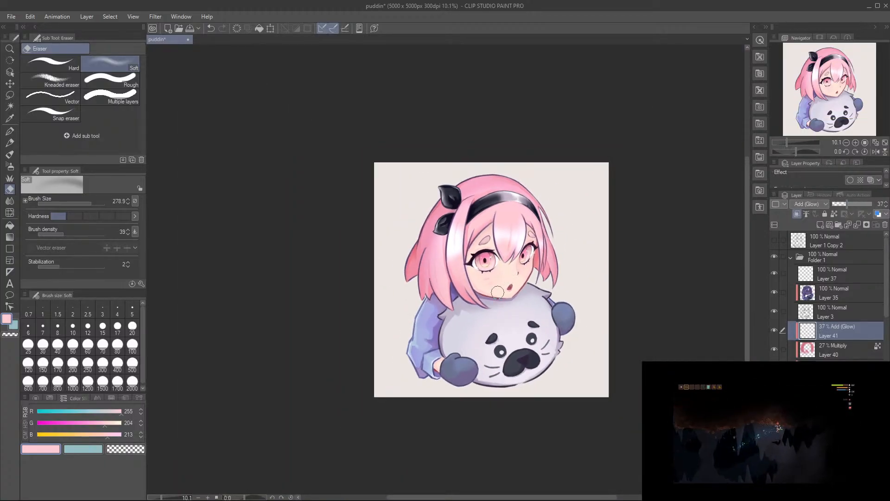
scroll(497, 286, "up", 3)
scroll(497, 286, "up", 1)
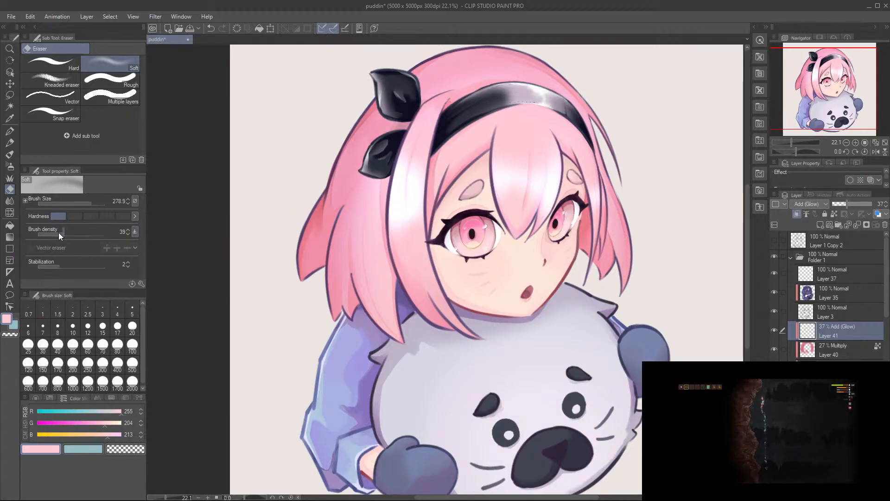
Step: Set the Soft eraser's brush density to 19, enlarge the brush and gently fade the front strand's highlight
left_click_drag(59, 232, 51, 233)
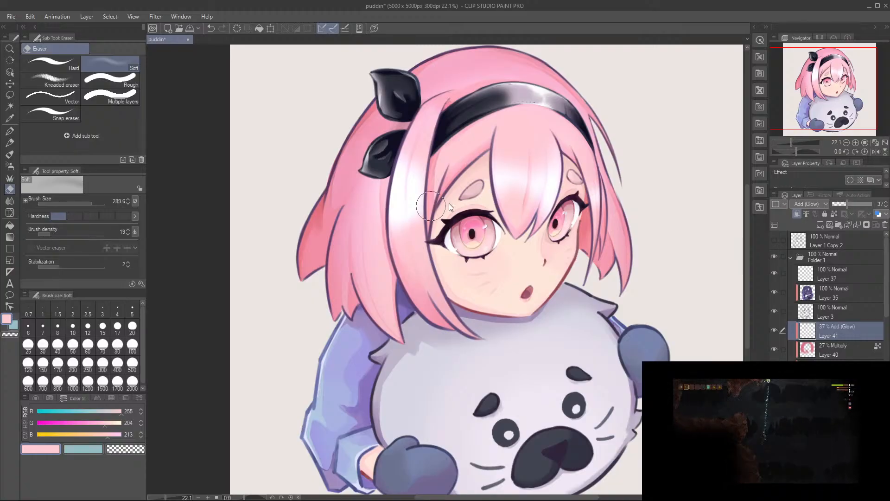
left_click_drag(445, 204, 493, 204)
left_click_drag(420, 125, 424, 269)
key("ctrl+z")
left_click_drag(414, 111, 396, 267)
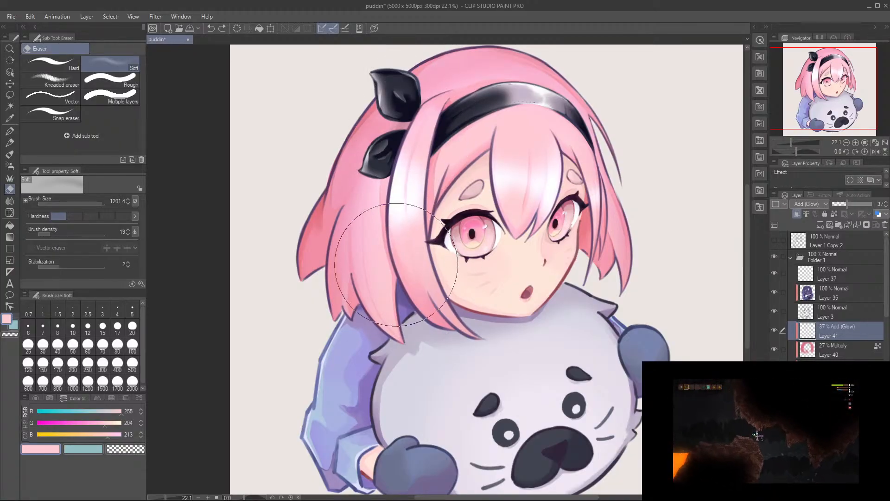
left_click_drag(396, 152, 394, 267)
Step: Fade the highlights on the far-side strands, bangs and front strand with the Soft eraser, and save the drawing
left_click_drag(603, 153, 611, 219)
left_click_drag(511, 132, 521, 249)
mouse_move(544, 202)
left_mouse_down()
mouse_move(536, 245)
mouse_move(528, 228)
left_mouse_up()
key("ctrl+z")
mouse_move(420, 134)
left_mouse_down()
mouse_move(442, 268)
mouse_move(424, 279)
left_mouse_up()
key("ctrl+s")
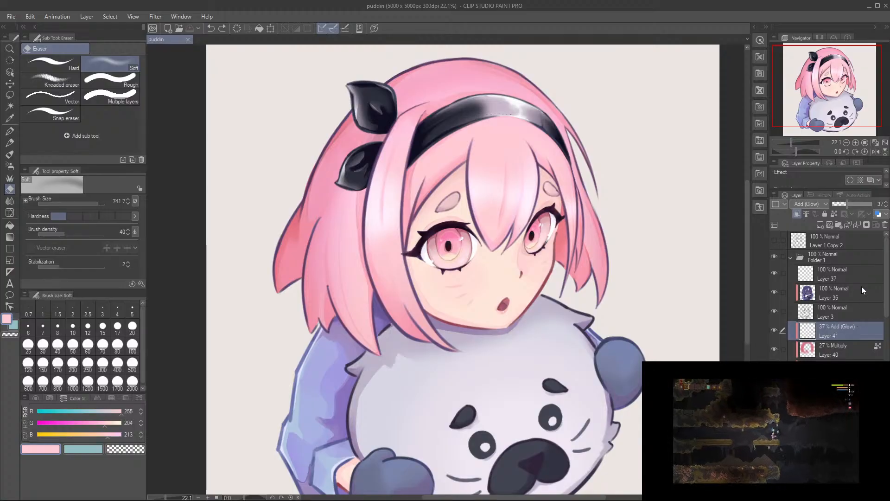
Step: Add a new Normal layer above the Add (Glow) layer and clip it to the layer below
left_click(820, 224)
scroll(457, 197, "up", 1)
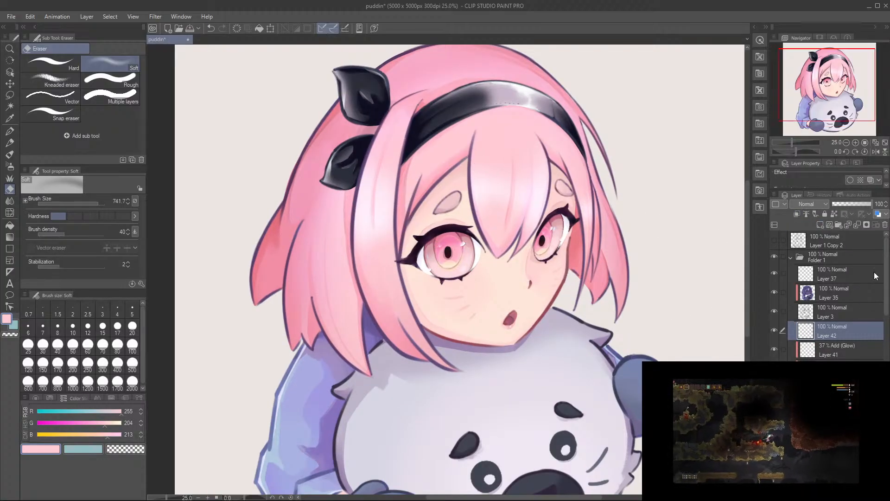
left_click(798, 214)
Step: Try a small Gouache highlight on the front strand and set the new clipped layer's blending mode to Add (Glow)
key("b")
scroll(376, 235, "up", 2)
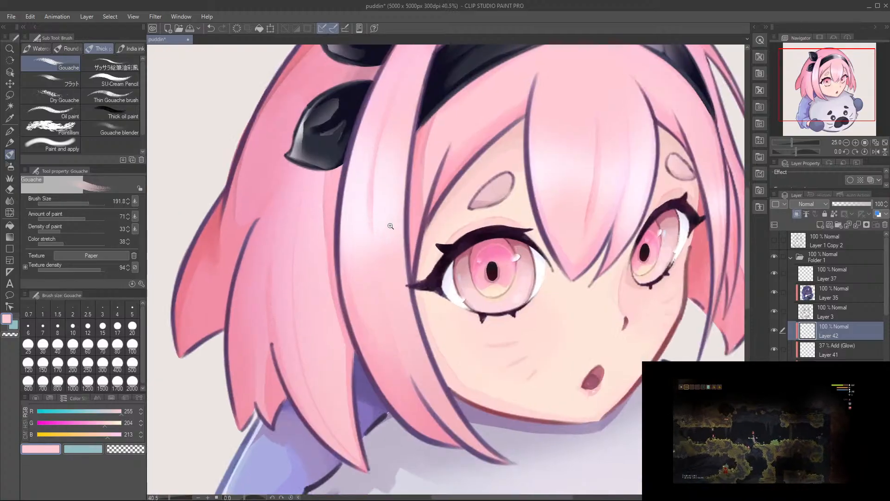
scroll(393, 224, "up", 2)
scroll(404, 213, "down", 2)
key("[")
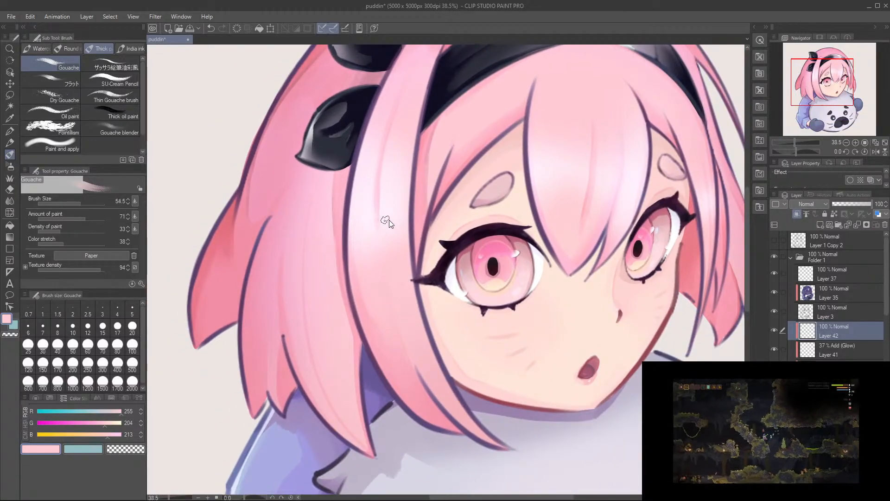
left_click_drag(388, 224, 385, 210)
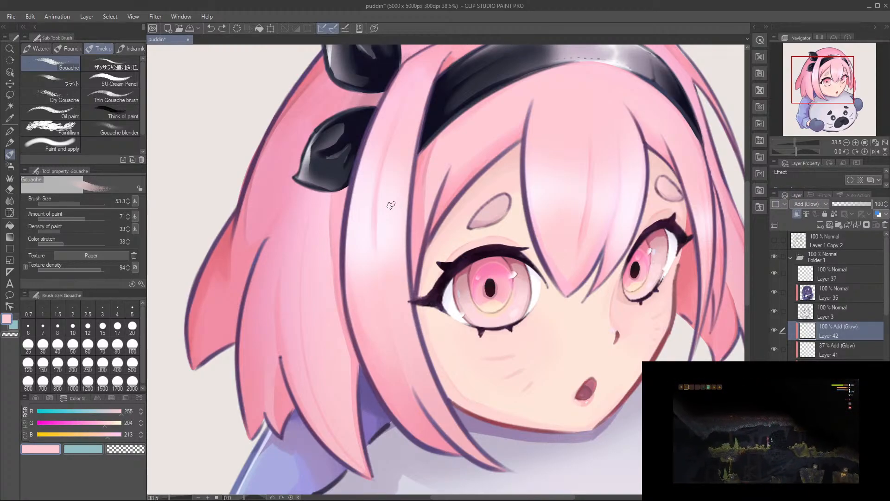
Step: Dab small glowing sparkles on the bangs and the far-side strand with the Gouache brush at about size 30
left_click_drag(552, 228, 524, 230)
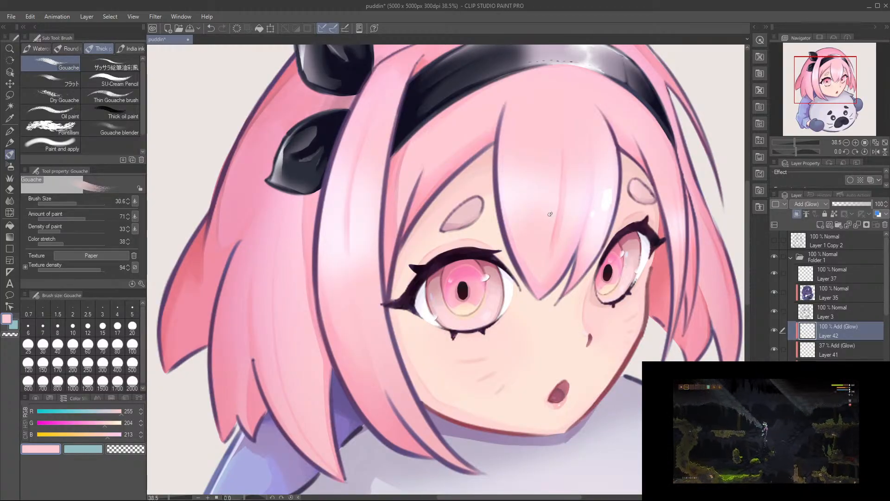
left_click_drag(597, 220, 524, 247)
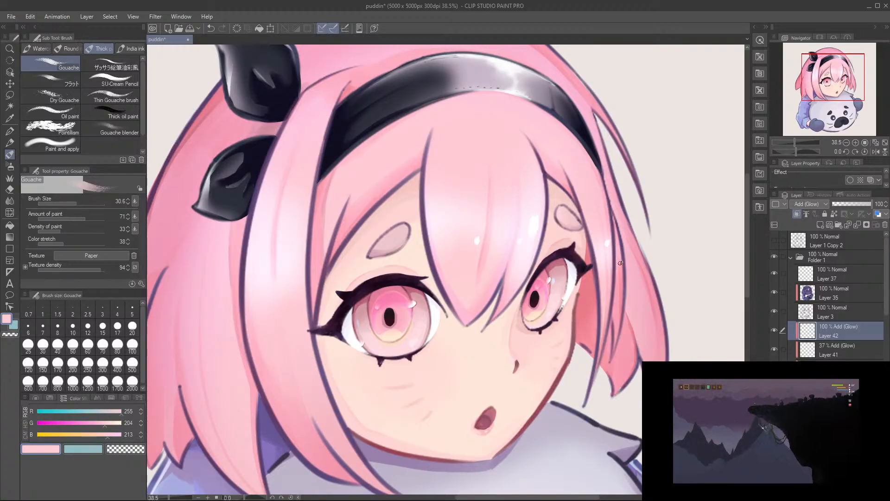
left_click_drag(619, 260, 722, 252)
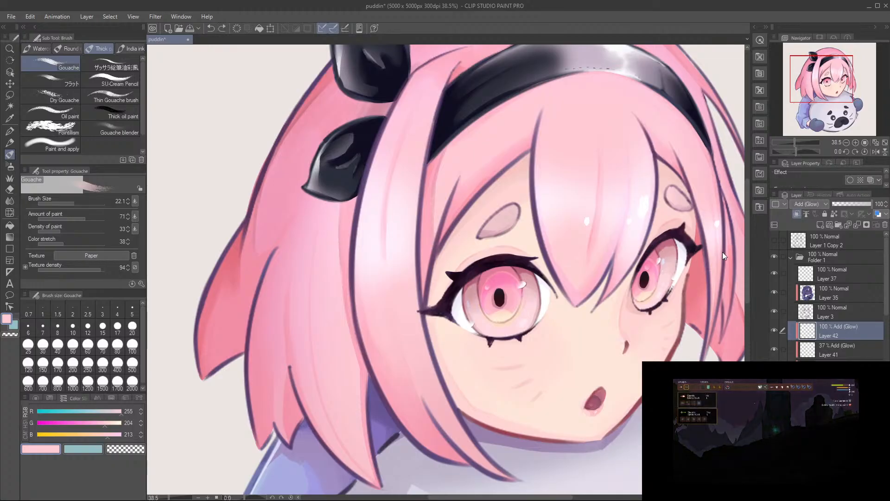
Step: Dab sparkles on the front strand and the side hair beside it with the Gouache brush at size 43.4
left_click_drag(381, 233, 445, 238)
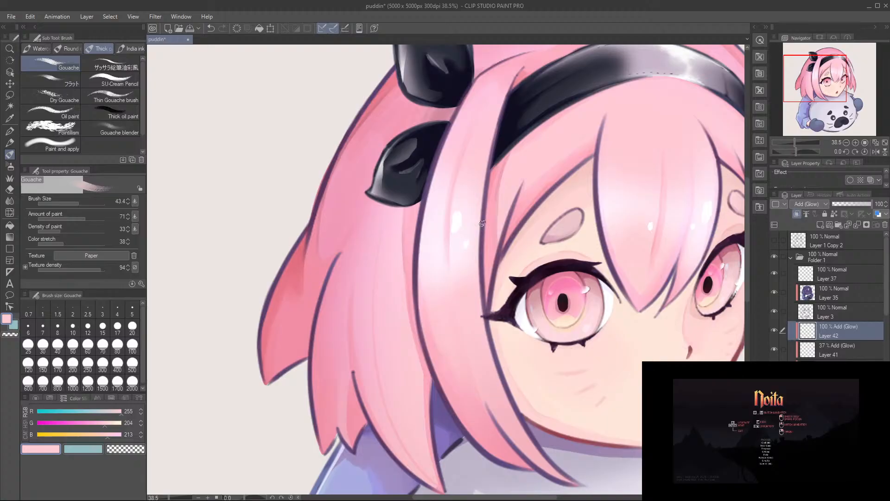
left_click_drag(423, 246, 432, 234)
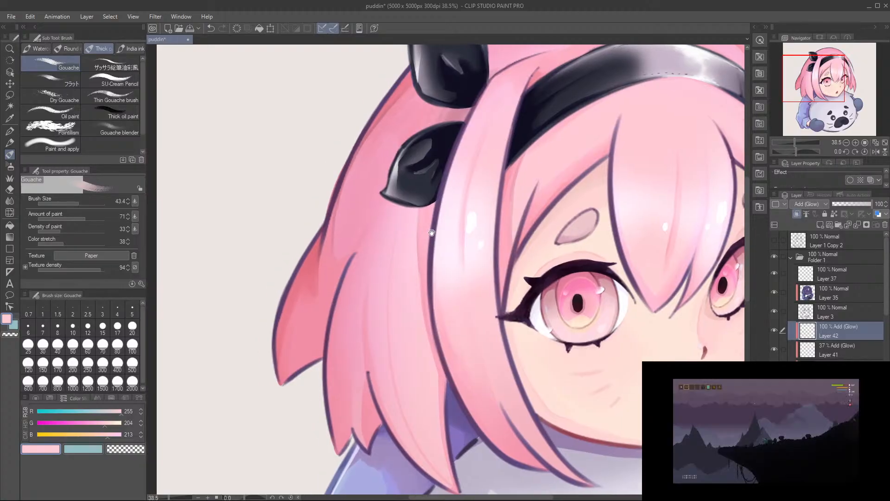
scroll(419, 247, "down", 3)
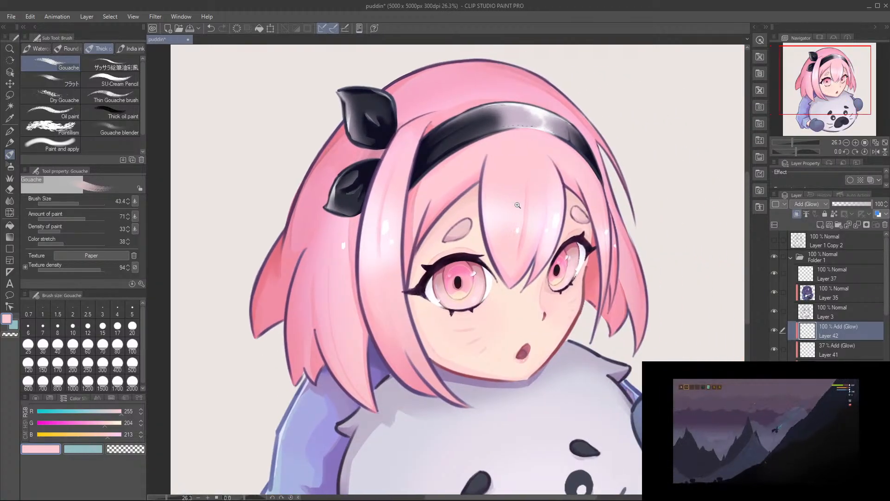
Step: Add a larger bright sparkle on the central bang with the Gouache brush at size 74.8
scroll(482, 205, "up", 4)
left_click_drag(479, 212, 485, 209)
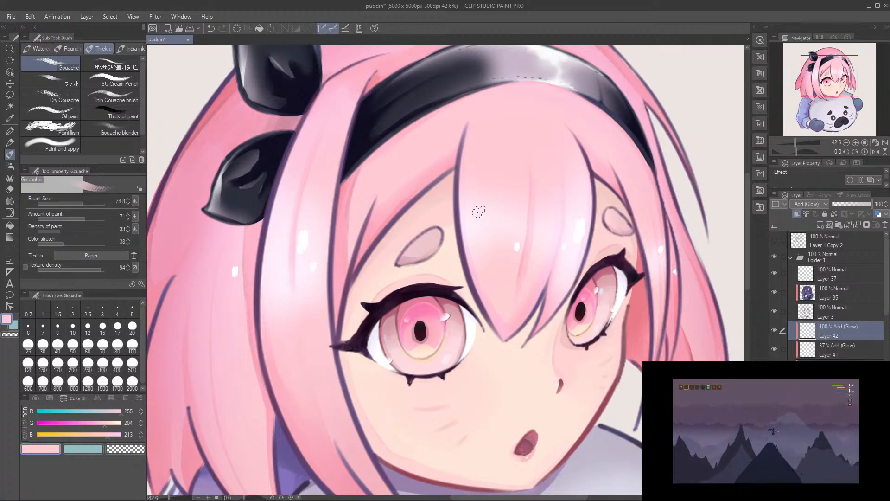
scroll(481, 210, "down", 5)
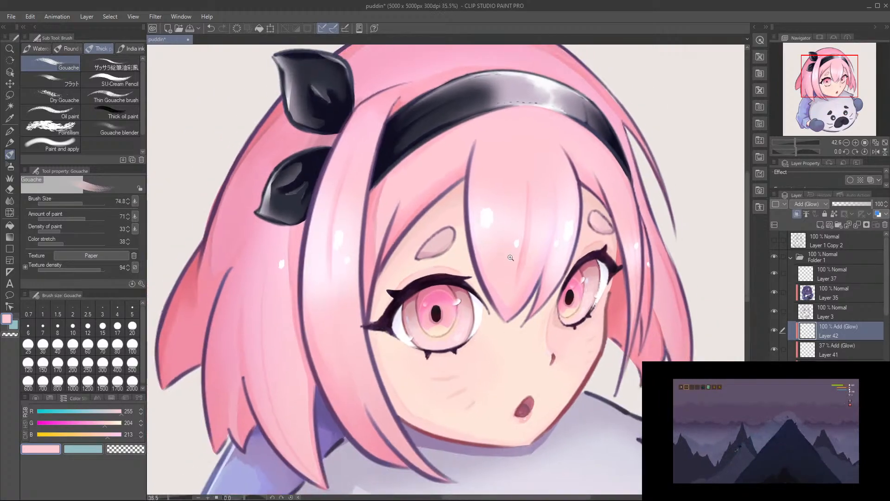
scroll(502, 281, "up", 2)
scroll(501, 281, "up", 3)
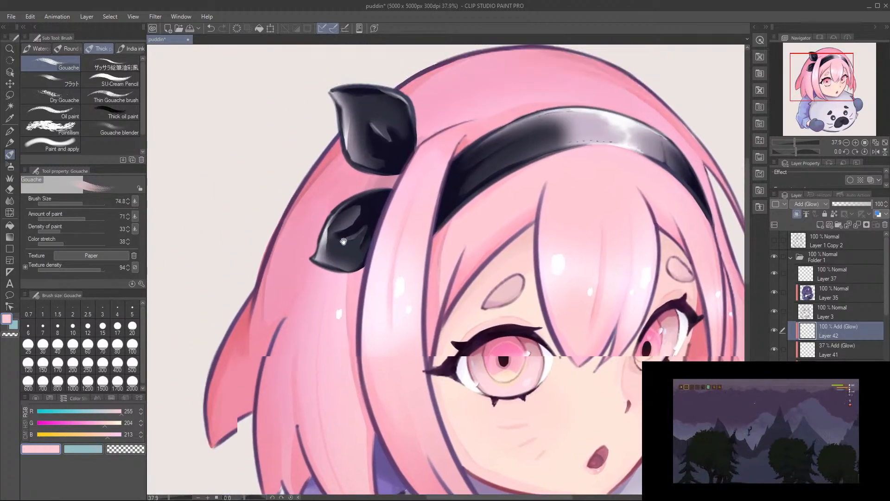
Step: Try large glow strokes along the top of the head on the 100% Add (Glow) layer with the Gouache brush at size 247.1
left_click_drag(344, 242, 346, 315)
left_click_drag(430, 164, 445, 165)
mouse_move(482, 129)
left_mouse_down()
mouse_move(410, 158)
mouse_move(426, 143)
mouse_move(364, 181)
mouse_move(284, 284)
left_mouse_up()
key("ctrl+z")
key("ctrl+z")
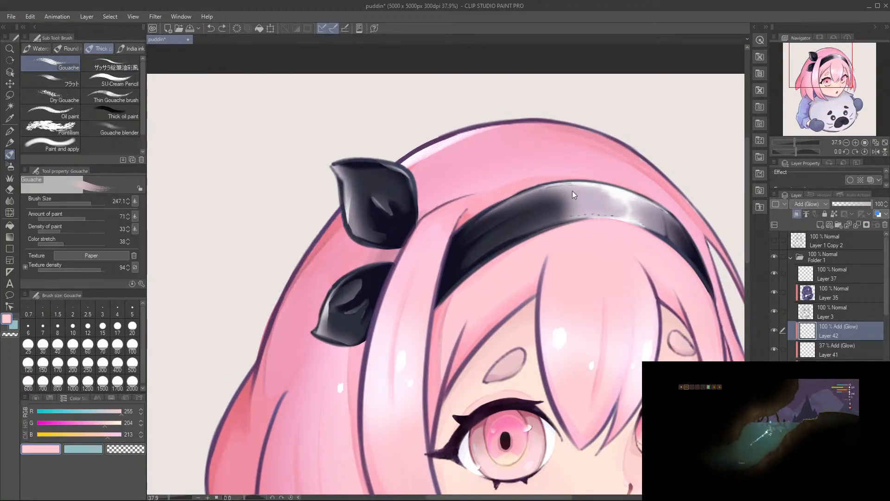
key("ctrl+z")
Step: Select the 37% Add (Glow) layer and paint a soft rim highlight along the top of the head
left_click(835, 351)
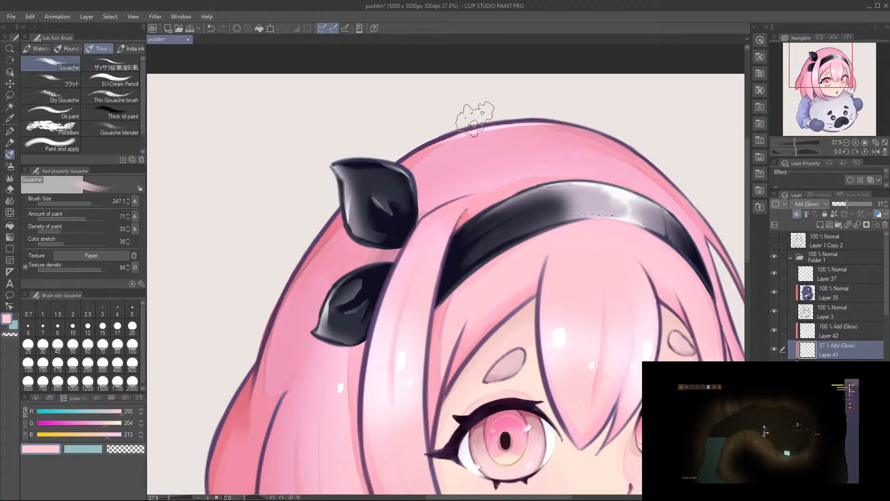
key("e")
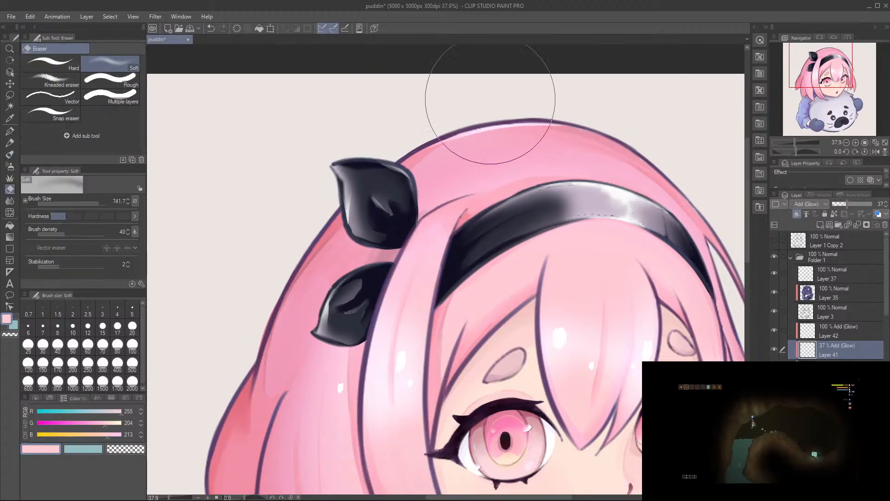
key("ctrl+z")
mouse_move(533, 114)
left_mouse_down()
mouse_move(317, 147)
mouse_move(308, 157)
left_mouse_up()
left_click_drag(313, 135, 315, 257)
key("b")
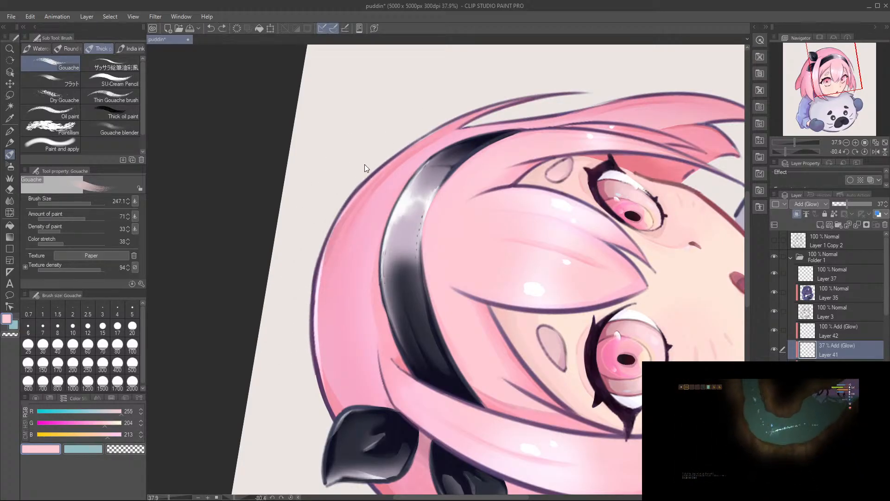
Step: Paint a soft rim highlight along the outer edges of the far-side hair, reducing the Gouache brush down to size 77.3
key("r")
mouse_move(294, 377)
left_mouse_down()
mouse_move(337, 197)
mouse_move(268, 278)
mouse_move(279, 269)
left_mouse_up()
key("r")
mouse_move(470, 197)
left_mouse_down()
mouse_move(537, 302)
mouse_move(522, 224)
mouse_move(542, 207)
left_mouse_up()
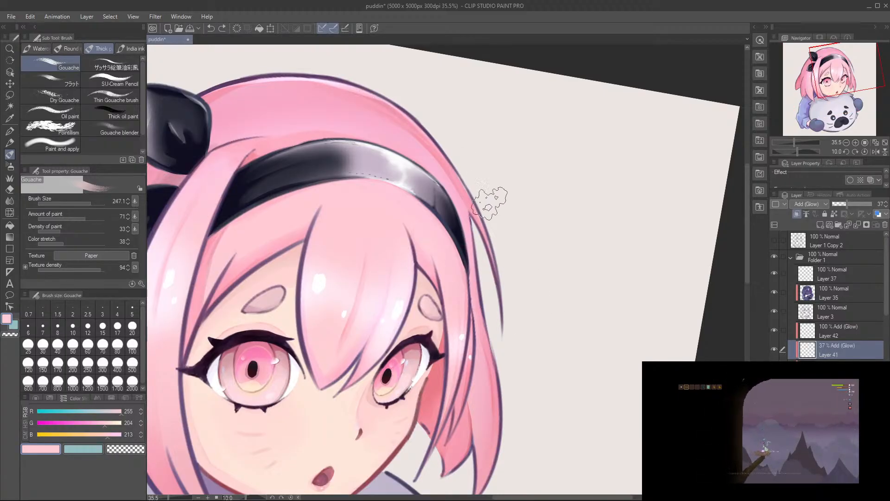
left_click_drag(498, 229, 497, 229)
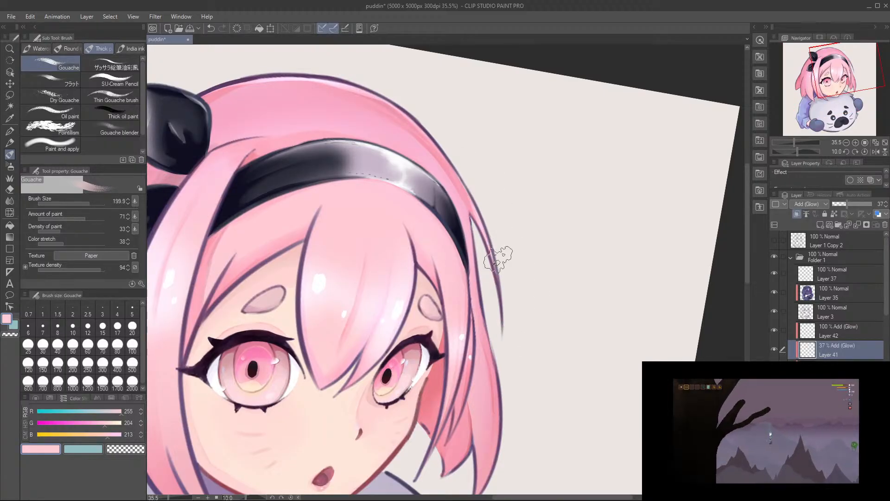
left_click_drag(507, 364, 523, 258)
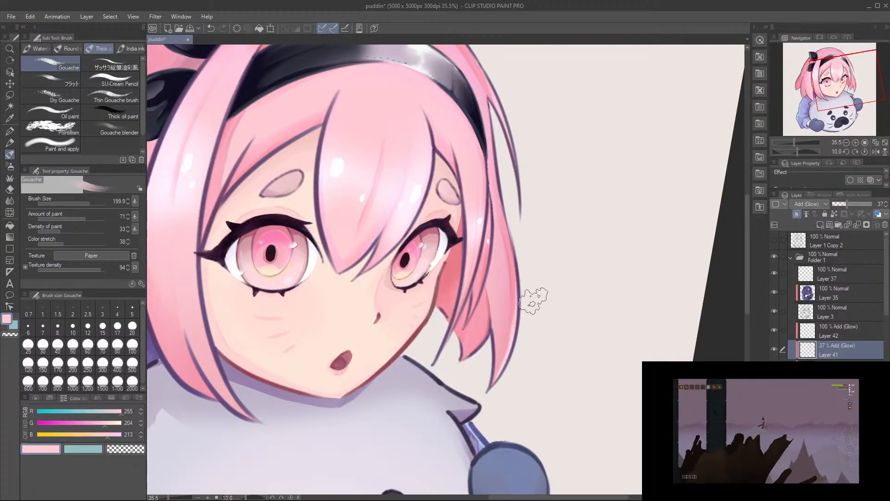
left_click_drag(539, 308, 589, 263)
left_click_drag(343, 328, 438, 315)
mouse_move(253, 266)
left_mouse_down()
mouse_move(338, 283)
mouse_move(326, 260)
left_mouse_up()
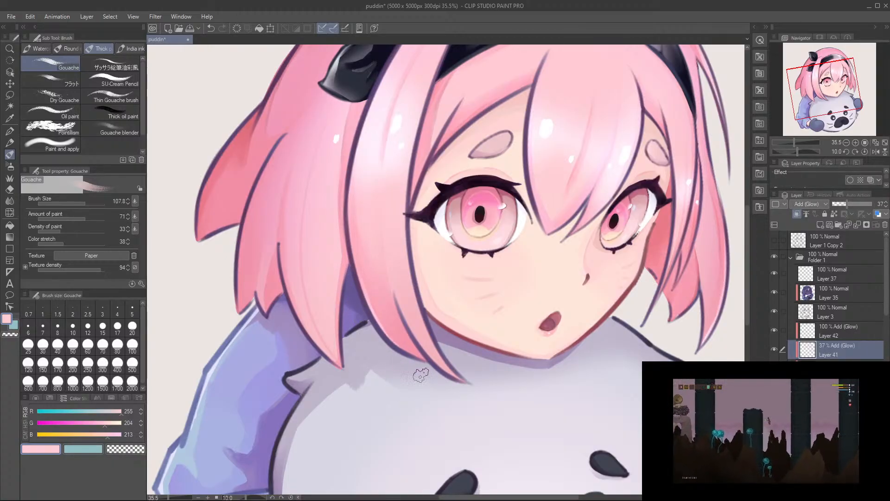
key("bracketleft")
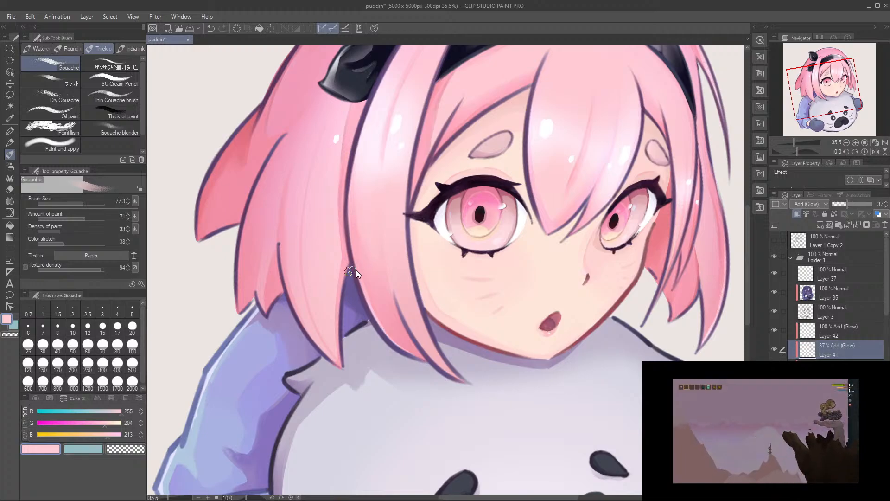
Step: Try a thin glow stroke along the outer edge of the long front strand
left_click_drag(354, 228, 373, 311)
key("ctrl+z")
left_click_drag(349, 209, 358, 276)
key("ctrl+z")
mouse_move(354, 215)
left_mouse_down()
mouse_move(364, 291)
mouse_move(409, 332)
left_mouse_up()
key("ctrl+z")
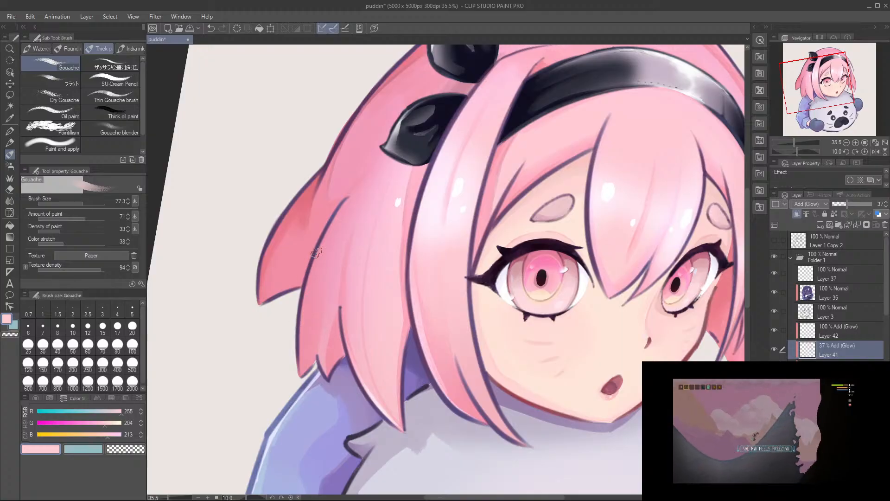
Step: Paint a thin glow along the outer edge of the near-side hair strand, redoing the stroke as needed
left_click_drag(329, 238, 310, 321)
key("ctrl+z")
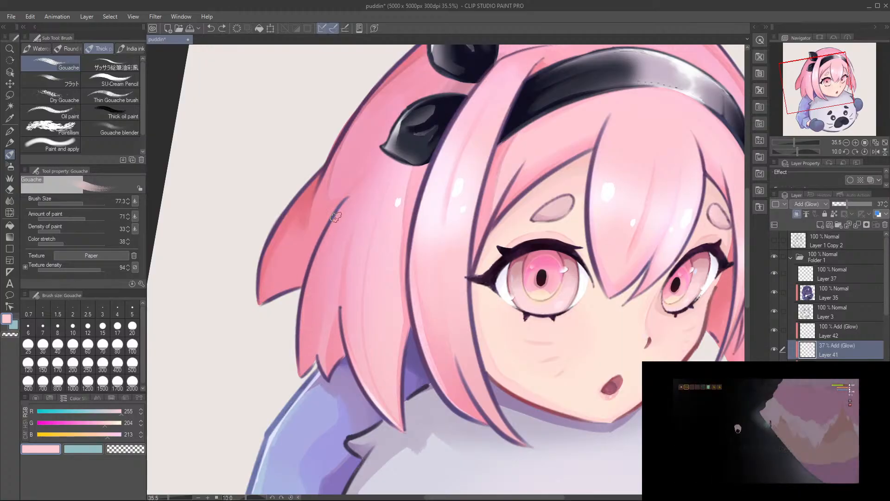
key("ctrl+z")
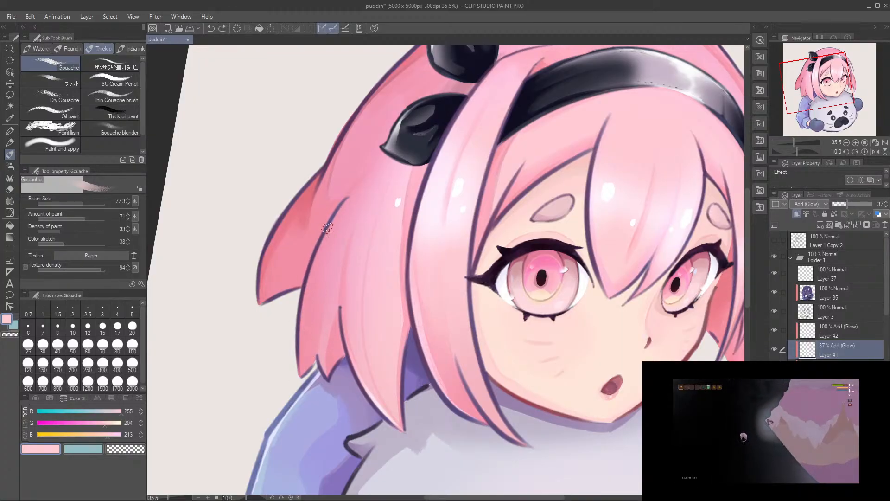
left_click_drag(328, 233, 305, 342)
key("ctrl+z")
left_click_drag(329, 234, 297, 380)
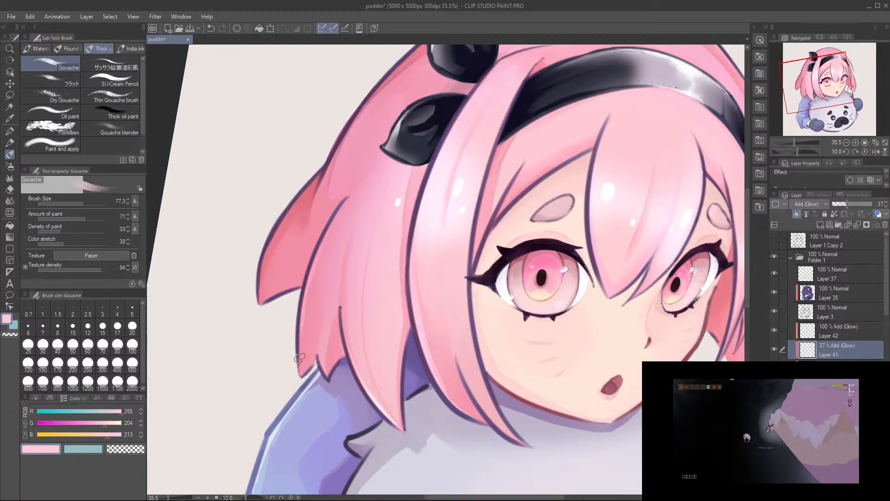
Step: Try a thin glow along the back hair's outer edge below the upper leaf ornament
left_click_drag(313, 276, 246, 414)
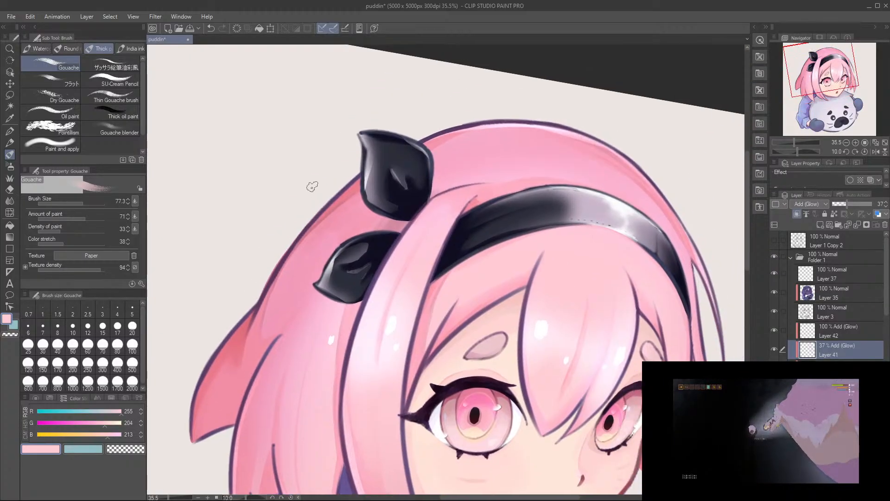
left_click_drag(366, 174, 281, 260)
key("ctrl+z")
key("ctrl+z")
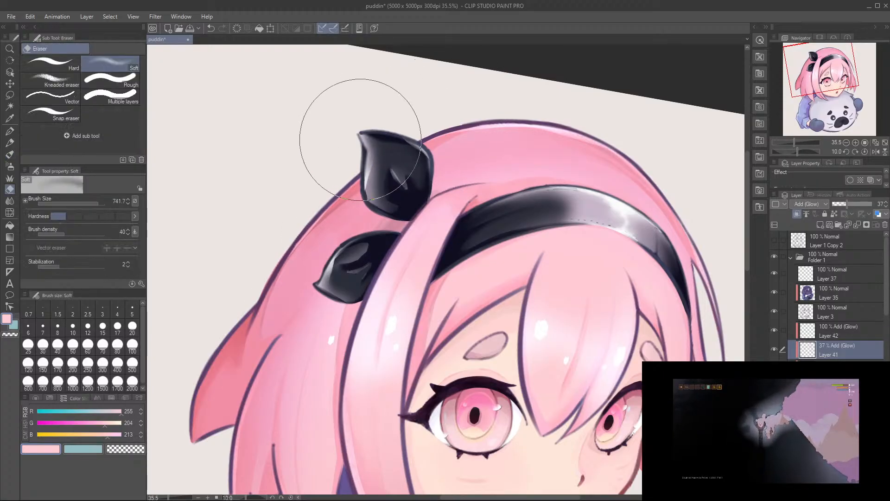
Step: Paint thin highlights along the far-side strands with the Gouache brush at size 41 and save the drawing
key("r")
mouse_move(475, 128)
left_mouse_down()
mouse_move(464, 99)
mouse_move(427, 99)
left_mouse_up()
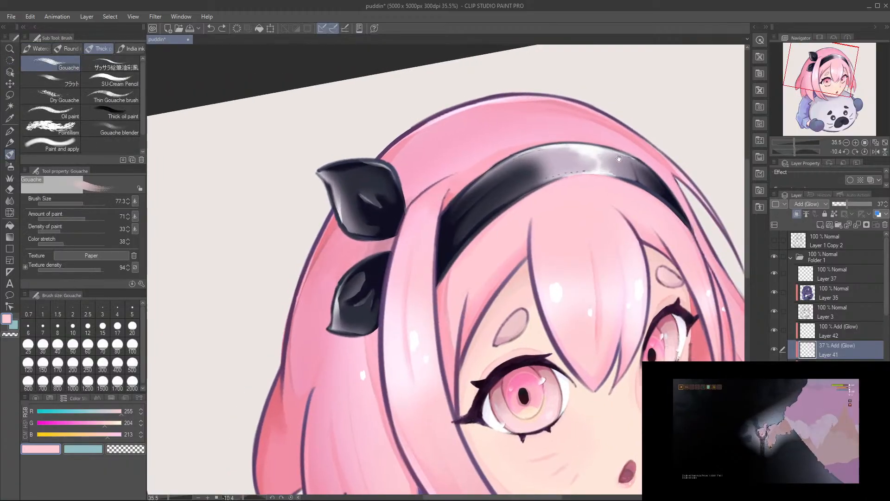
left_click_drag(606, 136, 484, 88)
left_click_drag(587, 234, 595, 302)
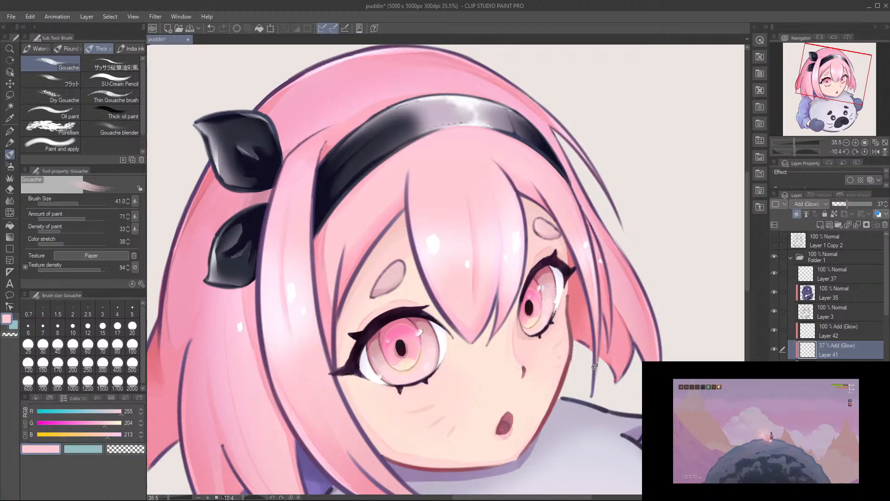
left_click_drag(432, 315, 422, 342)
mouse_move(361, 237)
left_mouse_down()
mouse_move(372, 213)
mouse_move(356, 222)
left_mouse_up()
key("ctrl+s")
Step: Paint a thin glow along the front strand's outer edge beside the leaf ornaments and save the drawing
left_click_drag(292, 249, 337, 166)
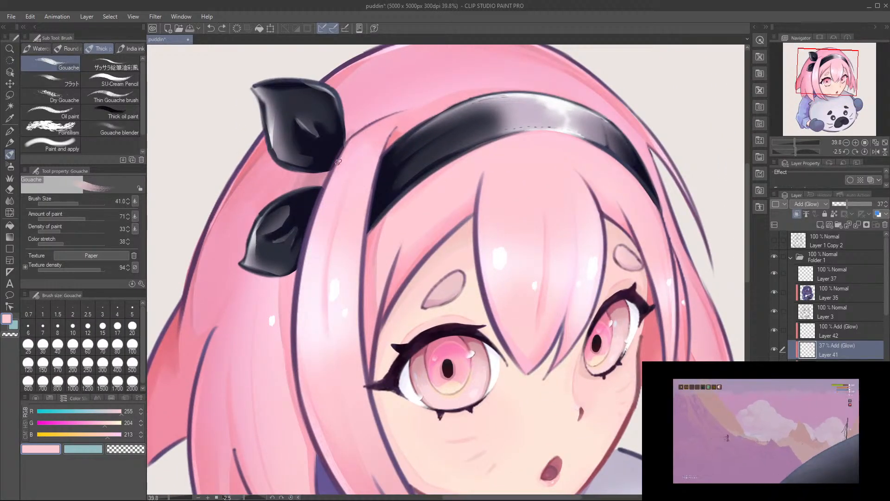
left_click_drag(299, 288, 330, 182)
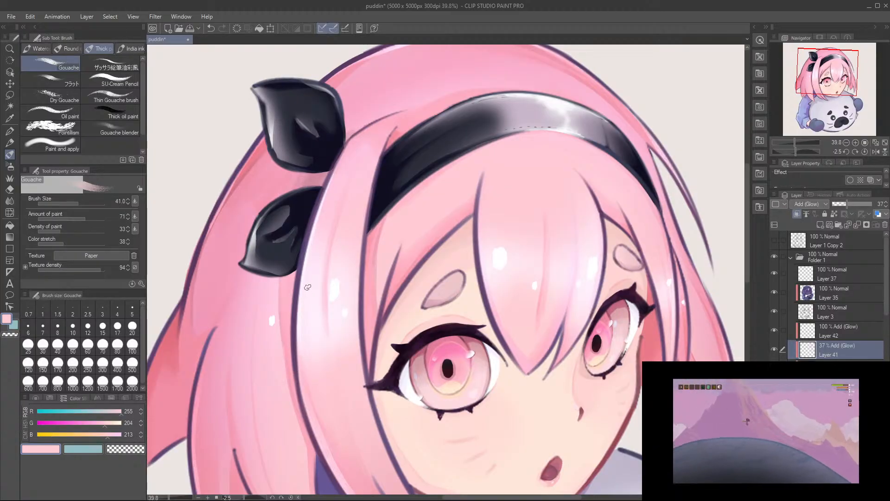
left_click_drag(328, 292, 307, 342)
key("ctrl+s")
Step: Select the 100% Add (Glow) sparkle layer and switch to the Soft airbrush
left_click_drag(320, 292, 325, 274)
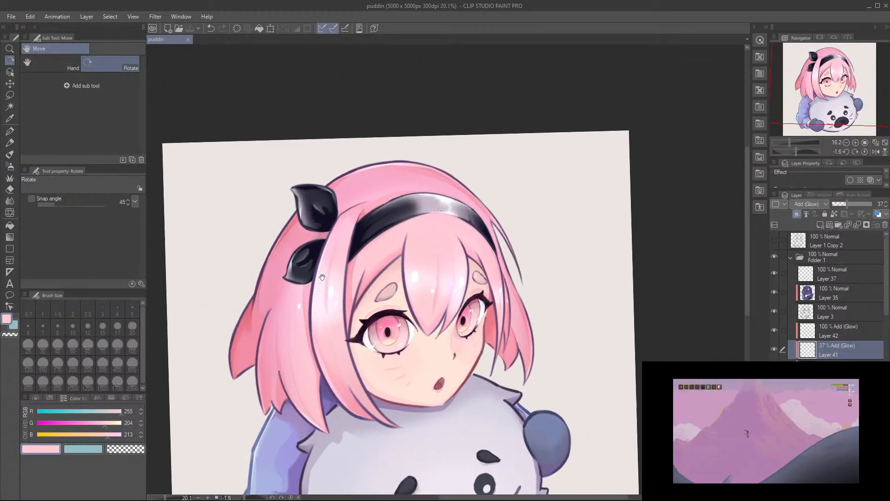
left_click_drag(469, 323, 513, 302)
left_click(821, 338)
left_click_drag(330, 335, 350, 304)
key("b")
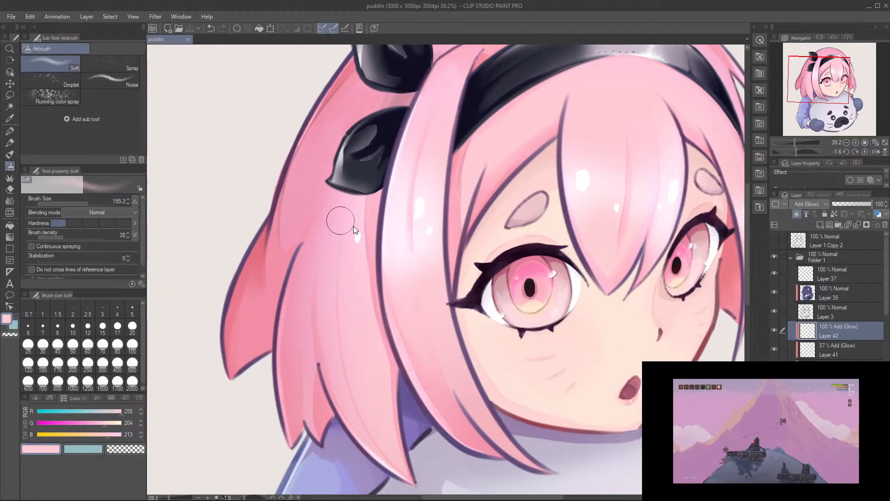
Step: Try to airbrush a soft glow around the sparkle on the near-side hair
left_click_drag(358, 240, 354, 243)
key("ctrl+z")
mouse_move(355, 237)
left_mouse_down()
mouse_move(368, 237)
mouse_move(356, 240)
left_mouse_up()
key("ctrl+z")
key("ctrl+z")
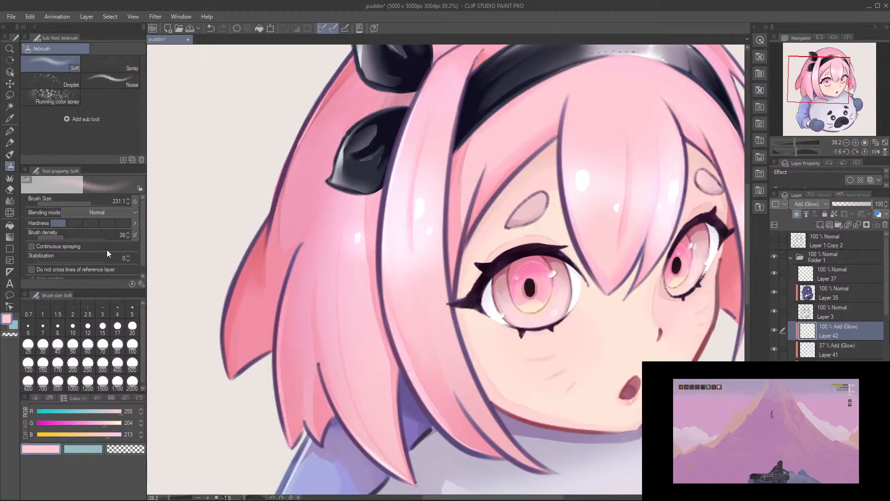
Step: Sample a deeper pink (223, 108, 123) from the hair and airbrush soft glows around the sparkles on the strands
left_click(292, 304, "alt")
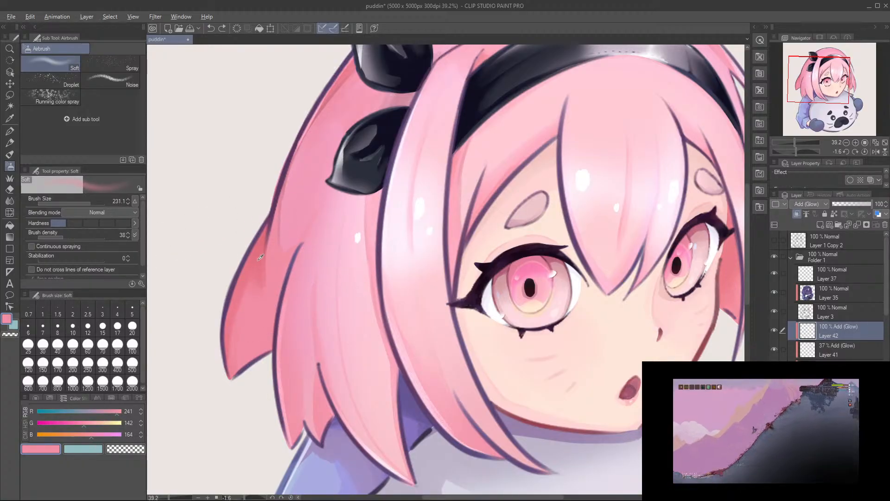
left_click(267, 234, "alt")
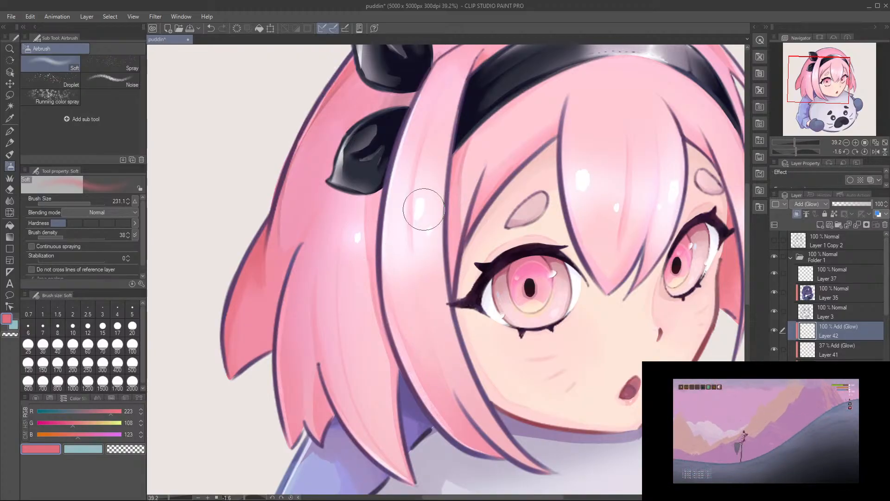
left_click_drag(474, 196, 379, 199)
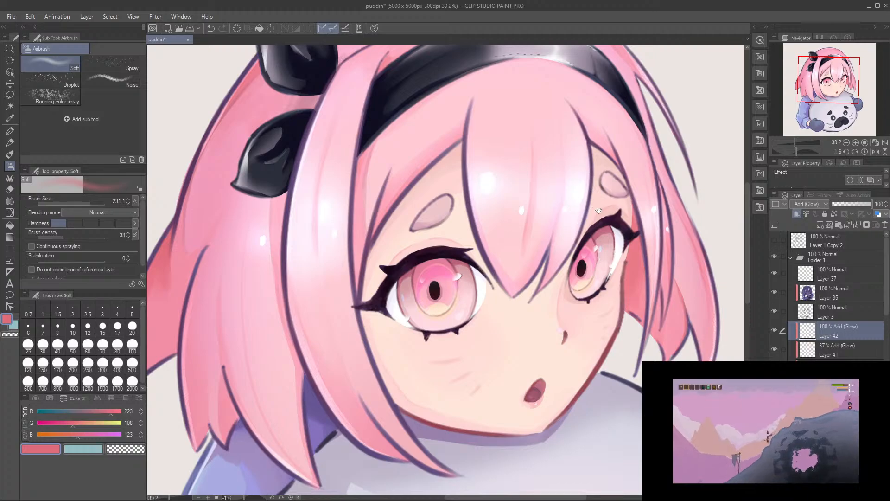
left_click_drag(602, 209, 546, 186)
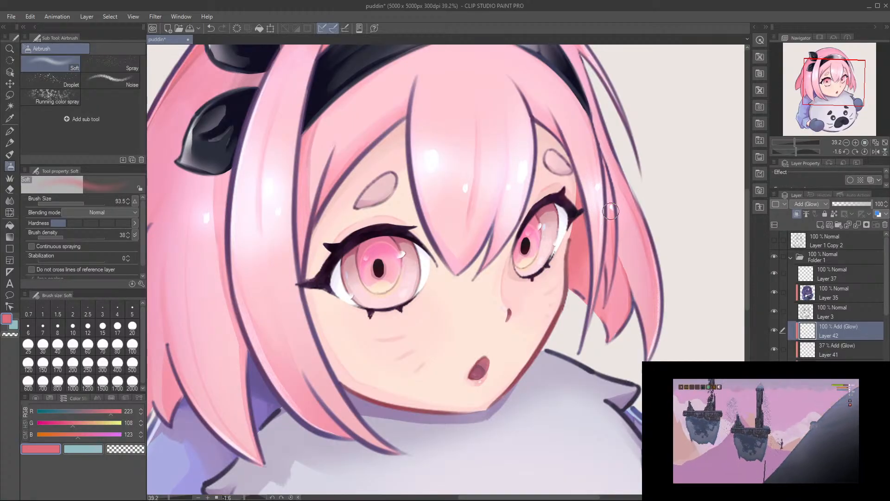
mouse_move(481, 201)
left_mouse_down()
mouse_move(519, 204)
mouse_move(514, 193)
mouse_move(523, 224)
mouse_move(545, 225)
left_mouse_up()
left_click(509, 193)
key("ctrl+z")
left_click_drag(458, 230, 440, 250)
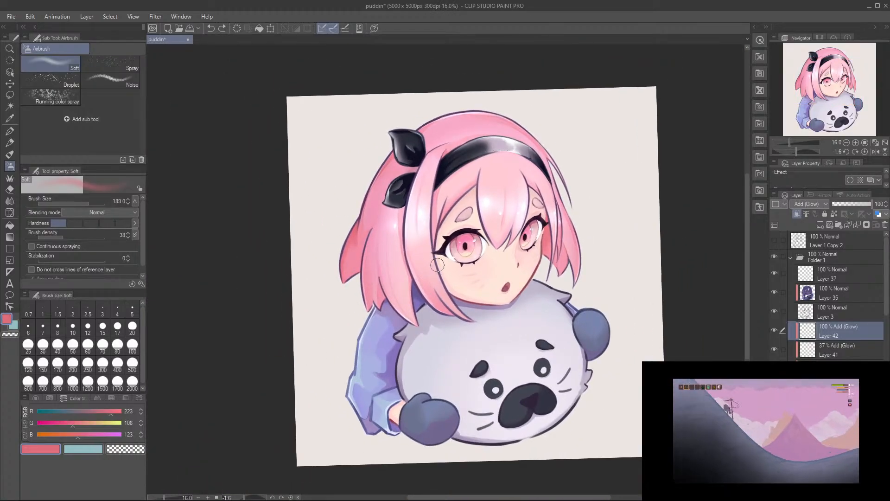
Step: Lower the sparkle glow layer's opacity to 16% and save the drawing
left_click_drag(865, 204, 863, 205)
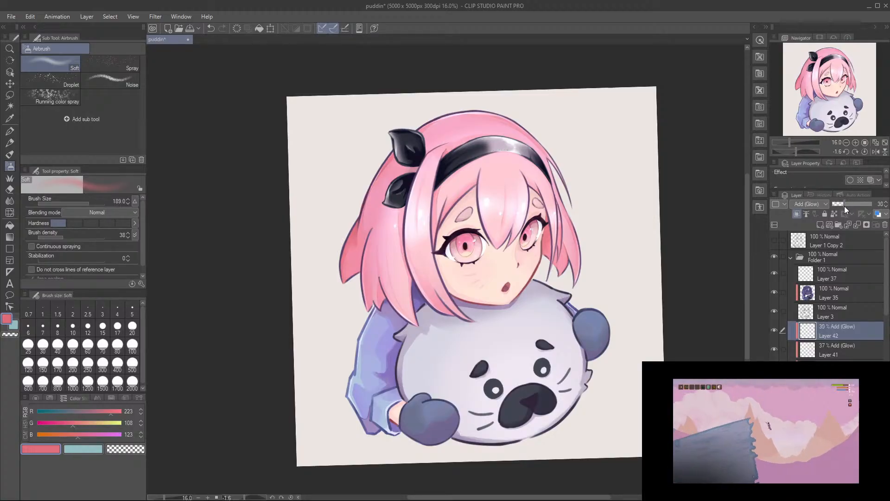
left_click_drag(846, 207, 864, 204)
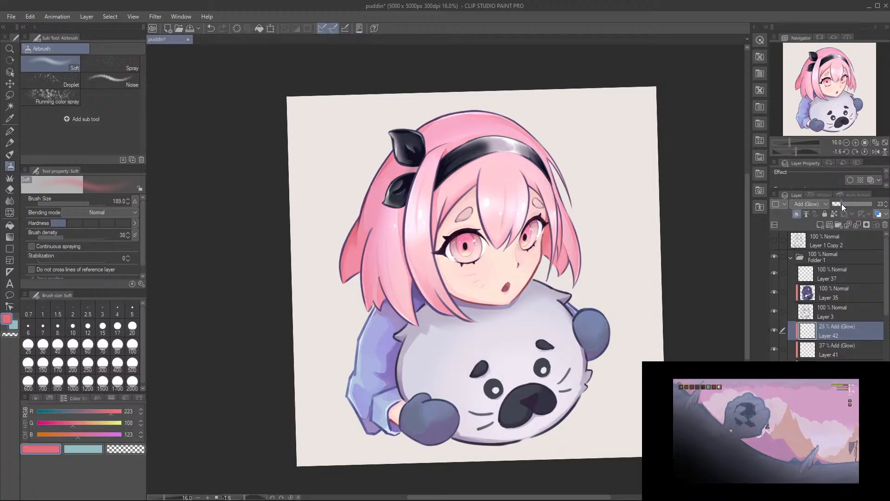
left_click_drag(838, 204, 839, 203)
left_click_drag(393, 227, 491, 279)
key("ctrl+s")
Step: Reset the canvas rotation and examine the whole illustration from the hair down to the seal plush
left_click_drag(521, 250, 505, 205)
key("r")
mouse_move(573, 205)
left_mouse_down()
mouse_move(616, 186)
mouse_move(563, 216)
left_mouse_up()
left_click(864, 152)
scroll(580, 205, "down", 1)
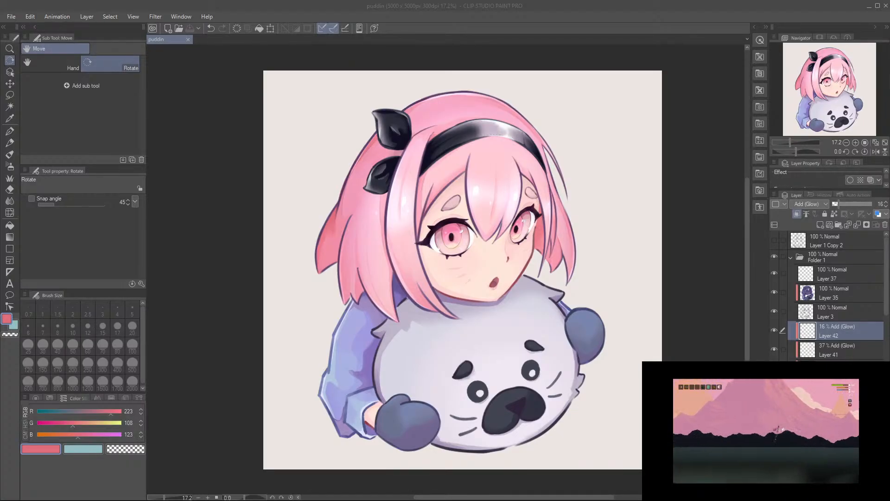
scroll(476, 392, "up", 4)
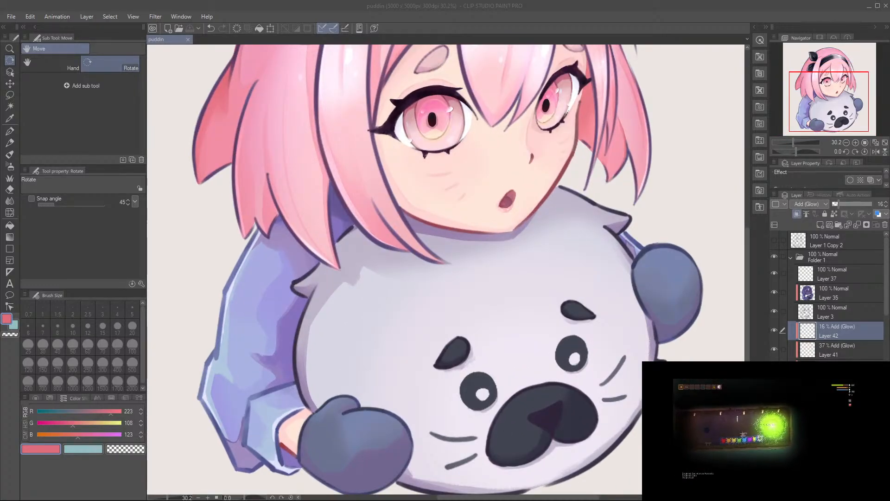
scroll(527, 319, "down", 4)
scroll(526, 319, "up", 1)
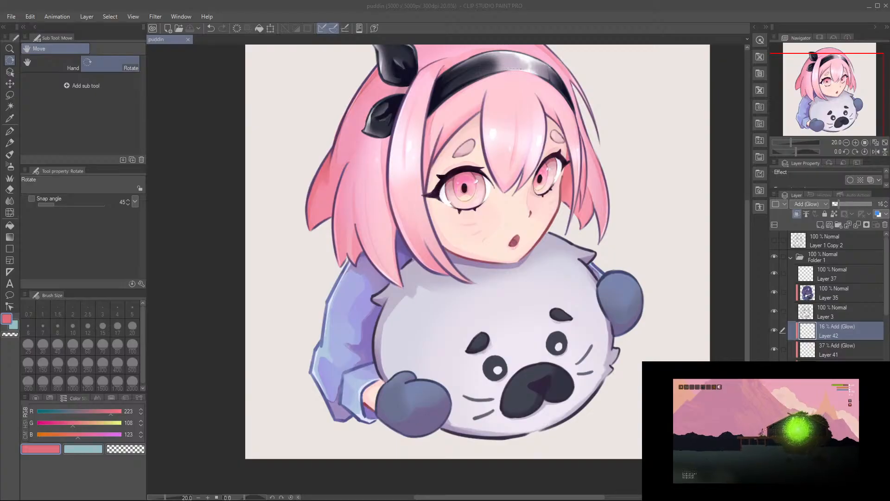
left_click(731, 3)
scroll(606, 243, "up", 2)
left_click_drag(606, 243, 592, 209)
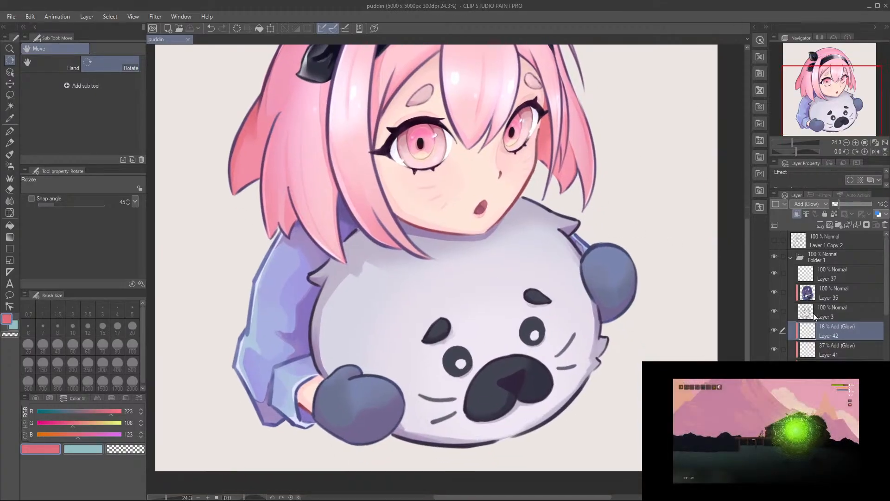
Step: Add a clipped Add (Glow) layer for the seal plush and switch to the Gouache brush
scroll(835, 297, "down", 3)
scroll(835, 297, "down", 5)
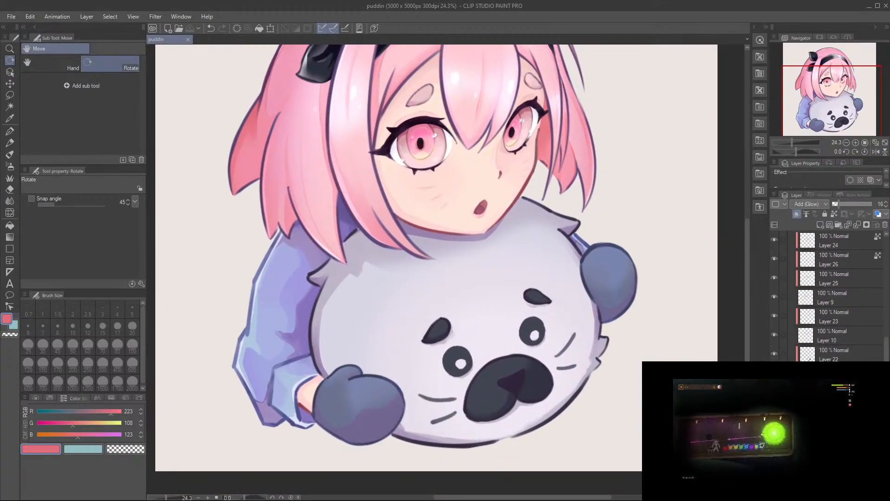
scroll(835, 297, "down", 1)
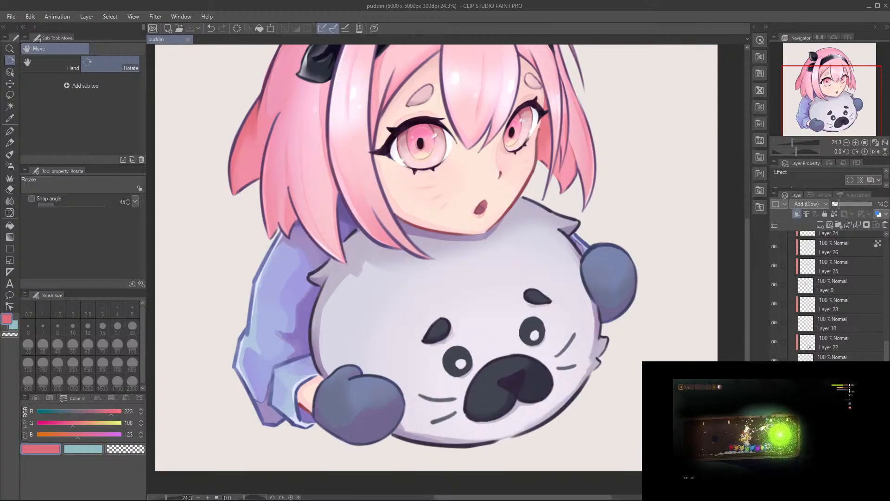
left_click(819, 273)
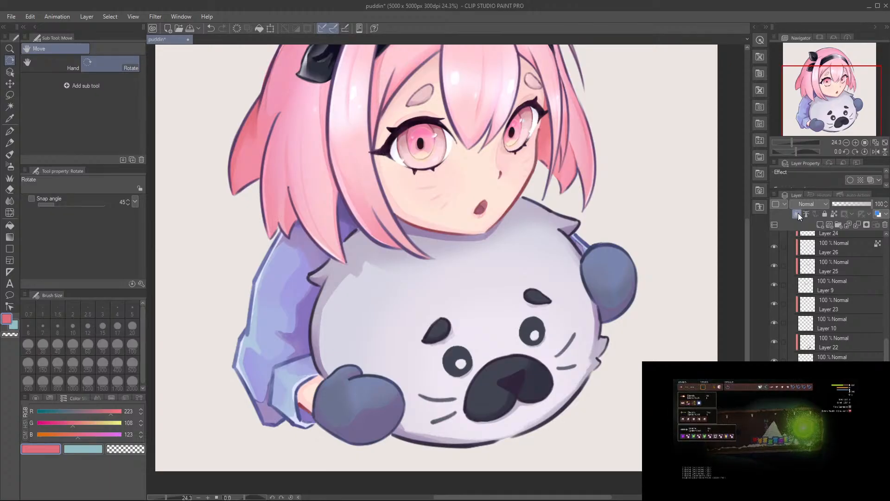
scroll(576, 184, "up", 3)
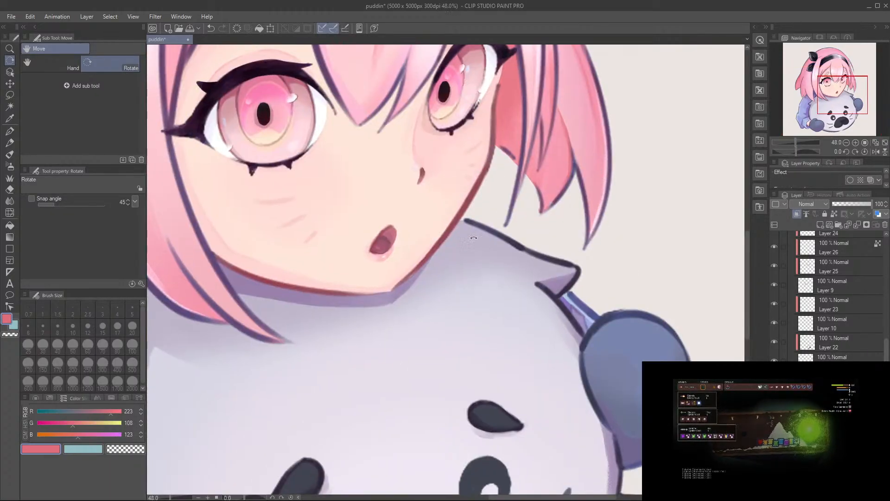
key("b")
left_click_drag(469, 222, 499, 232)
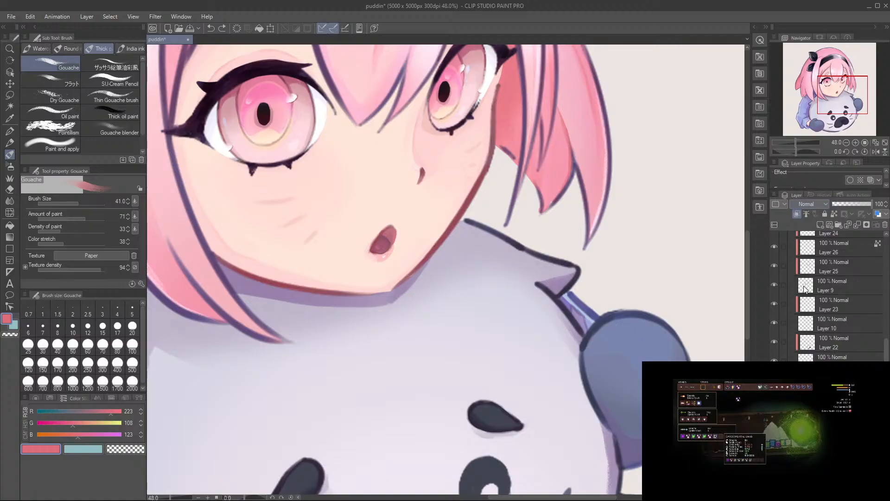
left_click(818, 329)
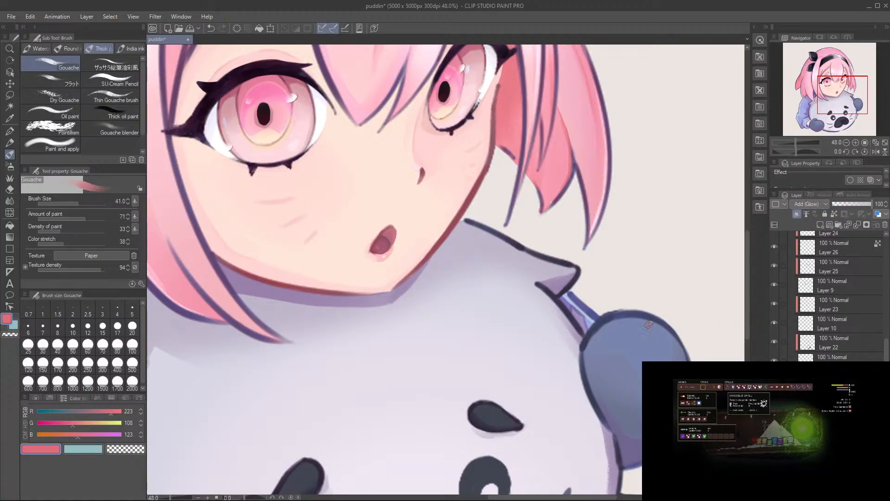
Step: Sample pale lavender from the plush and paint rim light along its upper fur edge and below the far mitten at size 38.5
left_click(539, 337, "alt")
mouse_move(470, 222)
left_mouse_down()
mouse_move(514, 228)
mouse_move(481, 211)
mouse_move(532, 242)
mouse_move(519, 239)
mouse_move(514, 230)
mouse_move(546, 230)
mouse_move(595, 247)
mouse_move(518, 236)
mouse_move(566, 249)
left_mouse_up()
mouse_move(569, 324)
left_mouse_down()
mouse_move(524, 224)
mouse_move(528, 214)
mouse_move(538, 239)
mouse_move(516, 206)
left_mouse_up()
key("ctrl+z")
left_click_drag(568, 285, 556, 226)
left_click_drag(554, 272, 563, 306)
left_click_drag(554, 273, 564, 317)
key("ctrl+z")
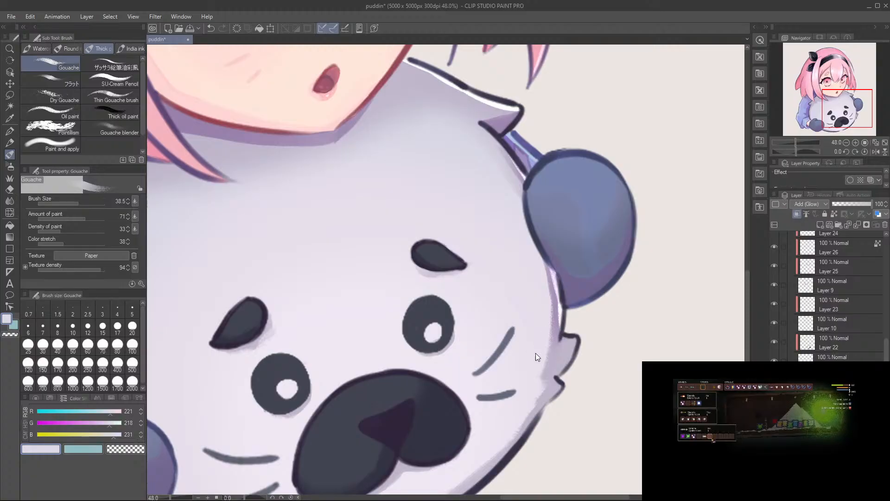
scroll(538, 351, "down", 3)
scroll(536, 329, "up", 2)
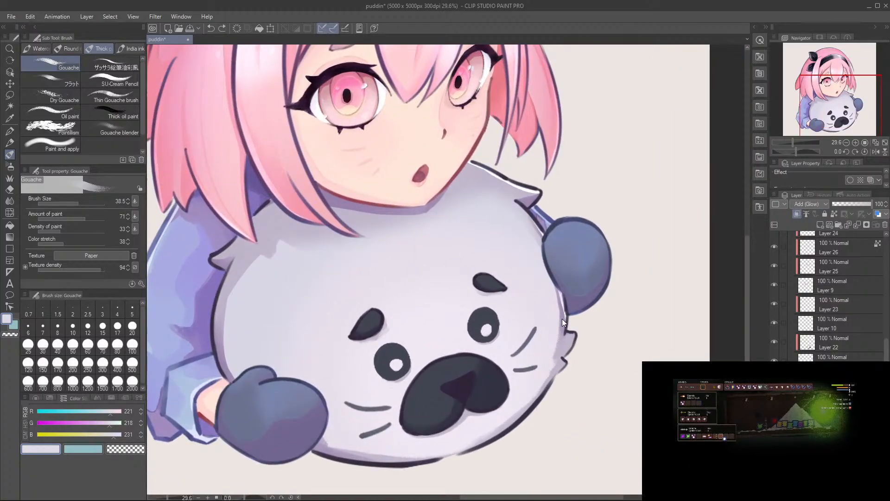
Step: Paint a thin rim light down the plush's near side, from the fur tuft to the front mitten
left_click_drag(351, 359, 480, 330)
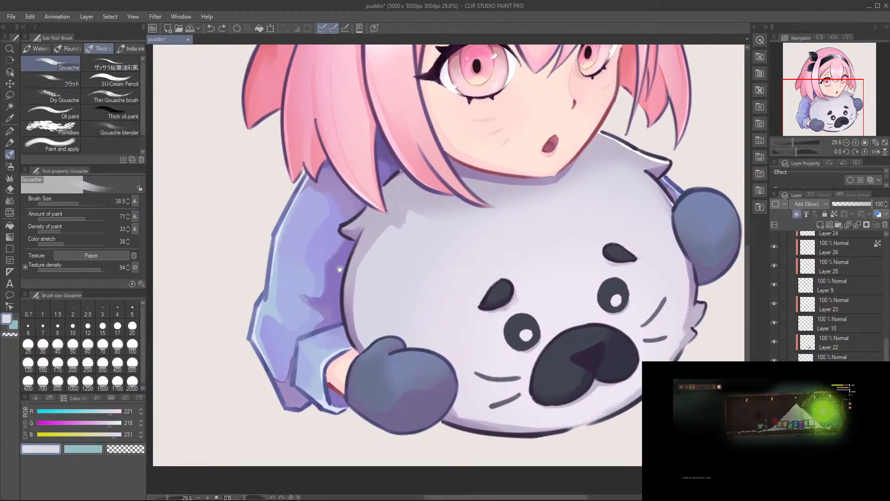
scroll(343, 265, "down", 2)
scroll(346, 262, "up", 3)
left_click_drag(361, 229, 343, 328)
key("ctrl+z")
key("ctrl+z")
left_click_drag(356, 238, 343, 325)
left_click_drag(343, 281, 360, 376)
key("ctrl+z")
mouse_move(343, 293)
left_mouse_down()
mouse_move(354, 378)
mouse_move(343, 343)
mouse_move(364, 381)
left_mouse_up()
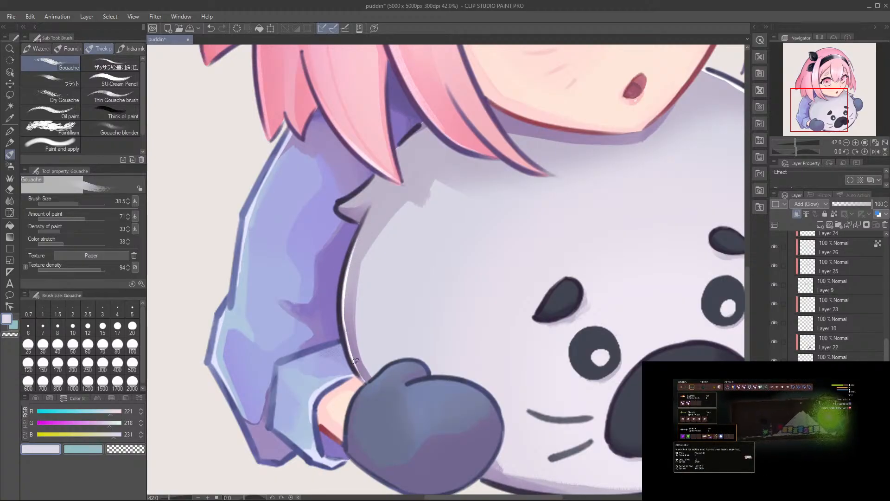
mouse_move(362, 218)
left_mouse_down()
mouse_move(363, 287)
mouse_move(375, 242)
mouse_move(368, 265)
left_mouse_up()
Step: Paint rim light along the plush's lower edge below the nose with the Gouache brush at size 73.5
left_click_drag(510, 359, 476, 320)
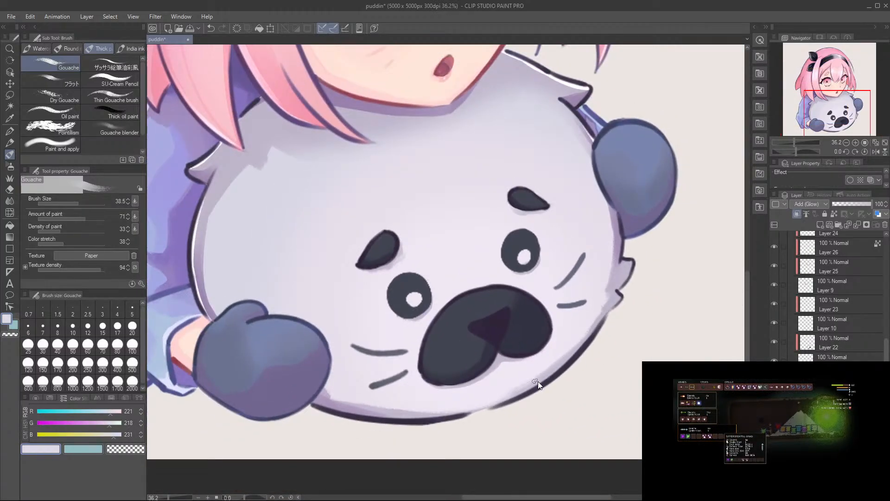
left_click_drag(582, 357, 488, 415)
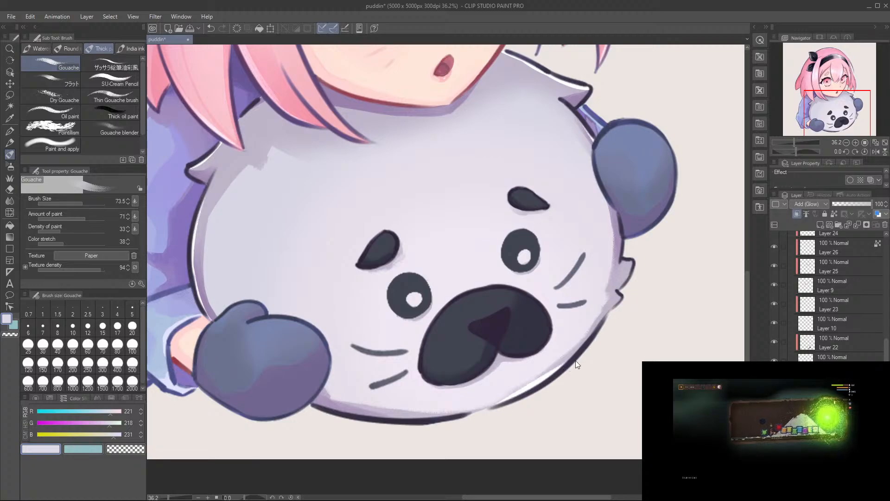
key("ctrl+z")
left_click_drag(597, 336, 537, 390)
key("ctrl+z")
left_click_drag(577, 351, 498, 414)
key("ctrl+z")
left_click_drag(414, 417, 524, 394)
key("ctrl+z")
key("ctrl+z")
left_click_drag(458, 414, 515, 400)
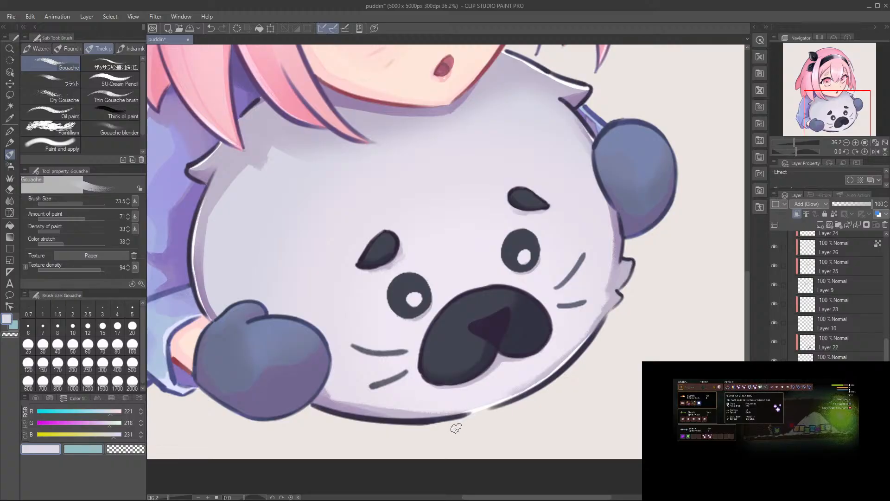
Step: Extend the rim light along the plush's underside towards the front mitten on a rotated canvas and save the drawing
mouse_move(353, 417)
left_mouse_down()
mouse_move(357, 282)
mouse_move(408, 149)
mouse_move(362, 223)
left_mouse_up()
mouse_move(382, 160)
left_mouse_down()
mouse_move(313, 215)
mouse_move(293, 244)
left_mouse_up()
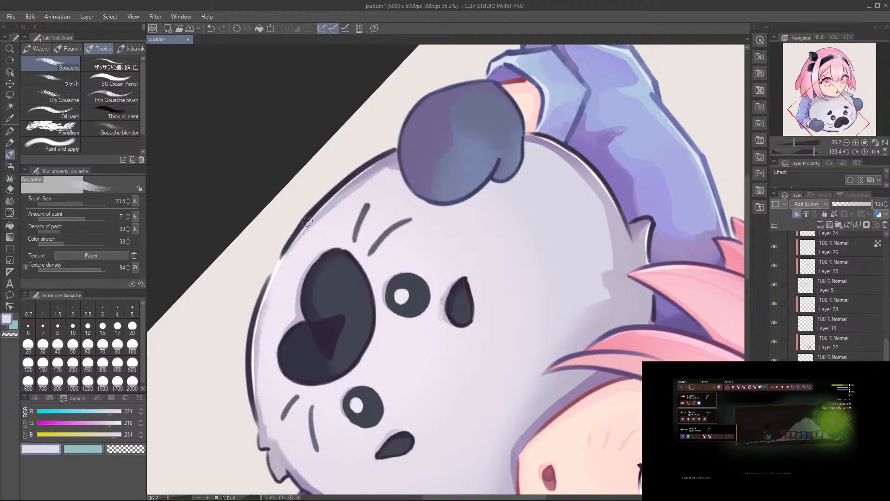
key("ctrl+0")
key("ctrl+s")
Step: Add a layer above Layer 22 for the seal's nose and set its blending mode to Add (Glow)
left_click_drag(449, 120, 330, 347)
left_click_drag(488, 292, 589, 306)
left_click_drag(613, 318, 622, 285)
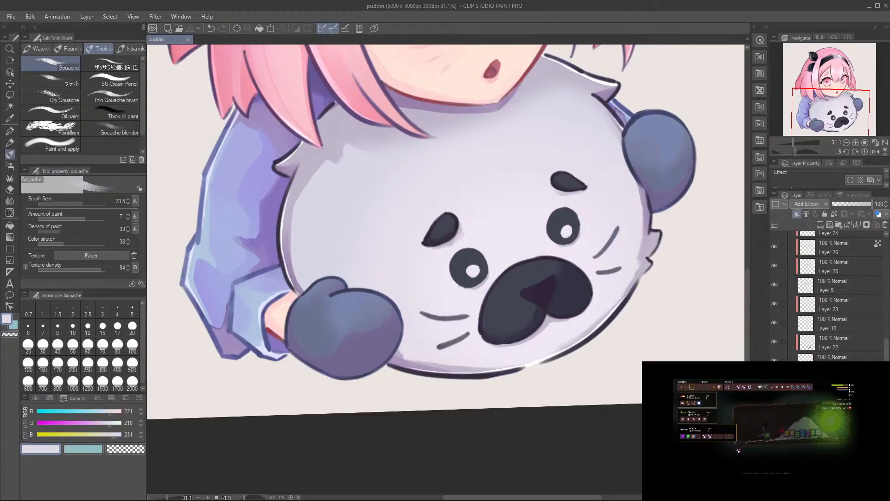
left_click(831, 347)
left_click_drag(527, 292, 605, 273)
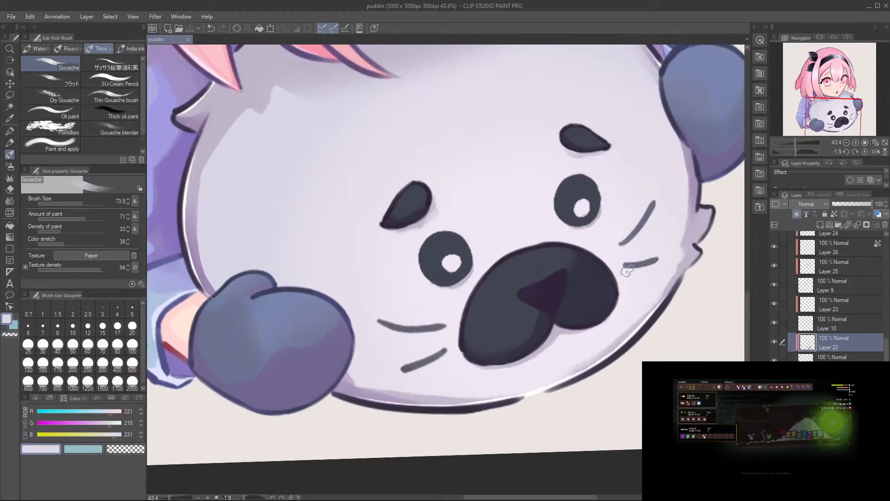
left_click(821, 225)
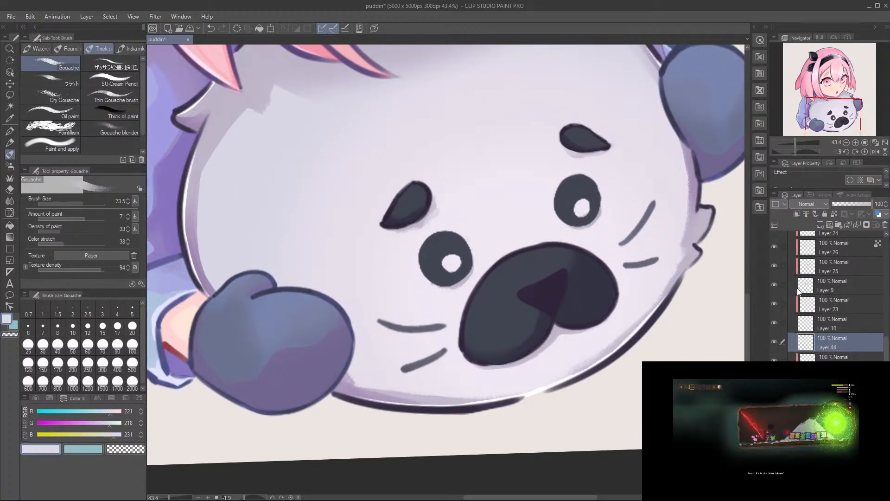
left_click(807, 313)
Step: Paint a large pale glow on the seal's nose, clip its layer to the one below and soften it with the Soft eraser
key("]")
key("]")
key("]")
mouse_move(534, 275)
left_mouse_down()
mouse_move(511, 278)
mouse_move(542, 269)
mouse_move(509, 274)
mouse_move(542, 263)
mouse_move(521, 281)
mouse_move(536, 274)
mouse_move(497, 249)
left_mouse_up()
key("ctrl+z")
key("b")
key("e")
key("[")
key("[")
key("ctrl+z")
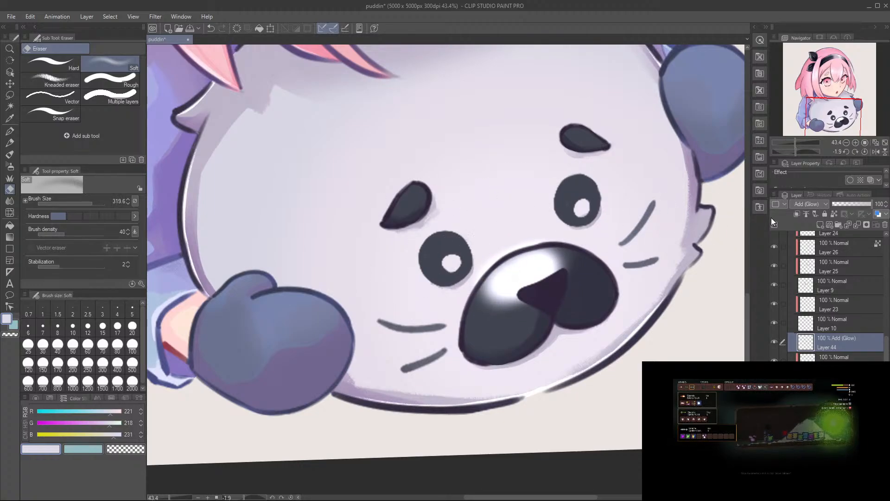
left_click(797, 213)
mouse_move(537, 252)
left_mouse_down()
mouse_move(469, 255)
mouse_move(520, 254)
mouse_move(501, 262)
mouse_move(541, 234)
left_mouse_up()
key("b")
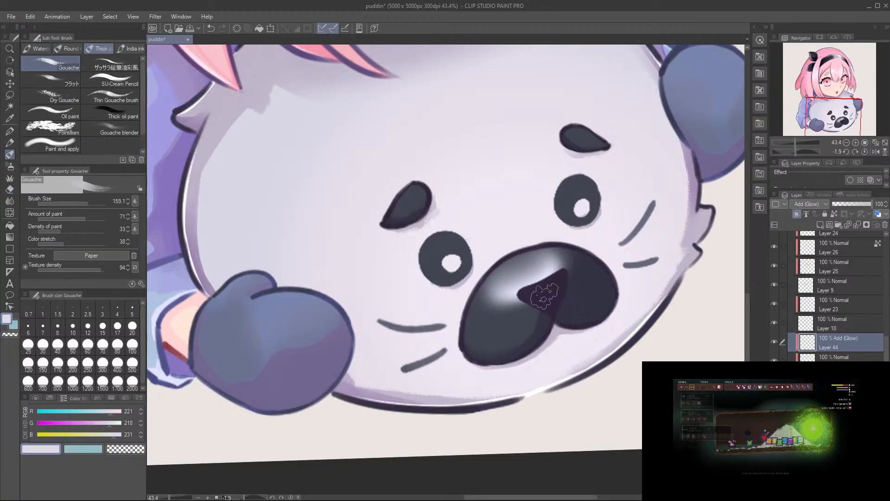
Step: Erase more of the nose glow's upper edge with the Soft eraser and save the drawing
key("e")
mouse_move(477, 259)
left_mouse_down()
mouse_move(568, 241)
mouse_move(553, 276)
mouse_move(521, 298)
mouse_move(537, 278)
mouse_move(513, 258)
mouse_move(552, 268)
left_mouse_up()
key("b")
mouse_move(507, 285)
left_mouse_down()
mouse_move(546, 278)
mouse_move(497, 294)
mouse_move(533, 255)
mouse_move(575, 245)
mouse_move(650, 192)
left_mouse_up()
key("ctrl+z")
key("b")
key("e")
key("ctrl+s")
Step: Lower the nose glow layer's opacity to 12% and save the drawing
scroll(521, 250, "down", 5)
key("r")
left_click_drag(850, 208, 843, 212)
scroll(607, 190, "down", 3)
left_click_drag(608, 192, 621, 203)
scroll(501, 257, "up", 4)
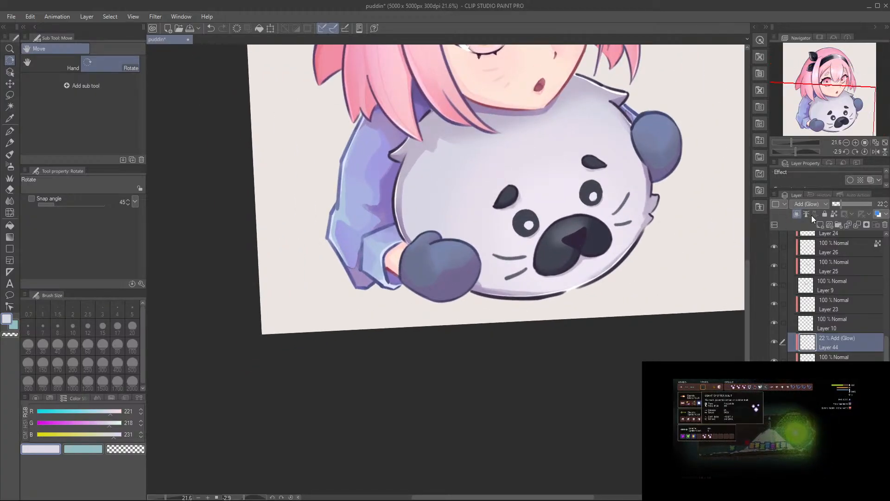
left_click_drag(838, 210, 839, 222)
scroll(628, 224, "up", 3)
key("ctrl+s")
Step: Select Layer 35 and outline the seal's eye nearer the front mitten in dark purple (48, 37, 59) with the Gouache brush at size 73.8
scroll(825, 333, "up", 8)
scroll(824, 341, "up", 6)
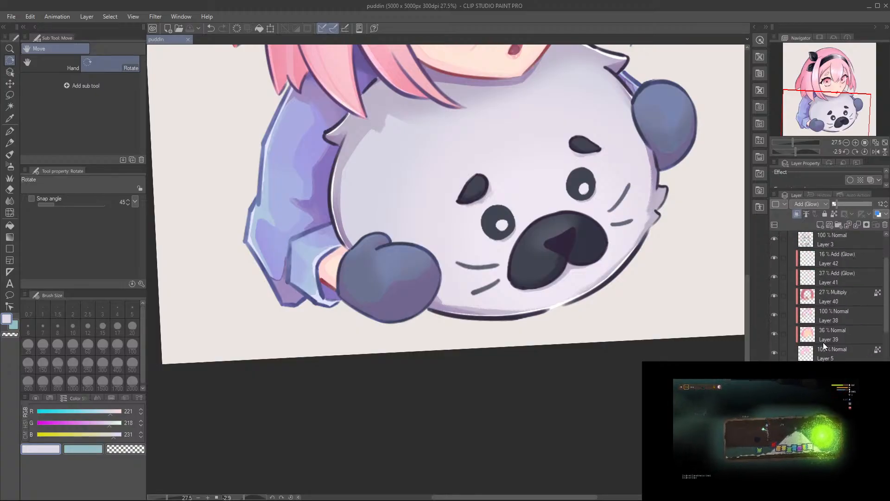
left_click(532, 239, "ctrl+shift")
scroll(532, 240, "up", 4)
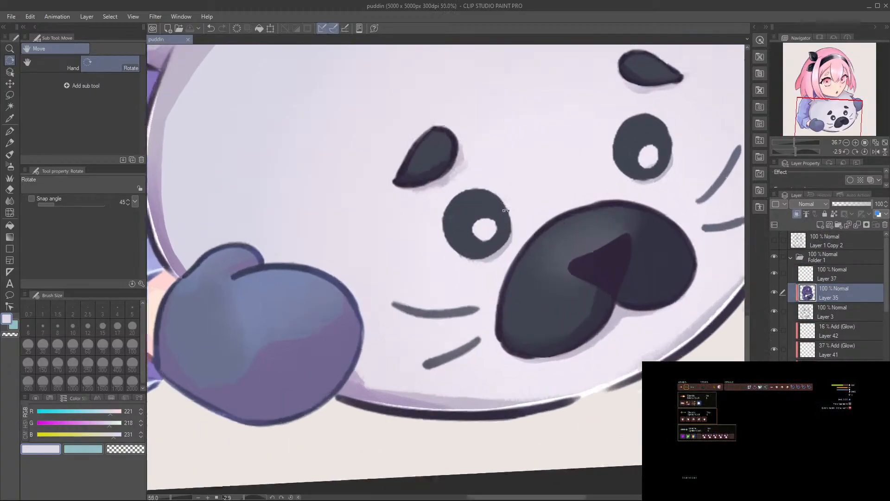
left_click_drag(429, 238, 440, 204)
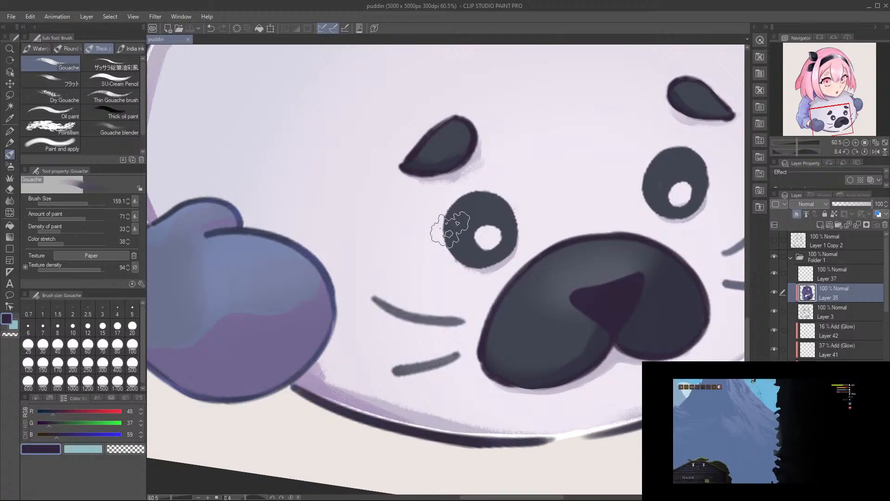
mouse_move(444, 225)
left_mouse_down()
mouse_move(439, 243)
mouse_move(450, 262)
mouse_move(469, 277)
mouse_move(492, 268)
left_mouse_up()
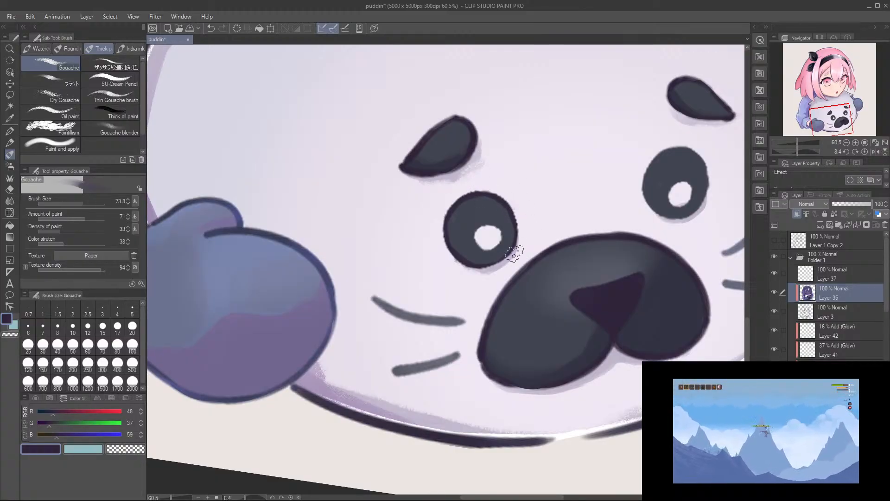
Step: Finish outlining the seal's eye nearer the front mitten in dark purple and outline its other eye the same way
left_click_drag(444, 215, 448, 236)
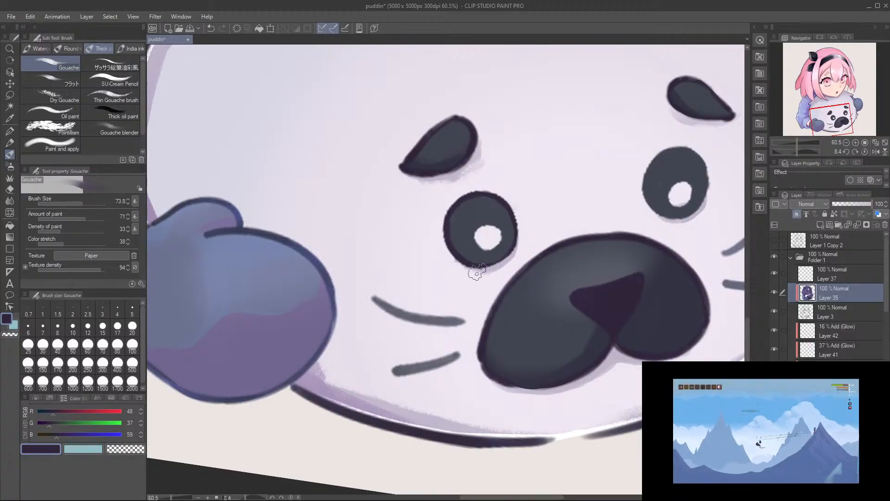
left_click_drag(545, 220, 431, 239)
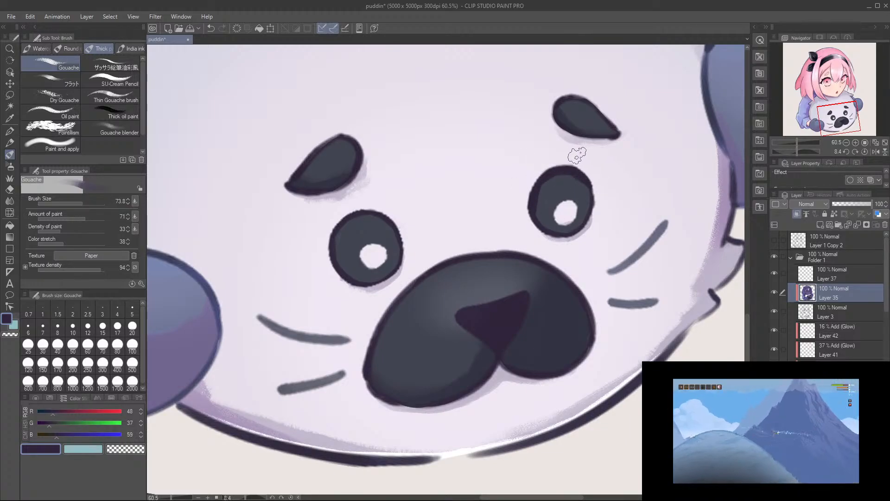
left_click_drag(515, 213, 546, 227)
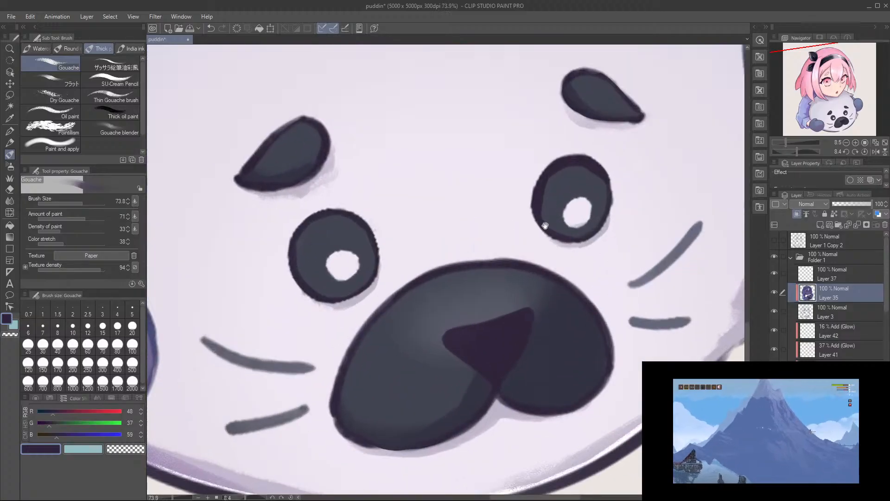
Step: Shade both seal eyes around their white highlights with dark grey (66, 69, 81) sampled from the eye, and save the drawing
left_click(558, 194, "alt")
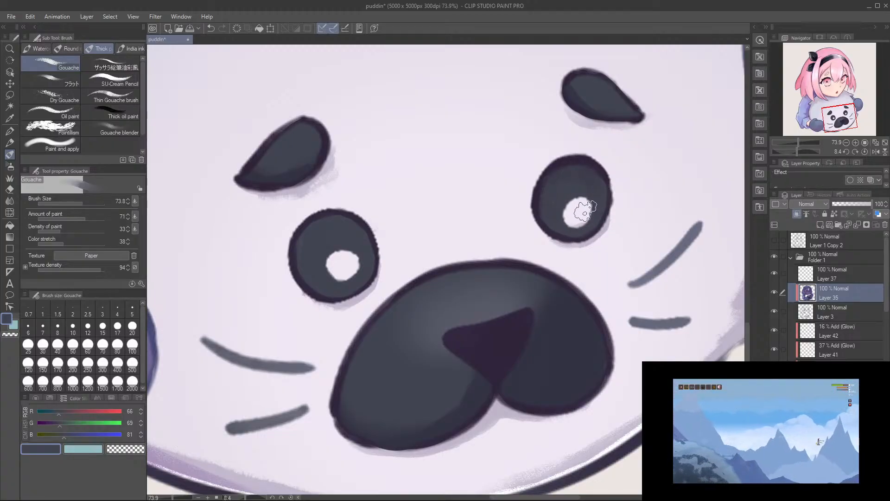
left_click_drag(505, 241, 552, 256)
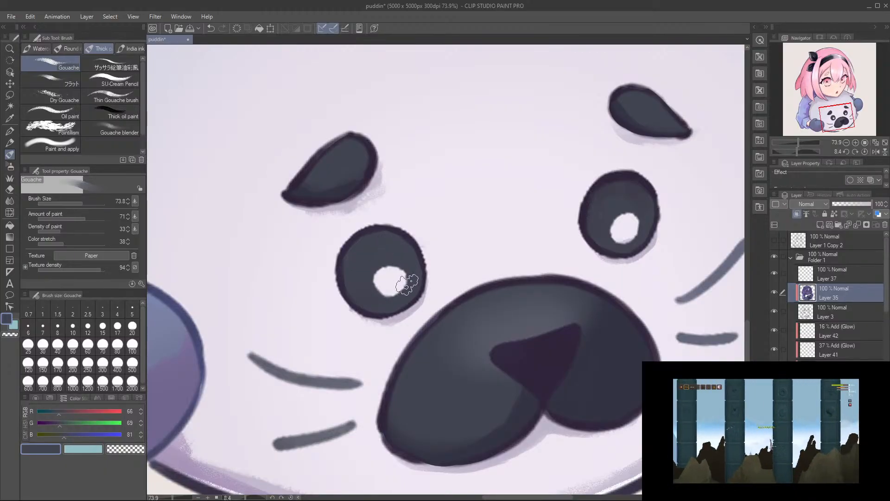
left_click_drag(448, 258, 435, 258)
left_click_drag(577, 215, 570, 200)
left_click(541, 298, "alt")
left_click_drag(405, 249, 429, 237)
mouse_move(381, 274)
left_mouse_down()
mouse_move(411, 263)
mouse_move(384, 269)
mouse_move(408, 266)
mouse_move(421, 294)
mouse_move(405, 294)
mouse_move(411, 283)
mouse_move(426, 301)
mouse_move(417, 282)
left_mouse_up()
left_click_drag(485, 269, 338, 257)
mouse_move(608, 178)
left_mouse_down()
mouse_move(589, 177)
mouse_move(589, 162)
mouse_move(595, 178)
mouse_move(538, 274)
mouse_move(564, 263)
left_mouse_up()
key("ctrl+s")
Step: Try painting a pale highlight (239, 232, 244) on the triangle of the seal's nose with the Gouache brush at size 41.8
left_click_drag(607, 221, 632, 206)
mouse_move(527, 220)
left_mouse_down()
mouse_move(538, 265)
mouse_move(514, 286)
mouse_move(493, 272)
mouse_move(513, 284)
mouse_move(522, 280)
mouse_move(505, 278)
mouse_move(529, 274)
mouse_move(519, 294)
left_mouse_up()
left_click(600, 138, "alt")
key("ctrl+z")
mouse_move(560, 267)
left_mouse_down()
mouse_move(536, 307)
mouse_move(565, 289)
left_mouse_up()
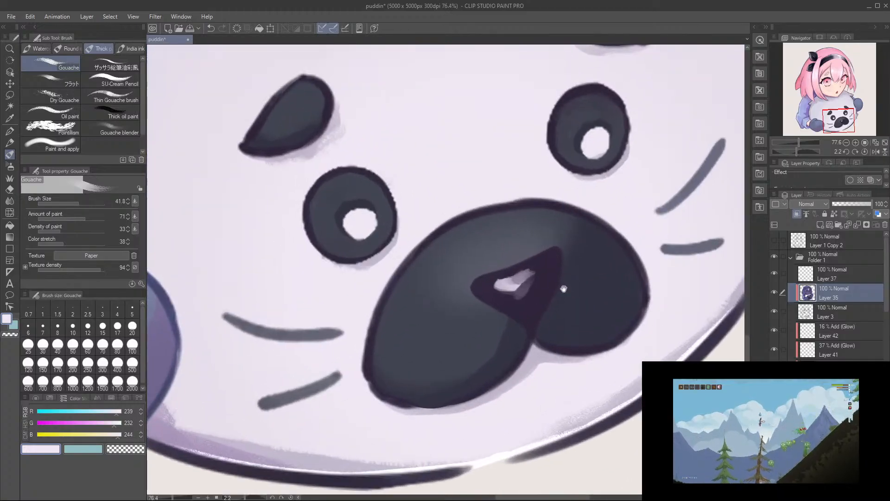
key("ctrl+z")
key("ctrl+z")
key("ctrl+z")
key("ctrl+z")
left_click_drag(506, 284, 495, 288)
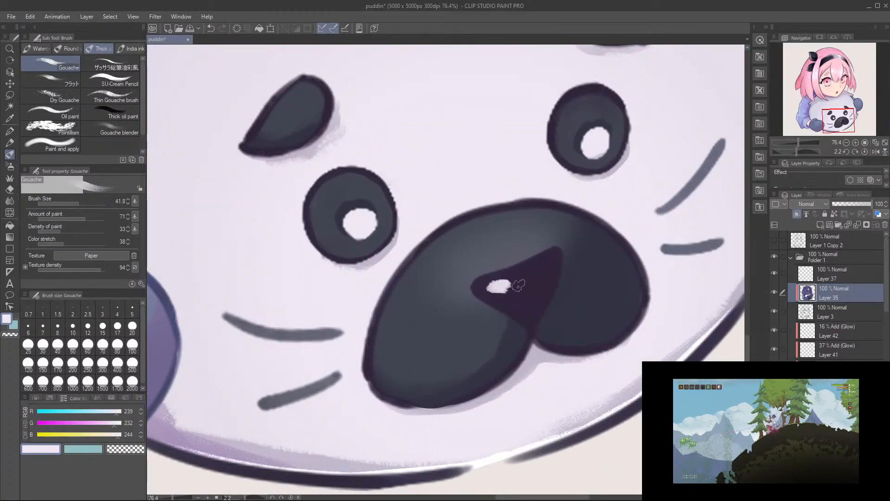
Step: Tint the triangle of the seal's nose a lighter purple with the Gouache brush at size 65.2, keeping its edges dark
key("bracketright")
key("bracketright")
left_click_drag(549, 263, 534, 306)
left_click_drag(552, 260, 537, 306)
key("ctrl+z")
mouse_move(513, 274)
left_mouse_down()
mouse_move(485, 284)
mouse_move(493, 290)
left_mouse_up()
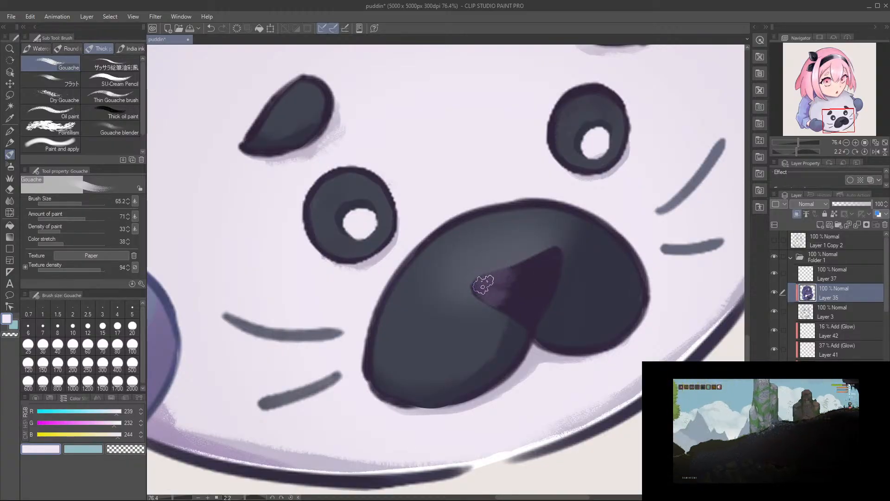
mouse_move(477, 284)
left_mouse_down()
mouse_move(518, 319)
mouse_move(497, 298)
mouse_move(511, 296)
mouse_move(517, 310)
mouse_move(507, 267)
mouse_move(516, 269)
mouse_move(518, 292)
mouse_move(532, 291)
mouse_move(524, 322)
mouse_move(540, 255)
mouse_move(523, 305)
mouse_move(533, 261)
mouse_move(494, 281)
mouse_move(504, 299)
mouse_move(517, 298)
mouse_move(520, 322)
mouse_move(519, 308)
mouse_move(481, 285)
mouse_move(529, 277)
mouse_move(518, 311)
mouse_move(542, 251)
mouse_move(535, 332)
mouse_move(537, 323)
mouse_move(528, 326)
mouse_move(537, 315)
mouse_move(525, 322)
mouse_move(539, 310)
mouse_move(508, 323)
mouse_move(521, 320)
mouse_move(474, 294)
mouse_move(511, 324)
mouse_move(487, 312)
mouse_move(463, 283)
mouse_move(486, 261)
mouse_move(542, 245)
mouse_move(531, 253)
mouse_move(563, 258)
mouse_move(557, 297)
mouse_move(544, 249)
left_mouse_up()
left_click(533, 325, "alt")
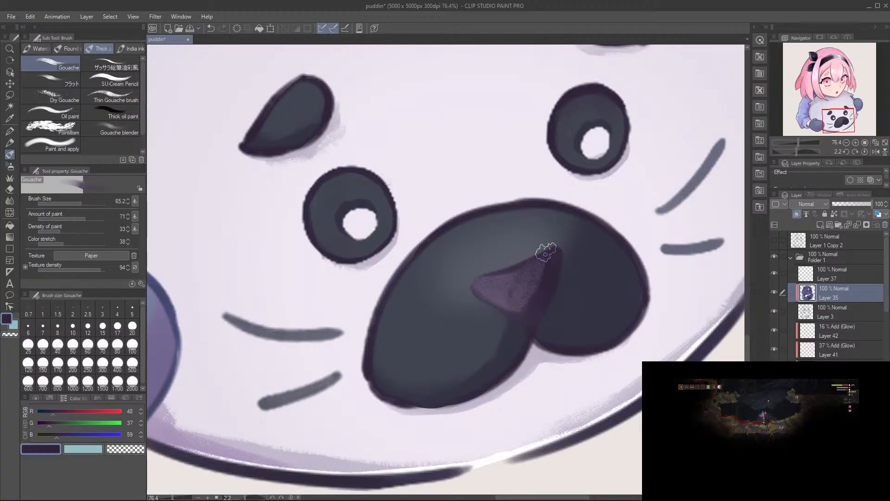
Step: Paint small pale highlights (239, 232, 244) on the purple triangle of the seal's nose with a finer Gouache brush
left_click(598, 143, "alt")
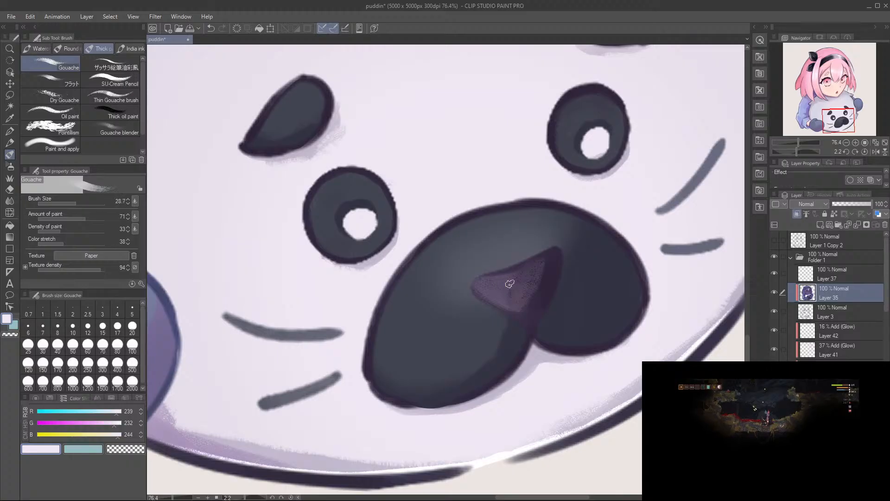
mouse_move(499, 286)
left_mouse_down()
mouse_move(487, 284)
mouse_move(505, 286)
left_mouse_up()
key("ctrl+z")
key("ctrl+z")
key("ctrl+z")
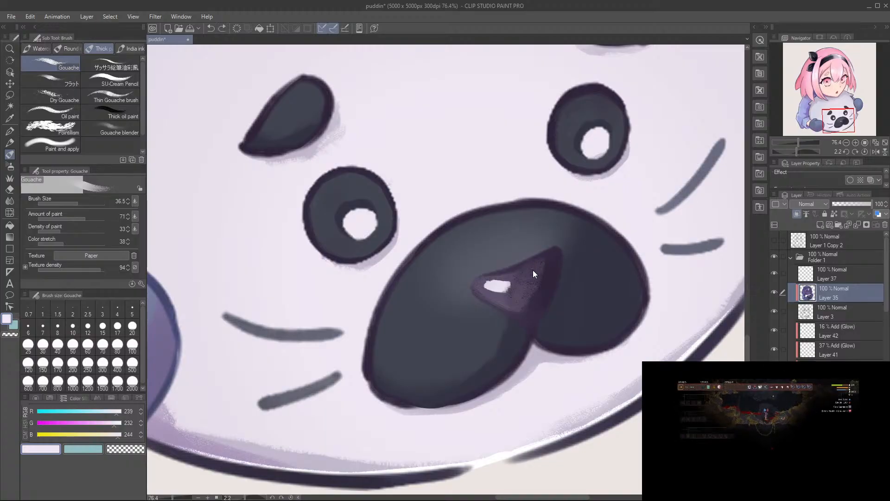
left_click_drag(533, 269, 534, 275)
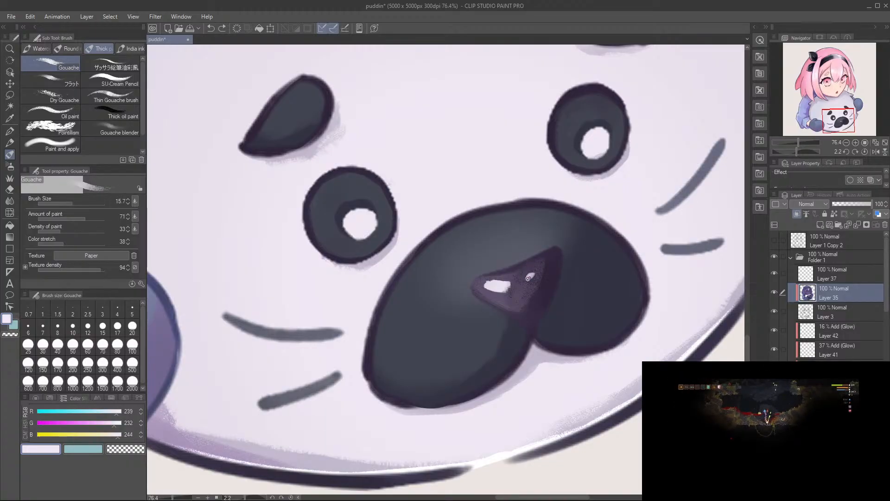
Step: Reduce the nose triangle's highlights to one softer spot with the Gouache brush at size 26.5 and save the drawing
scroll(548, 163, "down", 6)
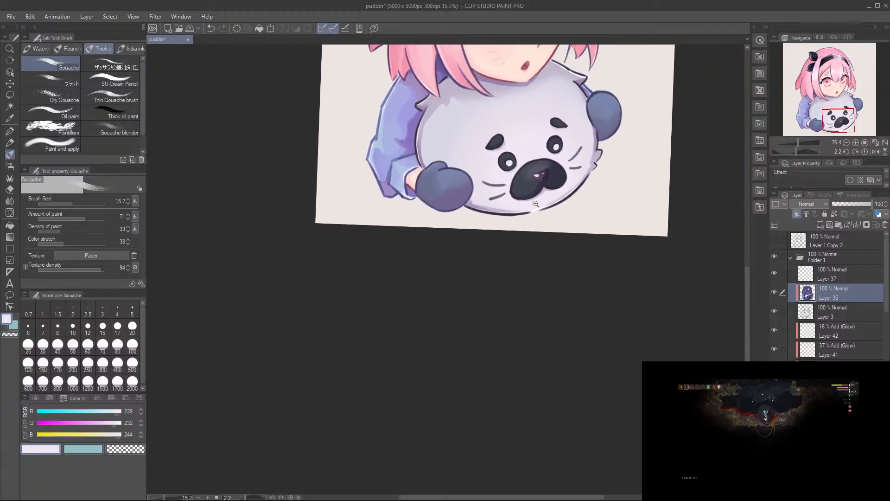
scroll(548, 163, "down", 3)
scroll(516, 215, "up", 8)
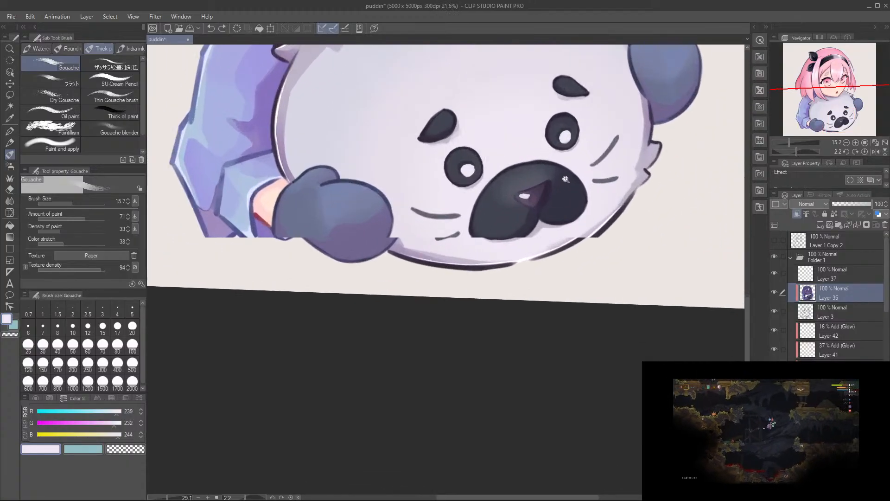
mouse_move(479, 243)
left_mouse_down()
mouse_move(496, 240)
mouse_move(491, 244)
left_mouse_up()
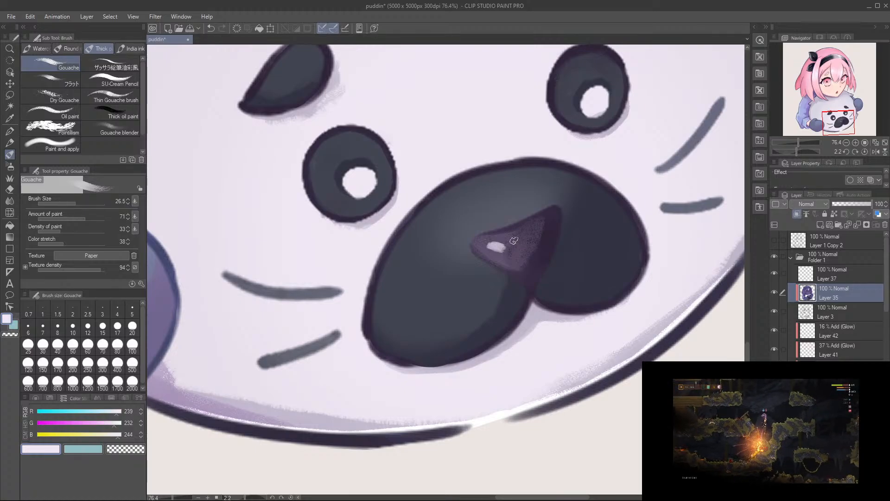
left_click_drag(539, 211, 480, 298)
key("ctrl+s")
Step: Reset the canvas rotation and examine the whole illustration
left_click_drag(532, 269, 529, 270)
mouse_move(530, 264)
left_mouse_down()
mouse_move(486, 329)
mouse_move(481, 358)
left_mouse_up()
mouse_move(494, 315)
left_mouse_down()
mouse_move(513, 299)
mouse_move(519, 321)
left_mouse_up()
key("r")
left_click(863, 153)
left_click_drag(615, 199, 603, 203)
left_click_drag(615, 199, 604, 268)
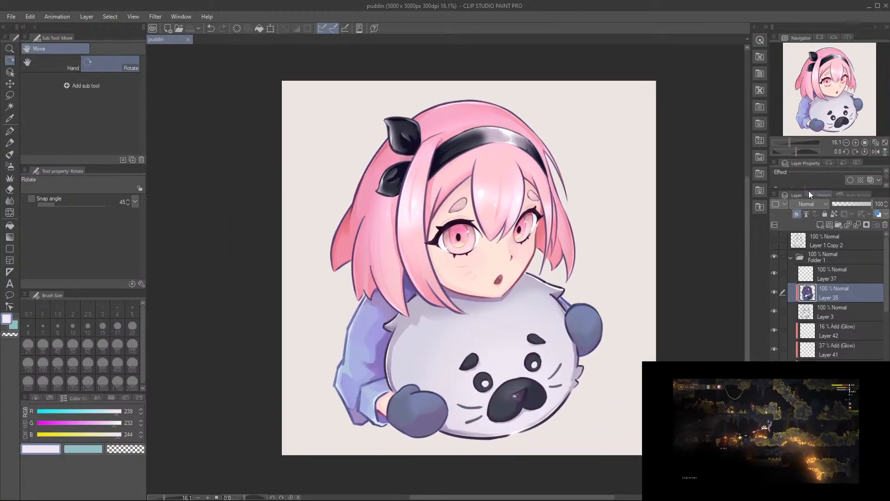
scroll(478, 268, "up", 1)
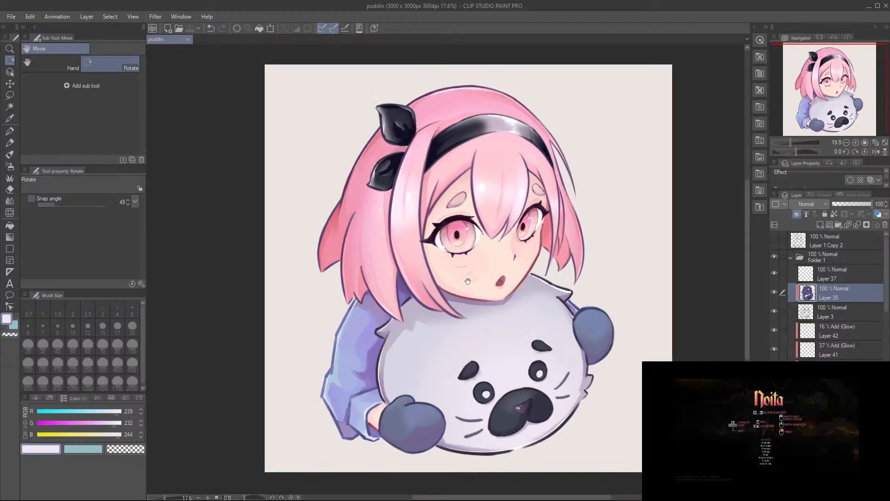
scroll(468, 278, "up", 1)
left_click_drag(472, 288, 473, 294)
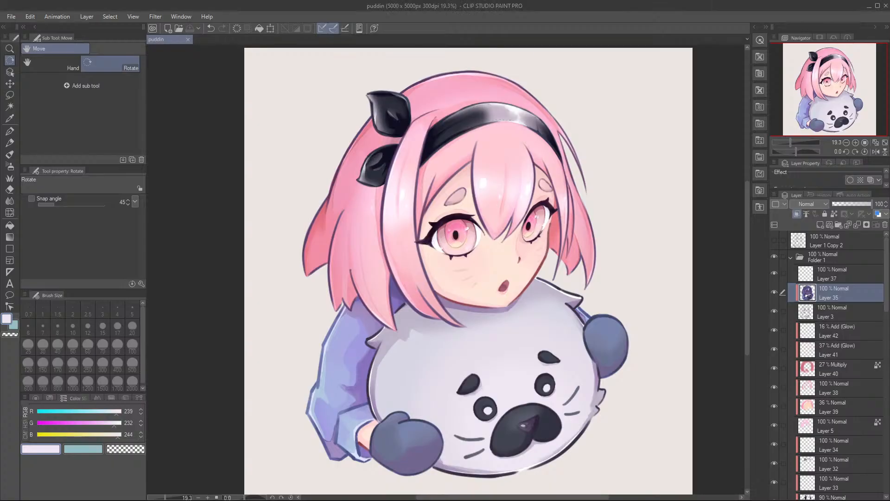
Step: Collapse Folder 1 and compare the painting with the line sketch by toggling the visibility of Folder 1 and Layer 1 Copy 2
left_click(790, 257)
left_click(773, 240)
left_click(773, 256)
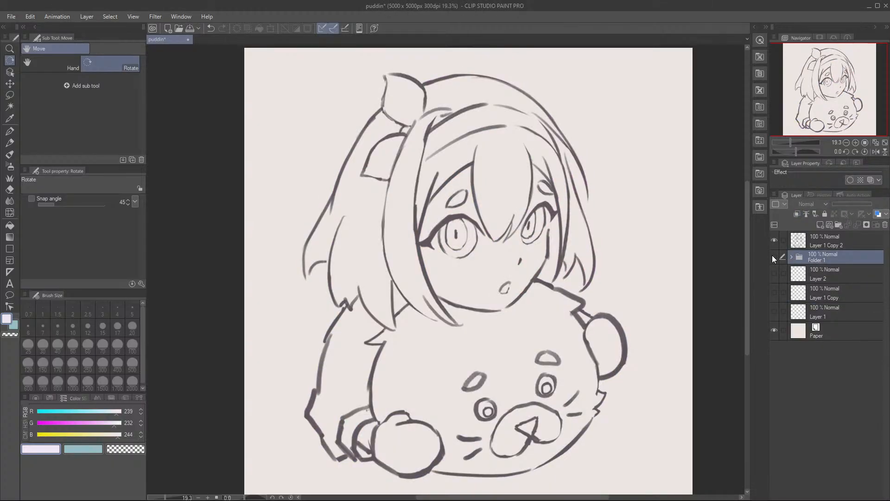
left_click(773, 240)
left_click(774, 256)
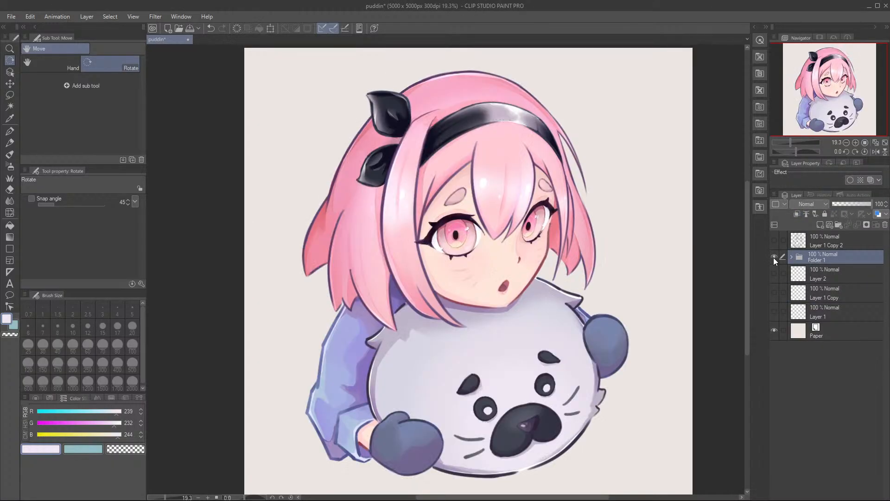
left_click(775, 254)
left_click(775, 238)
left_click(775, 238)
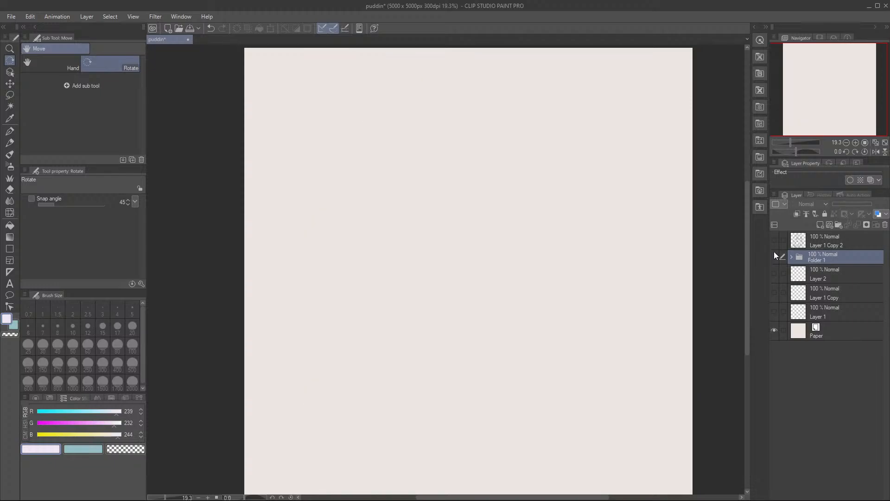
left_click(775, 253)
left_click(775, 254)
left_click(772, 238)
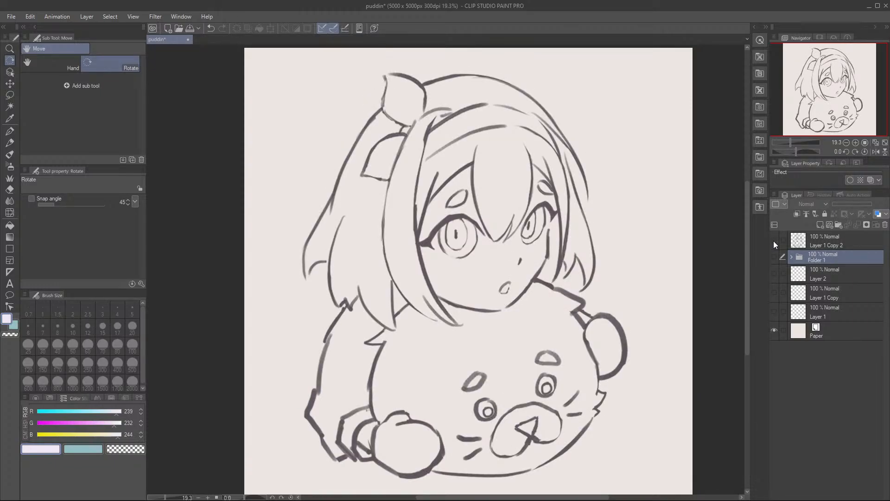
left_click(773, 240)
left_click(774, 253)
left_click(775, 253)
left_click(774, 241)
left_click(775, 239)
left_click(775, 254)
left_click(775, 254)
left_click(774, 240)
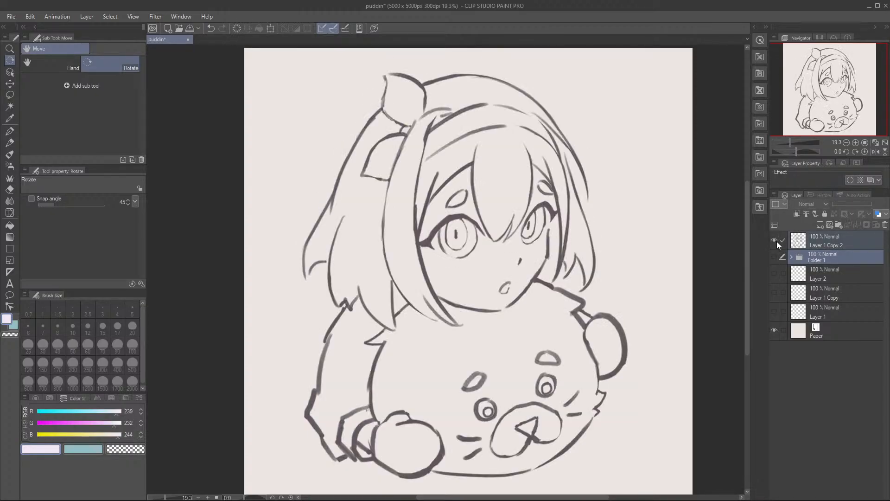
left_click(774, 240)
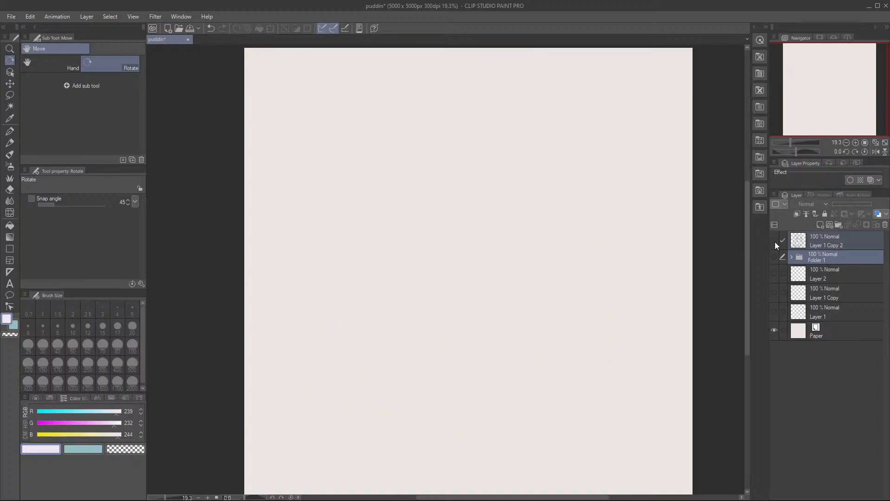
left_click(774, 256)
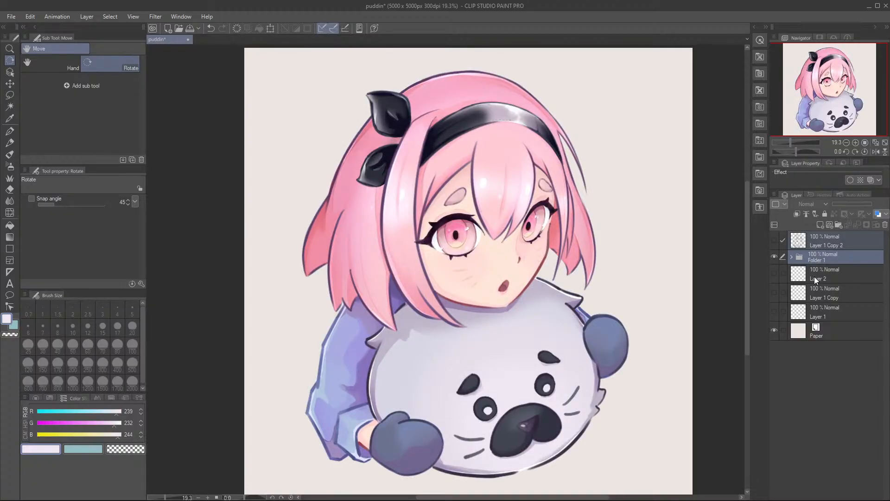
Step: Select Layer 2 and review the early thumbnail sketches by toggling the visibility of Layer 2, Layer 1 Copy and Layer 1
left_click(814, 275)
left_click(775, 274)
left_click(776, 273)
left_click(775, 292)
left_click(774, 273)
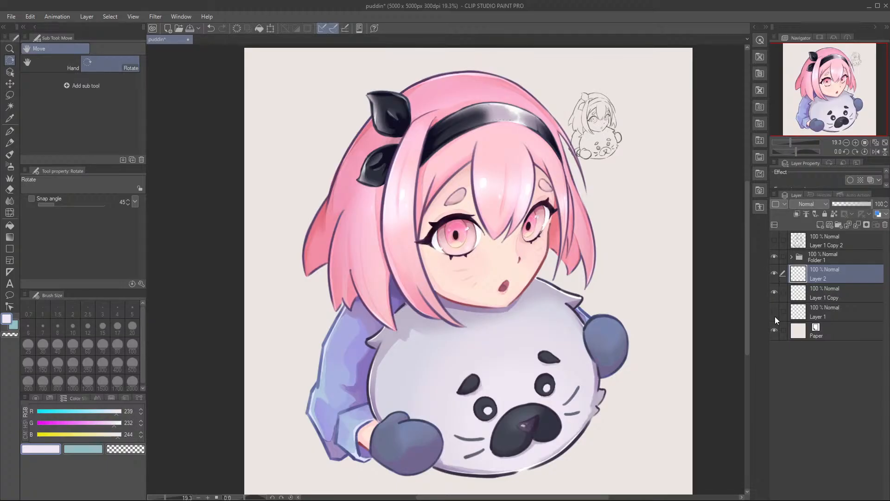
left_click(774, 312)
left_click(776, 292)
left_click(776, 274)
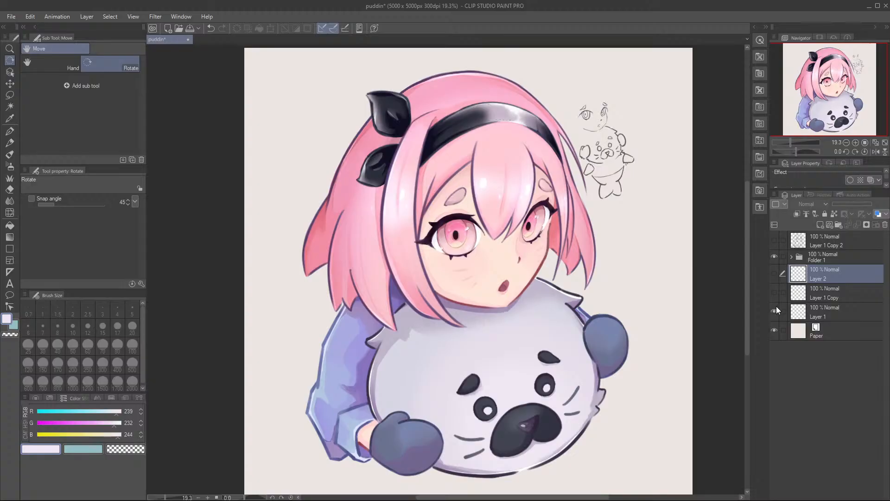
left_click(775, 311)
left_click(775, 293)
left_click(775, 275)
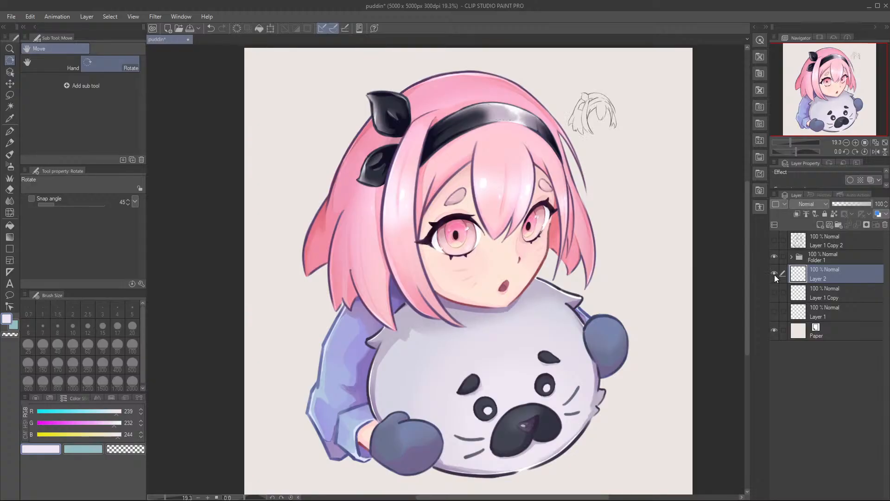
left_click(774, 274)
left_click(775, 240)
left_click(775, 240)
left_click(775, 240)
left_click(775, 241)
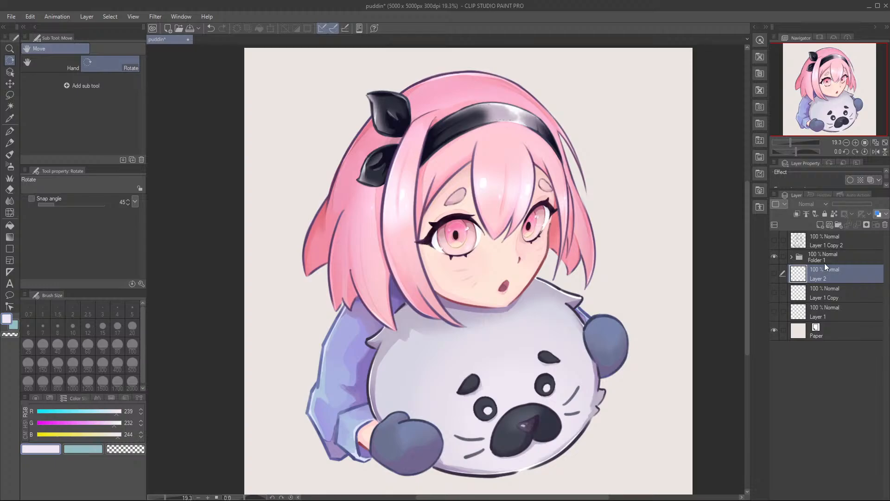
Step: Add a new layer directly beneath Folder 1 and straighten the canvas with the whole illustration in view
left_click(819, 226)
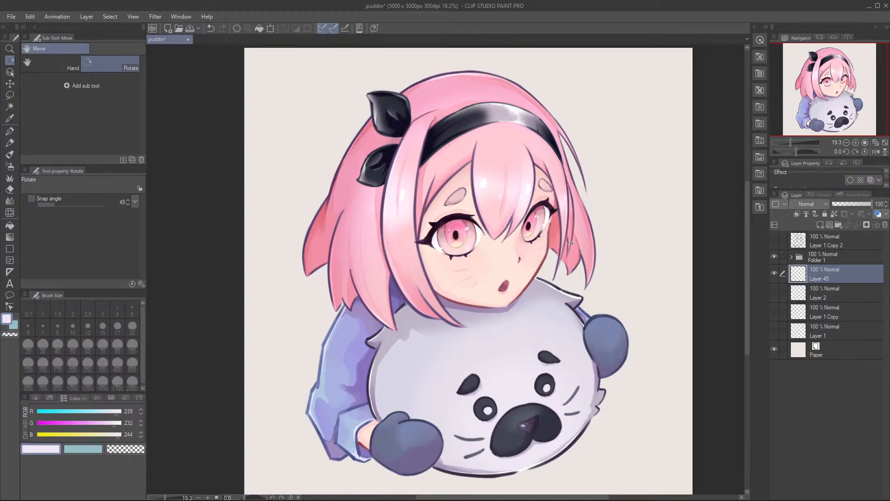
left_click_drag(478, 158, 483, 160)
left_click_drag(814, 134, 820, 136)
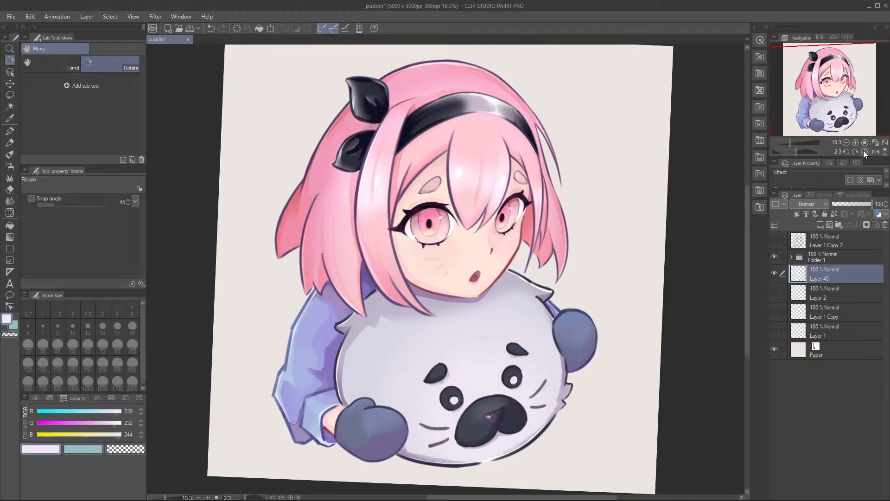
left_click(865, 152)
key("b")
scroll(513, 150, "down", 3)
left_click_drag(463, 208, 493, 240)
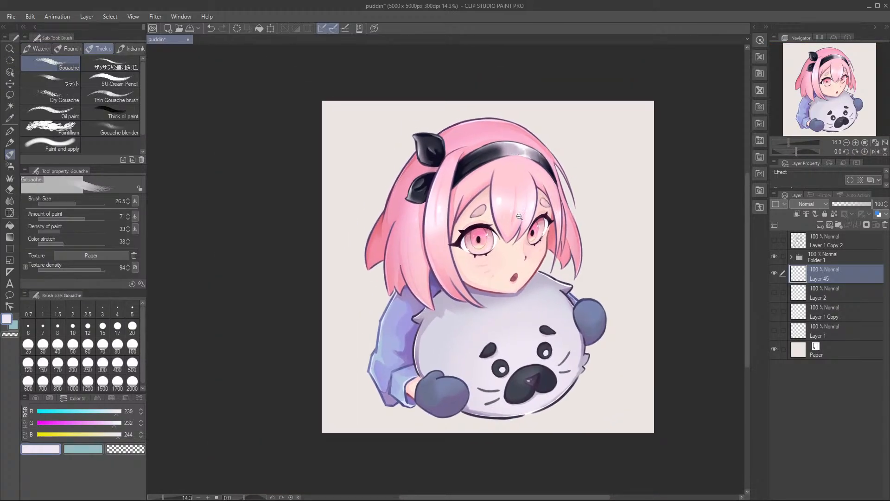
scroll(505, 226, "up", 1)
left_click_drag(380, 221, 367, 214)
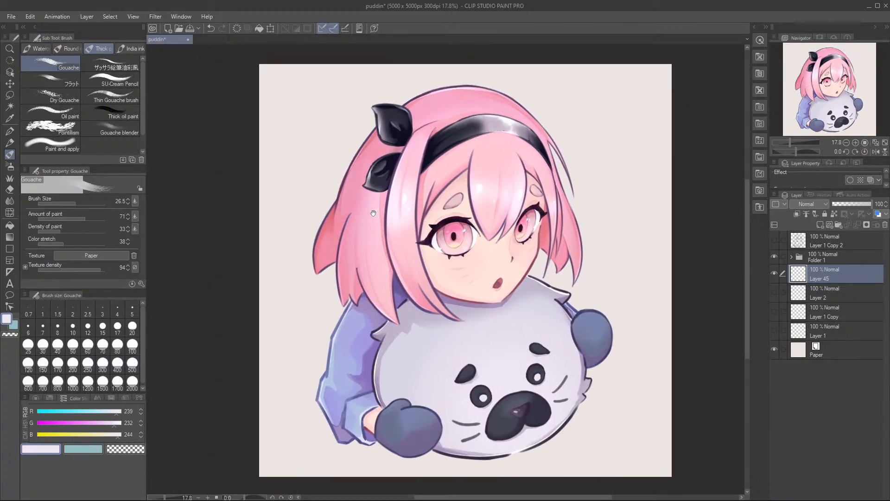
Step: Fill the whole canvas on the new background layer with a pink rectangle in RGB 247, 165, 179
left_click(10, 250)
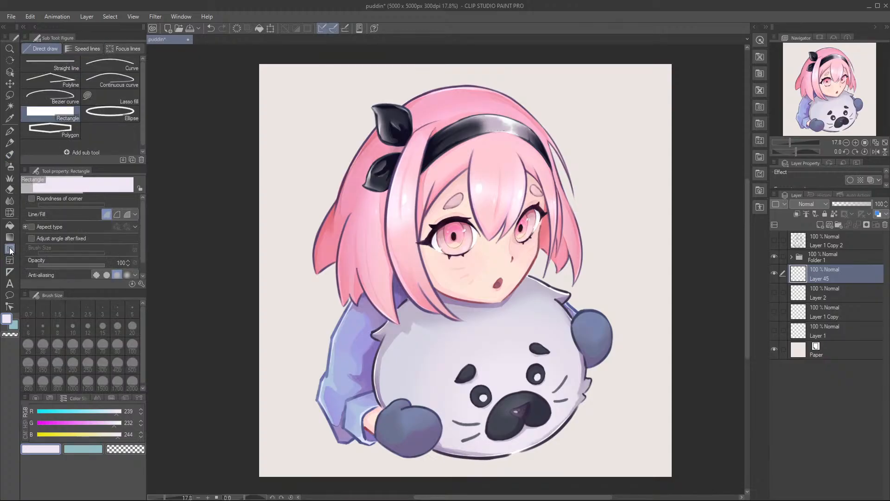
left_click(372, 136, "alt")
left_click(98, 416)
left_click(92, 422)
left_click_drag(99, 415, 112, 413)
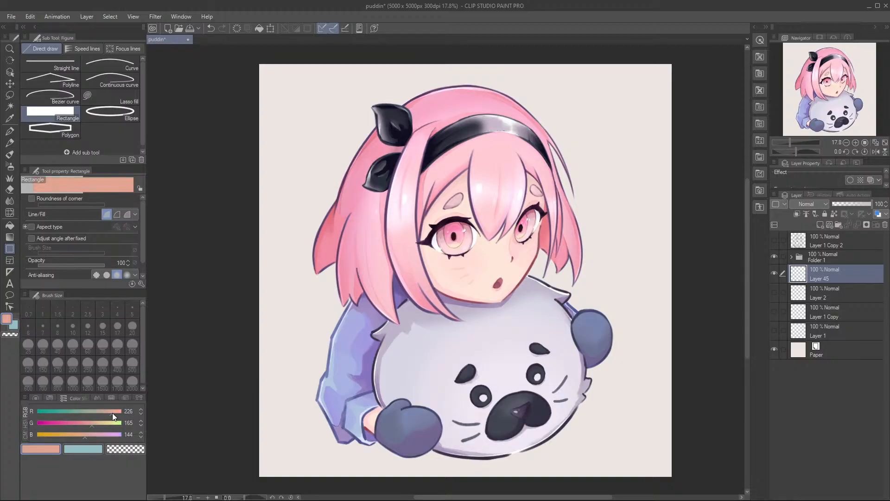
left_click(96, 433)
left_click_drag(247, 53, 664, 474)
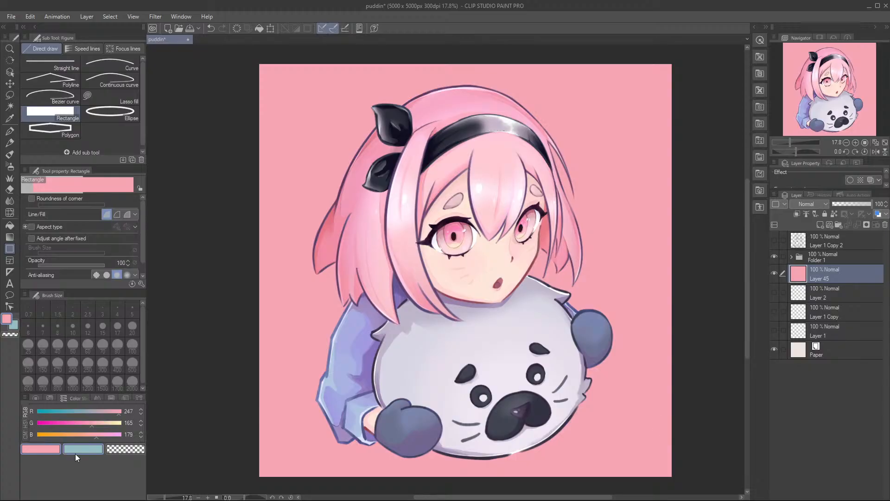
Step: Try refilling the background with RGB 247, 184, 175 and with a paler 247, 207, 202
left_click(87, 435)
left_click(96, 424)
left_click(95, 435)
left_click_drag(256, 63, 667, 485)
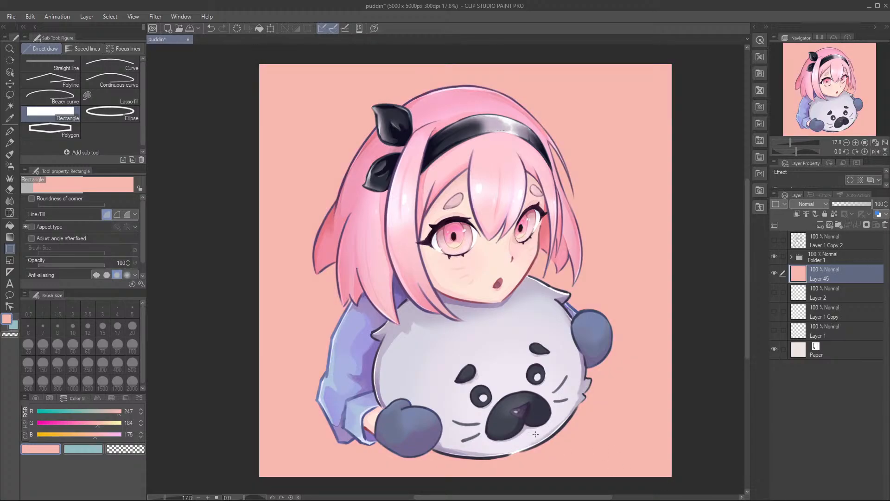
left_click(101, 435)
left_click(106, 424)
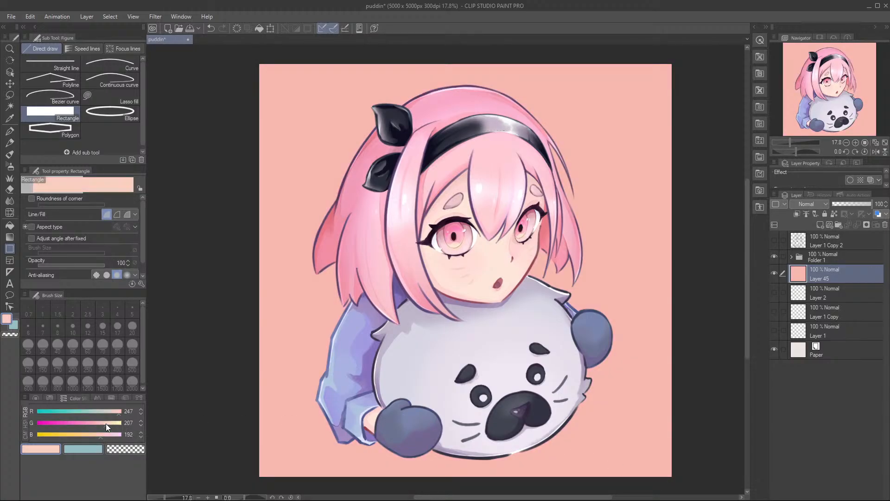
left_click_drag(249, 57, 675, 485)
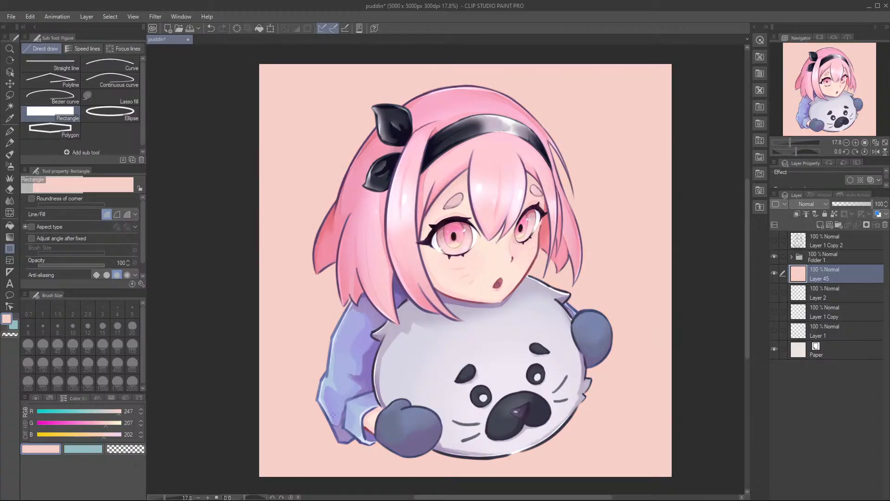
Step: Refill the entire background with a peach pink rectangle in RGB 247, 196, 184
left_click(102, 423)
left_click(98, 434)
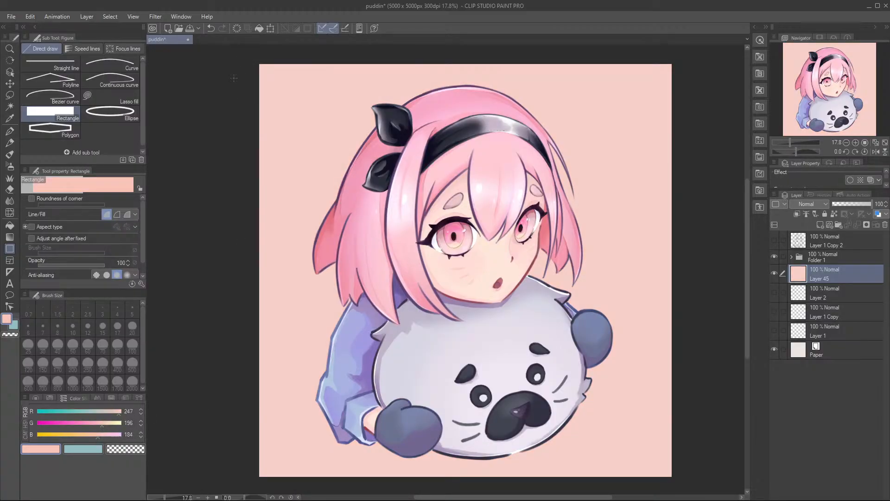
left_click_drag(253, 61, 691, 474)
left_click_drag(499, 407, 497, 423)
Step: Paint broad Dry Gouache colour variation around the character, using RGB 247, 186, 188 at brush size 1415.6
key("b")
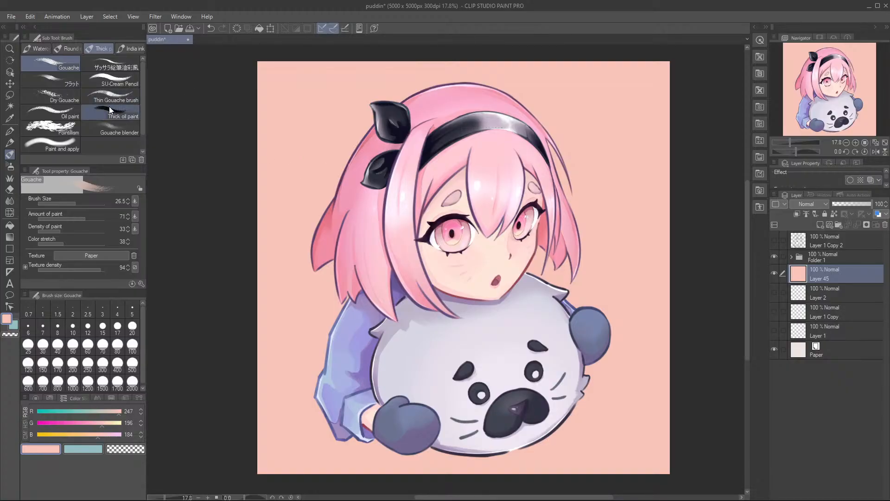
left_click(63, 95)
left_click_drag(299, 208, 322, 206)
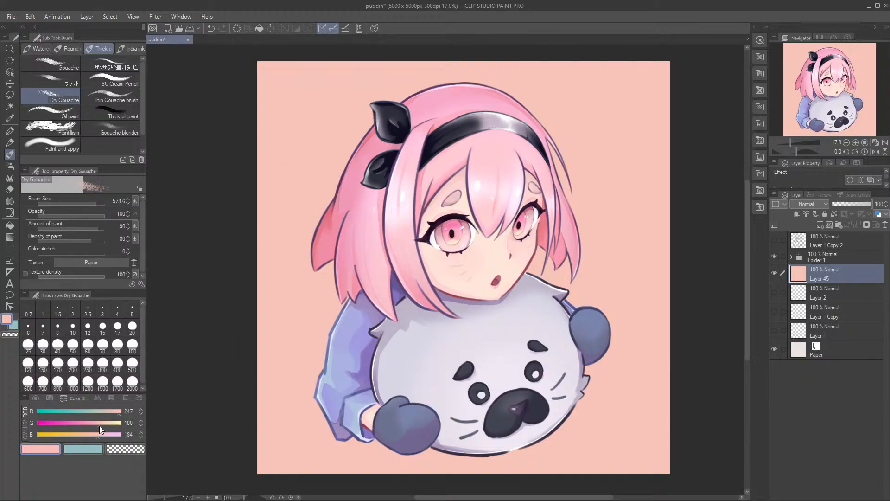
left_click_drag(228, 198, 263, 185)
mouse_move(347, 101)
left_mouse_down()
mouse_move(292, 134)
mouse_move(324, 111)
left_mouse_up()
scroll(677, 260, "down", 3)
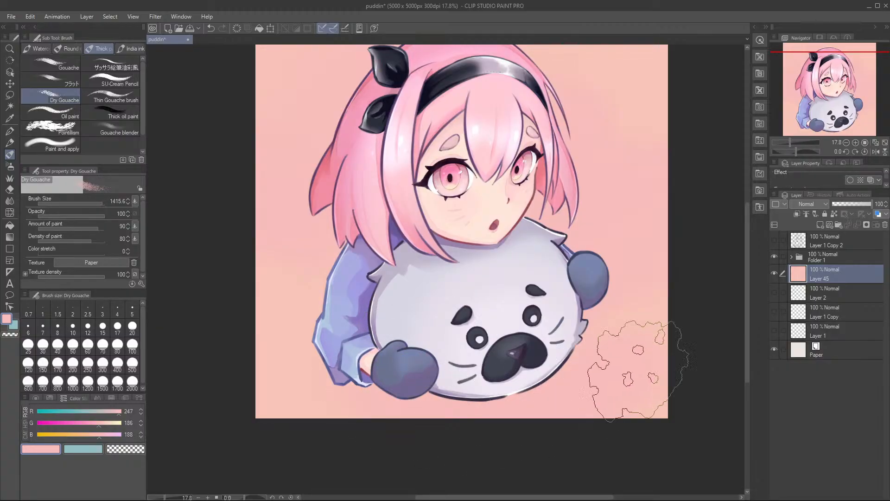
left_click_drag(579, 248, 577, 287)
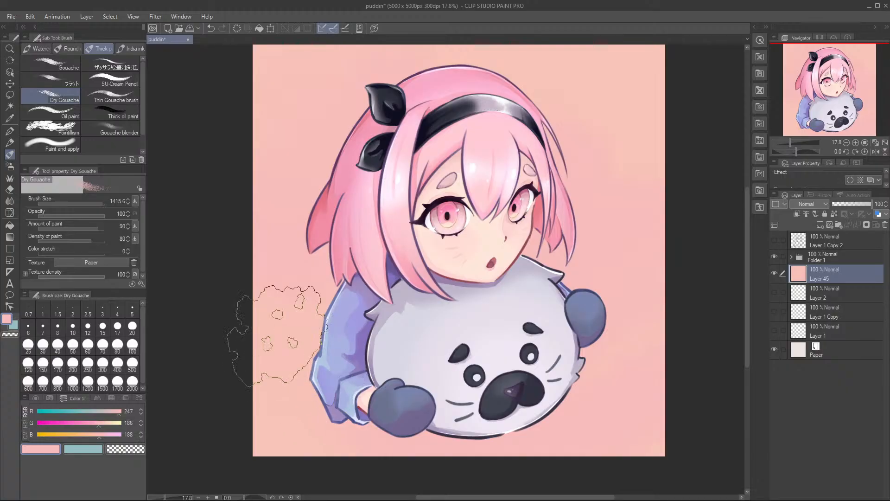
left_click_drag(375, 236, 368, 266)
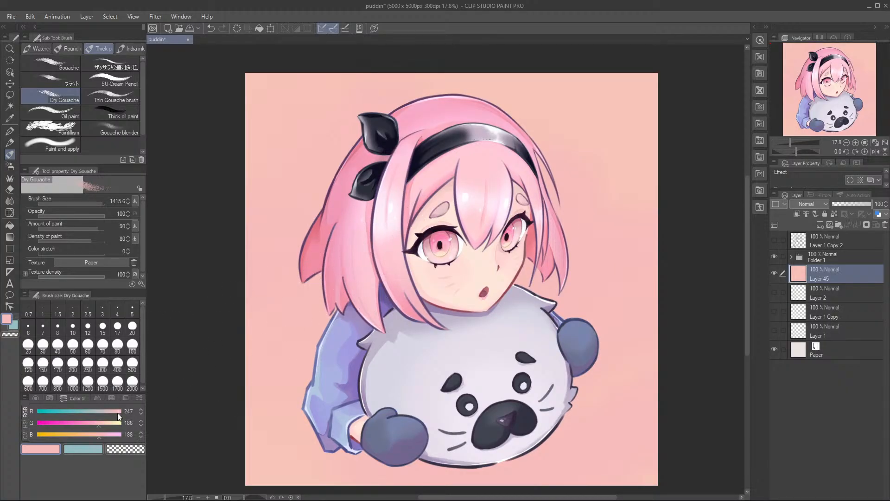
Step: Add pinker Dry Gouache strokes to the background around the character in RGB 247, 170, 207, undoing the last one
left_click(105, 423)
left_click_drag(102, 423, 93, 425)
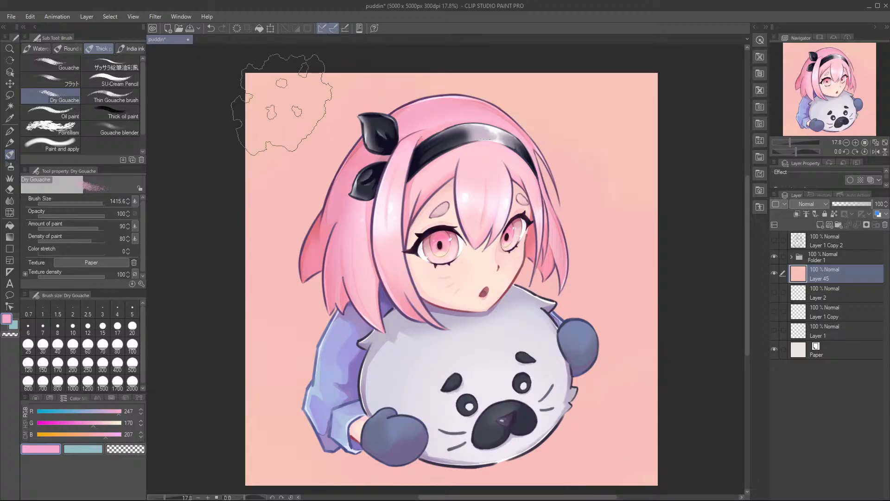
mouse_move(424, 111)
left_mouse_down()
mouse_move(449, 114)
mouse_move(442, 111)
left_mouse_up()
mouse_move(332, 240)
left_mouse_down()
mouse_move(344, 226)
mouse_move(299, 277)
mouse_move(292, 304)
mouse_move(338, 350)
mouse_move(345, 379)
left_mouse_up()
mouse_move(546, 245)
left_mouse_down()
mouse_move(537, 303)
mouse_move(582, 345)
left_mouse_up()
scroll(657, 316, "down", 2)
scroll(657, 318, "up", 2)
scroll(646, 308, "down", 2)
scroll(650, 308, "up", 1)
key("ctrl+z")
Step: Try narrower Dry Gouache streaks along the background's edges and above the head, and undo them
left_click_drag(666, 297, 653, 294)
left_click_drag(309, 319, 299, 318)
left_click_drag(323, 134, 279, 148)
mouse_move(357, 87)
left_mouse_down()
mouse_move(436, 104)
mouse_move(509, 81)
left_mouse_up()
key("ctrl+z")
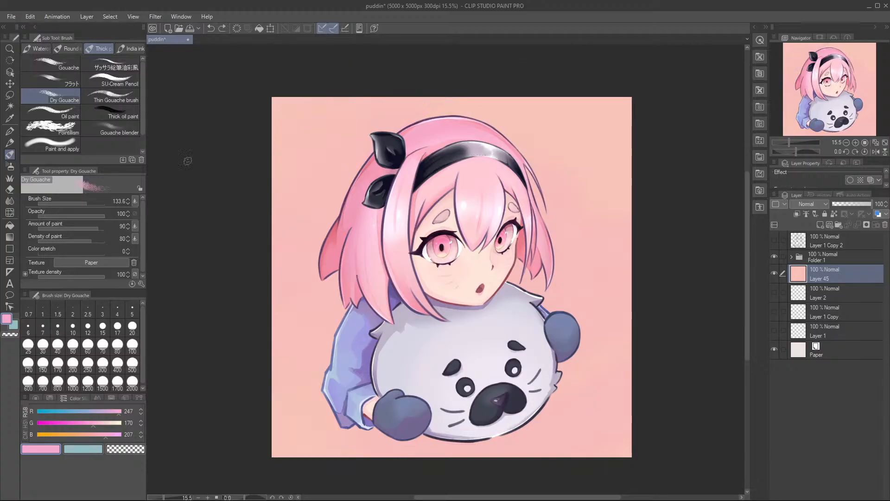
Step: Switch to the フラット brush at size 83.6, undo the faint test lines, and set the colour to RGB 247, 227, 235
left_click(65, 82)
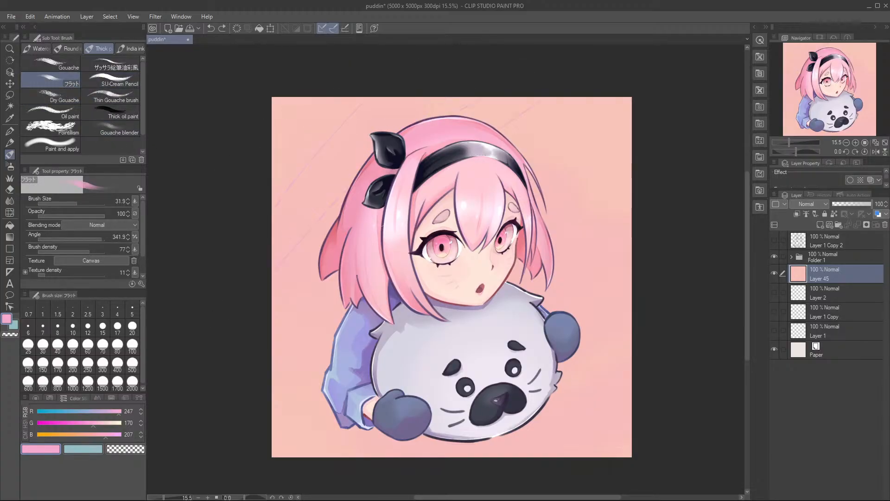
key("ctrl+z")
left_click(115, 433)
left_click(112, 422)
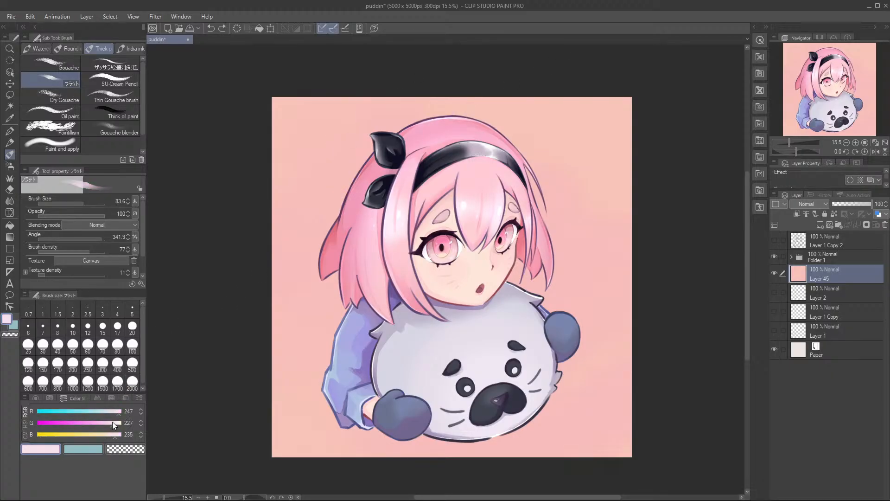
Step: Try two sets of pale diagonal lines sweeping across the background behind the character, undoing each set
left_click_drag(406, 61, 265, 217)
left_click_drag(266, 279, 482, 94)
left_click_drag(525, 108, 264, 375)
key("ctrl+z")
key("ctrl+z")
key("ctrl+z")
left_click_drag(404, 92, 266, 238)
left_click_drag(267, 338, 640, 124)
left_click_drag(636, 161, 267, 390)
left_click_drag(302, 455, 644, 283)
key("ctrl+z")
key("ctrl+z")
key("ctrl+z")
key("ctrl+z")
Step: Try differently spaced diagonal lines across the background, undoing the unsatisfactory strokes
left_click_drag(423, 98, 269, 209)
left_click_drag(637, 143, 270, 298)
left_click_drag(636, 225, 270, 423)
left_click_drag(636, 360, 408, 459)
key("ctrl+z")
mouse_move(404, 97)
left_mouse_down()
mouse_move(384, 109)
mouse_move(582, 223)
mouse_move(642, 363)
left_mouse_up()
key("ctrl+z")
mouse_move(408, 97)
left_mouse_down()
mouse_move(339, 149)
mouse_move(625, 229)
mouse_move(272, 405)
left_mouse_up()
key("ctrl+z")
mouse_move(371, 97)
left_mouse_down()
mouse_move(267, 230)
mouse_move(201, 471)
left_mouse_up()
key("ctrl+z")
mouse_move(354, 97)
left_mouse_down()
mouse_move(221, 314)
mouse_move(645, 218)
mouse_move(627, 93)
left_mouse_up()
key("ctrl+z")
Step: Draw the curved pale diagonal lines across the background behind the character and save the illustration
mouse_move(355, 96)
left_mouse_down()
mouse_move(267, 318)
mouse_move(647, 272)
left_mouse_up()
mouse_move(597, 261)
left_mouse_down()
mouse_move(595, 225)
mouse_move(582, 254)
left_mouse_up()
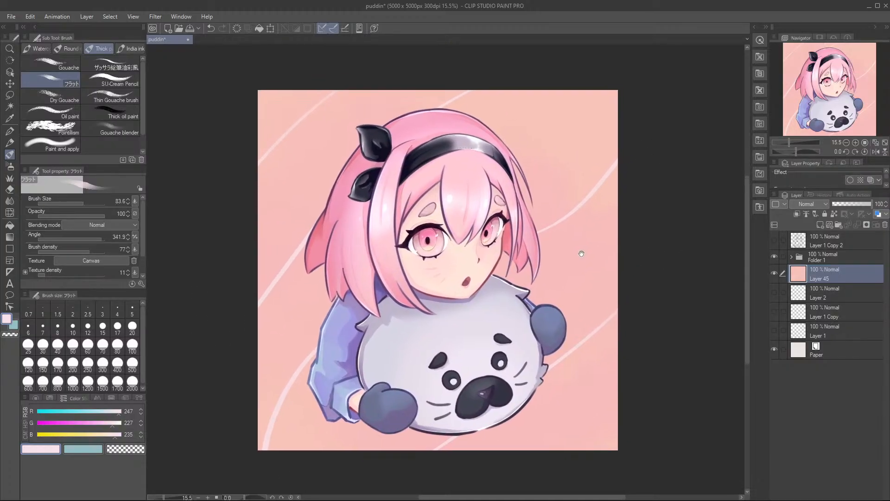
key("ctrl+s")
Step: Duplicate Folder 1 and merge all layers inside the original folder, from Layer 37 to Layer 4, into one
left_click(824, 259)
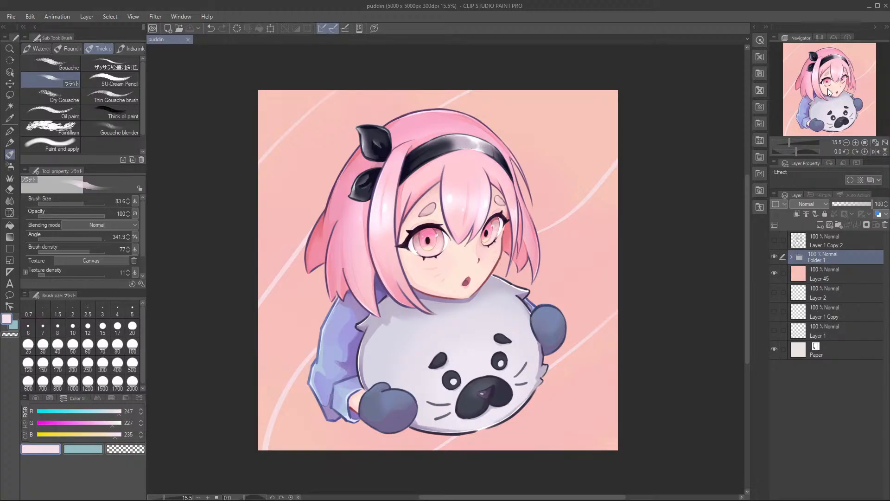
key("ctrl+v")
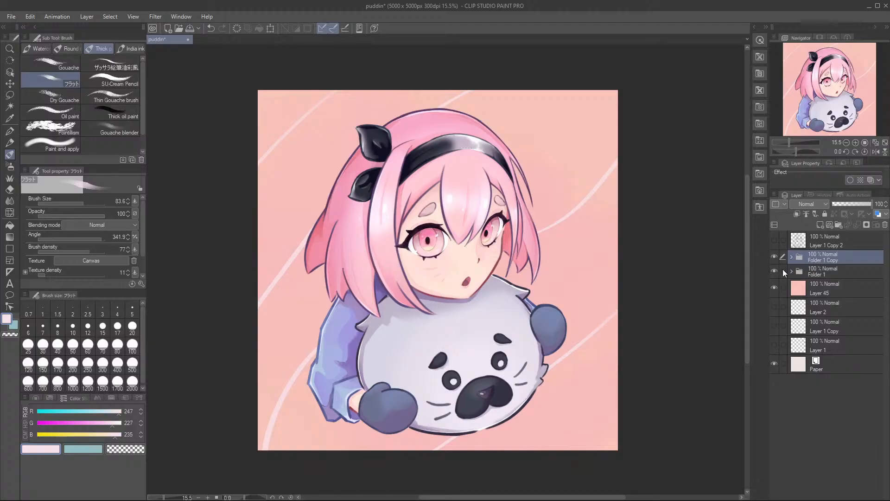
left_click(812, 271)
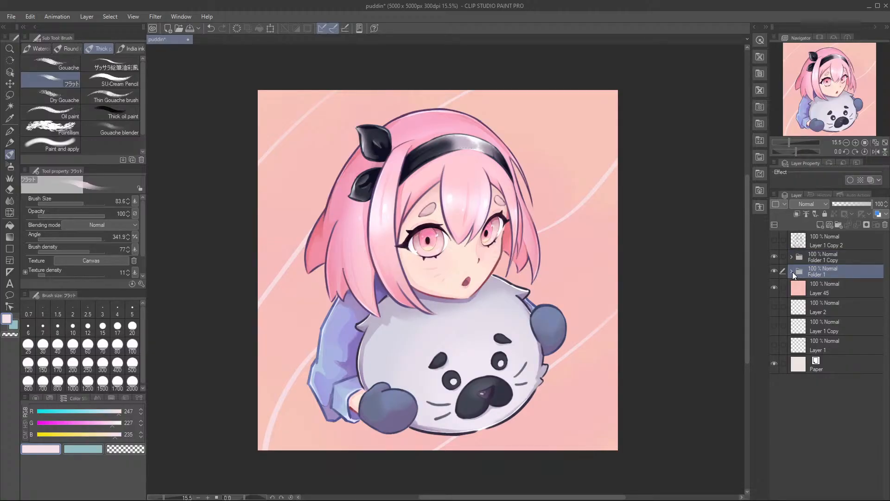
left_click(792, 272)
scroll(808, 313, "down", 2)
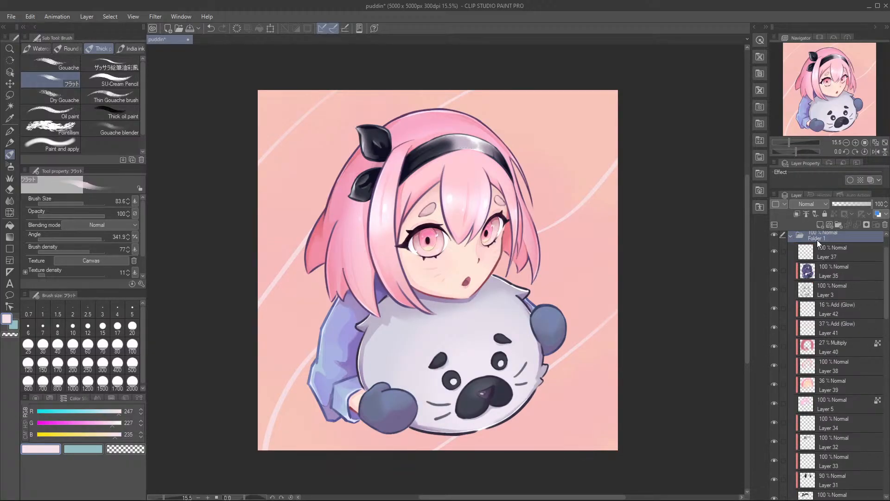
scroll(818, 243, "down", 10)
scroll(825, 408, "down", 8)
left_click(837, 393, "shift")
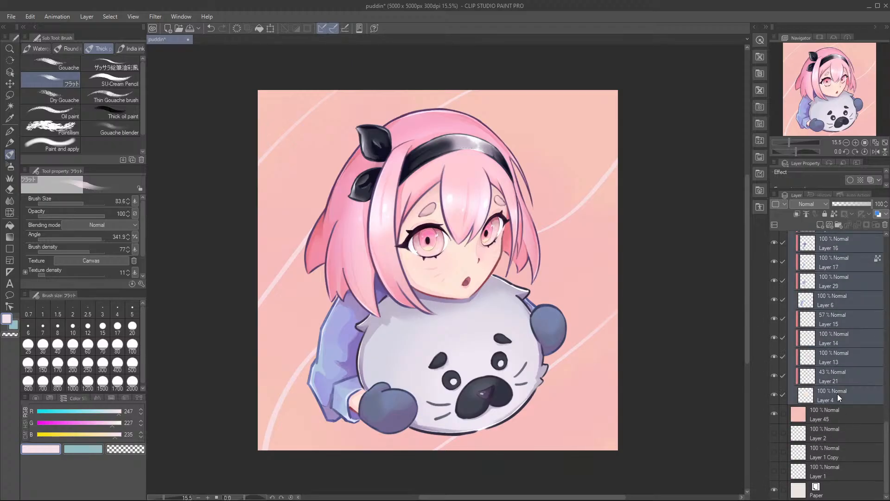
scroll(838, 390, "up", 3)
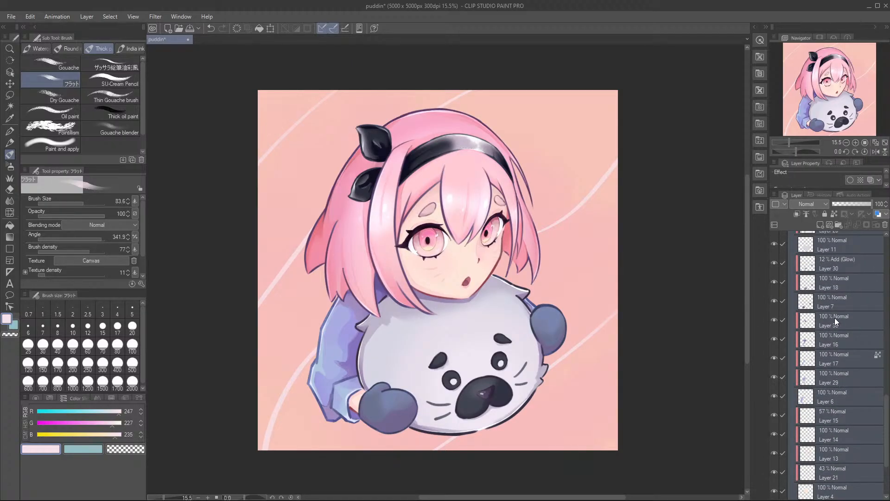
key("shift+alt+e")
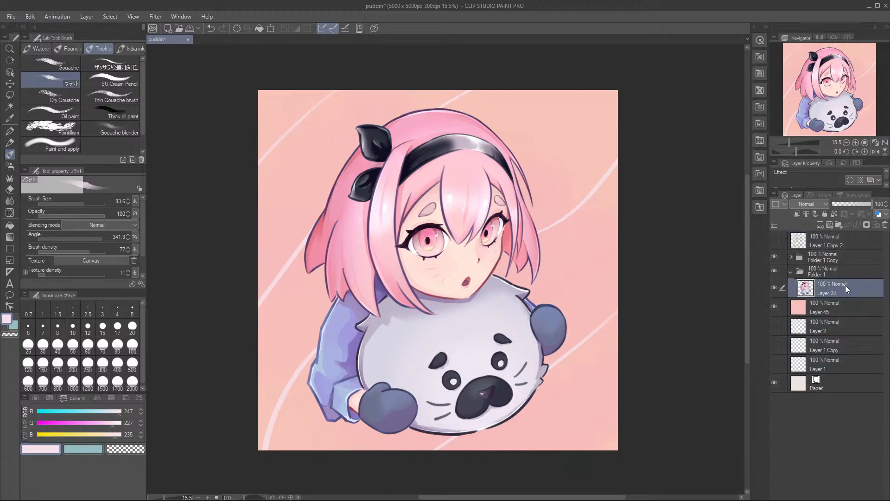
Step: Hide Folder 1 Copy and add a new layer clipped to the merged character layer in Folder 1
left_click(774, 257)
left_click(813, 273)
left_click(790, 272)
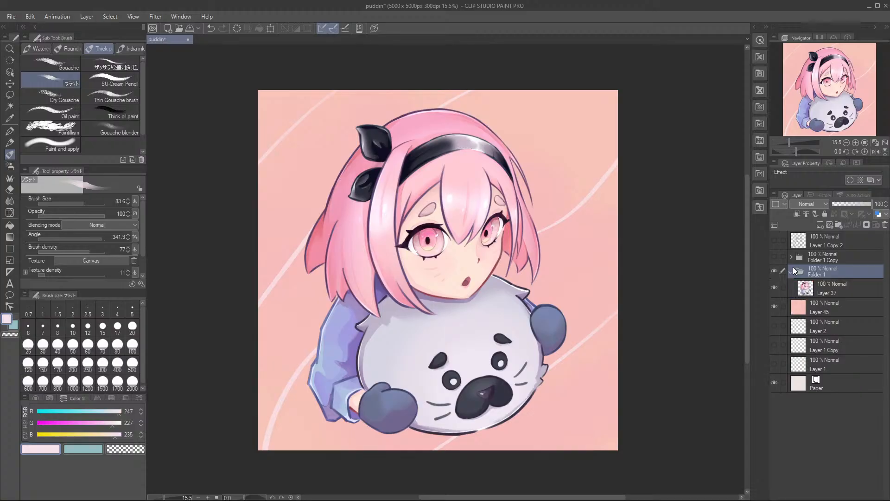
left_click(791, 272)
left_click(826, 290)
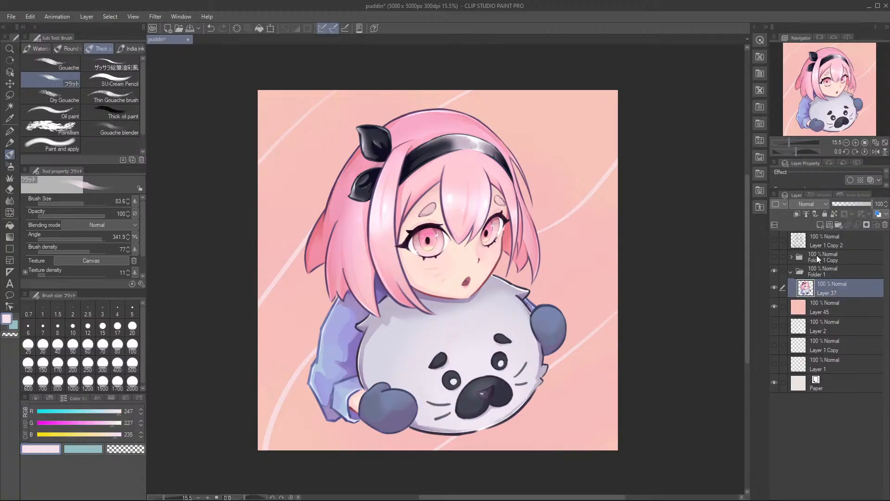
left_click(821, 225)
left_click(797, 215)
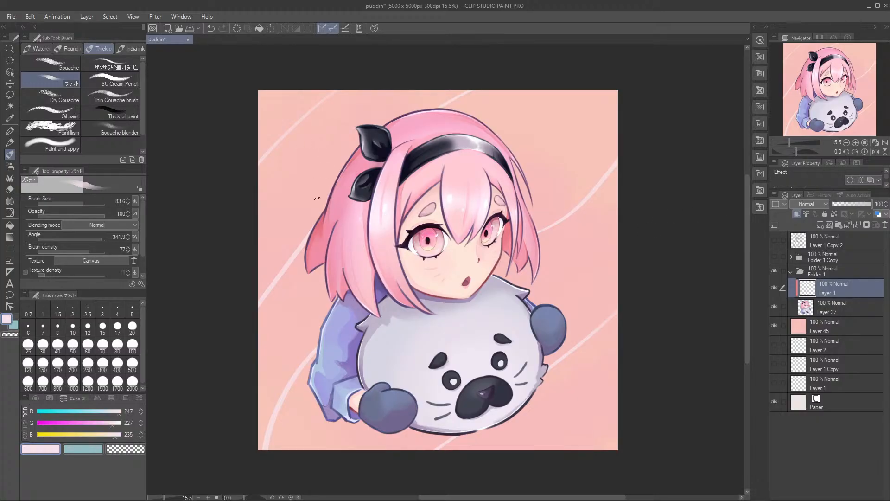
Step: Cover the character's outer hair, sleeve and mitten areas using the Round mixing brush at size 886 in RGB 203, 156, 144
key("b")
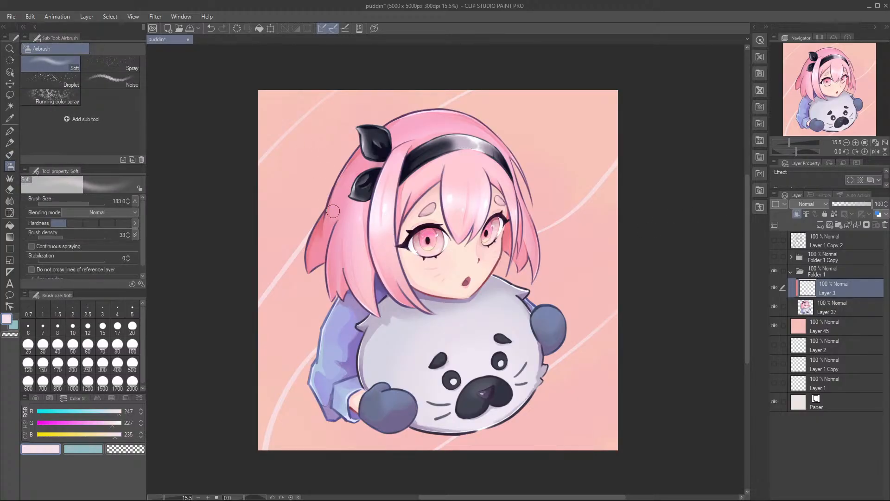
key("b")
key("b")
left_click(64, 48)
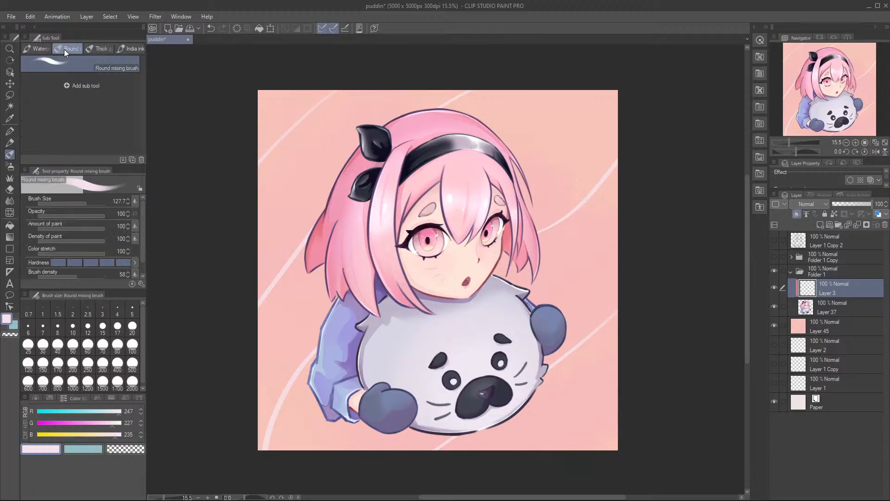
left_click(93, 422)
left_click(88, 414)
left_click(87, 426)
left_click(87, 425)
left_click(86, 434)
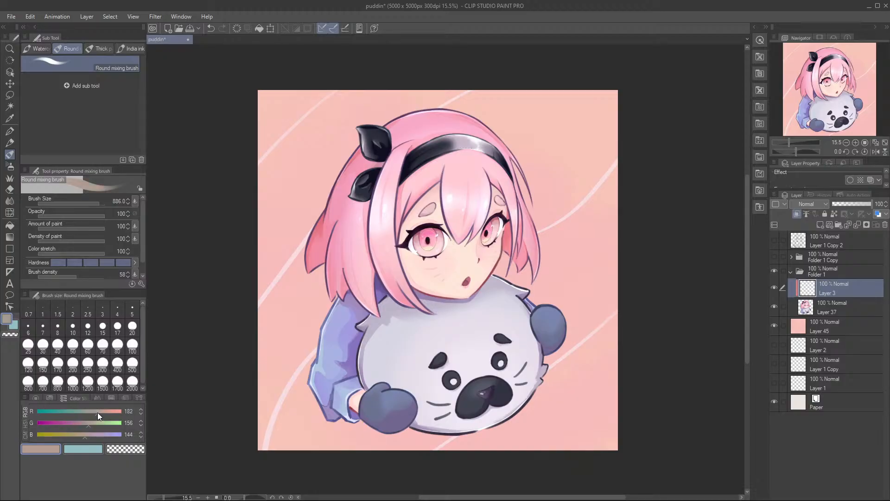
left_click_drag(380, 111, 285, 259)
mouse_move(278, 341)
left_mouse_down()
mouse_move(297, 328)
mouse_move(384, 150)
mouse_move(352, 209)
mouse_move(327, 300)
mouse_move(320, 373)
mouse_move(329, 413)
left_mouse_up()
mouse_move(518, 190)
left_mouse_down()
mouse_move(482, 134)
mouse_move(526, 217)
mouse_move(565, 373)
left_mouse_up()
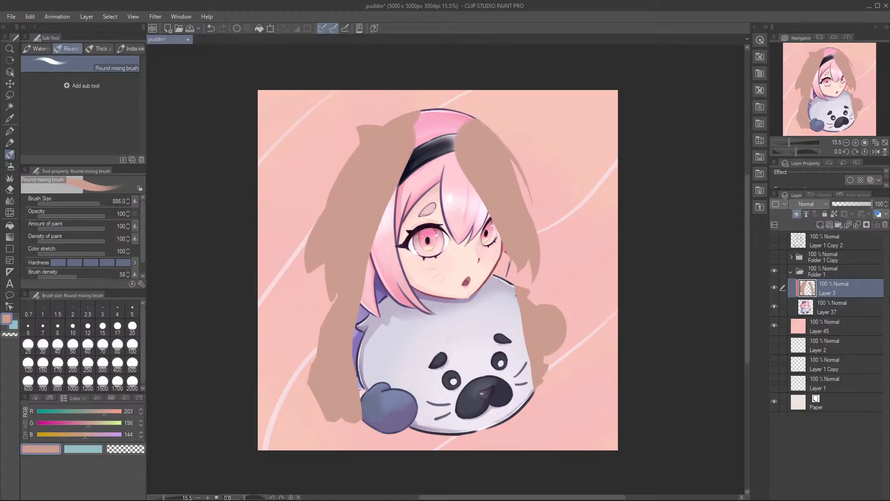
Step: Cover the headband, hair, face and seal plush with the same flat brown, filling the character's whole silhouette
mouse_move(525, 190)
left_mouse_down()
mouse_move(501, 156)
mouse_move(397, 127)
left_mouse_up()
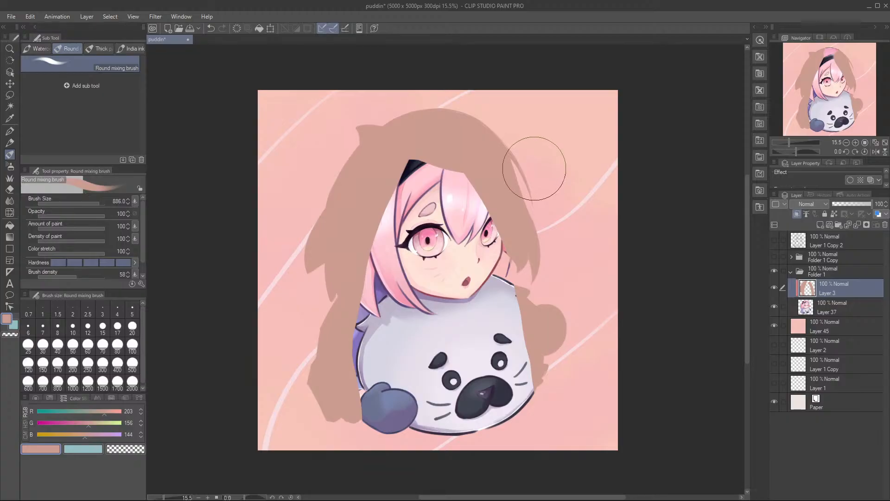
mouse_move(408, 139)
left_mouse_down()
mouse_move(419, 154)
mouse_move(378, 282)
mouse_move(366, 399)
left_mouse_up()
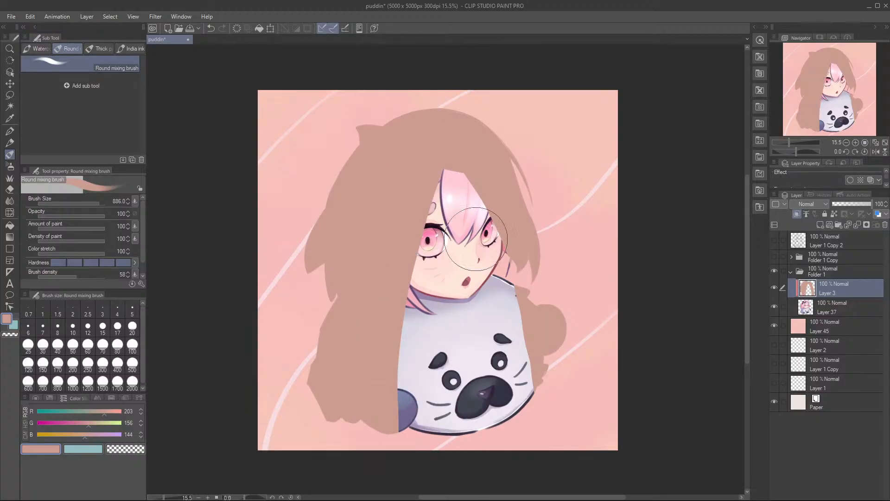
mouse_move(446, 143)
left_mouse_down()
mouse_move(444, 305)
mouse_move(431, 446)
left_mouse_up()
left_click_drag(416, 264, 400, 427)
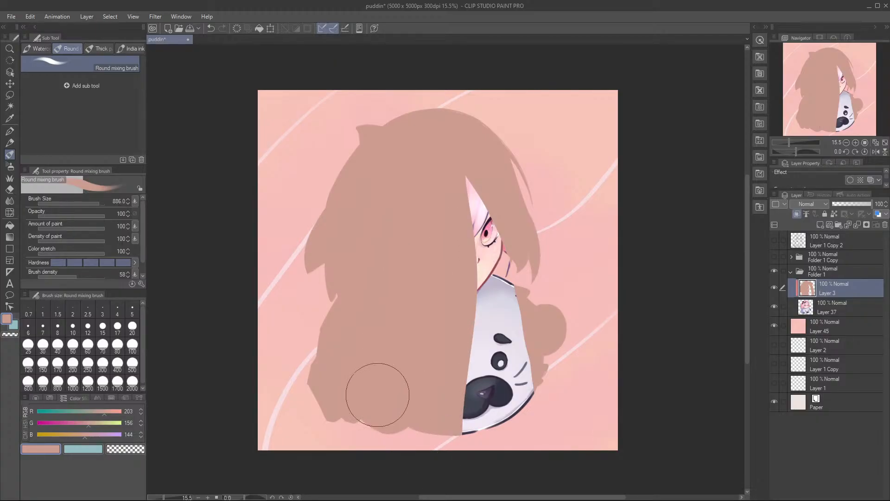
mouse_move(455, 152)
left_mouse_down()
mouse_move(502, 357)
mouse_move(499, 427)
left_mouse_up()
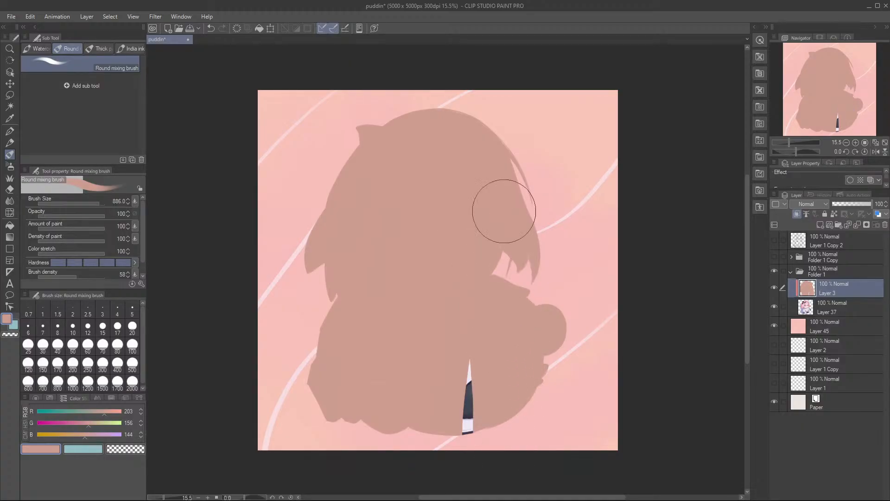
left_click_drag(520, 320, 513, 440)
mouse_move(464, 364)
left_mouse_down()
mouse_move(471, 325)
mouse_move(461, 373)
mouse_move(466, 419)
left_mouse_up()
Step: Paint over the small uncovered streaks left inside the brown silhouette between the hair and the seal
left_click_drag(459, 290, 526, 270)
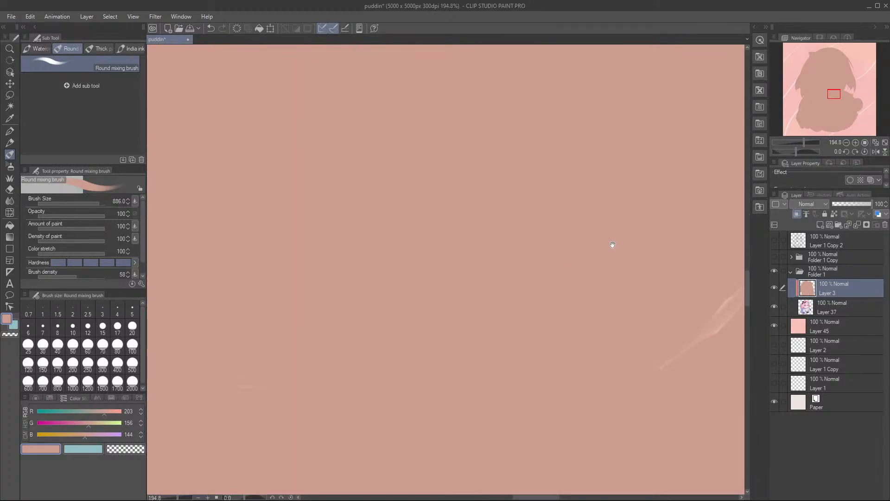
left_click_drag(717, 194, 497, 233)
mouse_move(564, 201)
left_mouse_down()
mouse_move(516, 286)
mouse_move(523, 363)
left_mouse_up()
mouse_move(528, 228)
left_mouse_down()
mouse_move(511, 260)
mouse_move(522, 249)
left_mouse_up()
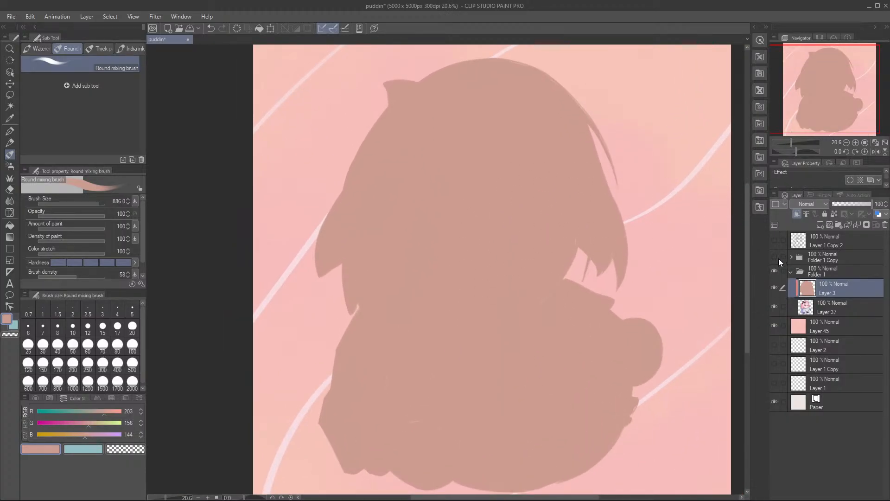
Step: Scale the brown overlay on Layer 3 to 102% about its center
scroll(557, 235, "down", 2)
key("ctrl+t")
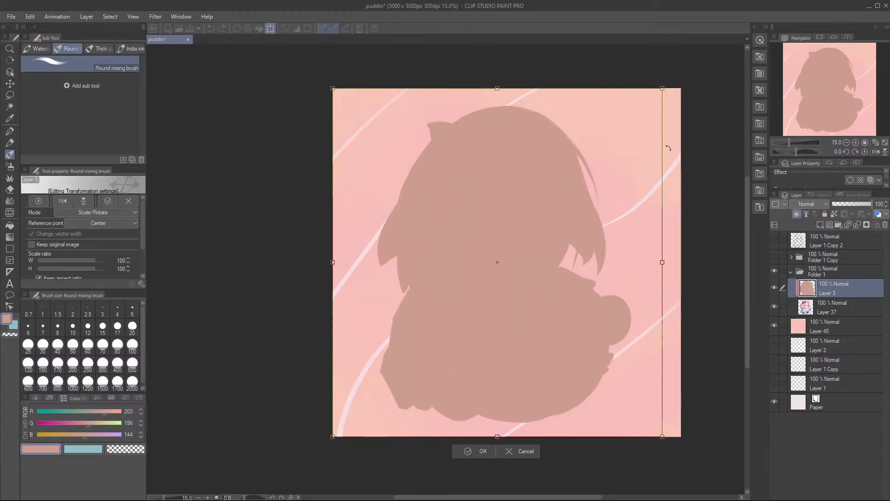
left_click_drag(663, 88, 665, 85)
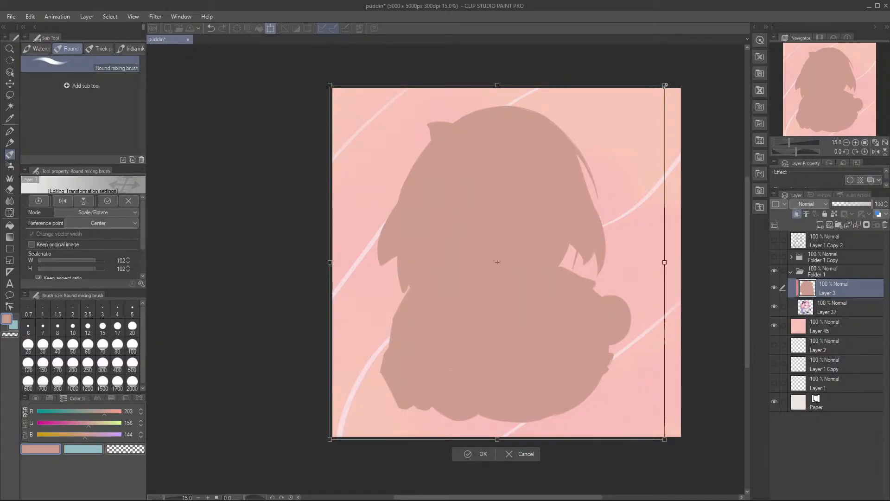
key("Return")
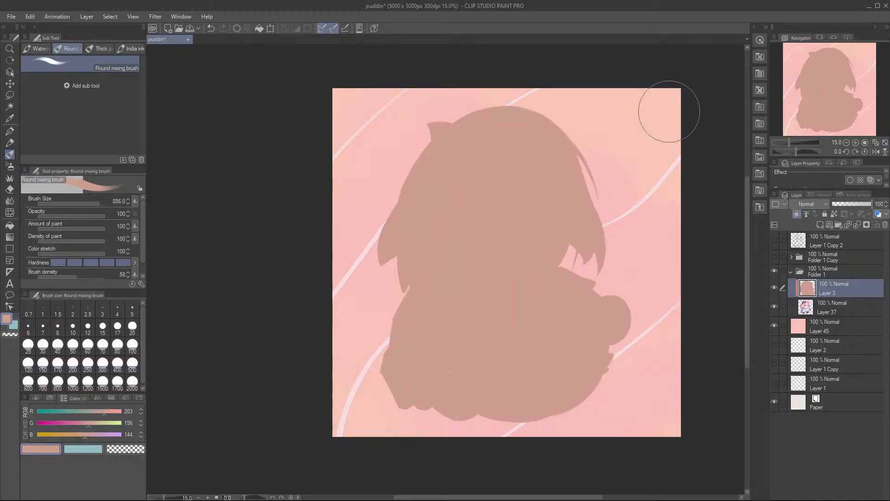
Step: Show Folder 1 Copy and scale Folder 1 to 106% so its brown silhouette extends around the character
left_click(775, 259)
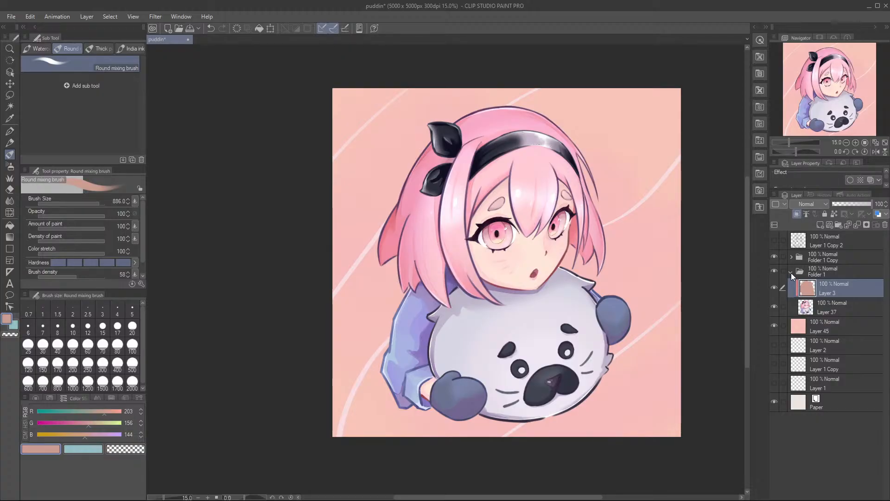
left_click(791, 273)
key("ctrl+t")
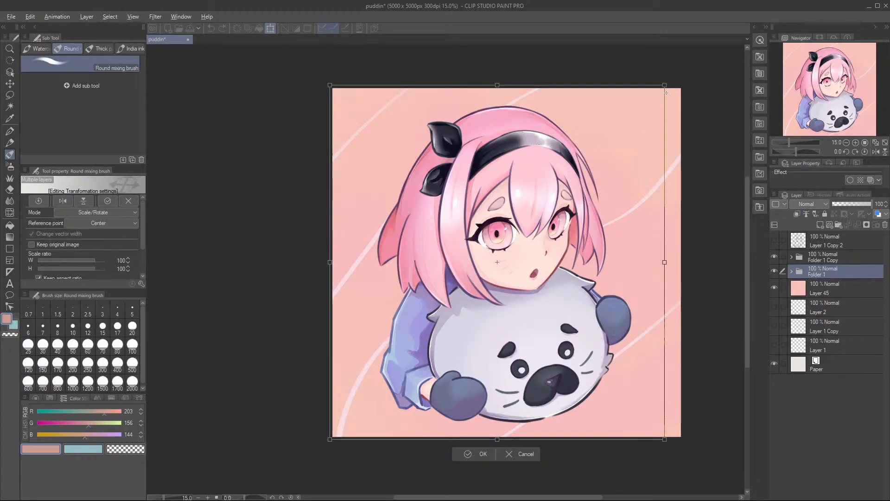
left_click_drag(673, 81, 681, 73)
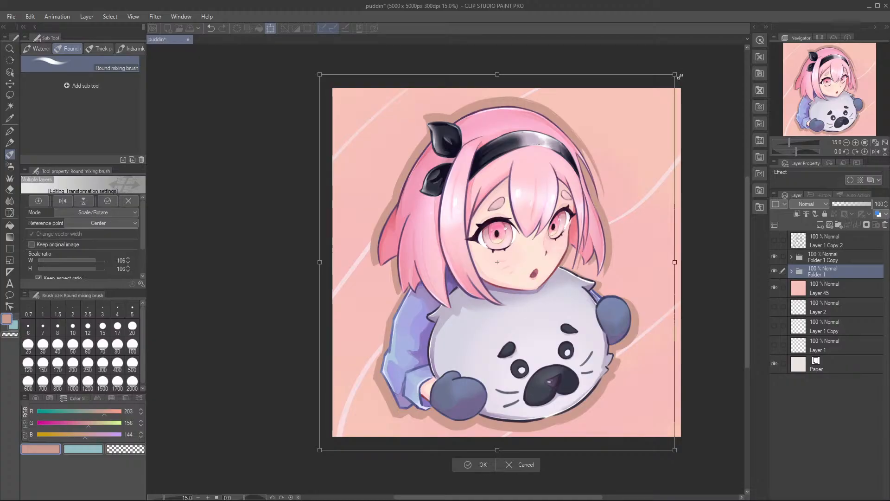
key("Return")
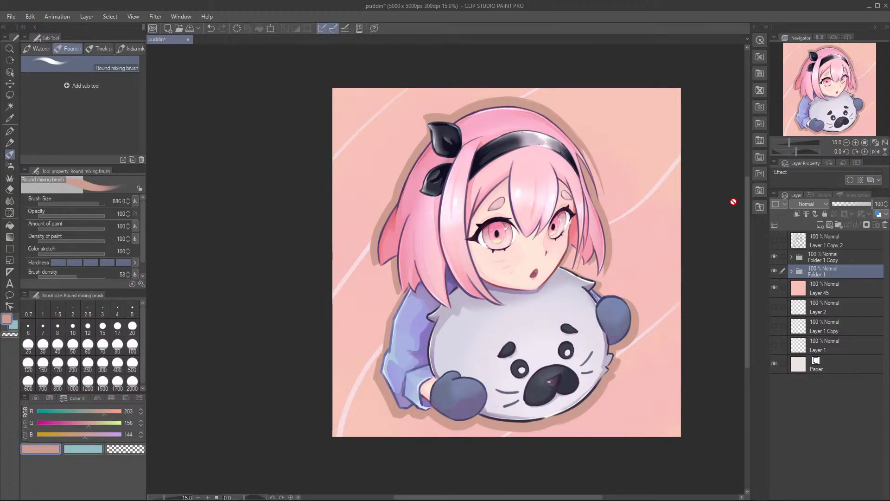
Step: Lower Folder 1's opacity to 50% and save the illustration
left_click(859, 205)
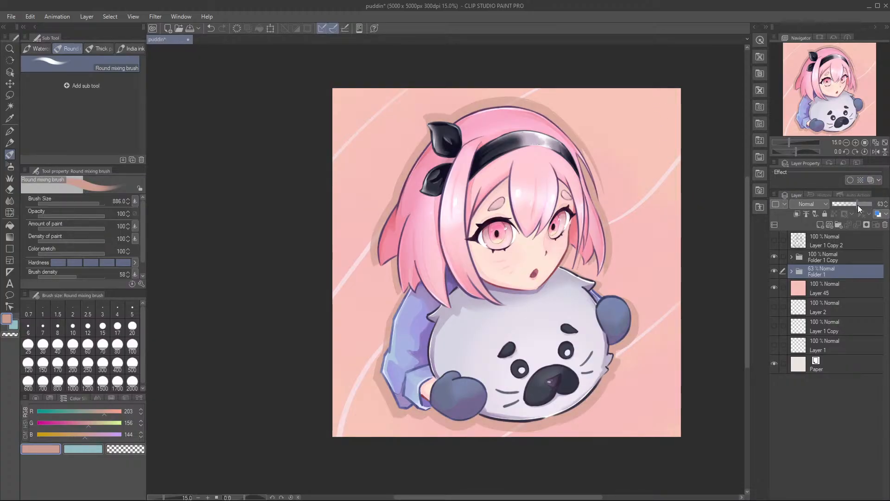
left_click_drag(856, 205, 852, 205)
key("ctrl+s")
Step: Add a new layer above Layer 1 Copy 2 at the top of the layer stack
scroll(460, 236, "down", 1)
left_click_drag(512, 252, 471, 241)
scroll(451, 241, "up", 3)
scroll(472, 260, "up", 1)
scroll(473, 259, "down", 1)
scroll(472, 241, "up", 1)
left_click(816, 237)
left_click(819, 225)
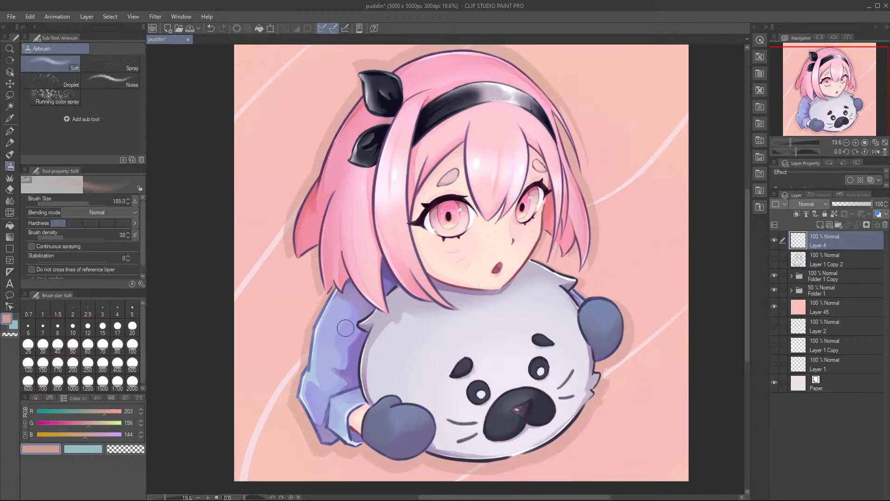
Step: Write a white handwritten signature beside the character's lower sleeve with the Round mixing brush at size 21.2, undoing the failed strokes
key("b")
left_click_drag(273, 361, 403, 218)
key("b")
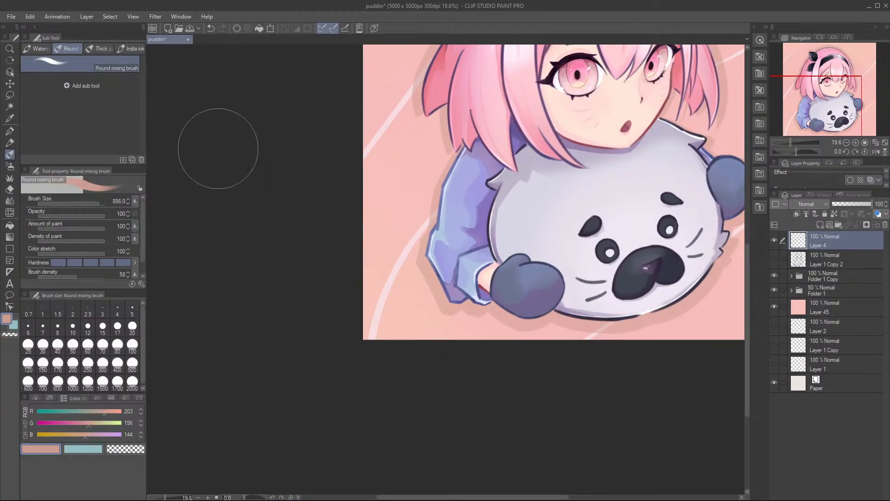
left_click_drag(402, 283, 402, 283)
left_click_drag(97, 436, 130, 435)
left_click_drag(107, 424, 156, 411)
scroll(308, 276, "up", 4)
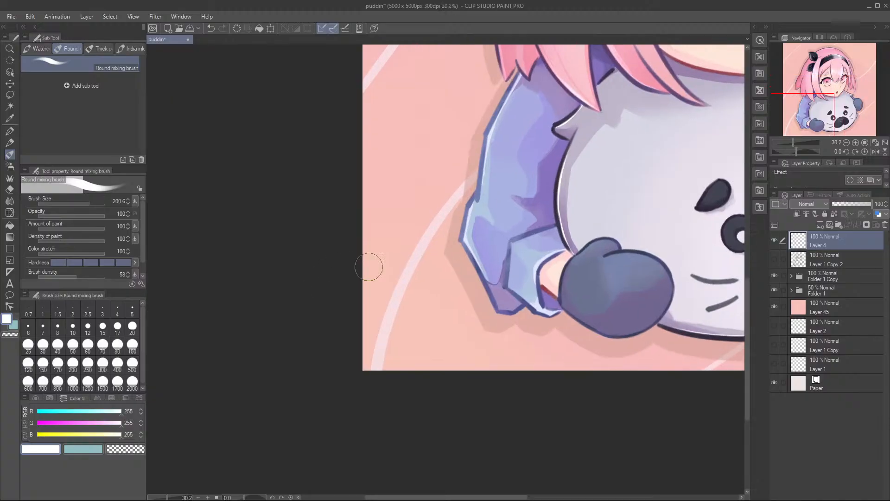
left_click_drag(363, 354, 363, 365)
mouse_move(345, 326)
left_mouse_down()
mouse_move(372, 289)
mouse_move(350, 386)
mouse_move(416, 291)
left_mouse_up()
key("ctrl+z")
mouse_move(402, 323)
left_mouse_down()
mouse_move(364, 349)
mouse_move(344, 338)
mouse_move(338, 385)
mouse_move(429, 364)
left_mouse_up()
key("ctrl+z")
mouse_move(301, 364)
left_mouse_down()
mouse_move(328, 346)
mouse_move(356, 399)
left_mouse_up()
key("ctrl+z")
mouse_move(299, 354)
left_mouse_down()
mouse_move(356, 369)
mouse_move(413, 364)
mouse_move(358, 341)
mouse_move(415, 356)
mouse_move(347, 278)
mouse_move(384, 367)
mouse_move(354, 290)
mouse_move(351, 362)
mouse_move(352, 272)
mouse_move(379, 375)
mouse_move(400, 365)
left_mouse_up()
key("ctrl+z")
key("ctrl+z")
key("ctrl+z")
key("ctrl+z")
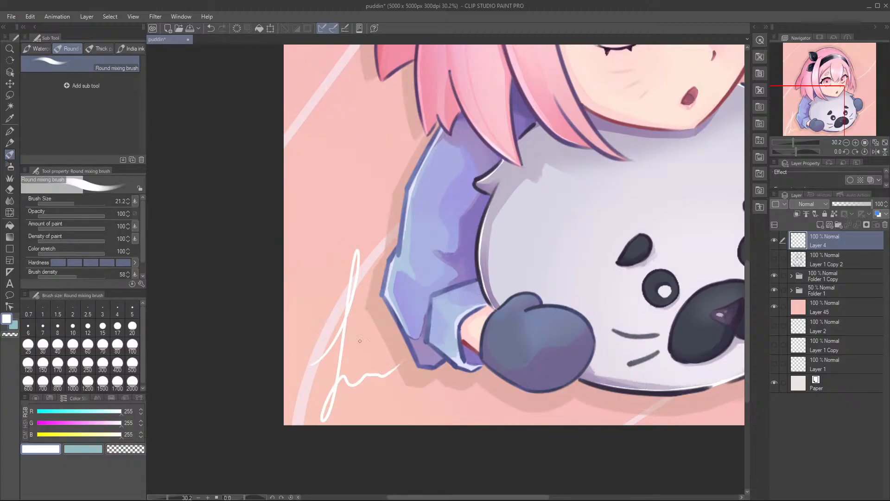
Step: Rotate the signature slightly clockwise
scroll(374, 286, "down", 2)
key("ctrl+t")
left_click_drag(410, 215, 431, 226)
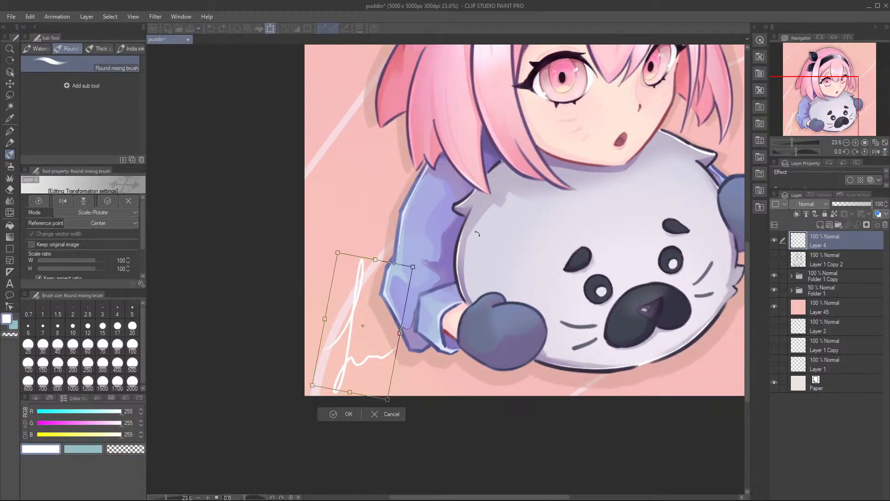
key("Return")
Step: Move the signature to the lower-right corner of the canvas and save the illustration
scroll(430, 225, "down", 4)
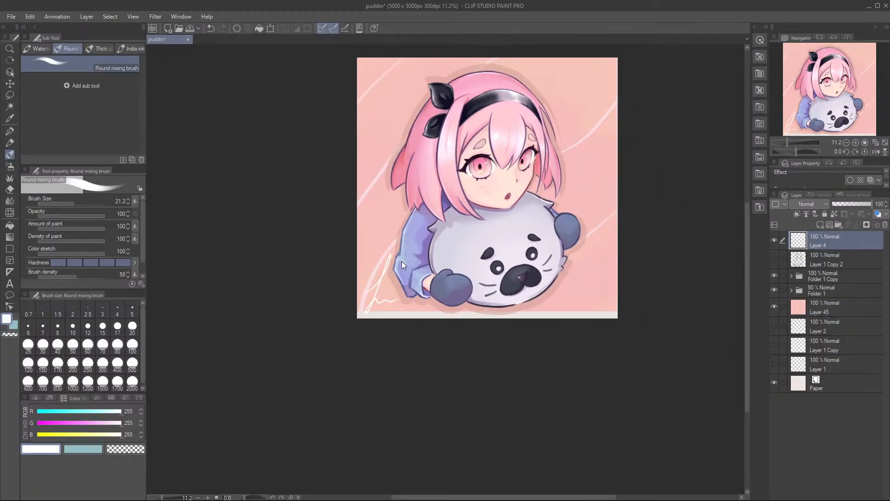
key("ctrl+t")
left_click_drag(384, 280, 601, 279)
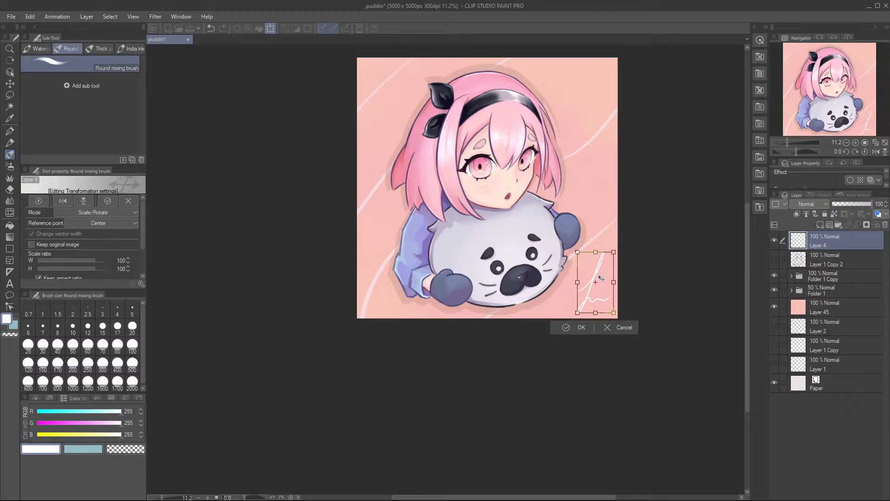
key("Return")
key("ctrl+s")
scroll(596, 274, "up", 3)
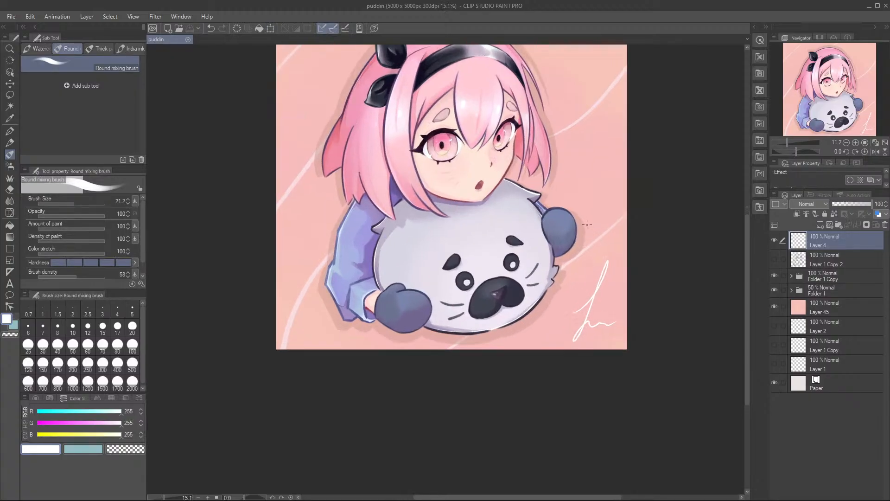
scroll(562, 283, "up", 2)
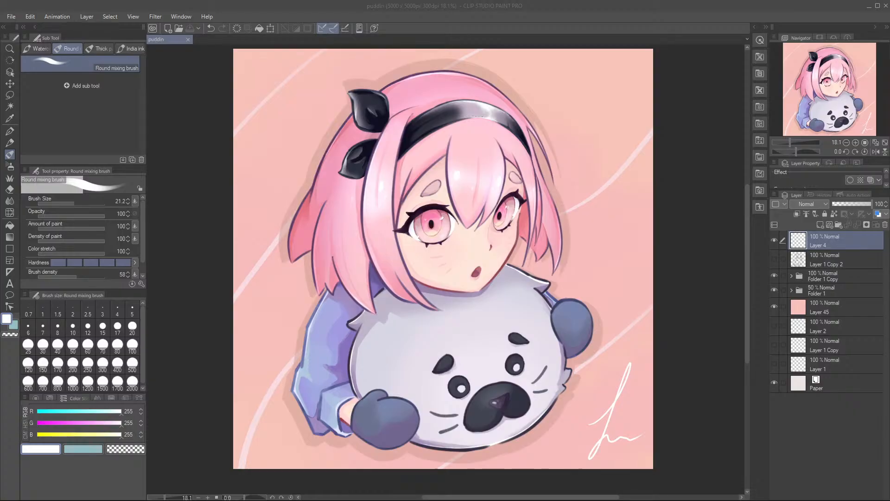
left_click_drag(644, 127, 636, 135)
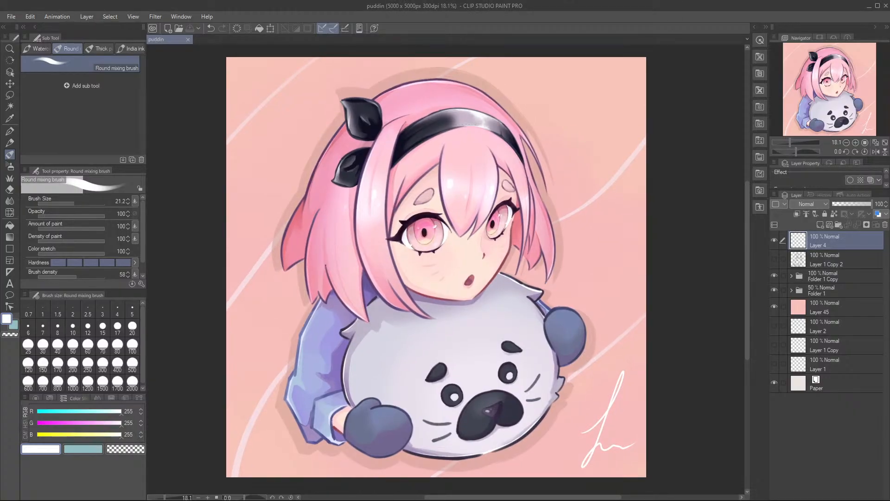